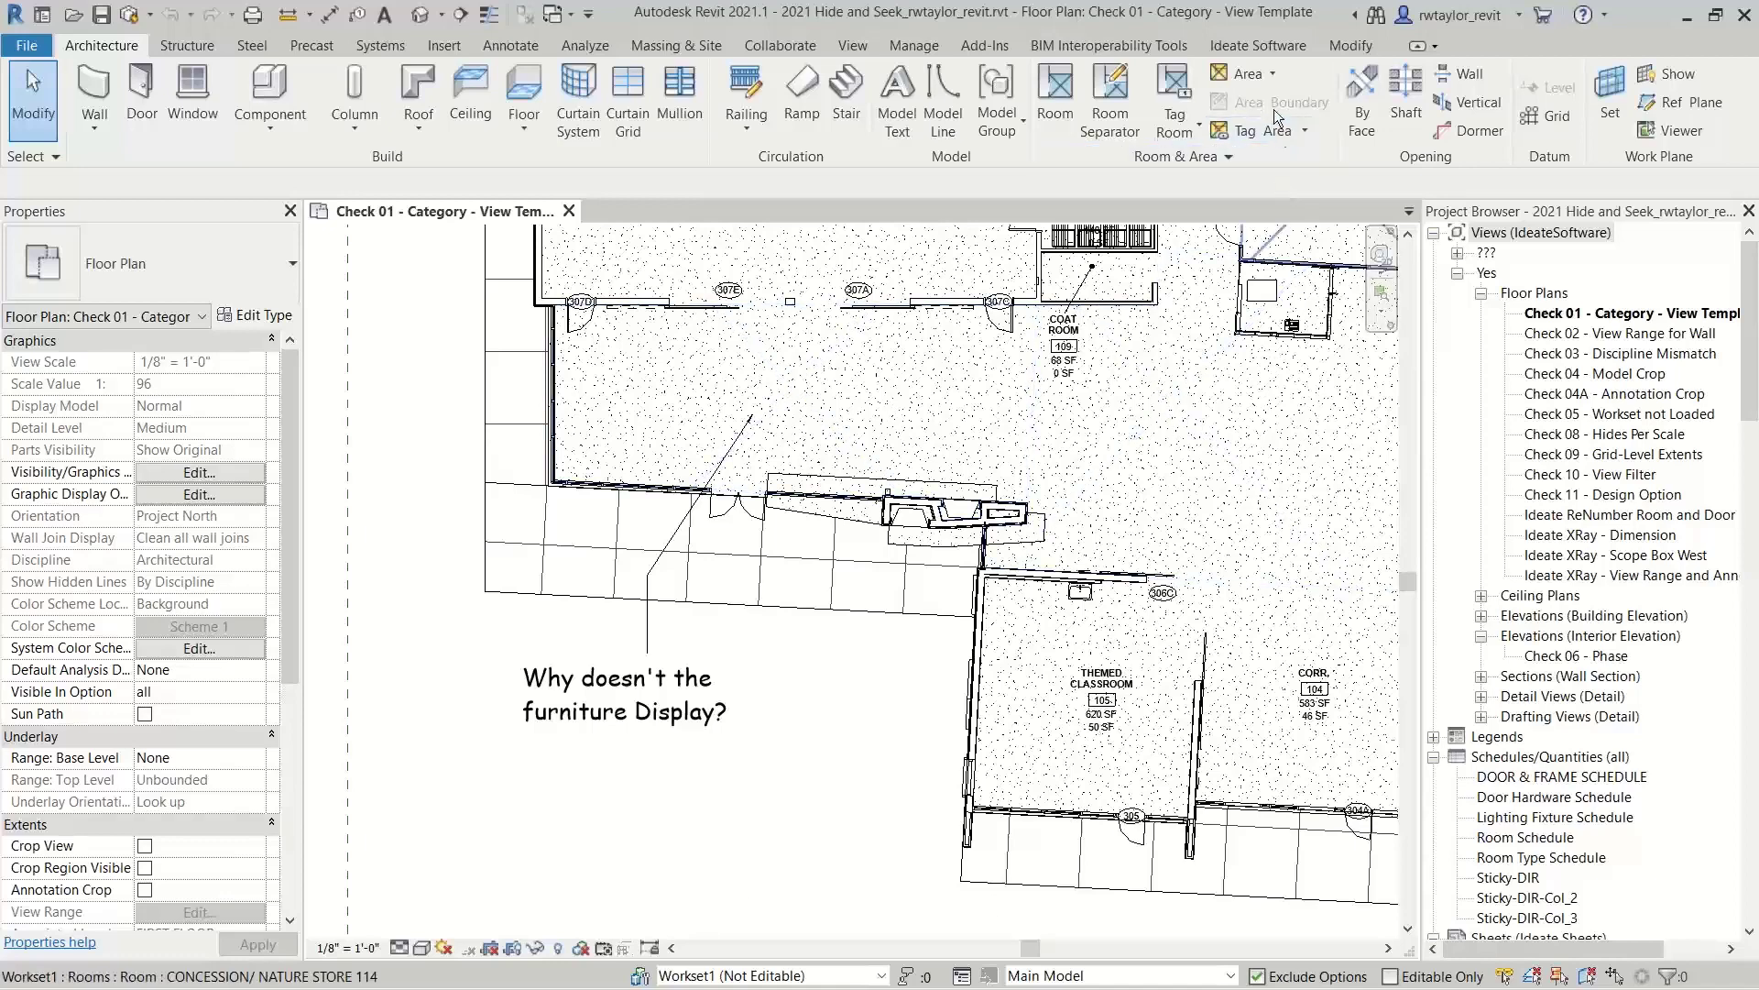
pyautogui.click(1266, 48)
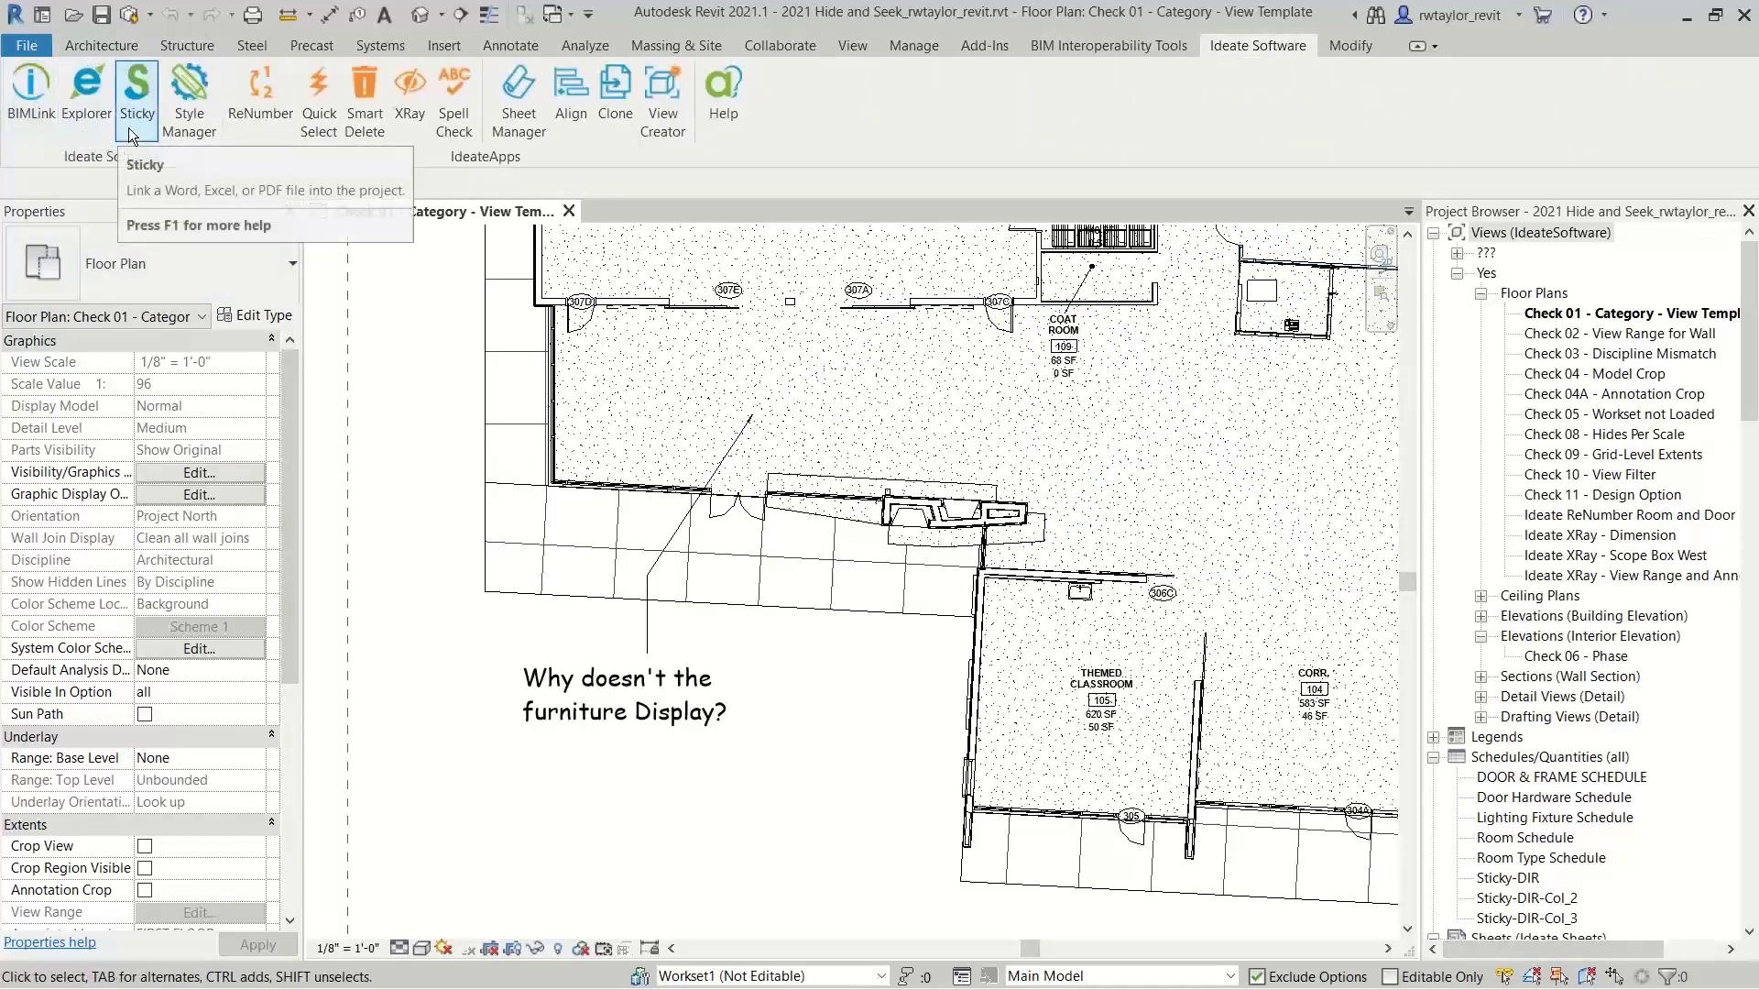
pyautogui.click(261, 101)
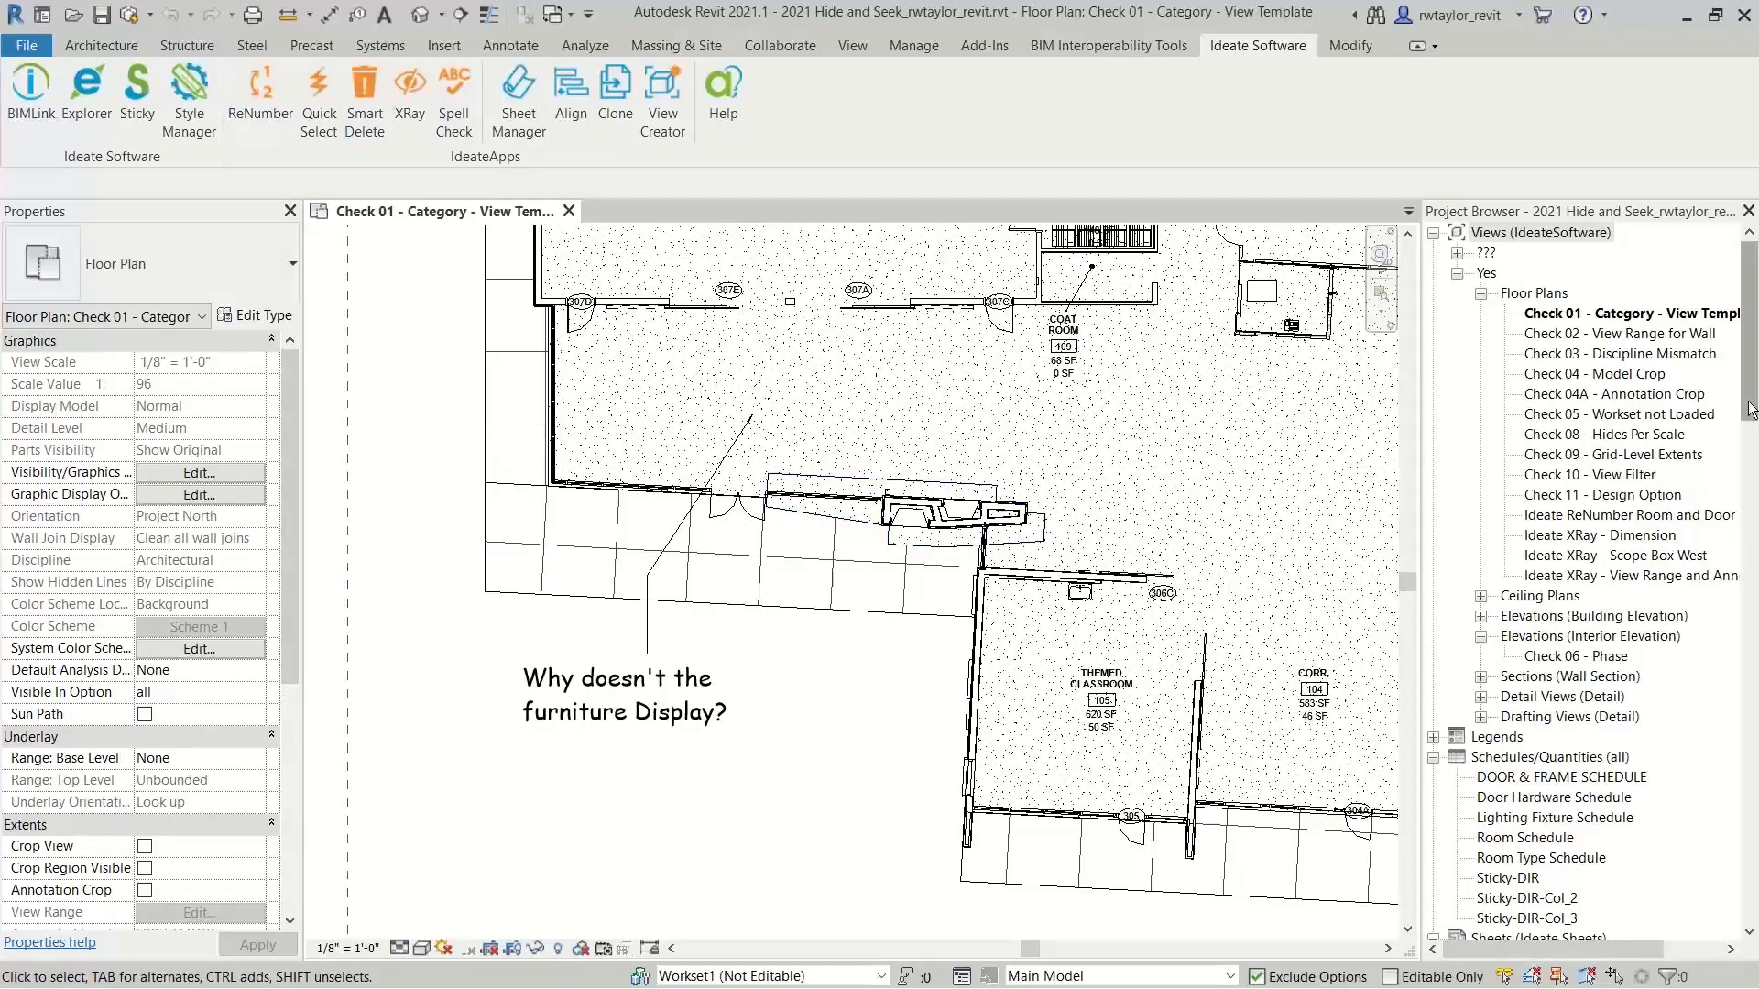
# Place one Chair-Stacking furniture instance in the open floor area beside Coat Room 109 without saving the project, and end placement.
pyautogui.scroll(-10, 1727, 583)
pyautogui.scroll(-6, 1727, 583)
pyautogui.click(1701, 662)
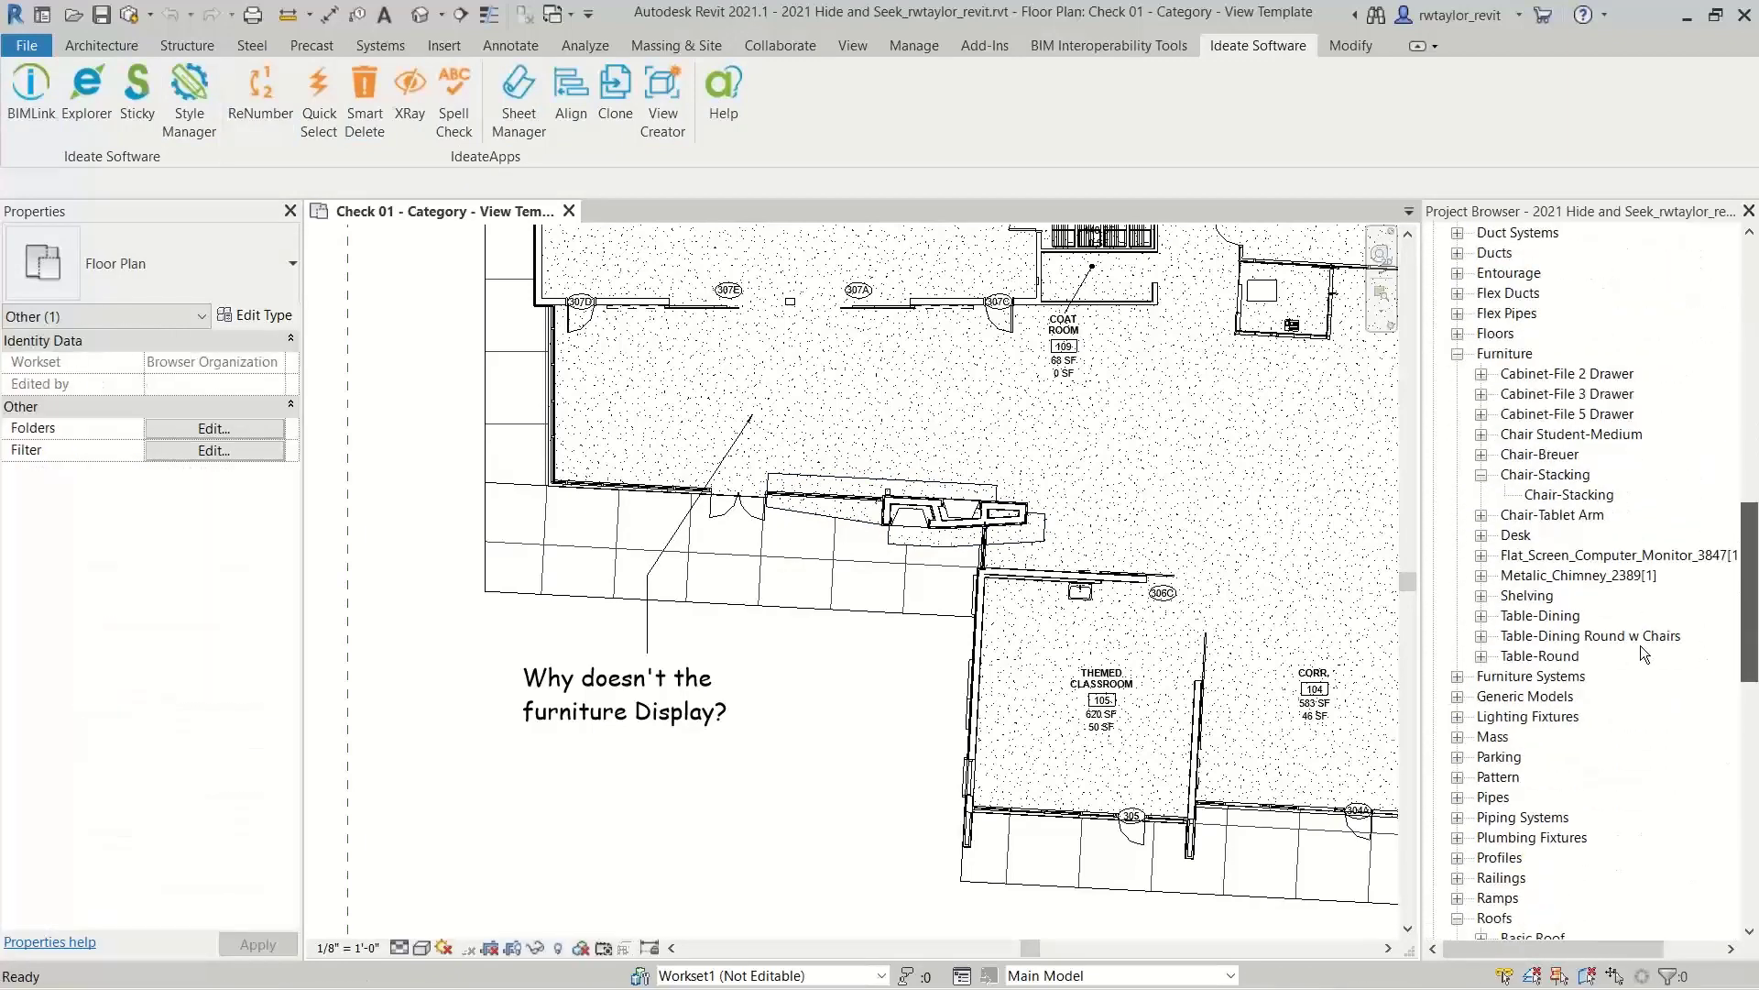
pyautogui.moveTo(1558, 499); pyautogui.dragTo(994, 371)
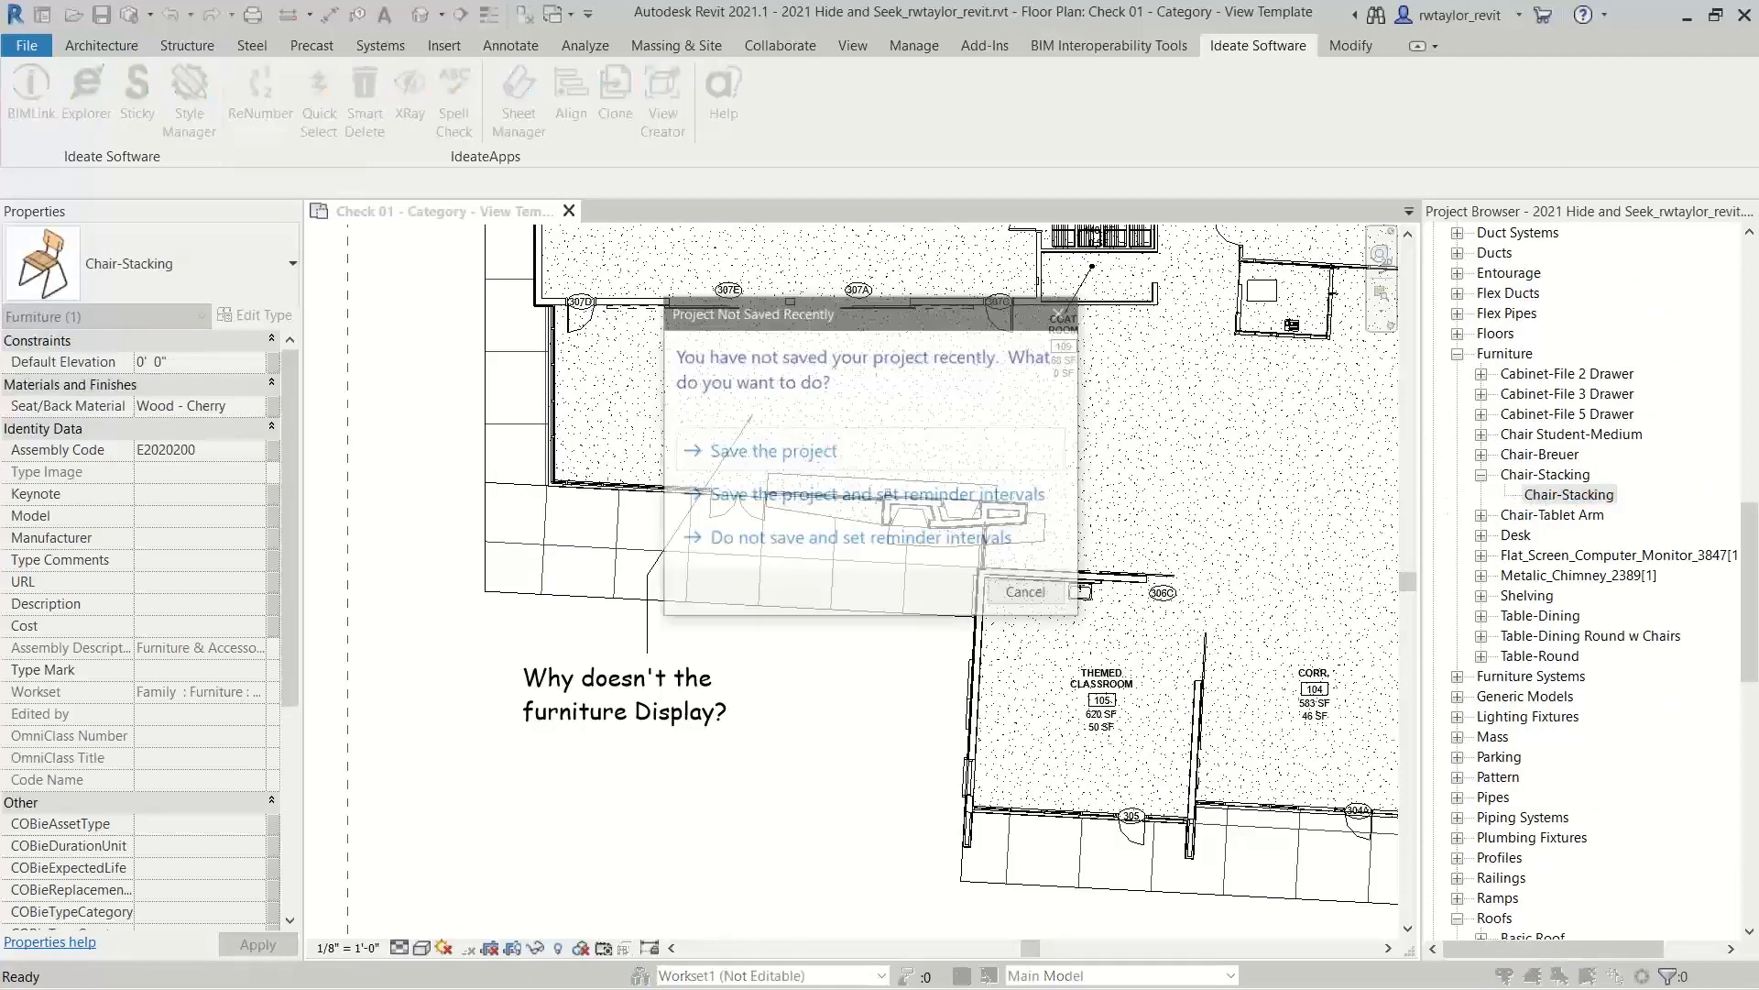
pyautogui.click(1027, 595)
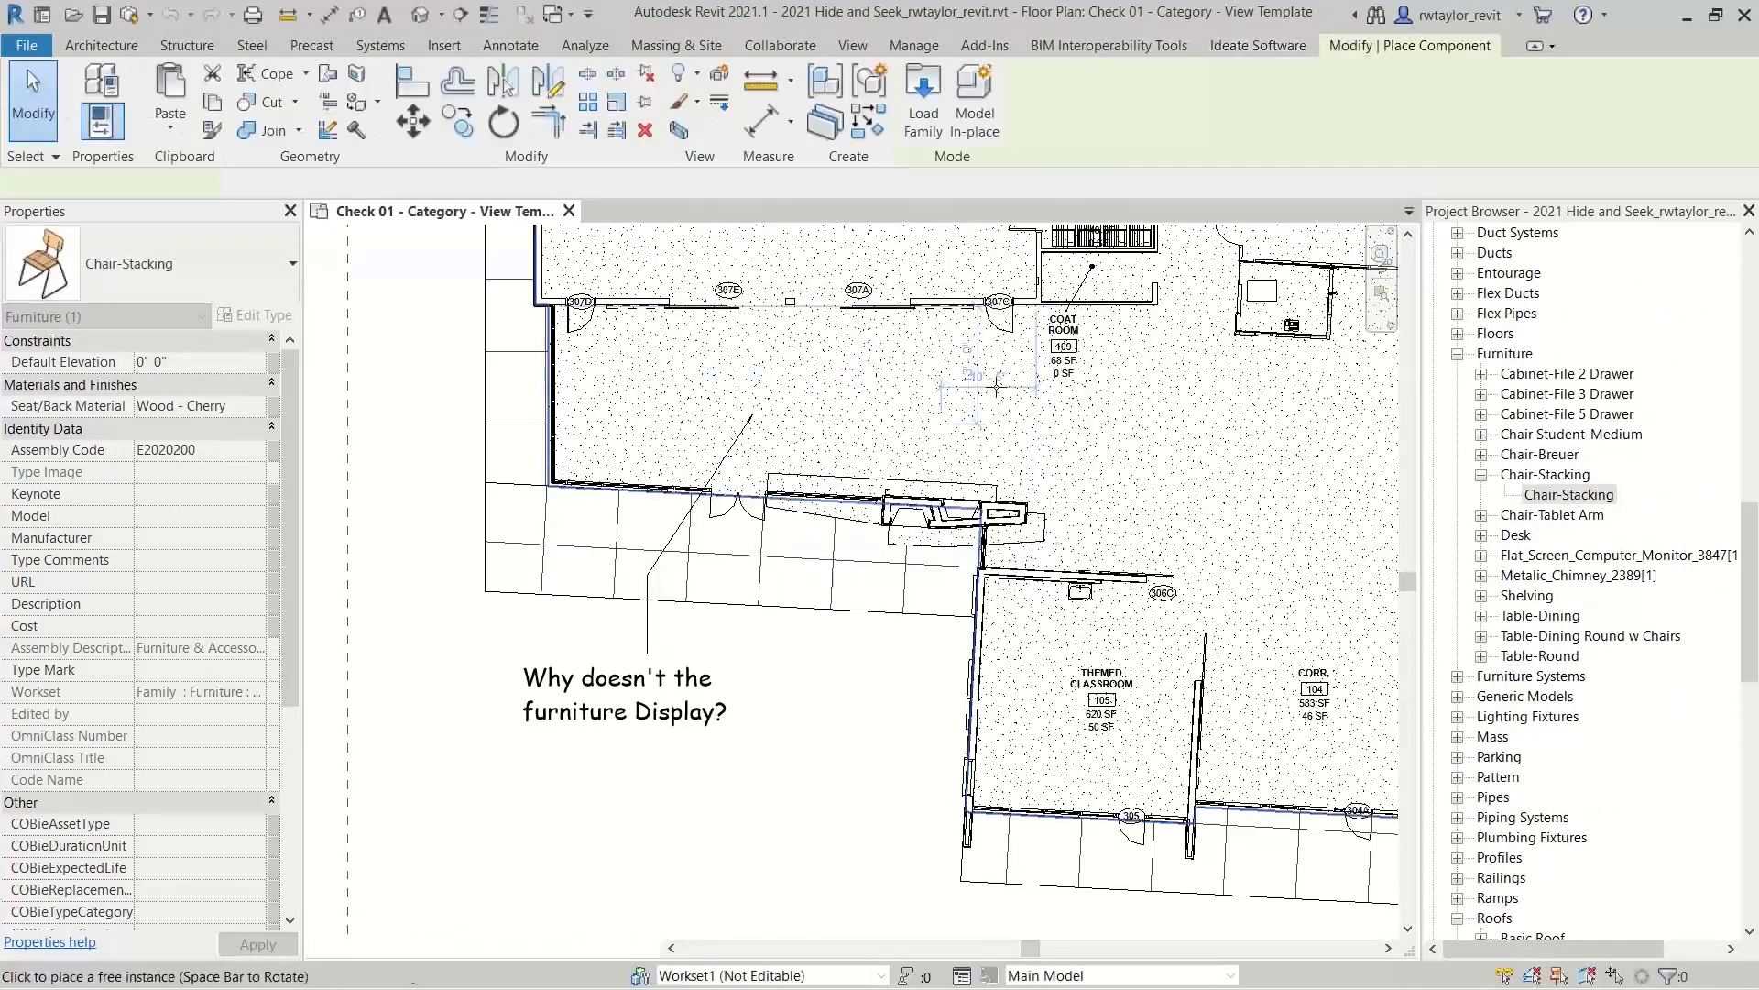
pyautogui.click(1006, 385)
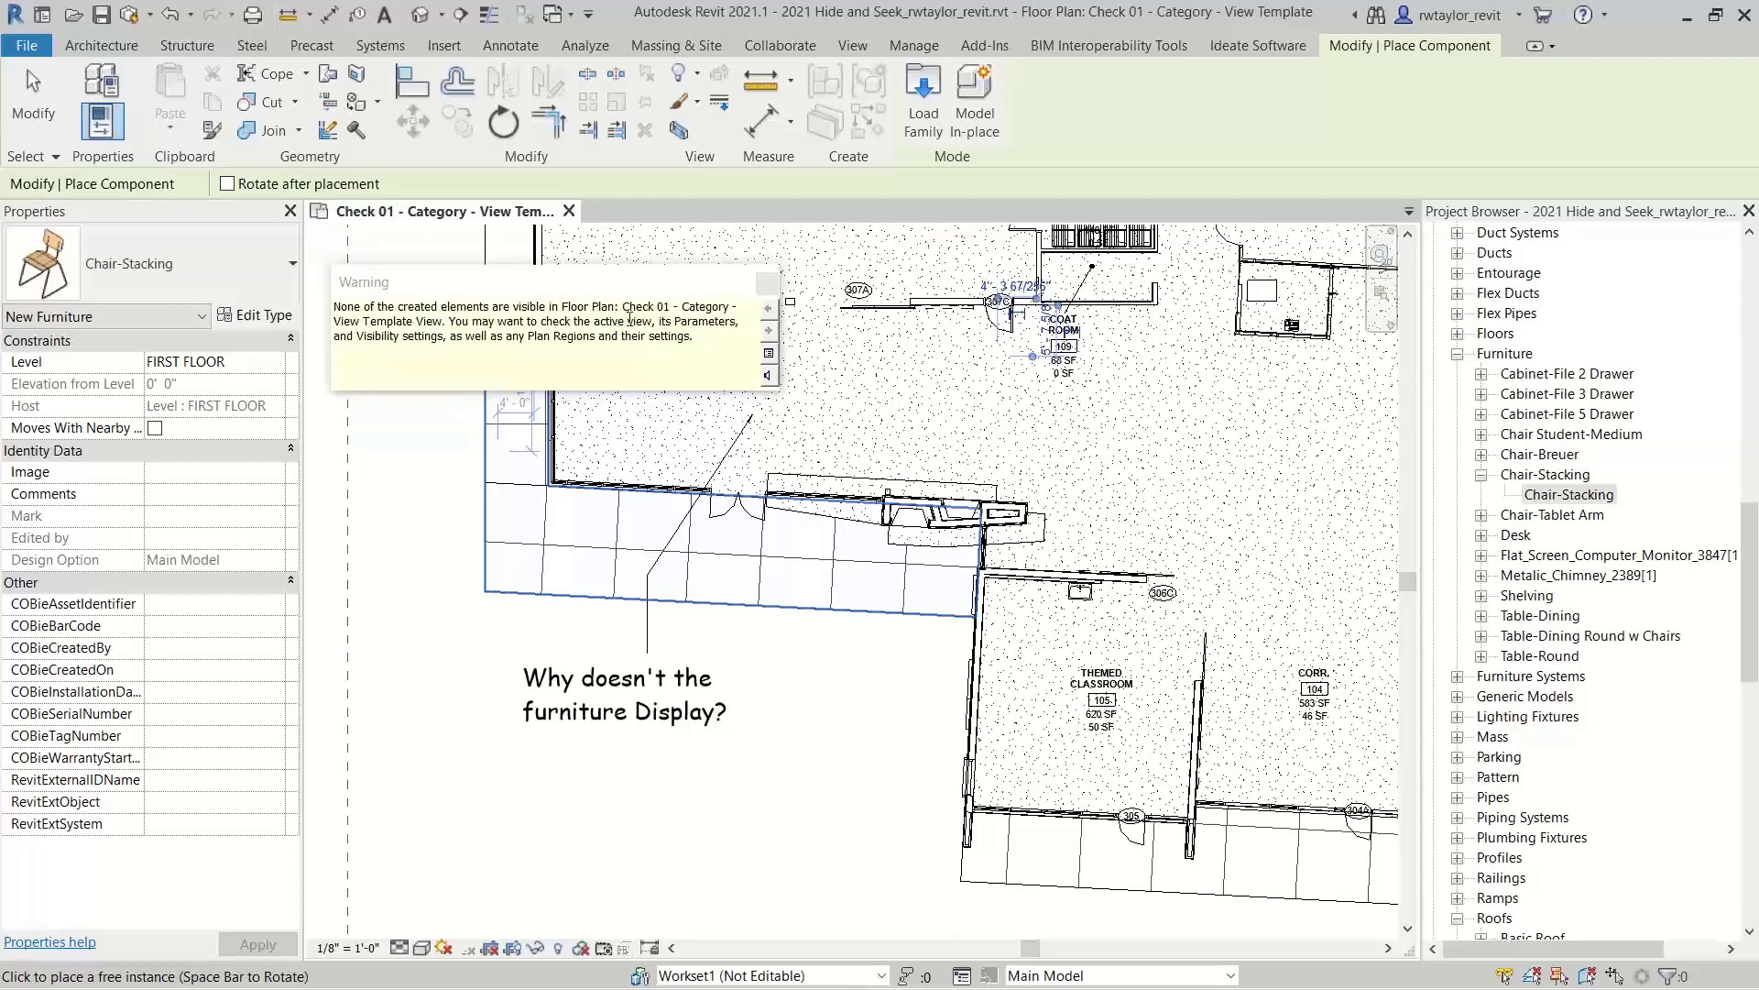
pyautogui.click(767, 283)
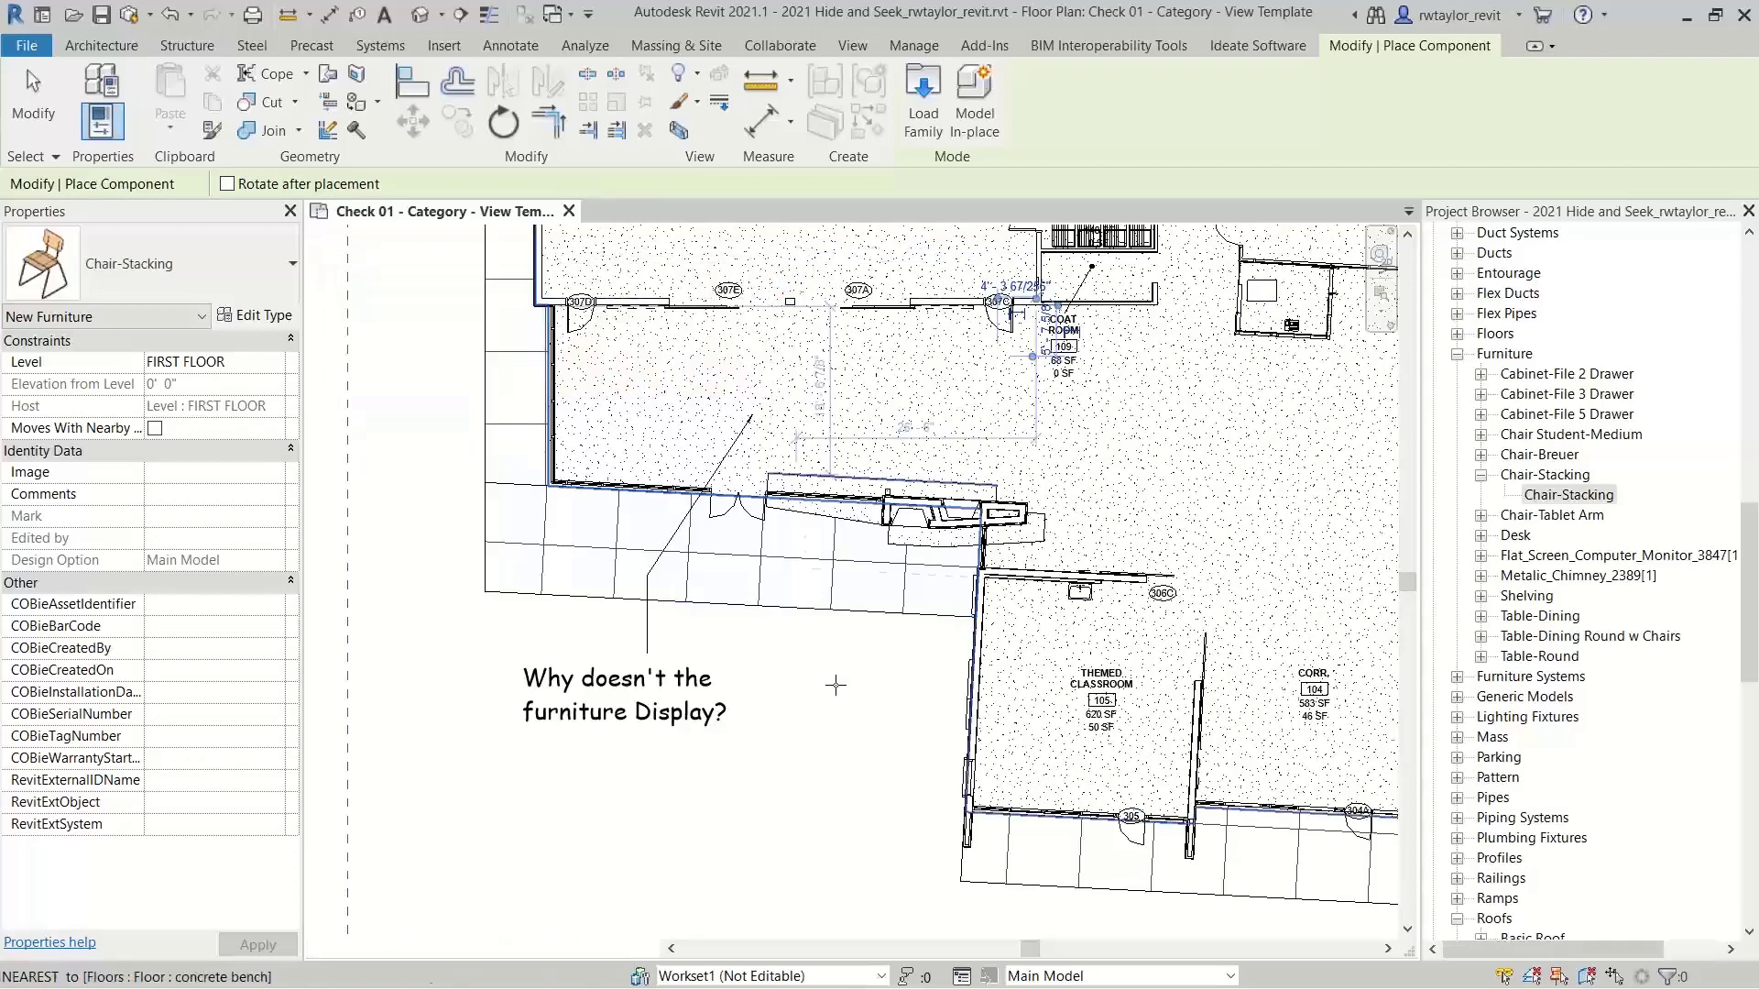
pyautogui.press('Escape')
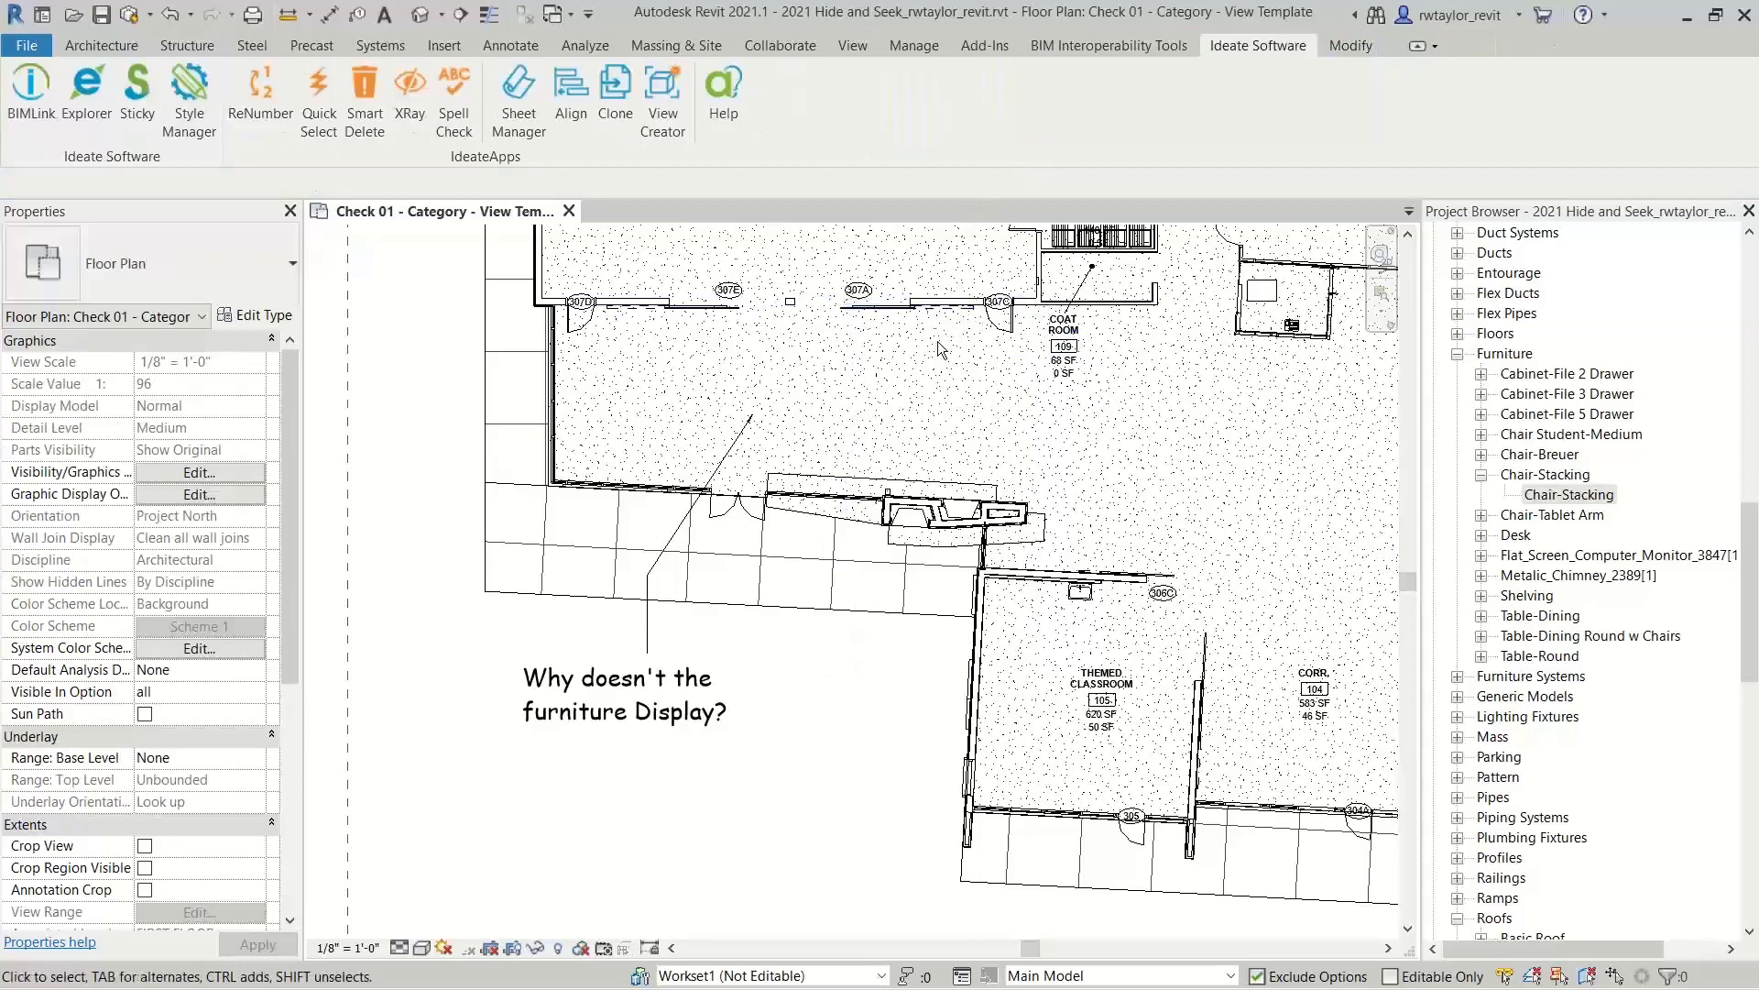
# Start Ideate XRay, choose to search a small area for a 3D model element, and select by crossing around the placed chair's location.
pyautogui.click(406, 109)
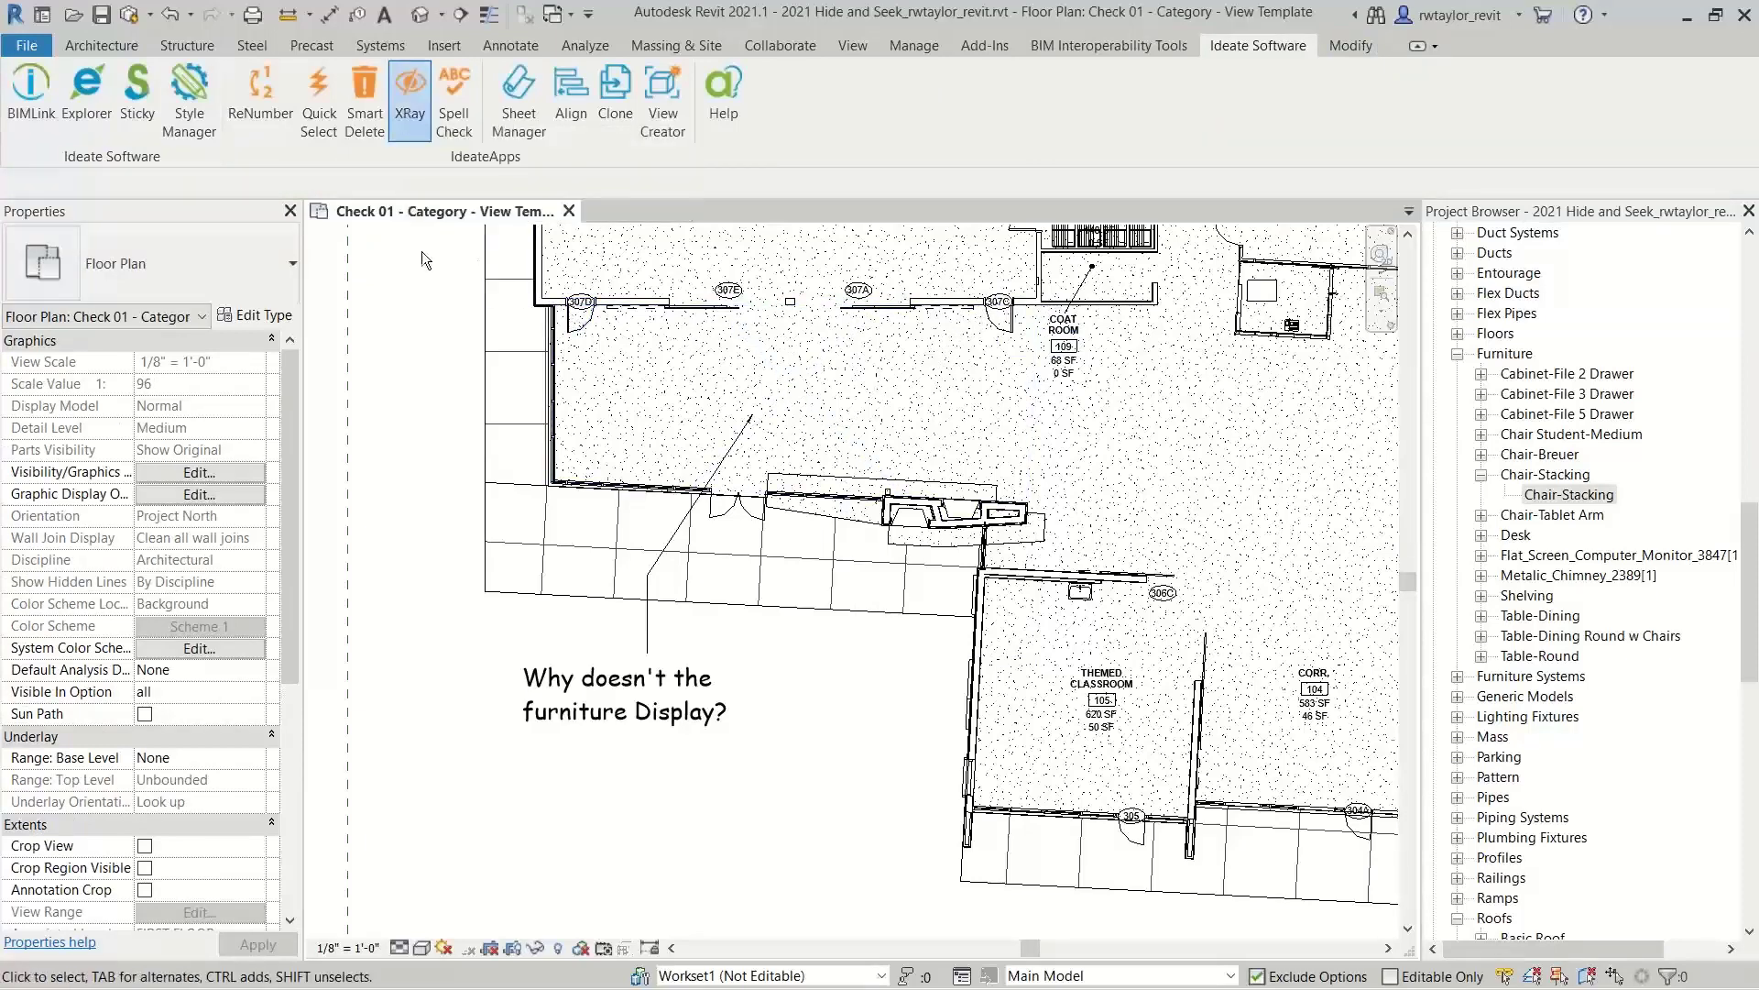
pyautogui.click(550, 487)
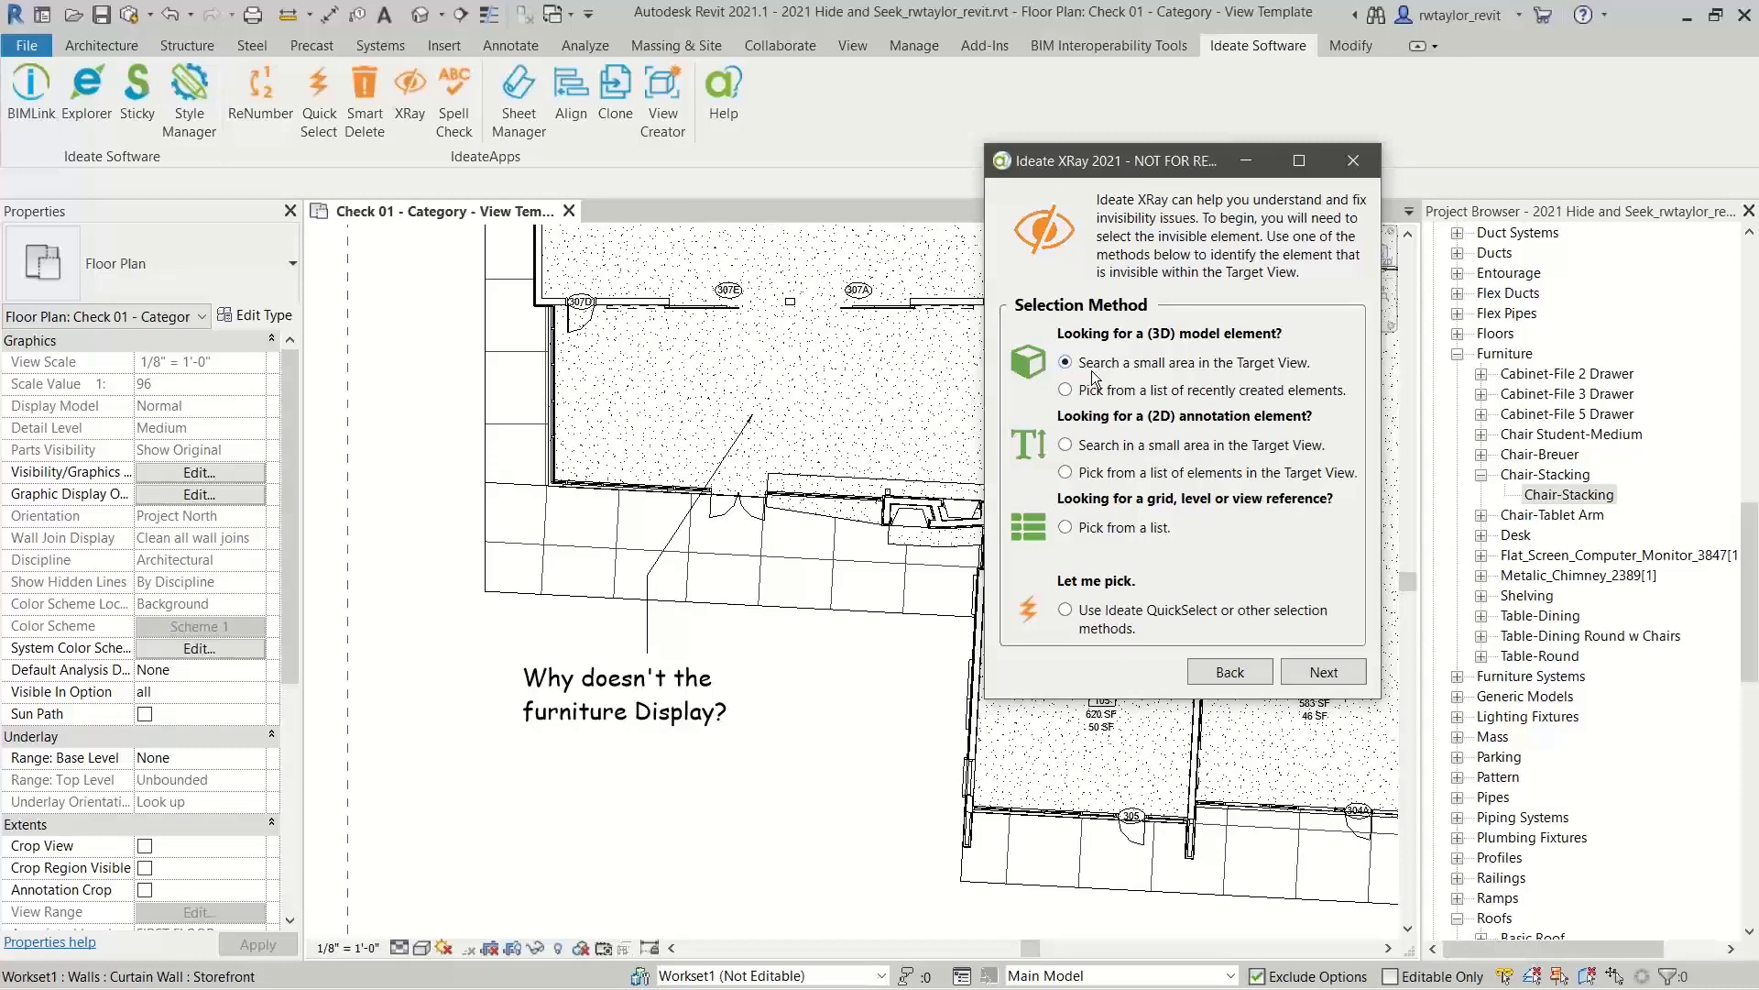
pyautogui.click(1314, 679)
pyautogui.click(1182, 317)
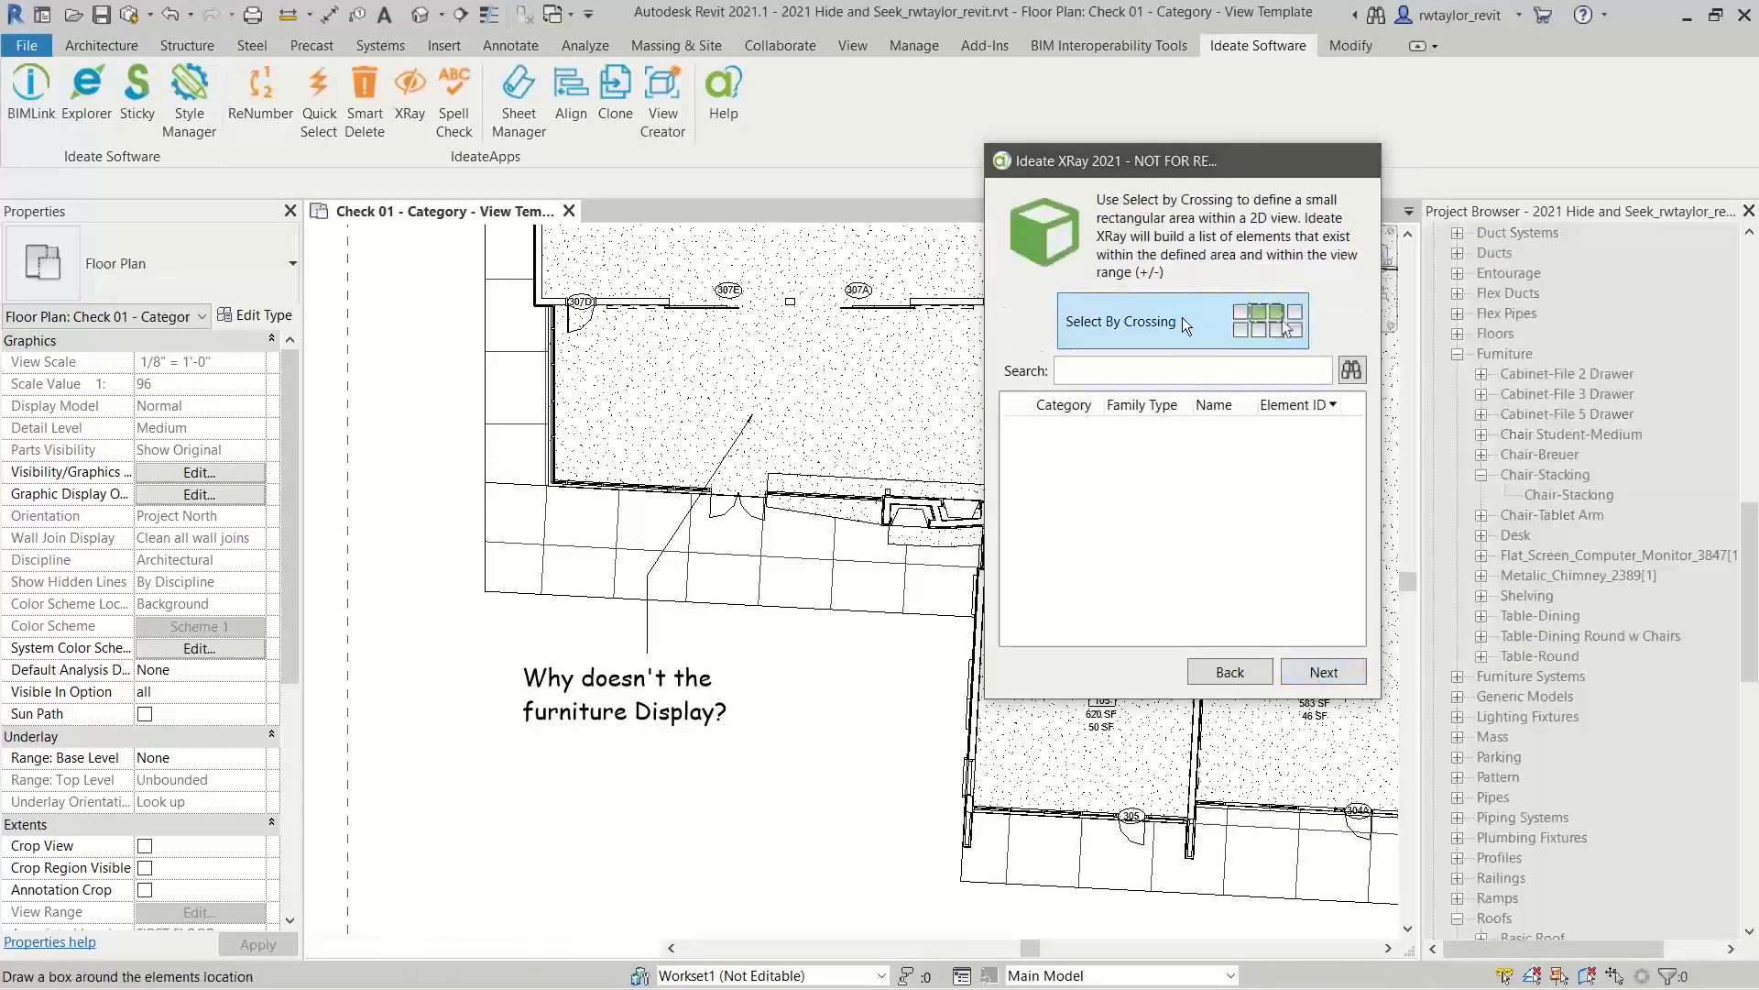
pyautogui.moveTo(887, 293); pyautogui.dragTo(1044, 463)
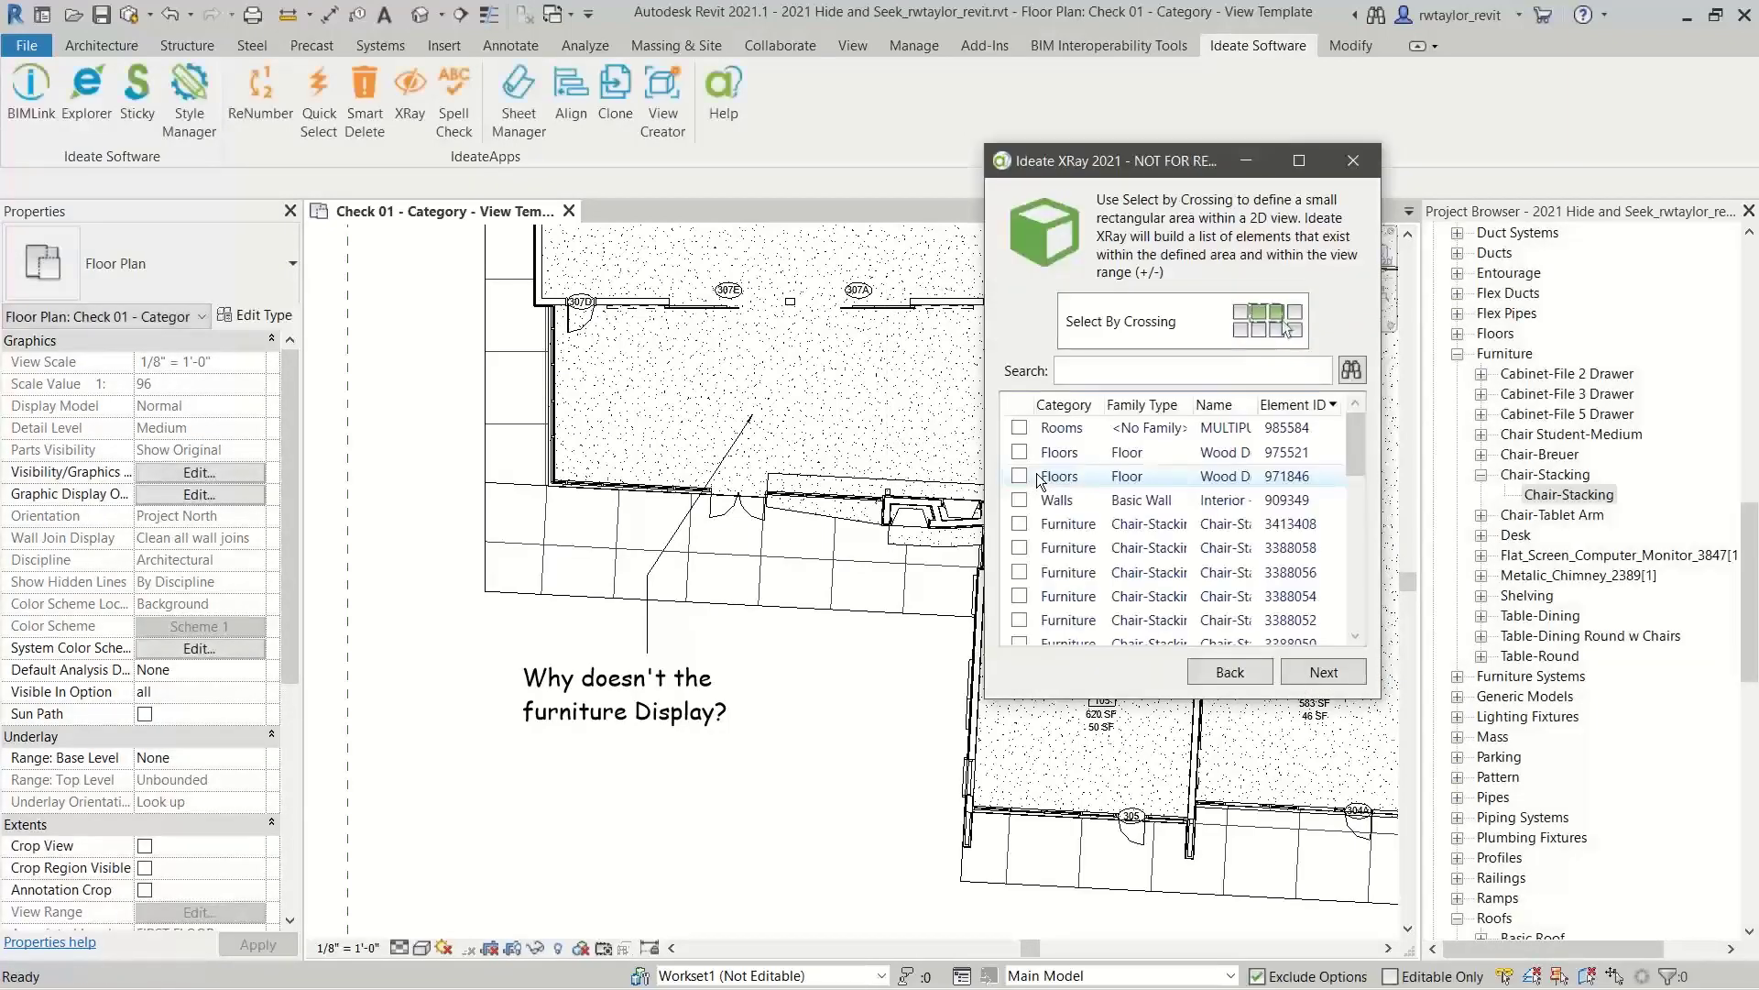
# Sort the found elements by category and choose the Chair-Stacking furniture element with ID 3413408 as the invisible element.
pyautogui.click(1069, 406)
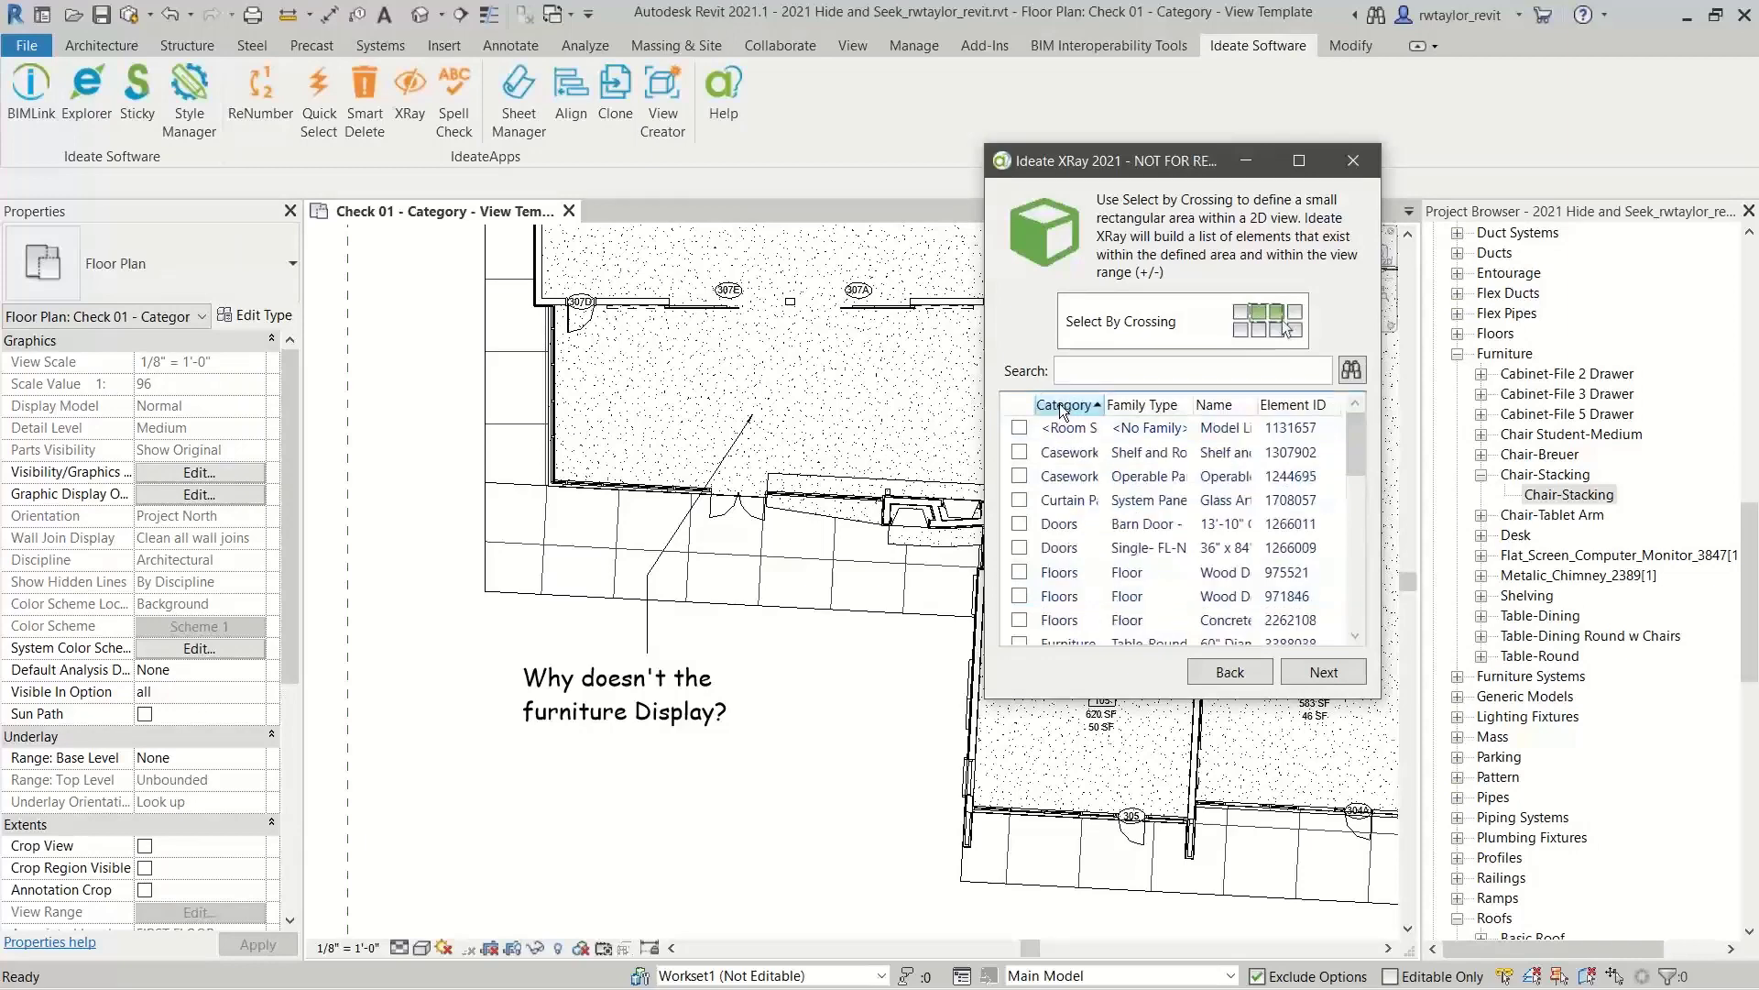
pyautogui.click(1146, 404)
pyautogui.click(1181, 406)
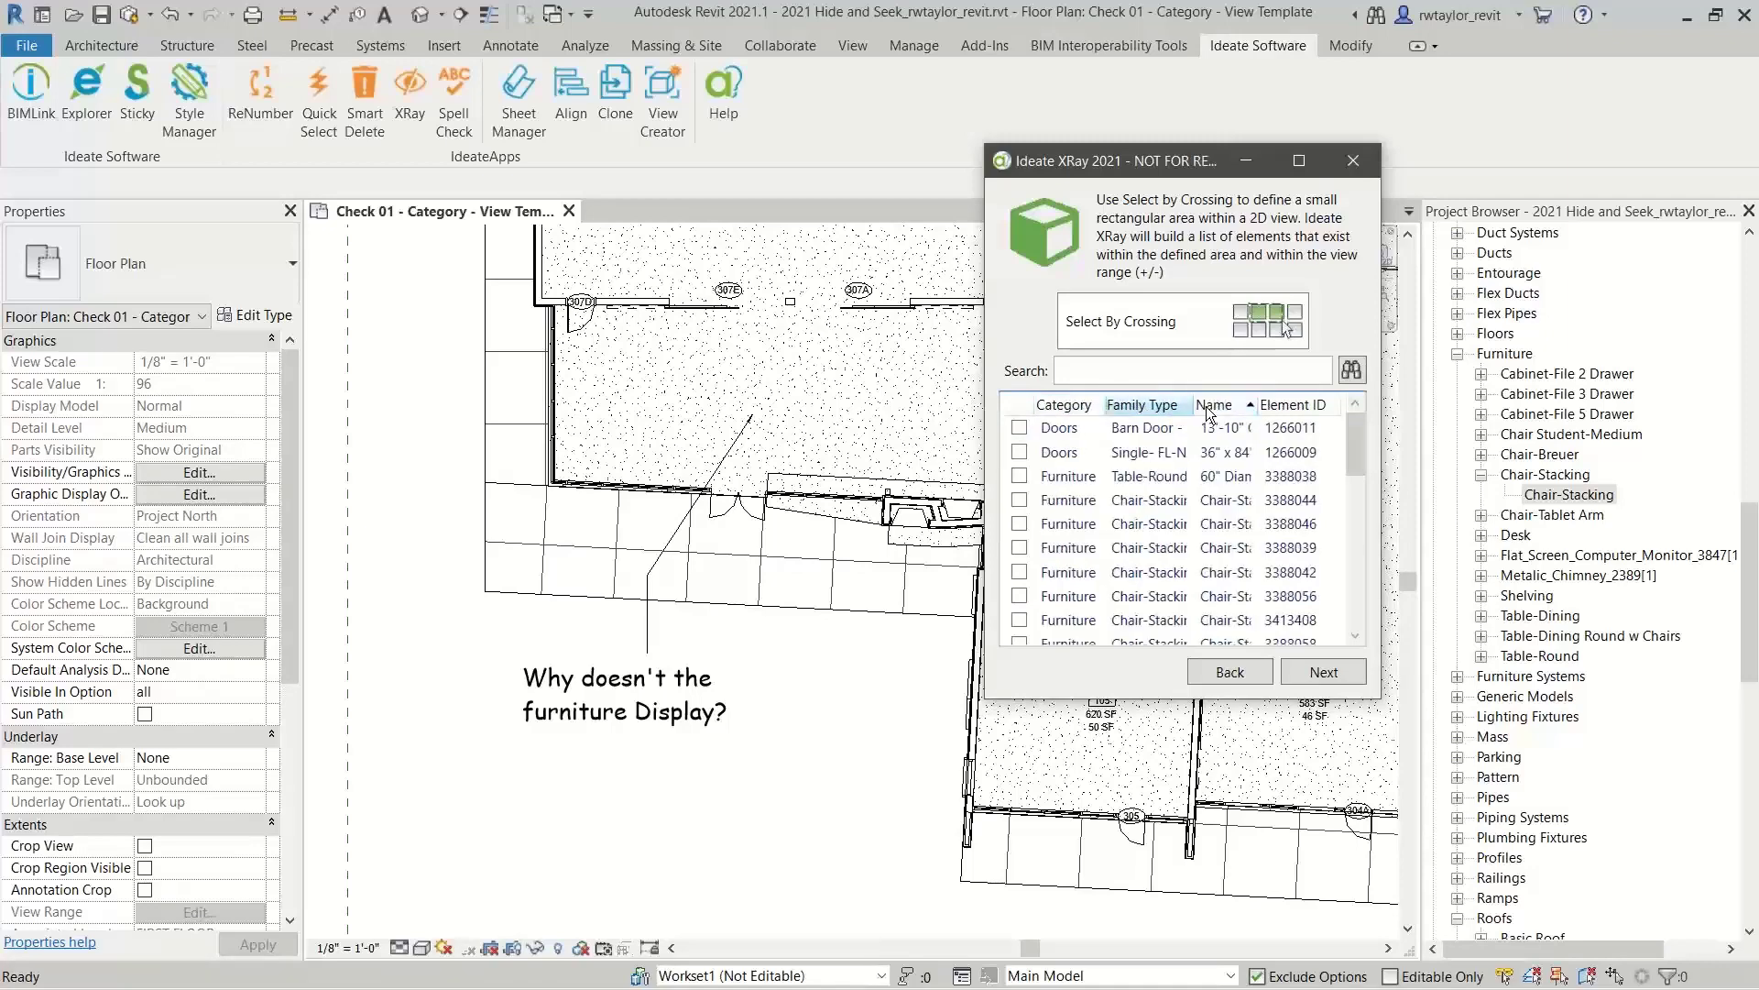
pyautogui.click(1072, 409)
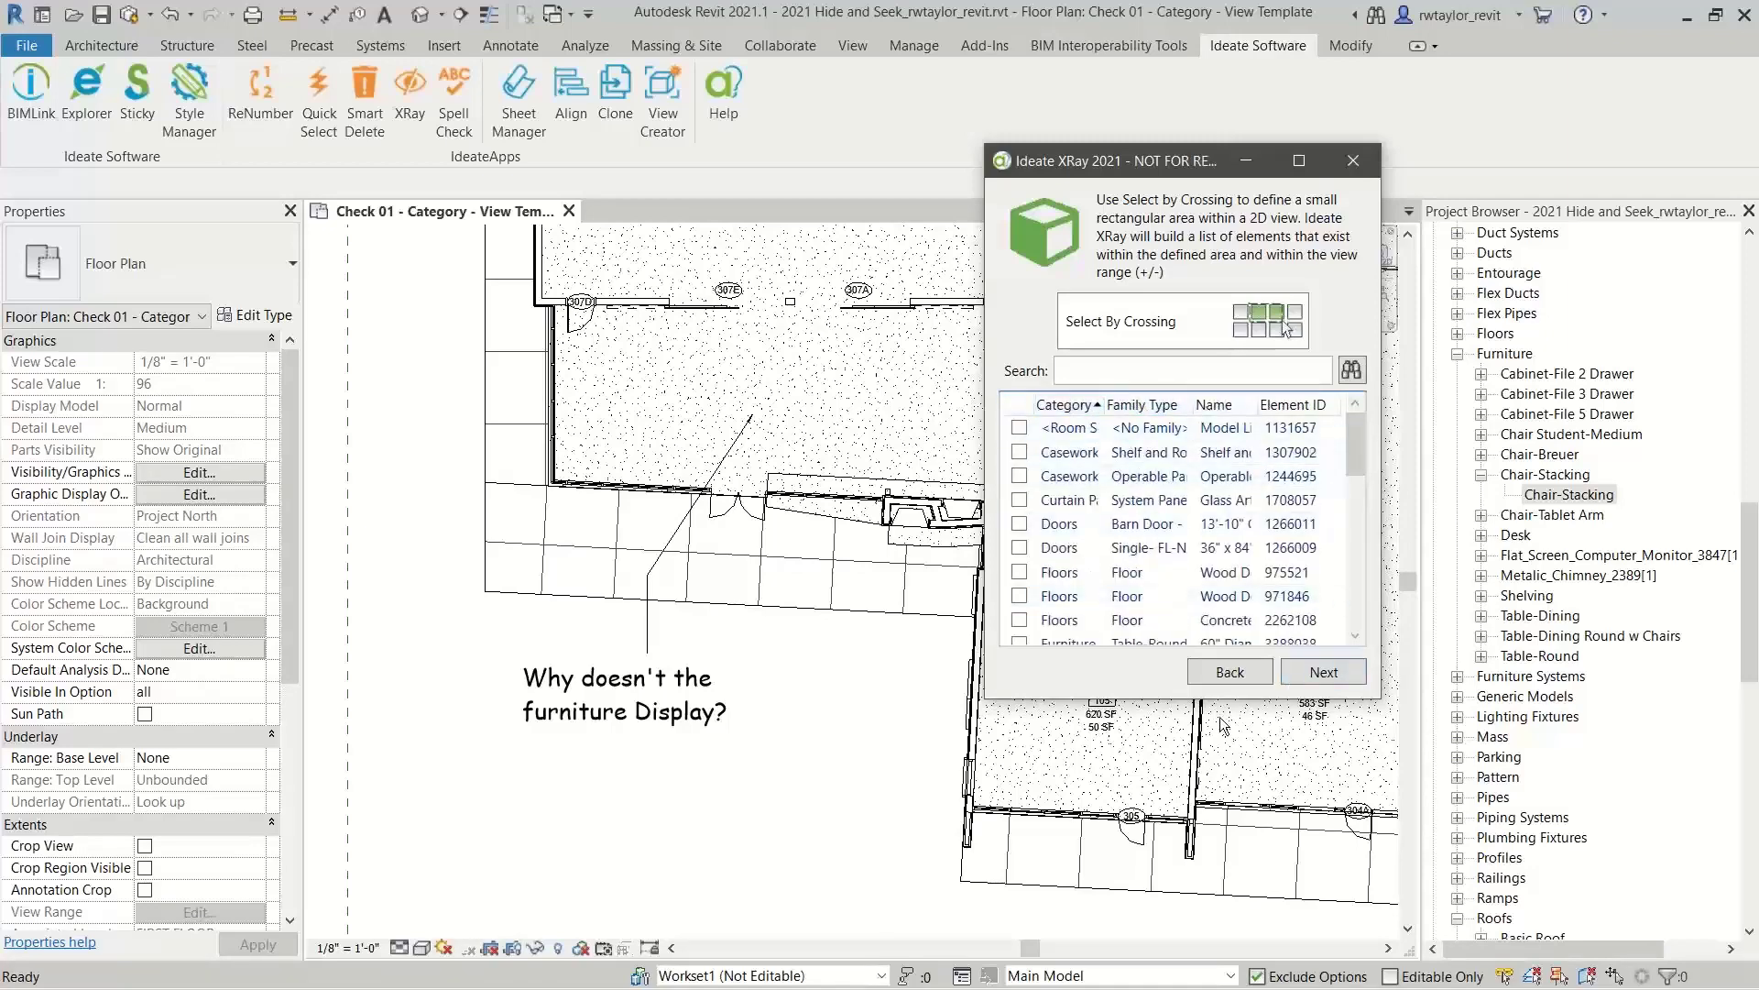
pyautogui.moveTo(1218, 698); pyautogui.dragTo(1190, 847)
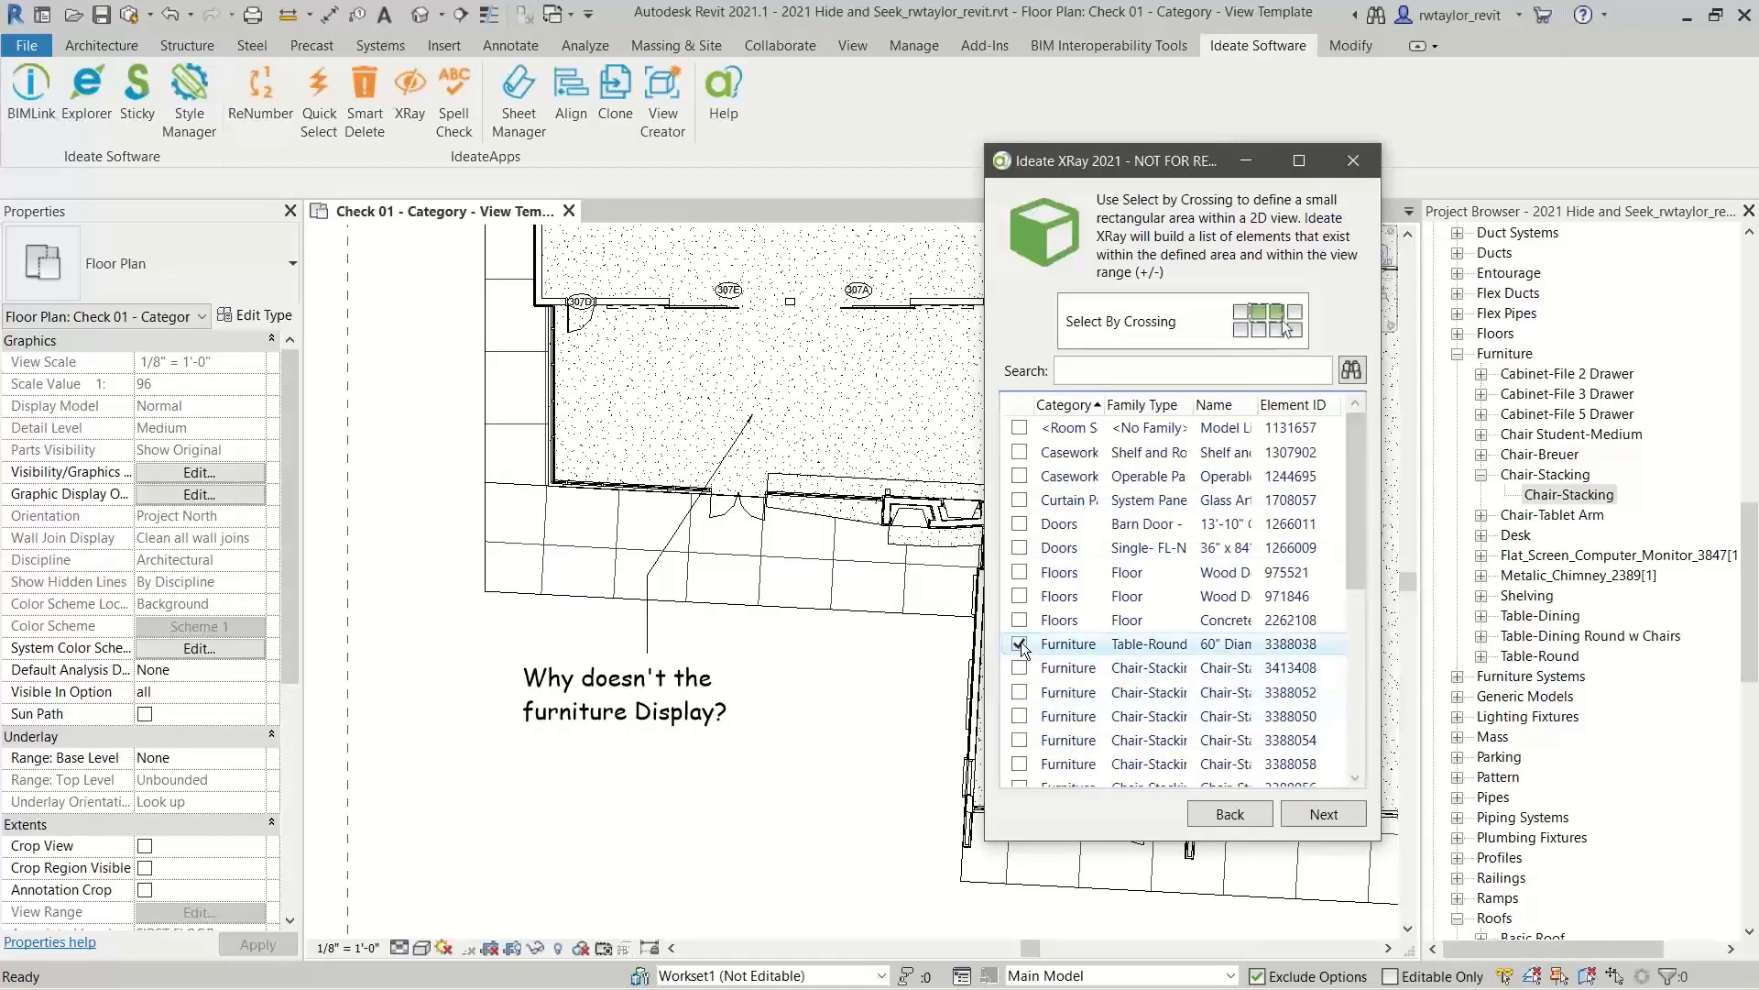
pyautogui.click(1019, 668)
pyautogui.click(1309, 808)
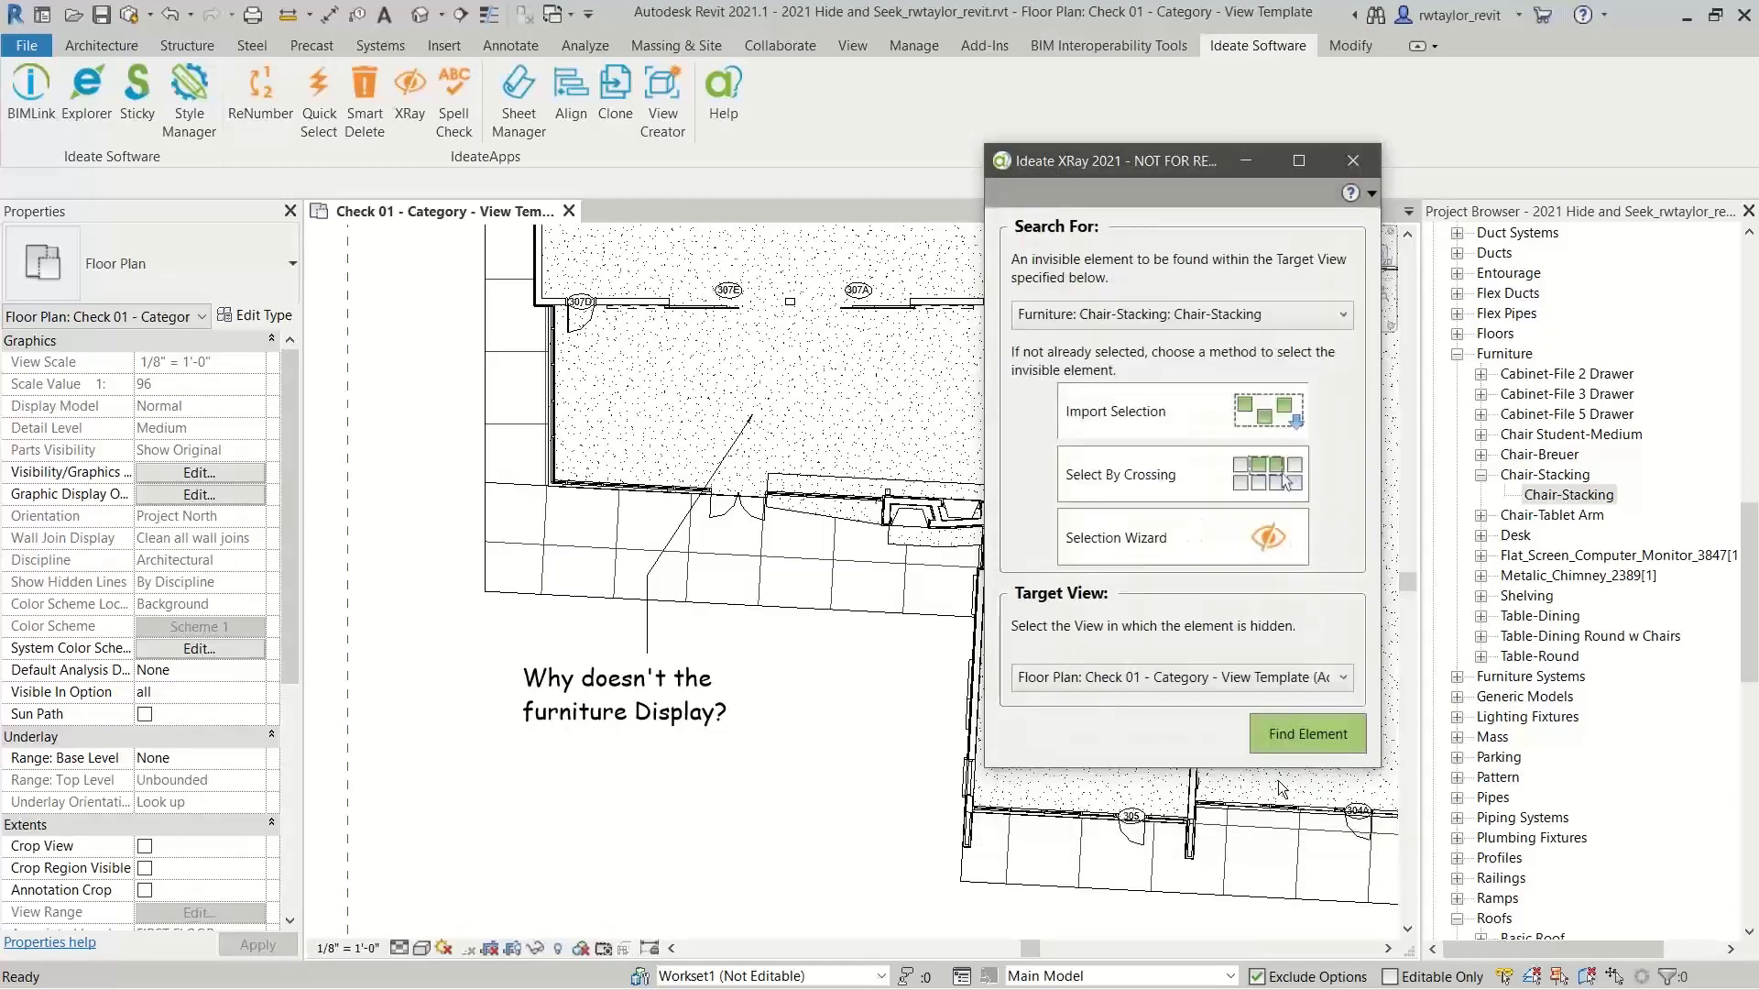
# Run the XRay element search for the chair with the Check 01 - Category - View Template floor plan as target view.
pyautogui.click(1142, 678)
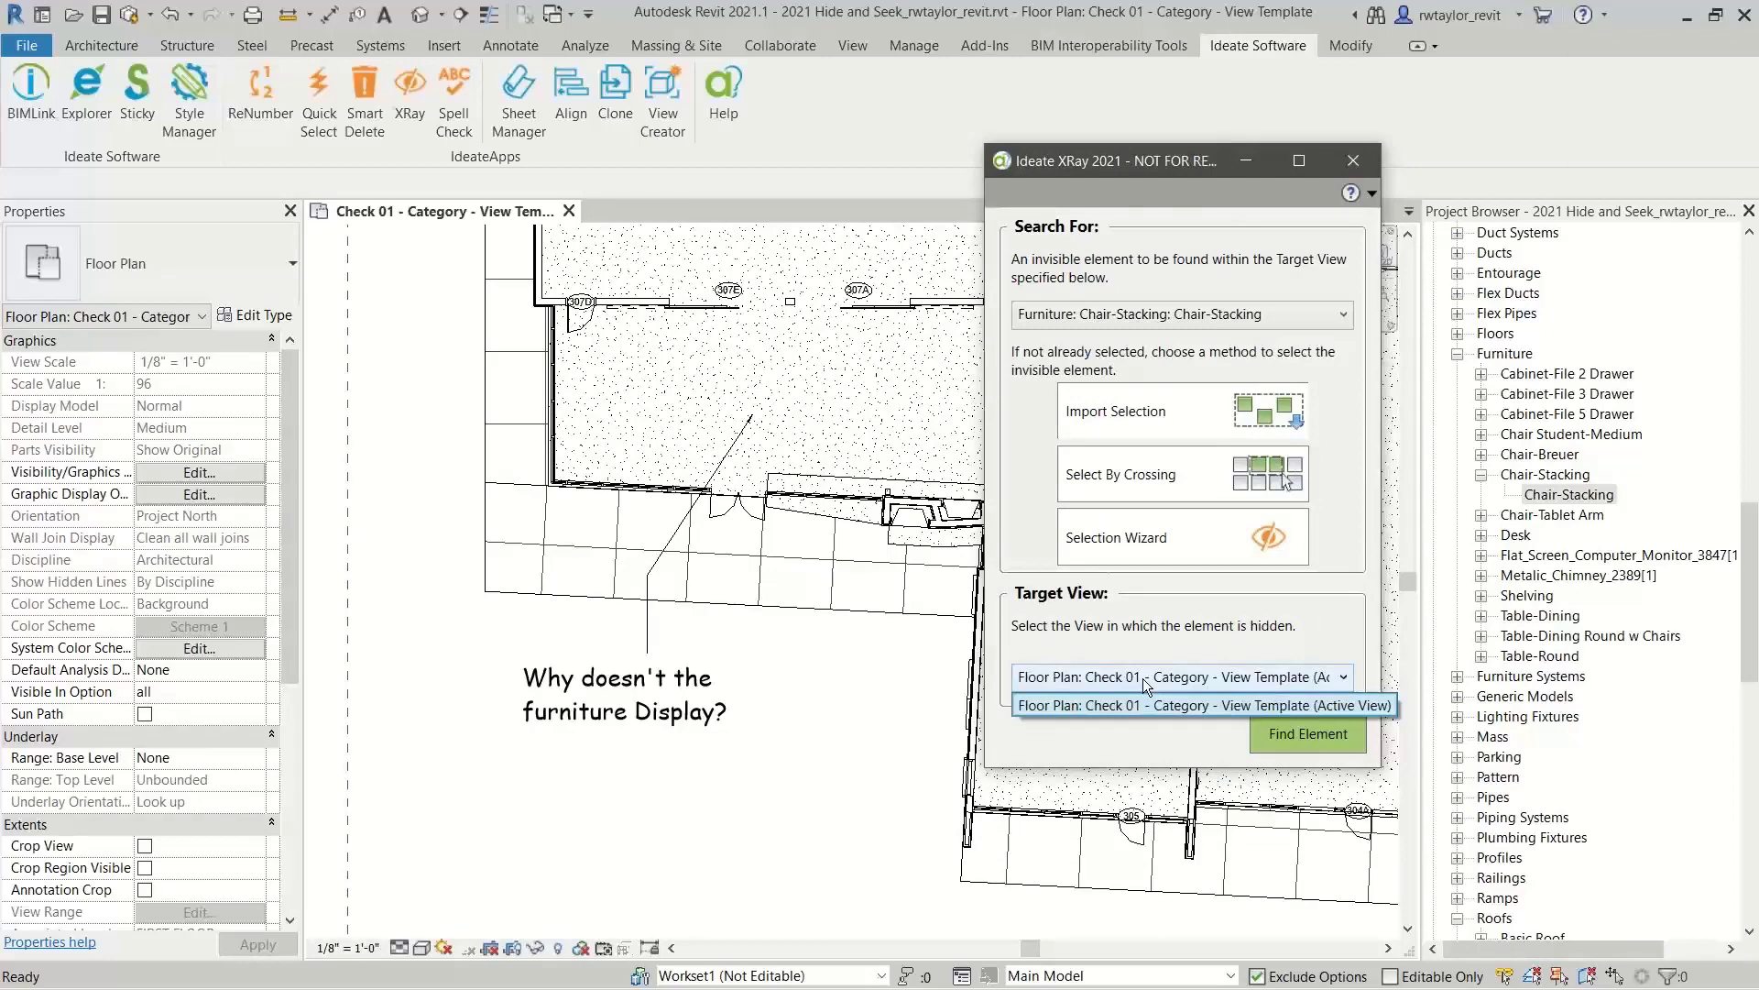
pyautogui.click(1142, 678)
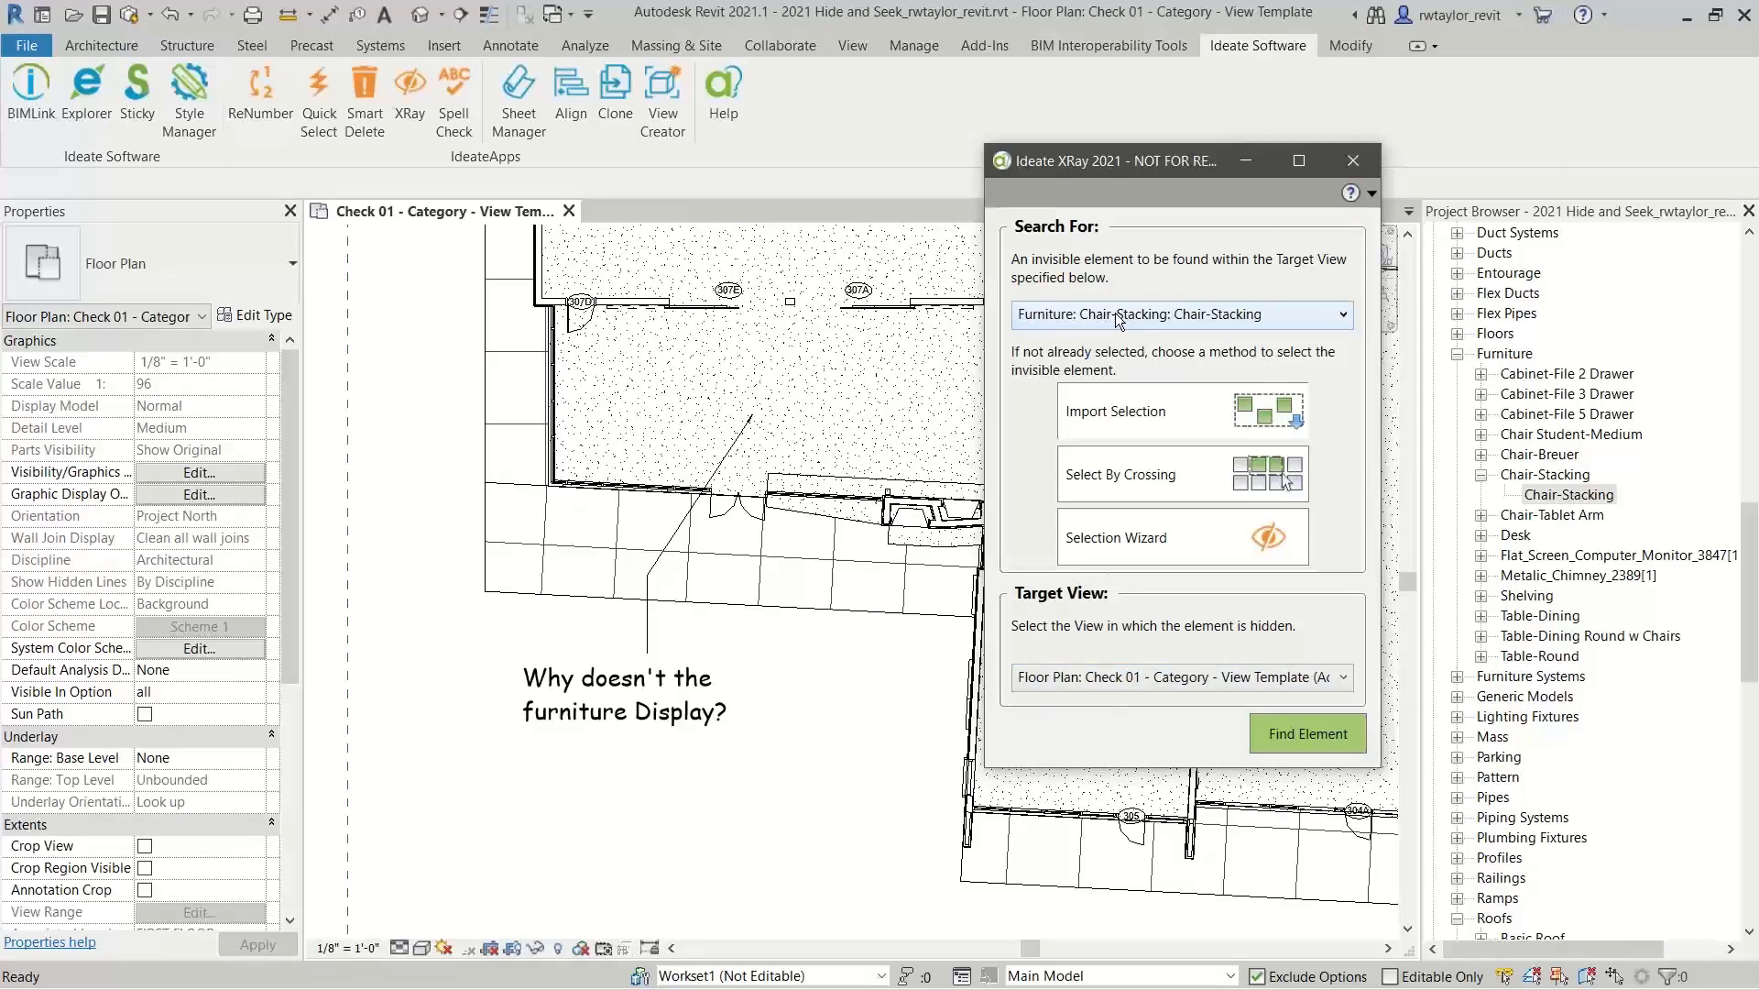
pyautogui.click(1272, 729)
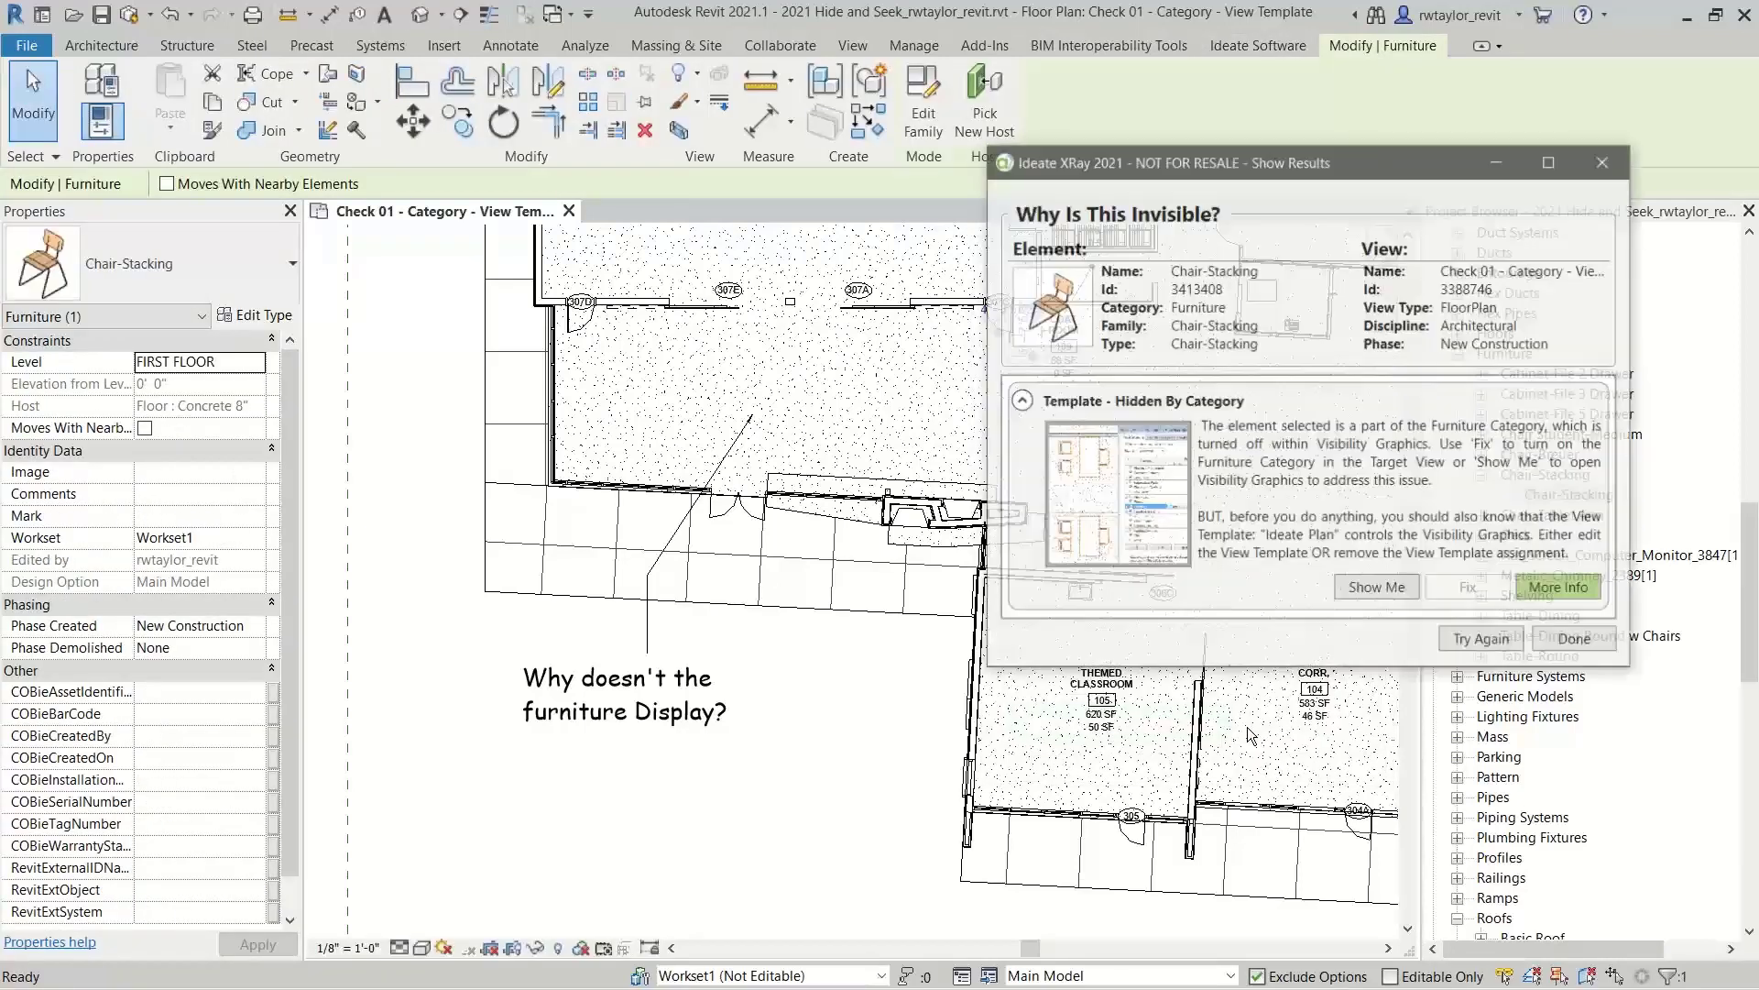
pyautogui.moveTo(1283, 174); pyautogui.dragTo(1067, 119)
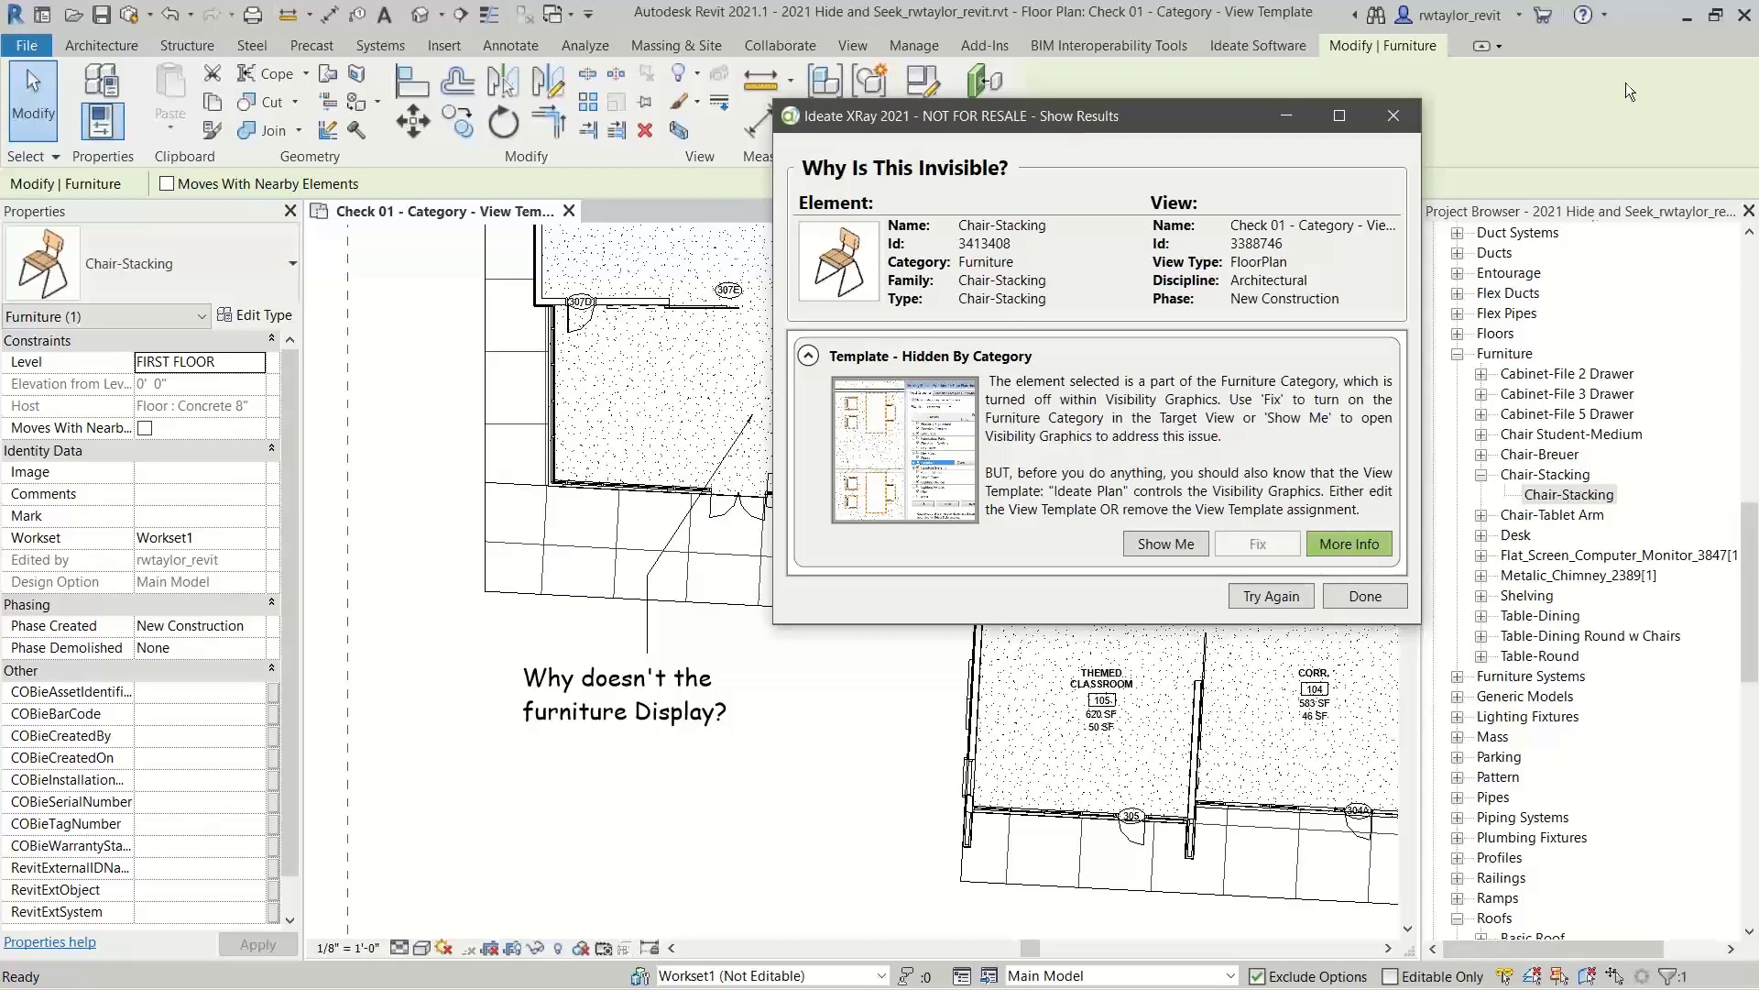
# Examine the Furniture category's visibility in the view's Visibility/Graphic Overrides from the XRay result, and leave without changing anything.
pyautogui.click(1168, 542)
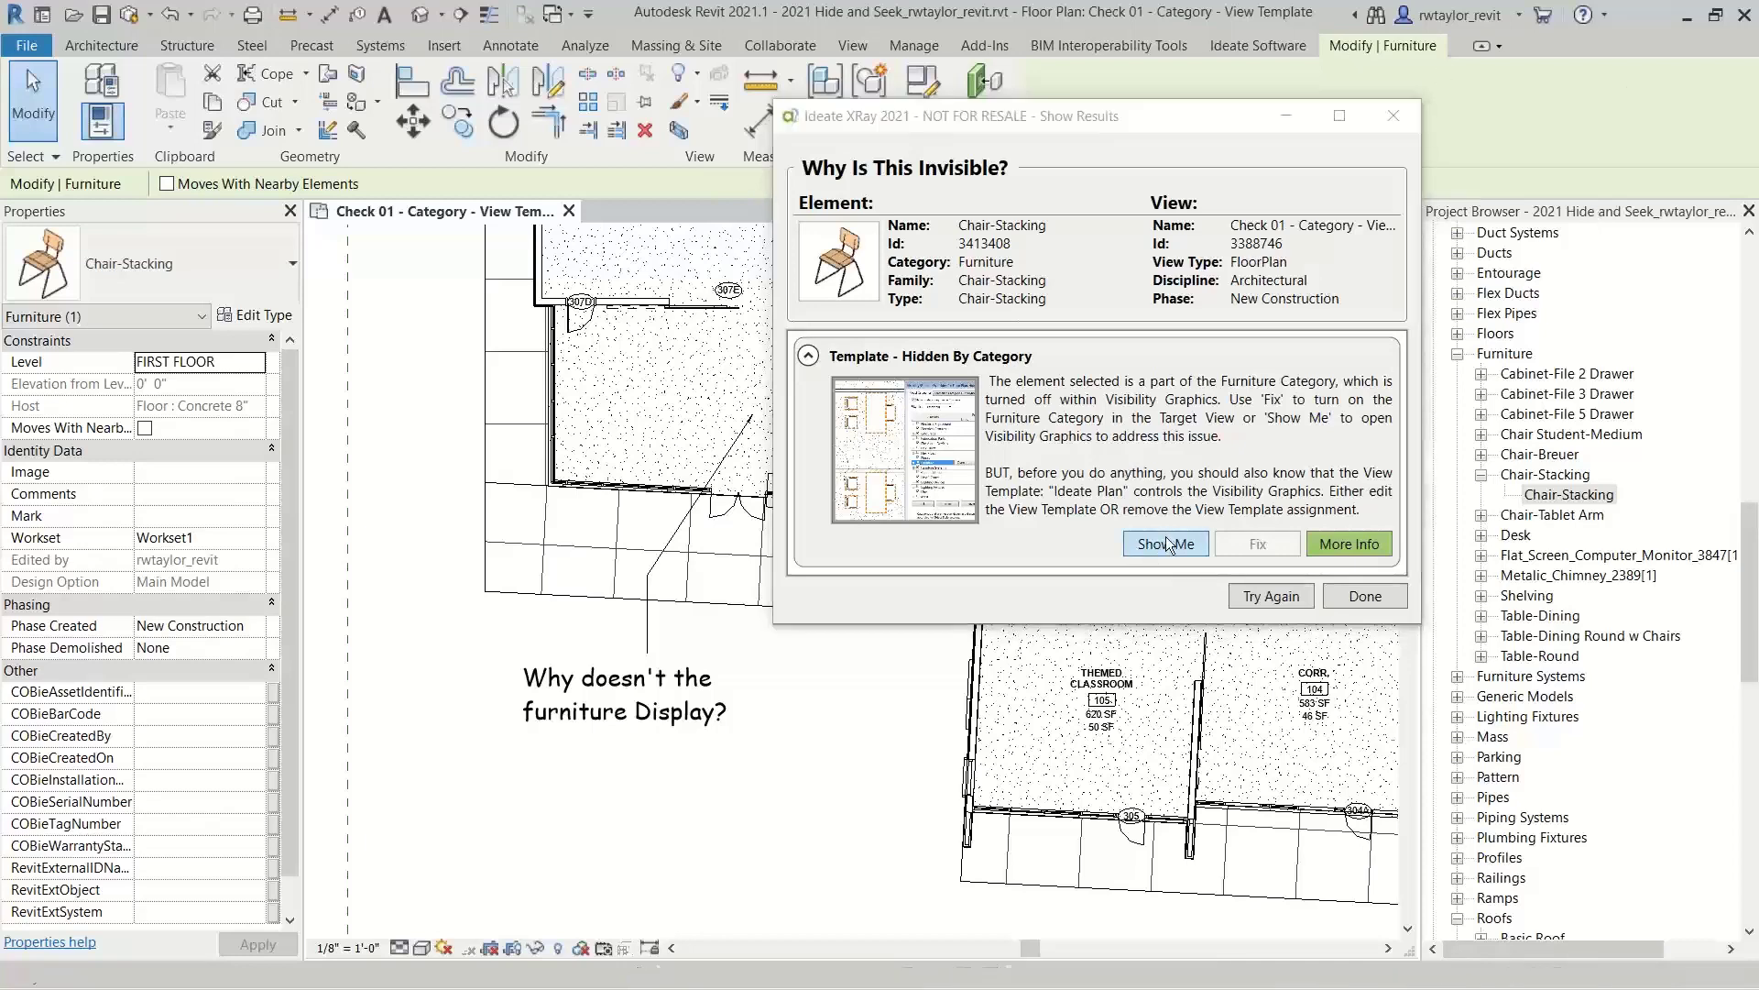
pyautogui.moveTo(1149, 291); pyautogui.dragTo(1032, 164)
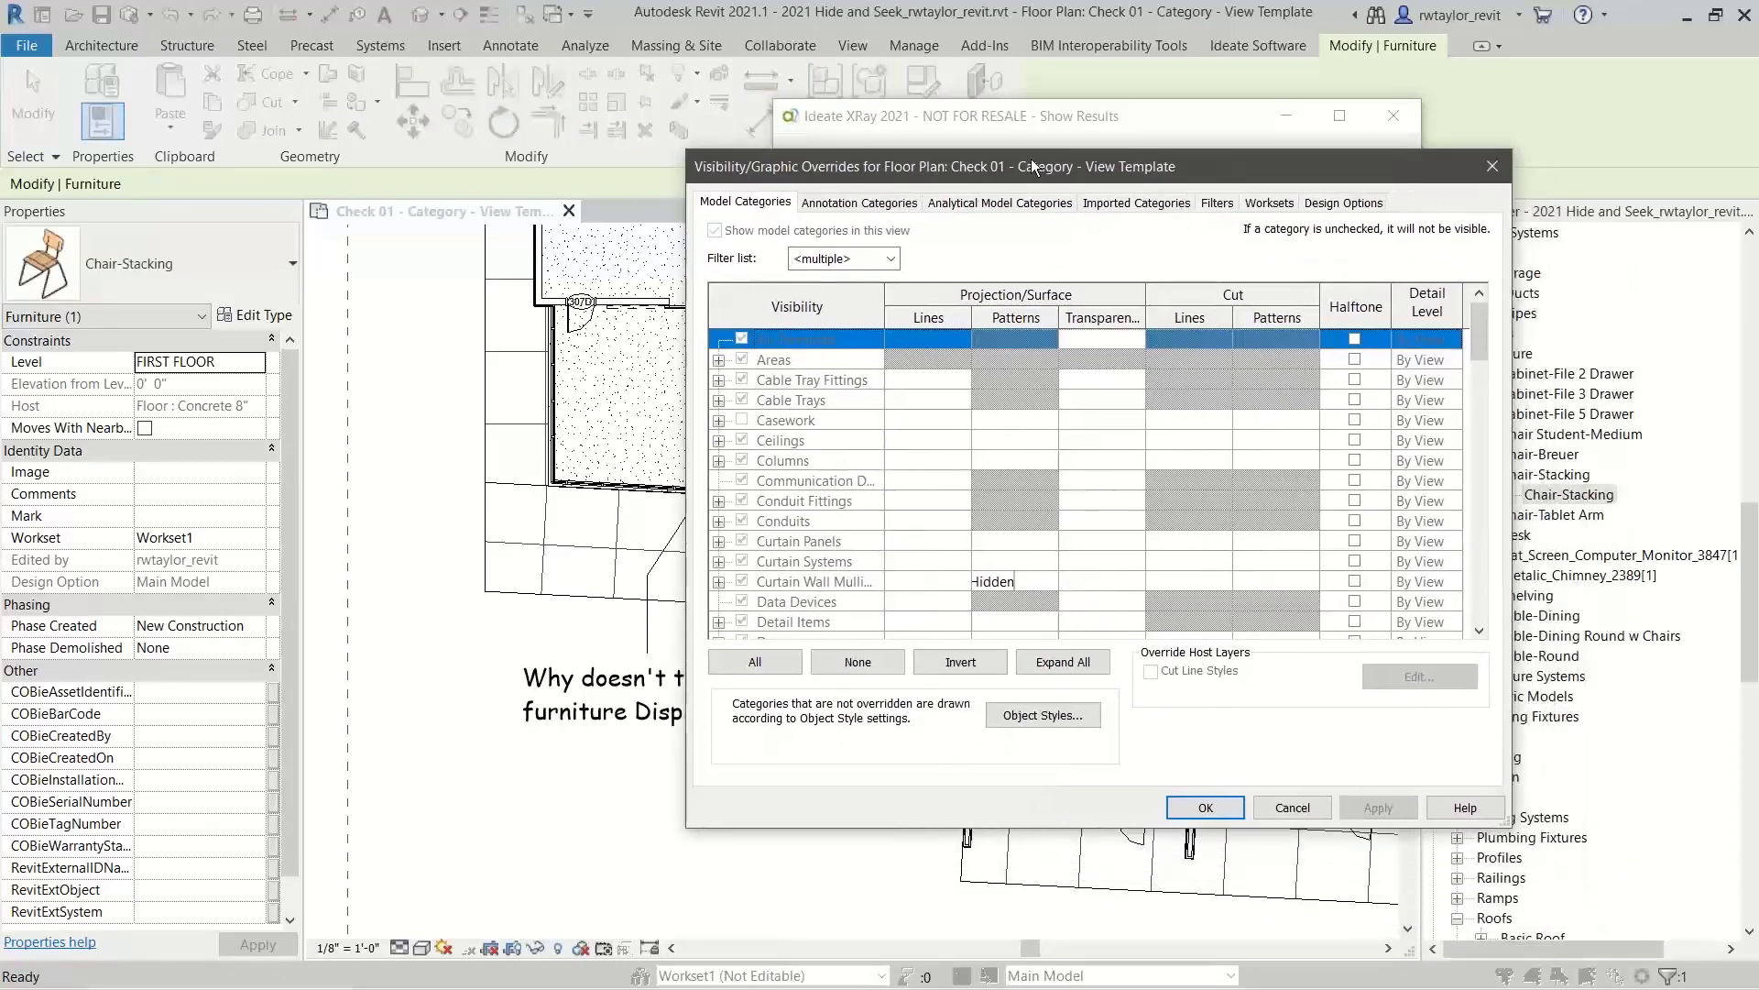
pyautogui.moveTo(1470, 328); pyautogui.dragTo(1463, 401)
pyautogui.click(823, 477)
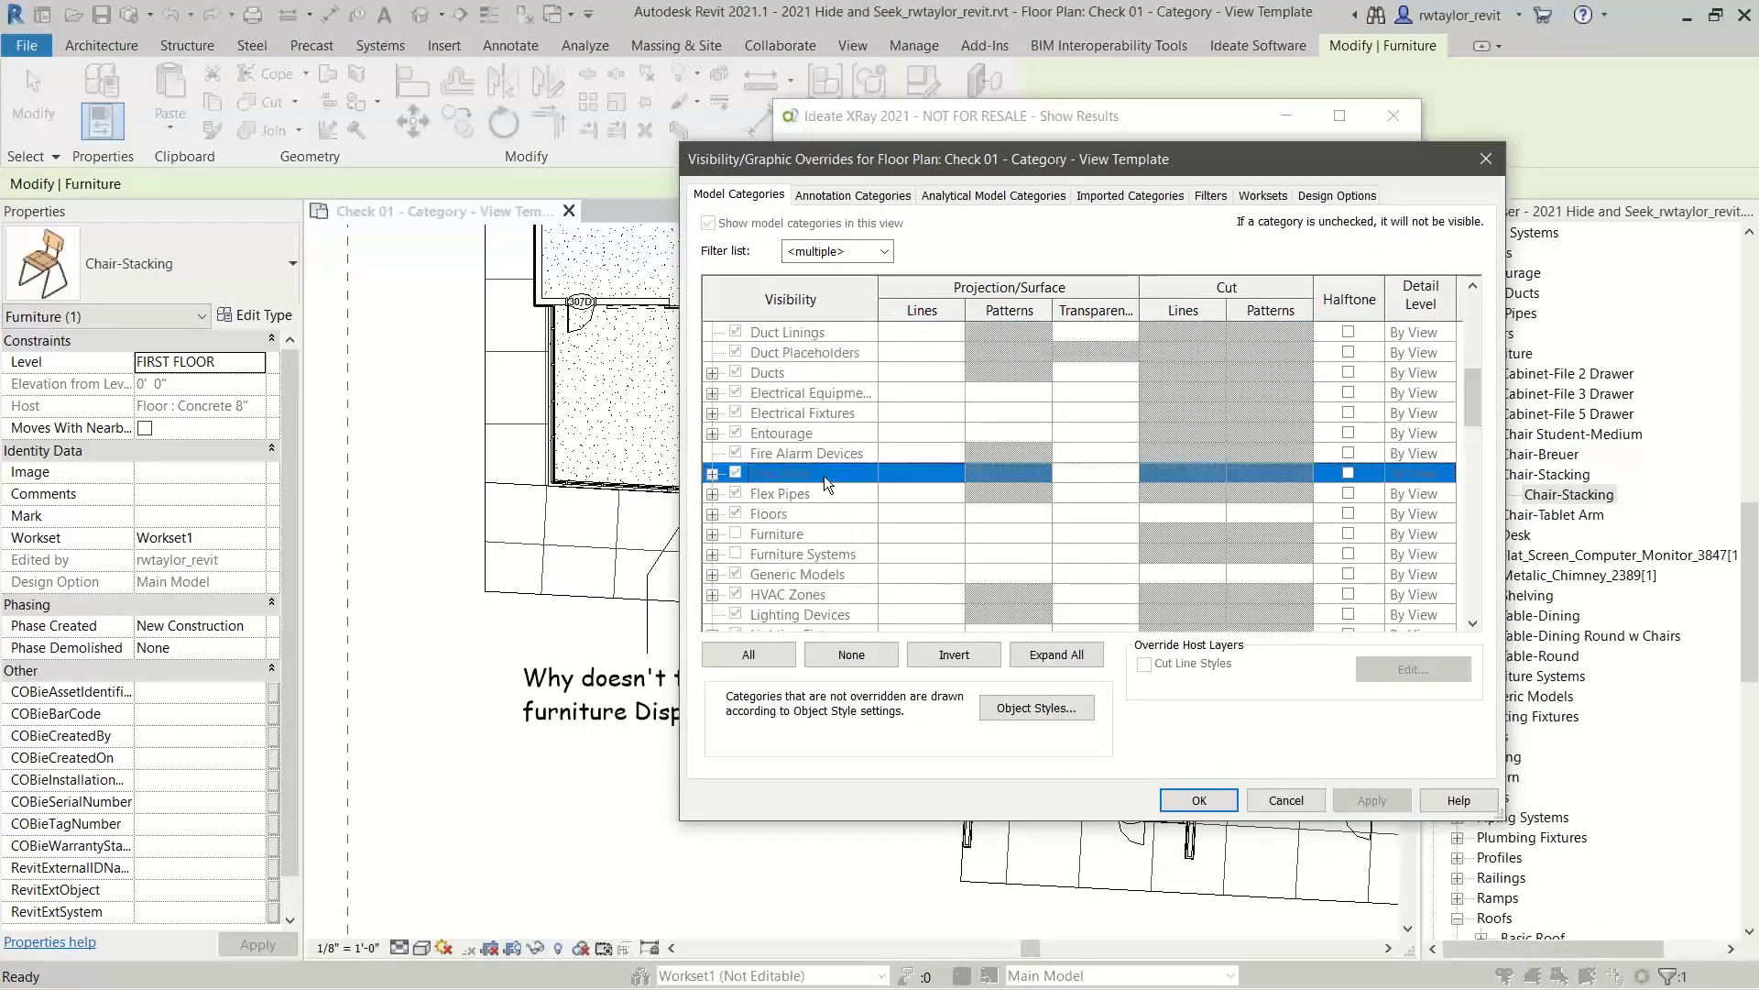
pyautogui.click(1279, 805)
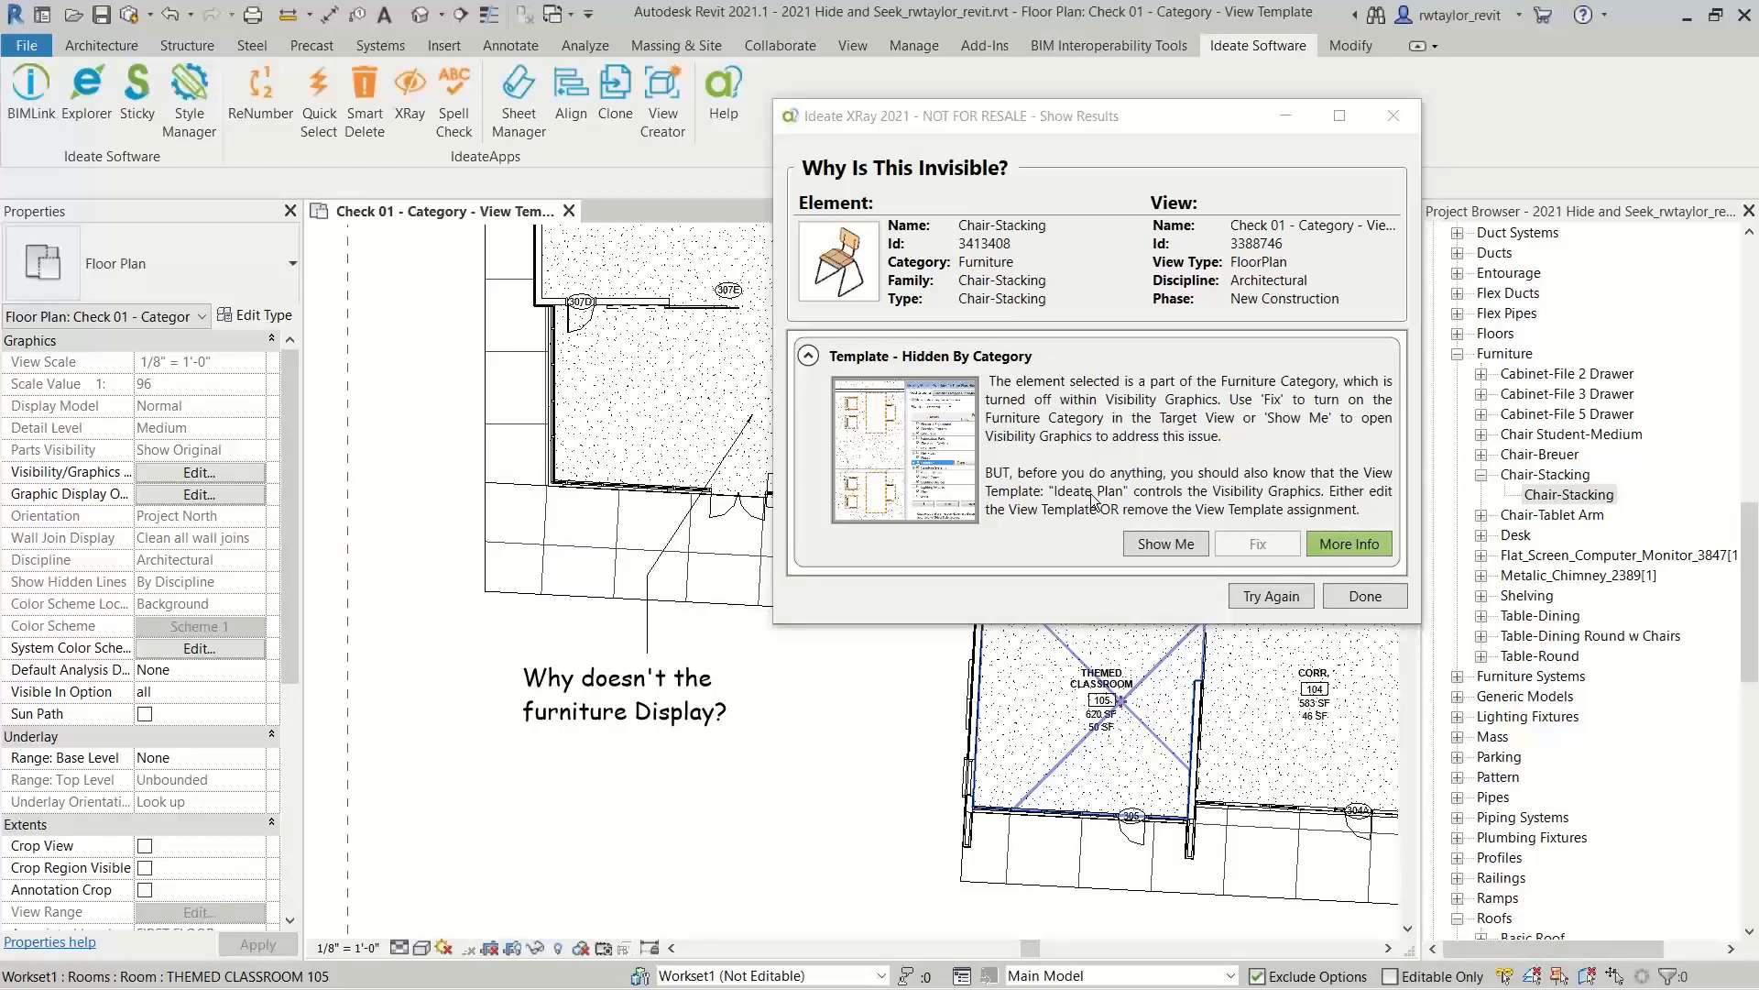
# Assign the Architectural Plan view template to the Check 01 floor plan in place of Ideate Plan.
pyautogui.click(1135, 543)
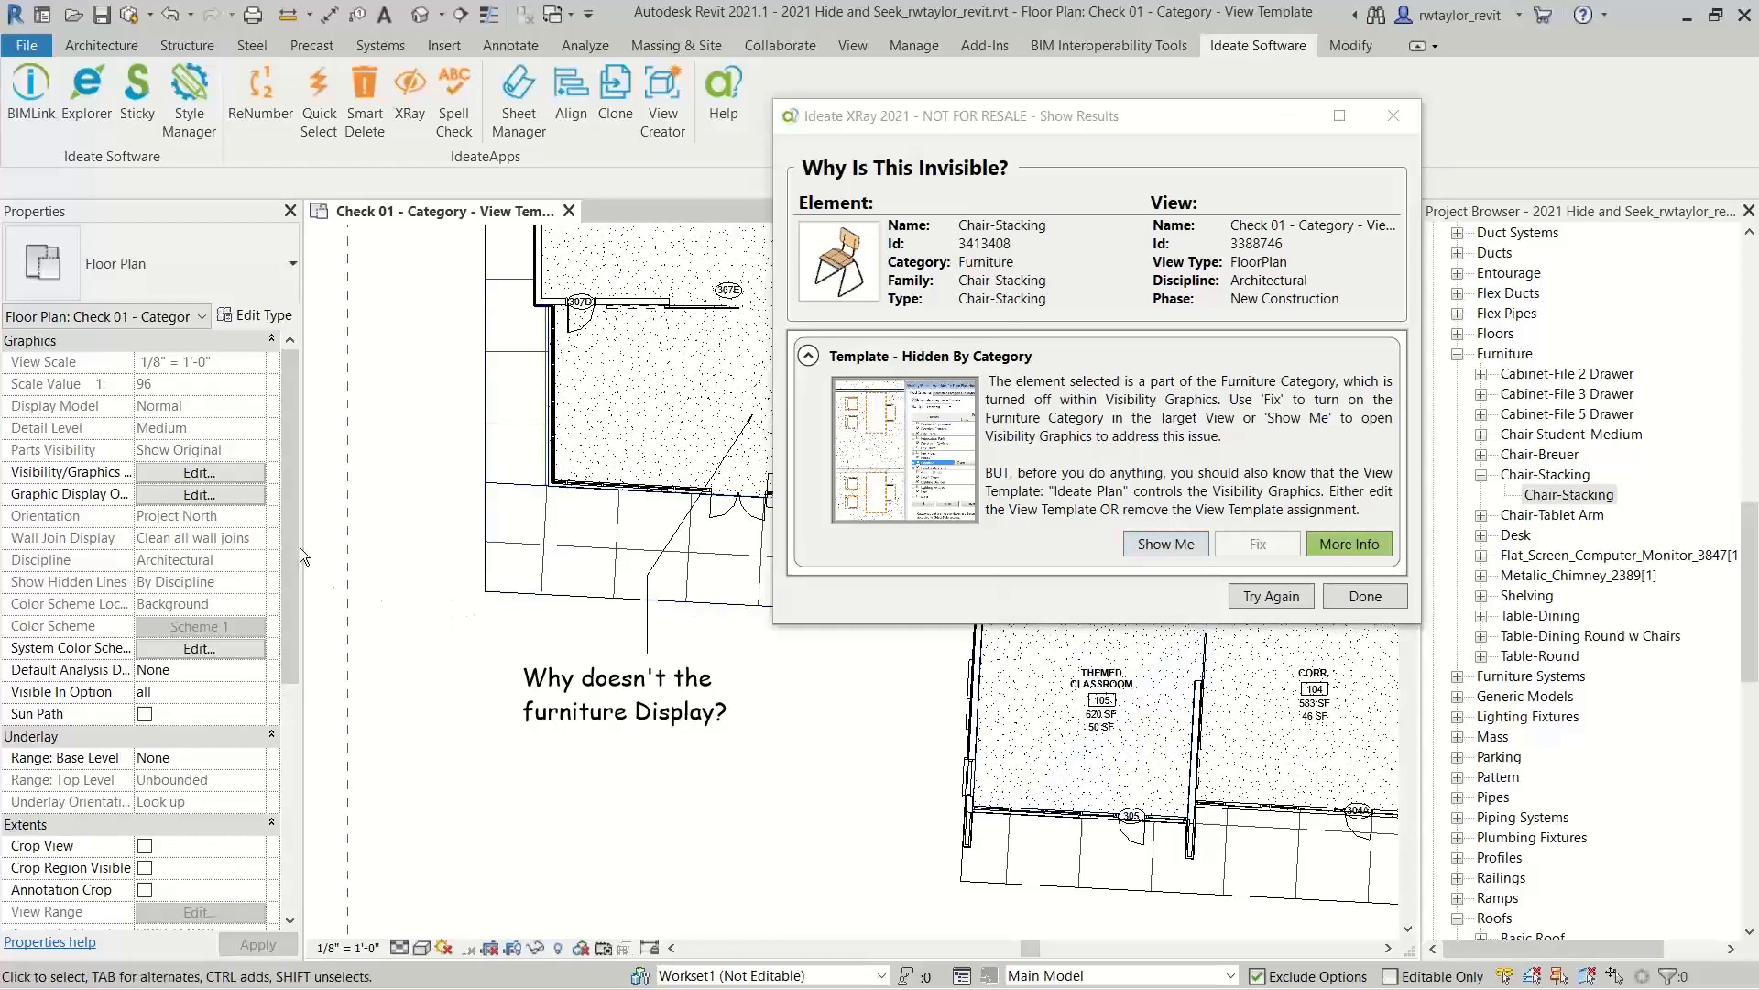
pyautogui.scroll(-5, 297, 596)
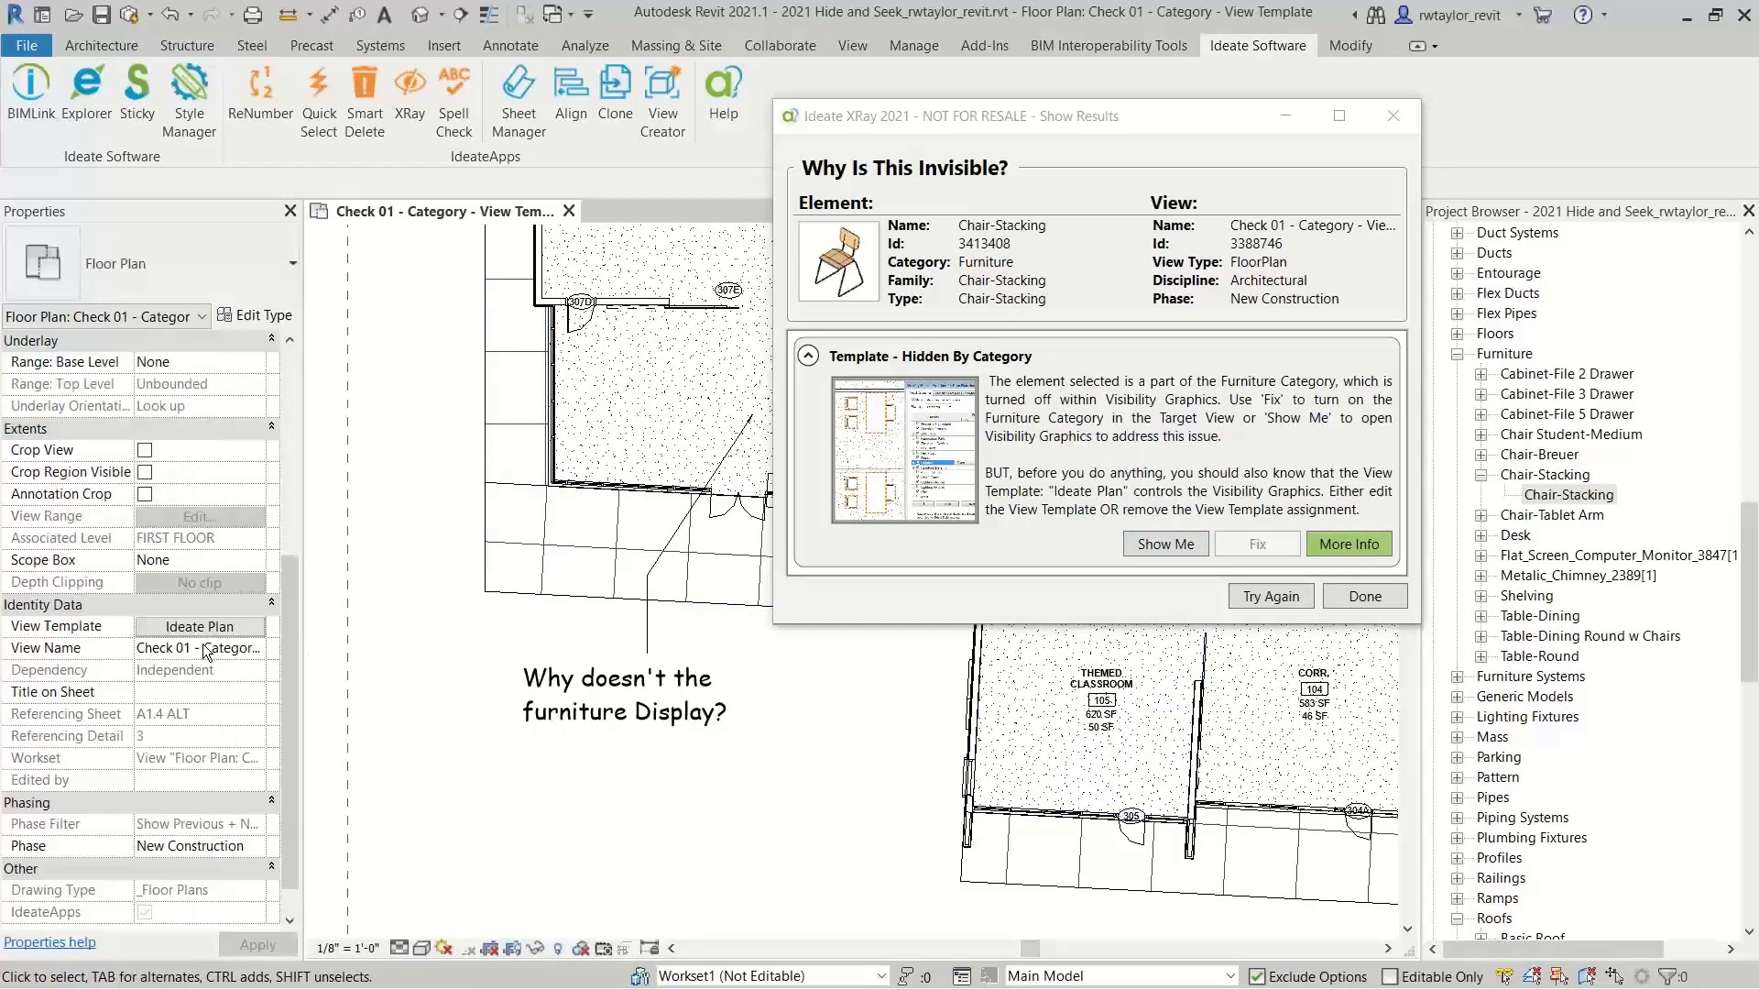
pyautogui.click(162, 626)
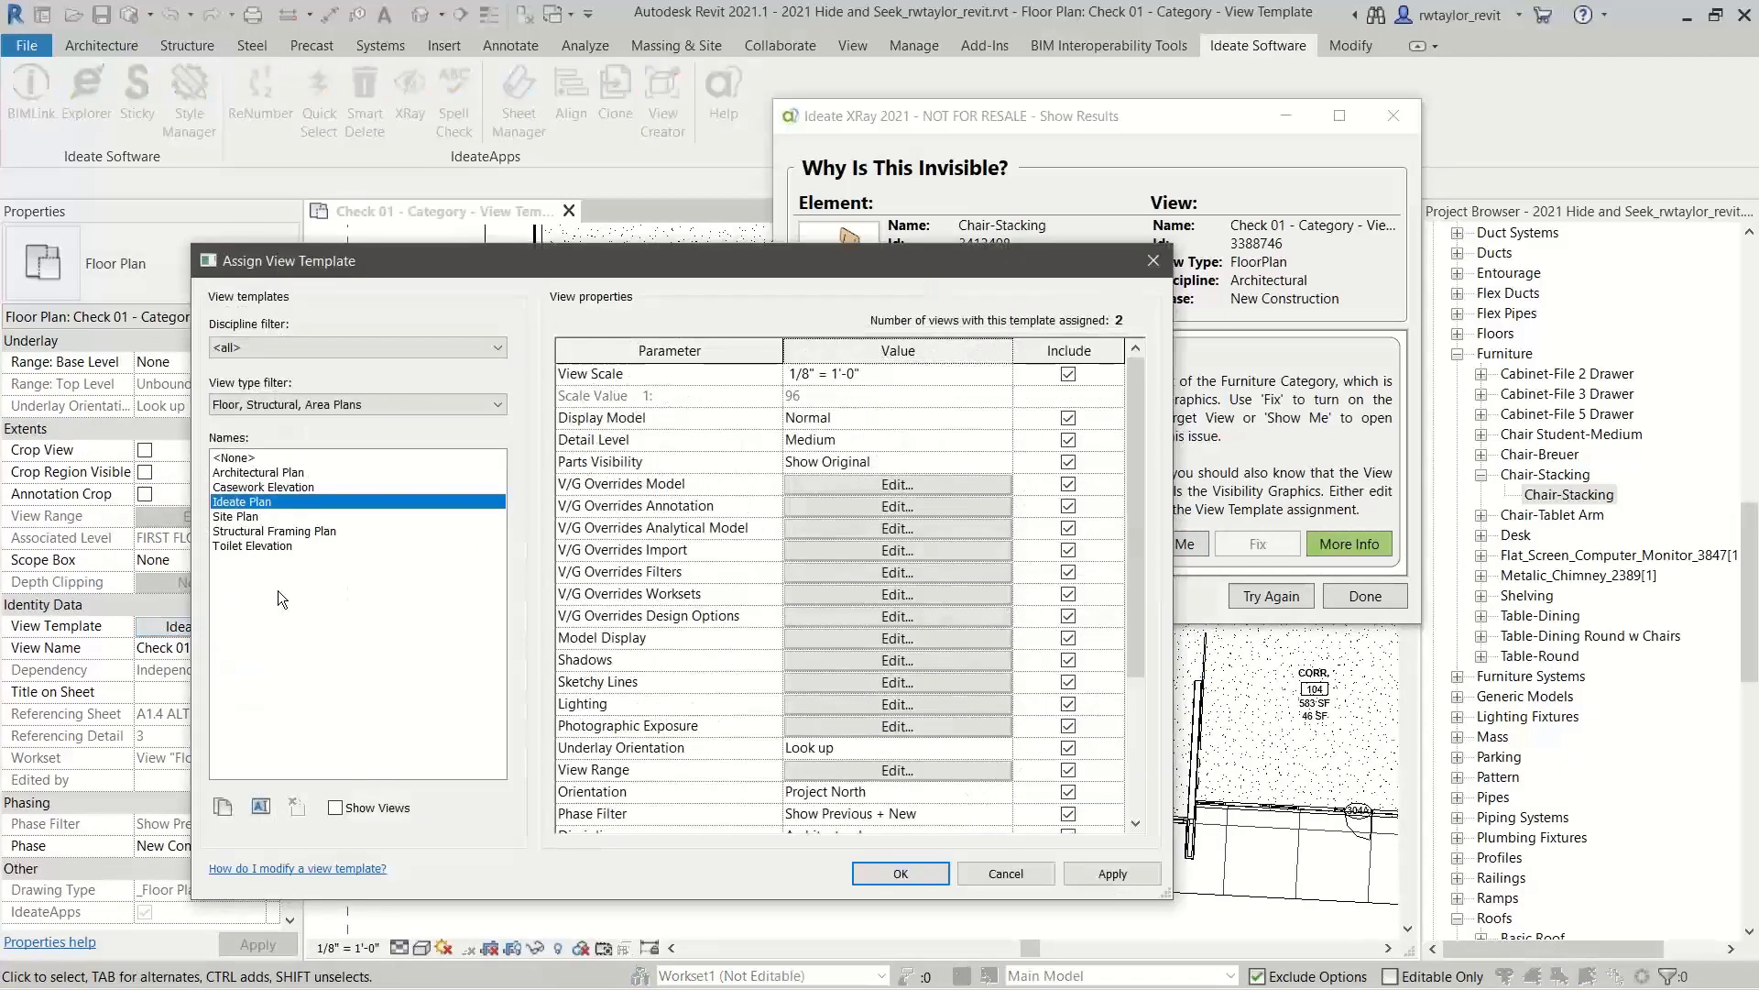
pyautogui.click(261, 473)
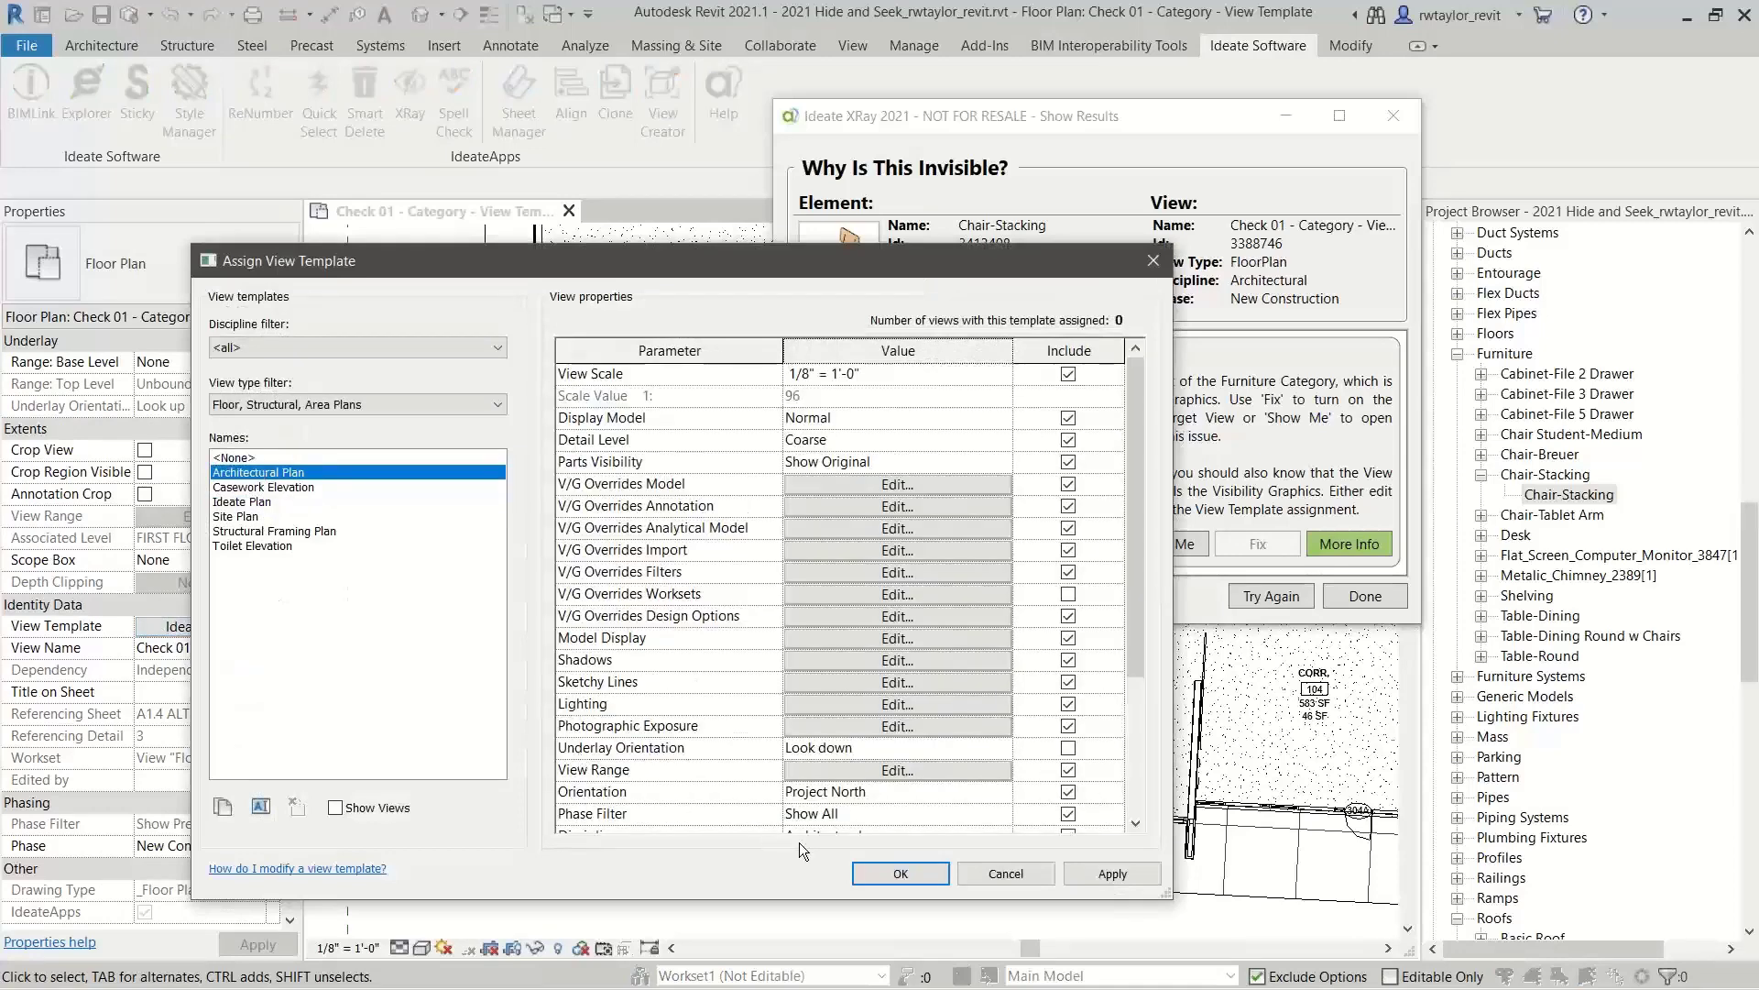
pyautogui.click(906, 876)
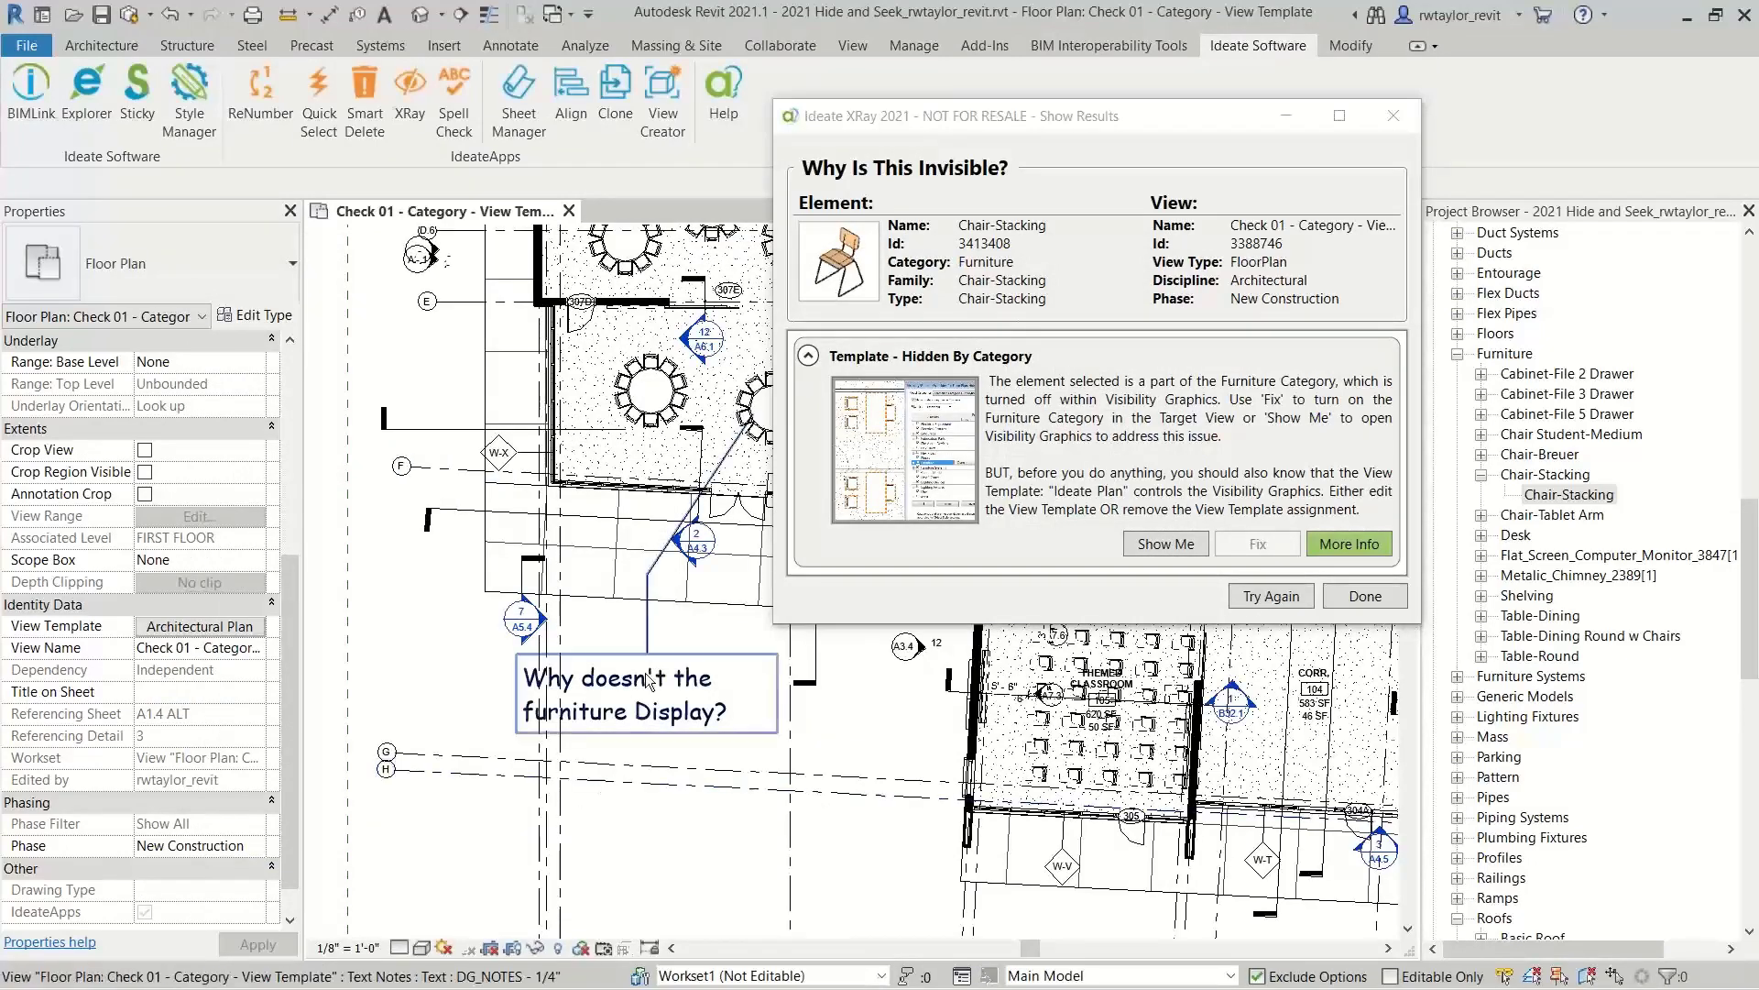
# Inspect the floor plan around Coat Room 109, select the placed stacking chair to check its display, and clear the selection.
pyautogui.moveTo(1182, 116); pyautogui.dragTo(1433, 173)
pyautogui.scroll(5, 765, 579)
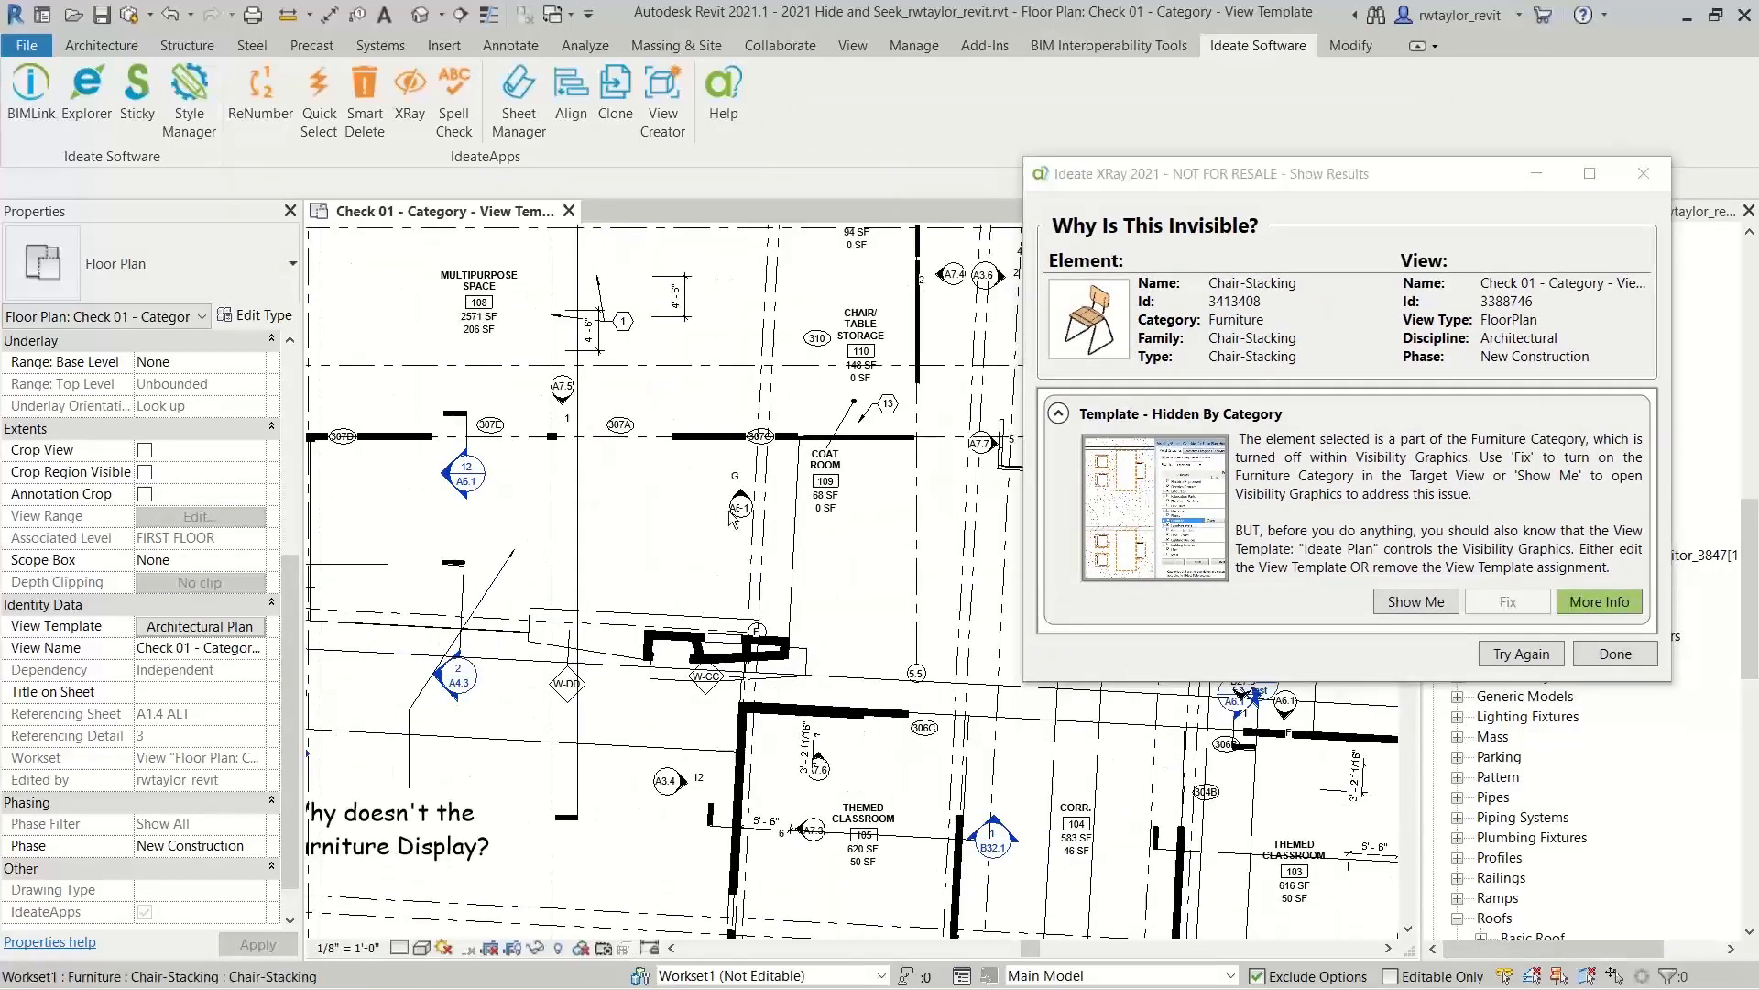
pyautogui.click(750, 504)
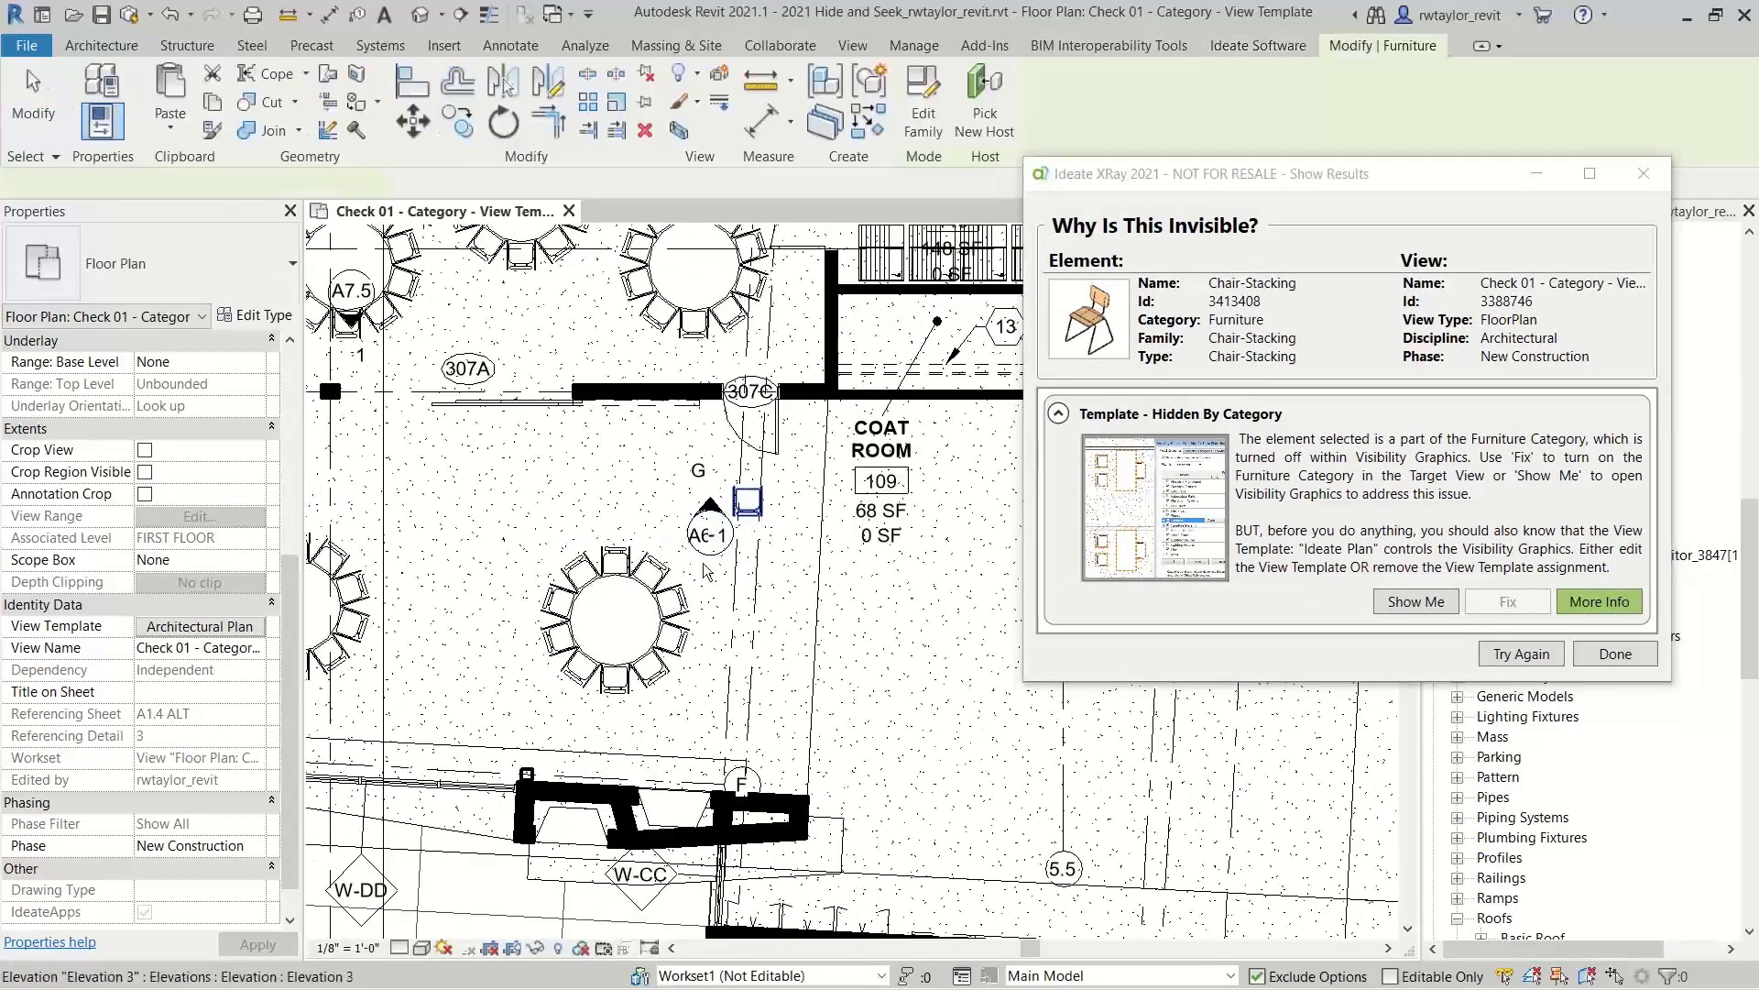
pyautogui.press('Escape')
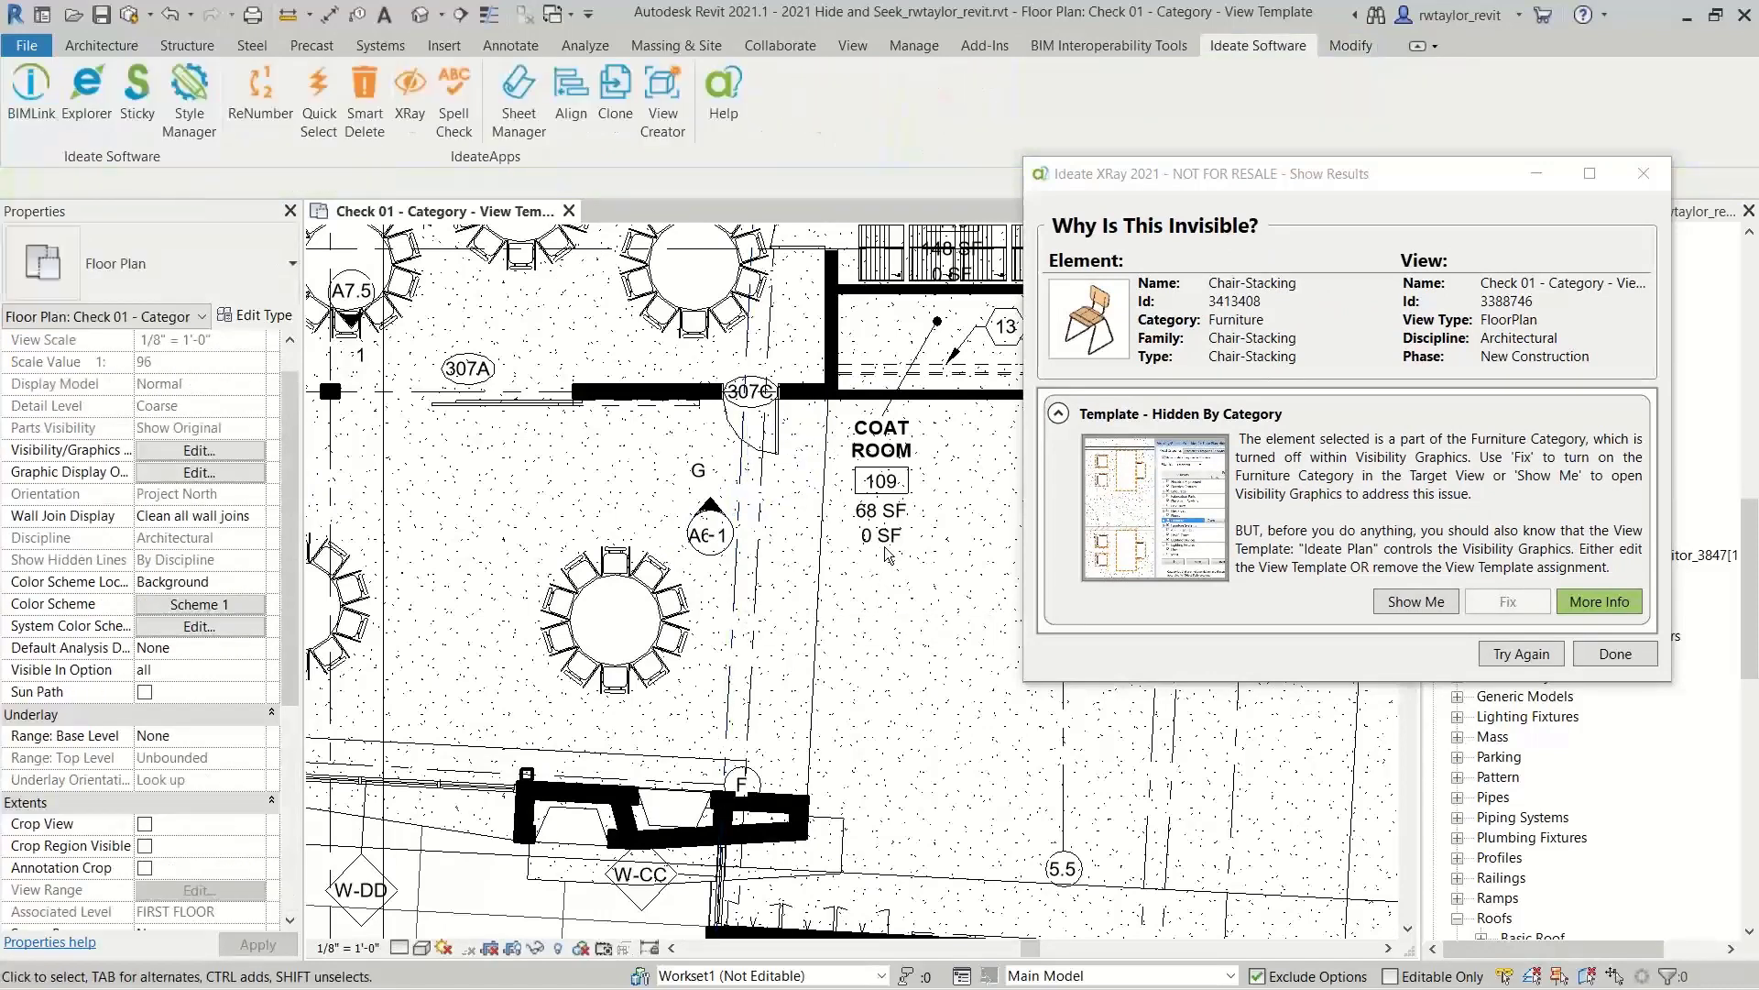
pyautogui.scroll(-3, 755, 621)
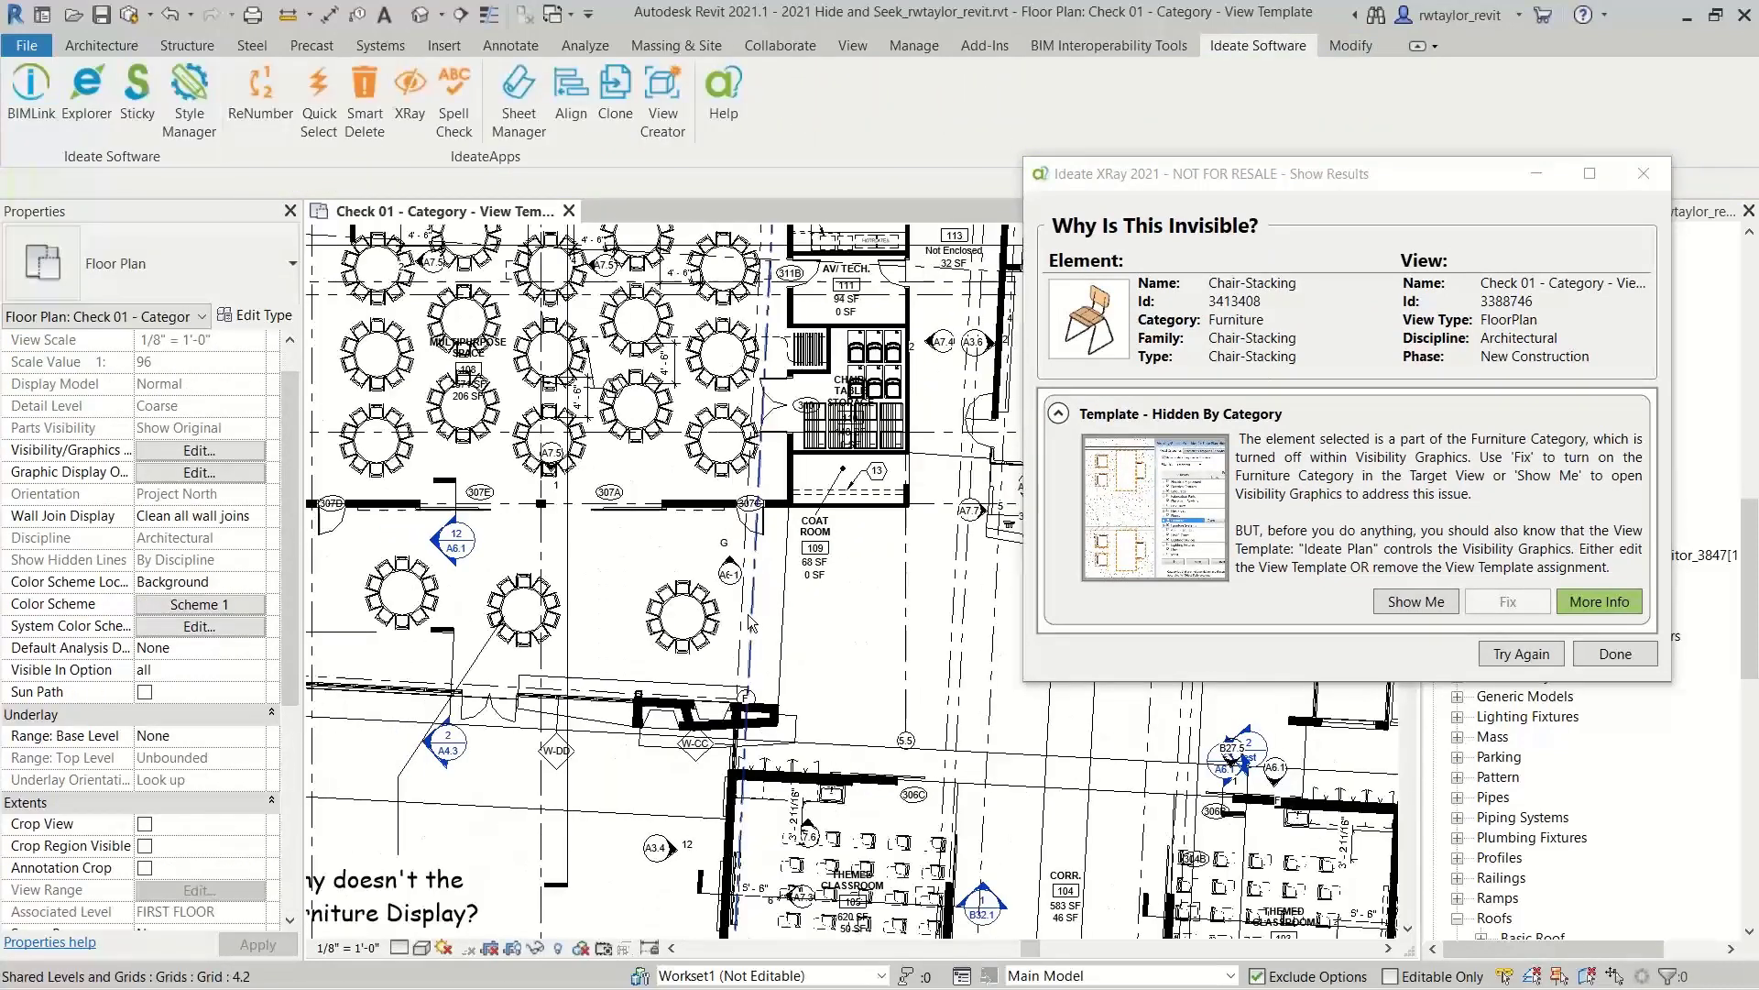
pyautogui.click(1300, 195)
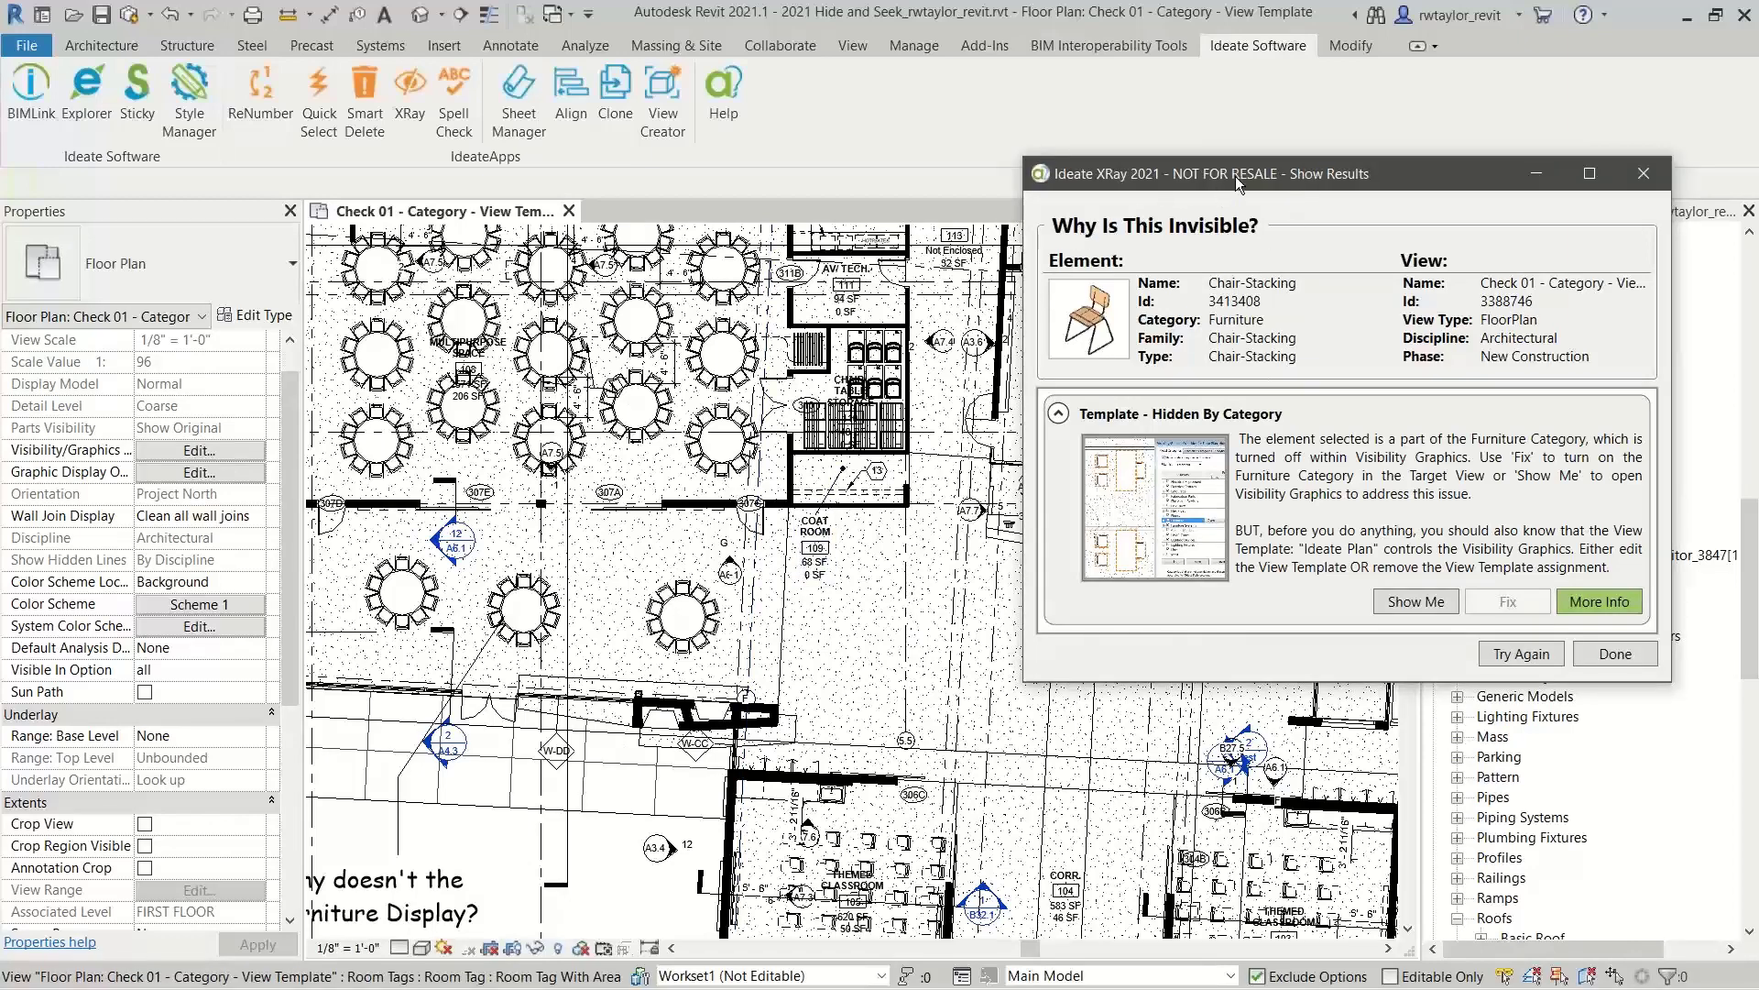
# Open the Check 02 - View Range for Wall floor plan and uncover its marked wall area.
pyautogui.moveTo(1236, 178); pyautogui.dragTo(907, 220)
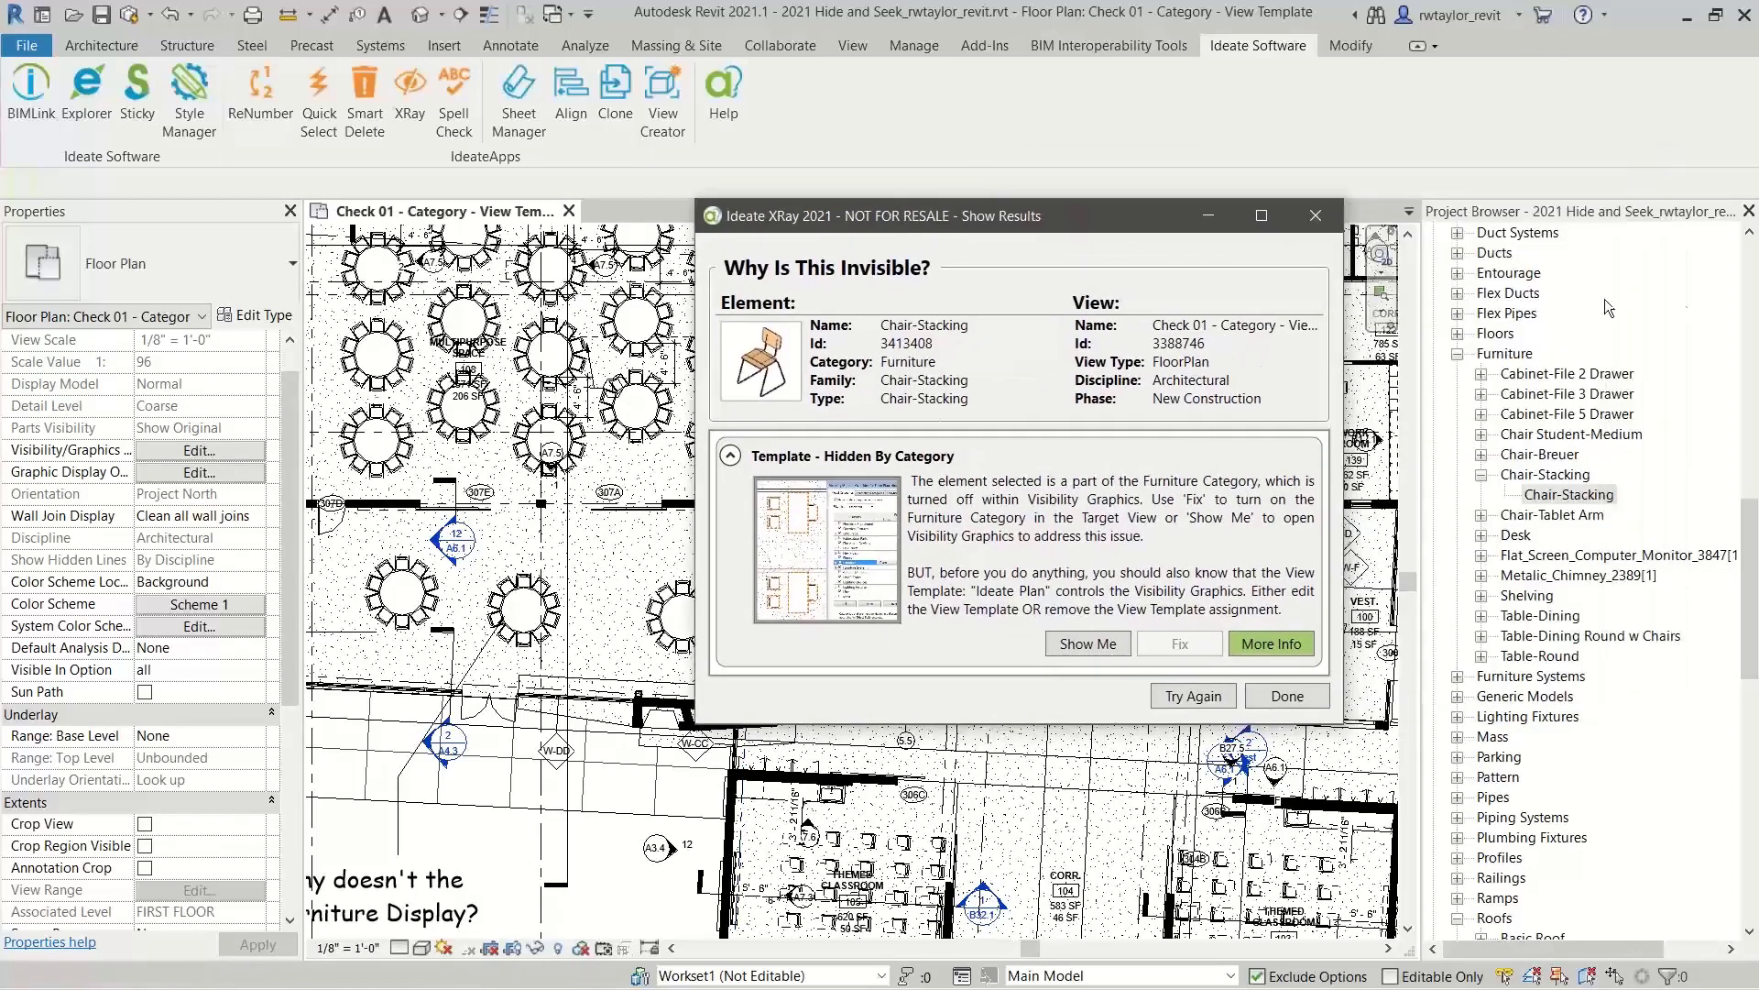
pyautogui.moveTo(1744, 516); pyautogui.dragTo(1744, 260)
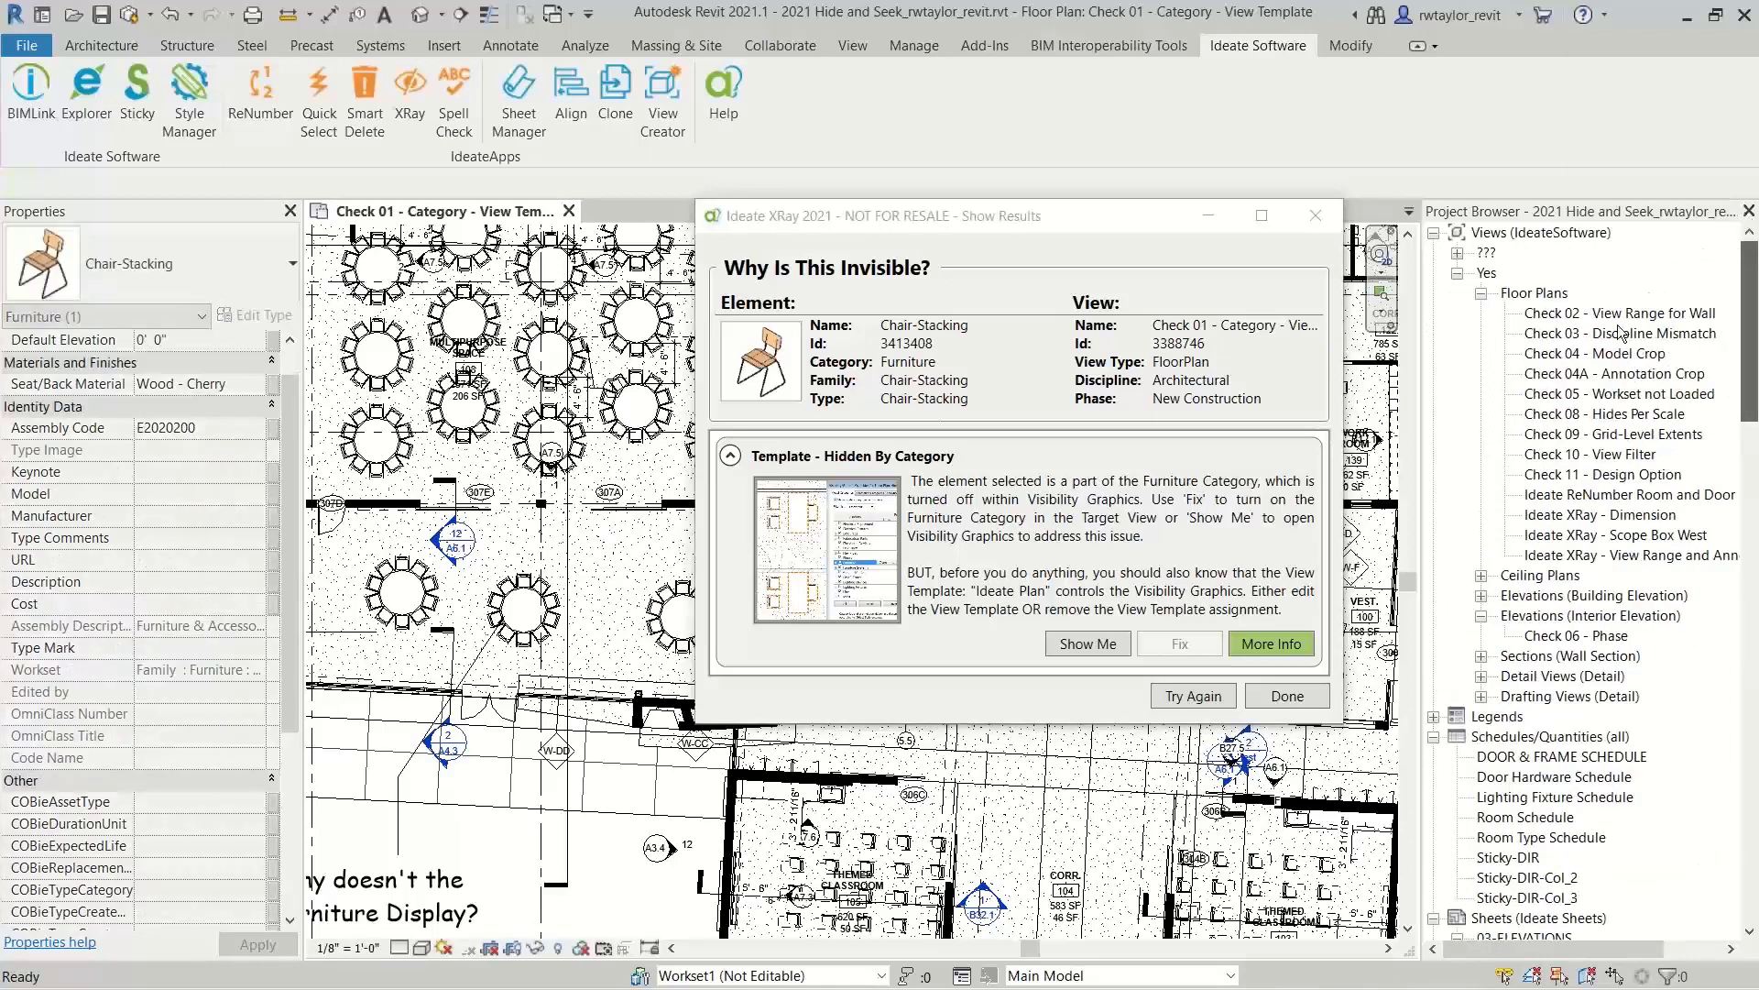
pyautogui.doubleClick(1590, 316)
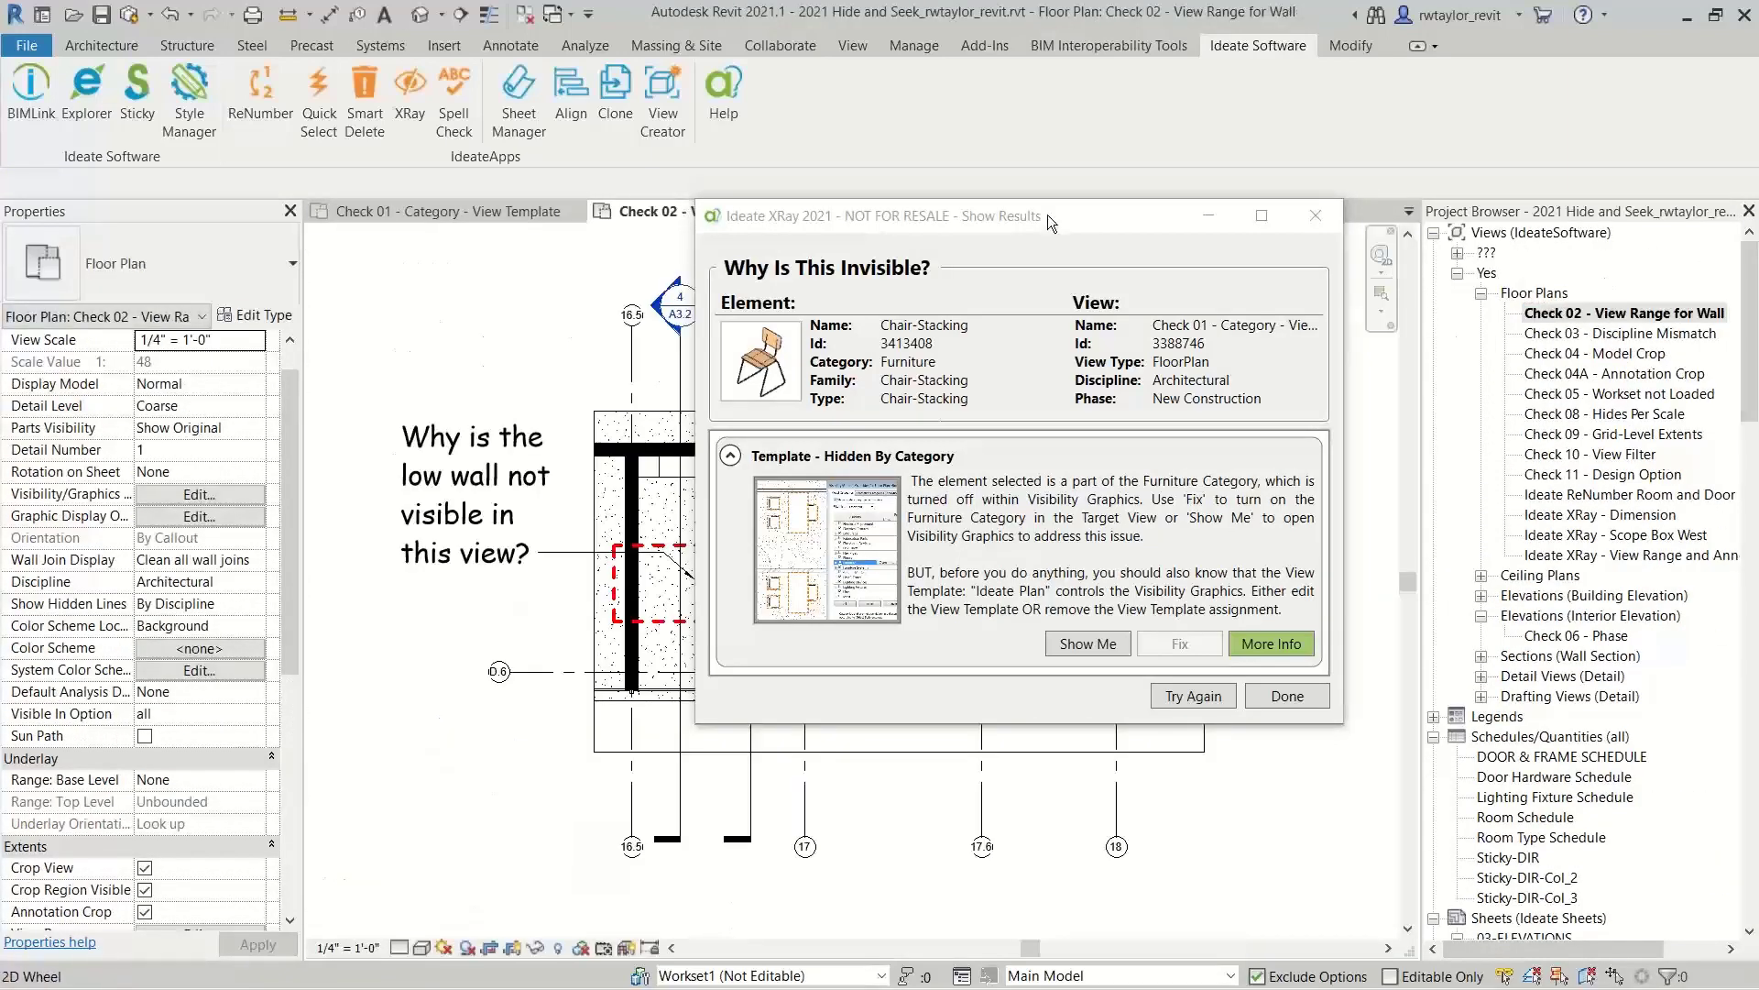
pyautogui.moveTo(1048, 214)
pyautogui.mouseDown()
pyautogui.moveTo(1237, 199)
pyautogui.moveTo(1318, 103)
pyautogui.mouseUp()
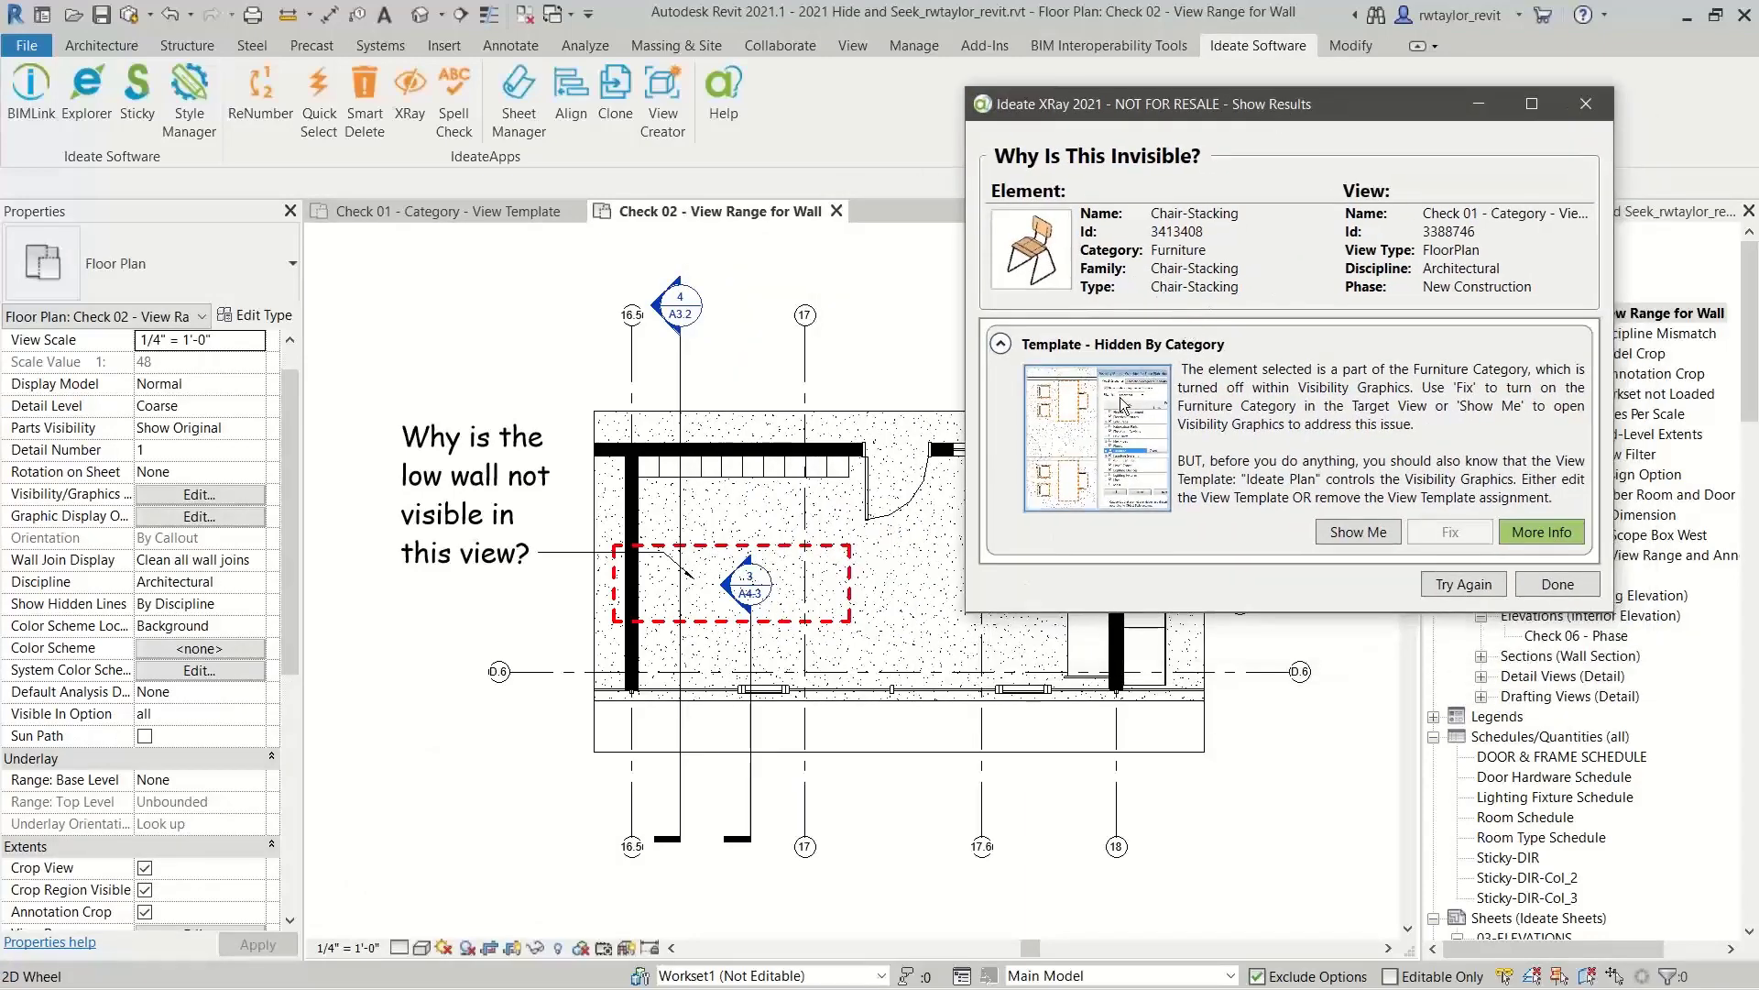
# Start a new XRay search and choose the basic wall from a model-element area search around the red dashed box.
pyautogui.click(1460, 588)
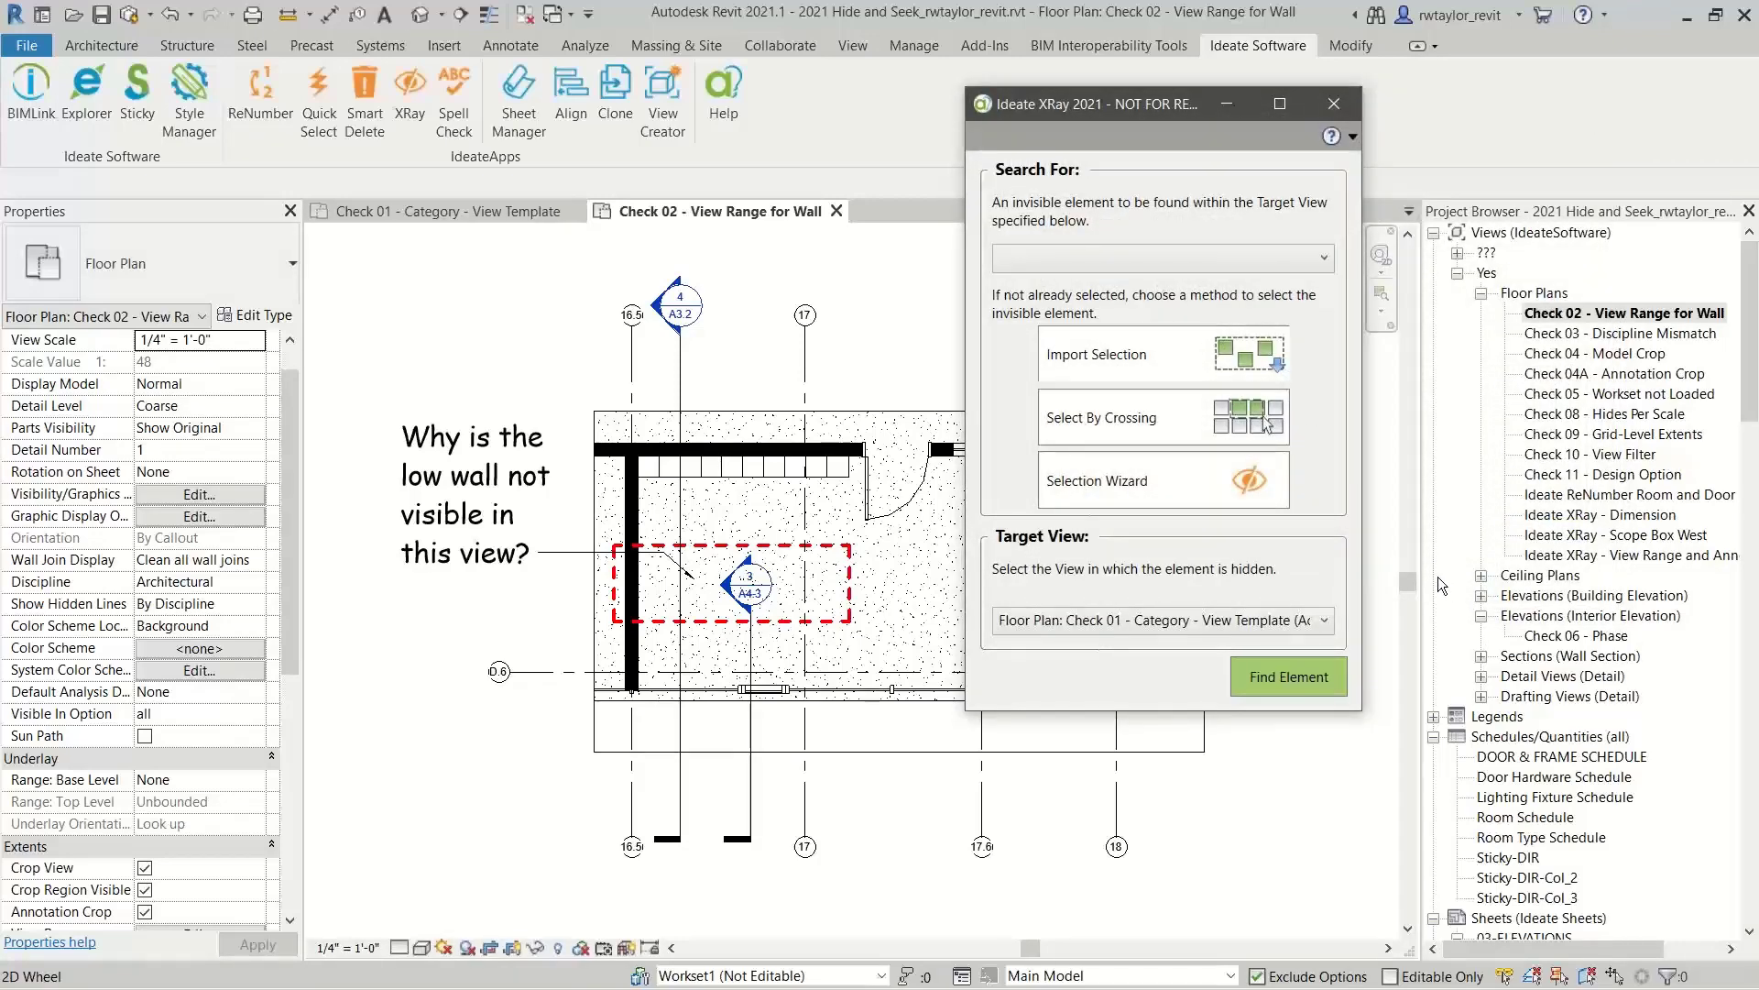
pyautogui.click(1184, 497)
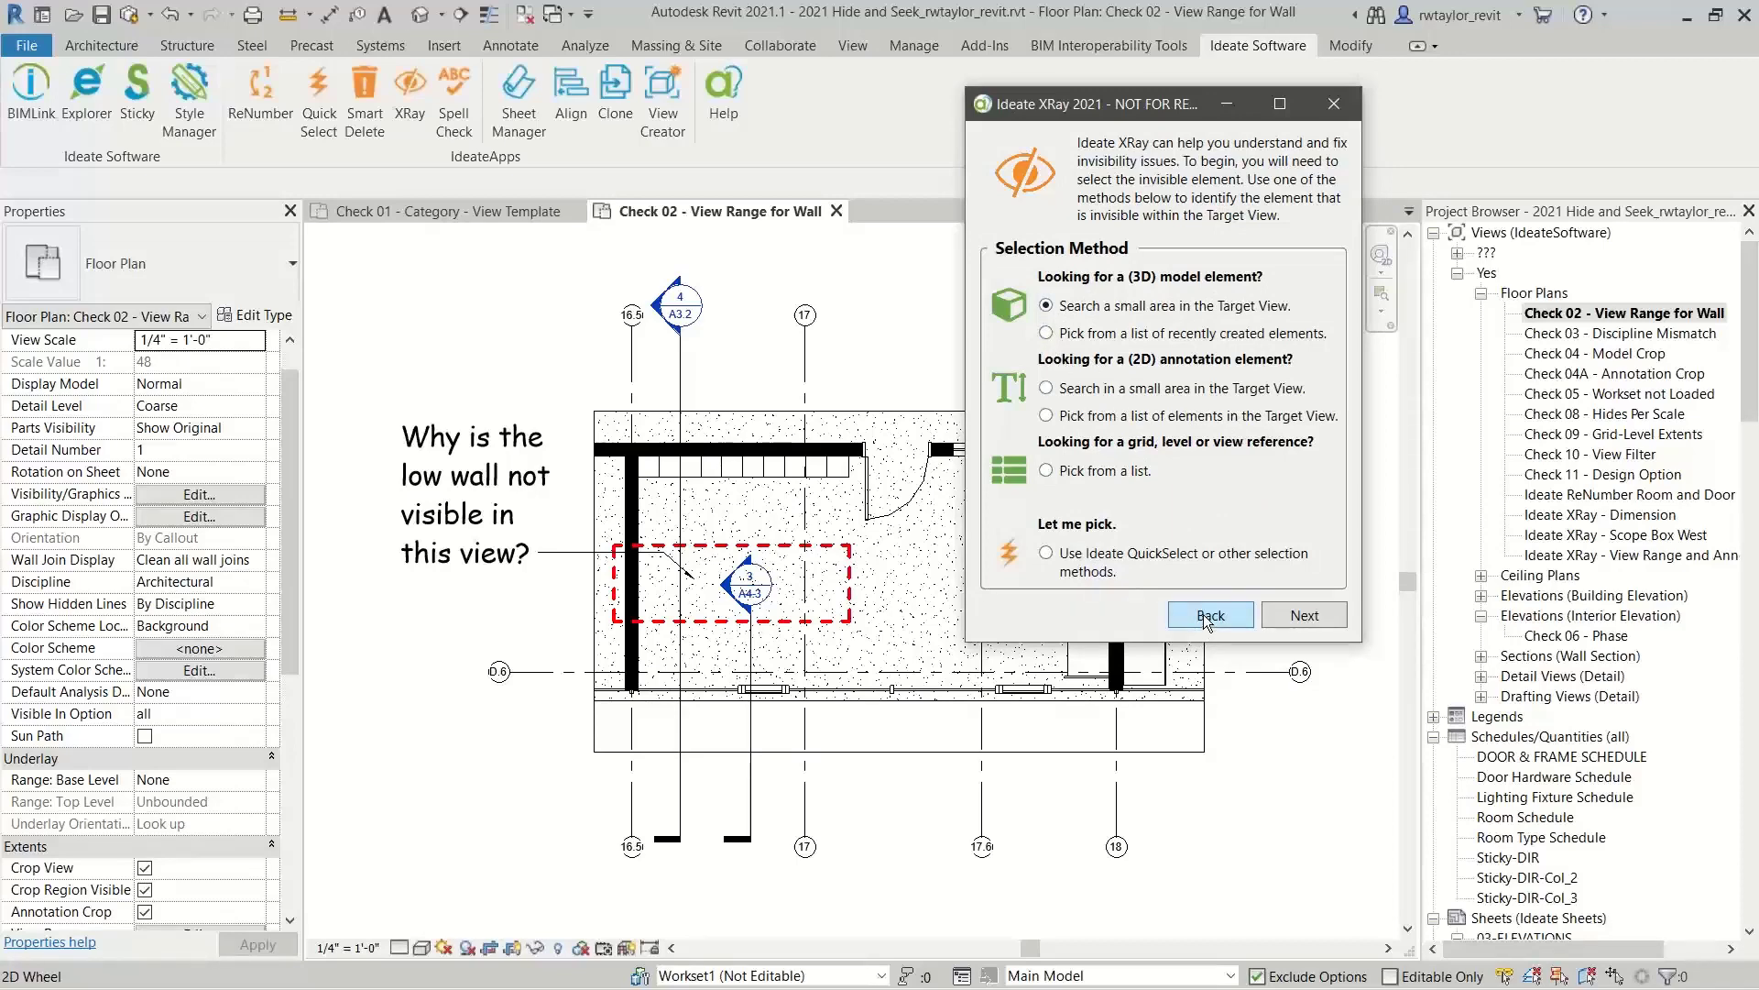
pyautogui.click(1284, 614)
pyautogui.click(1082, 286)
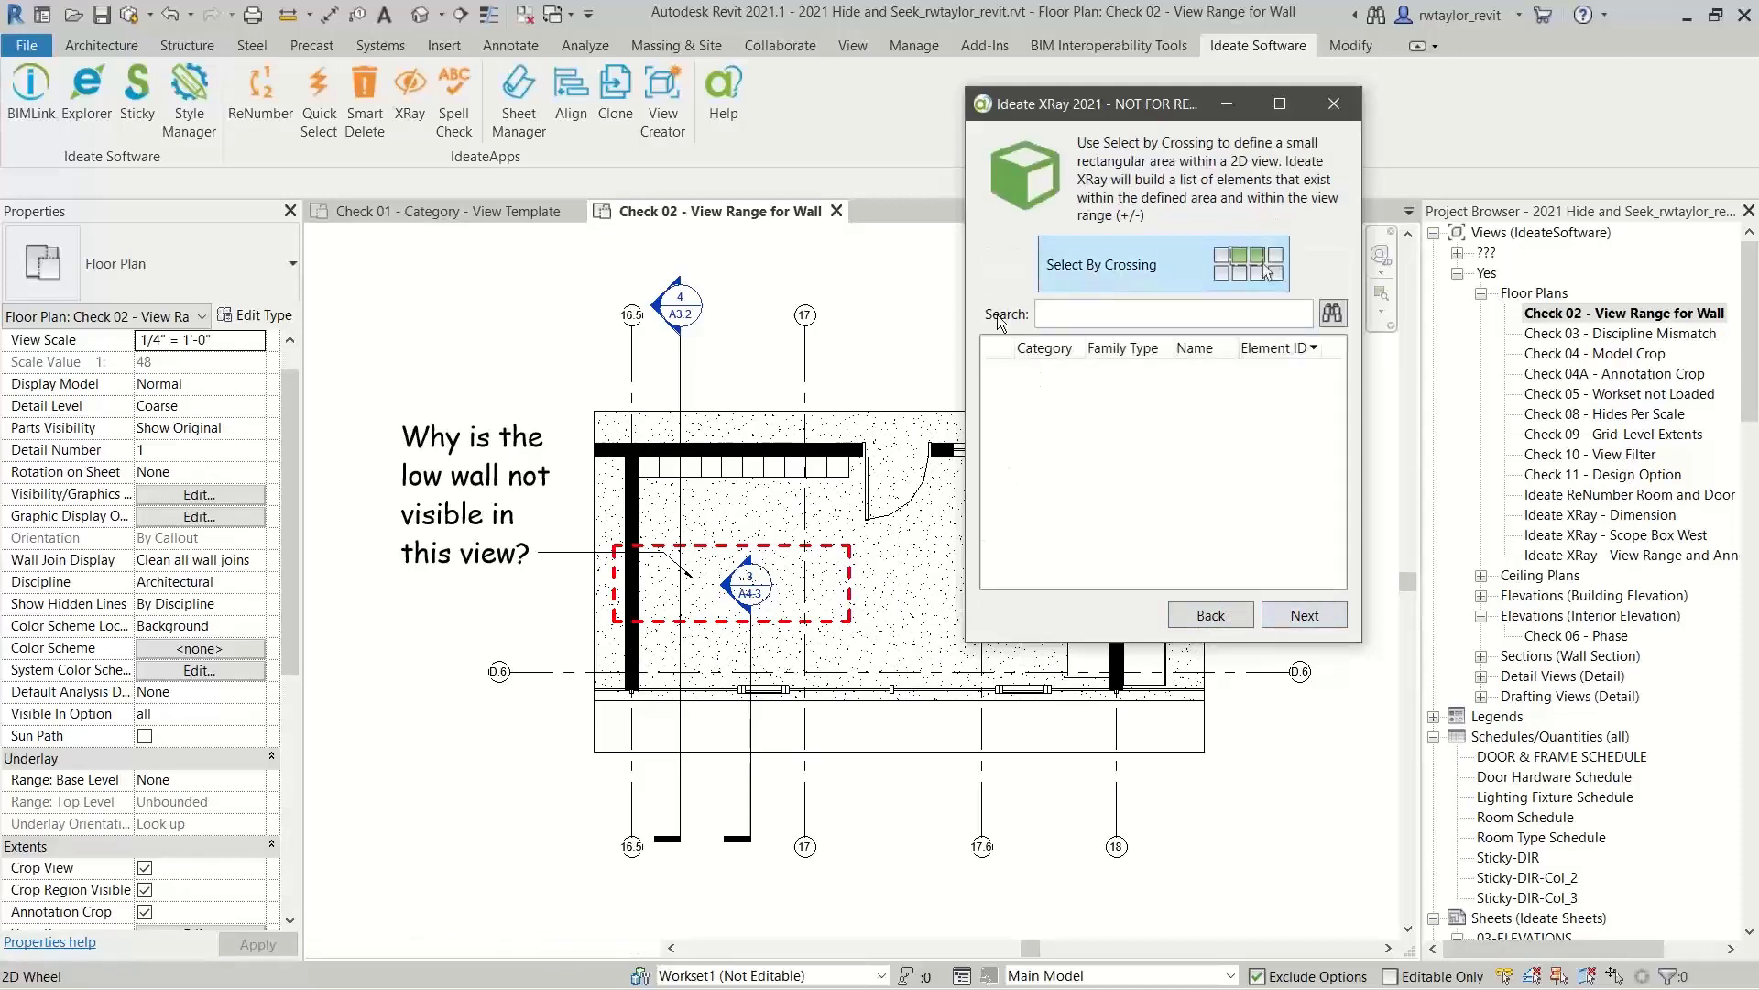
pyautogui.moveTo(862, 653); pyautogui.dragTo(885, 660)
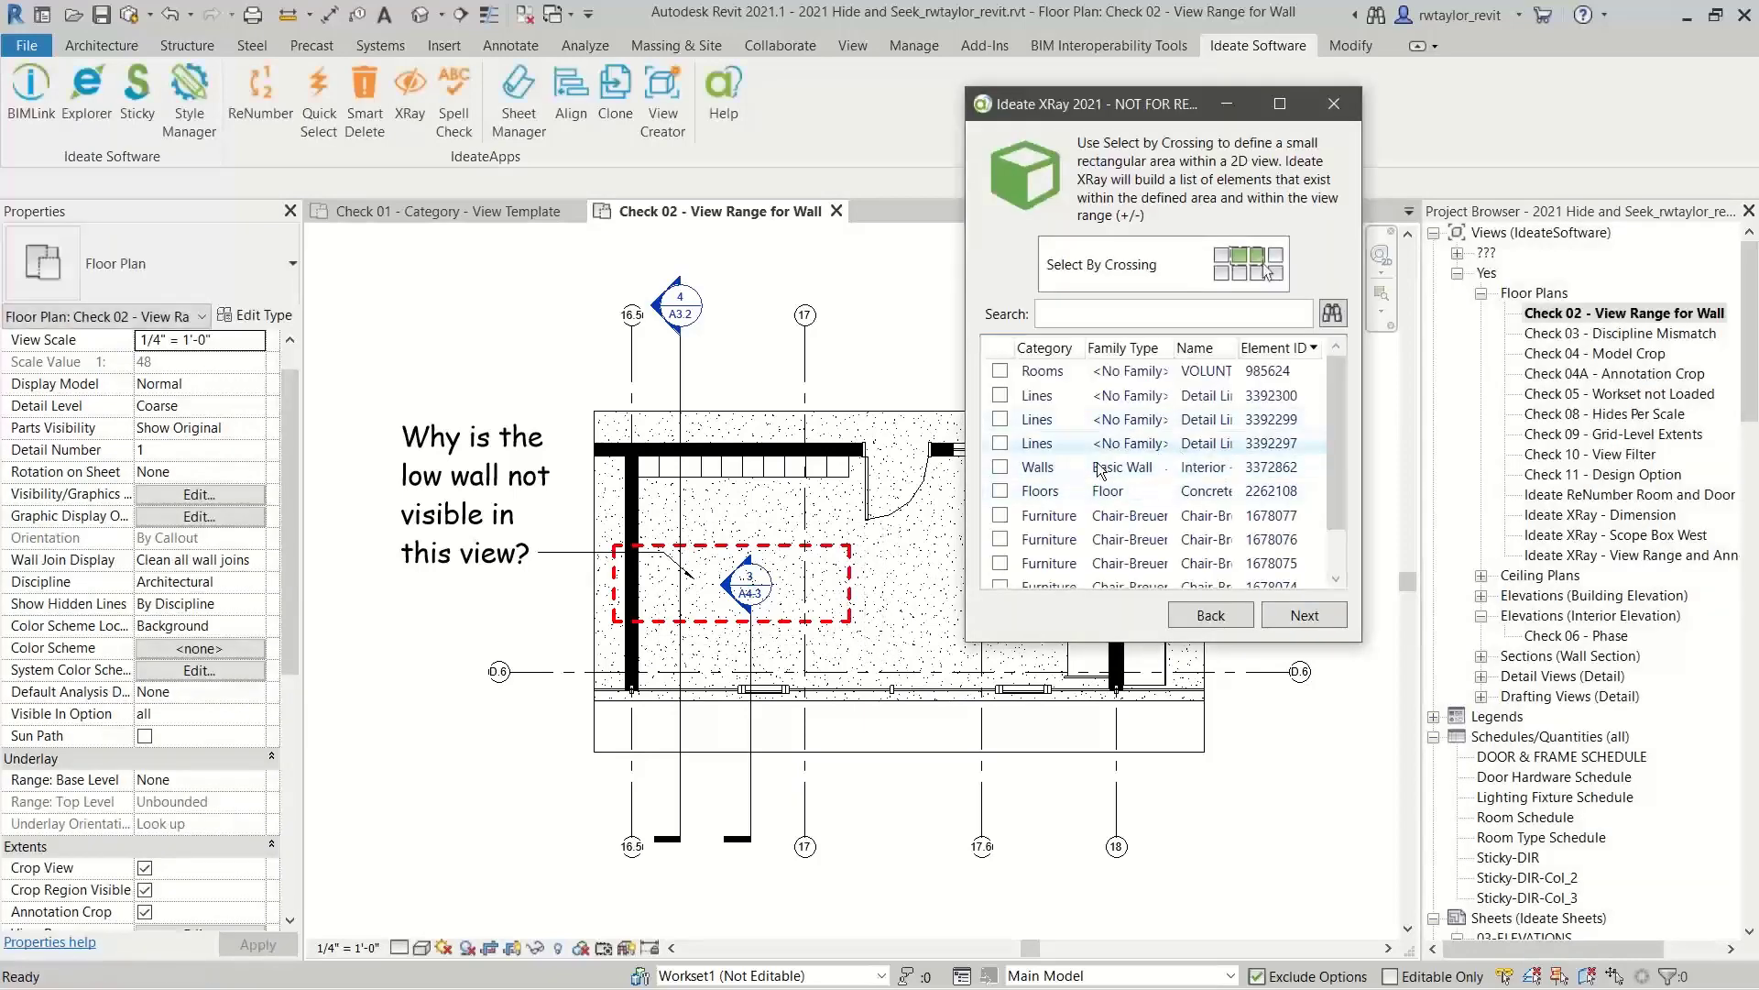
pyautogui.click(1000, 467)
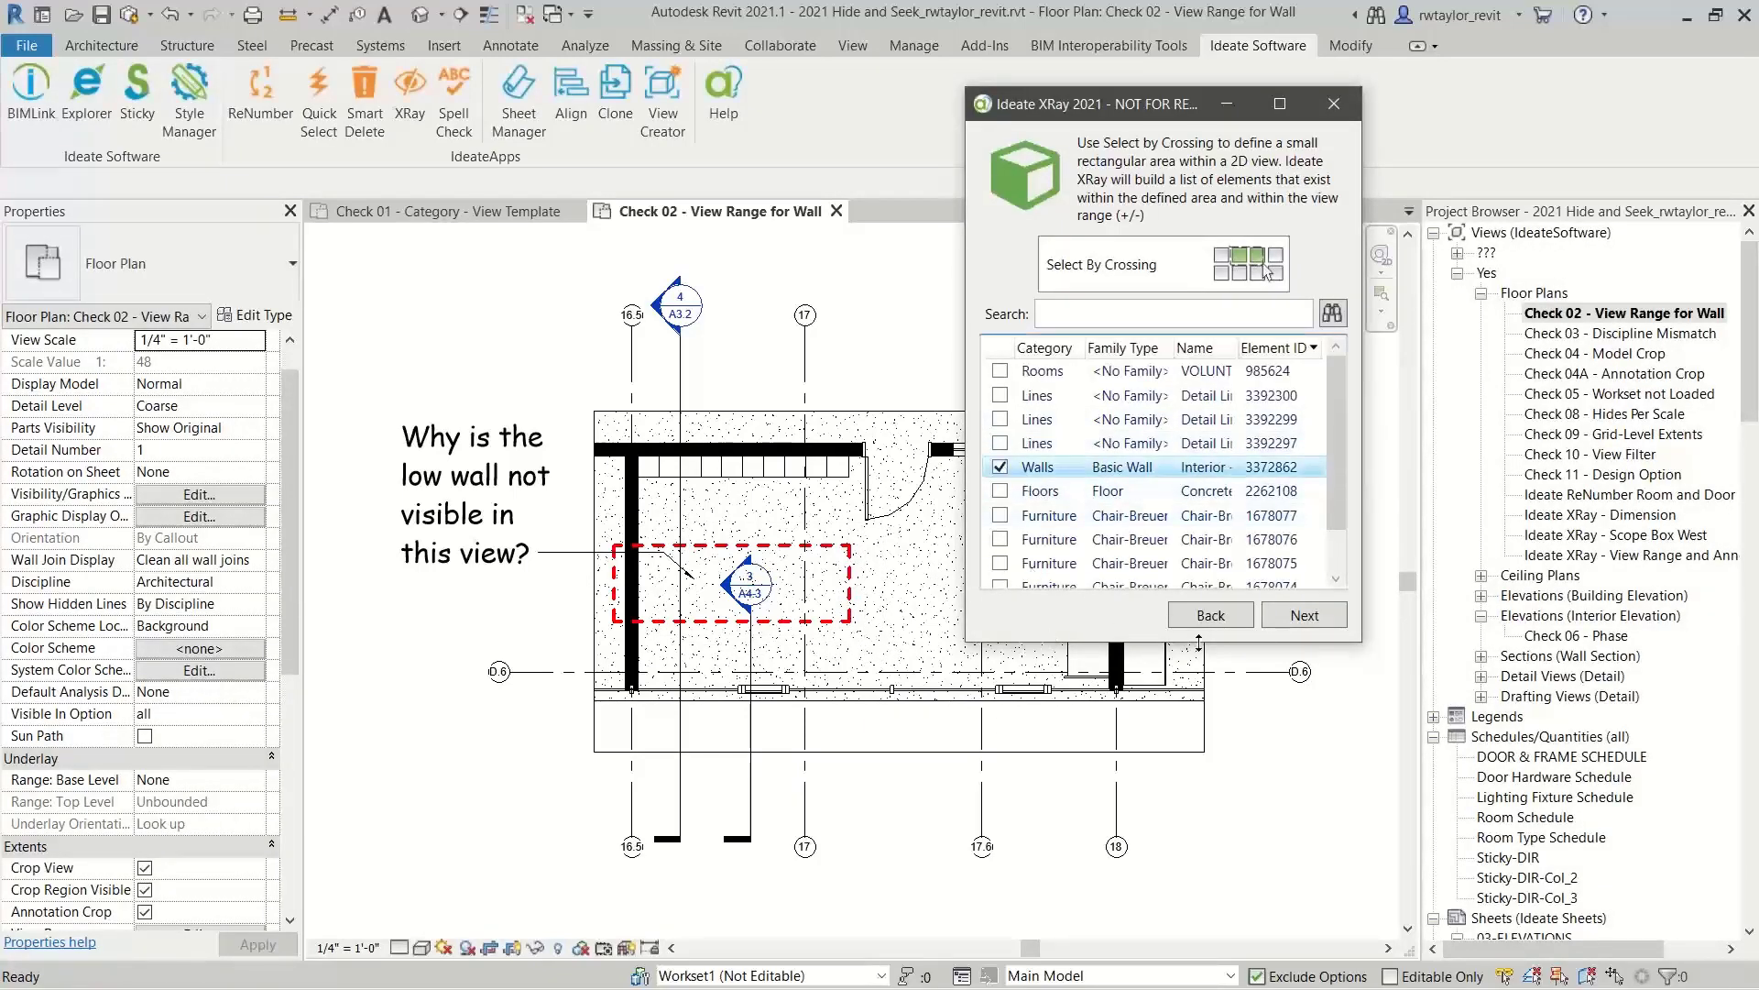
pyautogui.click(1283, 614)
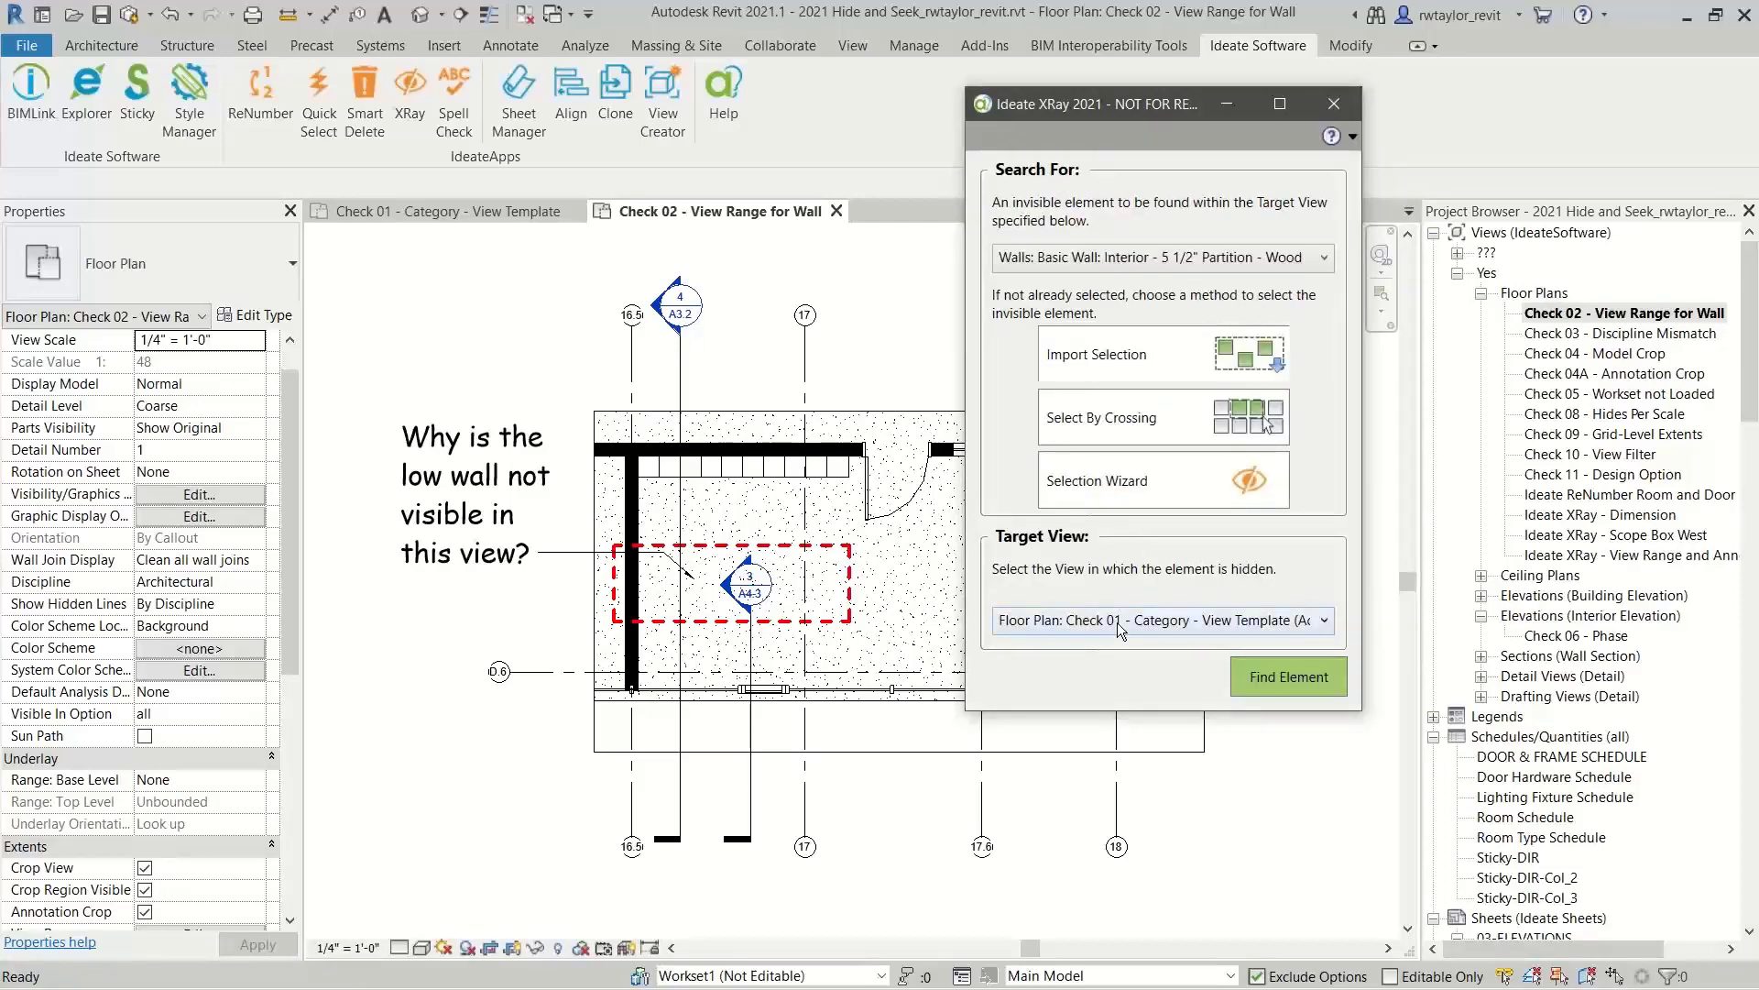
# Run the XRay search for the wall with Check 02 - View Range for Wall as target view.
pyautogui.click(1118, 623)
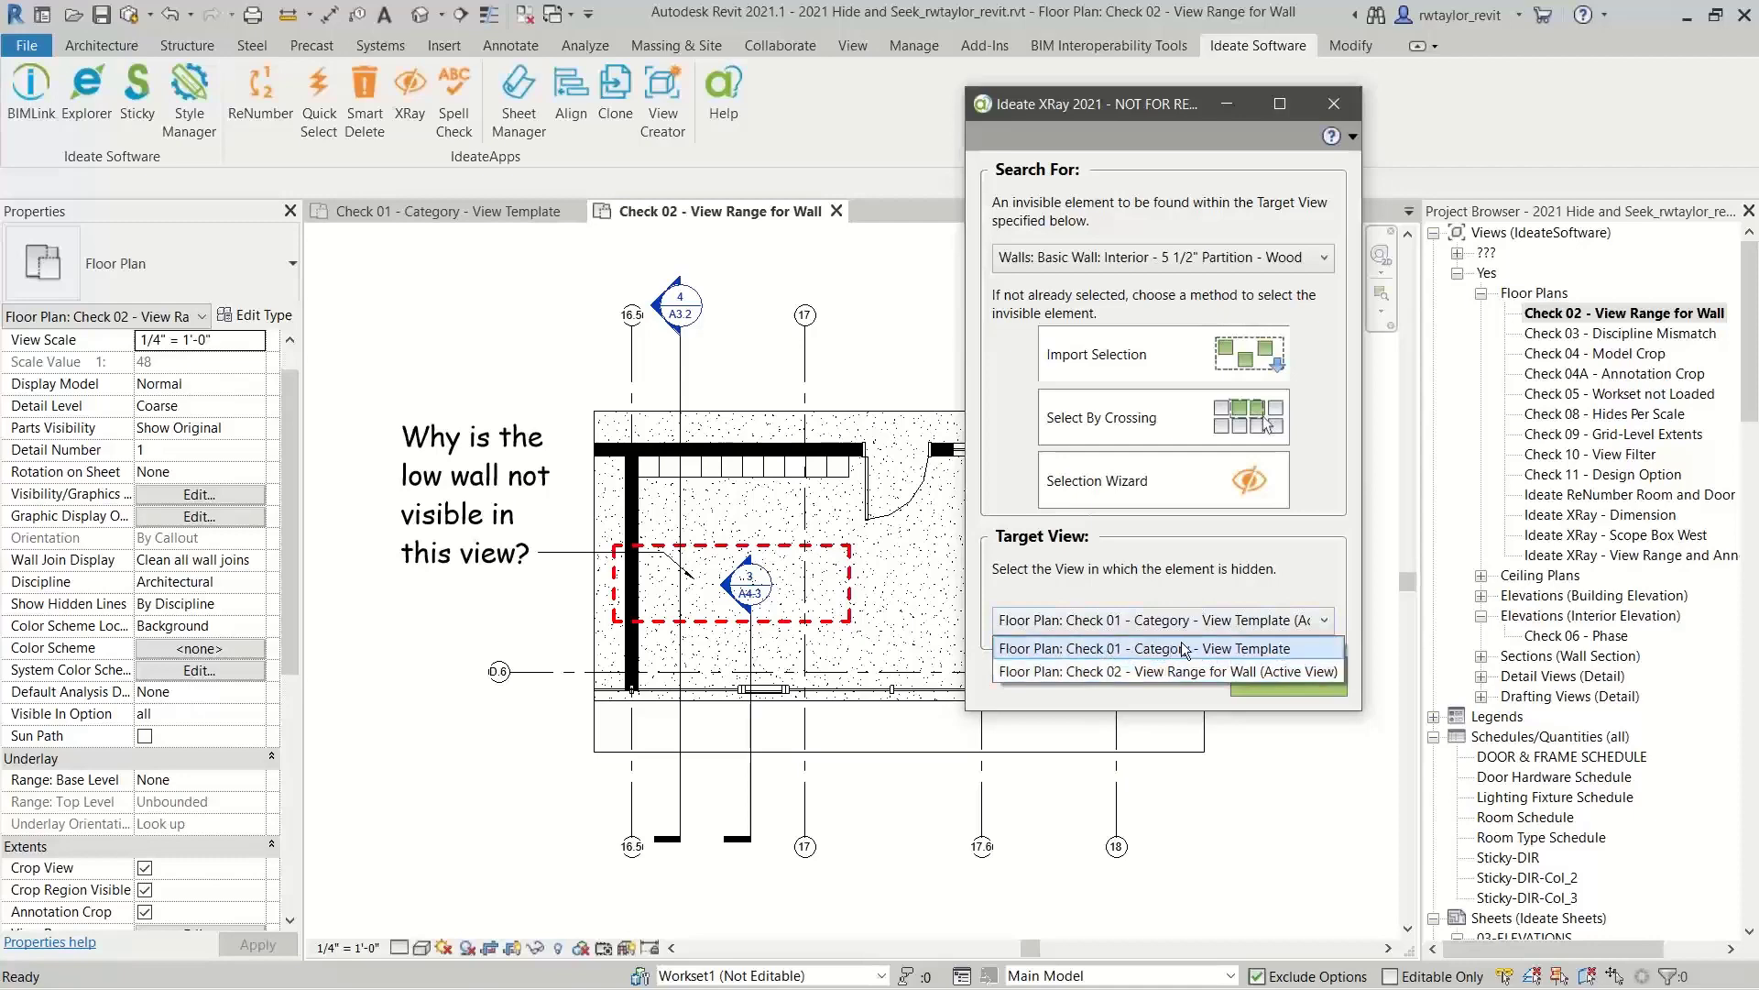
pyautogui.click(1125, 674)
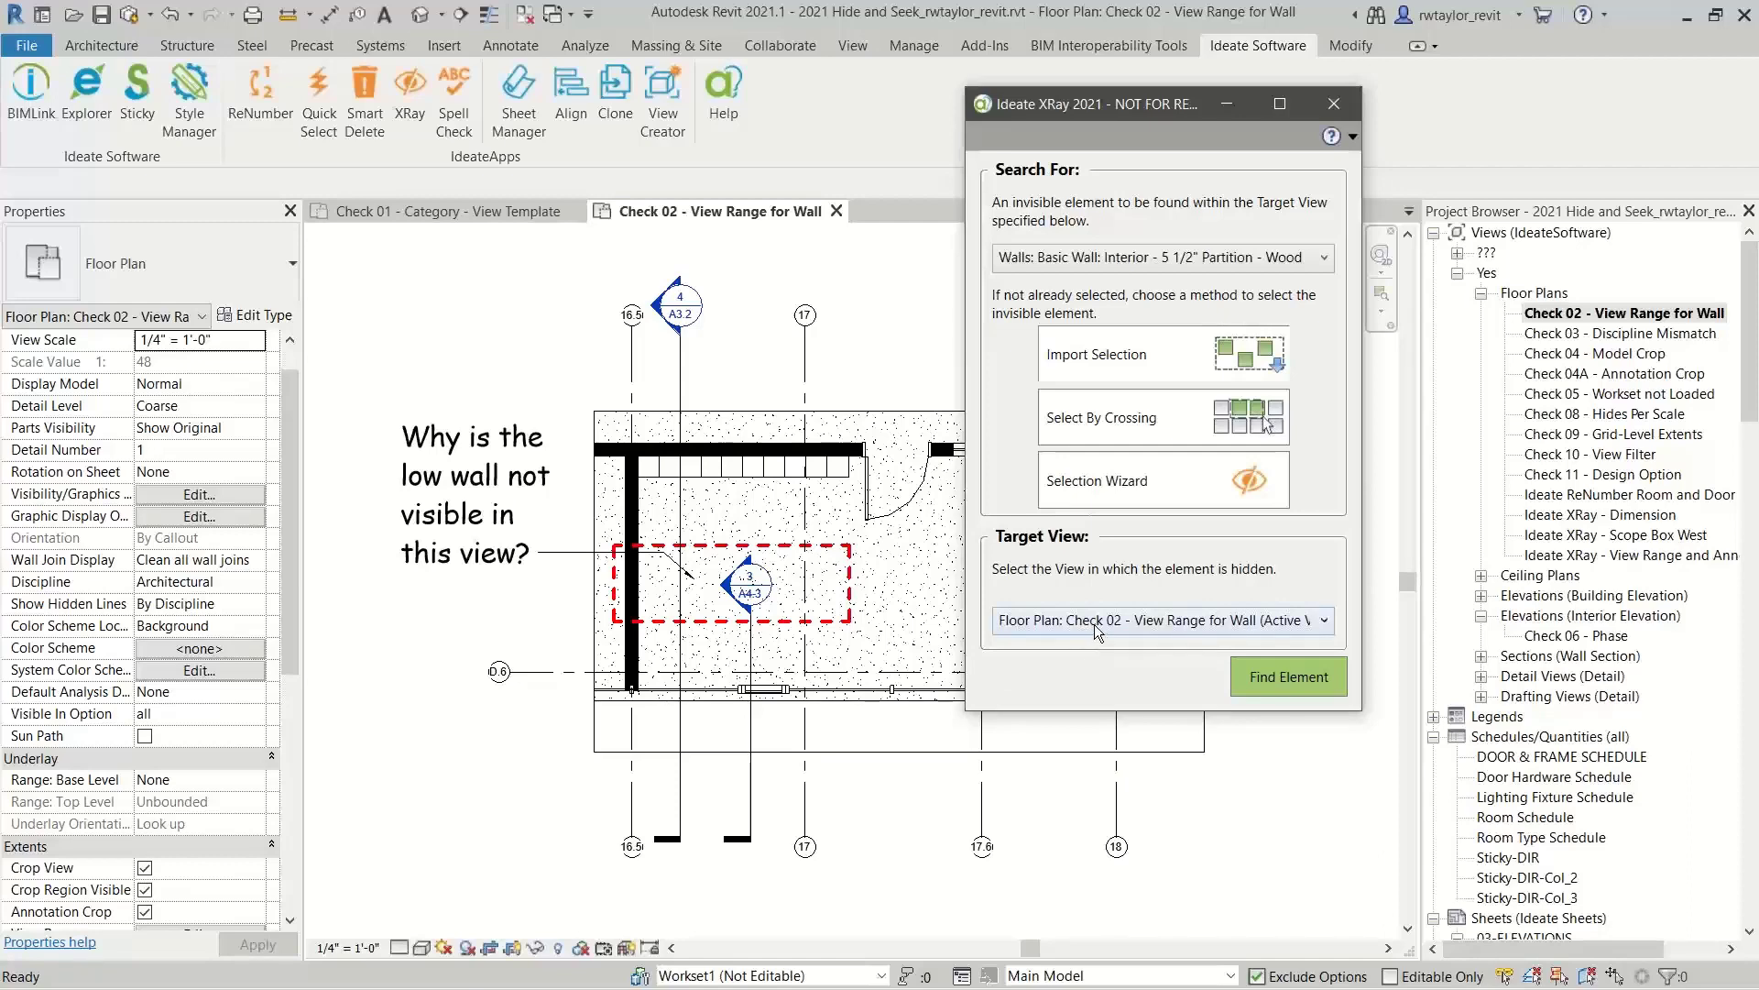
pyautogui.click(1225, 690)
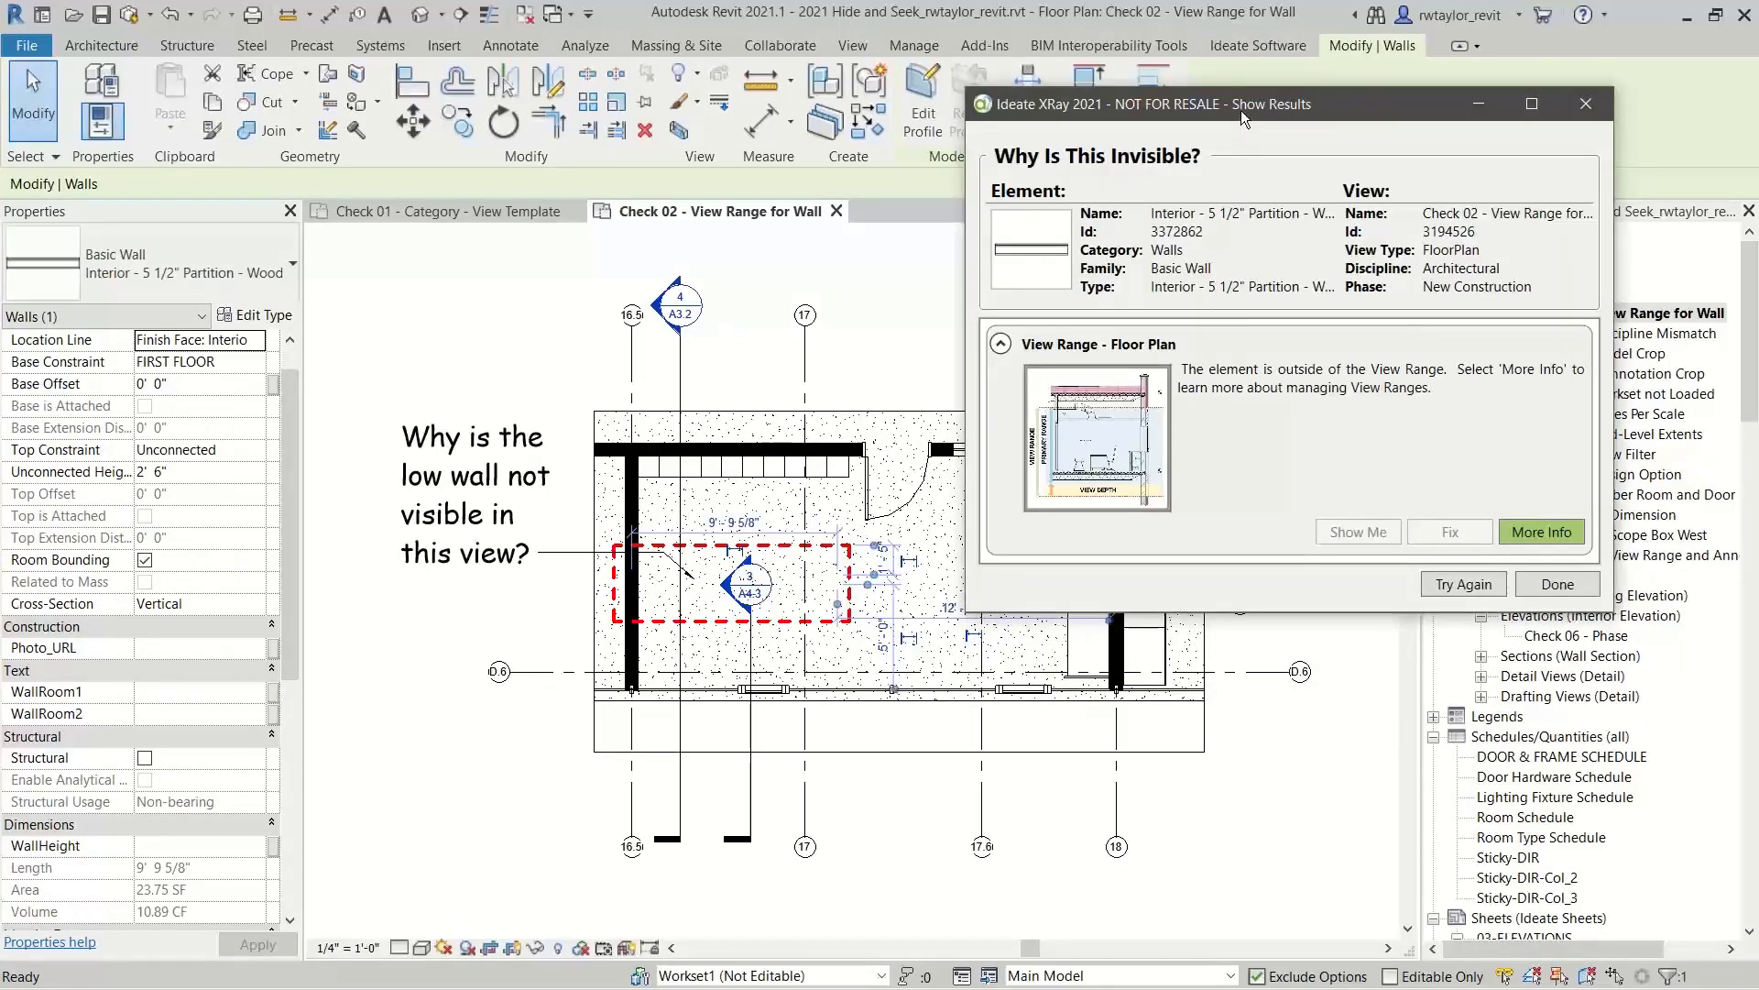
# Read the XRay help on view range for floor plans, including how to reach the view range settings, and close it.
pyautogui.moveTo(1240, 110); pyautogui.dragTo(1017, 110)
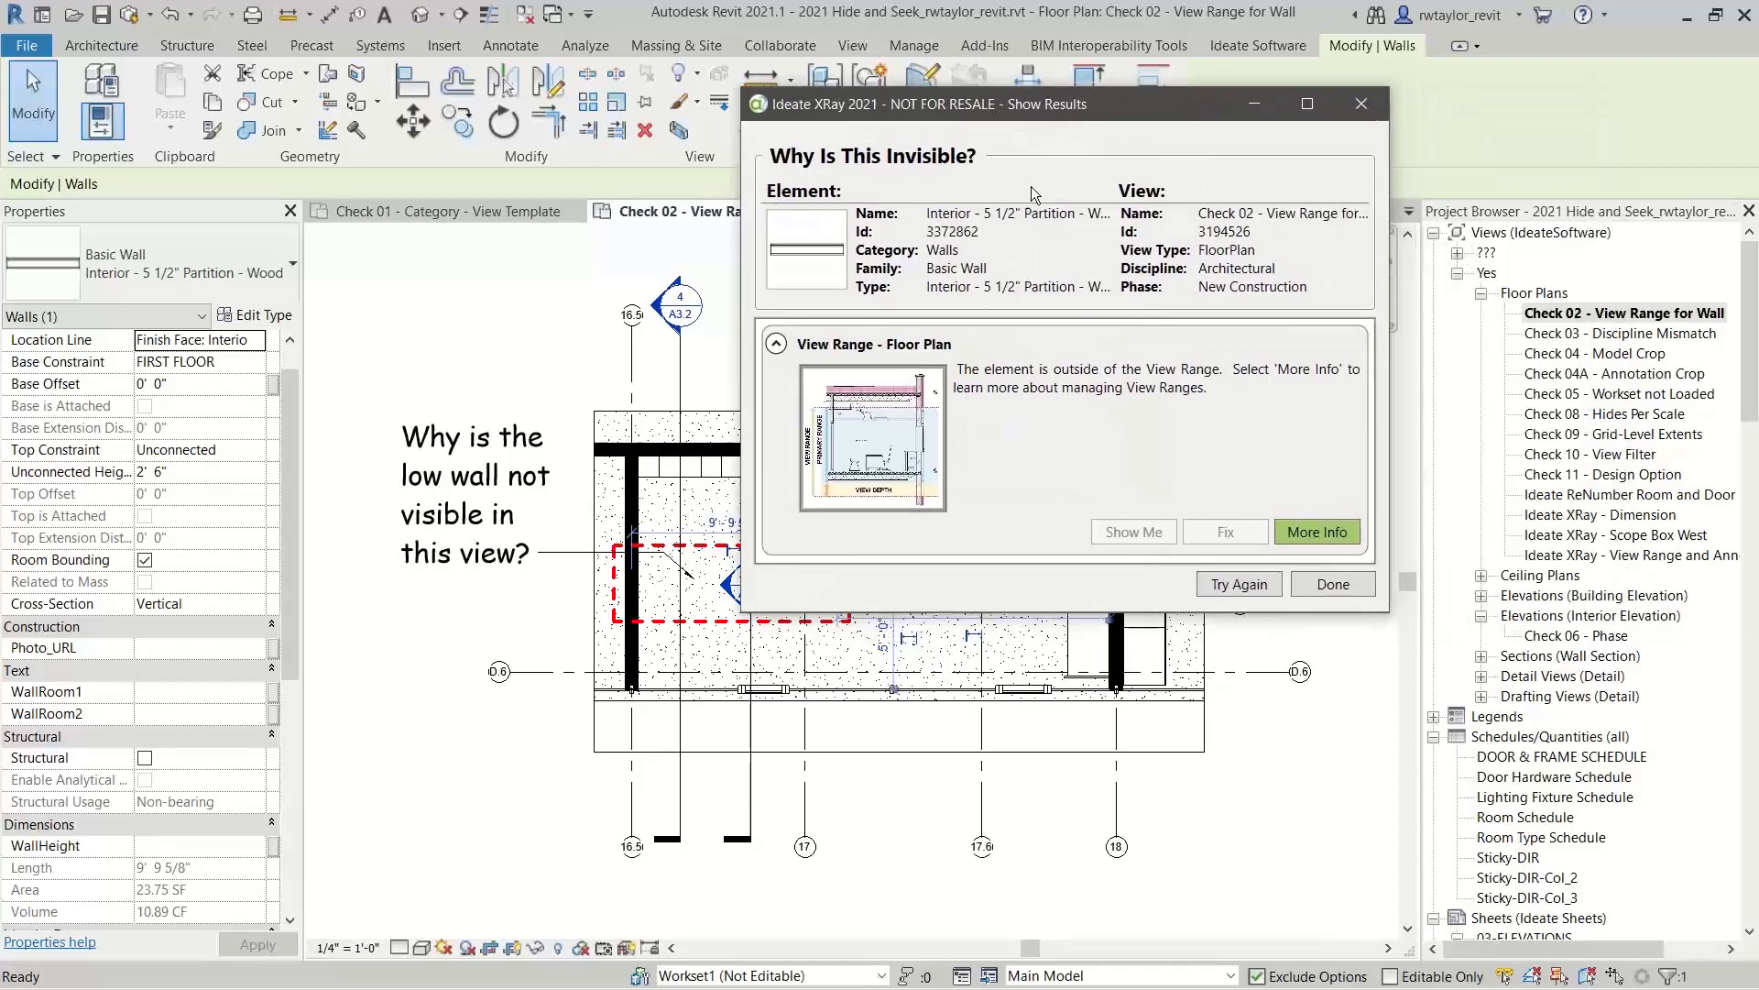
pyautogui.click(1312, 536)
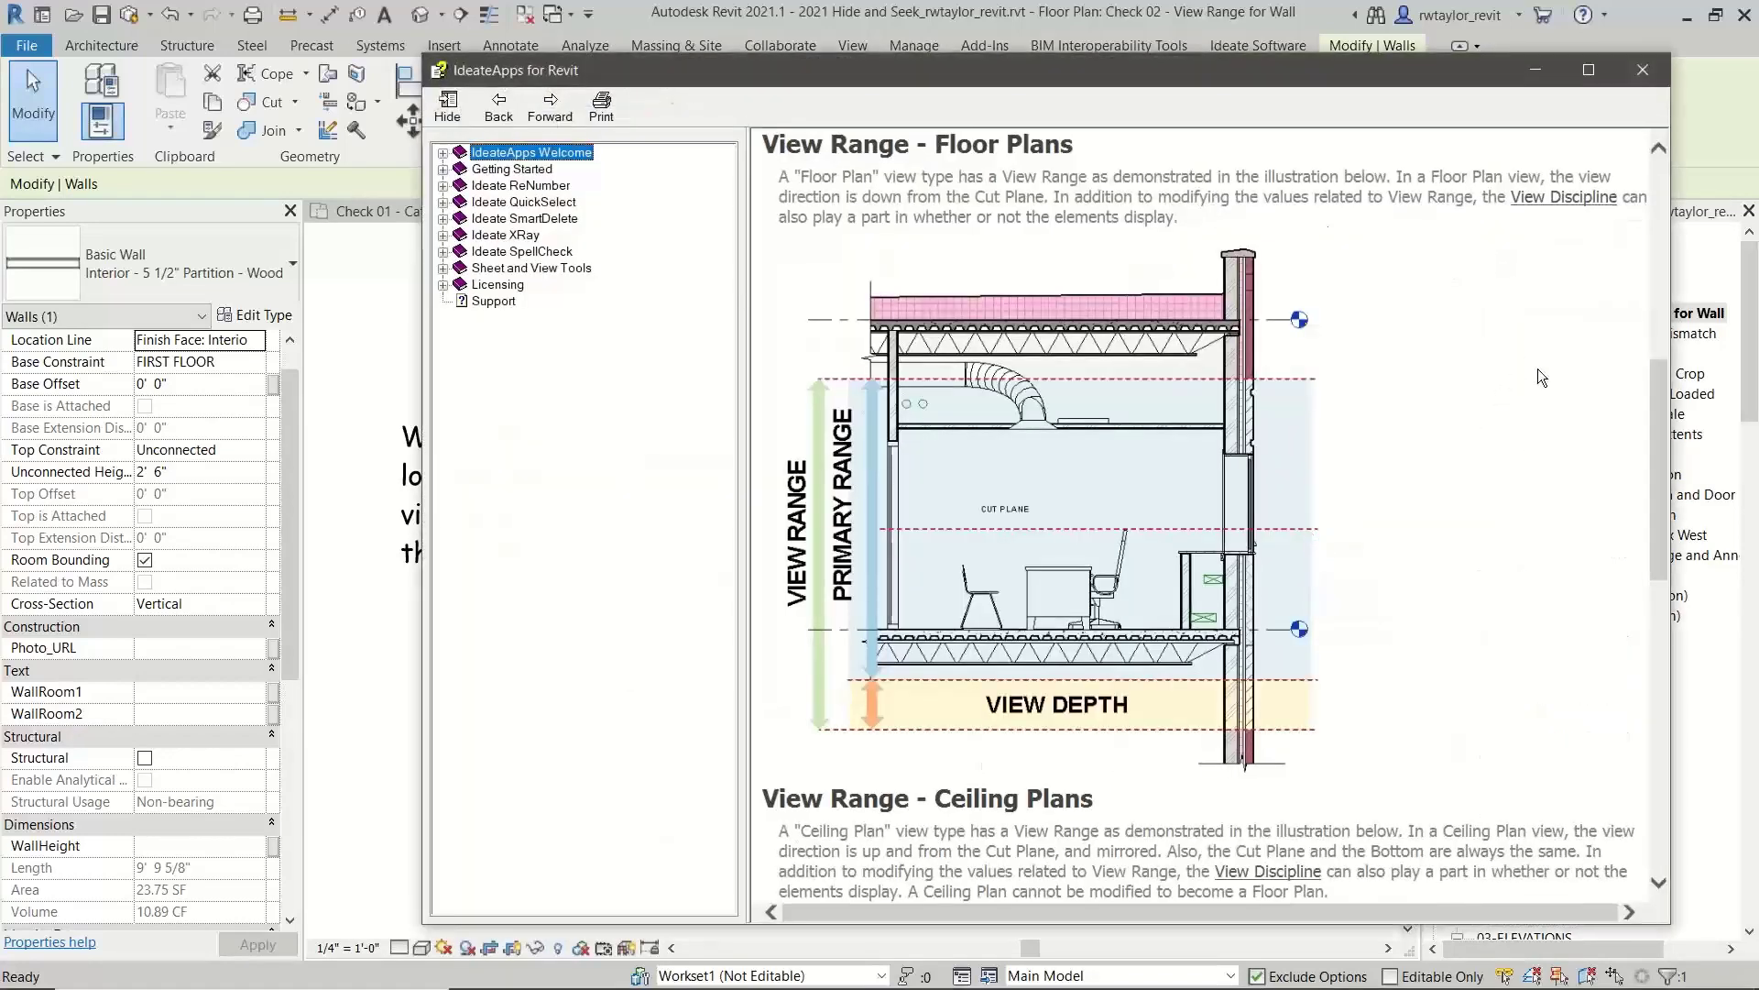
pyautogui.moveTo(1657, 408); pyautogui.dragTo(1668, 440)
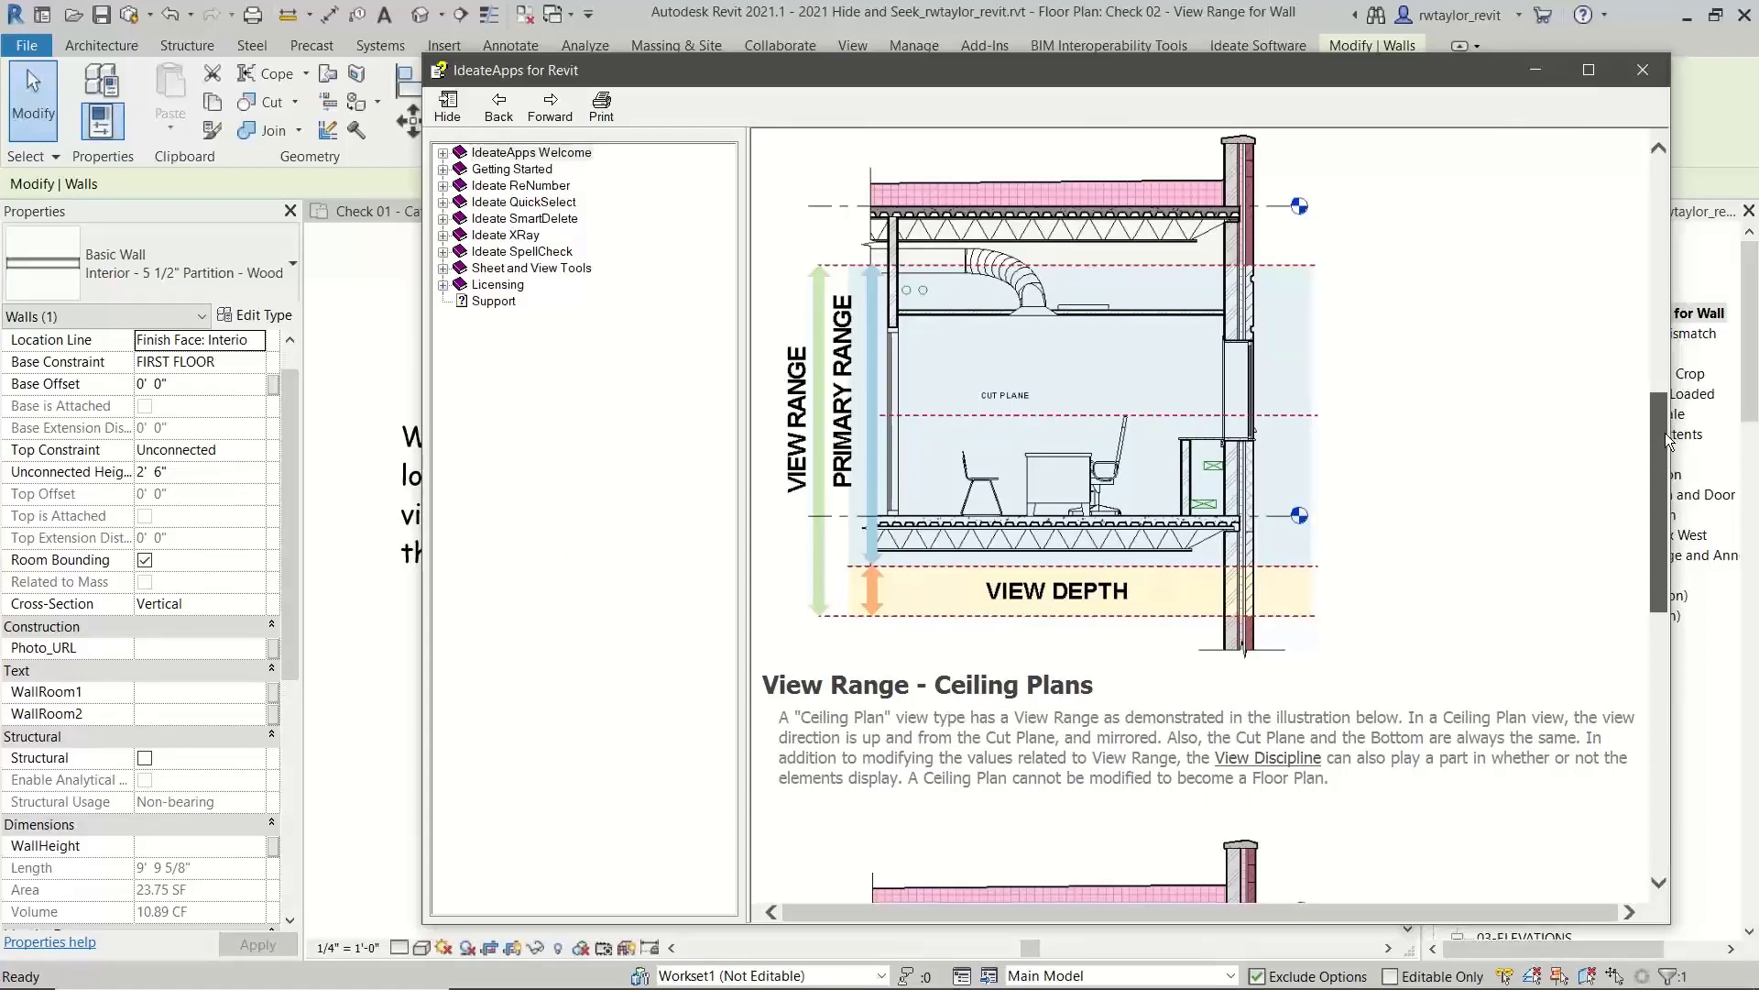
pyautogui.moveTo(1668, 440); pyautogui.dragTo(1642, 183)
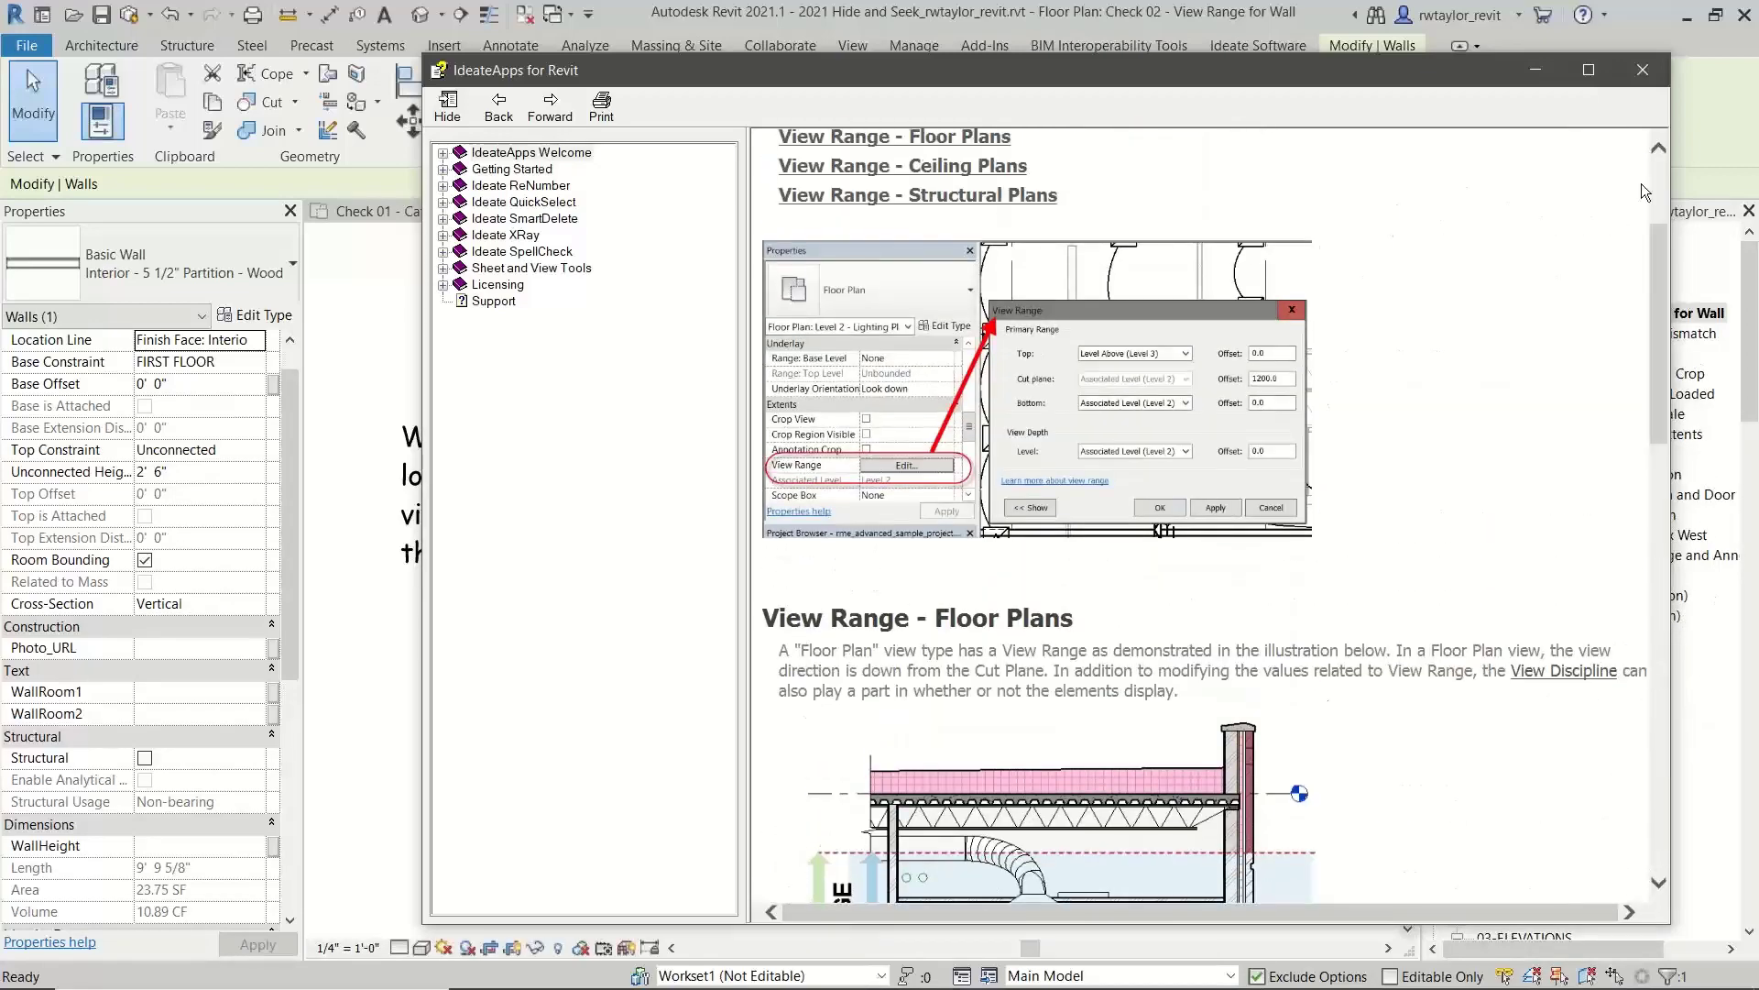
pyautogui.click(1642, 70)
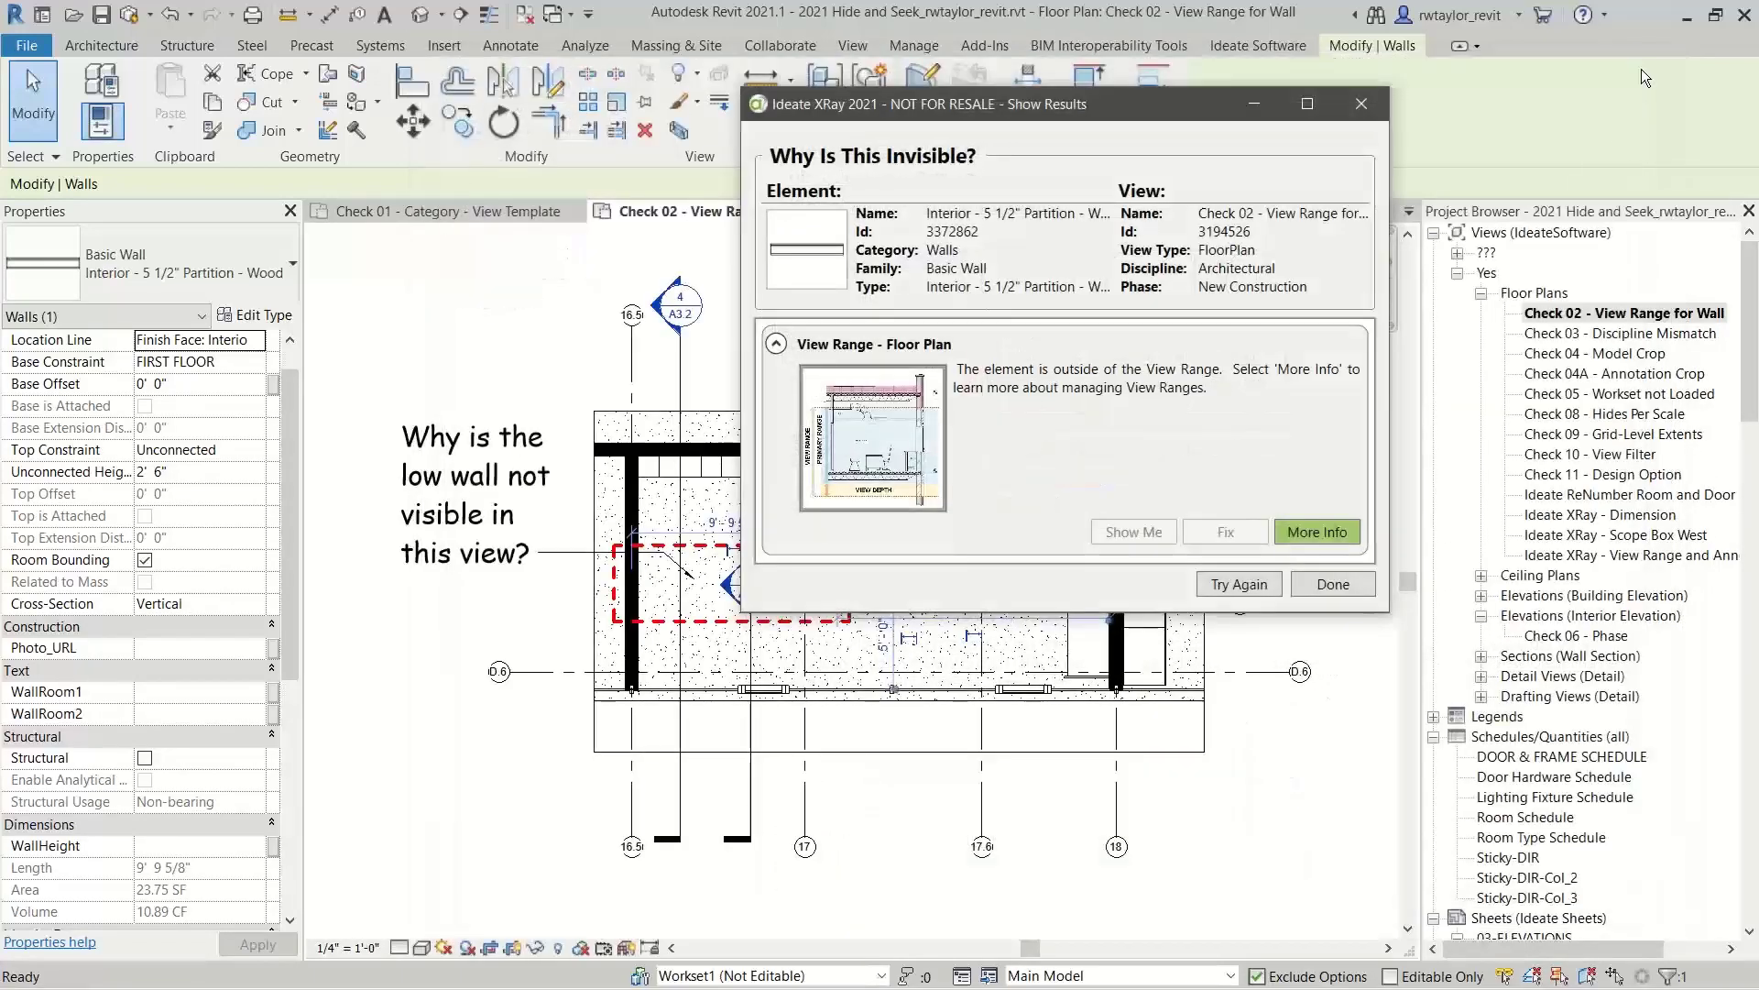
# Set the View Depth offset to 0 in the Check 02 floor plan's view range and uncover the low wall area.
pyautogui.click(355, 648)
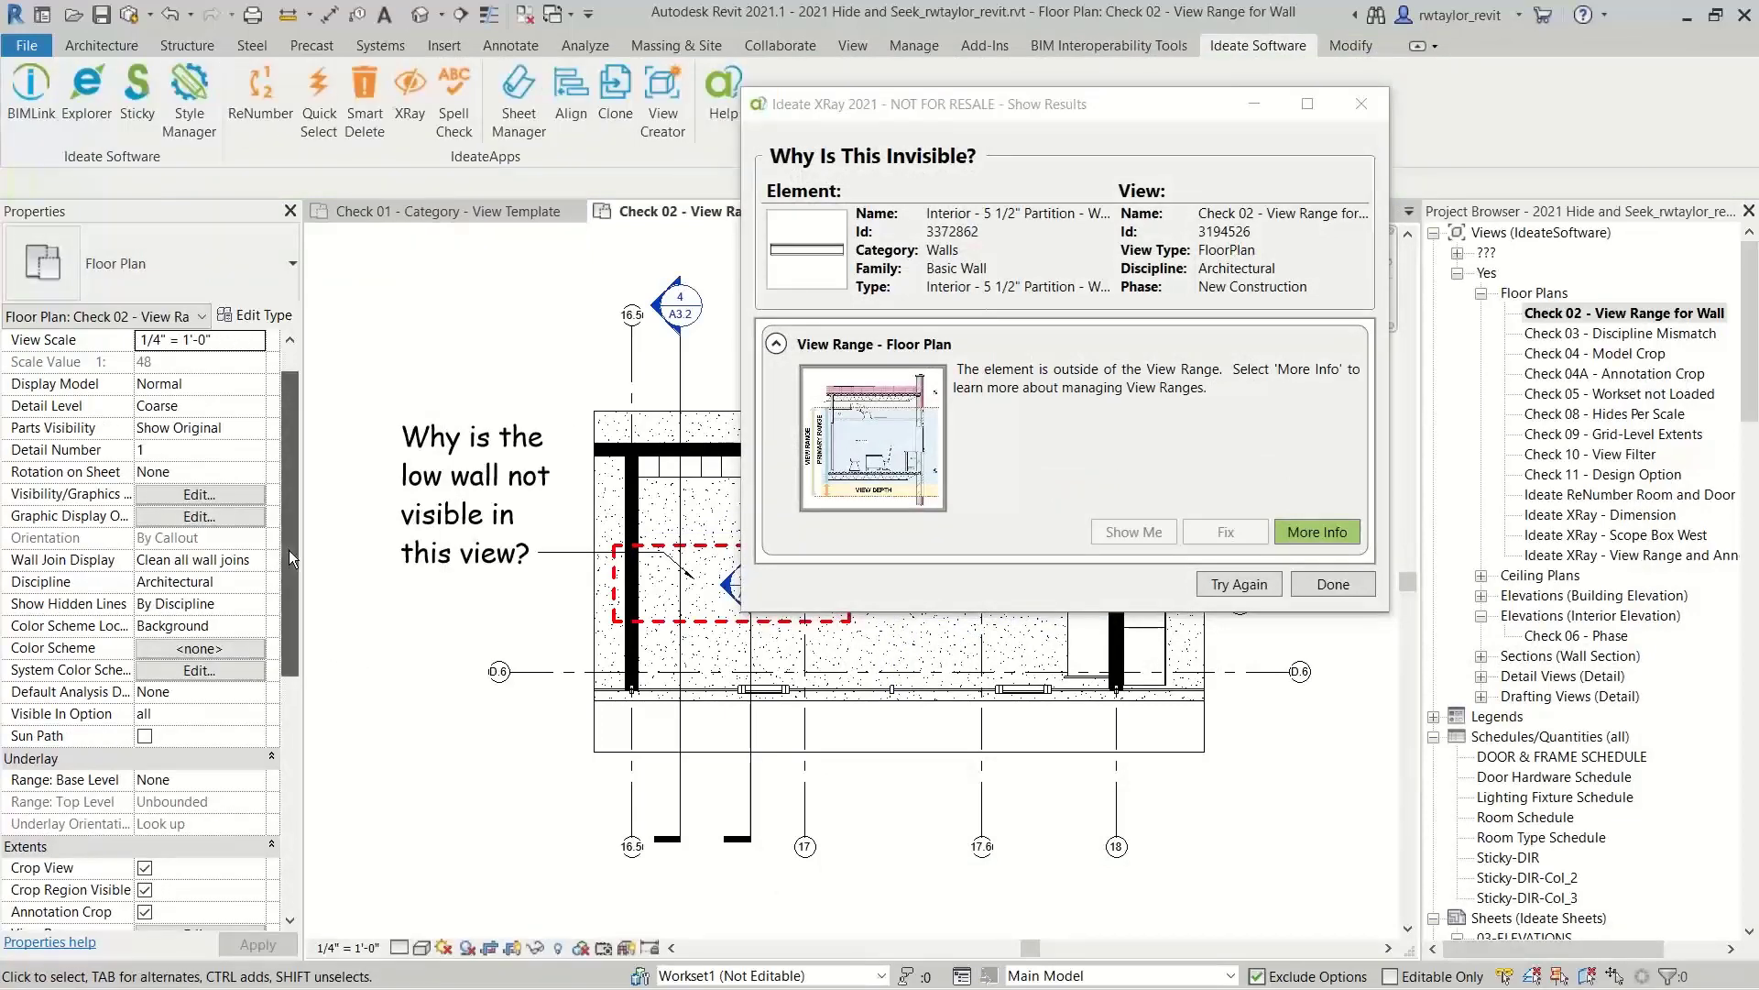
pyautogui.scroll(-5, 292, 596)
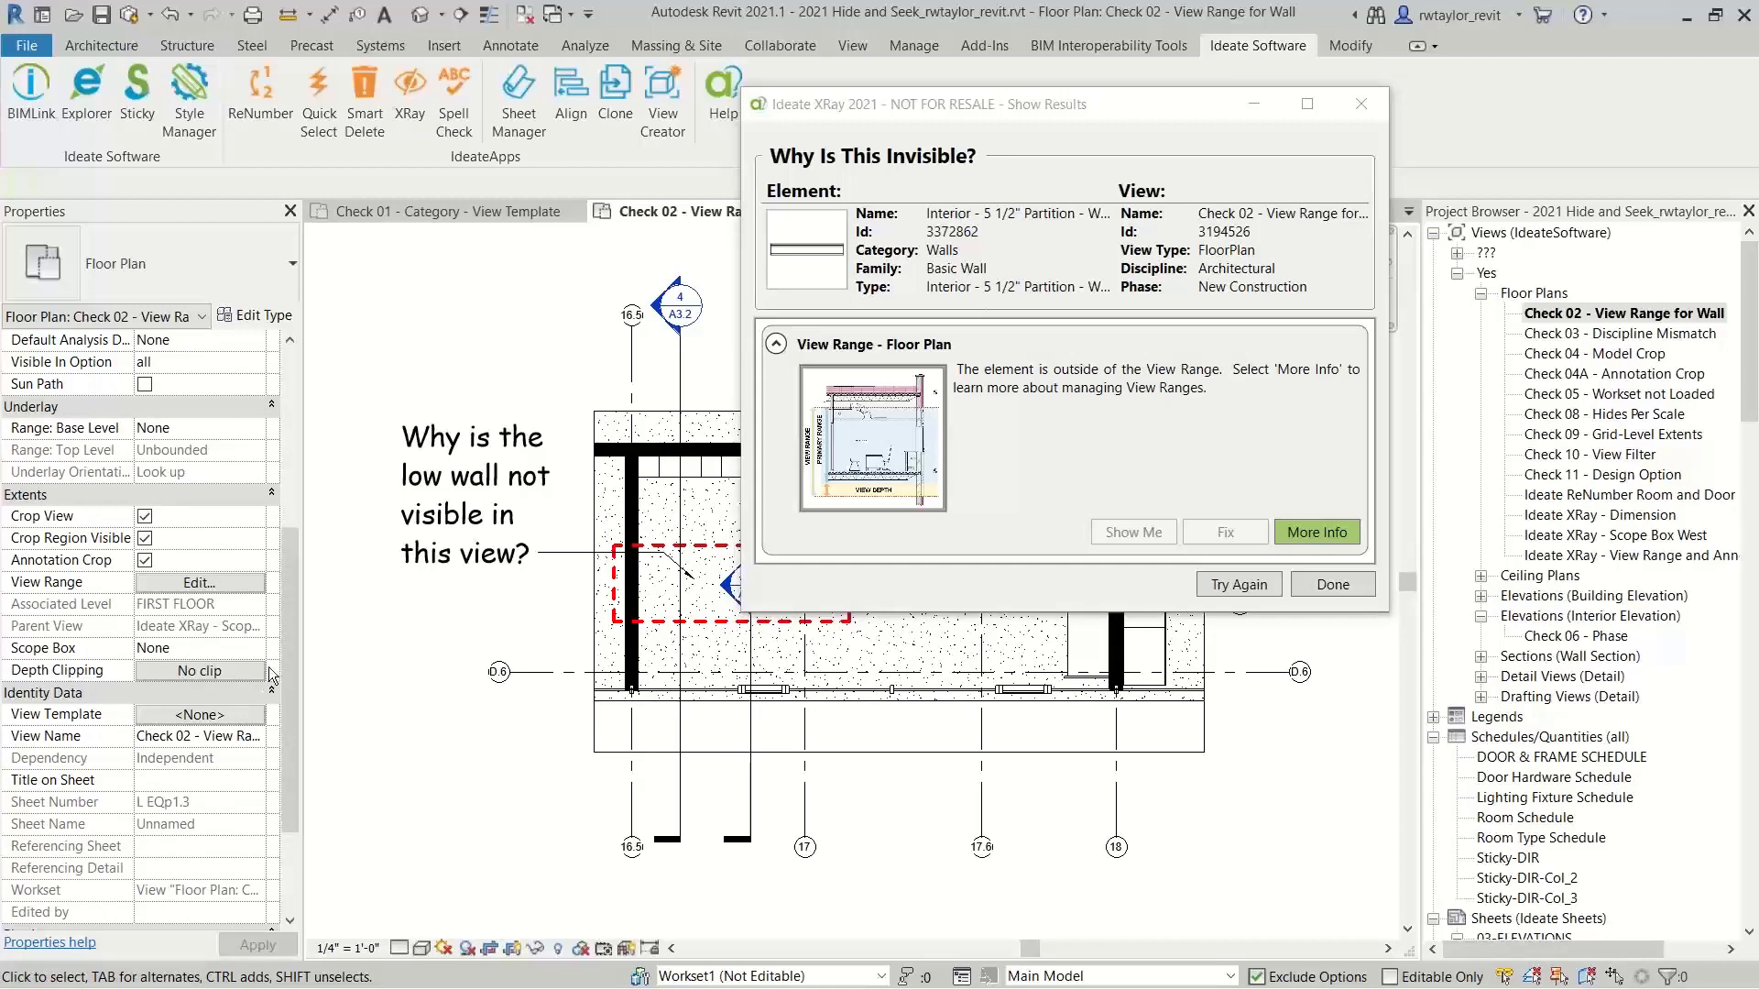
pyautogui.click(200, 582)
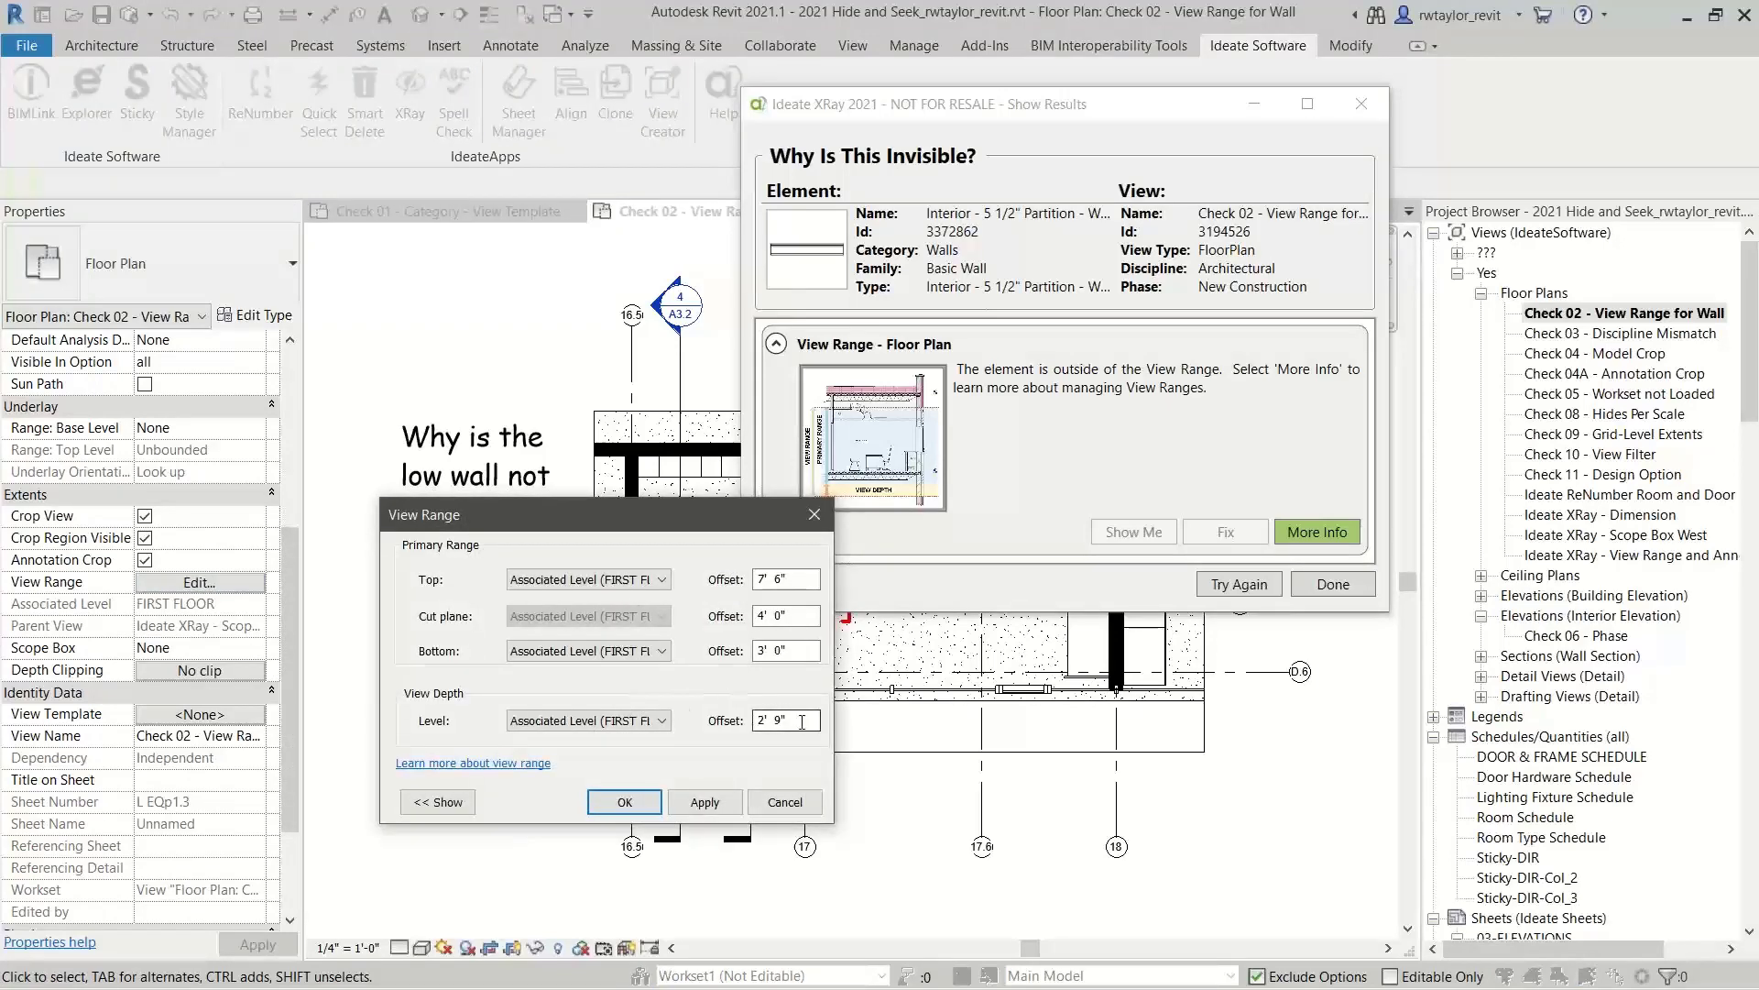
pyautogui.moveTo(789, 723); pyautogui.dragTo(696, 733)
pyautogui.write('0')
pyautogui.press('Tab')
pyautogui.click(634, 803)
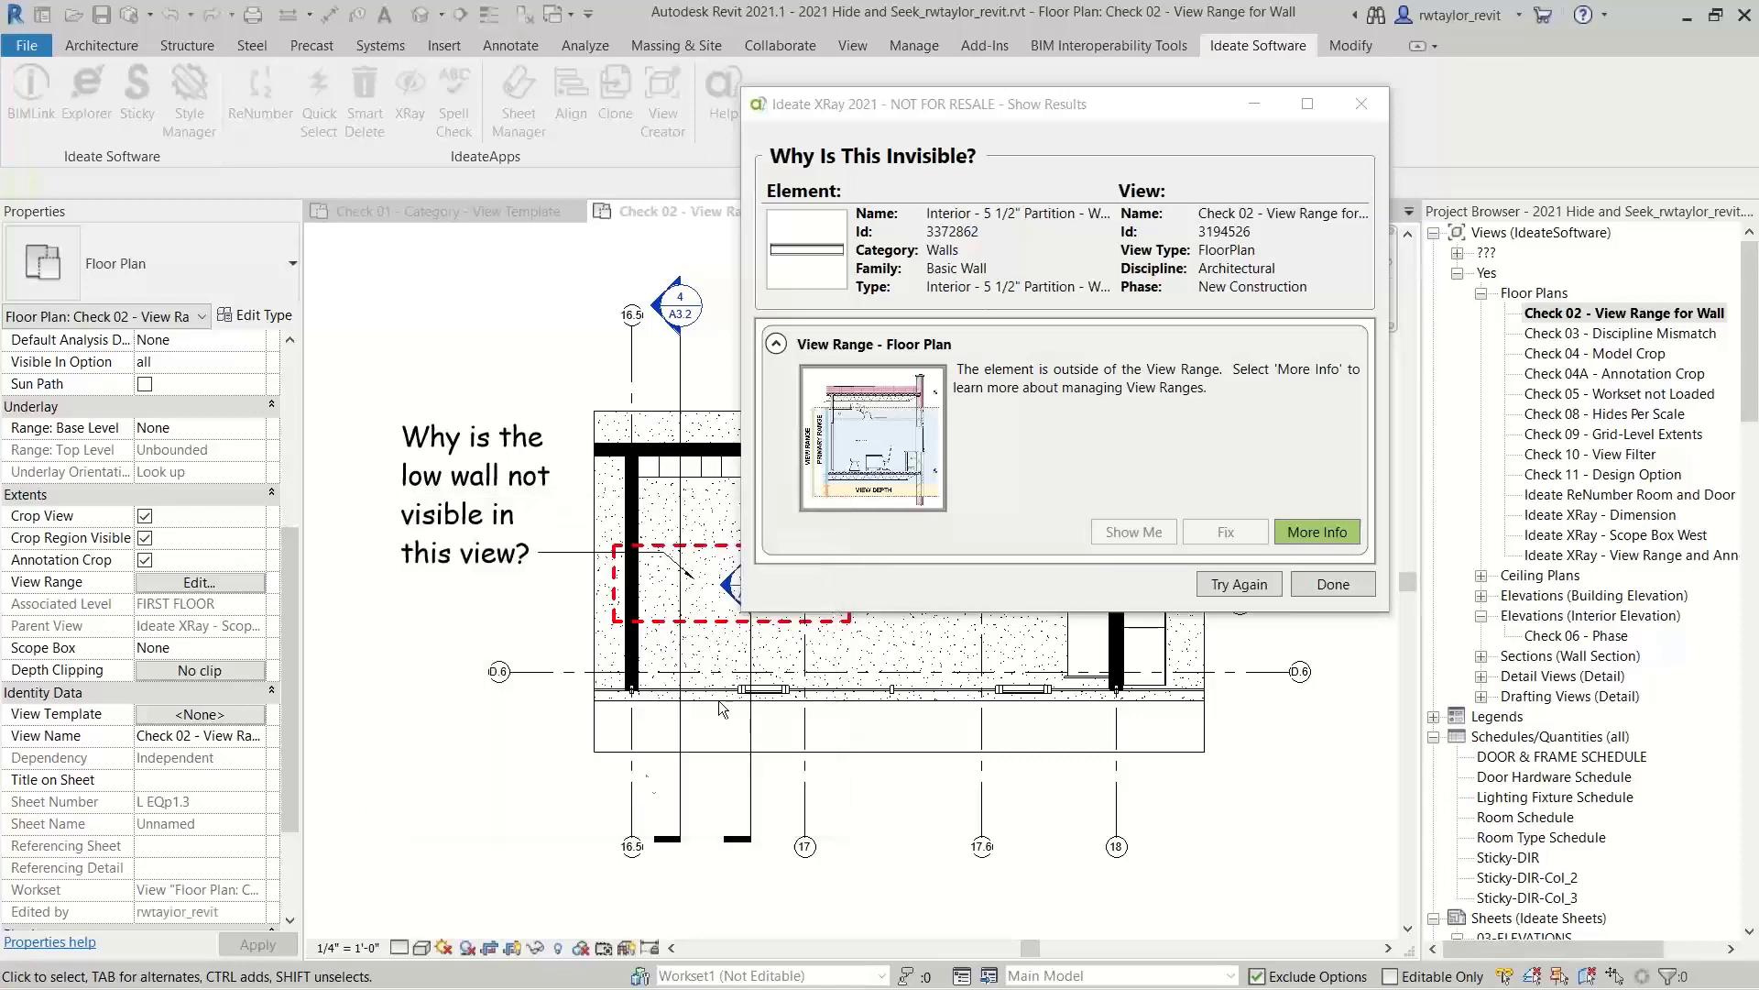
pyautogui.moveTo(940, 110); pyautogui.dragTo(1143, 178)
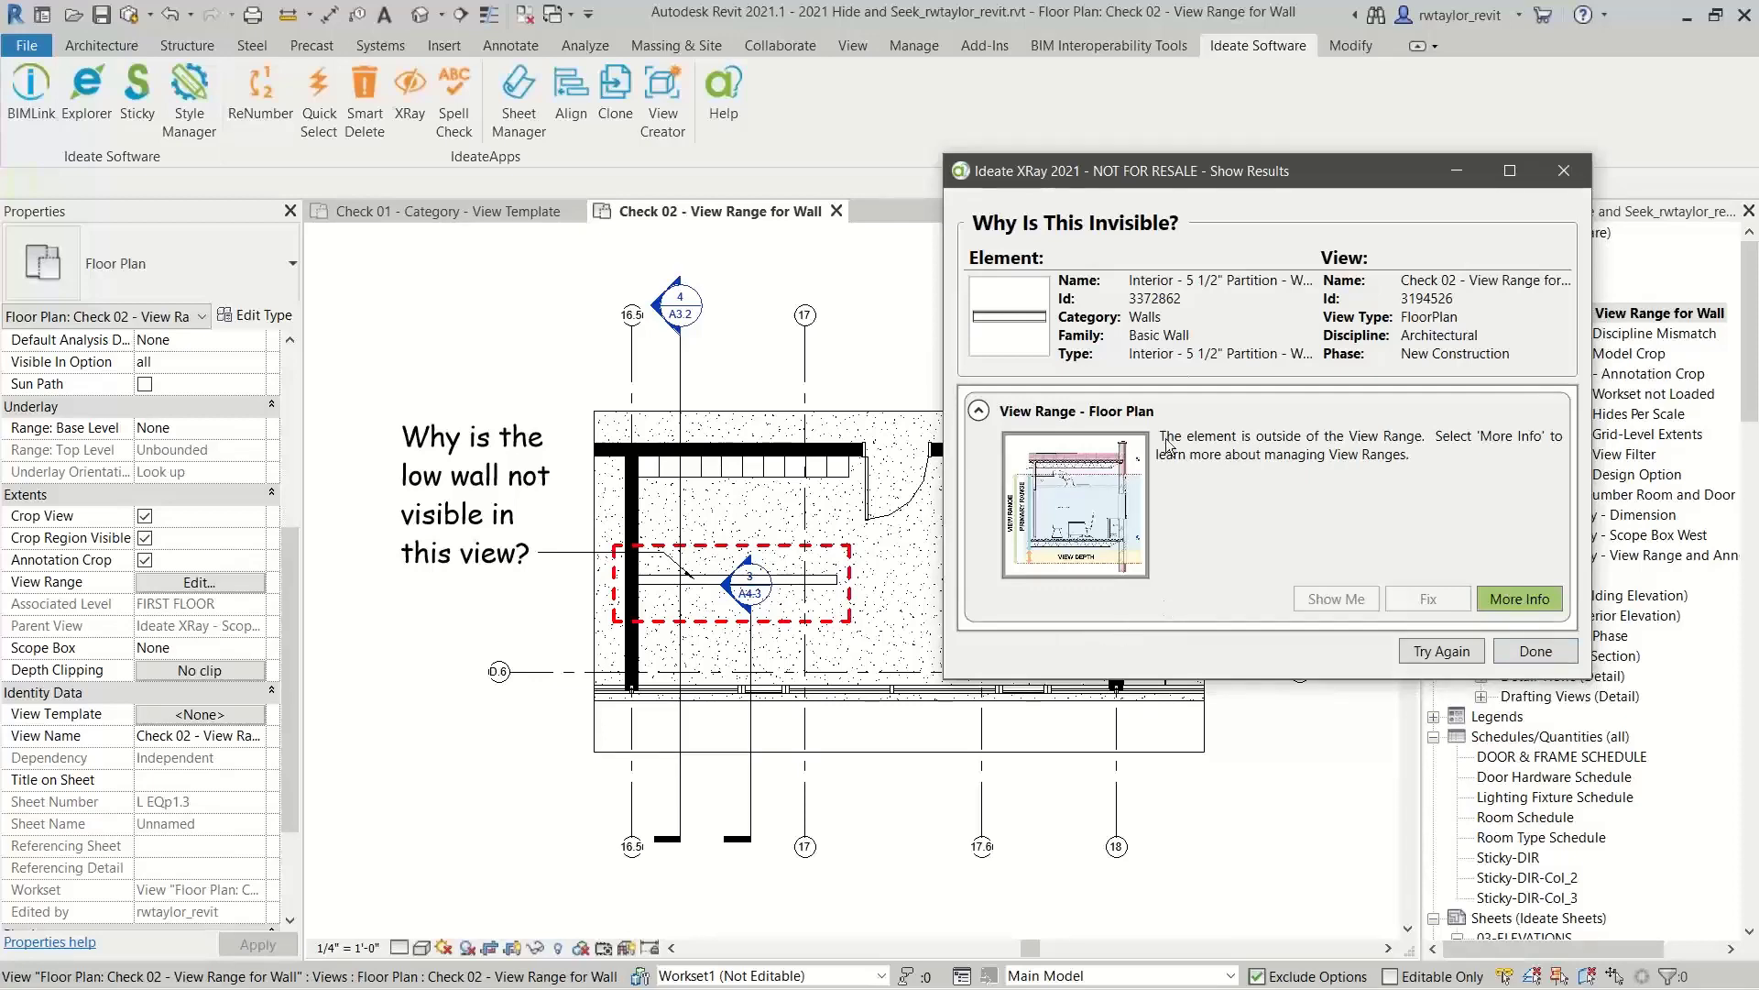
# Open the Check 03 - Discipline Mismatch floor plan and examine the red dashed area where the Wall Section 19 marker is missing.
pyautogui.moveTo(1320, 164); pyautogui.dragTo(1116, 145)
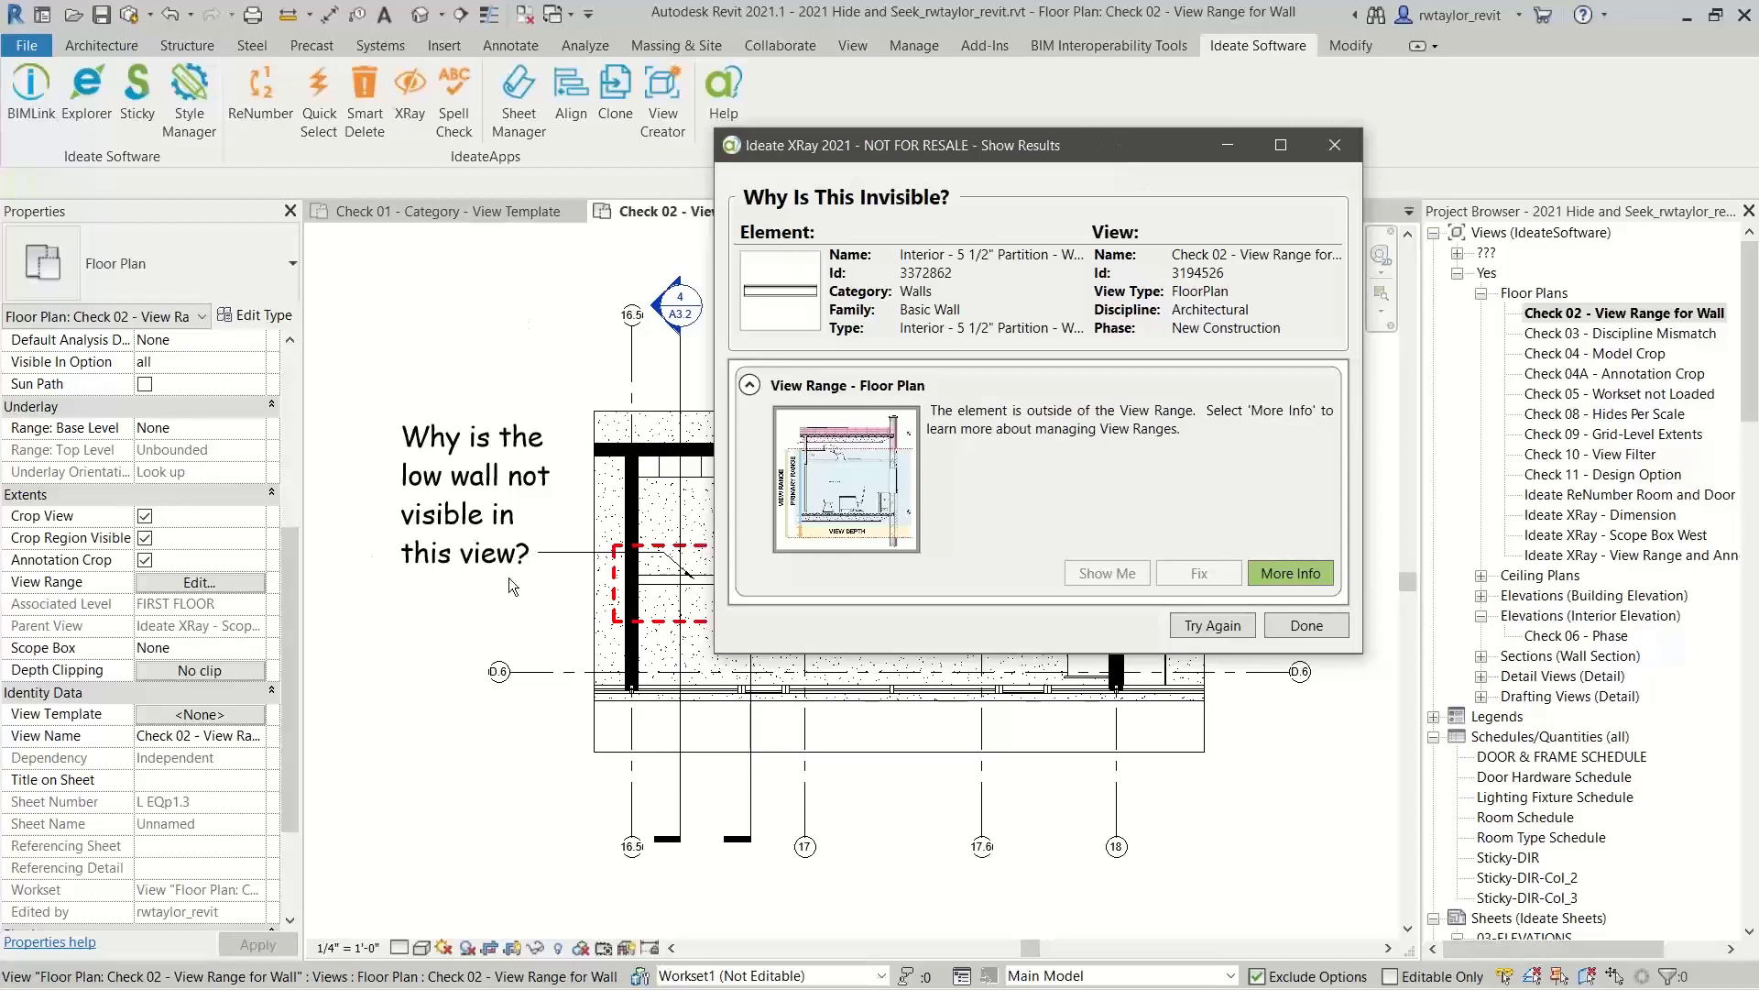
pyautogui.click(1588, 335)
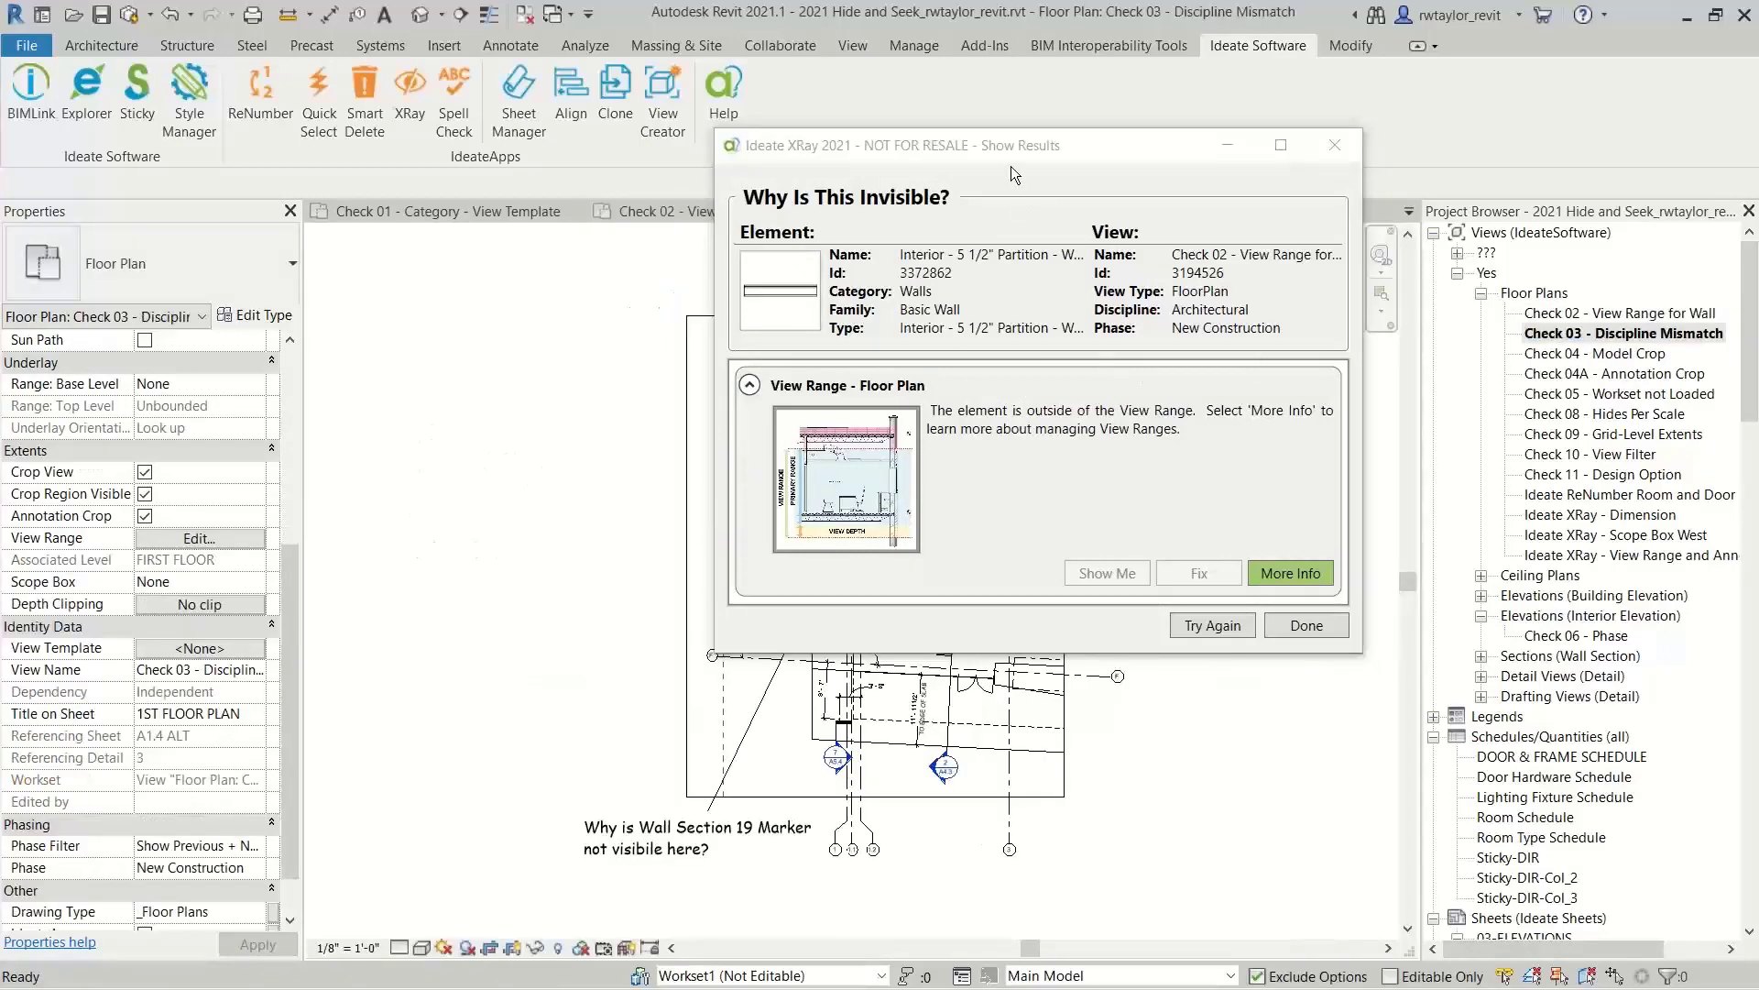
pyautogui.moveTo(1010, 174); pyautogui.dragTo(1354, 276)
pyautogui.scroll(2, 845, 646)
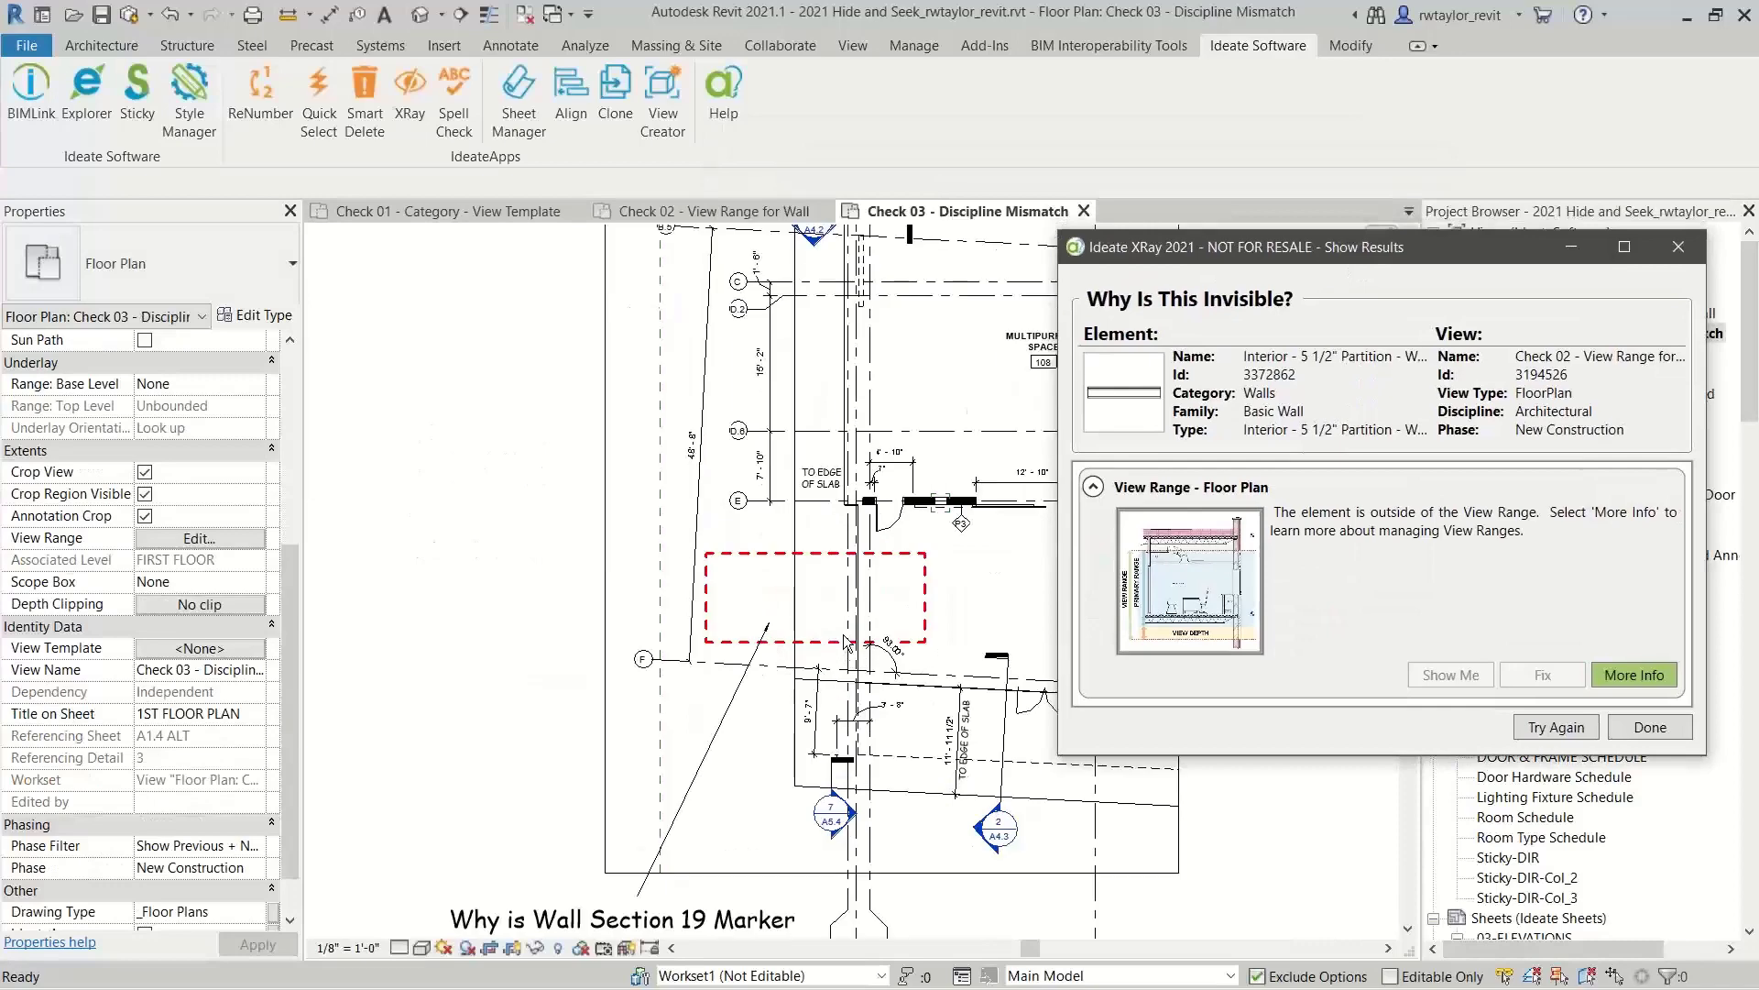
pyautogui.moveTo(714, 606); pyautogui.dragTo(533, 504, button='middle')
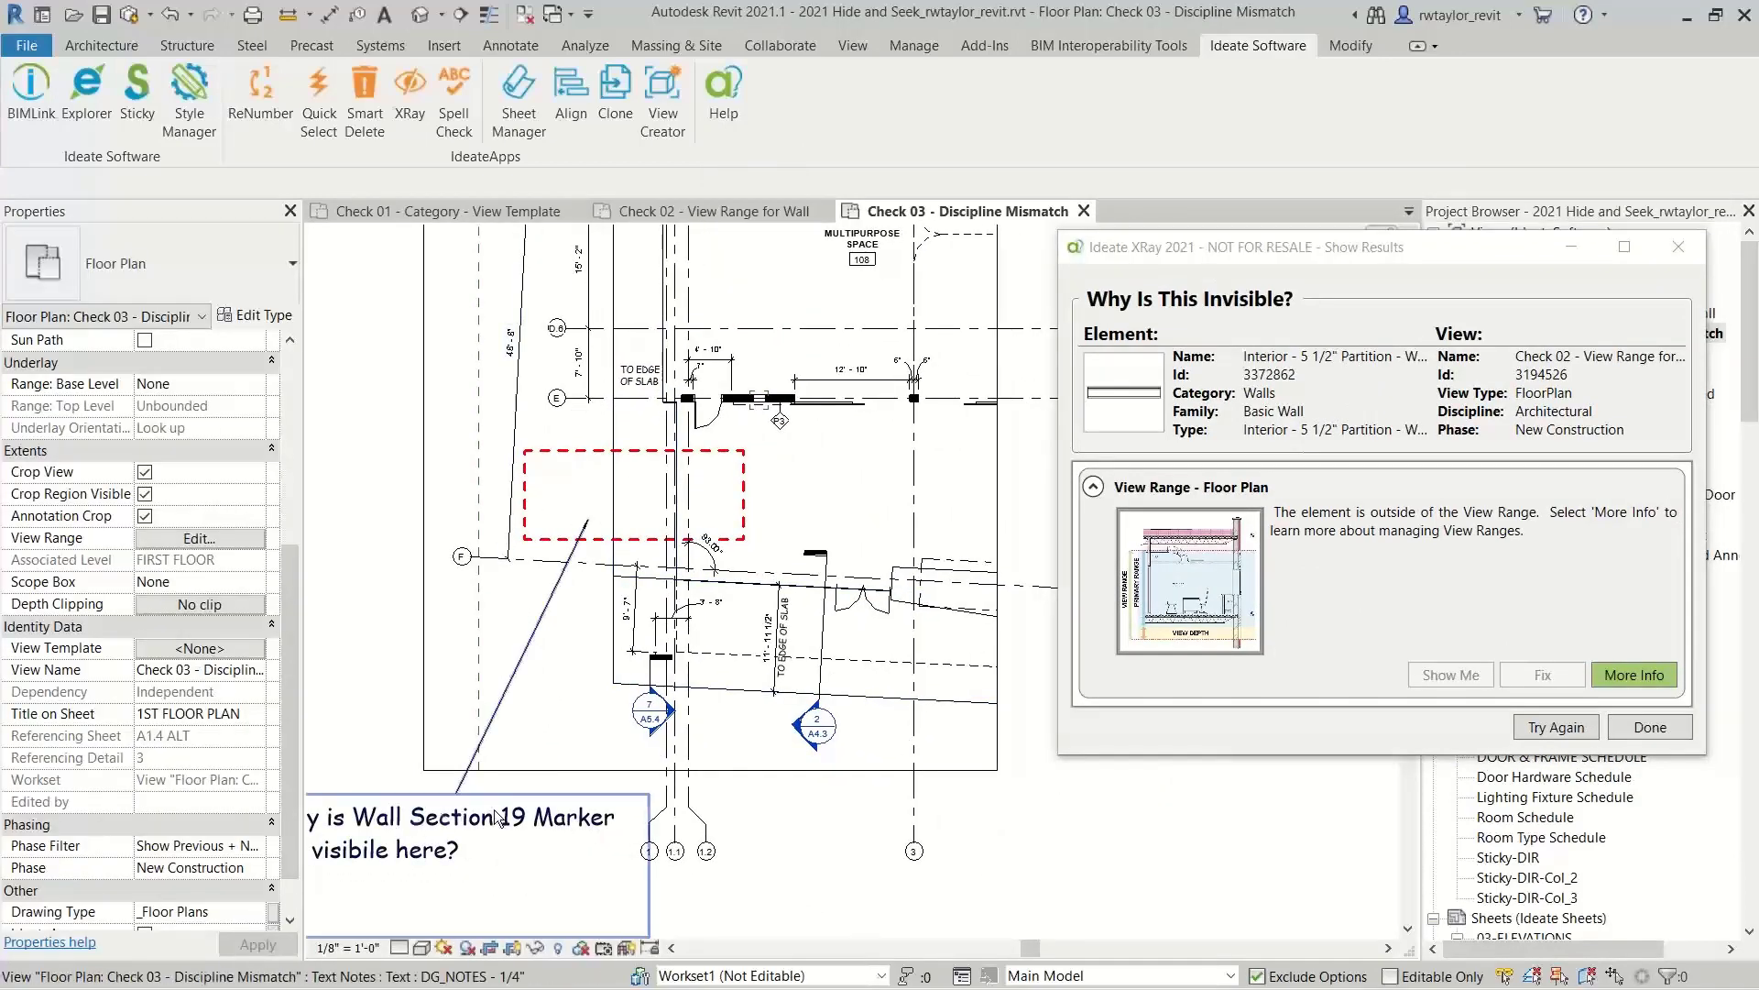
pyautogui.scroll(3, 596, 541)
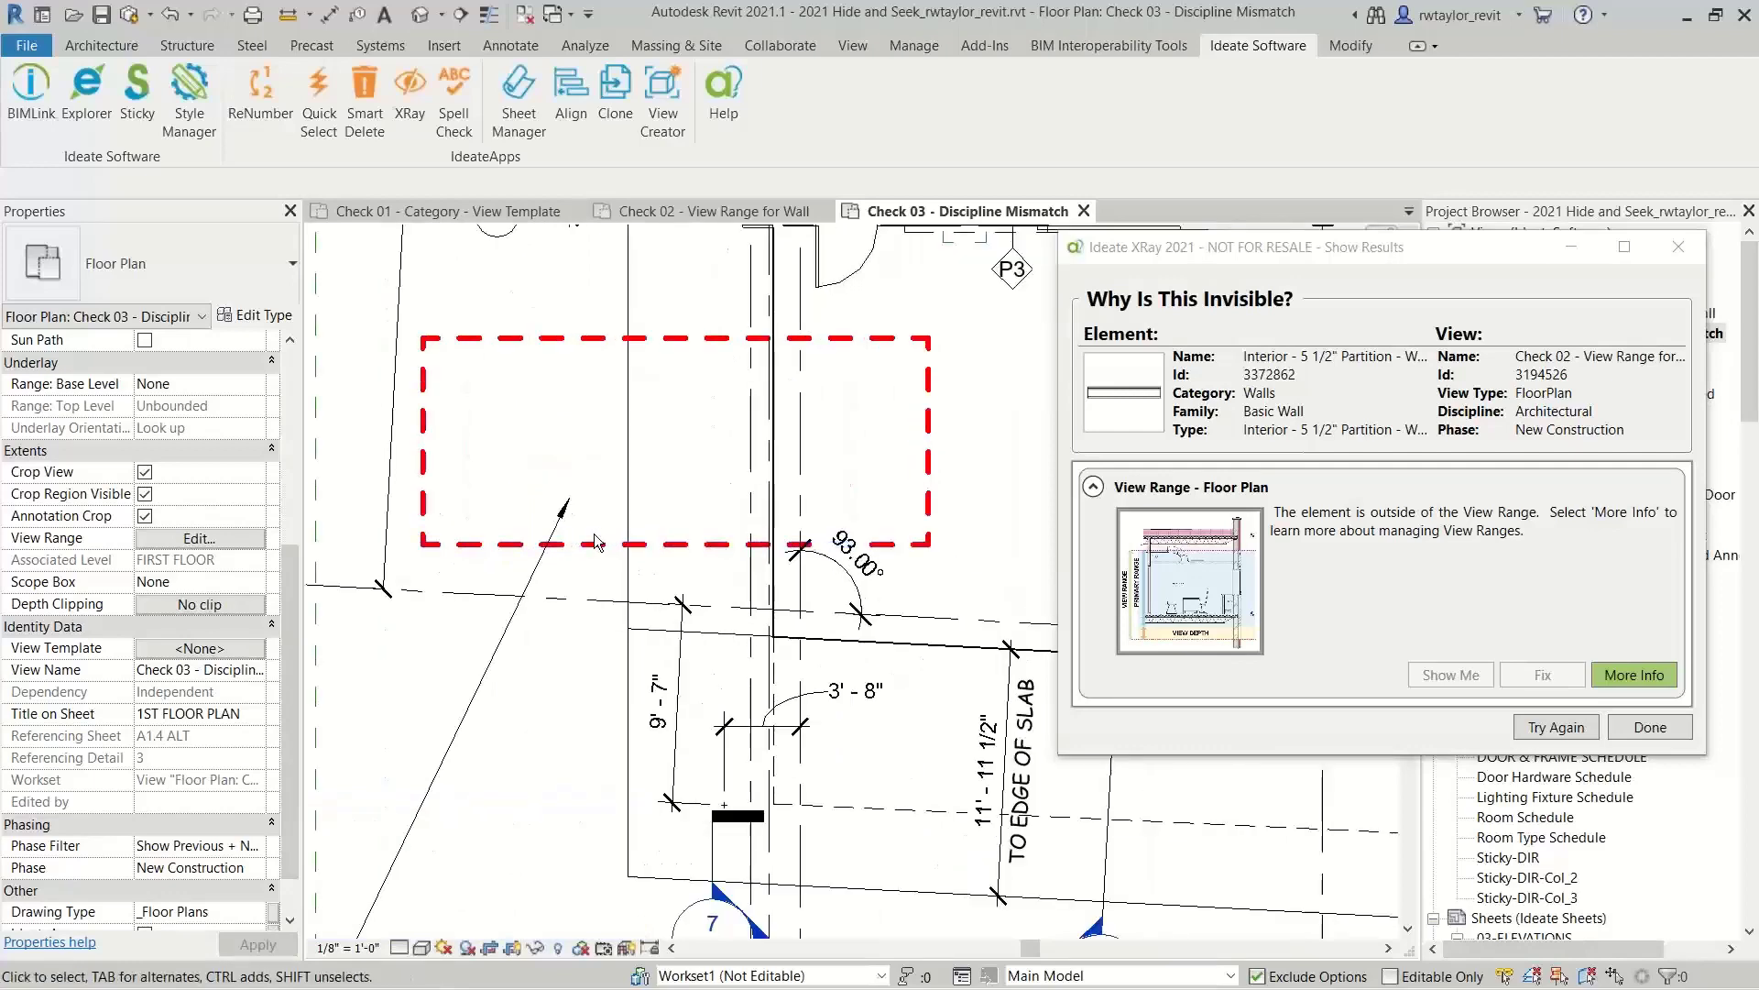
pyautogui.scroll(-2, 595, 541)
# Start a new XRay search with the Selection Wizard, picking a grid, level or view reference from a list.
pyautogui.moveTo(1381, 254); pyautogui.dragTo(1161, 215)
pyautogui.click(1323, 689)
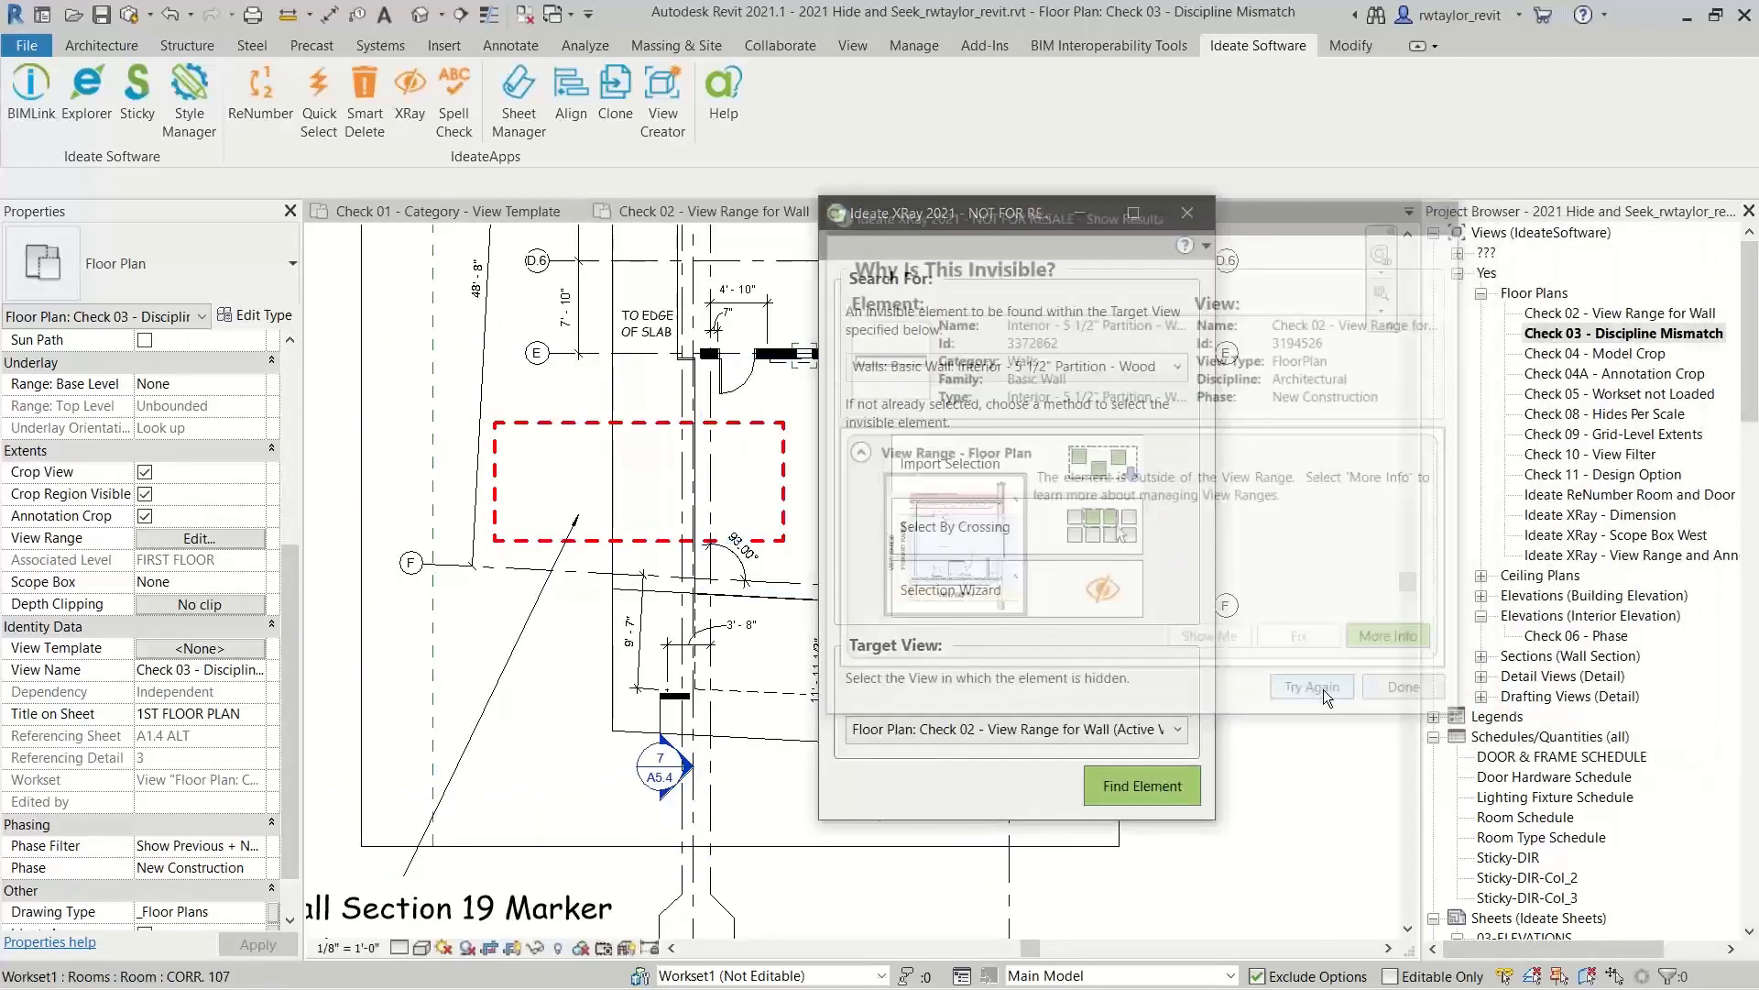
pyautogui.moveTo(1046, 218); pyautogui.dragTo(1284, 156)
pyautogui.click(1197, 537)
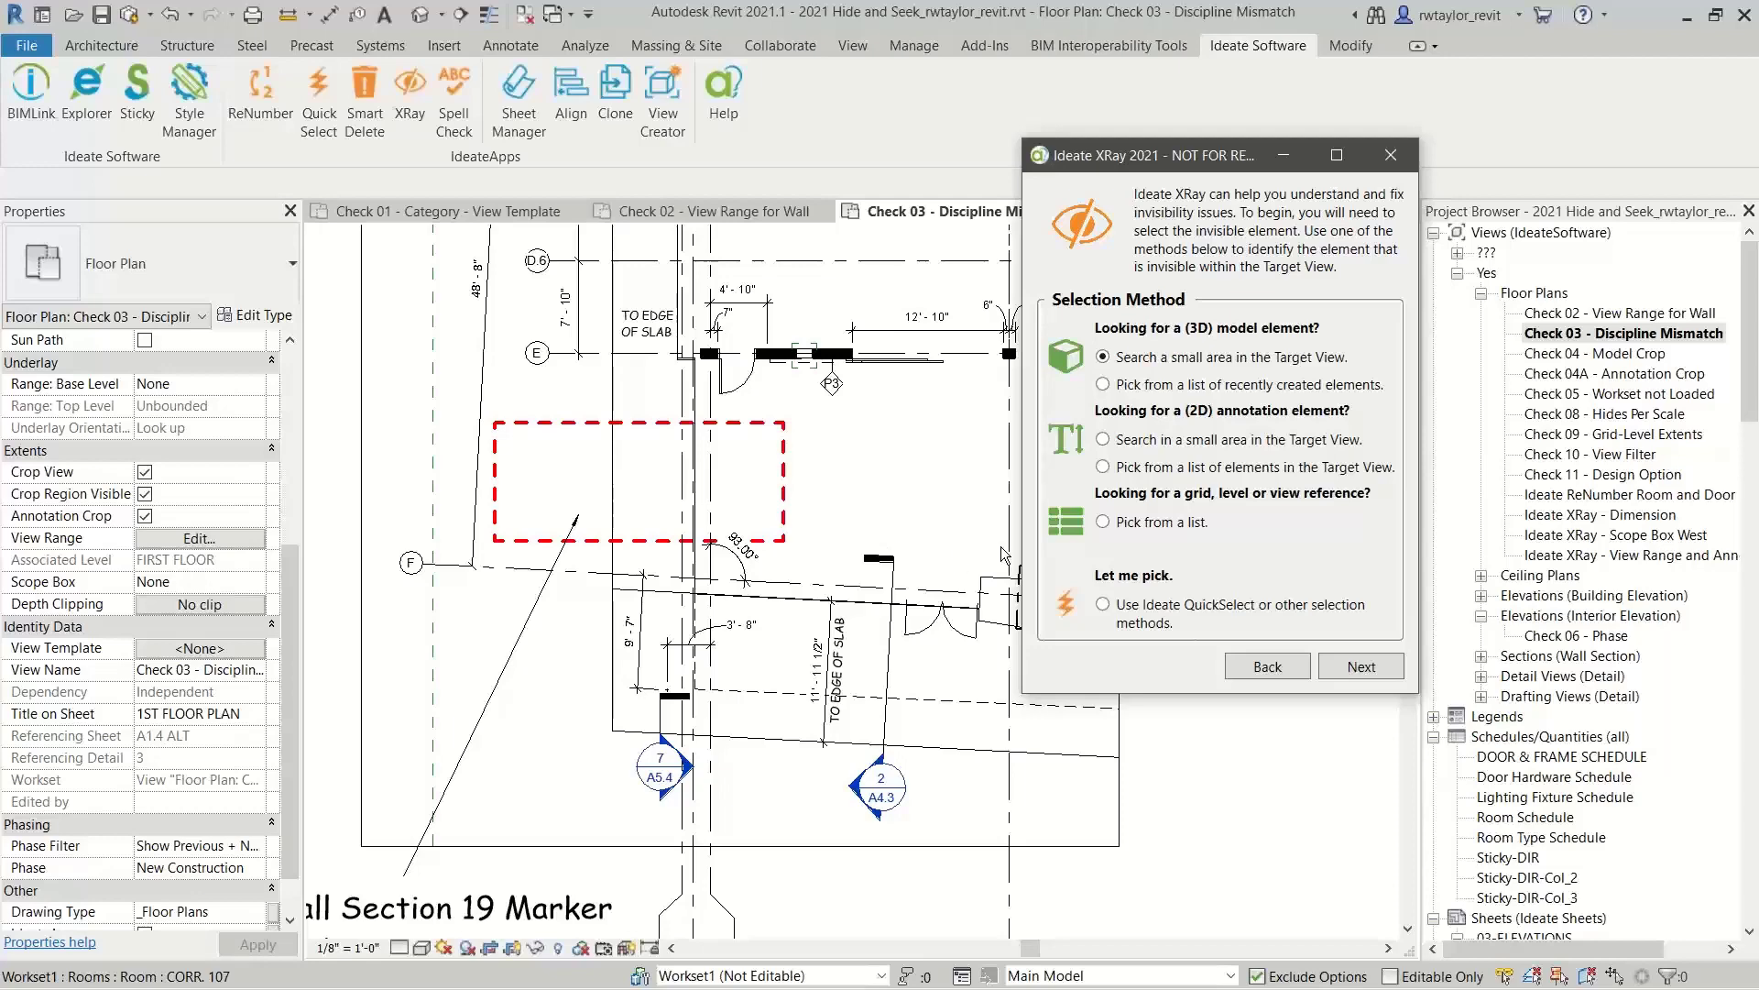
pyautogui.click(1104, 522)
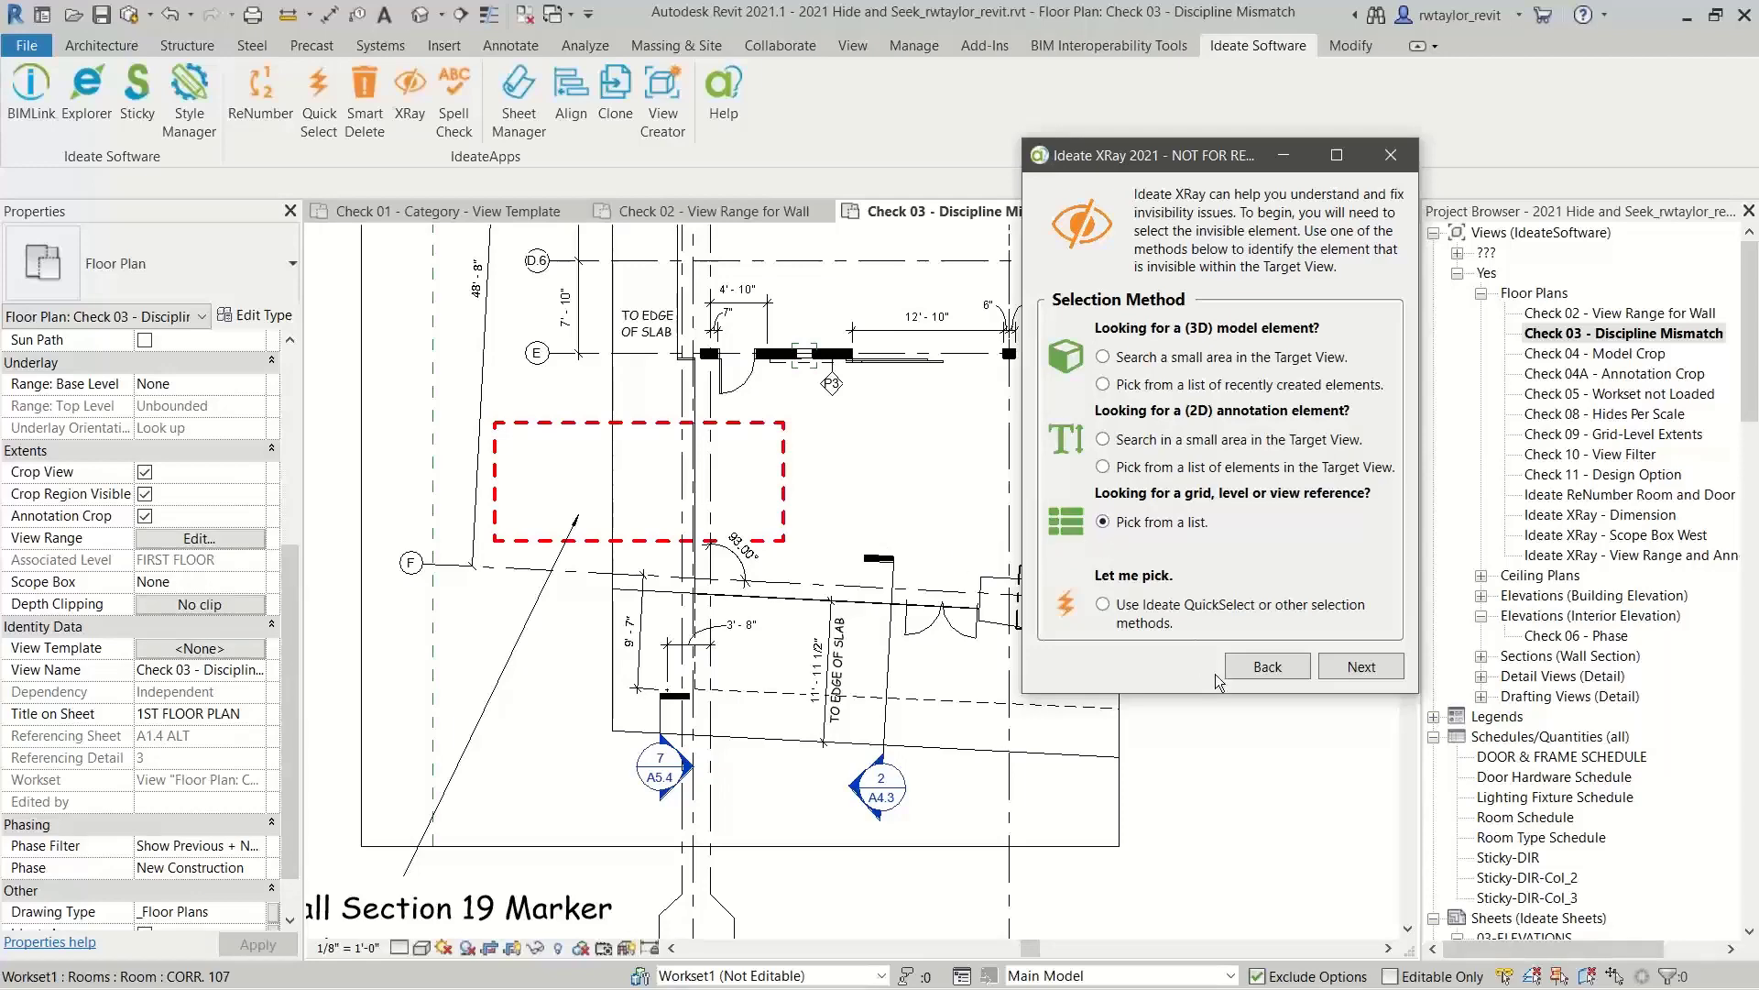
pyautogui.click(1347, 667)
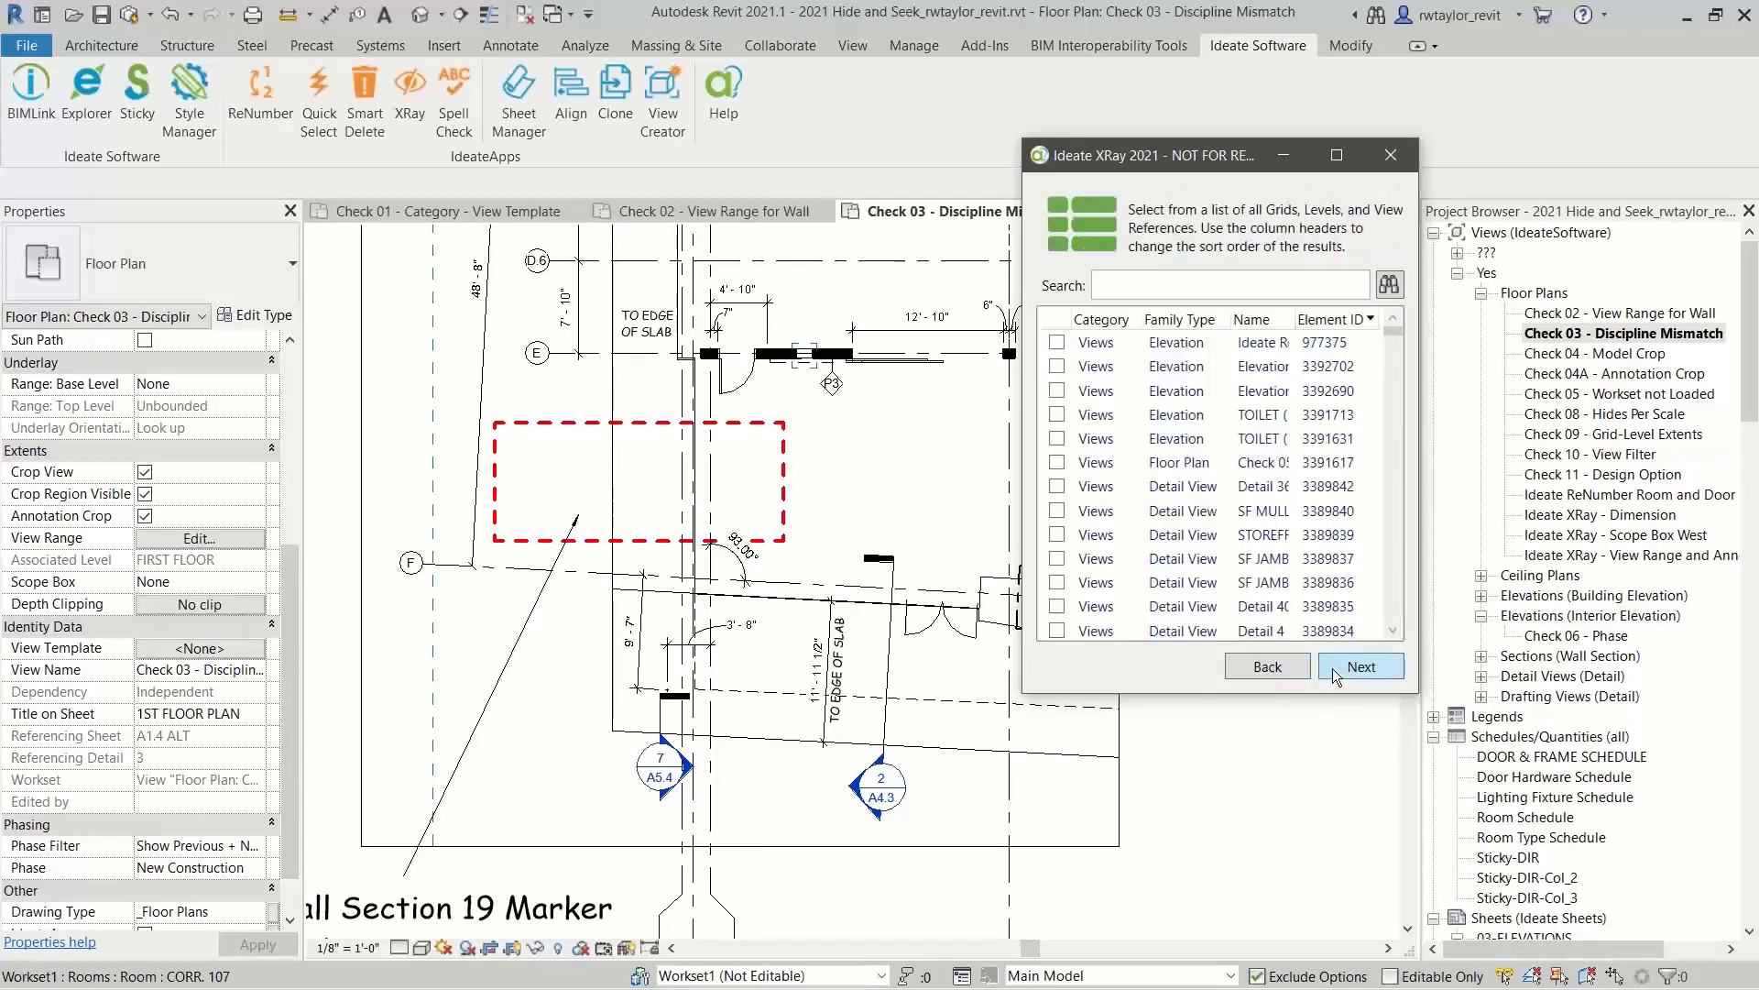
# Enlarge the XRay list of grids, levels and view references and filter it by "section 19".
pyautogui.moveTo(1227, 696); pyautogui.dragTo(1223, 927)
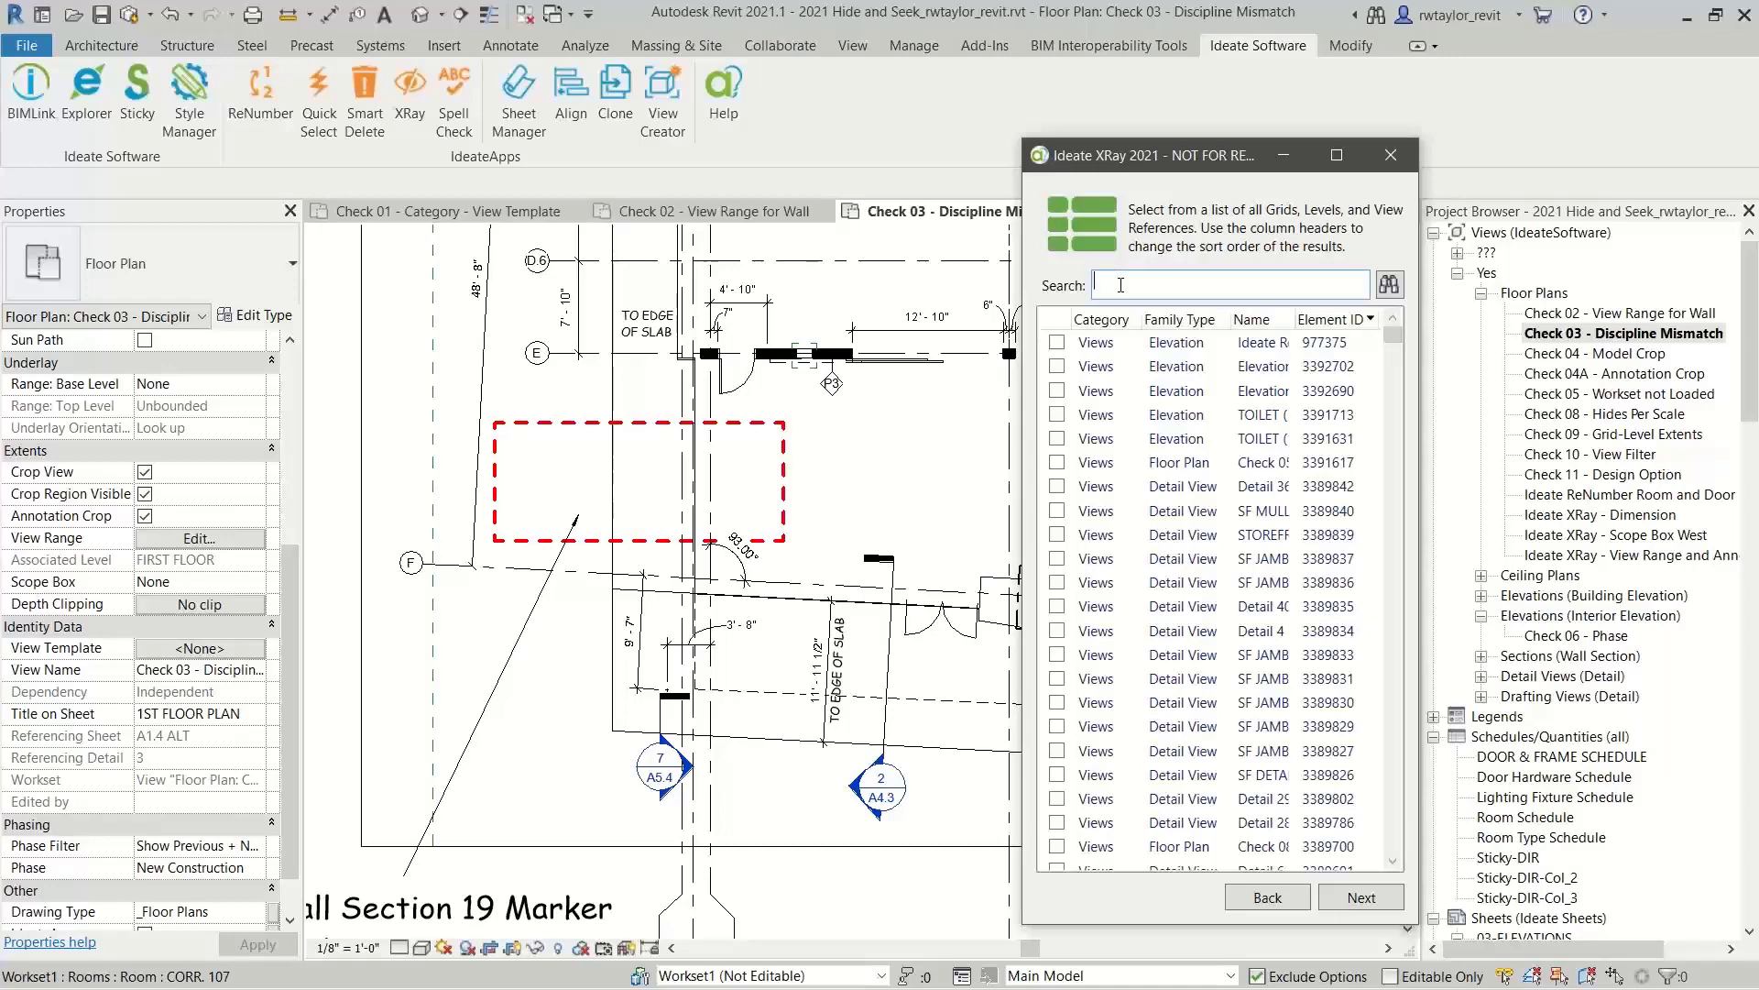
pyautogui.write('secti')
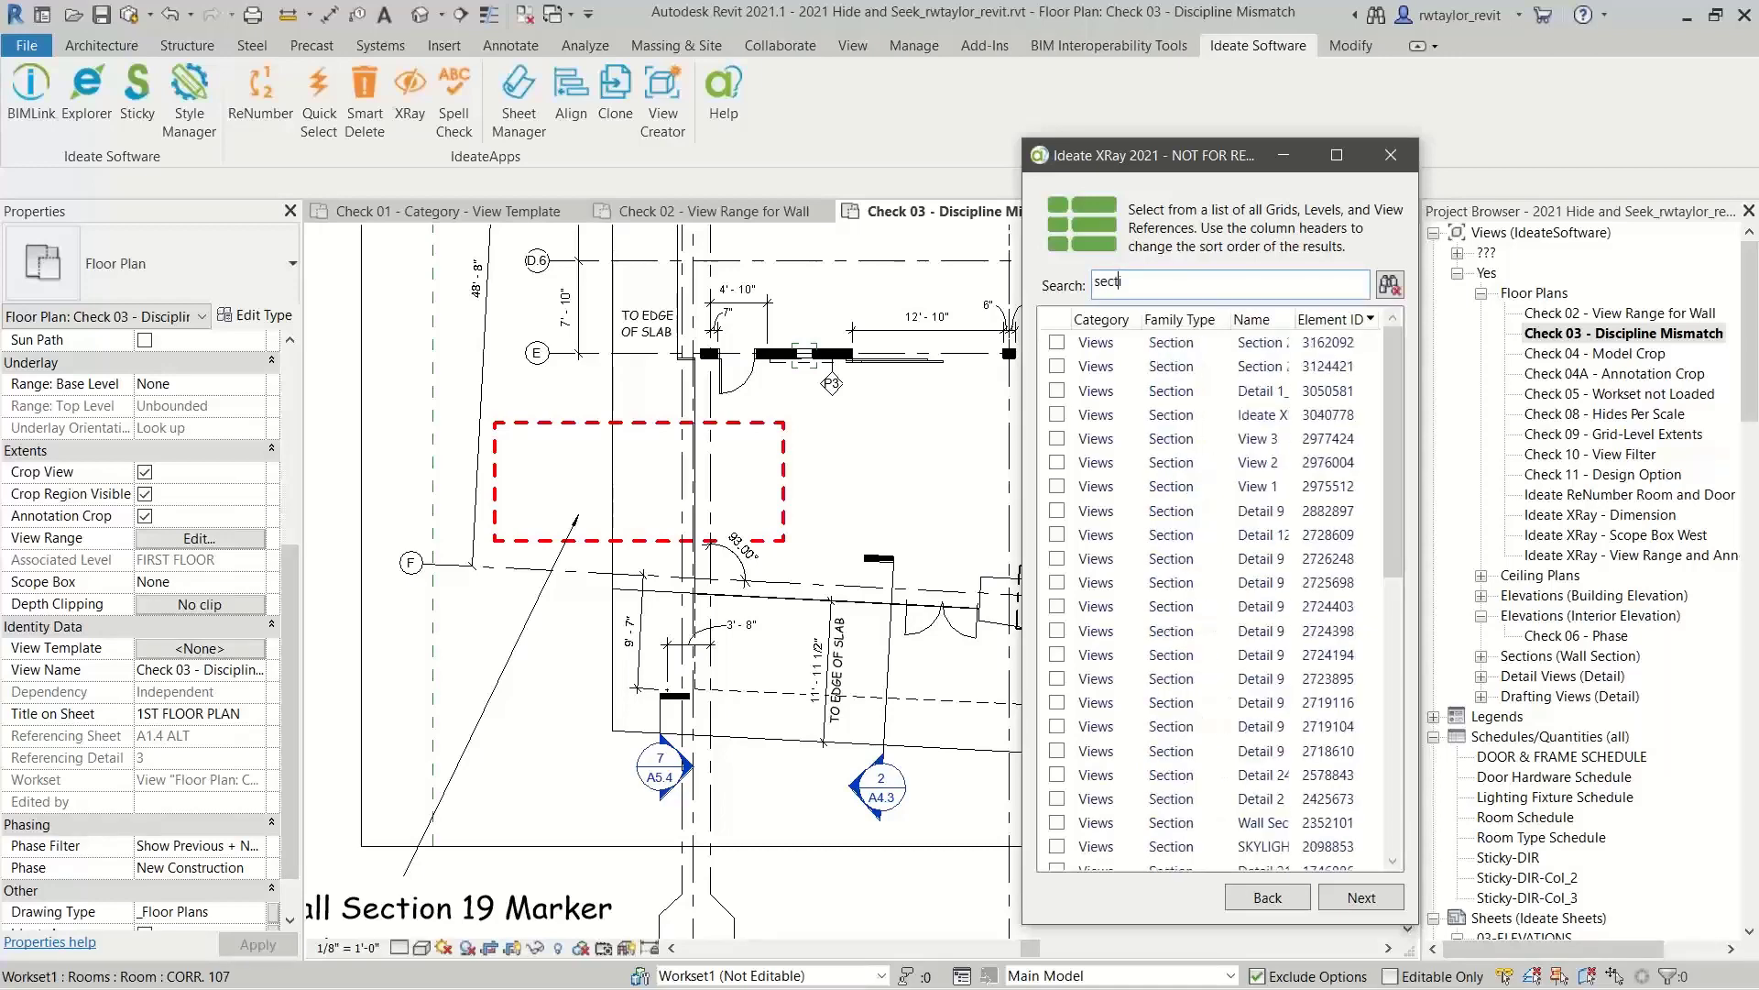
pyautogui.write('on 19')
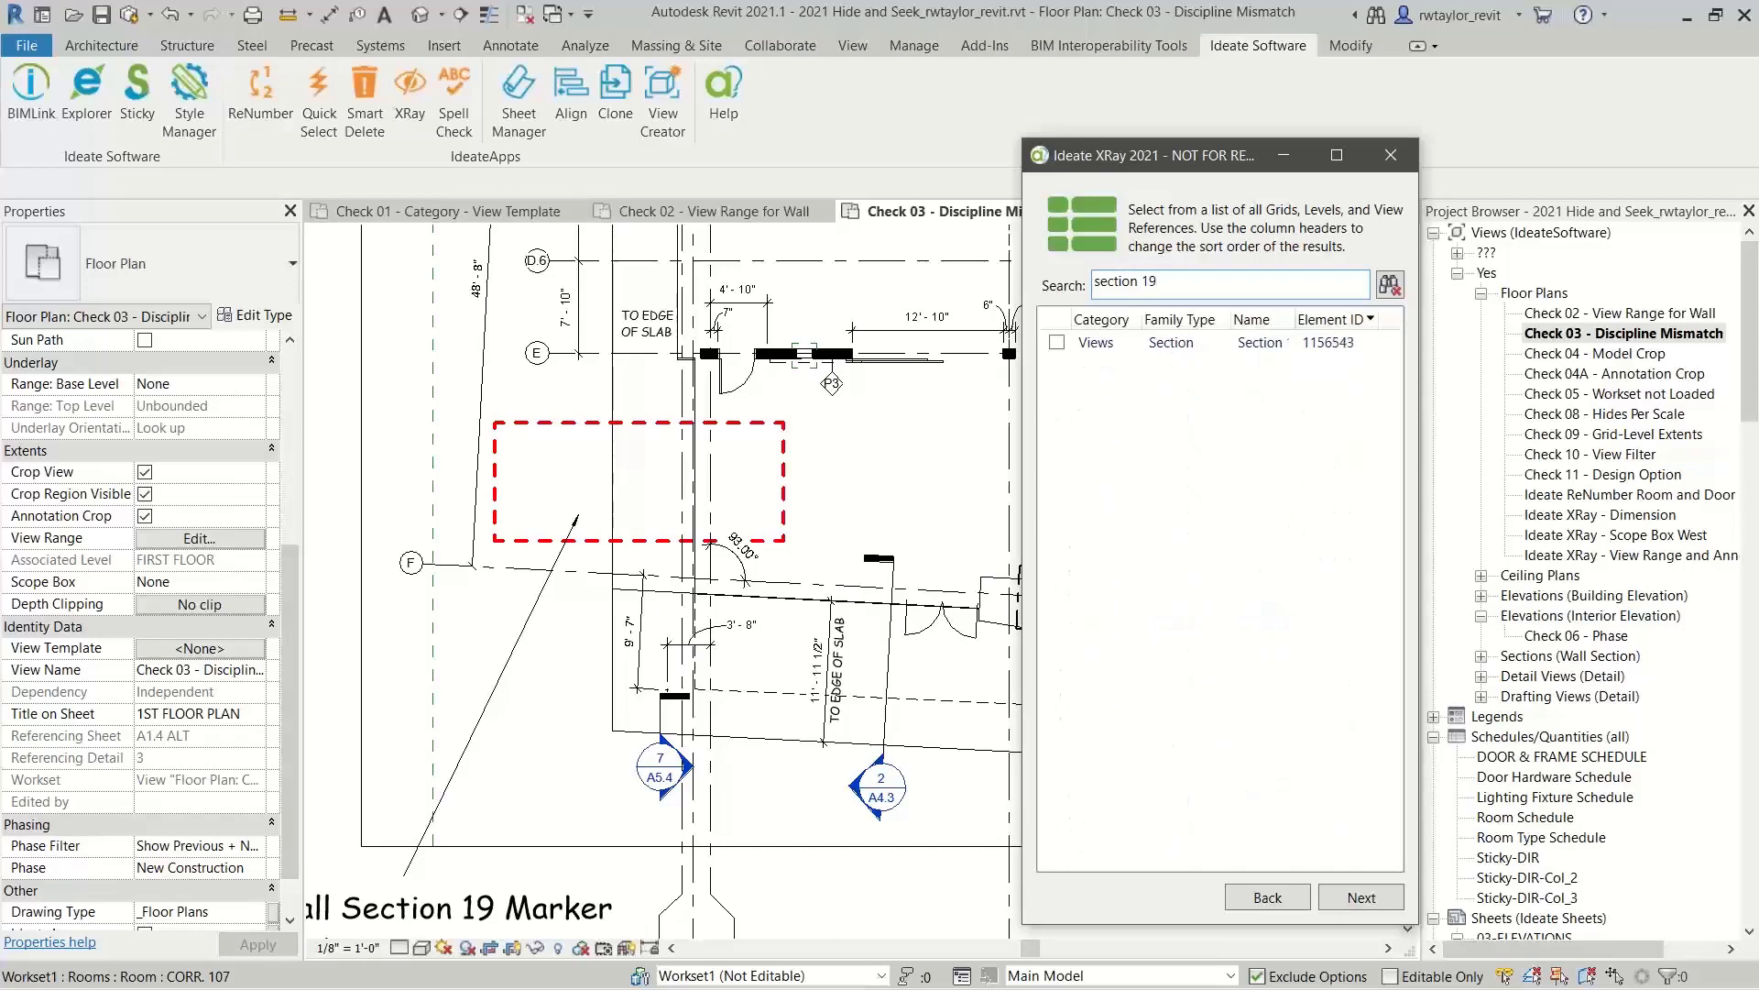
# Choose Section 19 as the invisible element and find it with Check 03 - Discipline Mismatch as the target view.
pyautogui.click(1058, 342)
pyautogui.click(1360, 895)
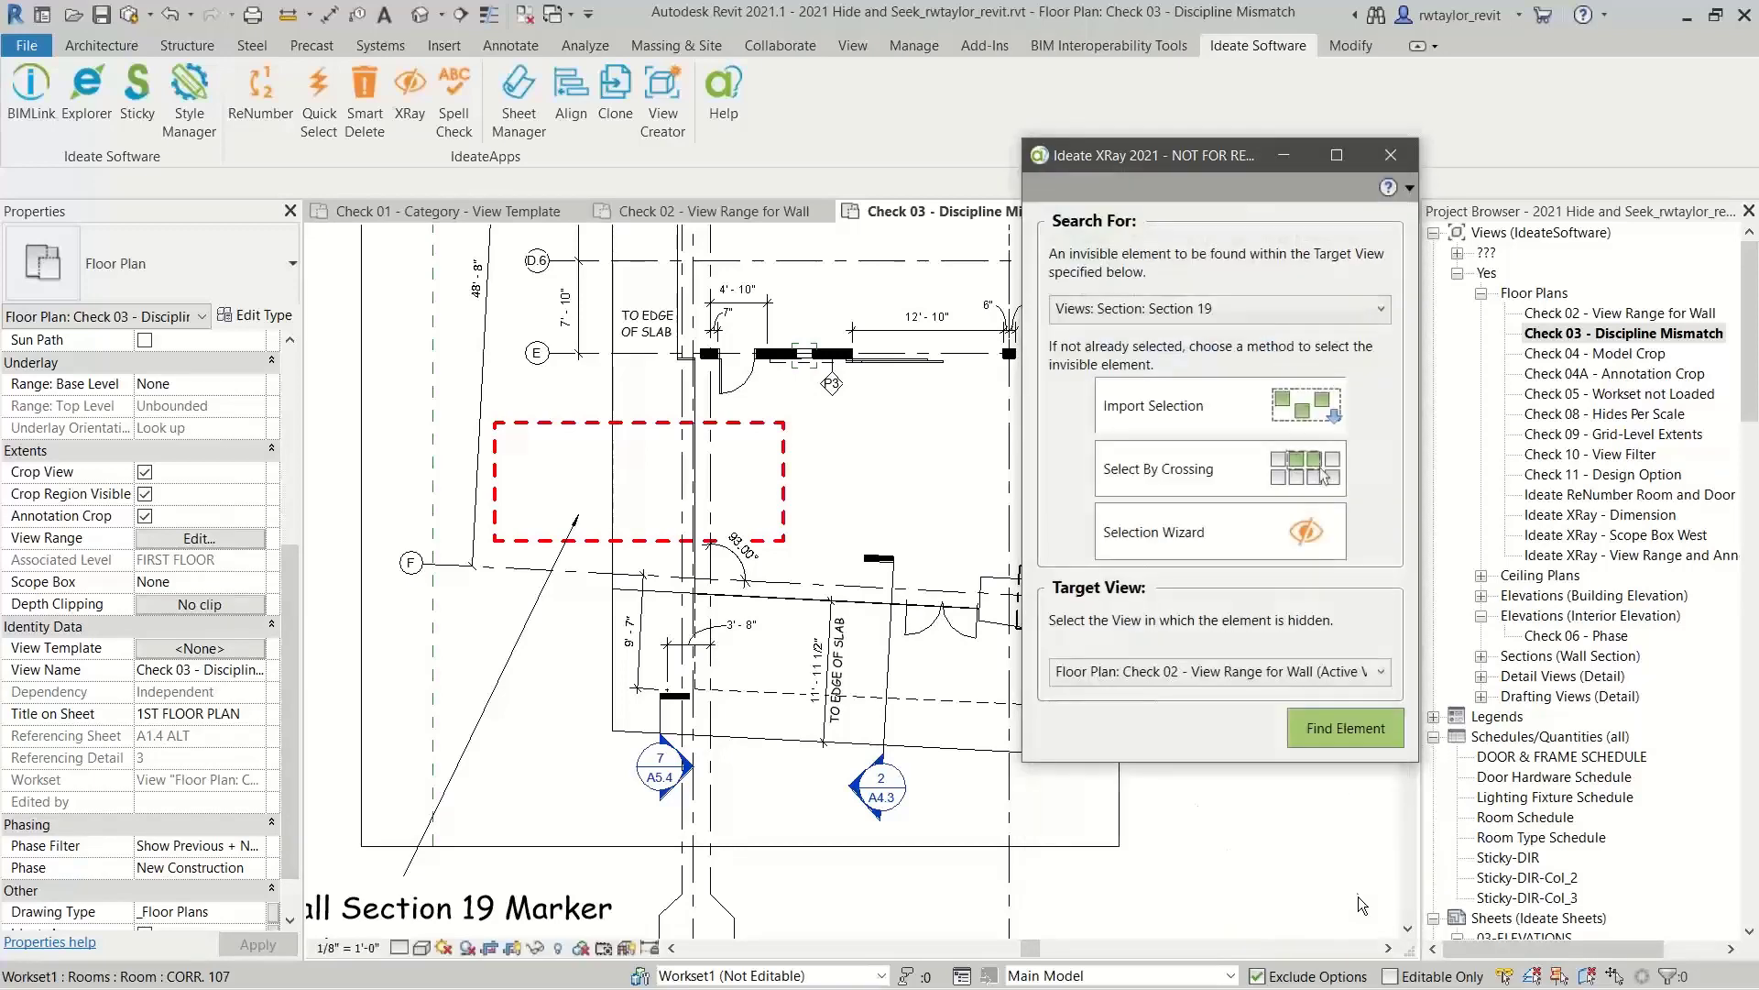
pyautogui.click(1263, 675)
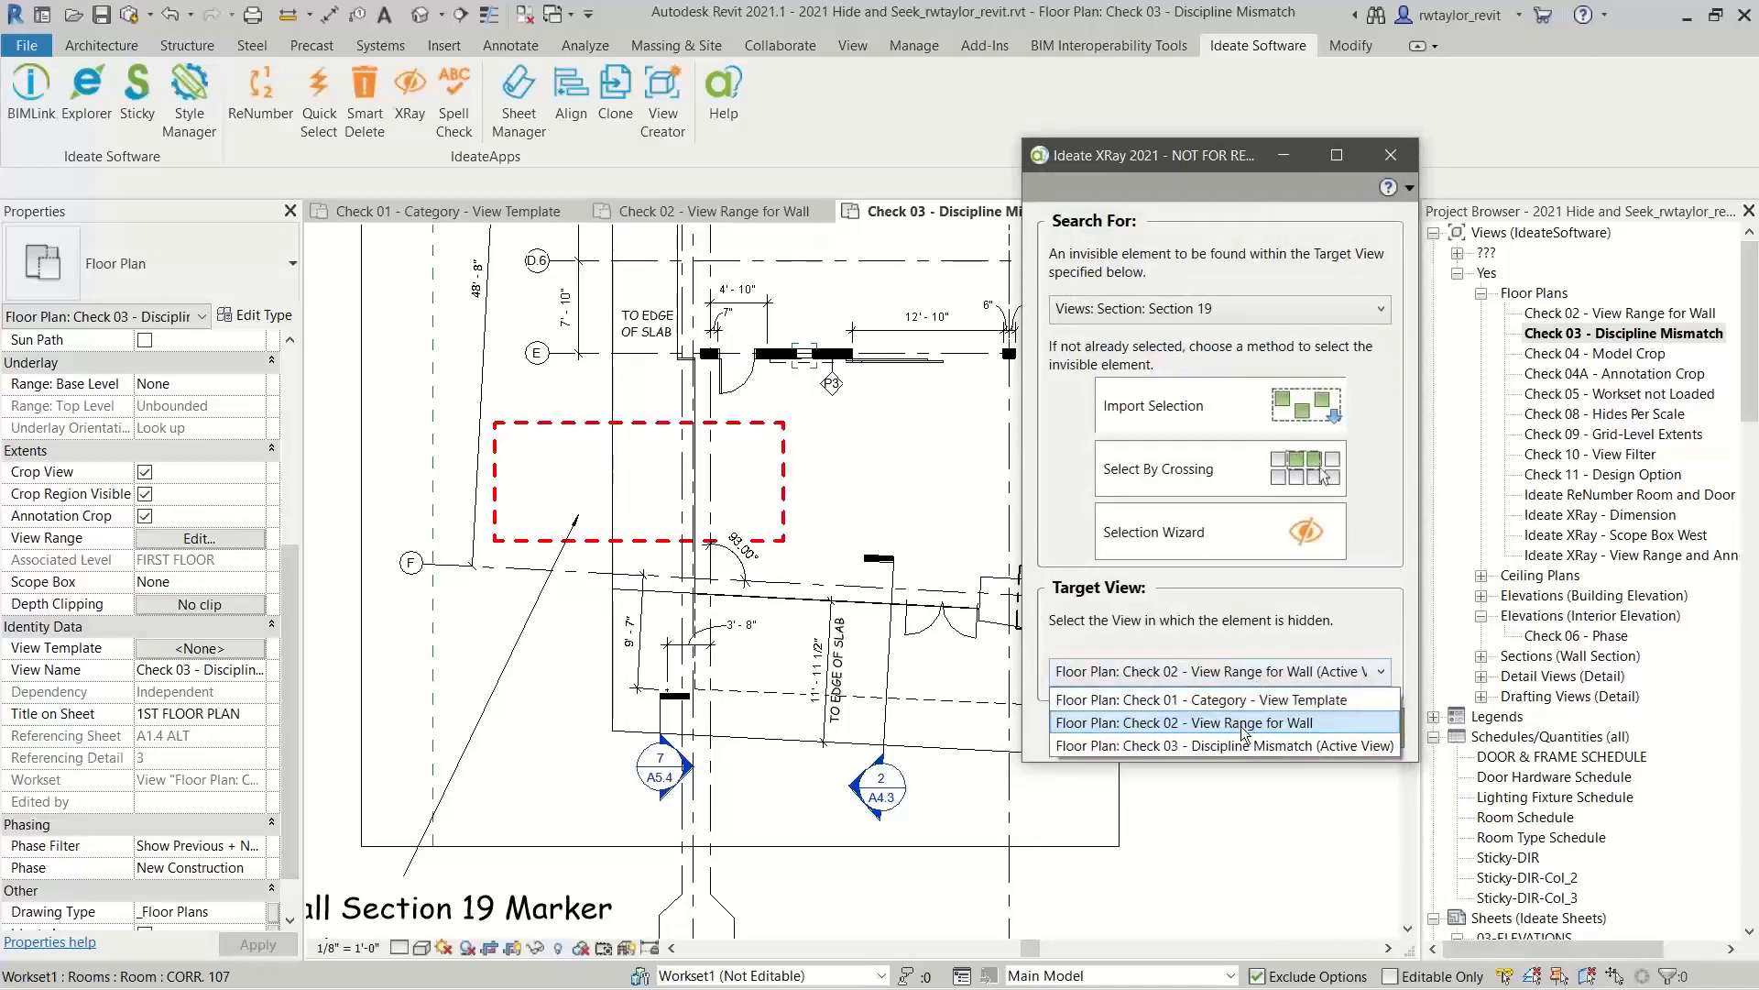
pyautogui.click(1229, 755)
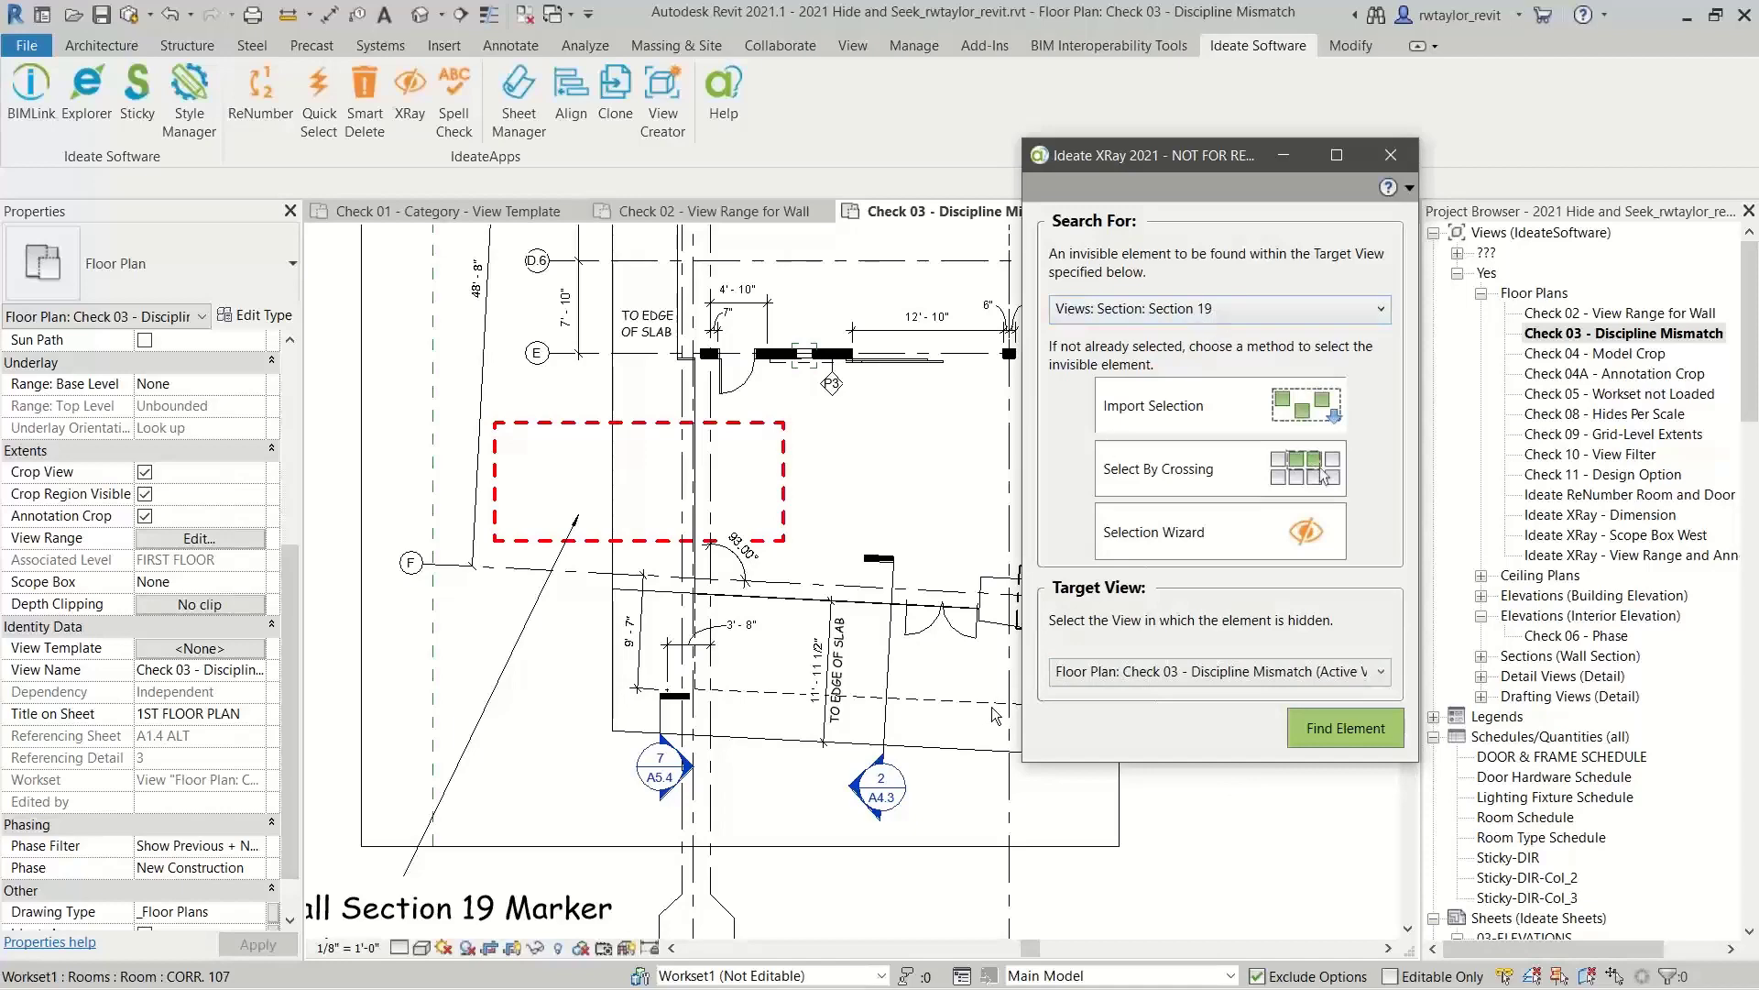
pyautogui.click(1325, 734)
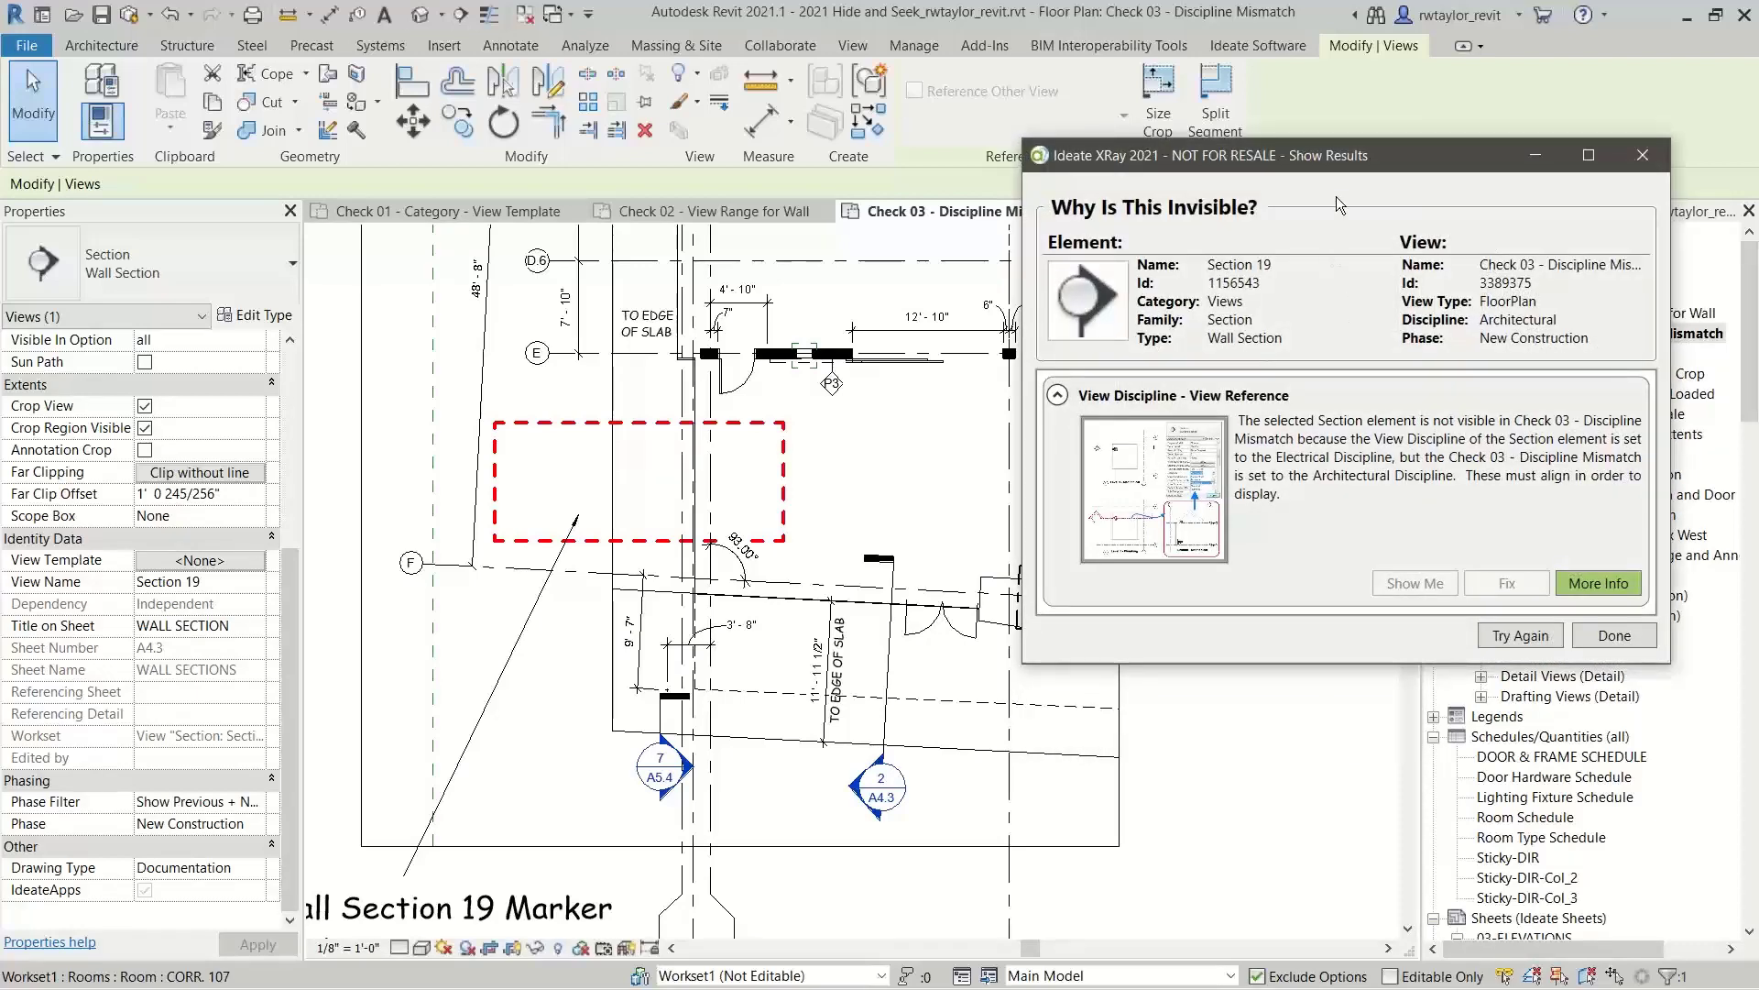
# Consult the XRay help topic on View Discipline for the Section 19 result and close it.
pyautogui.moveTo(1334, 157); pyautogui.dragTo(1071, 118)
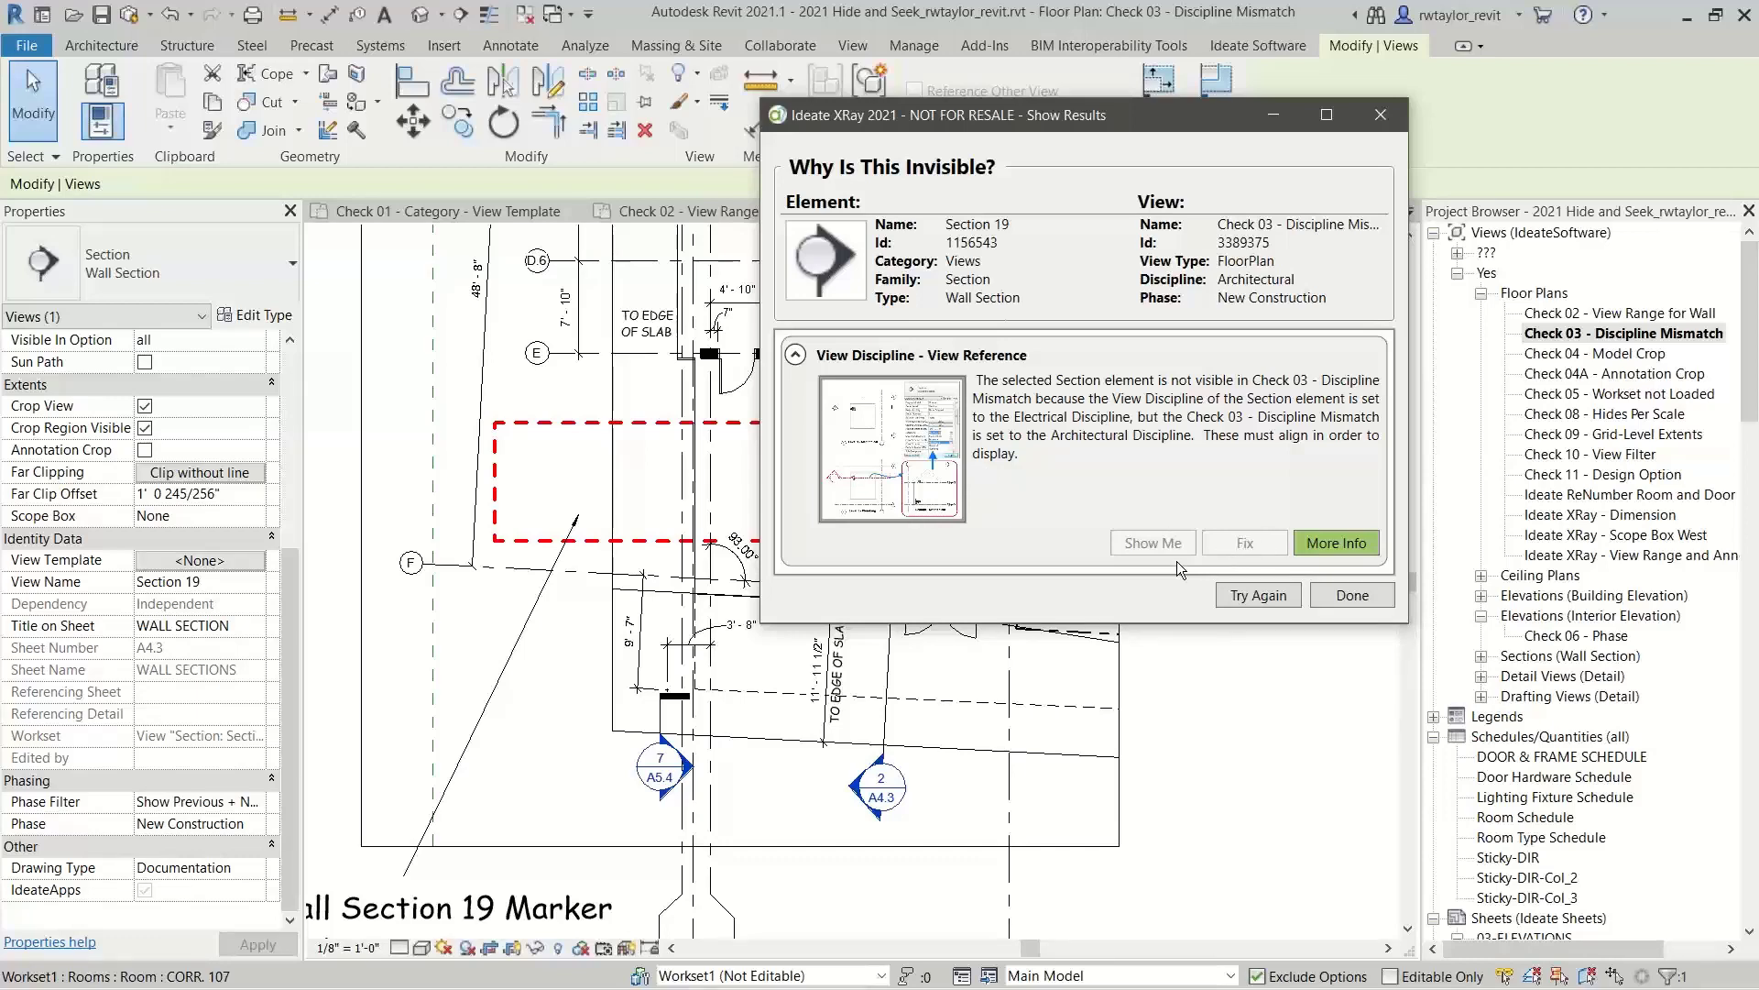
pyautogui.click(1328, 544)
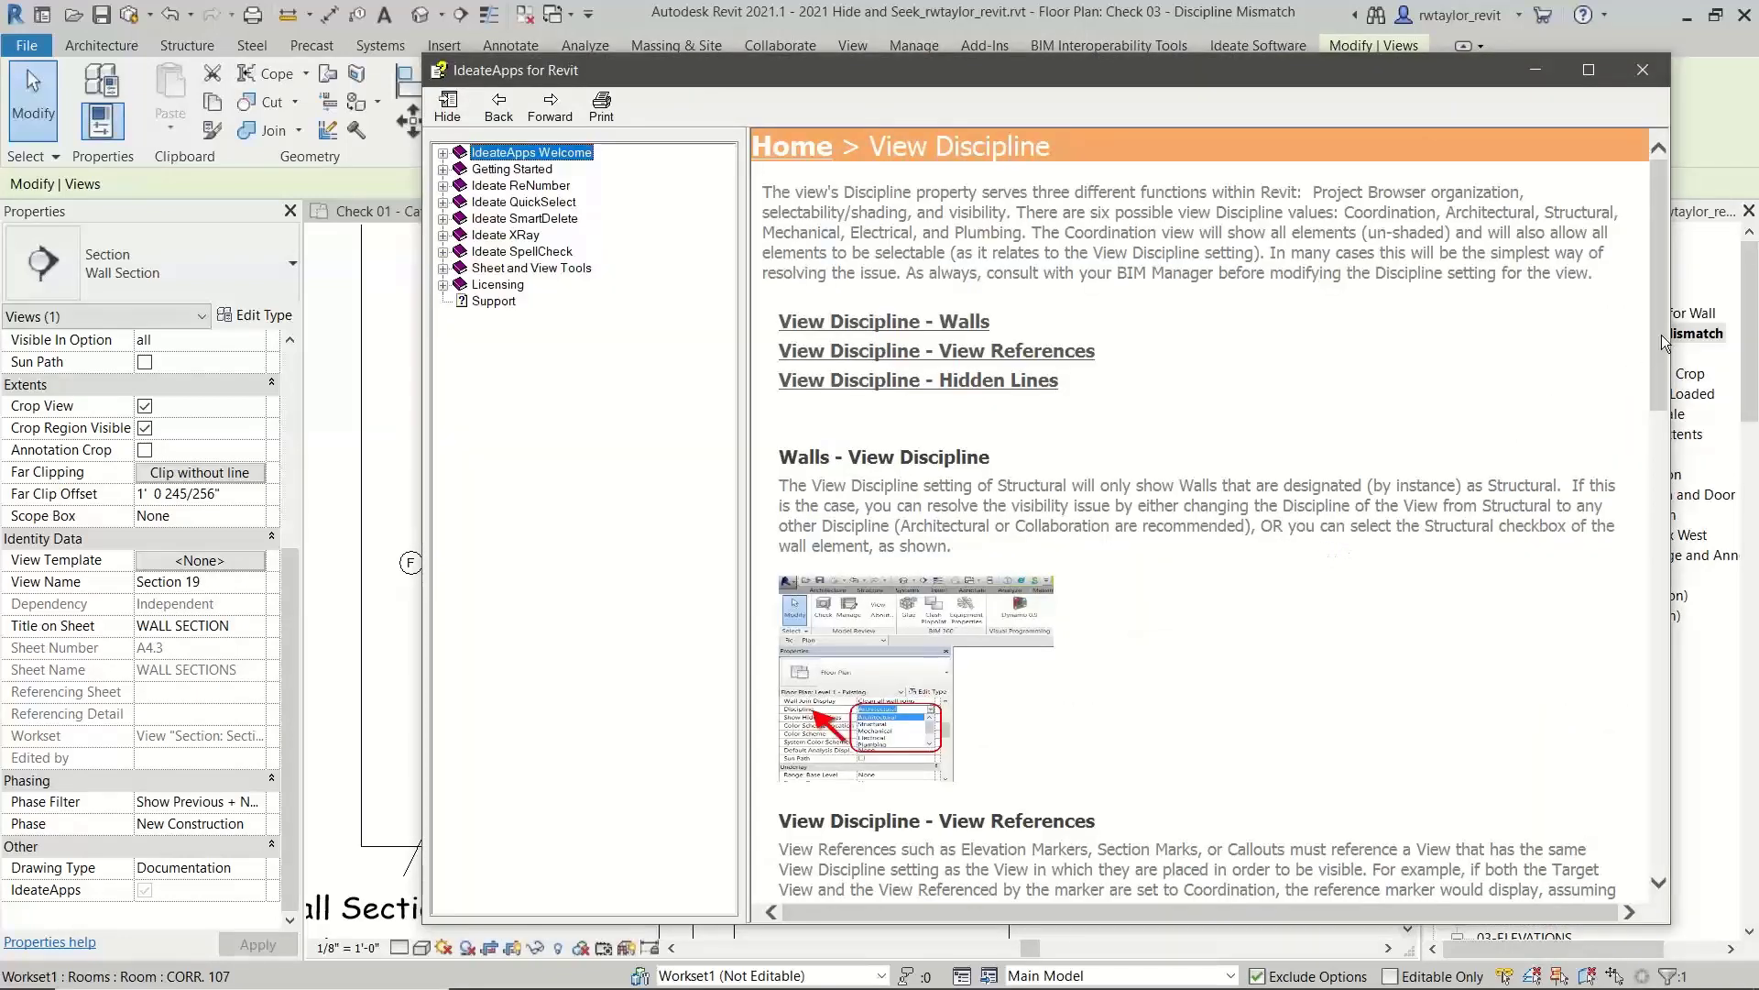
pyautogui.moveTo(1662, 334); pyautogui.dragTo(1580, 745)
pyautogui.click(1637, 64)
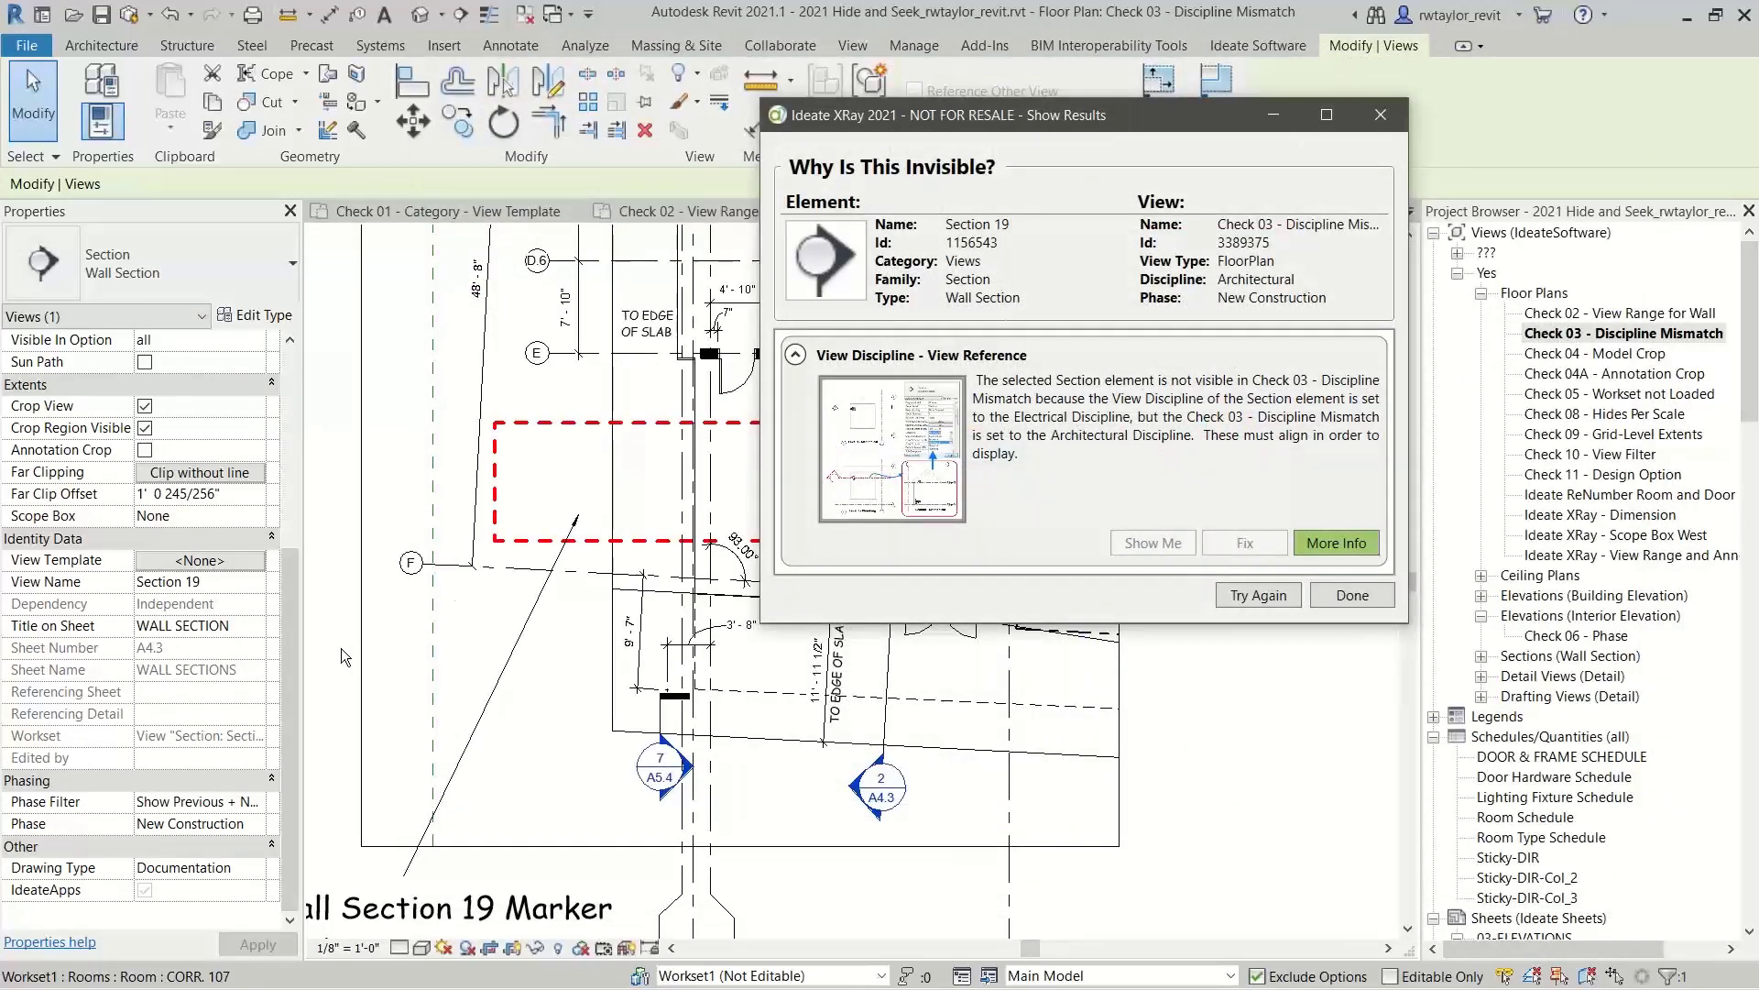
# Set the Discipline of the Check 03 - Discipline Mismatch floor plan to Electrical and apply it.
pyautogui.click(341, 649)
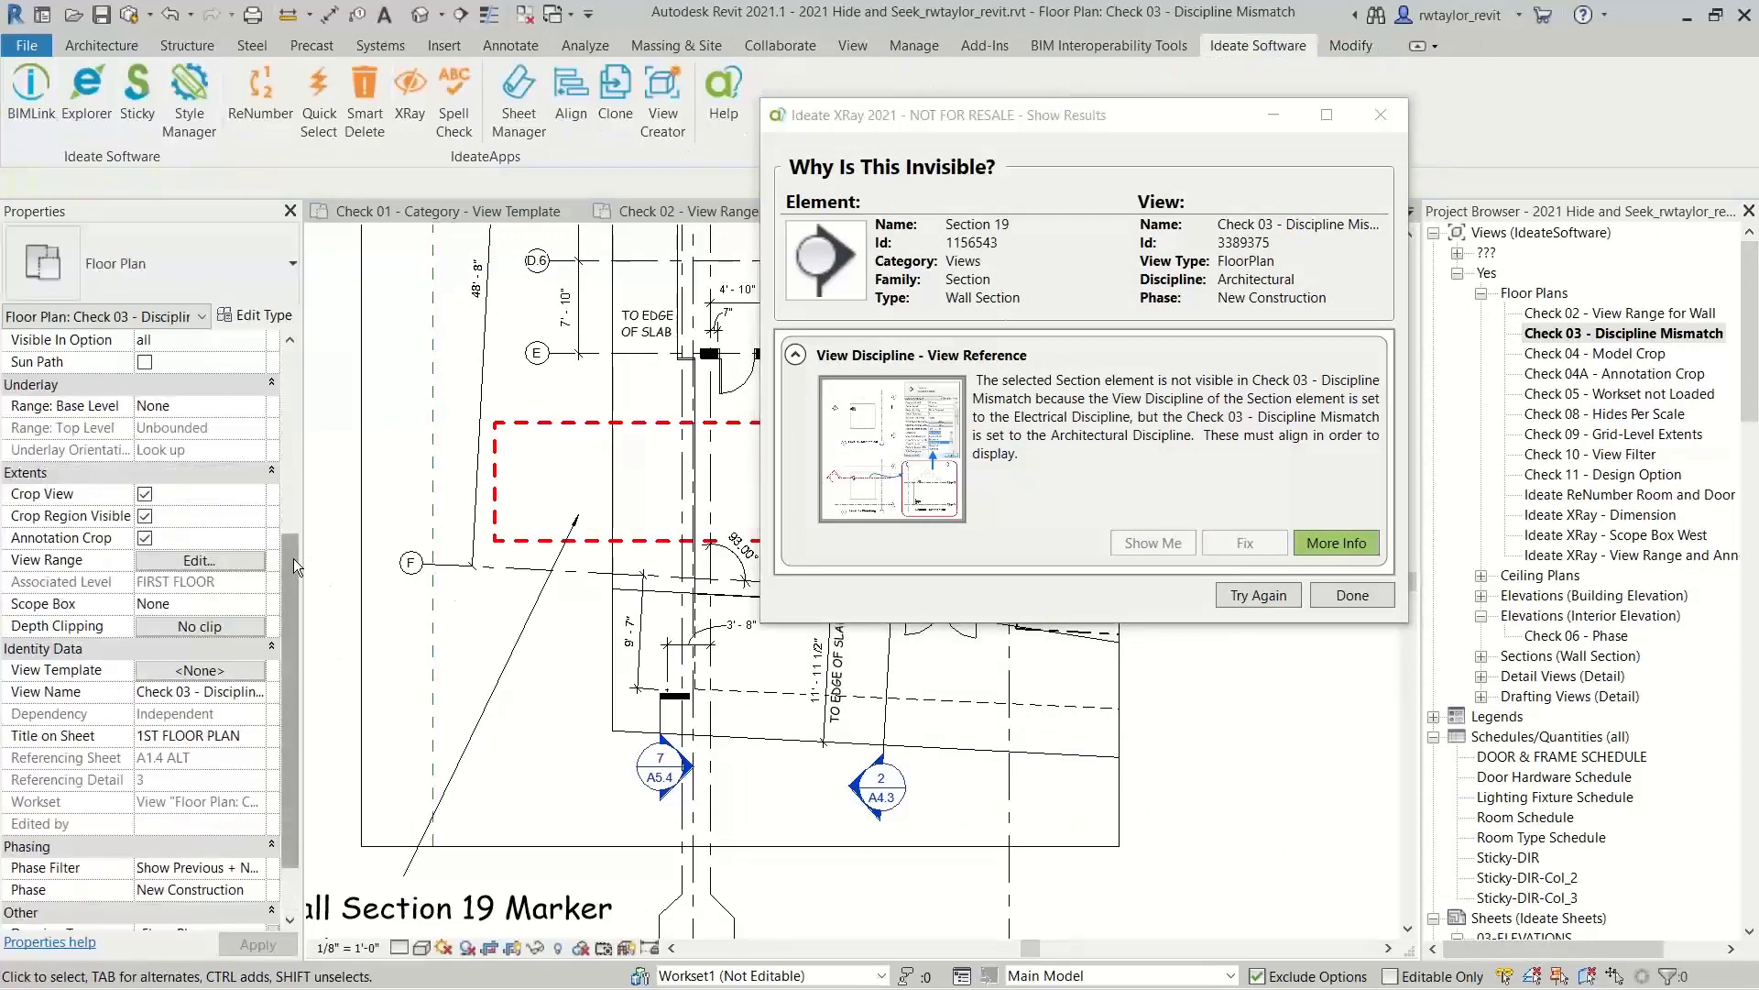
pyautogui.moveTo(294, 558); pyautogui.dragTo(289, 588)
pyautogui.scroll(6, 286, 598)
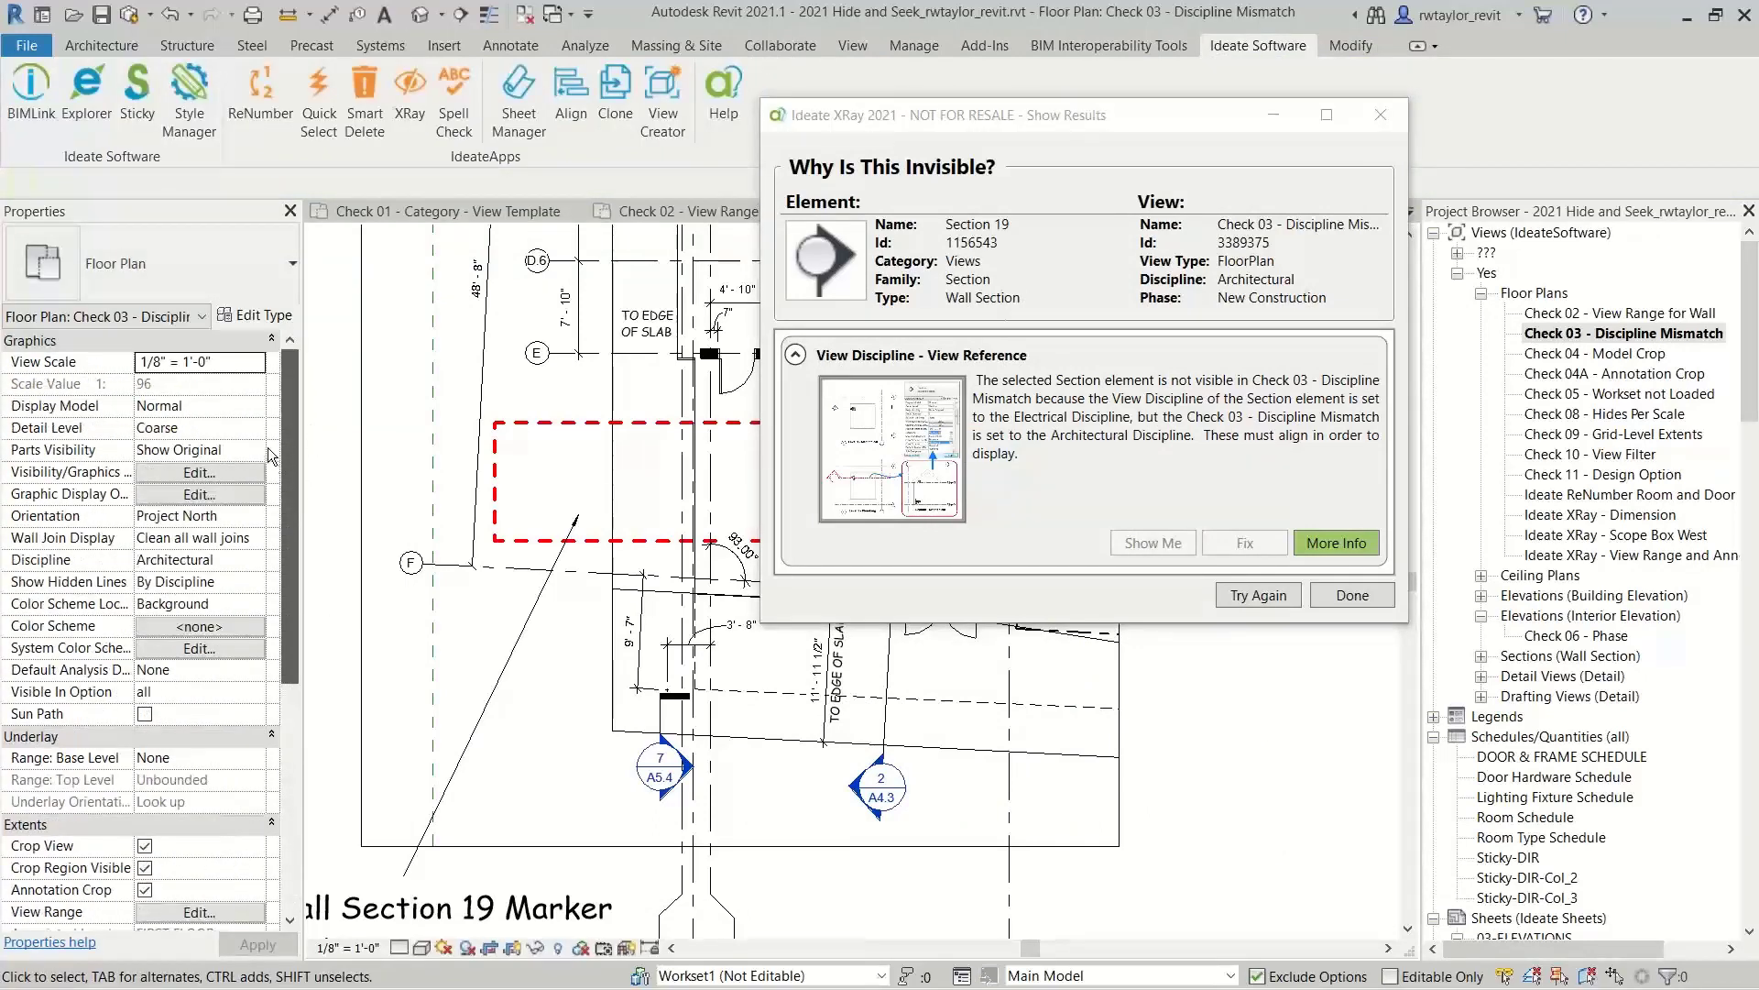
pyautogui.click(242, 558)
pyautogui.click(256, 560)
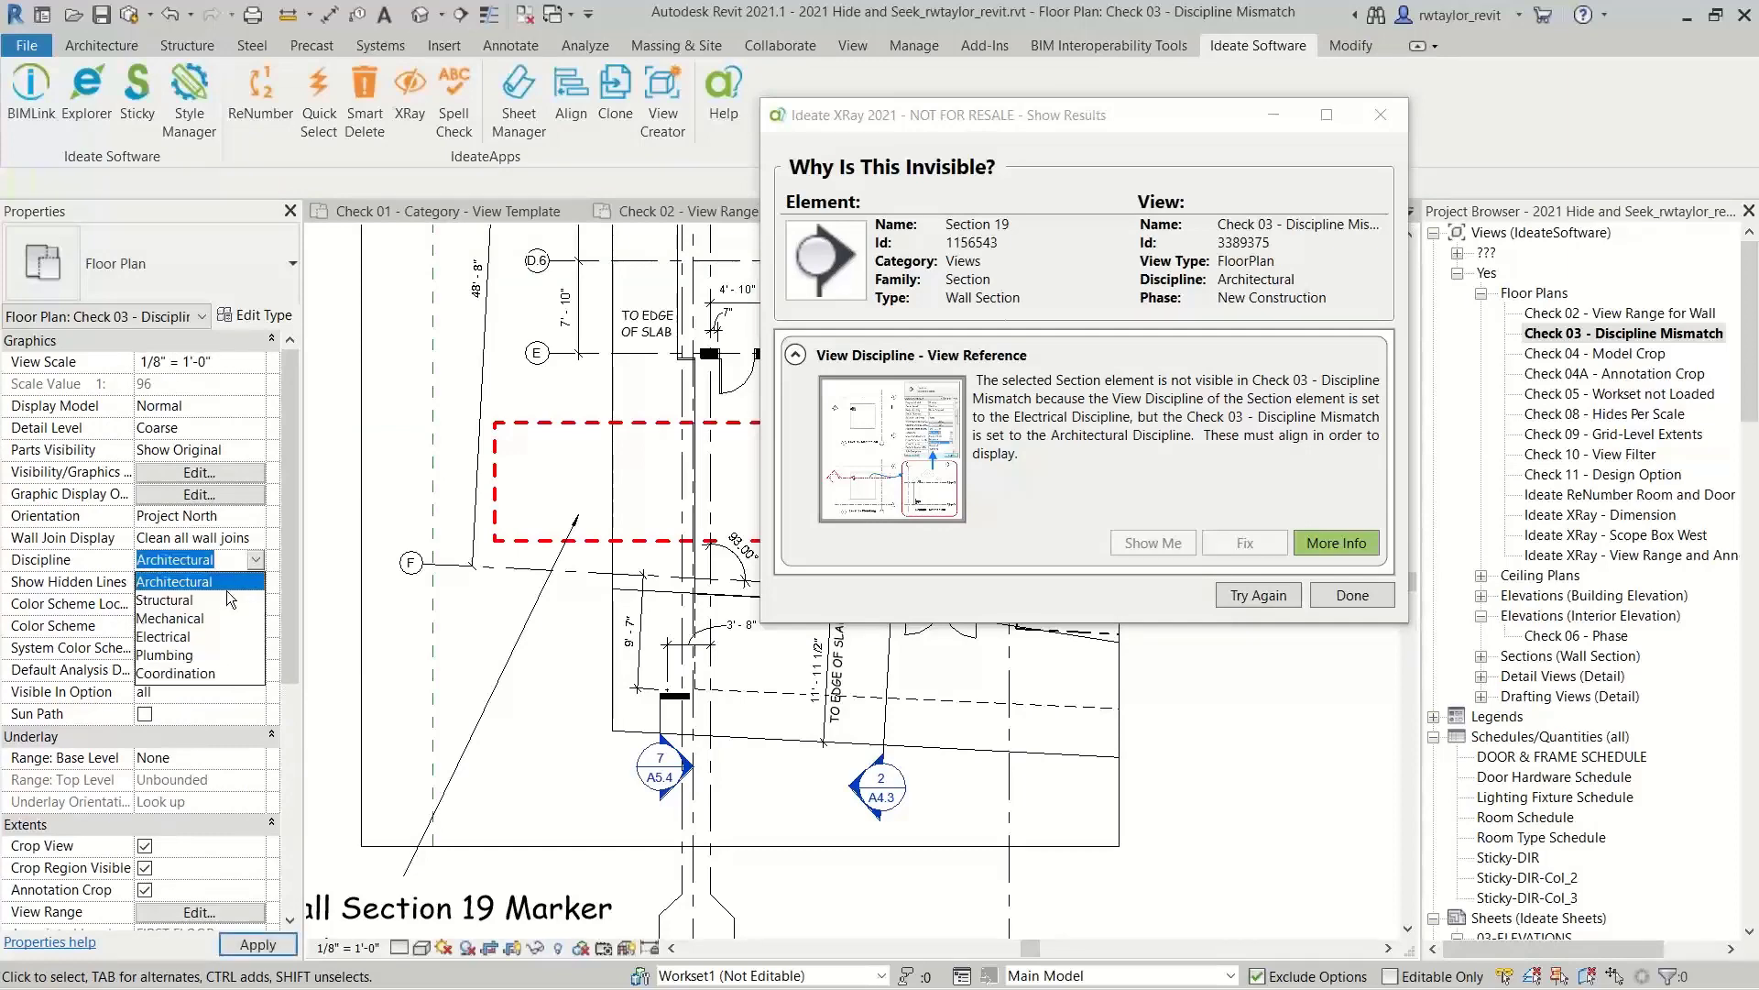
pyautogui.click(198, 637)
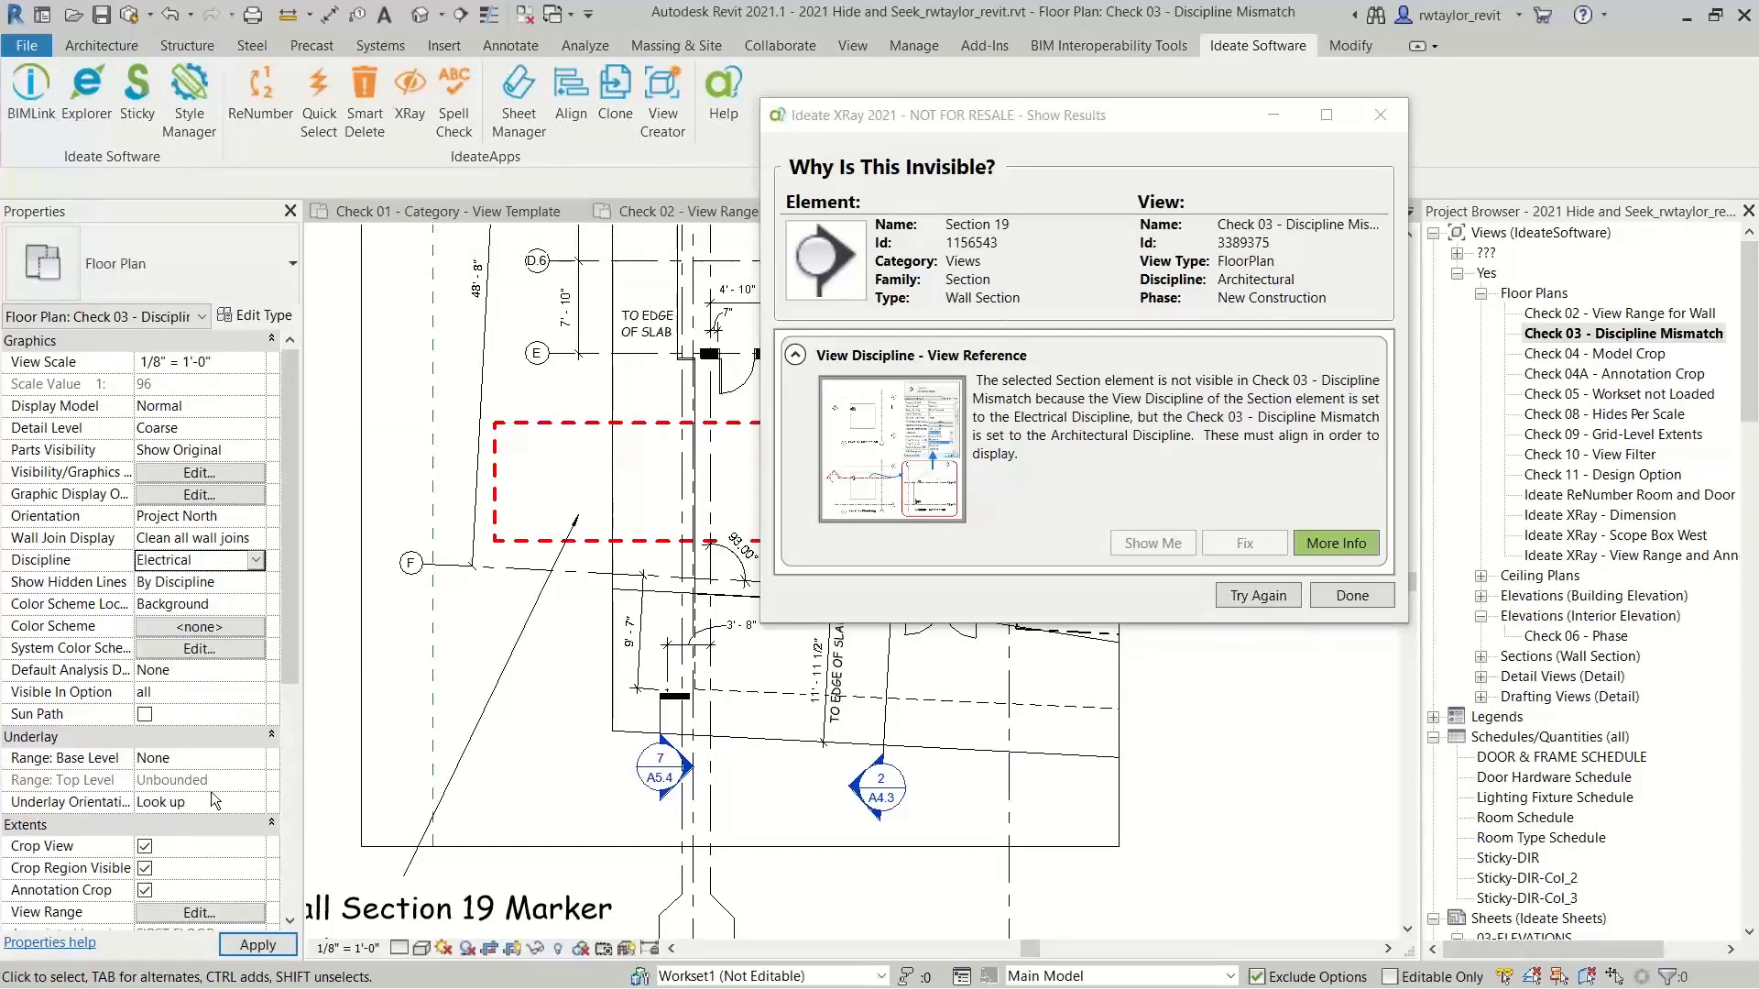
pyautogui.click(254, 944)
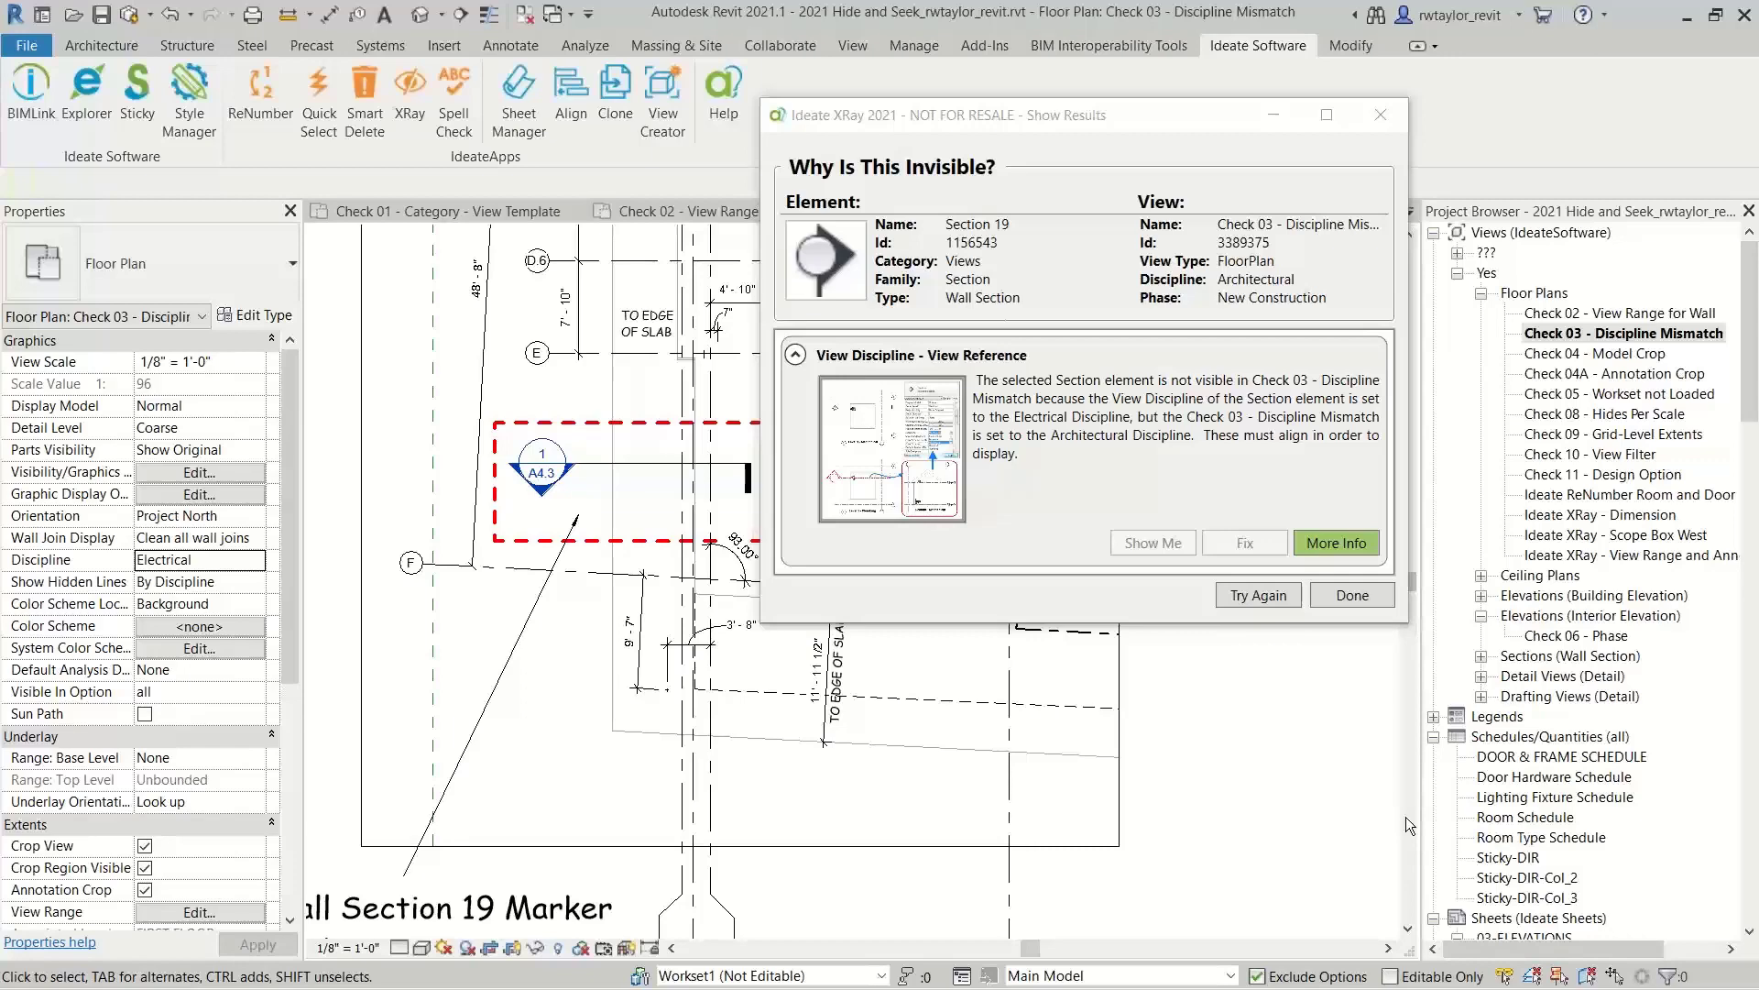
# Open the Check 04 - Model Crop floor plan and start a new XRay wizard search using Ideate QuickSelect or other selection methods.
pyautogui.doubleClick(1604, 358)
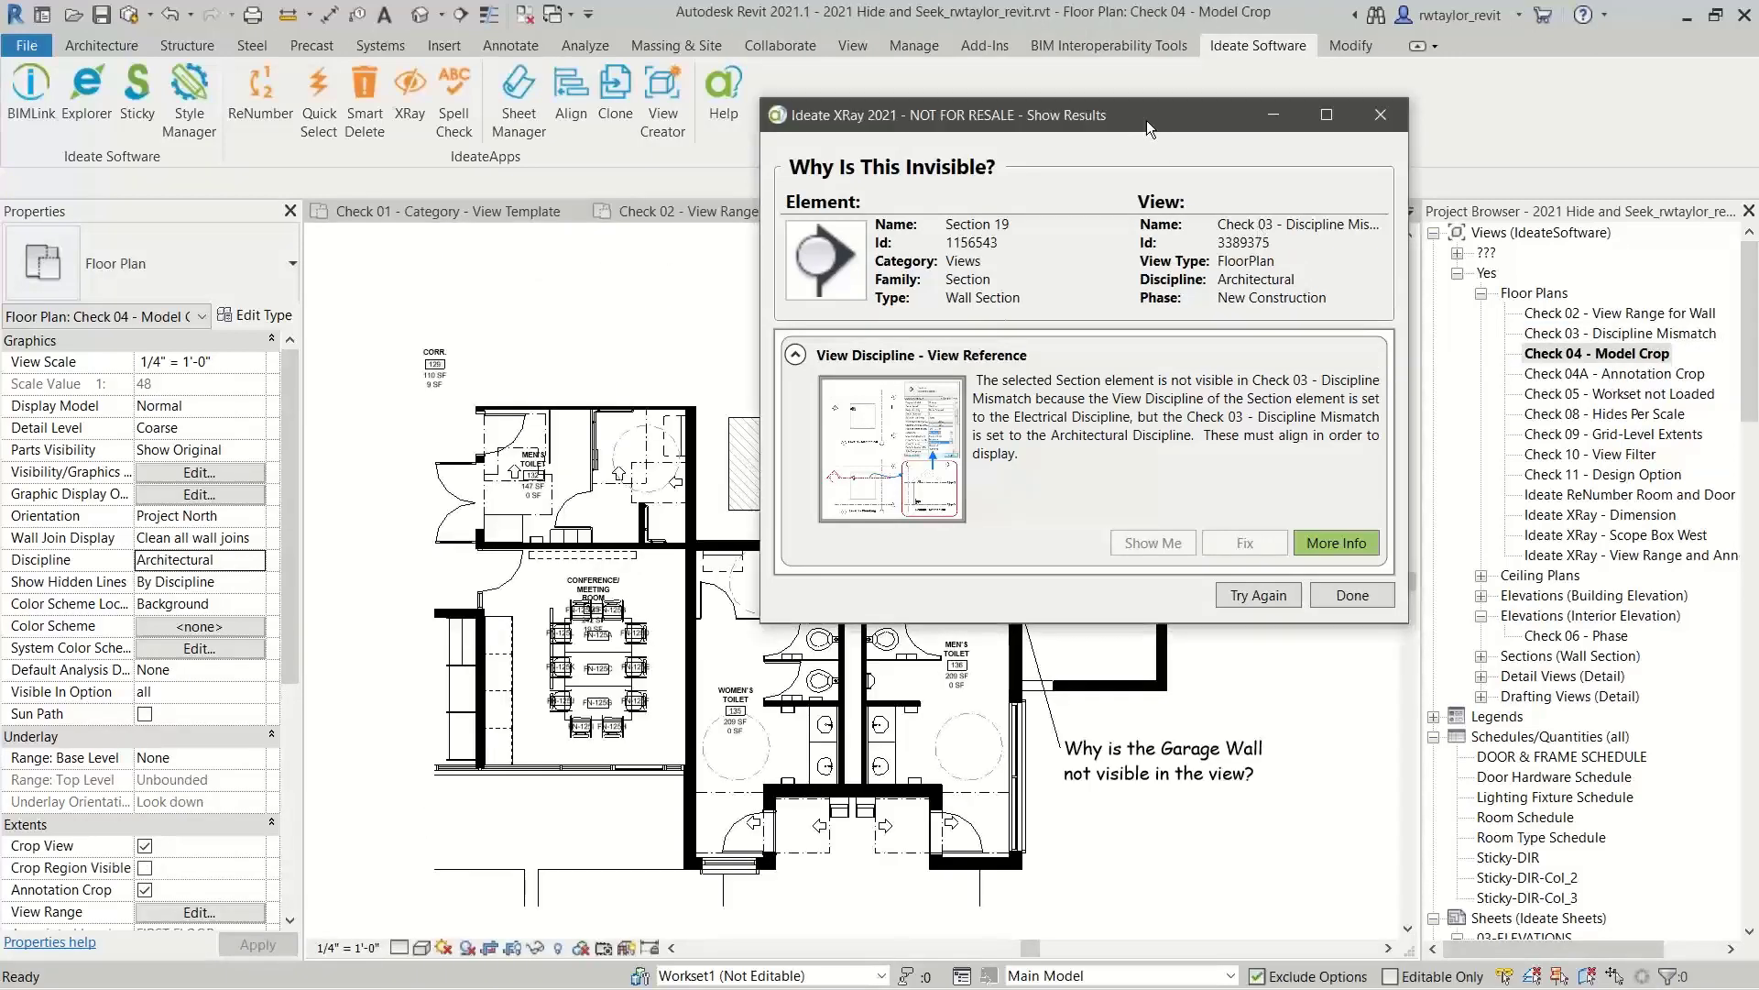
pyautogui.moveTo(1146, 119); pyautogui.dragTo(1384, 187)
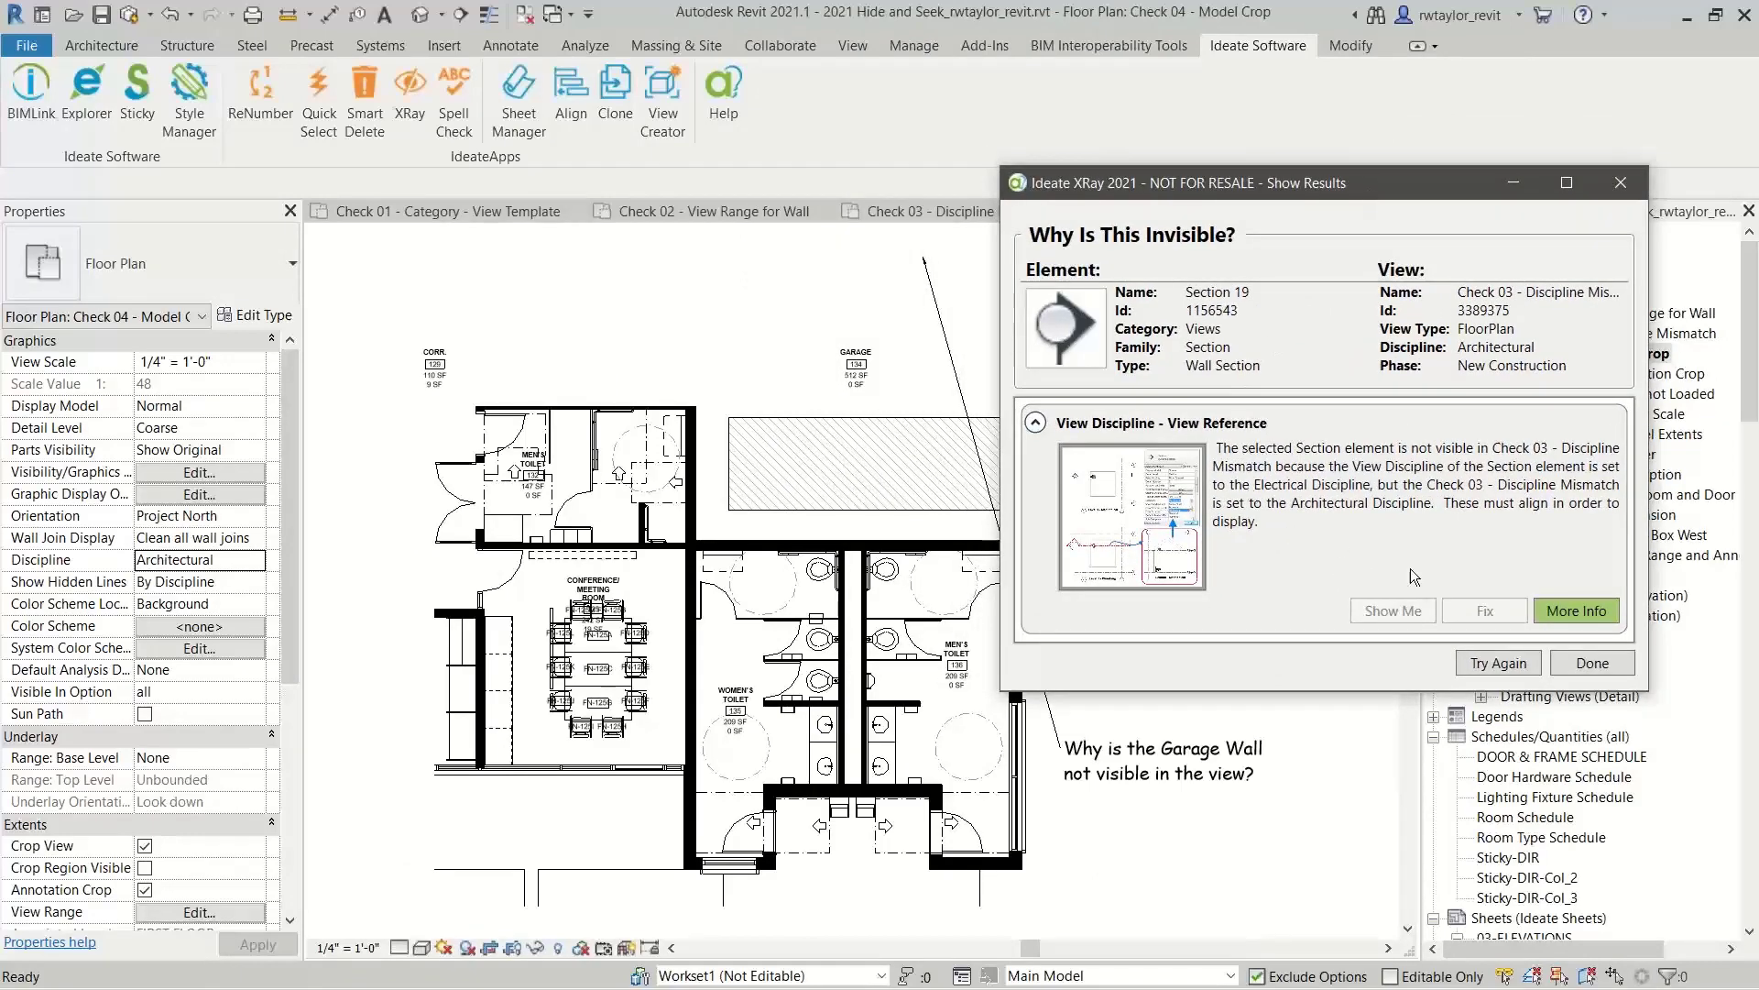
pyautogui.click(1494, 665)
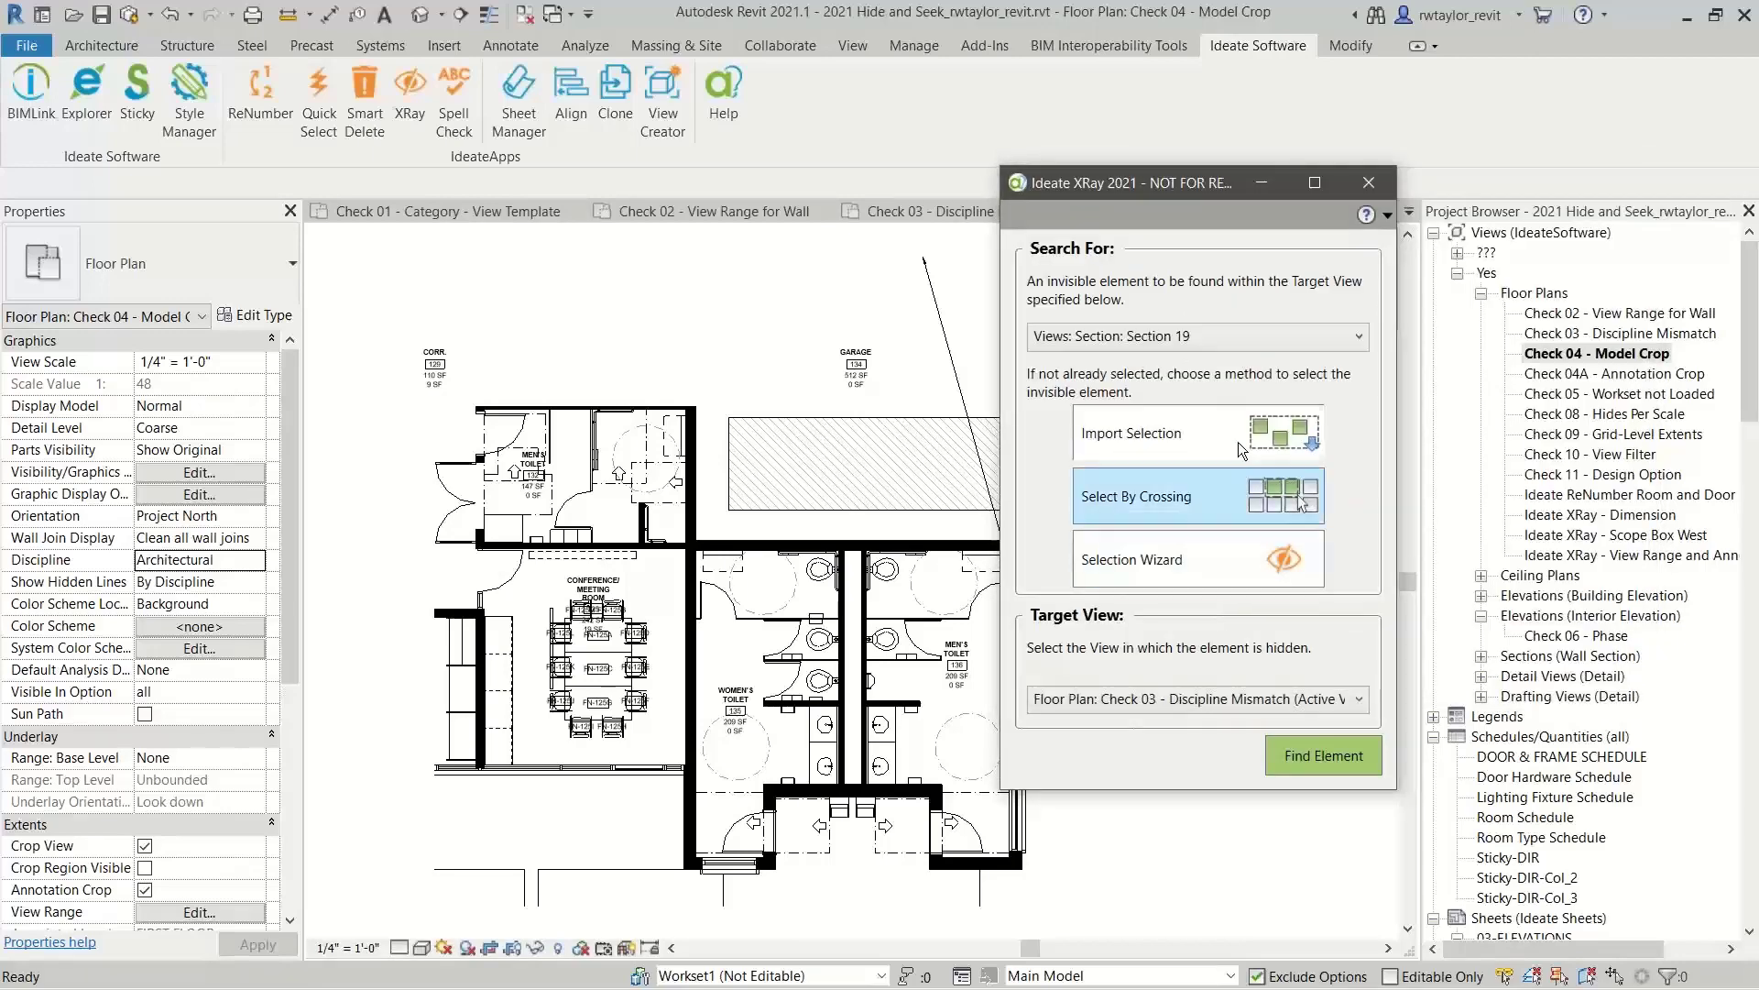
pyautogui.click(1222, 574)
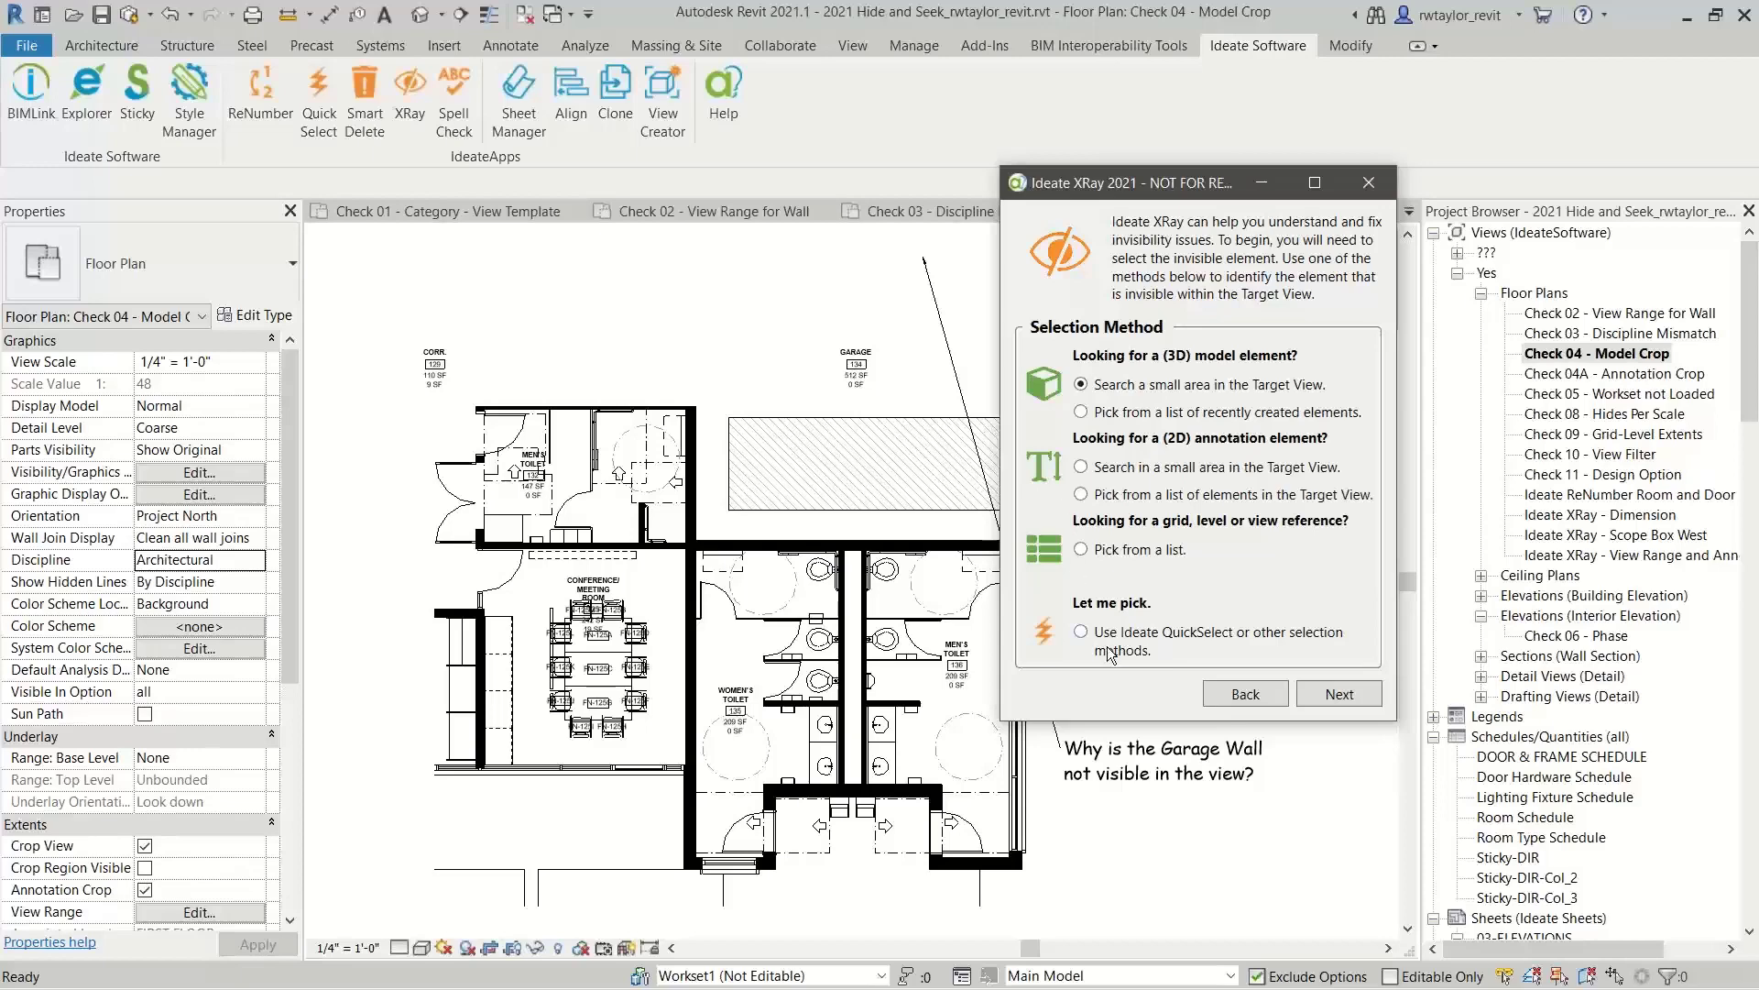
pyautogui.click(1080, 632)
pyautogui.click(1333, 698)
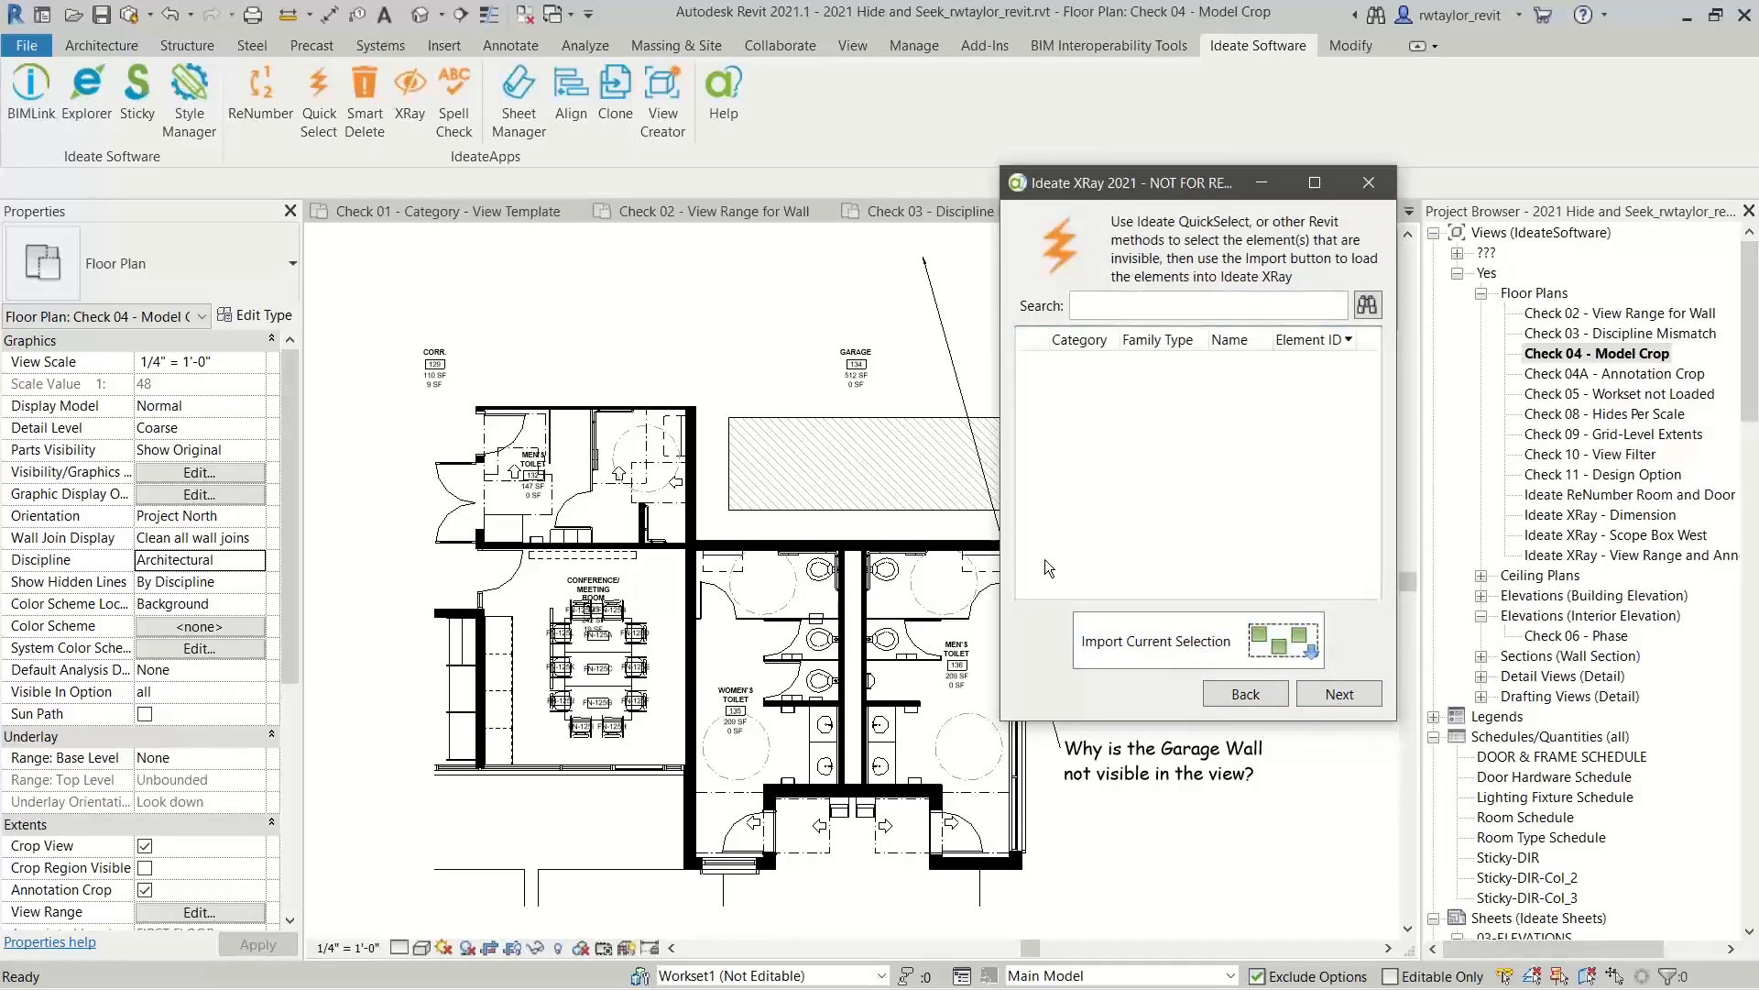
# Launch Ideate QuickSelect beside the XRay window and search the entire project for "garage".
pyautogui.click(309, 111)
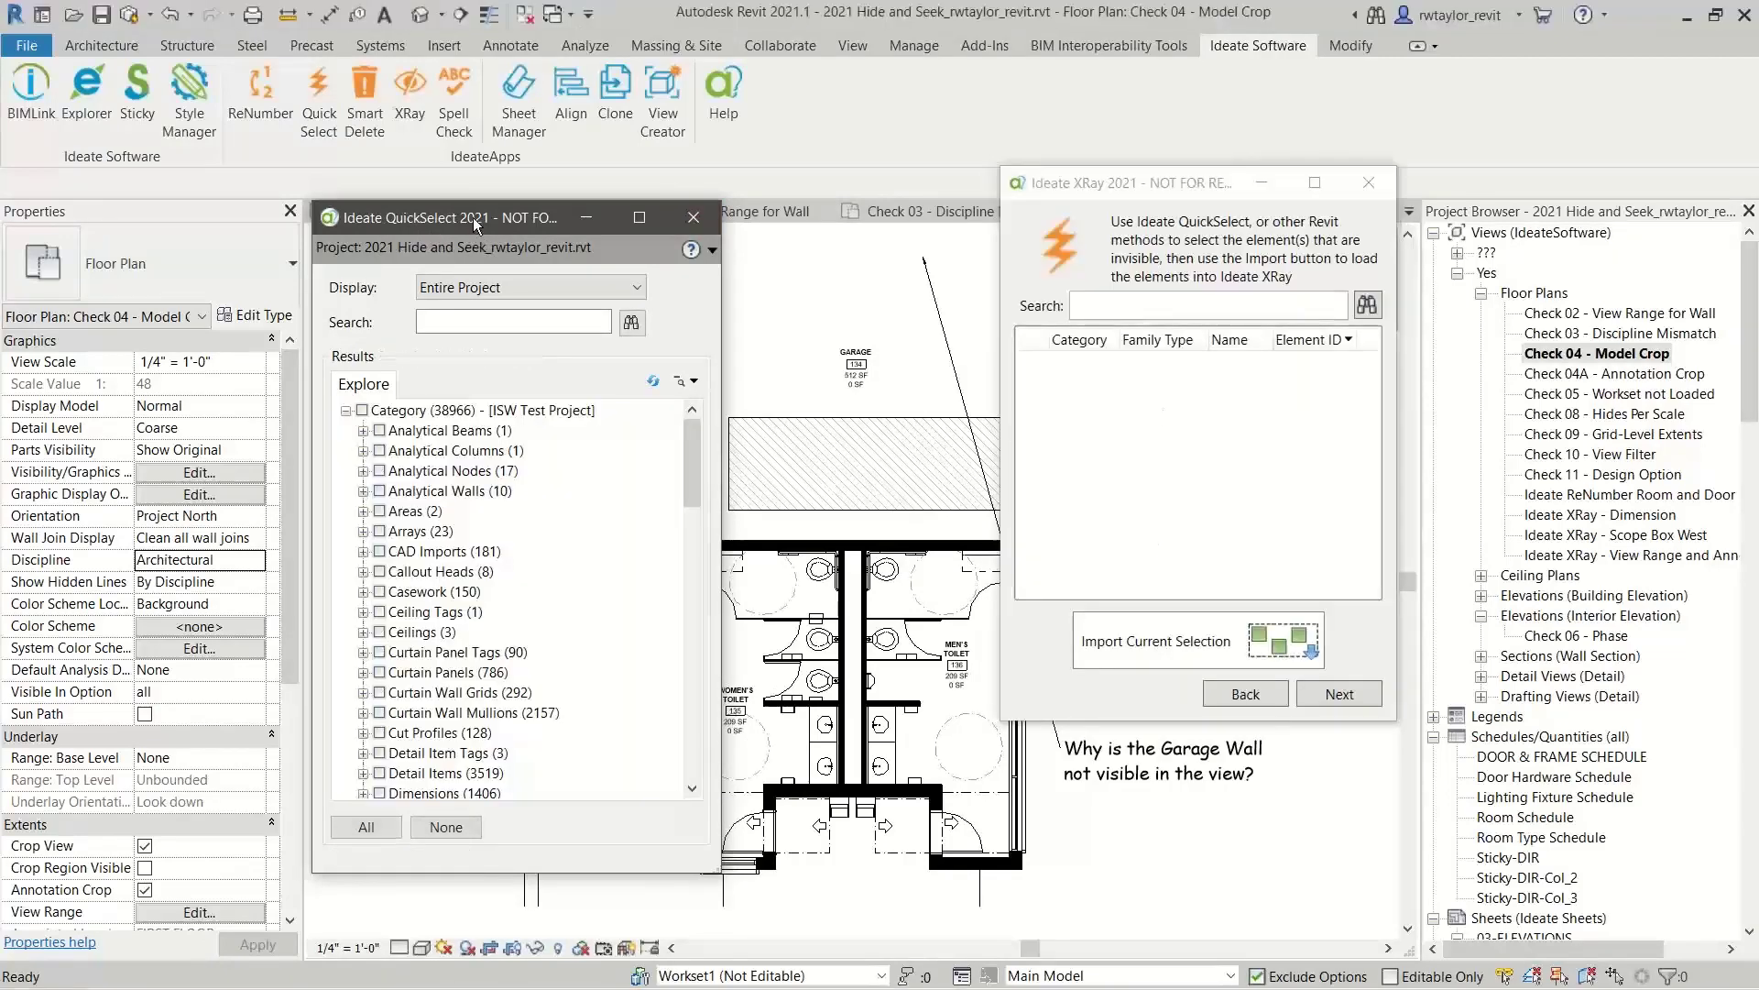
pyautogui.moveTo(474, 223); pyautogui.dragTo(685, 173)
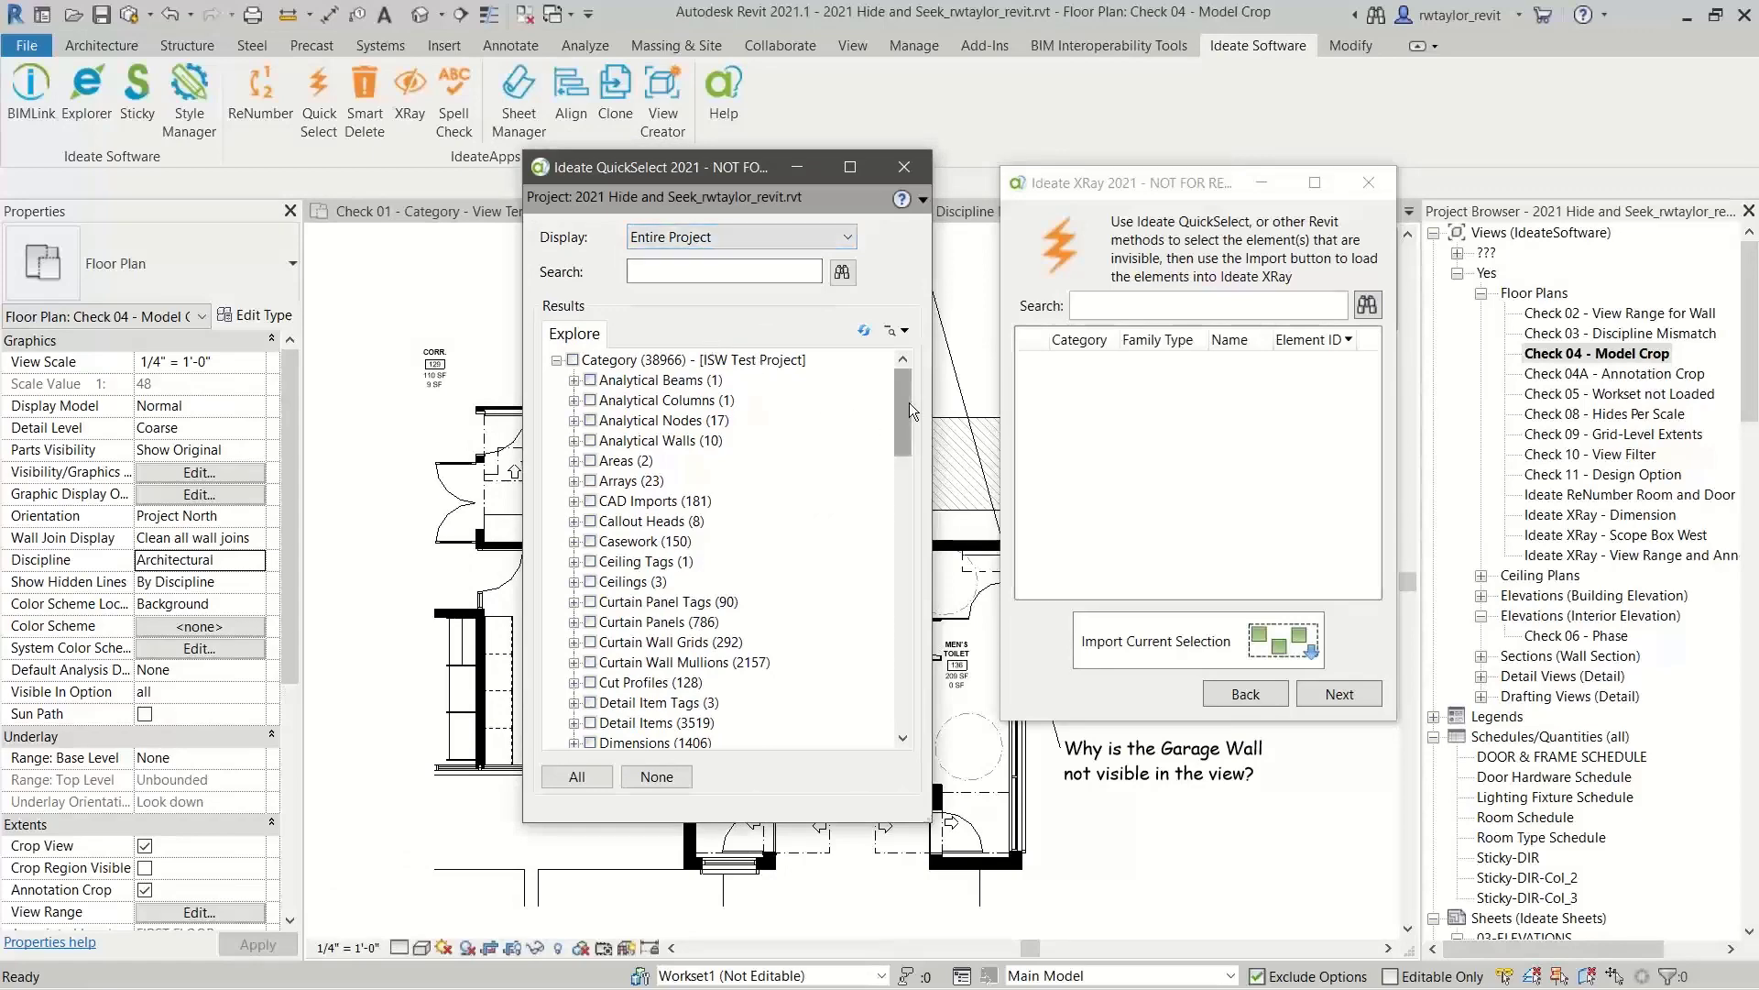
pyautogui.moveTo(910, 403); pyautogui.dragTo(864, 408)
pyautogui.click(641, 272)
pyautogui.write('g')
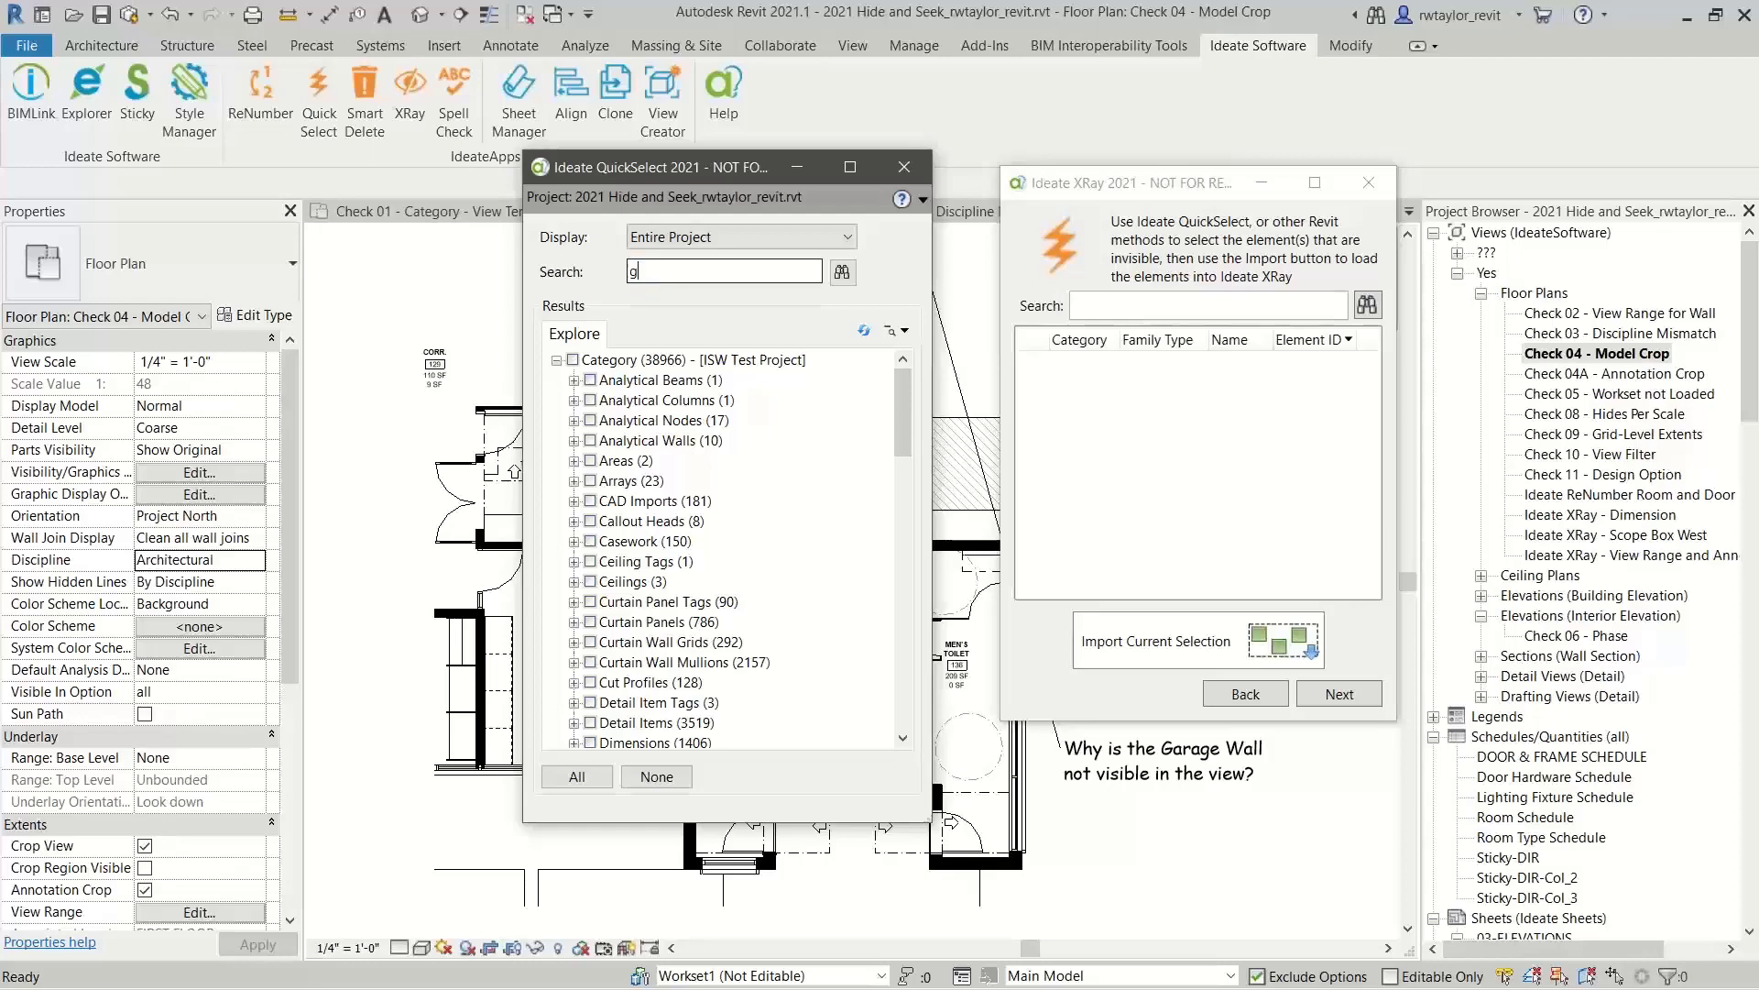
pyautogui.write('arage')
pyautogui.click(842, 272)
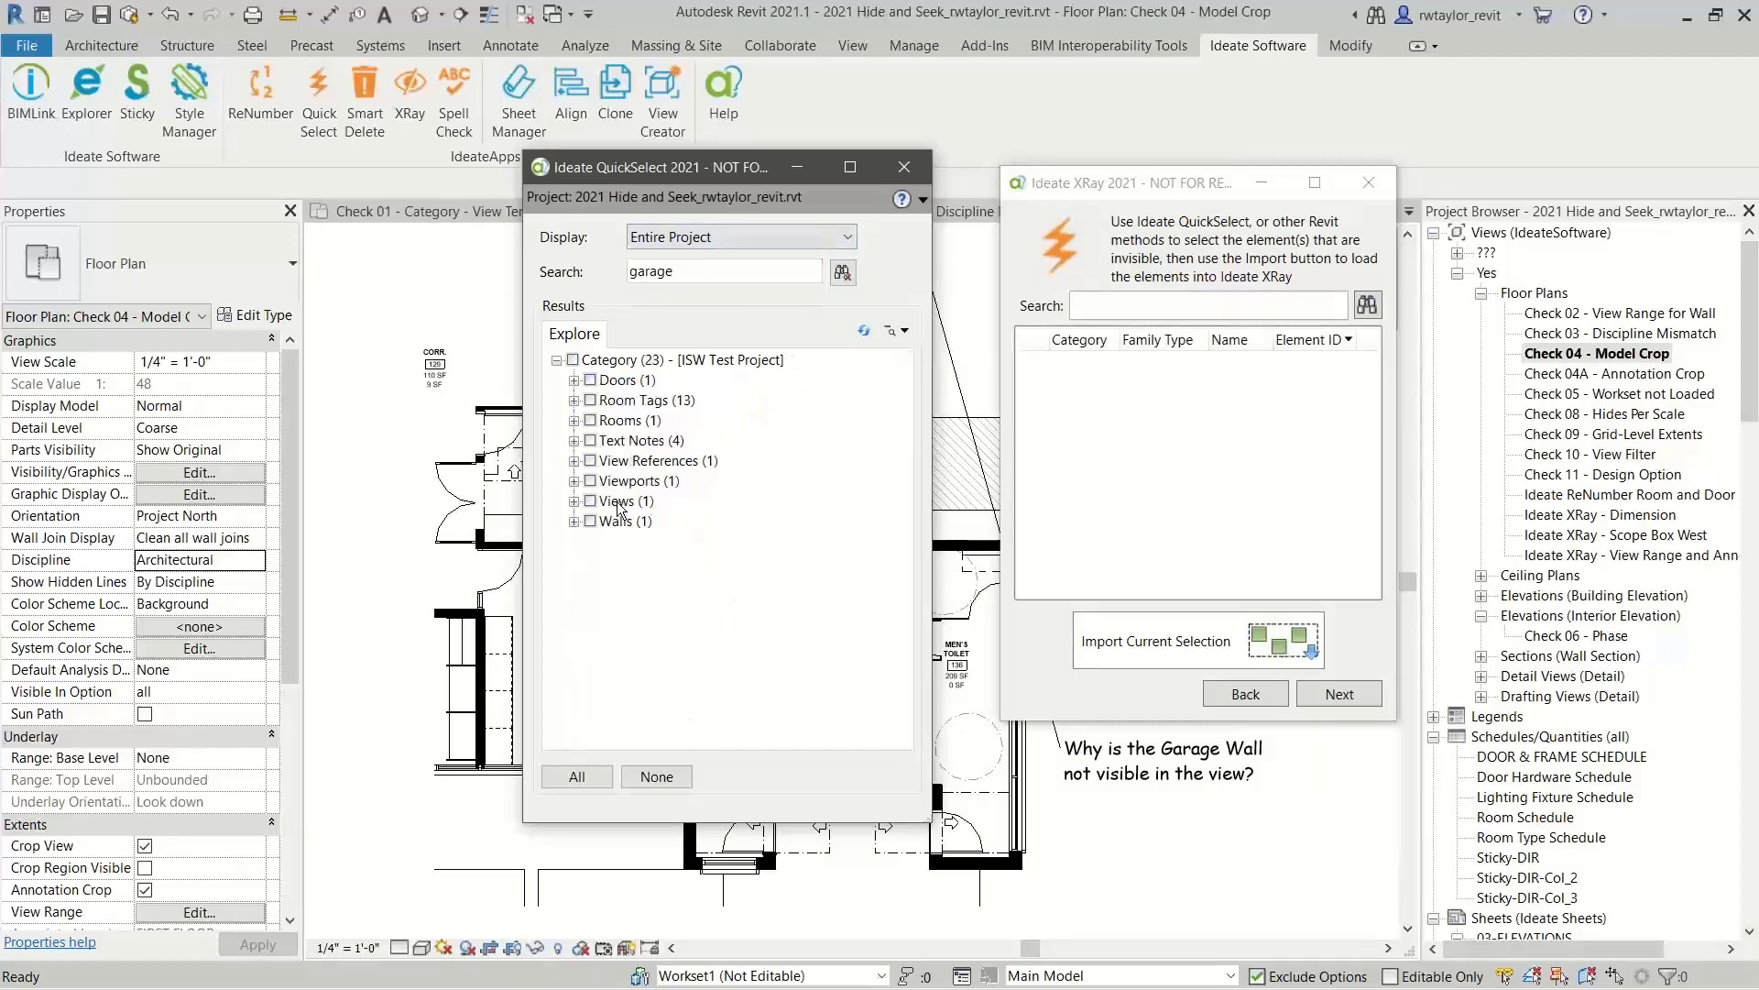
# Select the Exterior Garage Wall instance under Walls, import the selection into XRay and mark it as the invisible element.
pyautogui.click(575, 522)
pyautogui.click(592, 542)
pyautogui.click(609, 561)
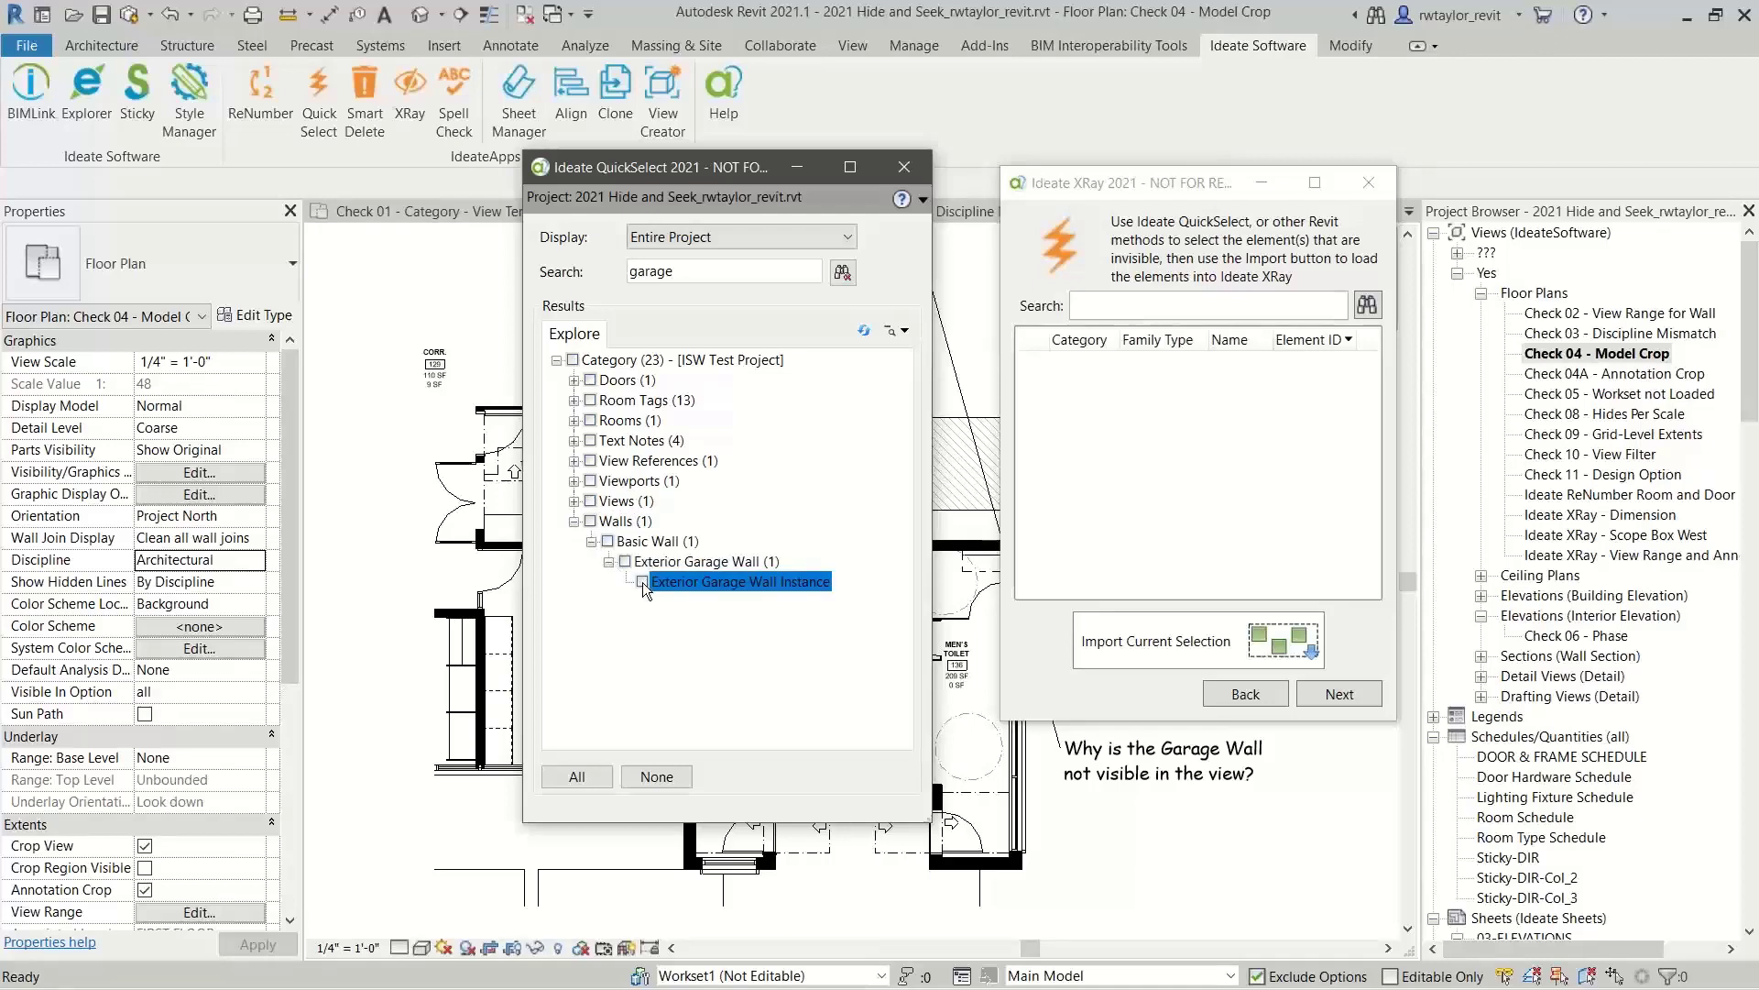
pyautogui.click(642, 582)
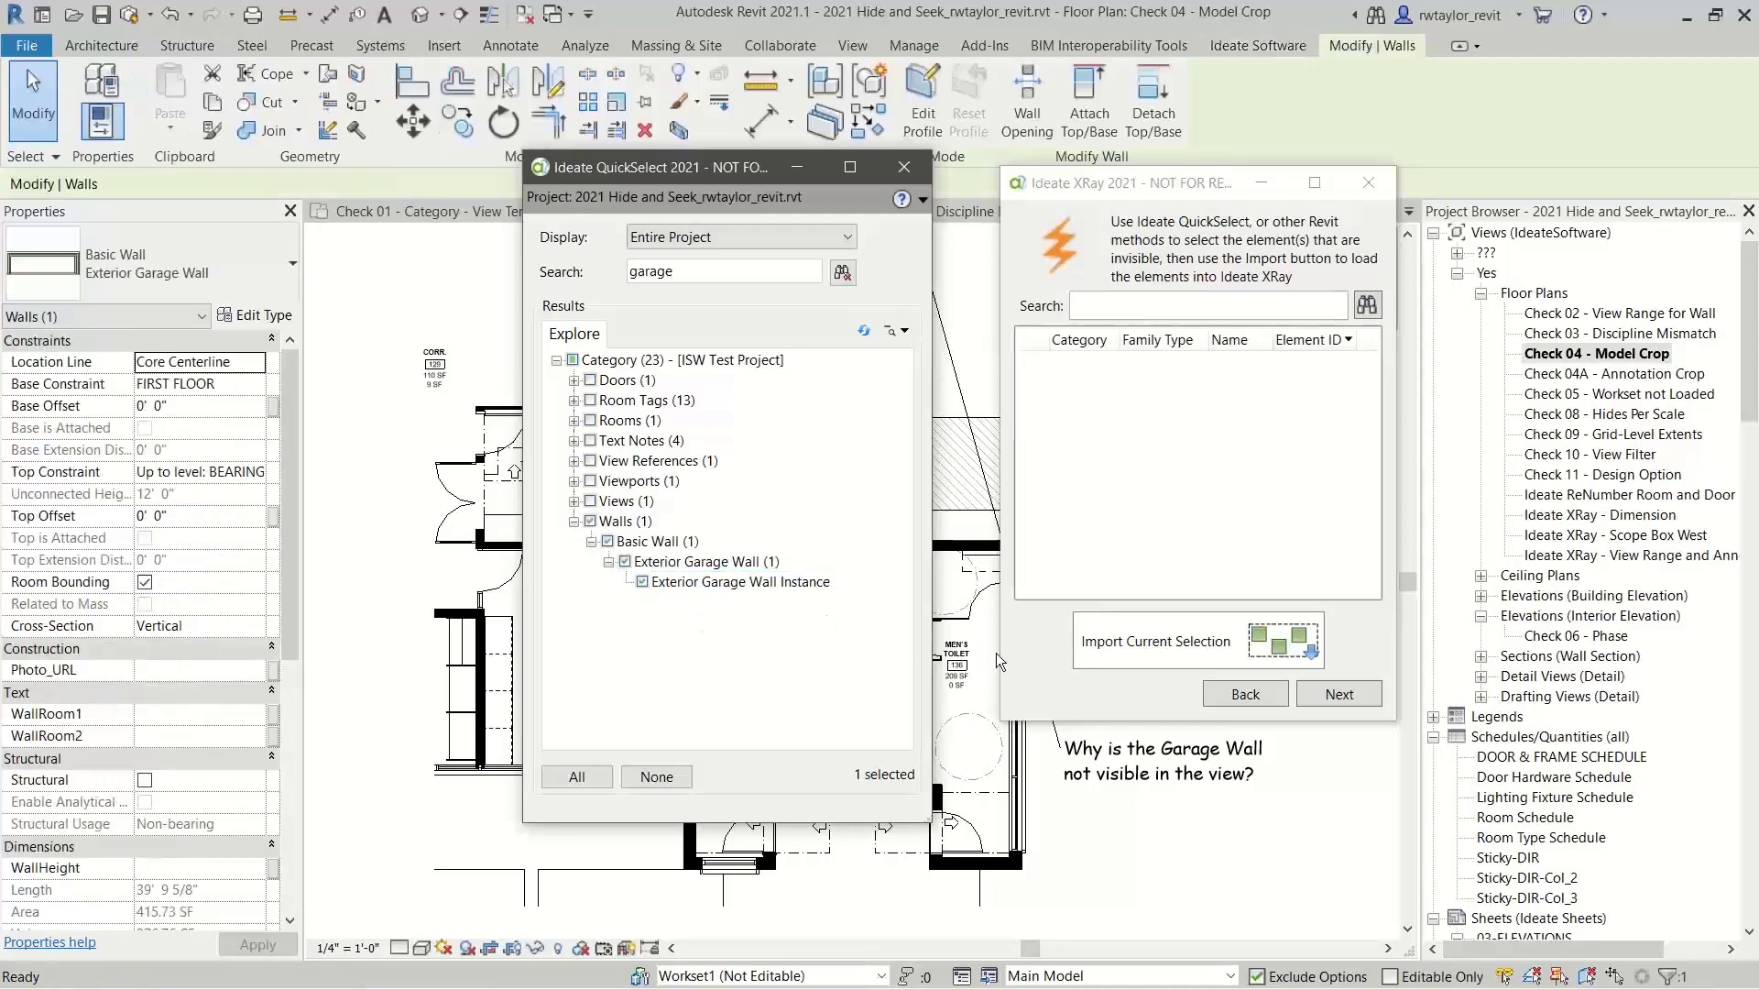
pyautogui.click(1130, 650)
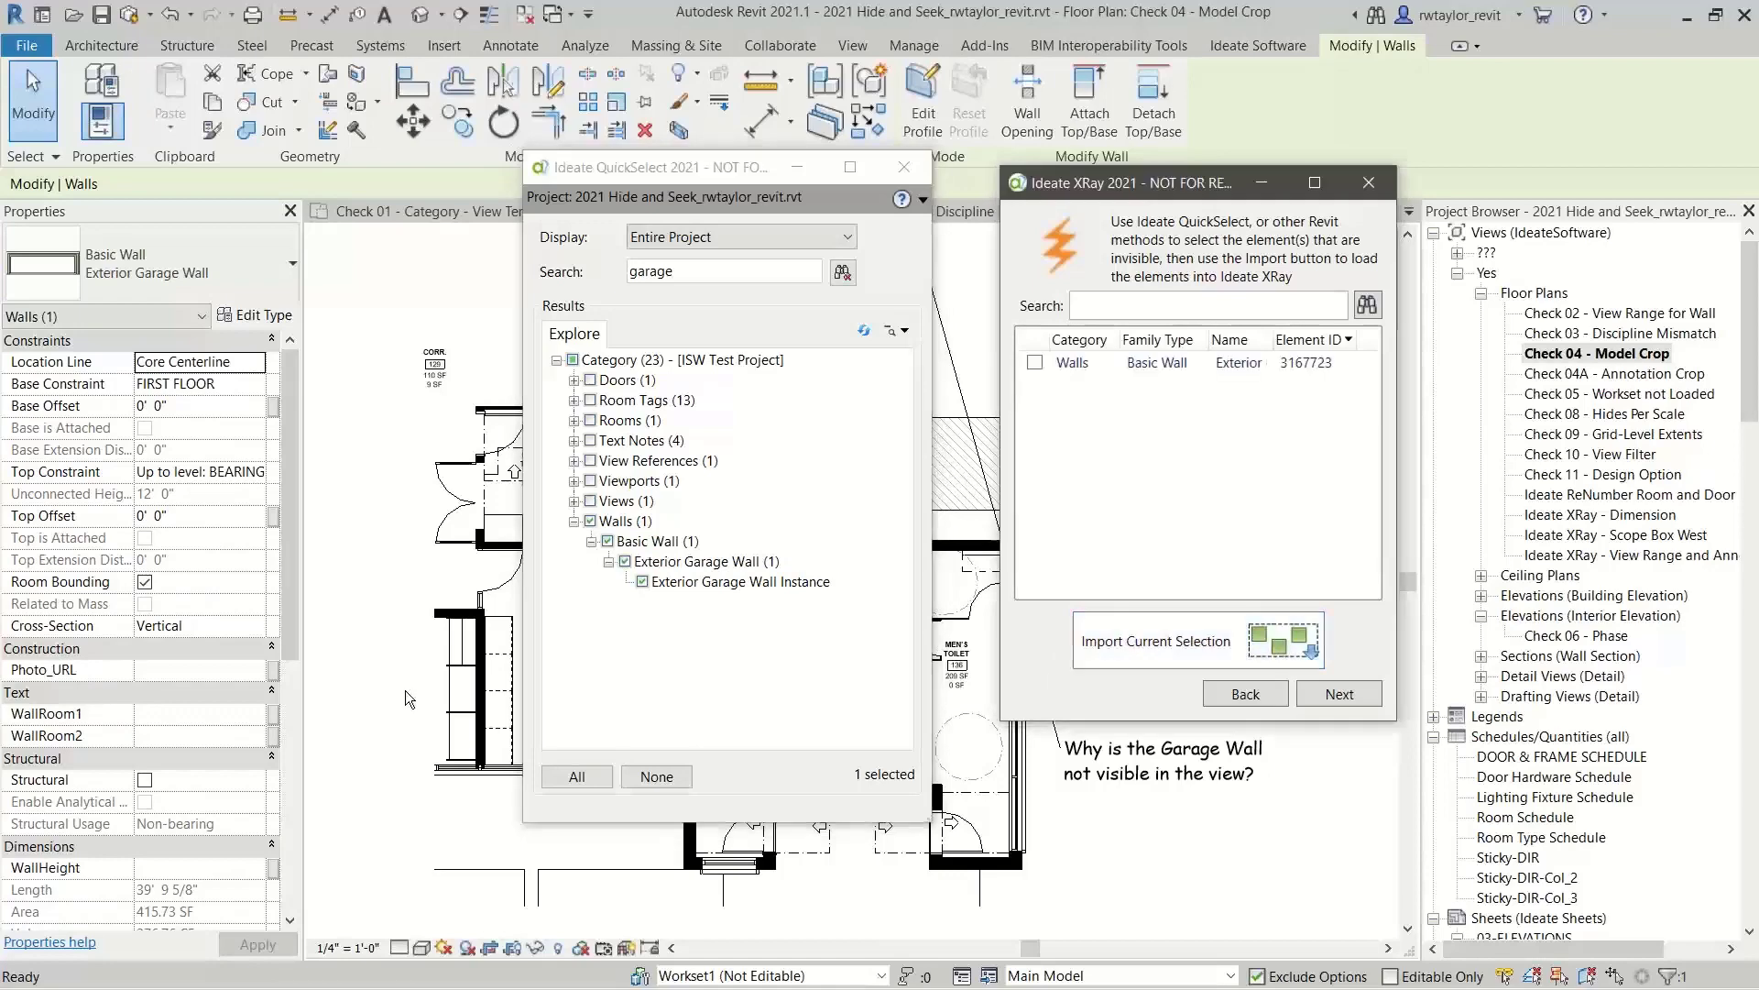
pyautogui.click(1035, 363)
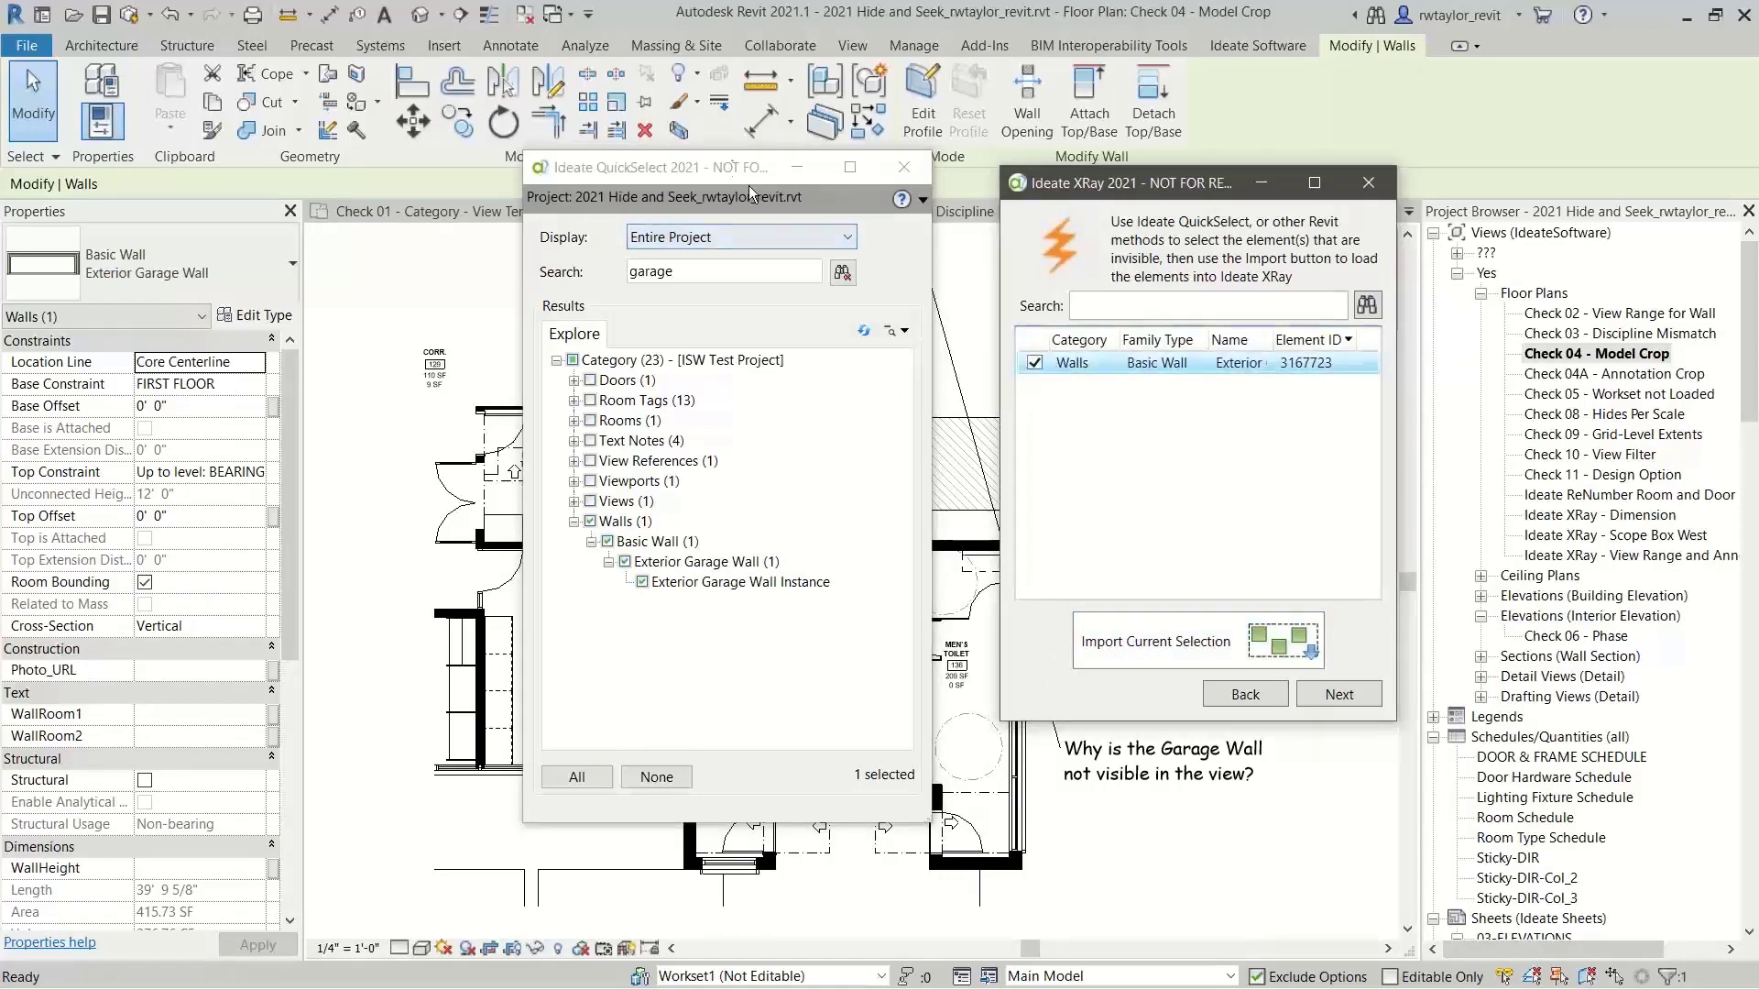
# Close QuickSelect and find the Exterior Garage Wall with Check 04 - Model Crop as the XRay target view.
pyautogui.moveTo(708, 172); pyautogui.dragTo(417, 206)
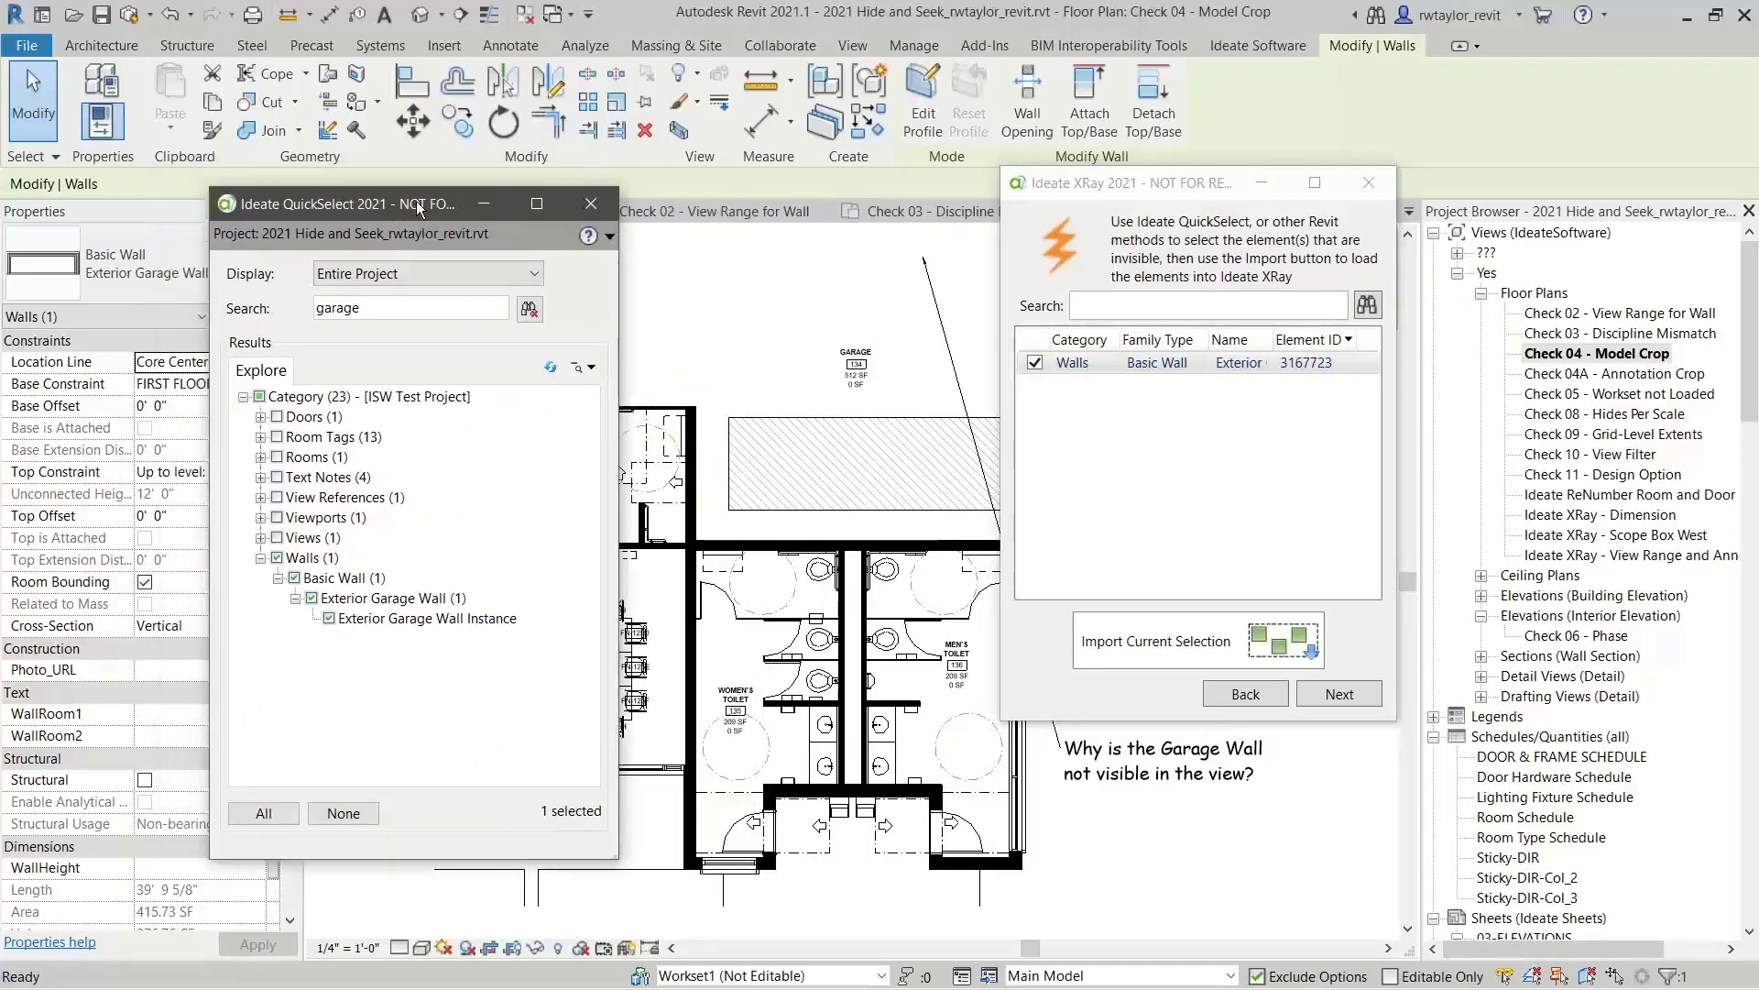
pyautogui.click(581, 205)
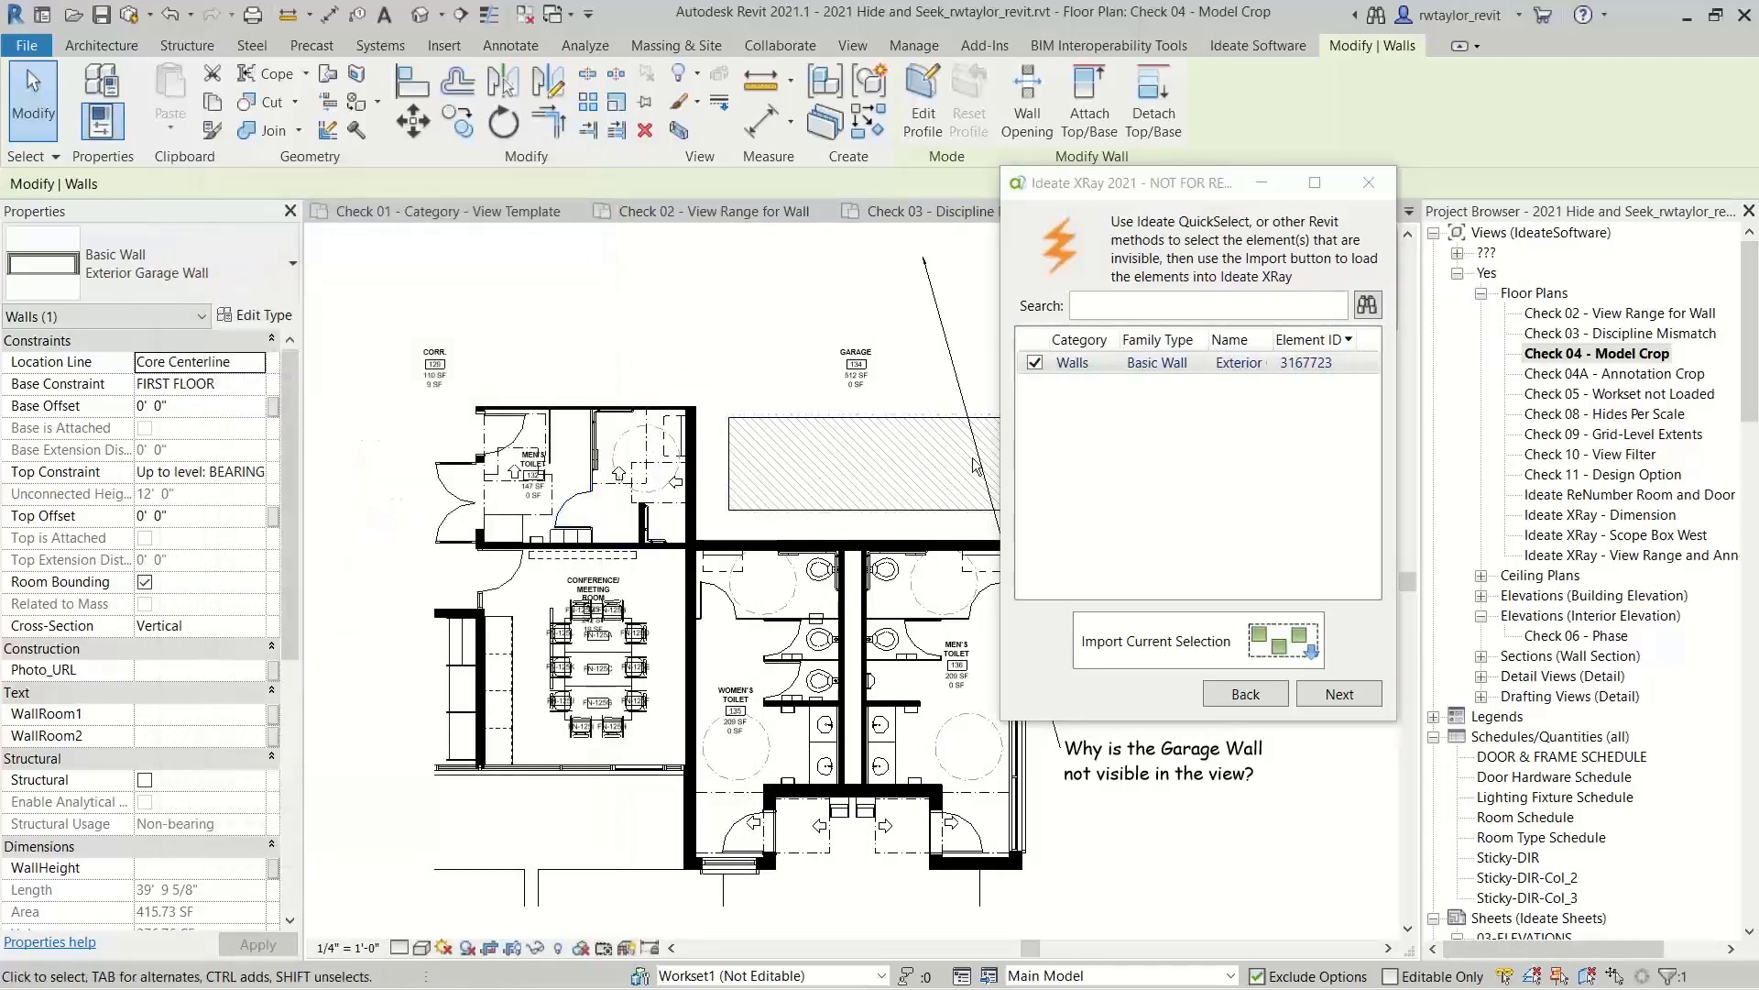
pyautogui.click(1340, 694)
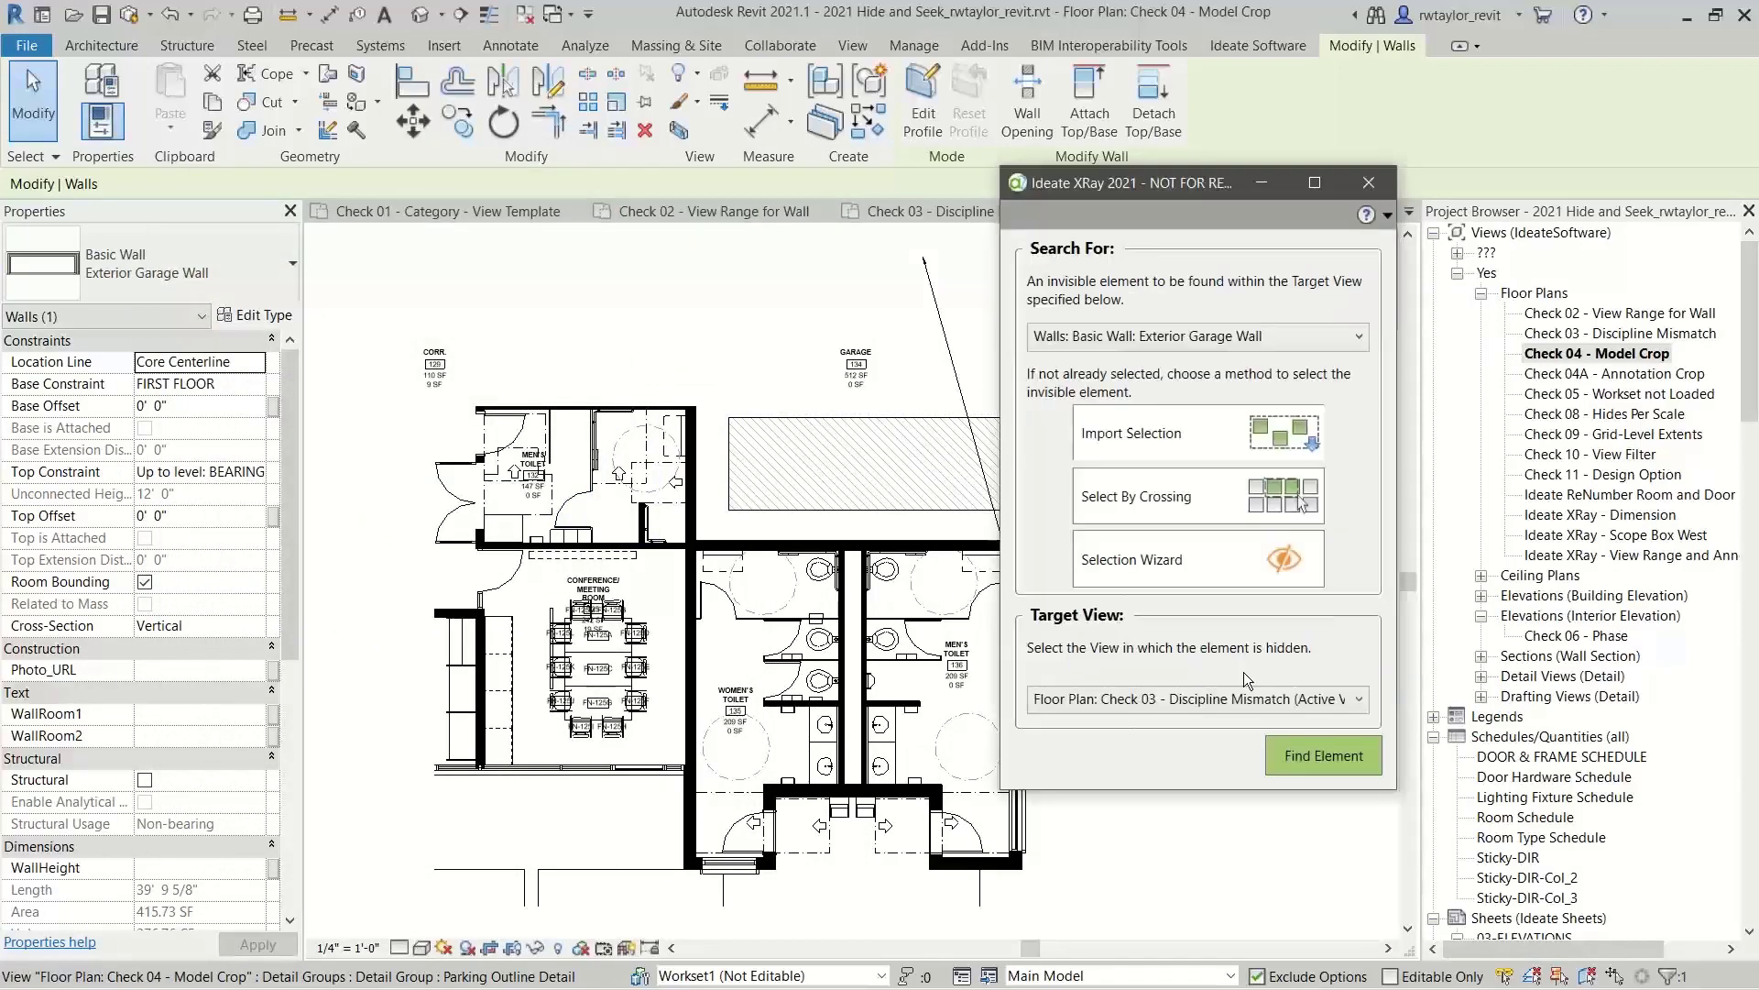
pyautogui.click(1133, 700)
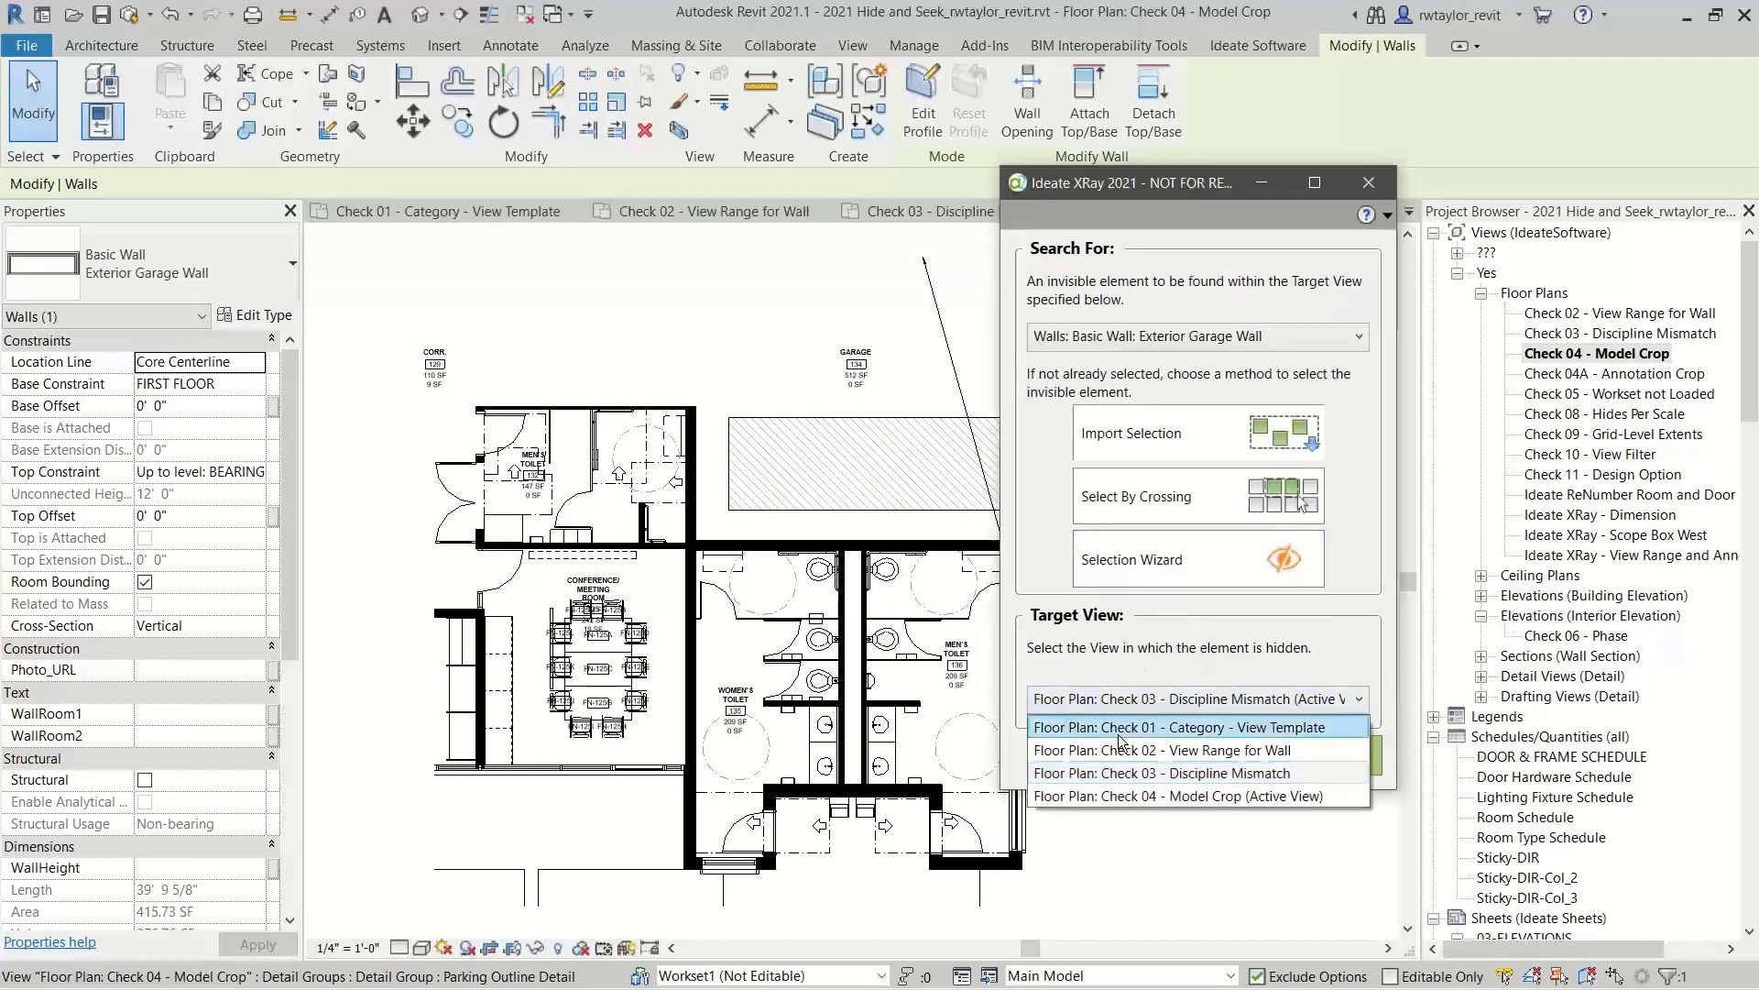
pyautogui.click(1119, 795)
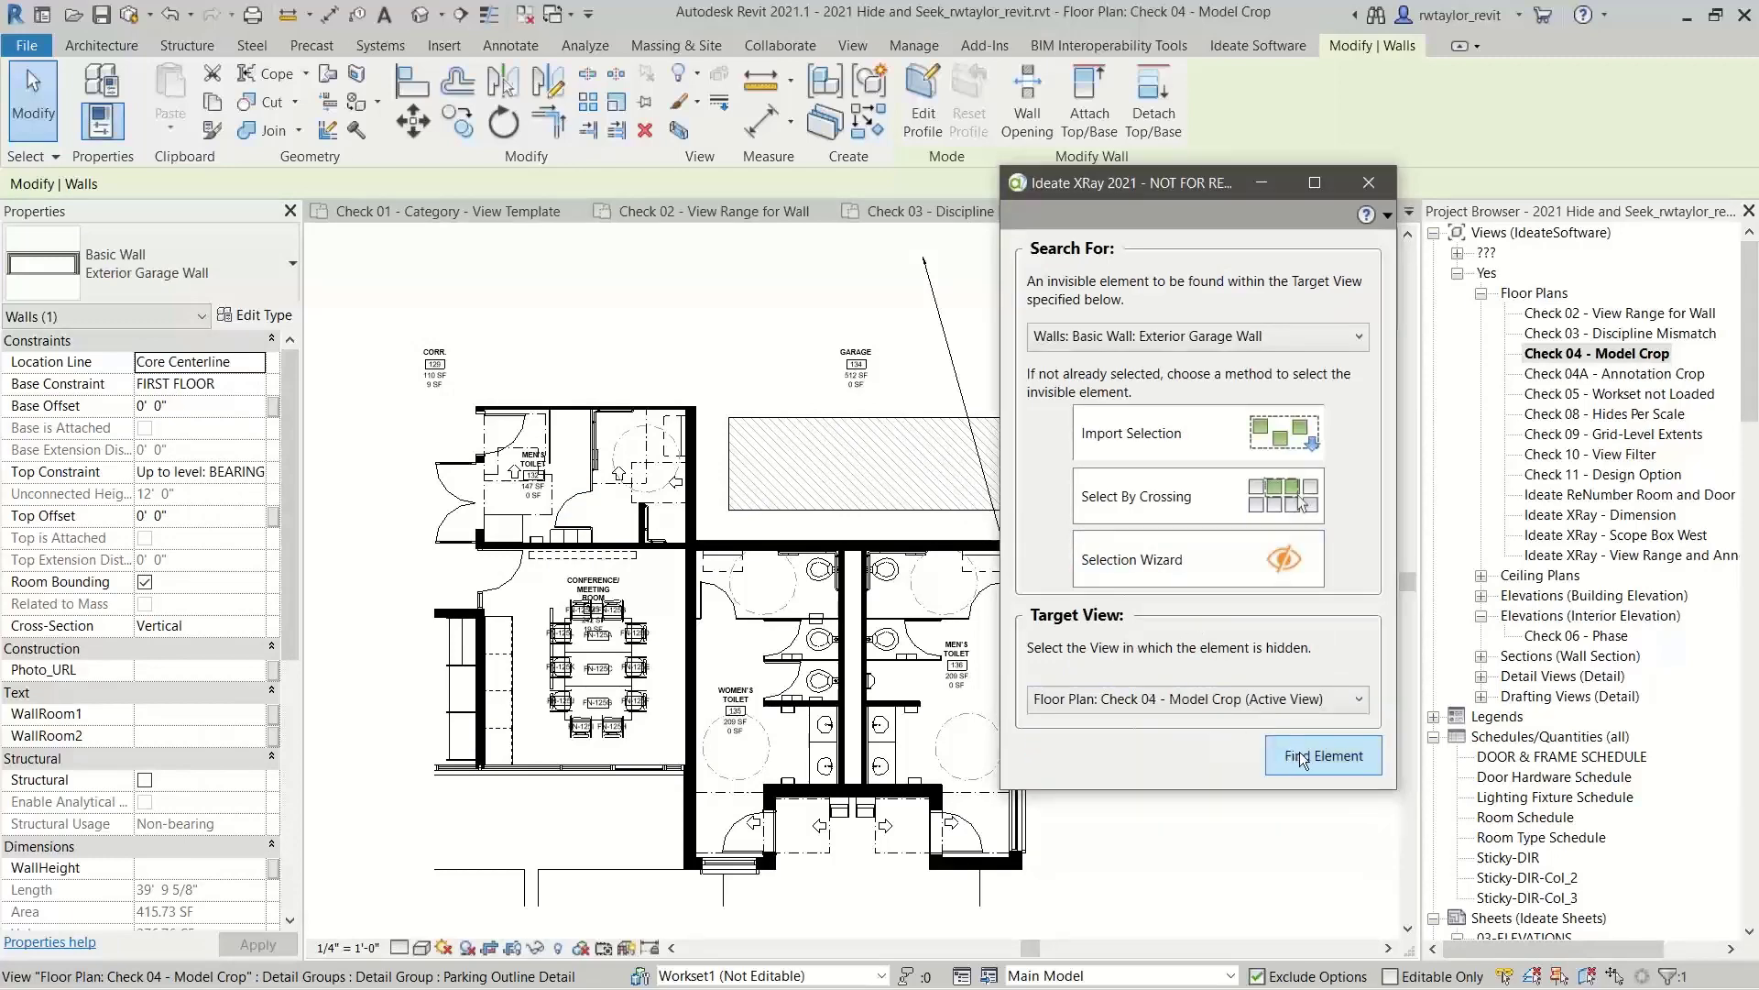
pyautogui.click(1301, 761)
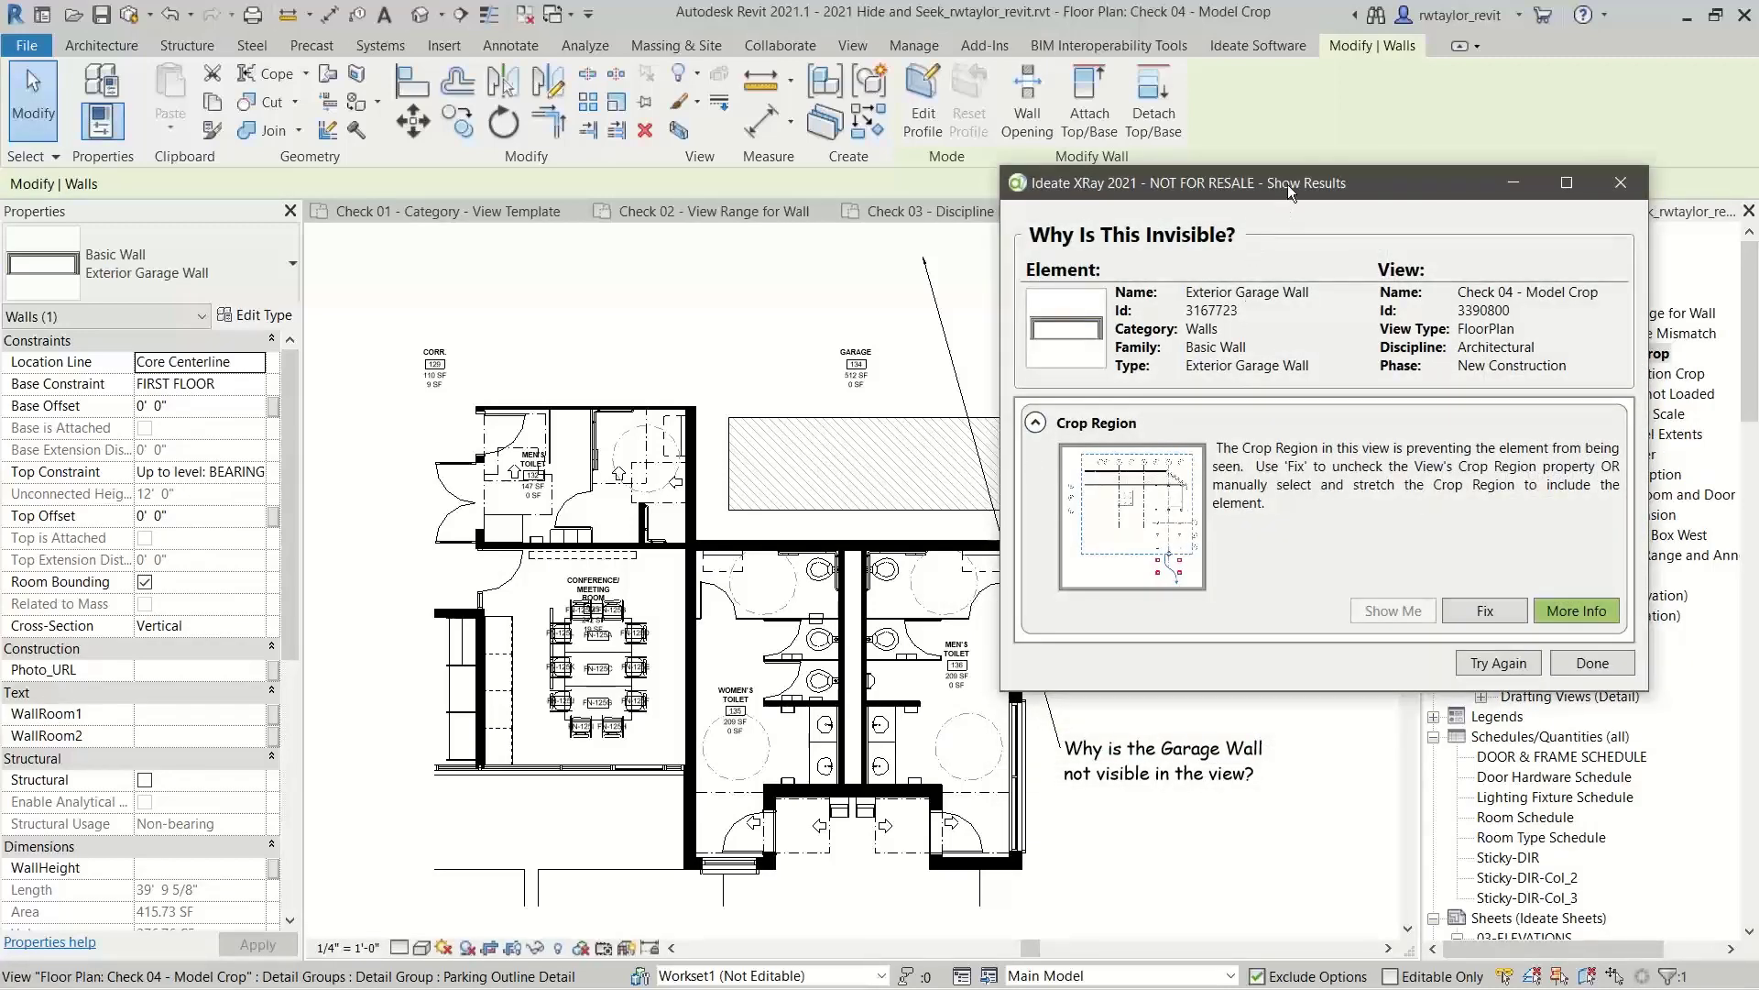
# Consult the XRay help topic on Crop Region for the garage wall result and close it.
pyautogui.moveTo(1288, 191); pyautogui.dragTo(1203, 101)
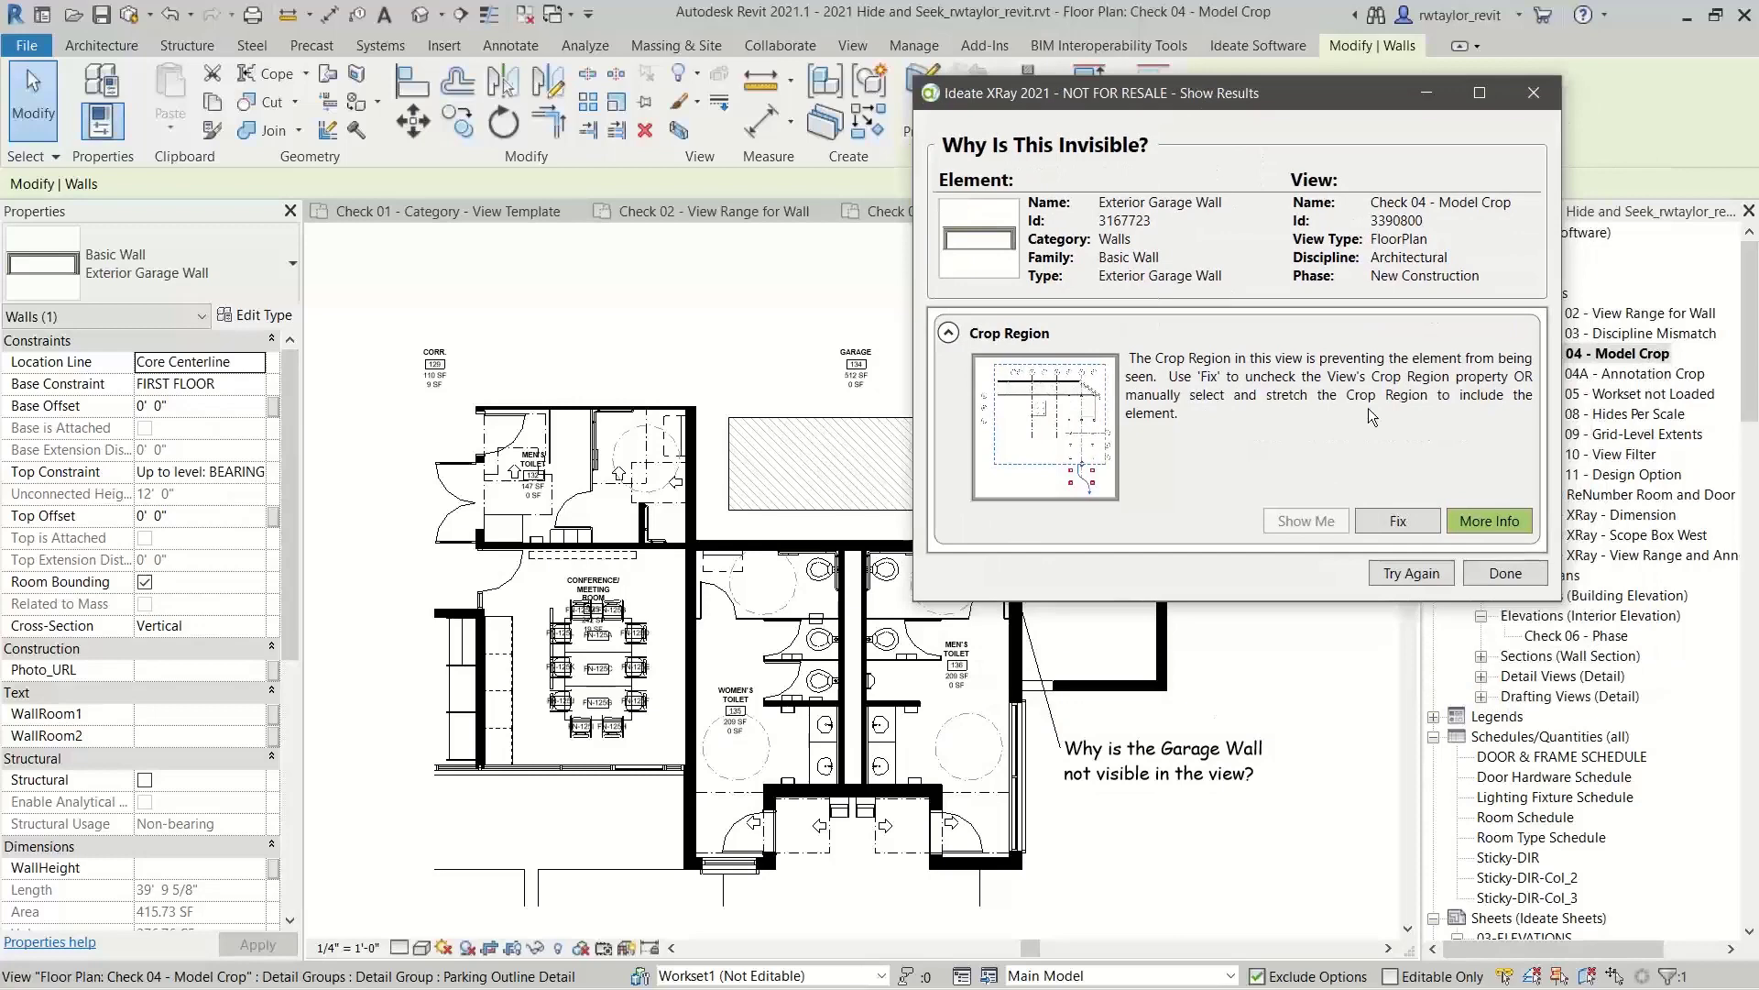
pyautogui.click(1491, 520)
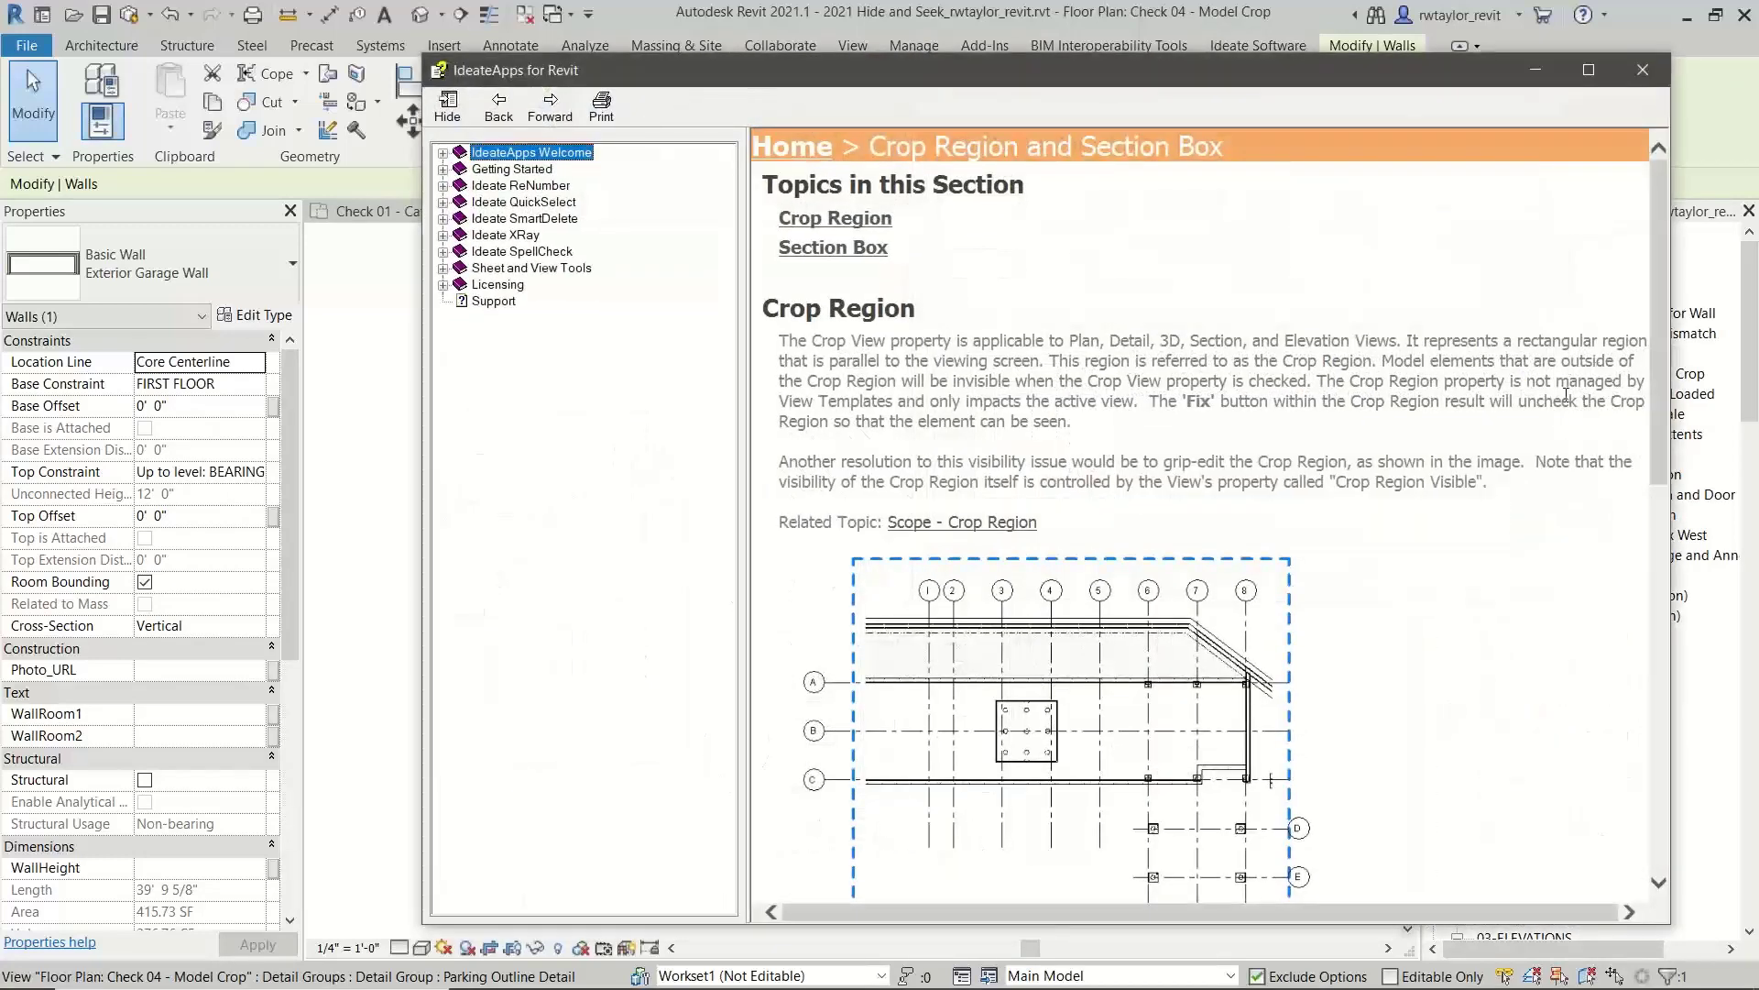
pyautogui.moveTo(1664, 396); pyautogui.dragTo(1657, 166)
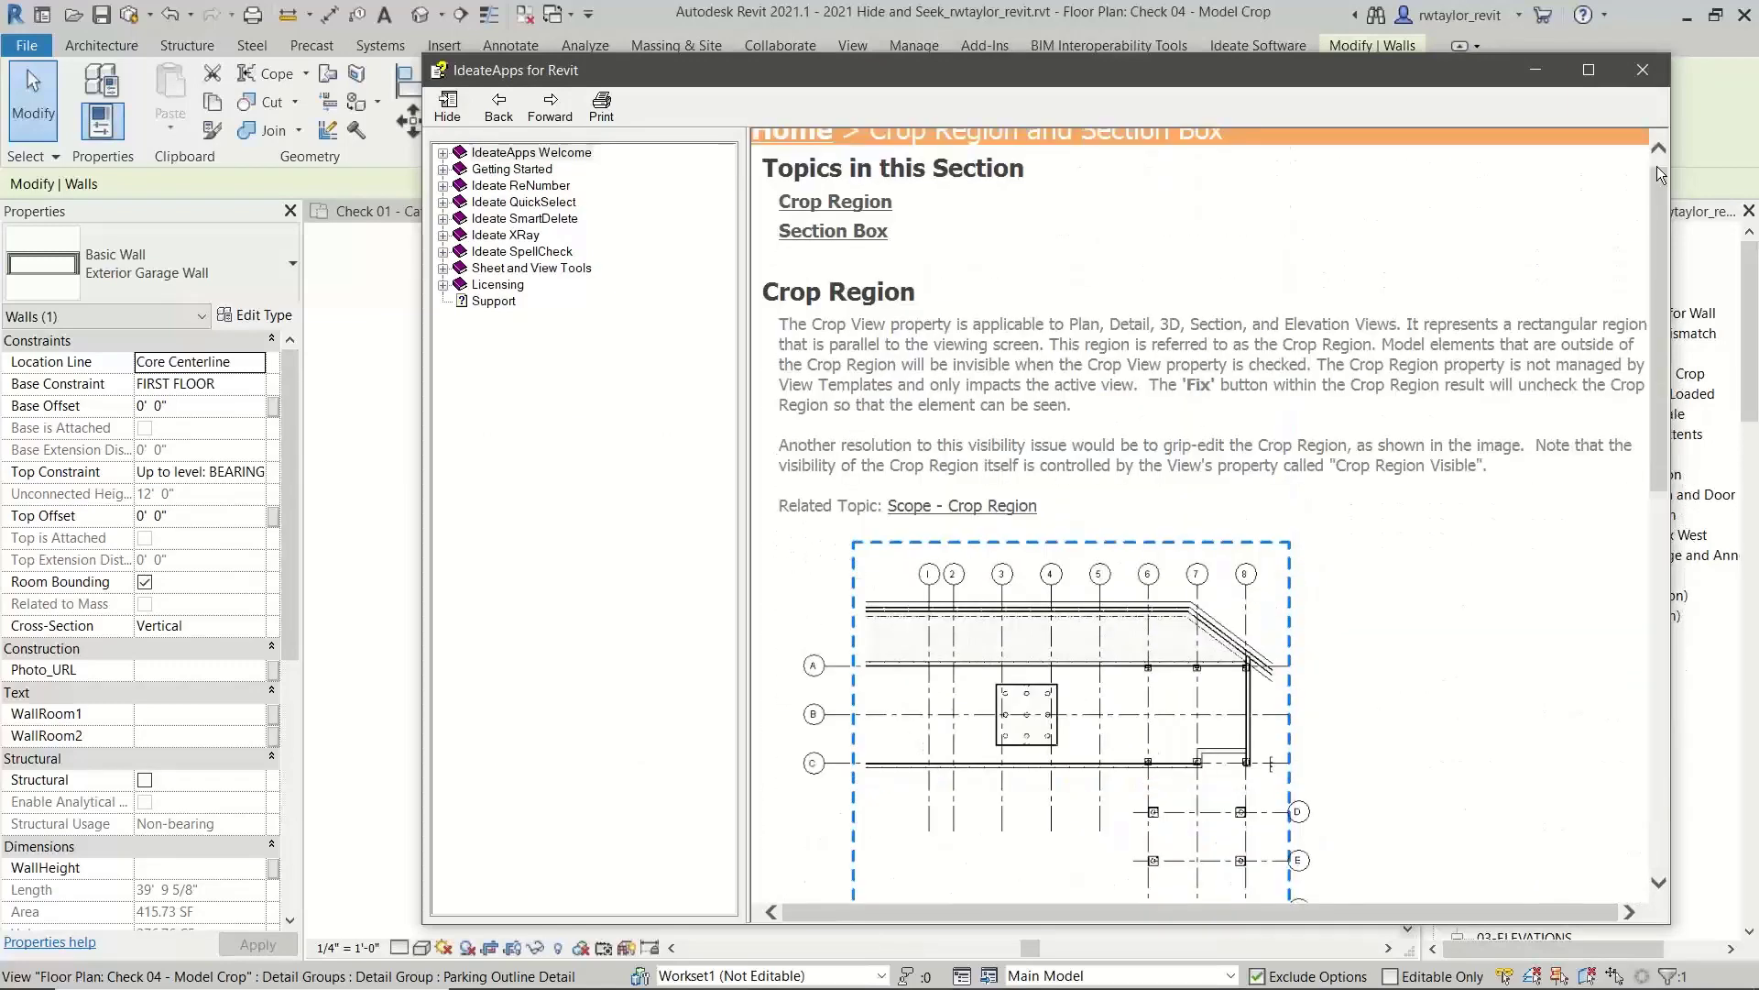
pyautogui.click(1659, 72)
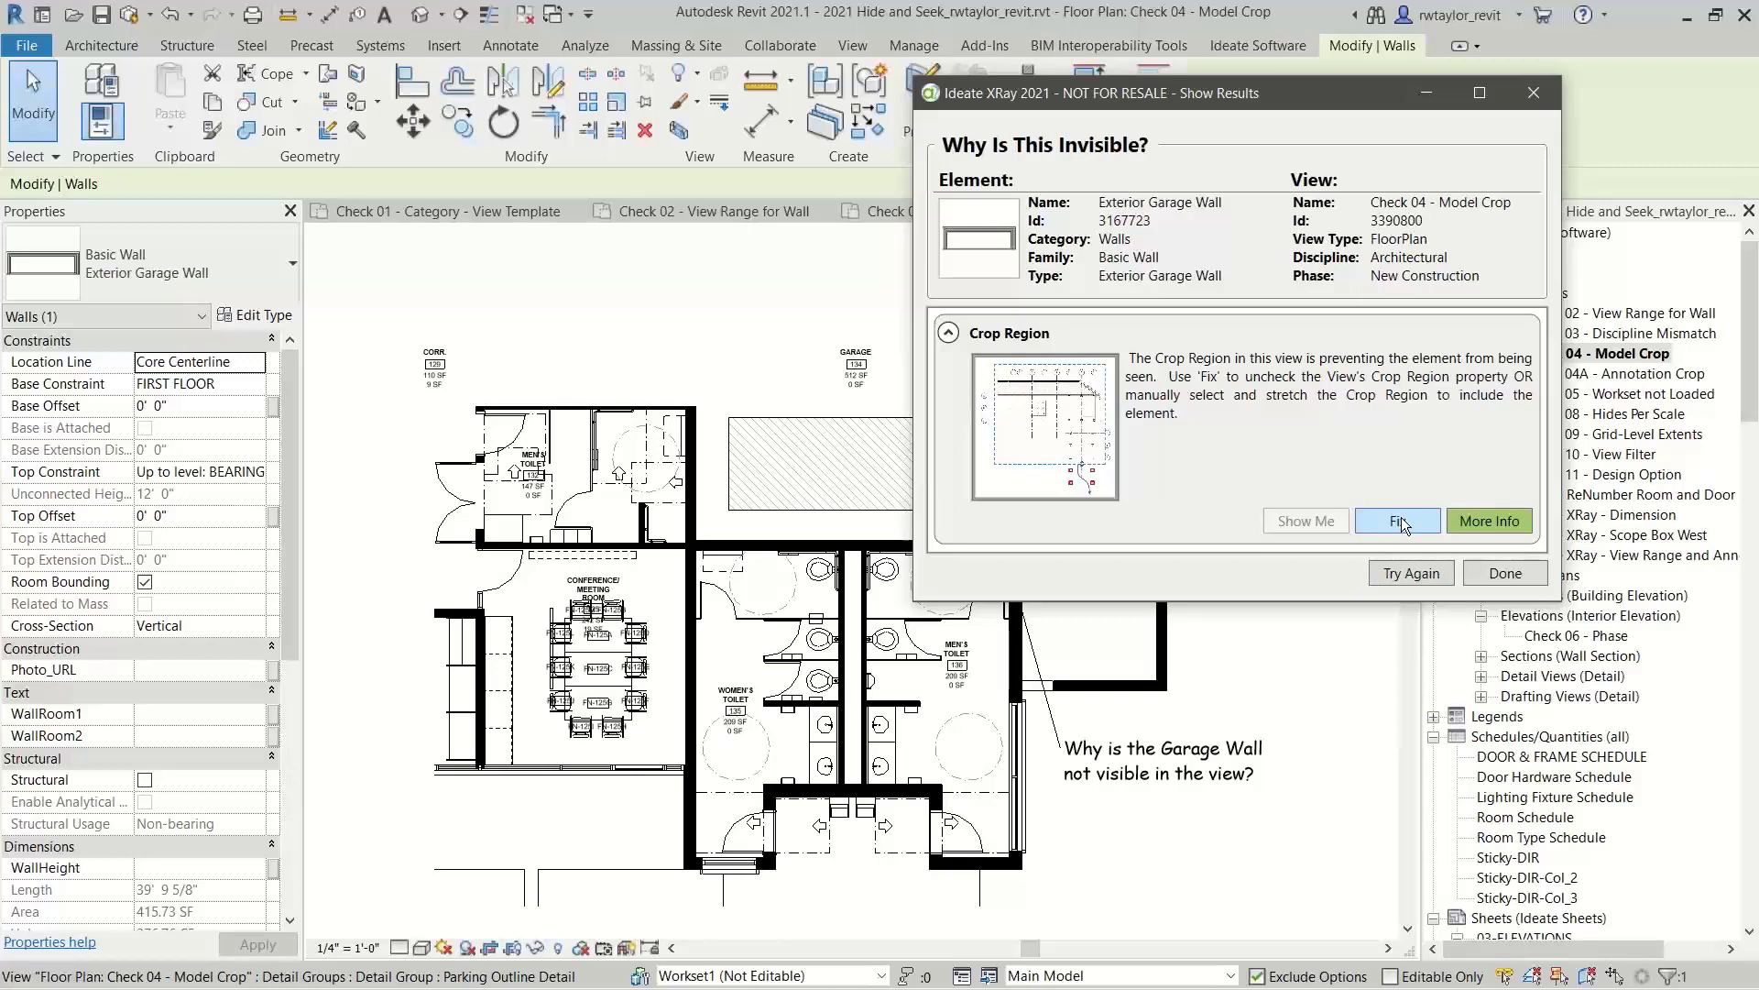
# Fix the Crop Region issue for the Exterior Garage Wall using Fix only and inspect the wall in Check 04 - Model Crop.
pyautogui.click(1400, 521)
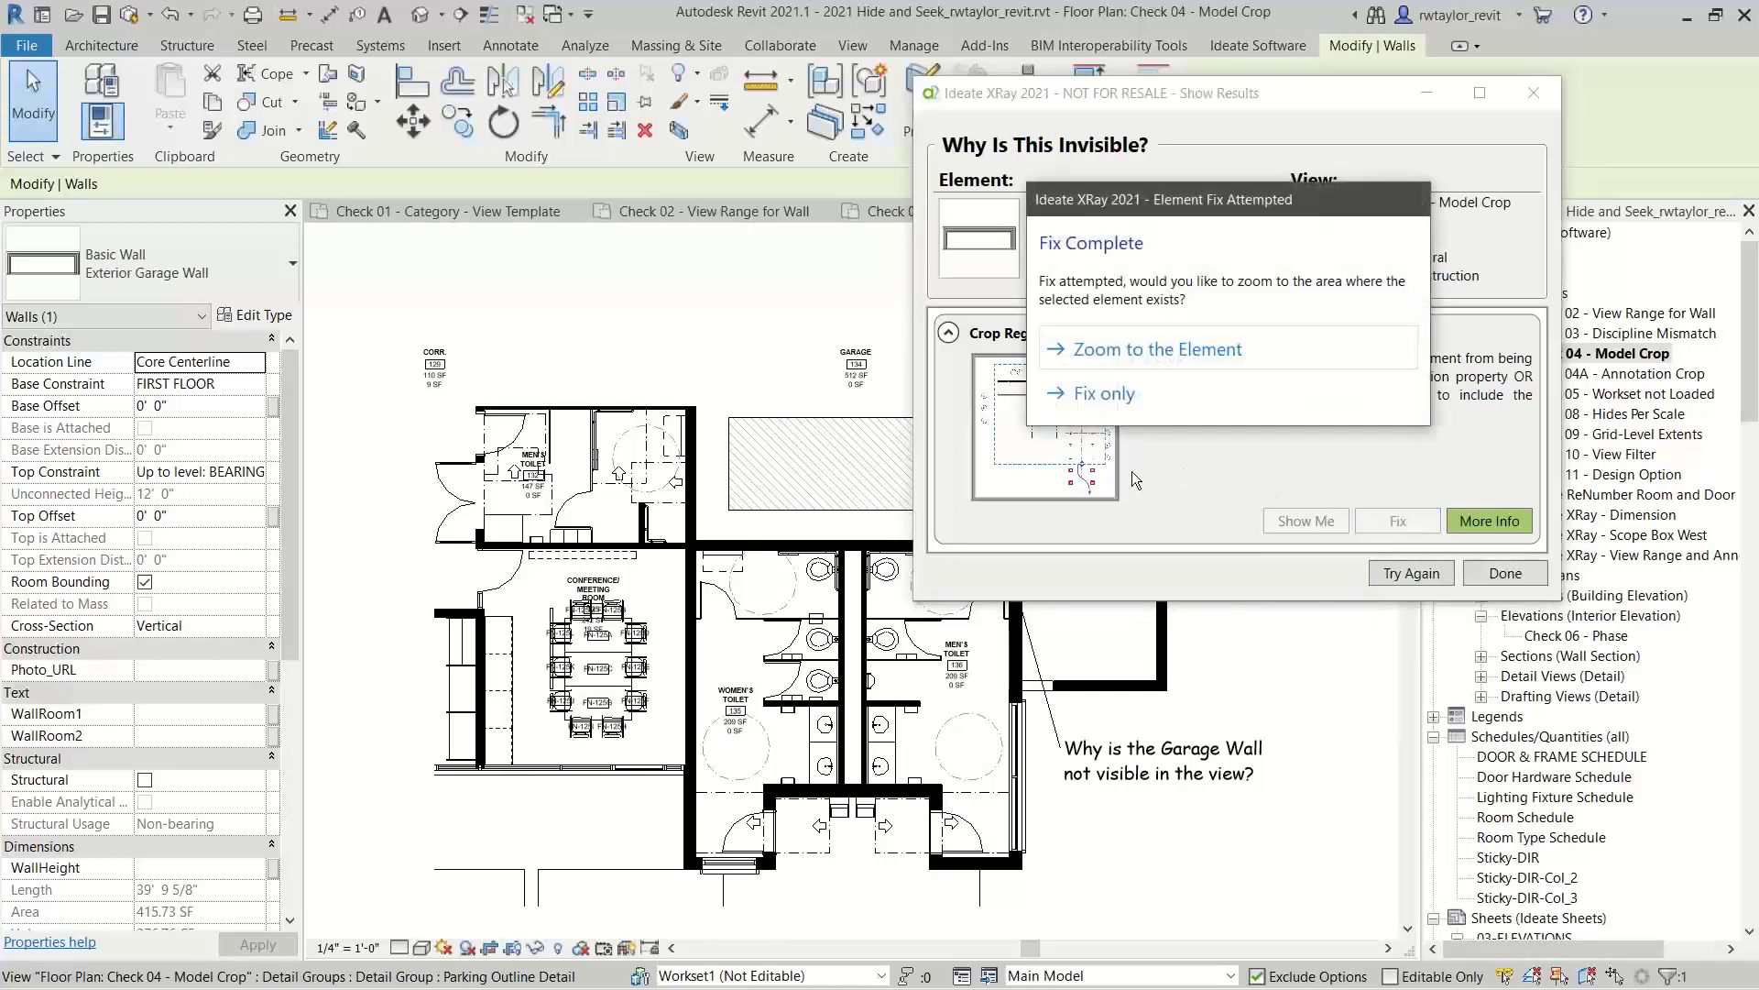
pyautogui.click(1114, 393)
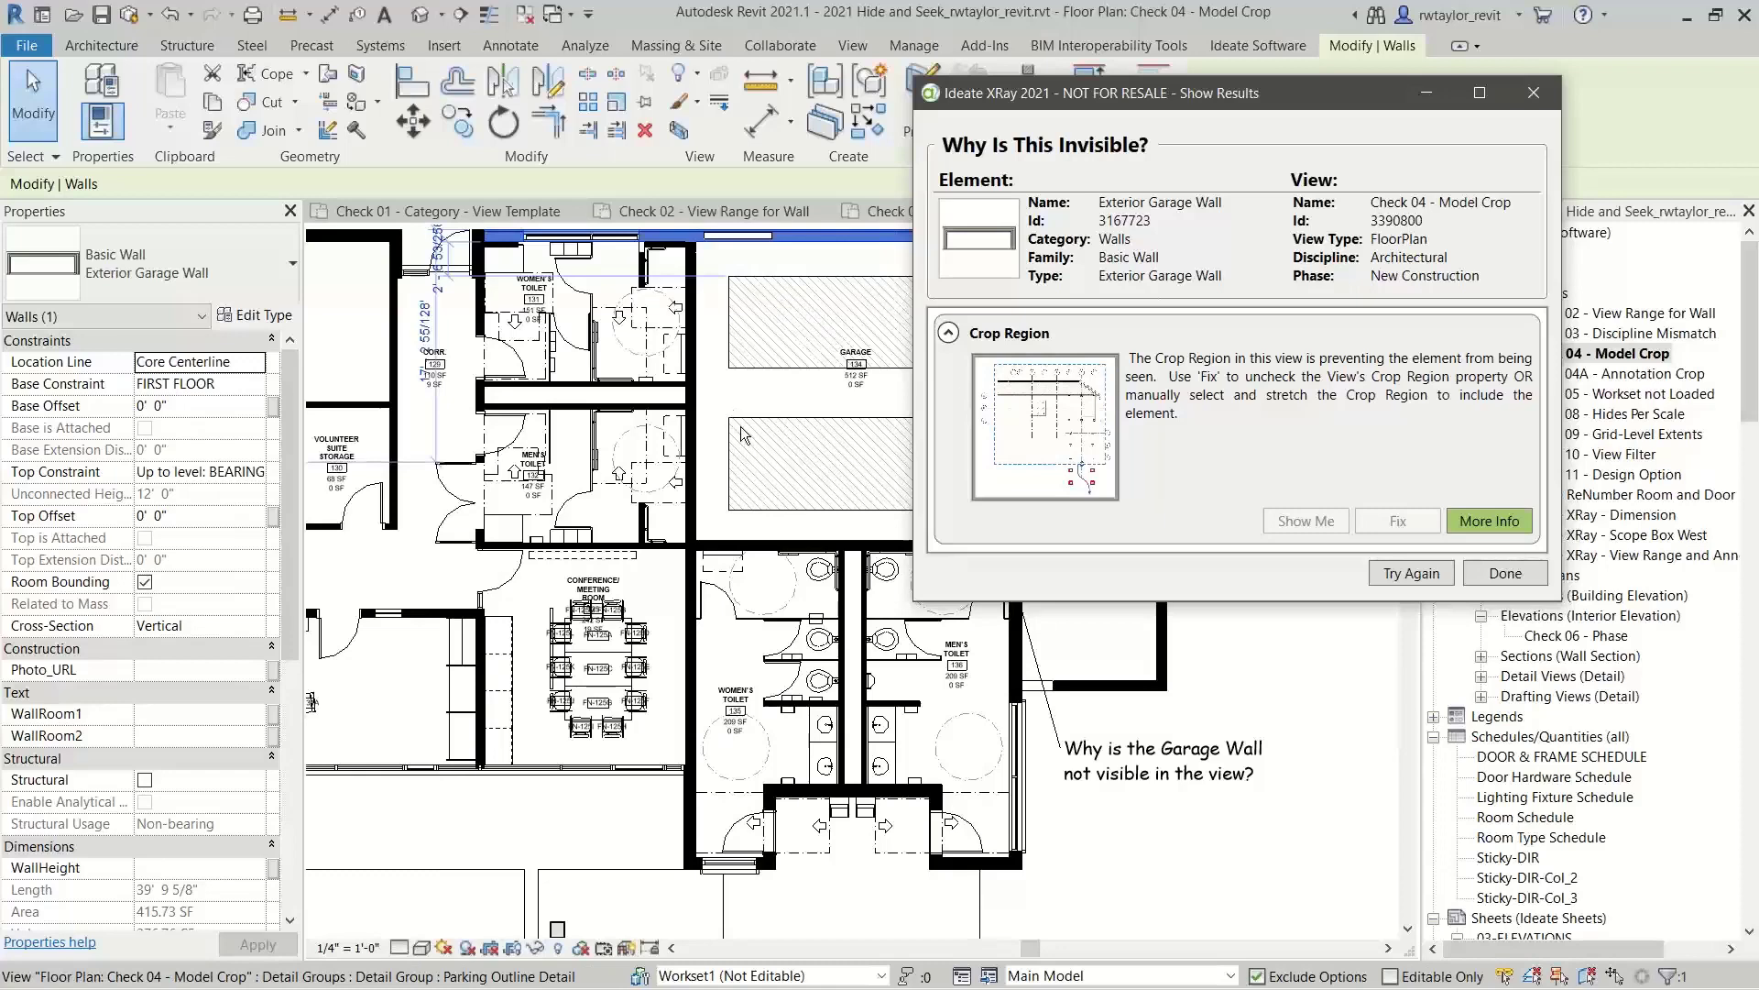
pyautogui.moveTo(745, 433)
pyautogui.mouseDown(button='middle')
pyautogui.moveTo(617, 561)
pyautogui.moveTo(488, 633)
pyautogui.mouseUp(button='middle')
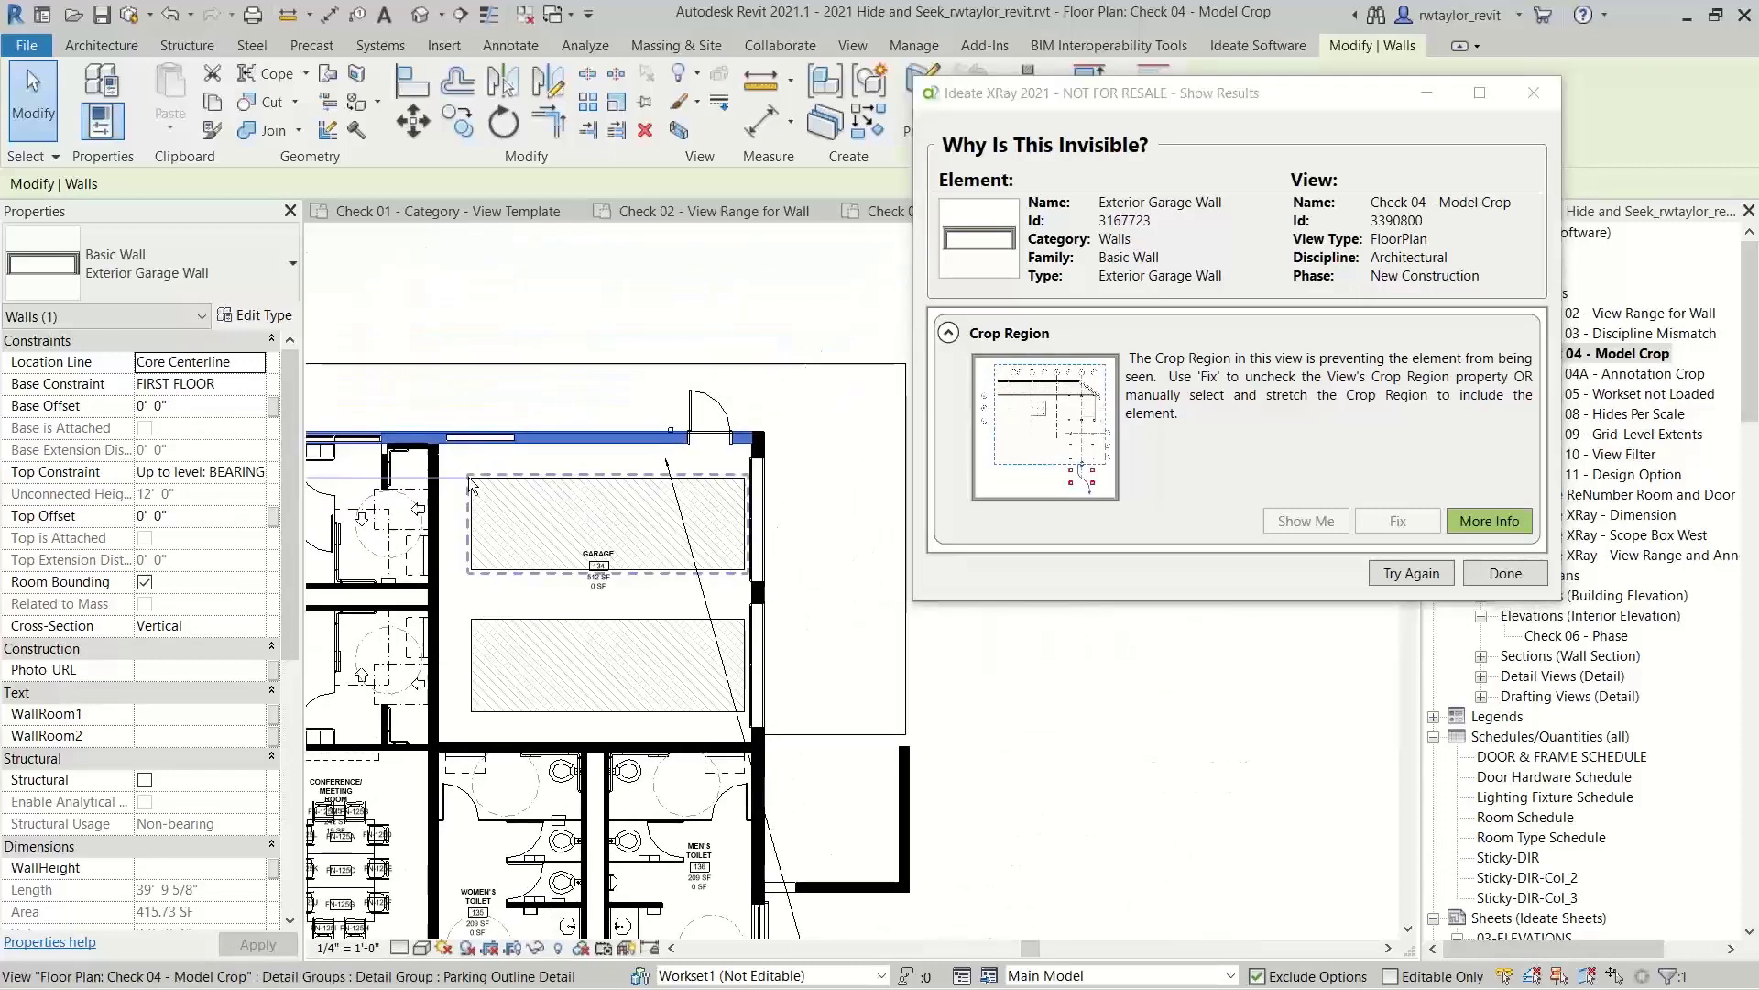
pyautogui.scroll(2, 526, 470)
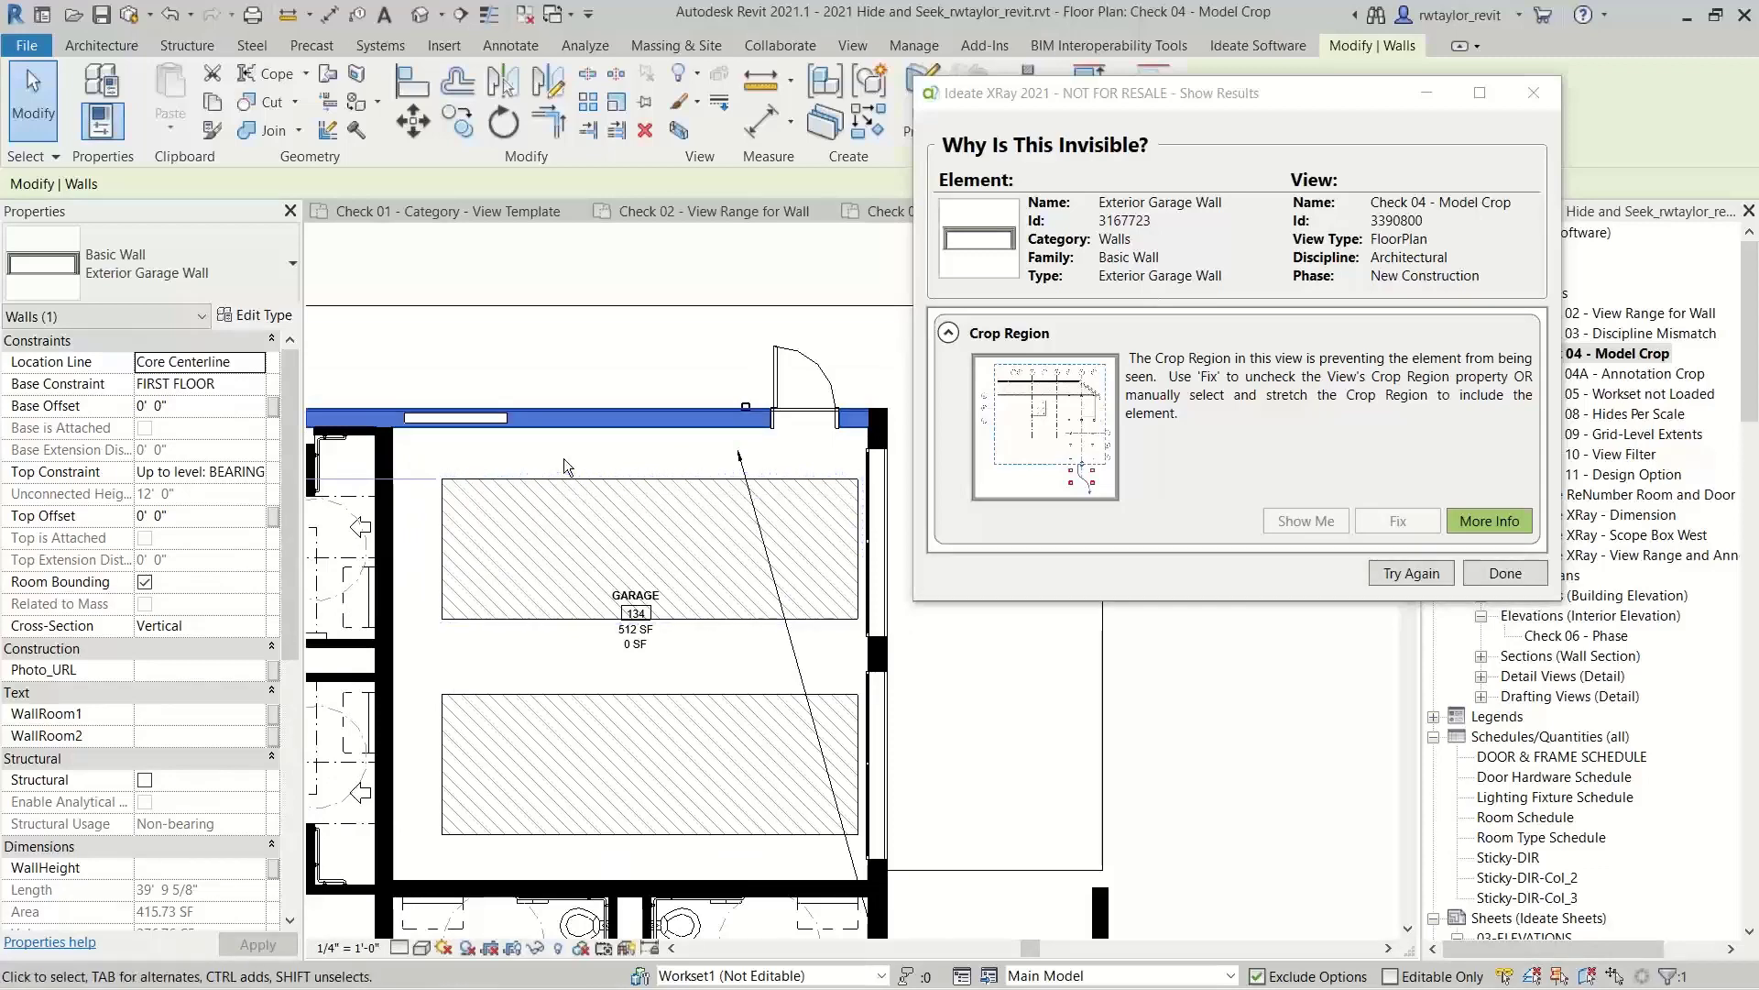
# Open the Check 04A - Annotation Crop floor plan and start a new XRay search with the Selection Wizard.
pyautogui.doubleClick(1617, 376)
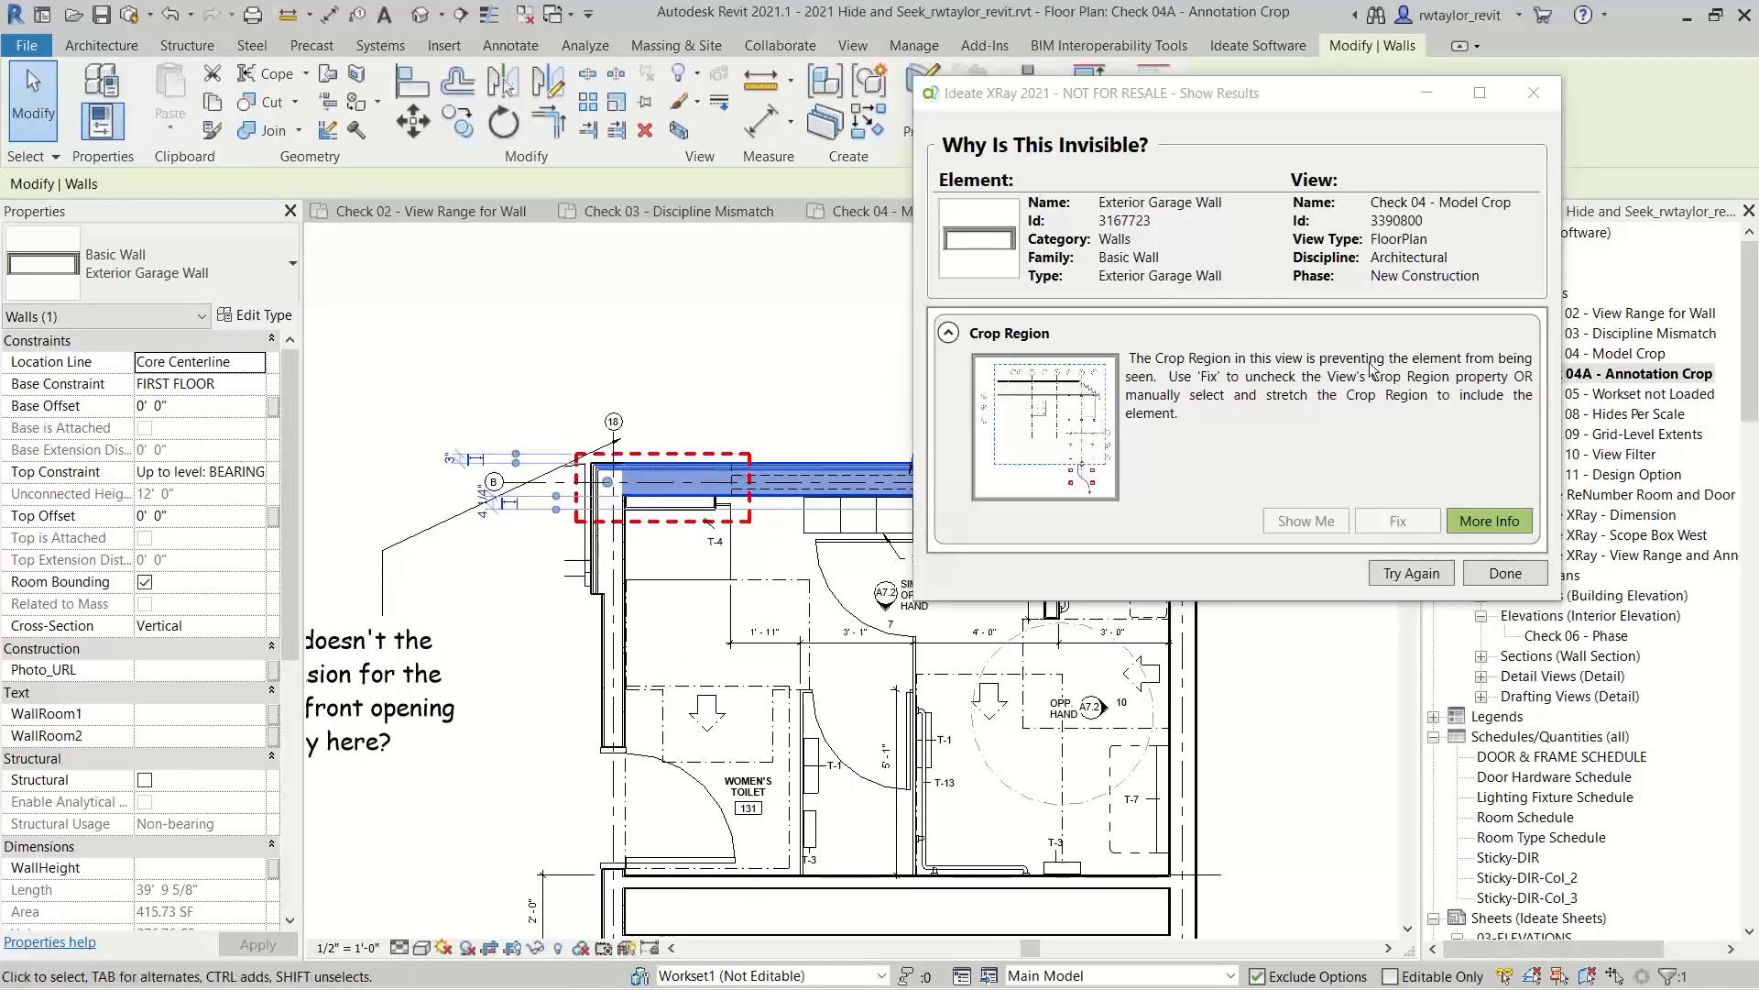
pyautogui.moveTo(1328, 105); pyautogui.dragTo(1470, 82)
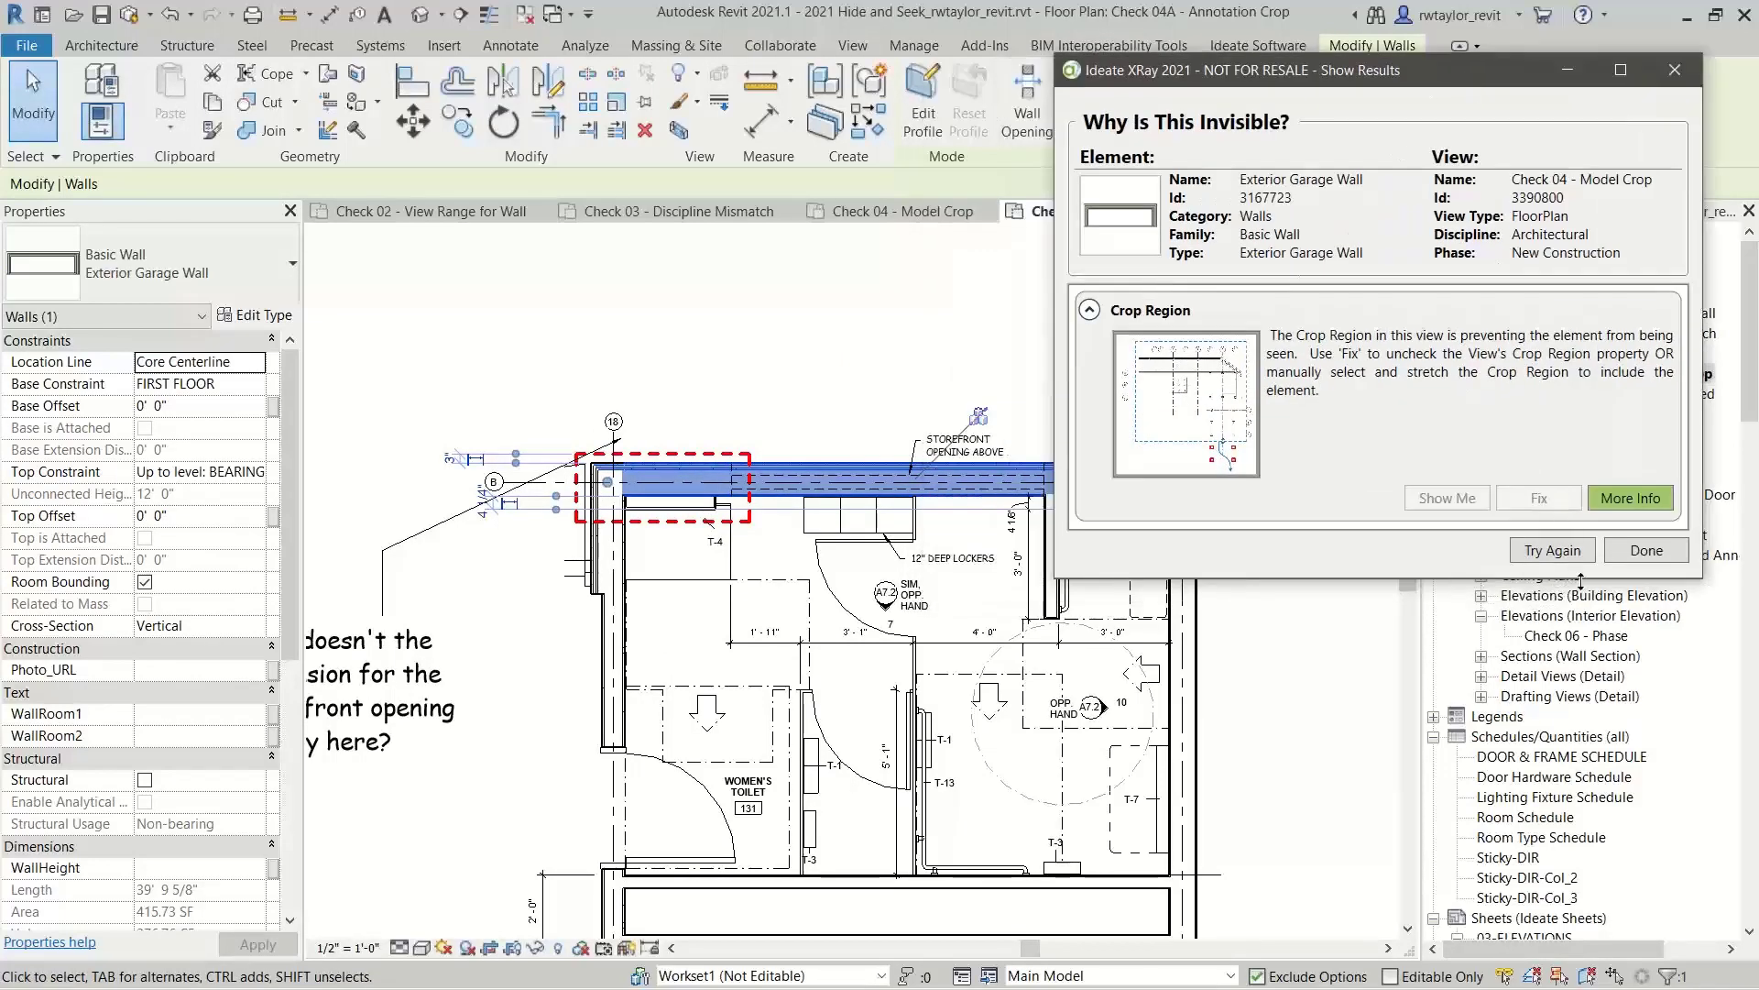
pyautogui.click(1547, 554)
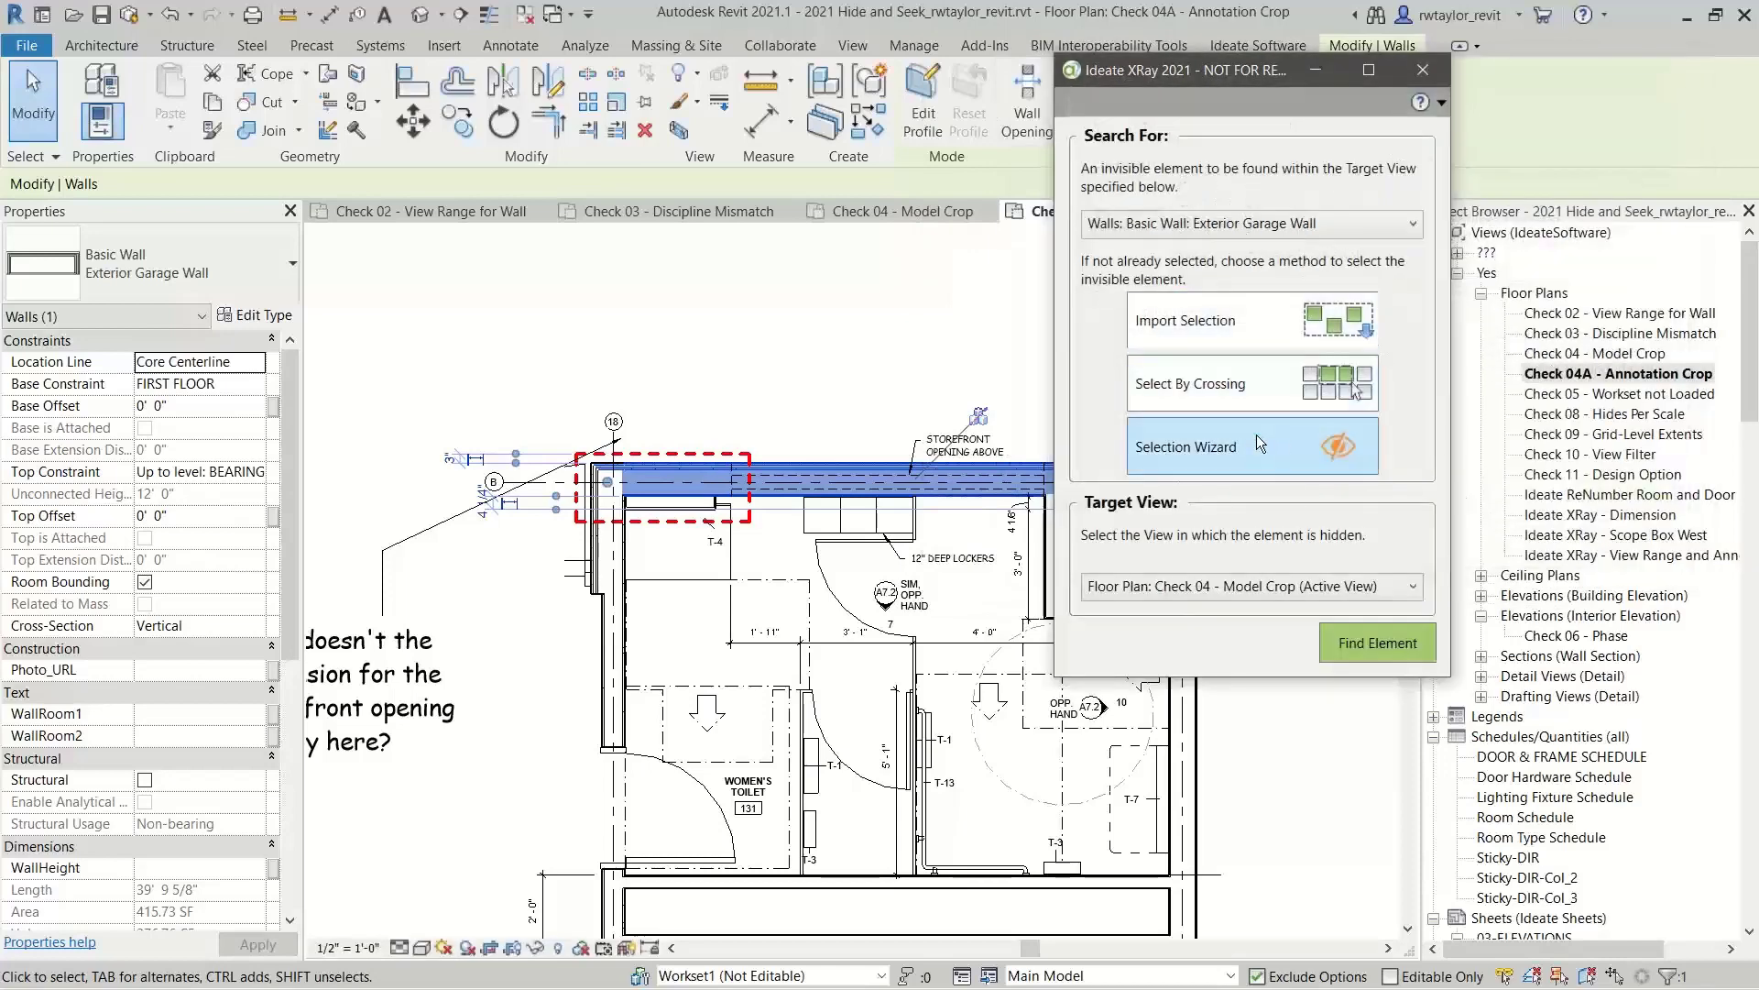
pyautogui.click(1270, 462)
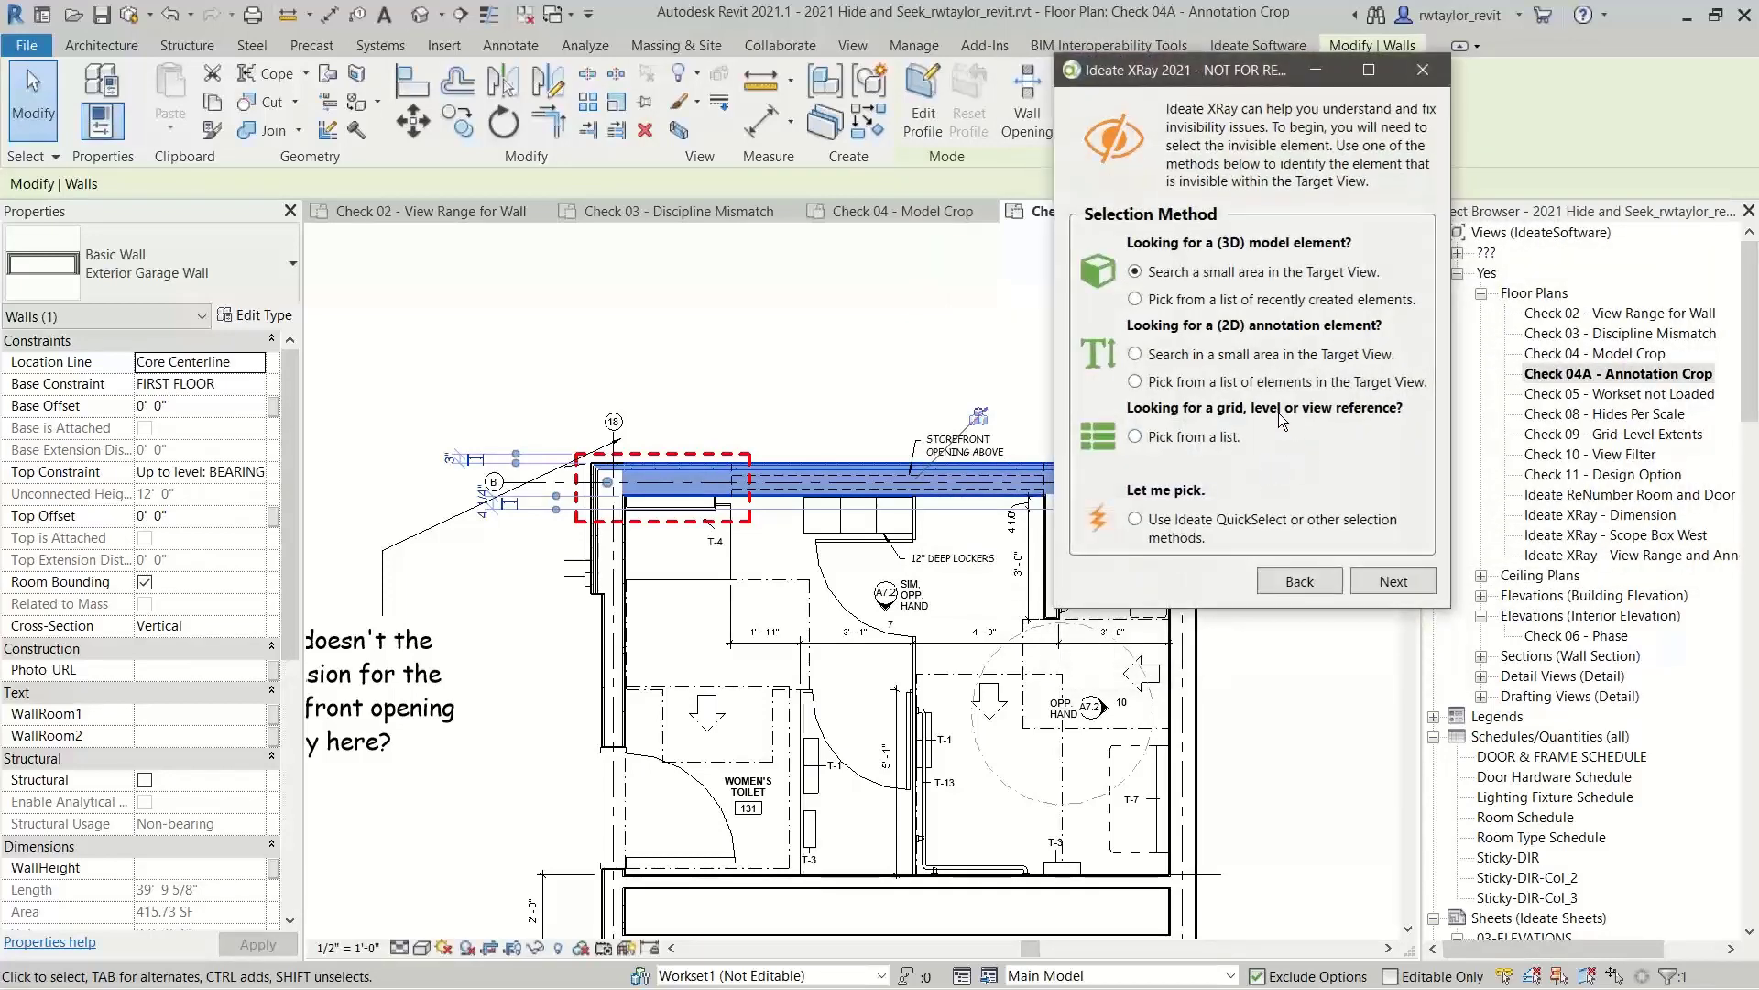
pyautogui.click(970, 369)
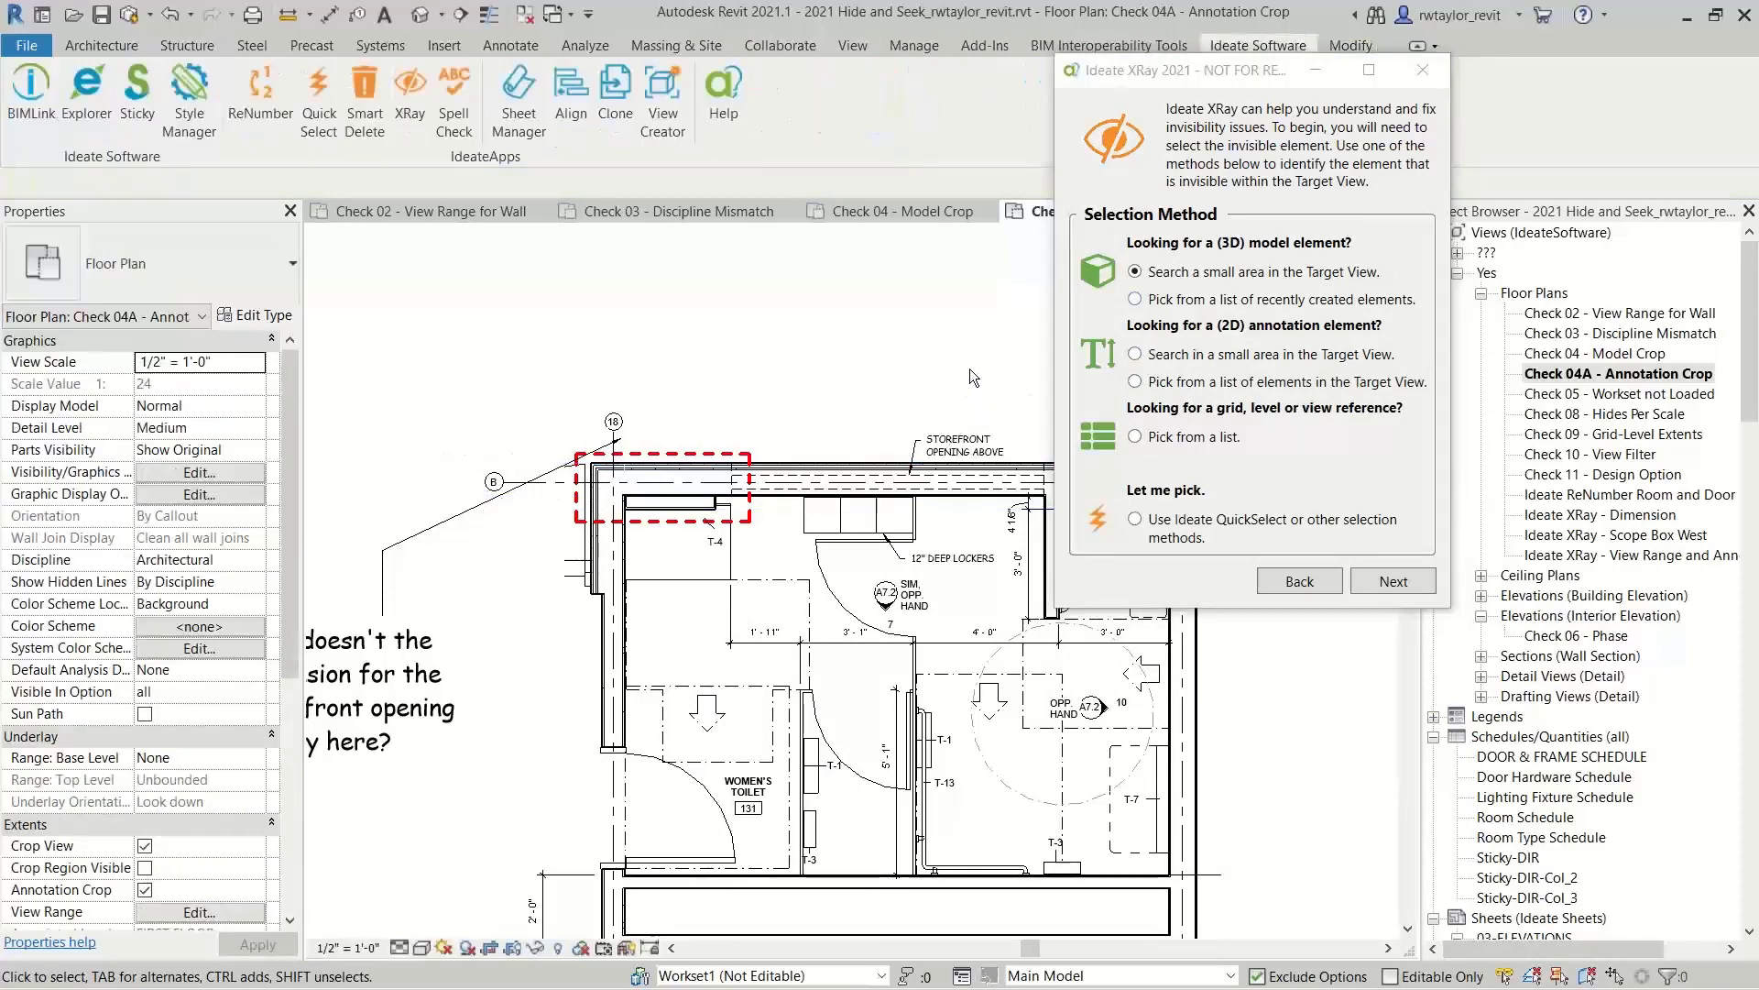
# Search for a 2D annotation element in a small area, boxing the red dashed storefront opening corner near grids 18 and B.
pyautogui.click(1137, 356)
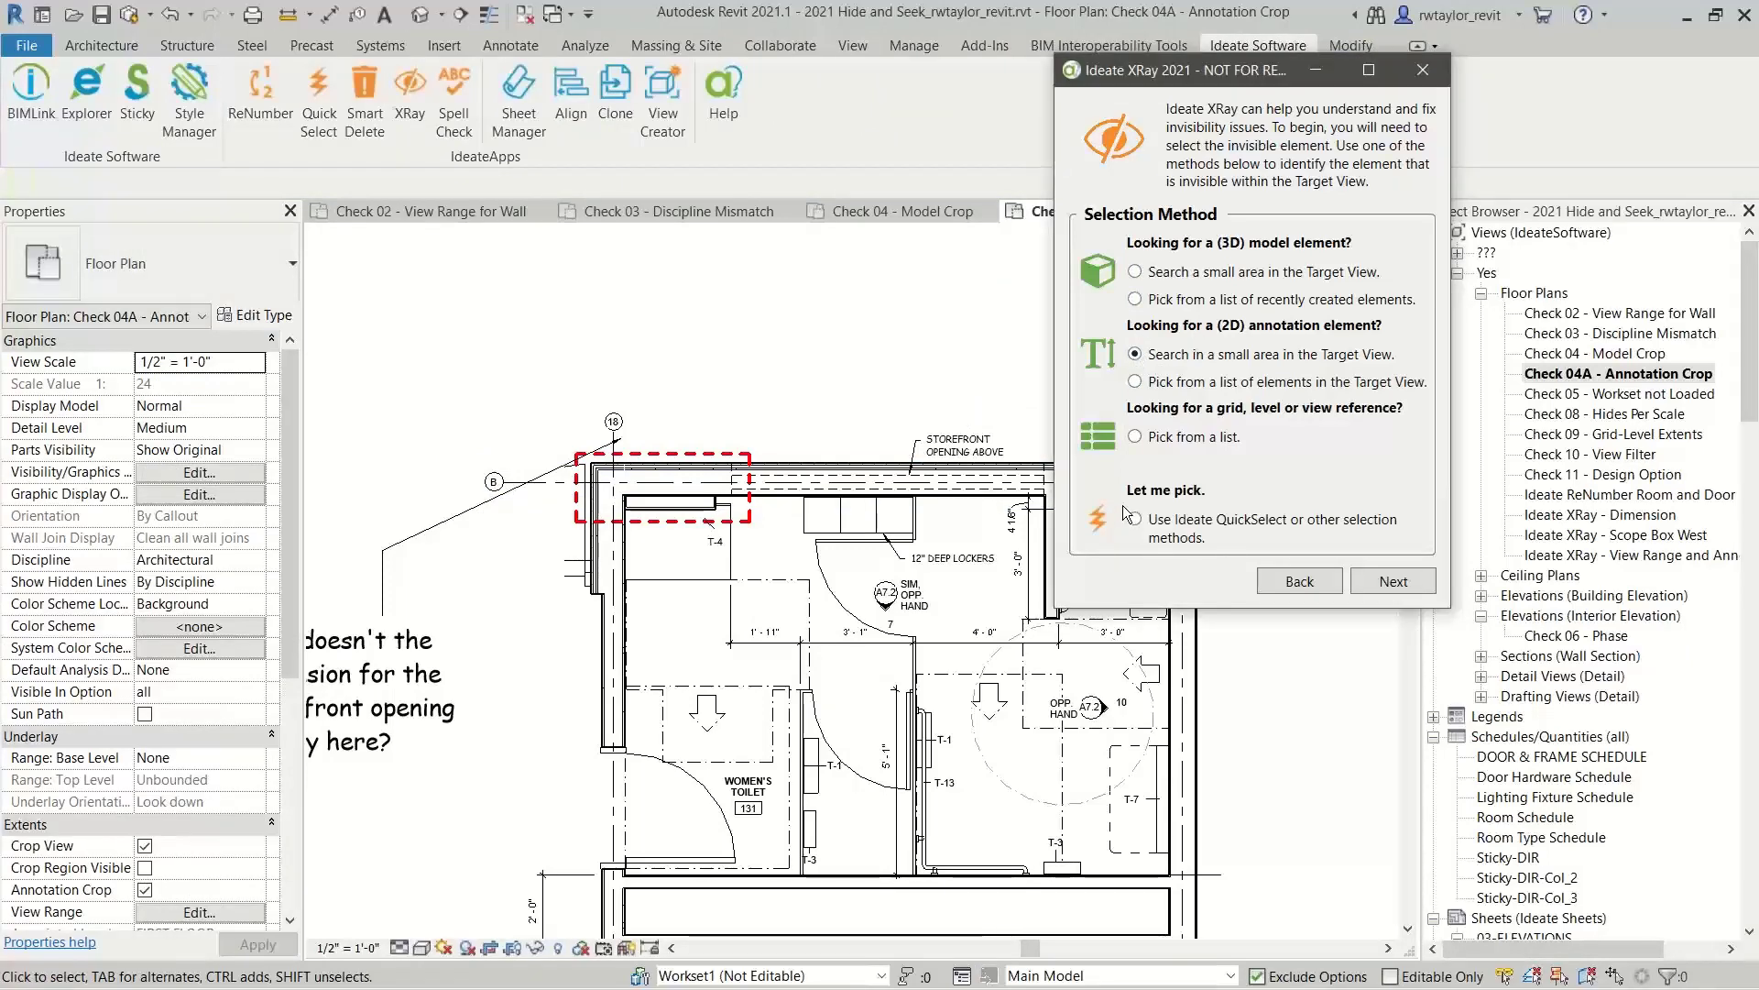
pyautogui.click(1403, 583)
pyautogui.click(1230, 246)
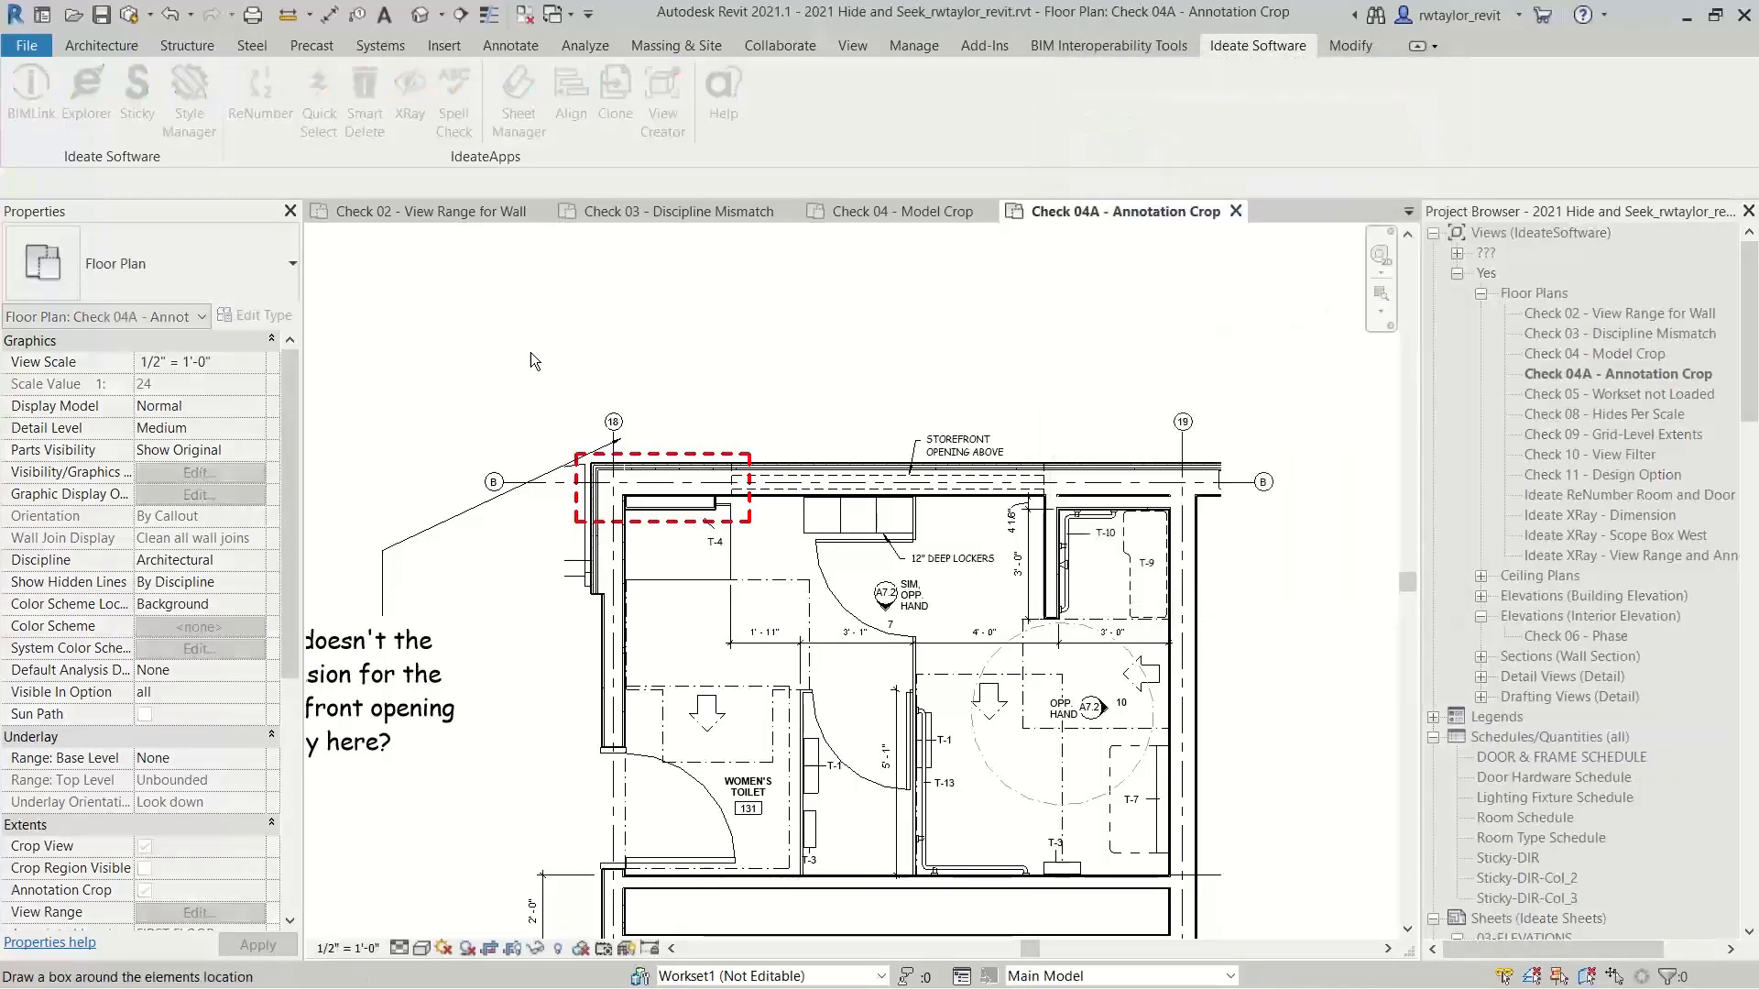
pyautogui.moveTo(531, 352); pyautogui.dragTo(786, 543)
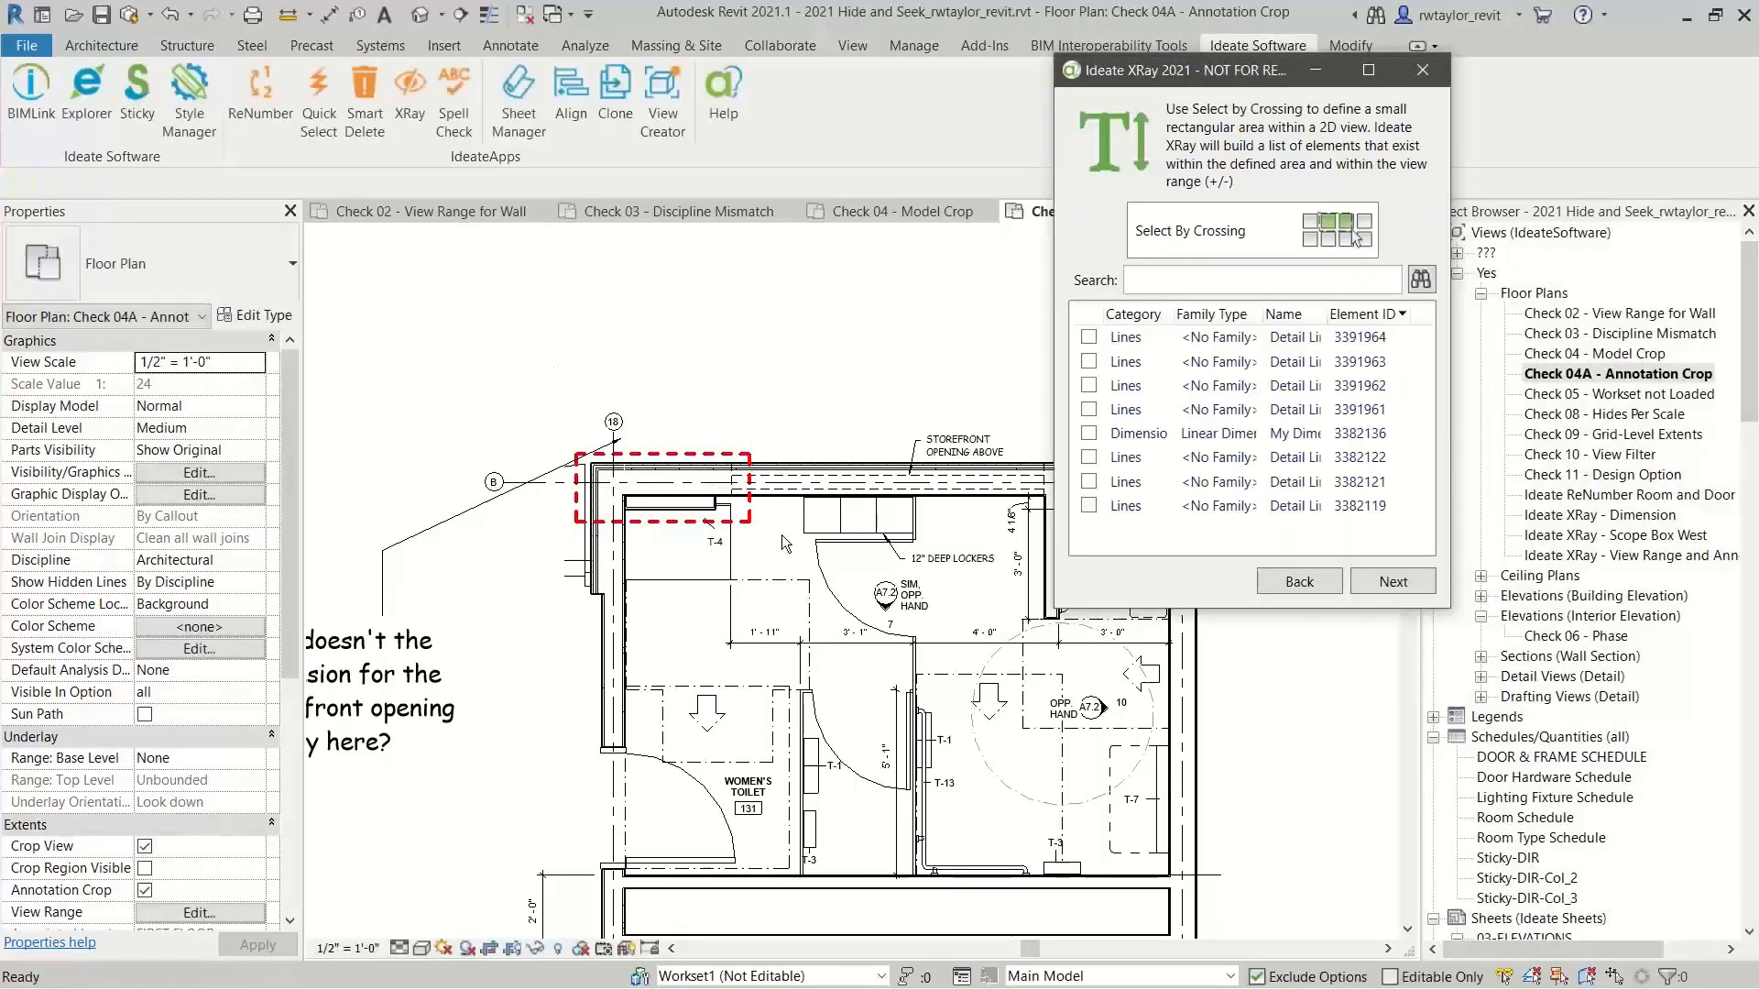
# Mark the linear dimension as the invisible element and find it with Check 04A - Annotation Crop as the target view.
pyautogui.click(1136, 316)
pyautogui.click(1091, 337)
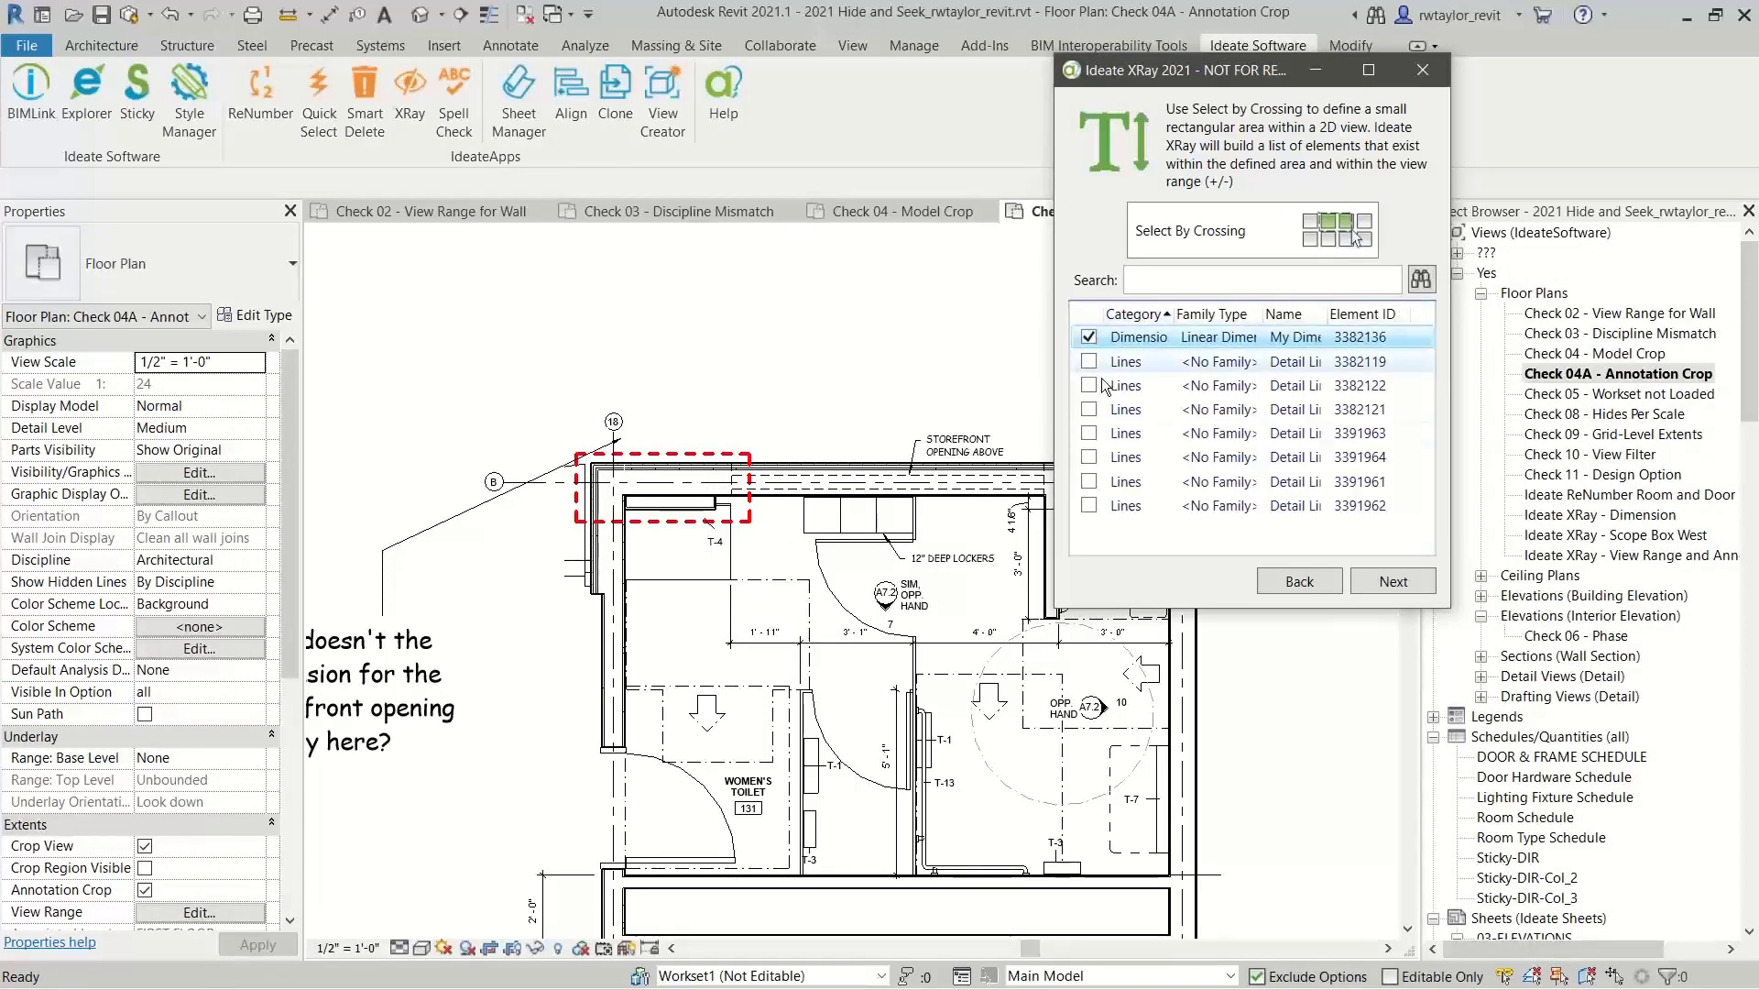
pyautogui.click(1399, 586)
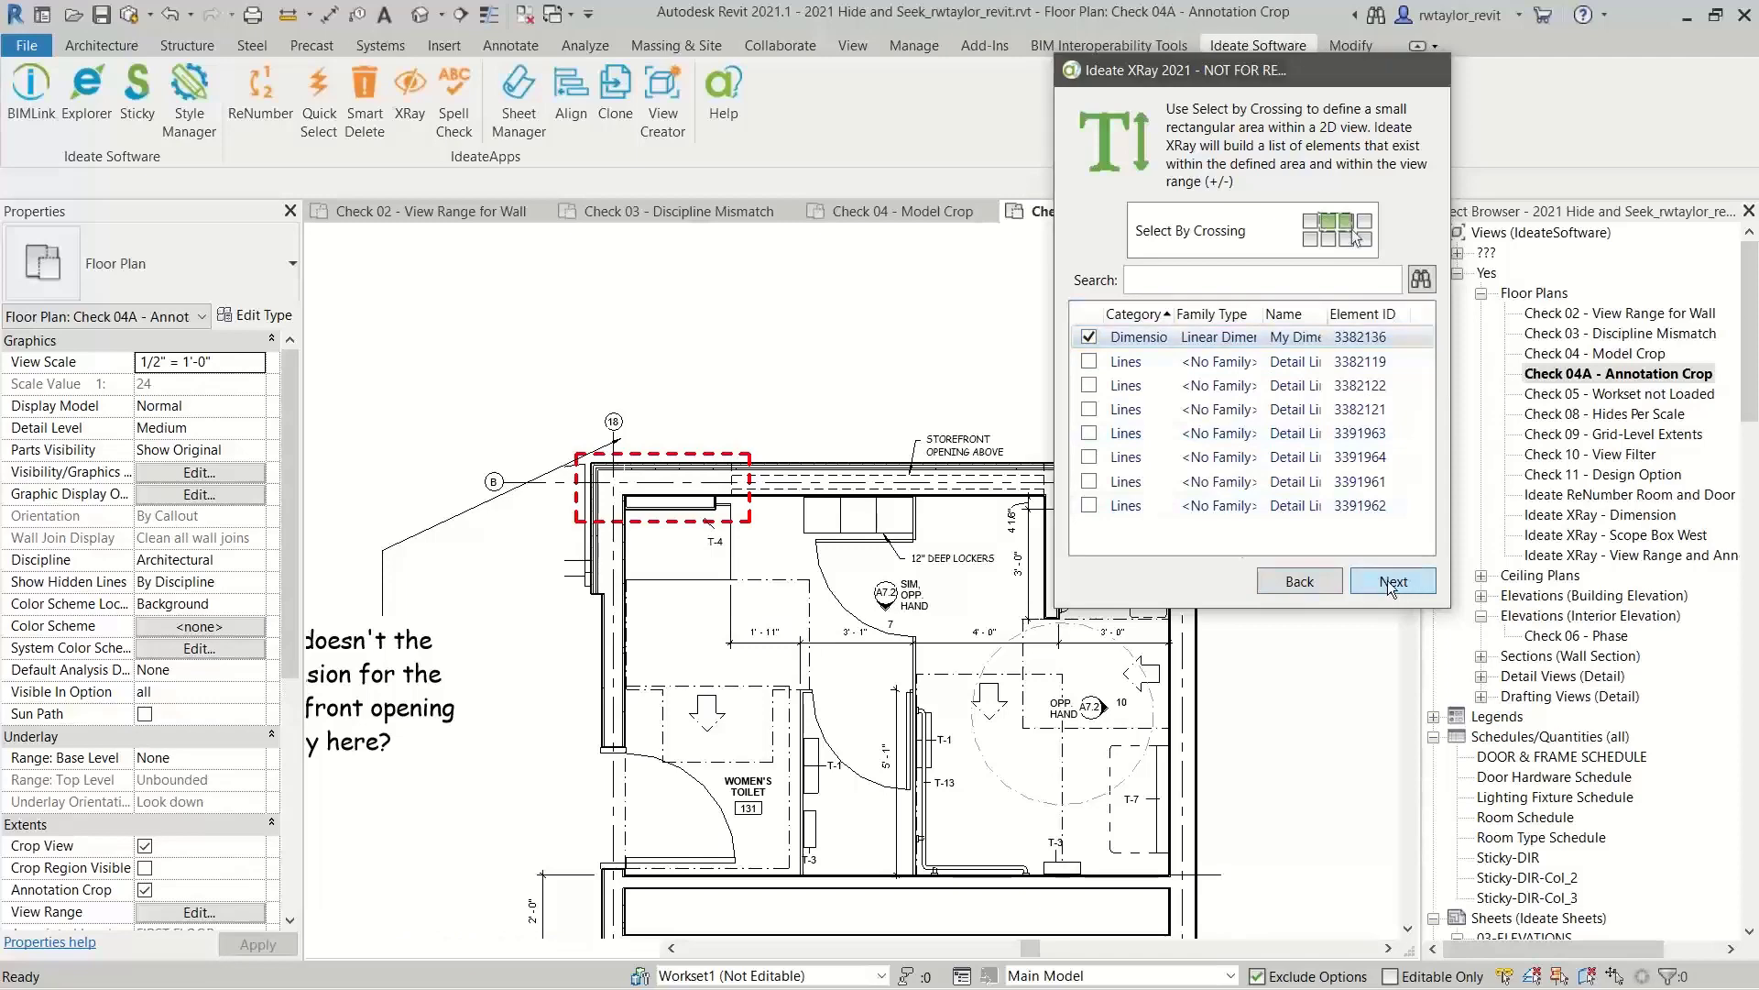
pyautogui.click(1265, 588)
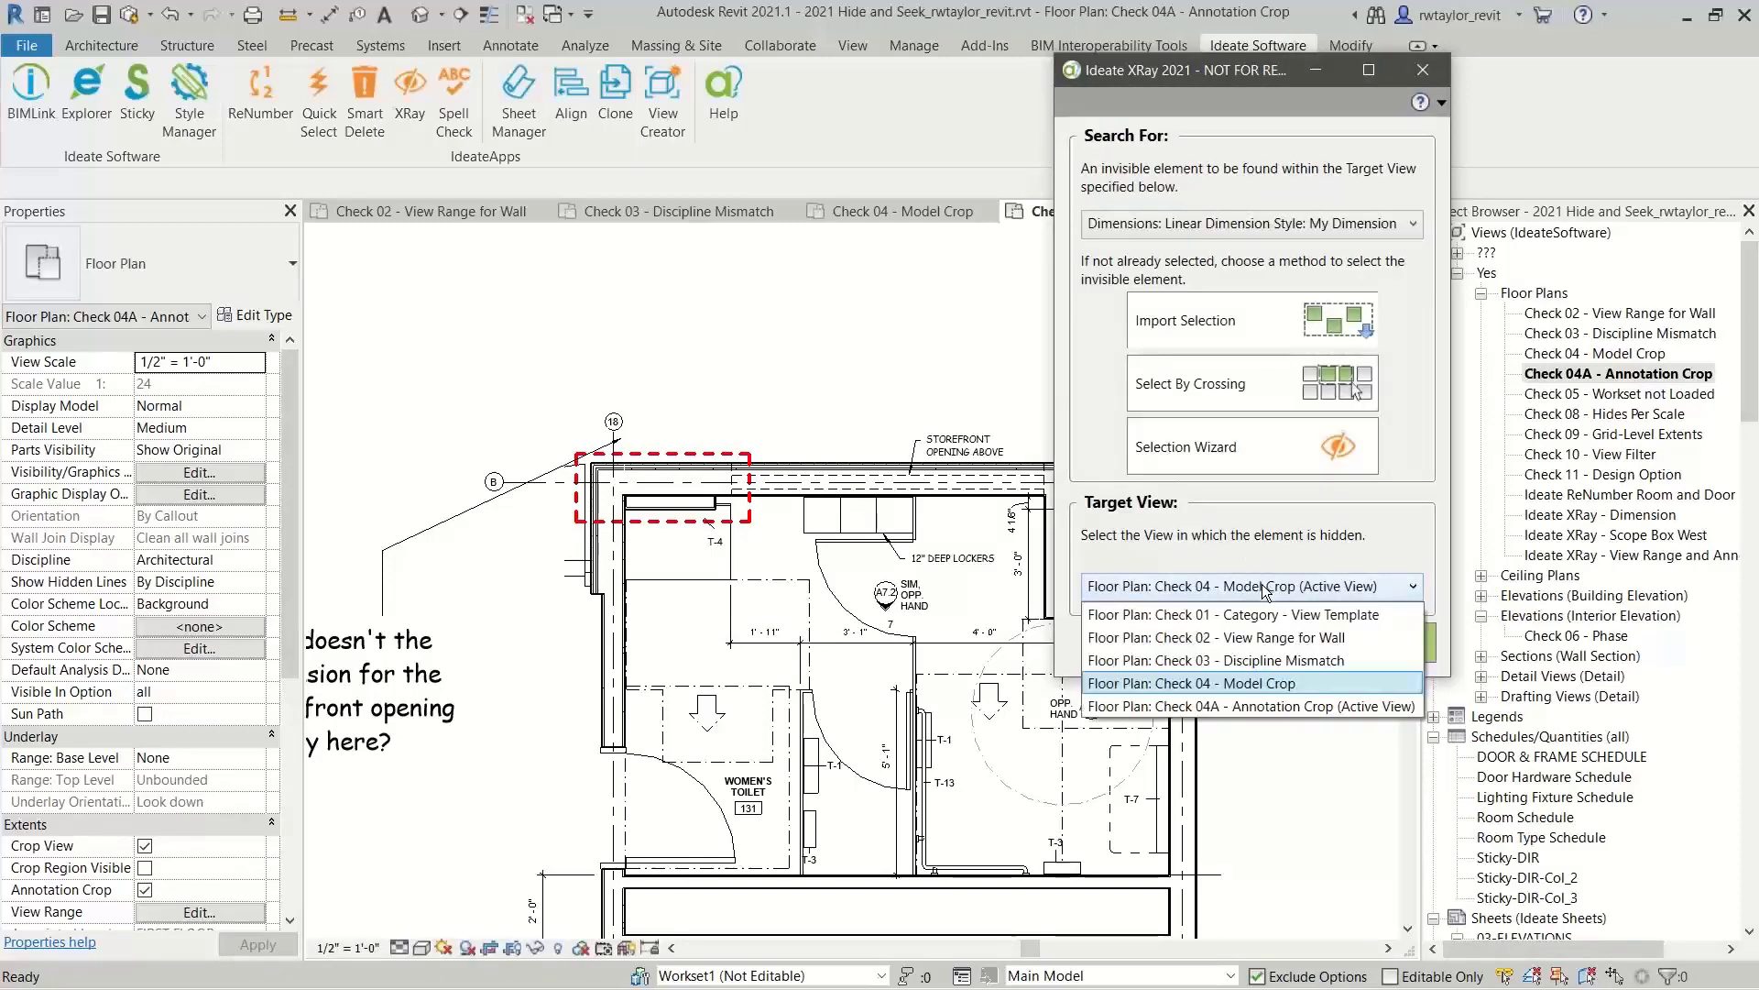
pyautogui.click(1208, 706)
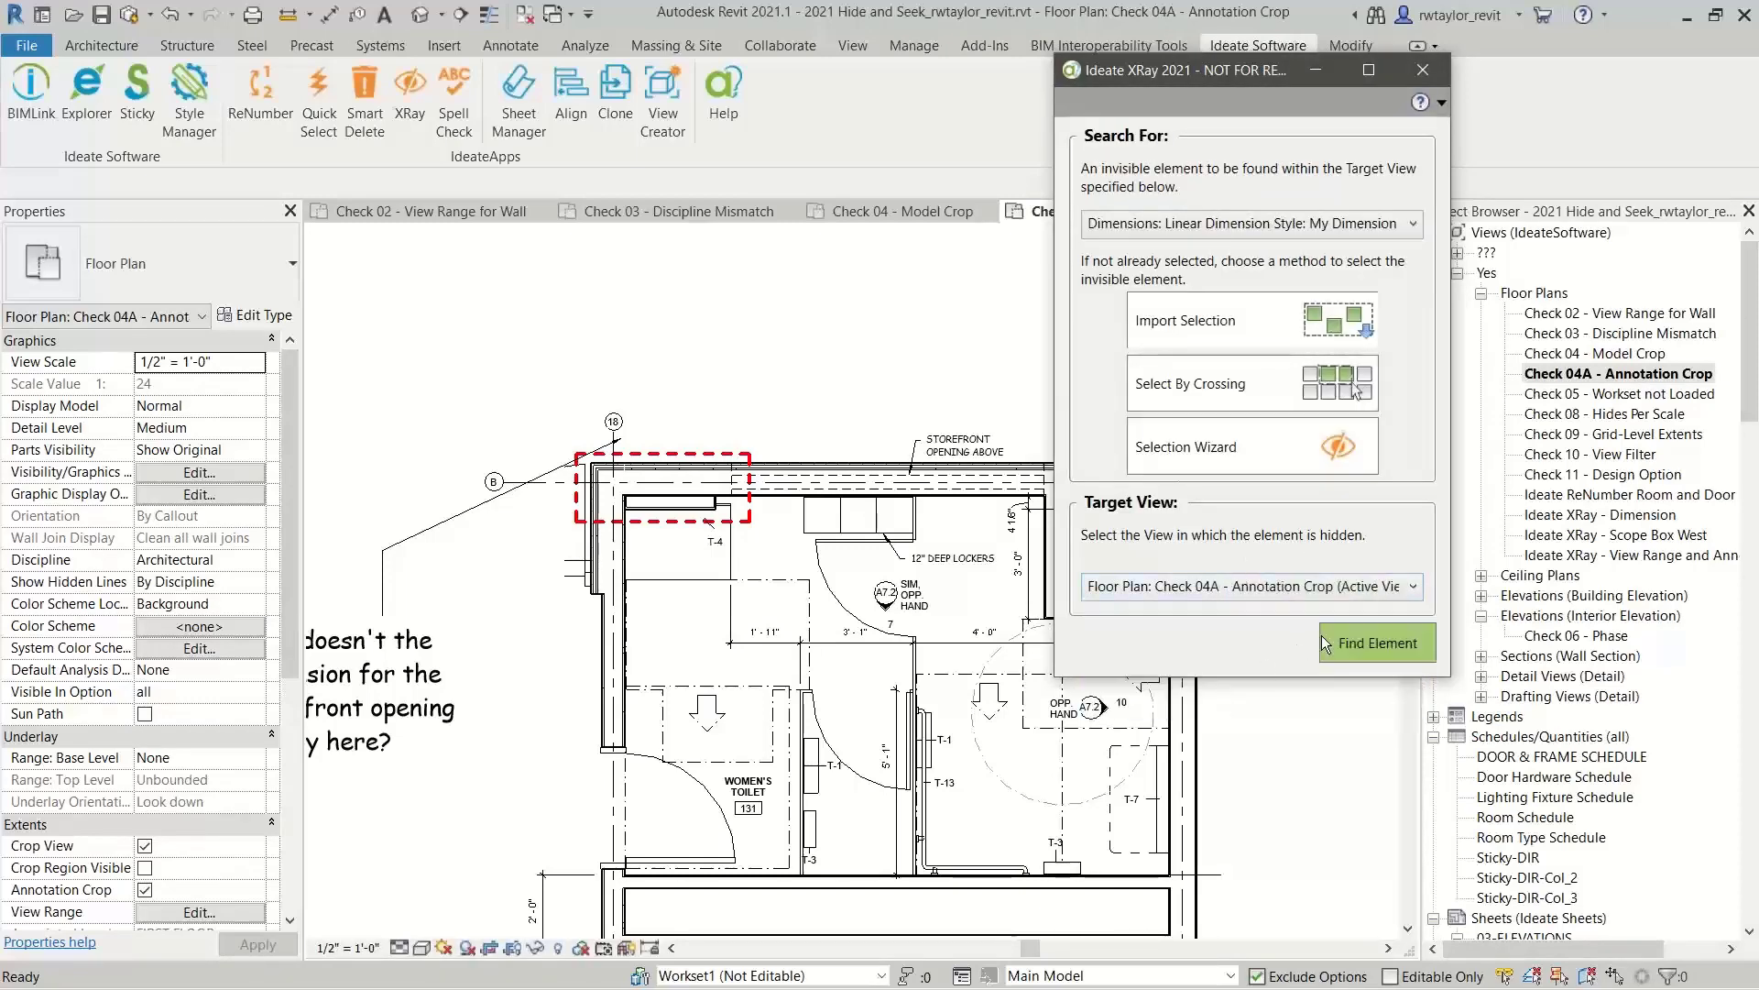
pyautogui.click(1380, 634)
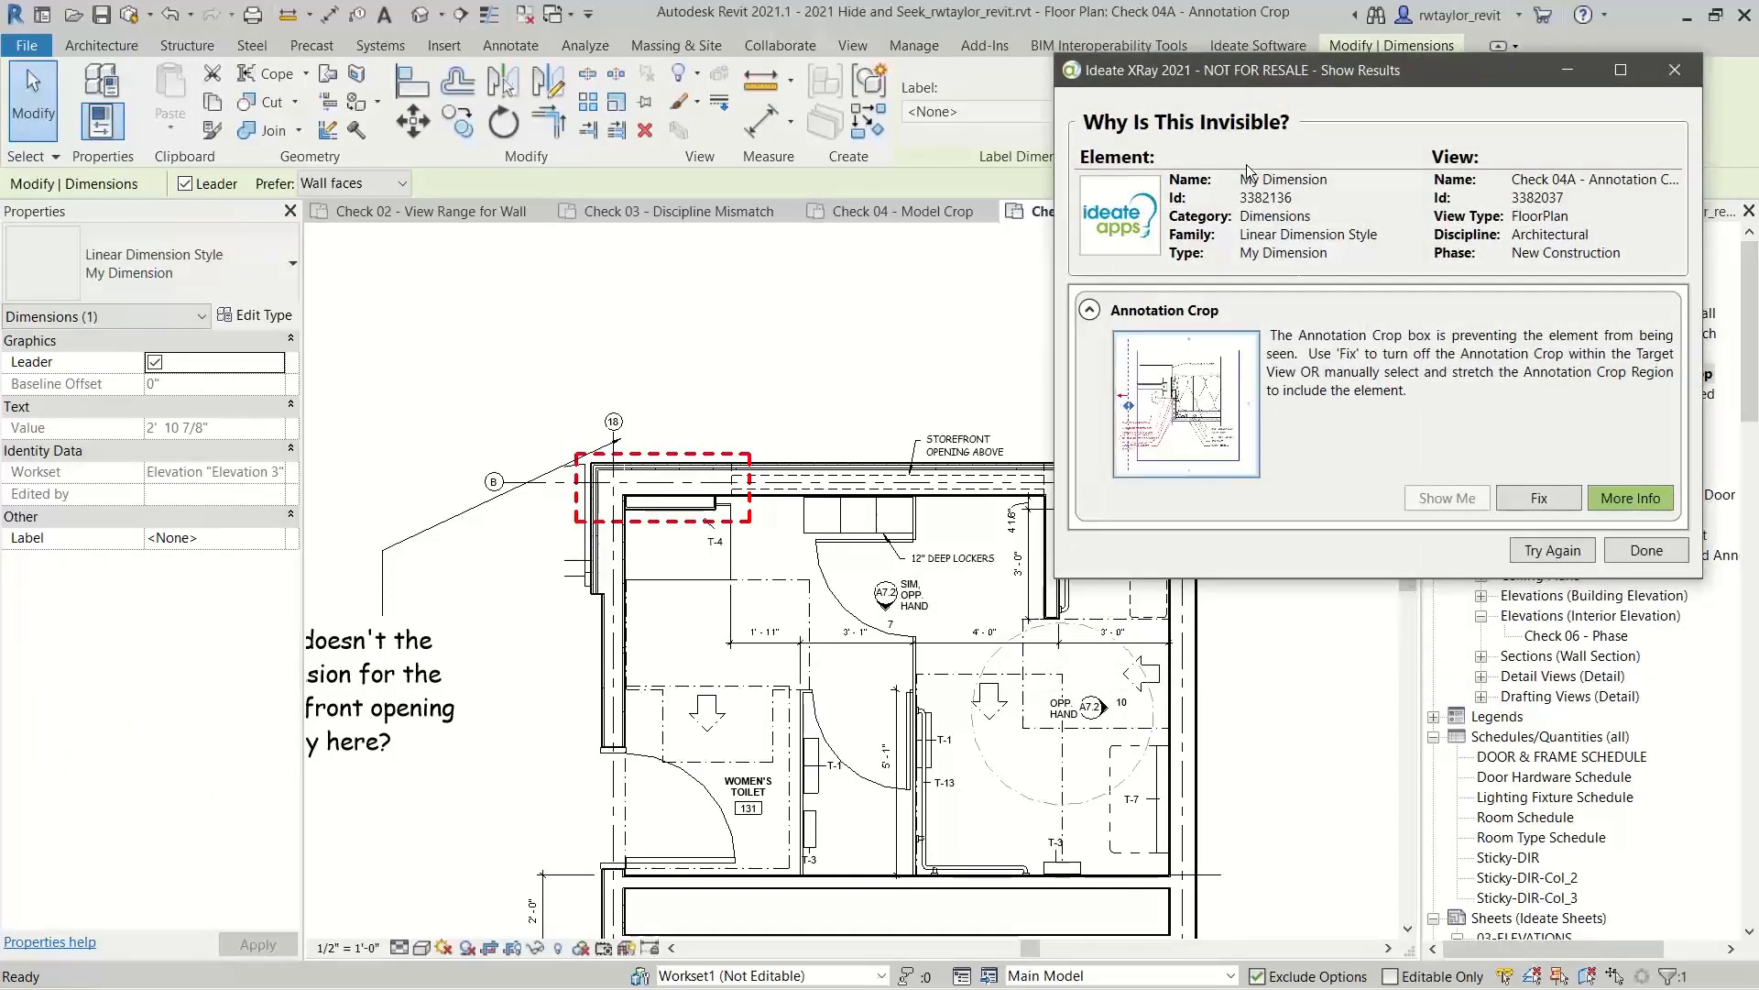
# Fix the Annotation Crop issue for the linear dimension using Fix only, keeping the results window clear of the affected area.
pyautogui.moveTo(1280, 89); pyautogui.dragTo(1108, 101)
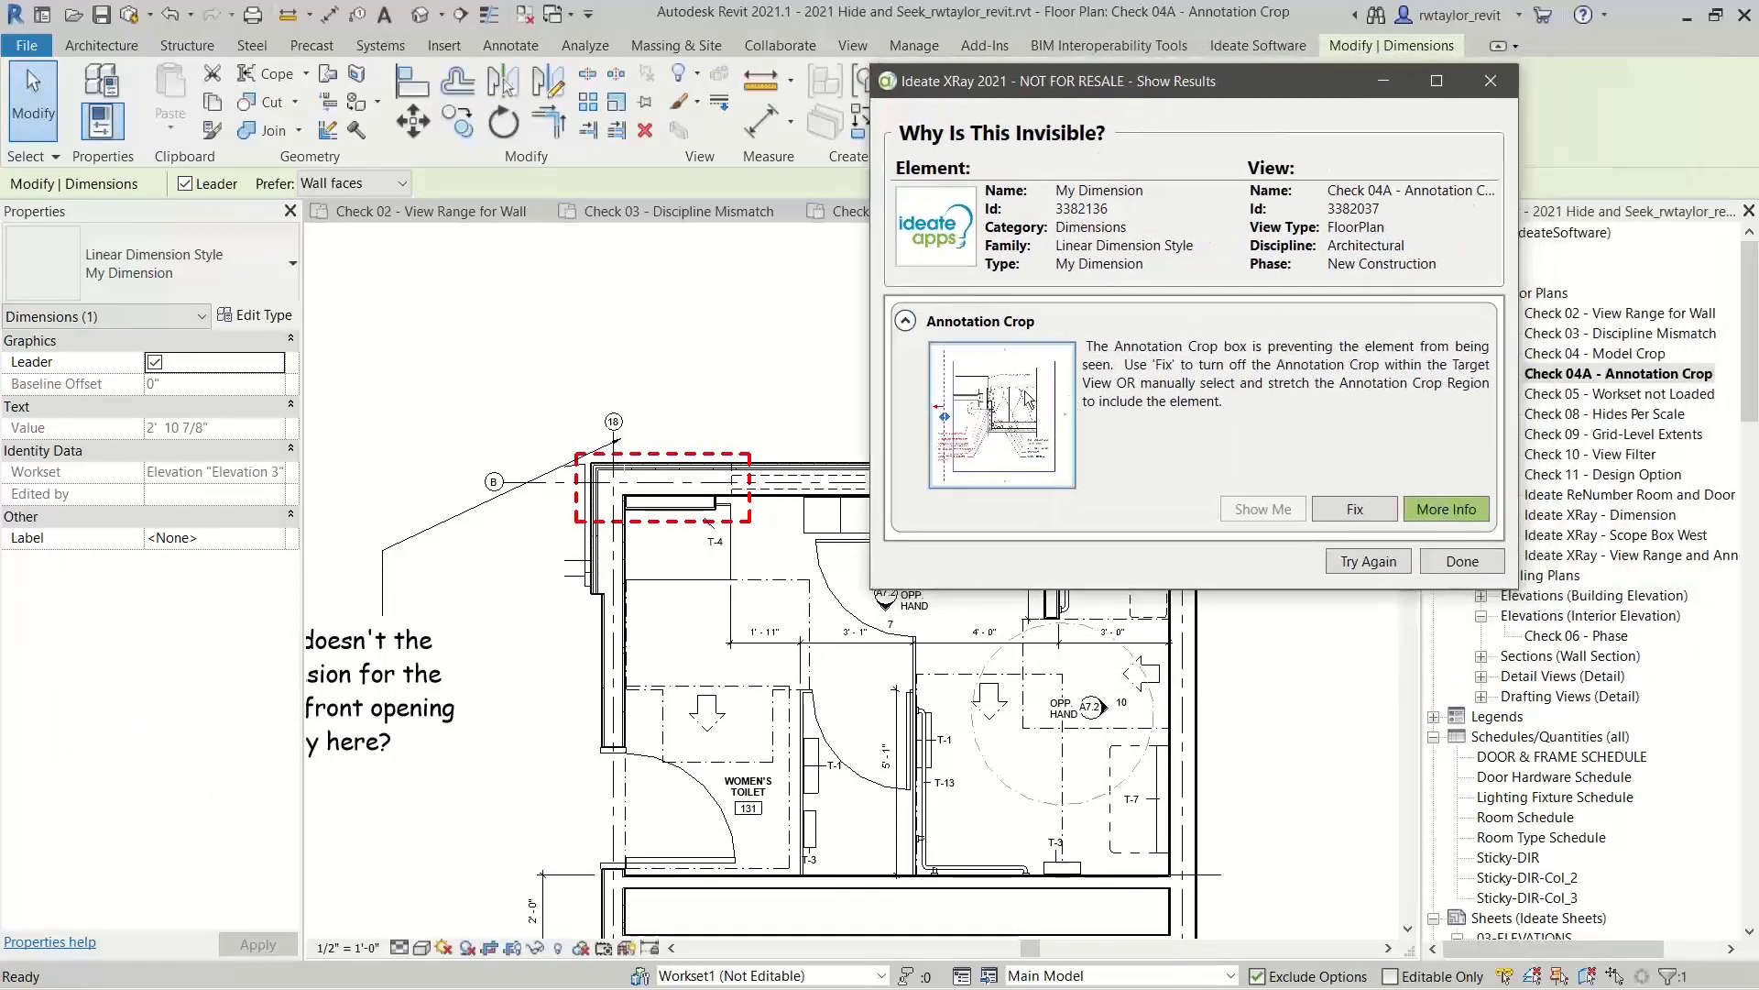
pyautogui.click(1362, 510)
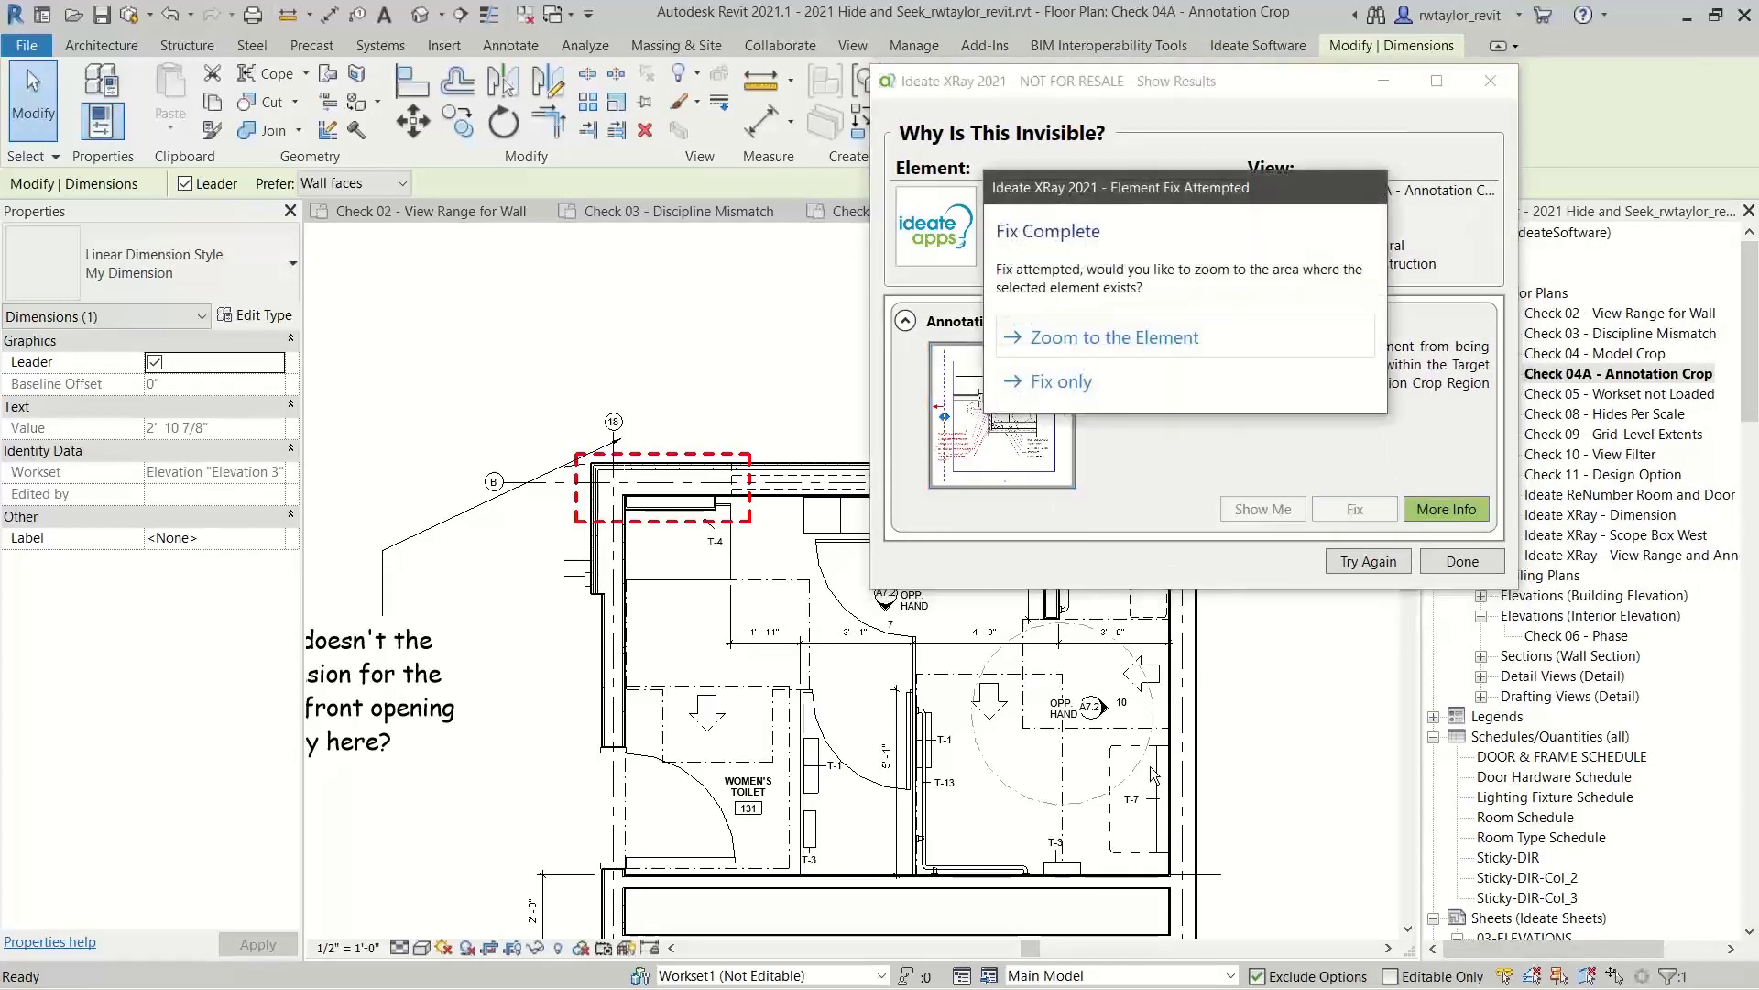
pyautogui.click(1051, 383)
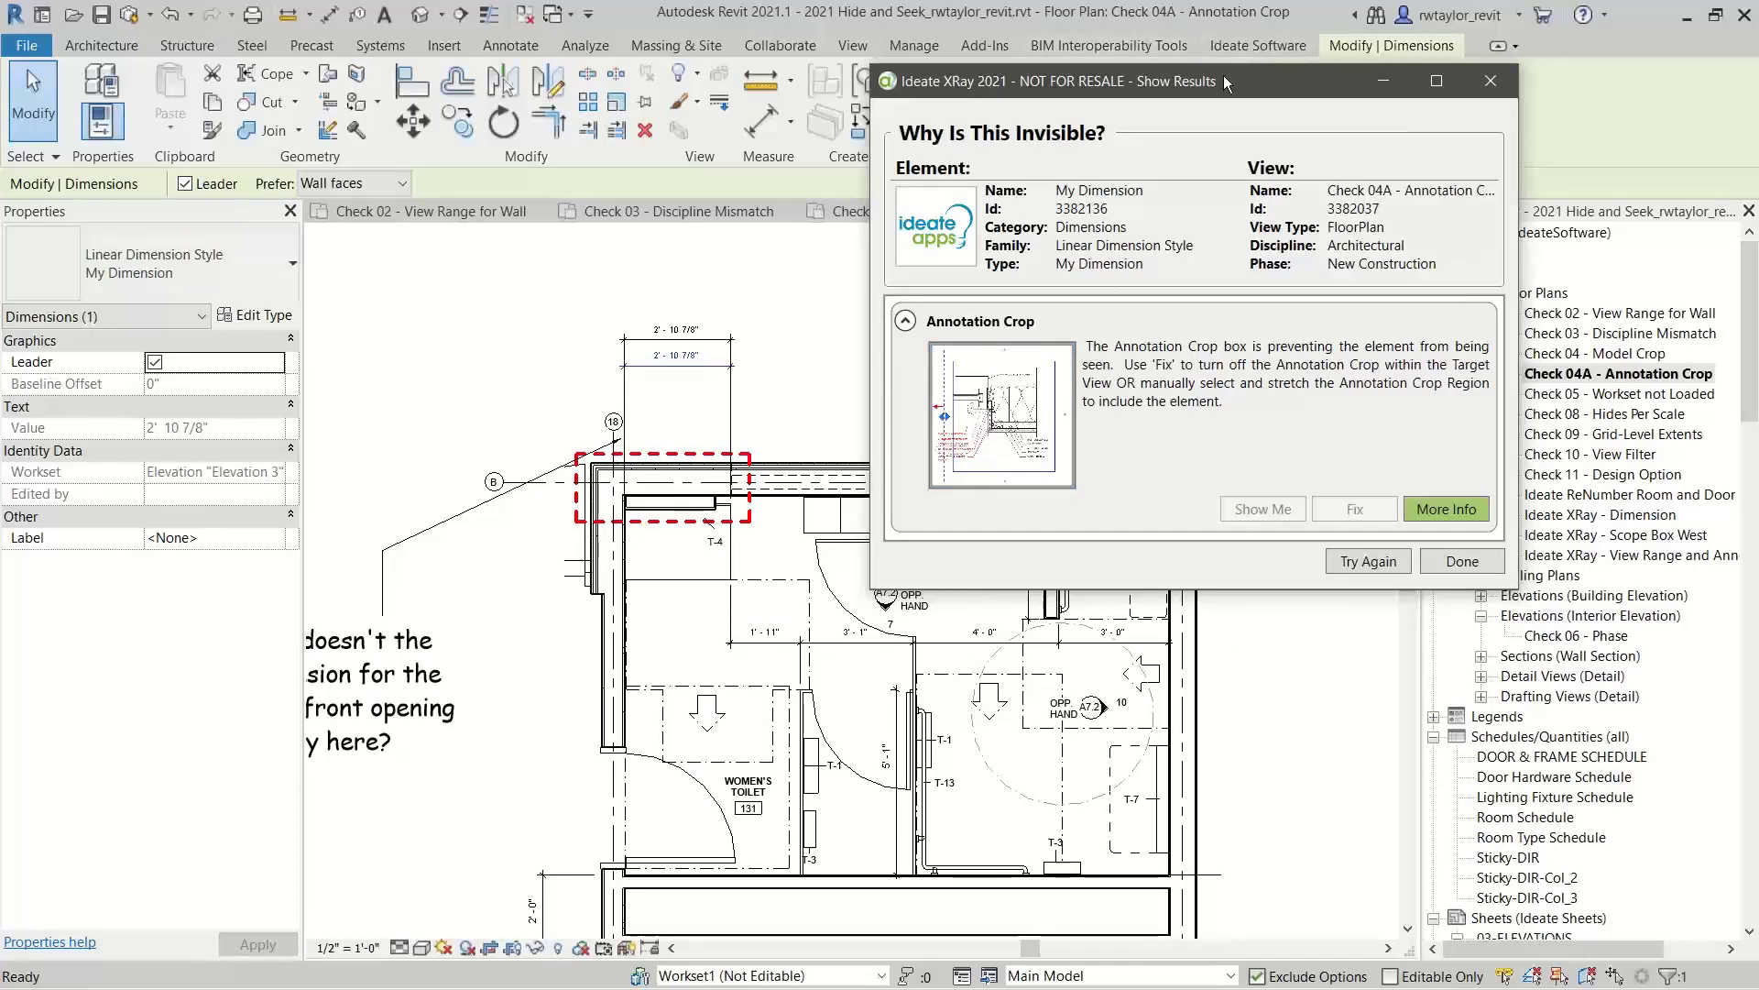
pyautogui.moveTo(1224, 76); pyautogui.dragTo(1140, 86)
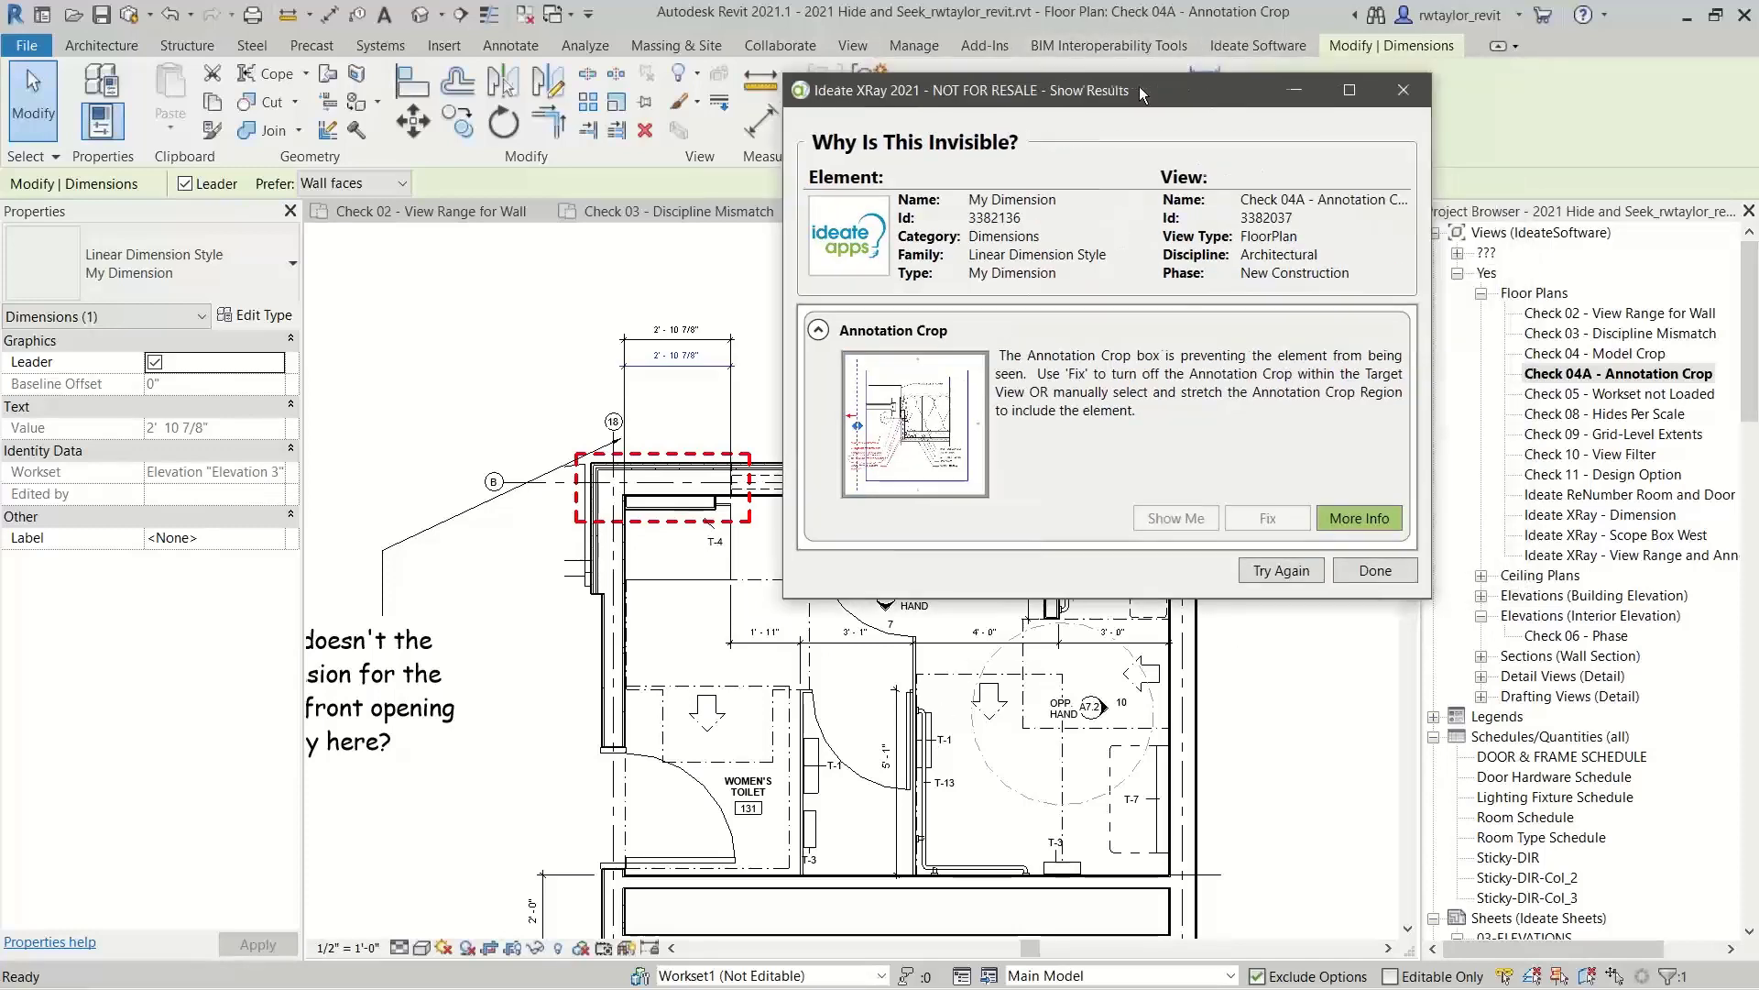
# Open the Check 05 - Workset not Loaded floor plan and inspect the red dashed area that the plumbing fixtures note points to.
pyautogui.doubleClick(1593, 395)
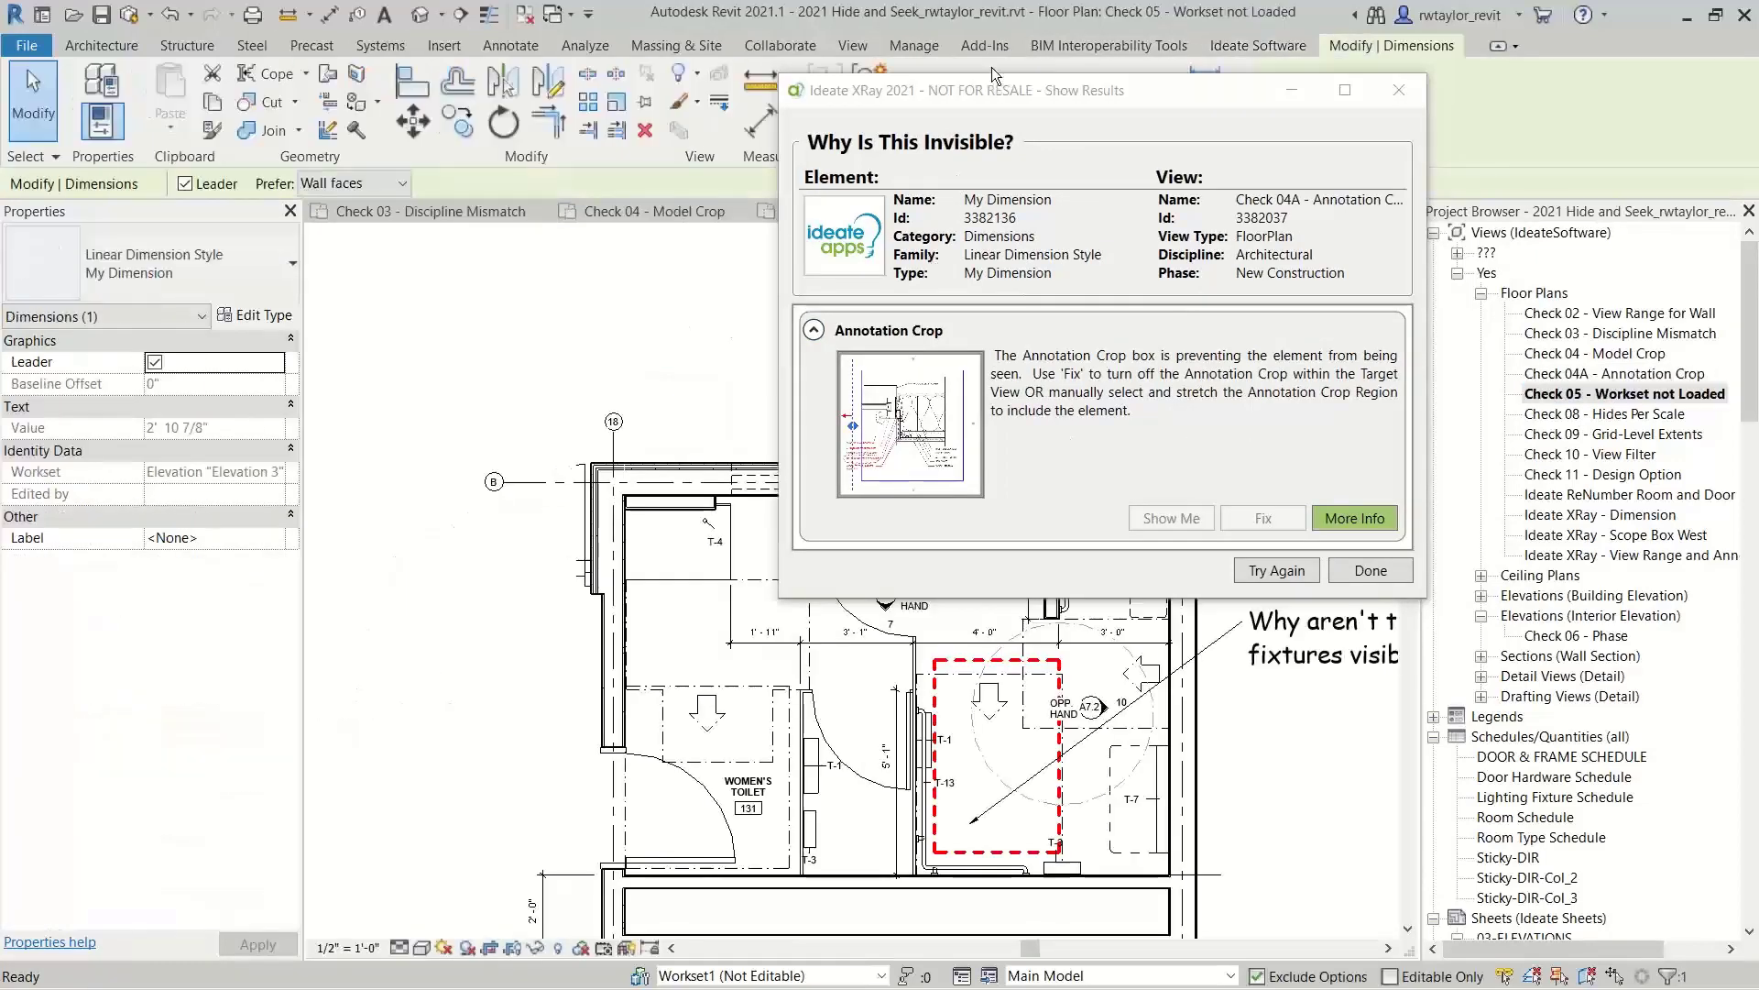
pyautogui.moveTo(988, 92); pyautogui.dragTo(1383, 216)
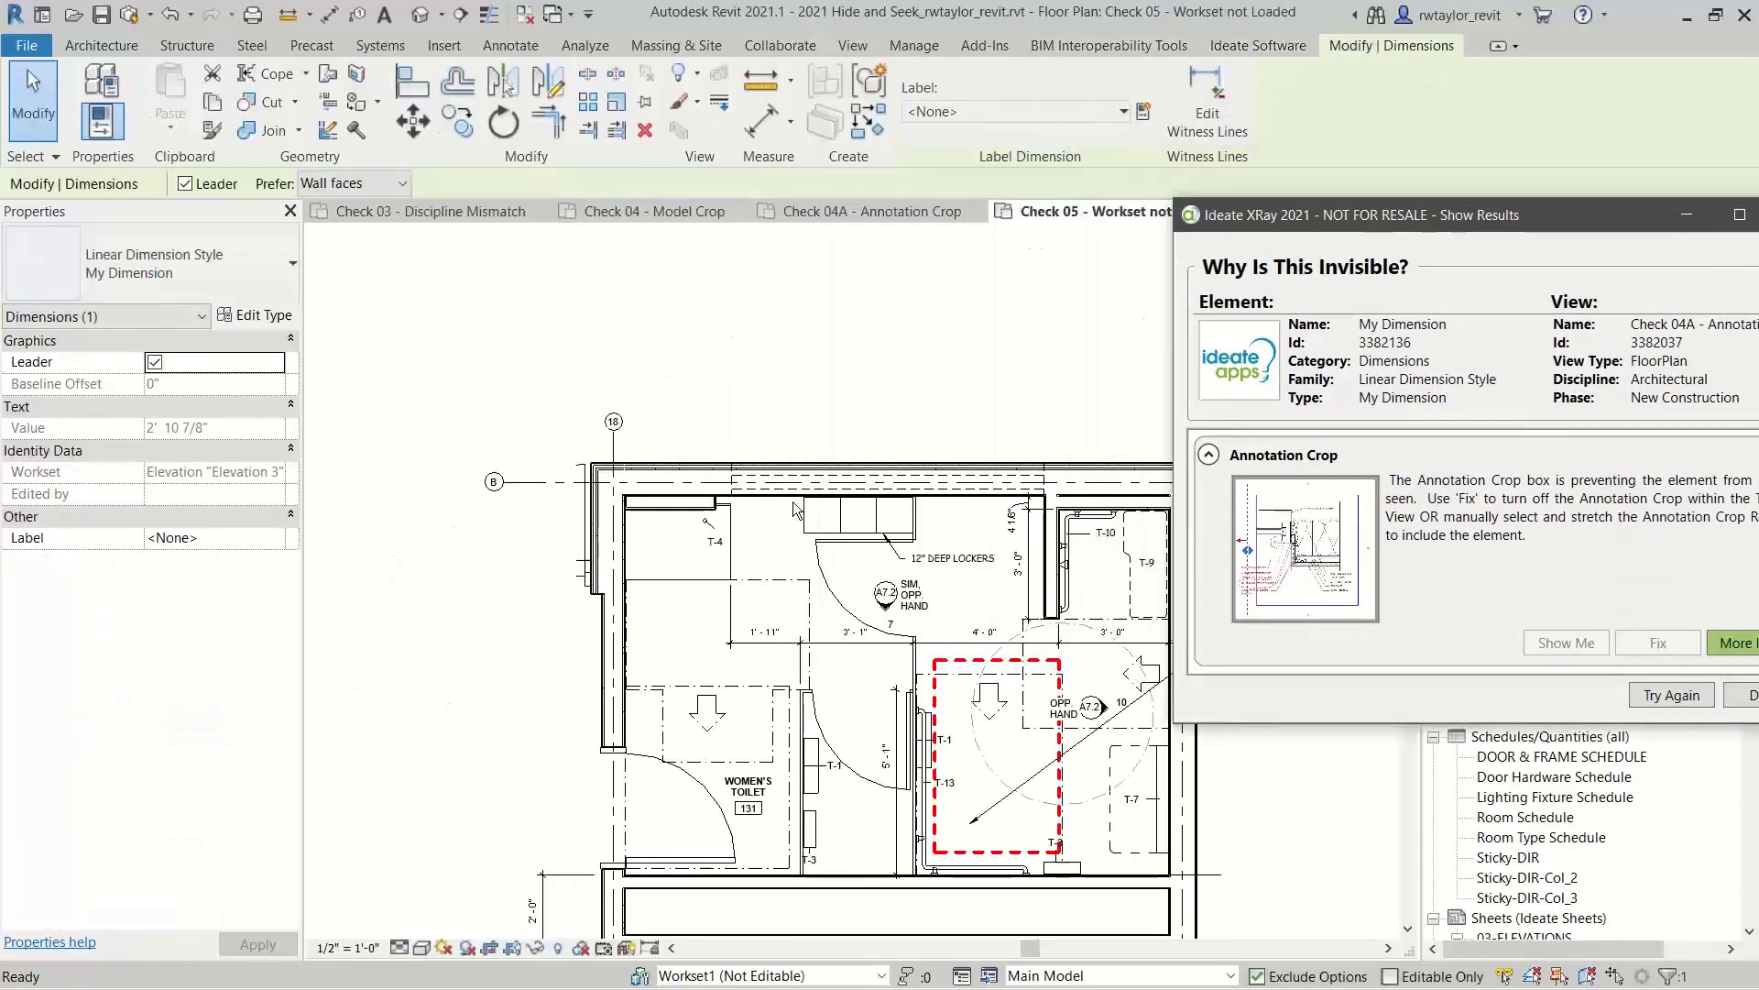
pyautogui.moveTo(905, 525); pyautogui.dragTo(678, 371, button='middle')
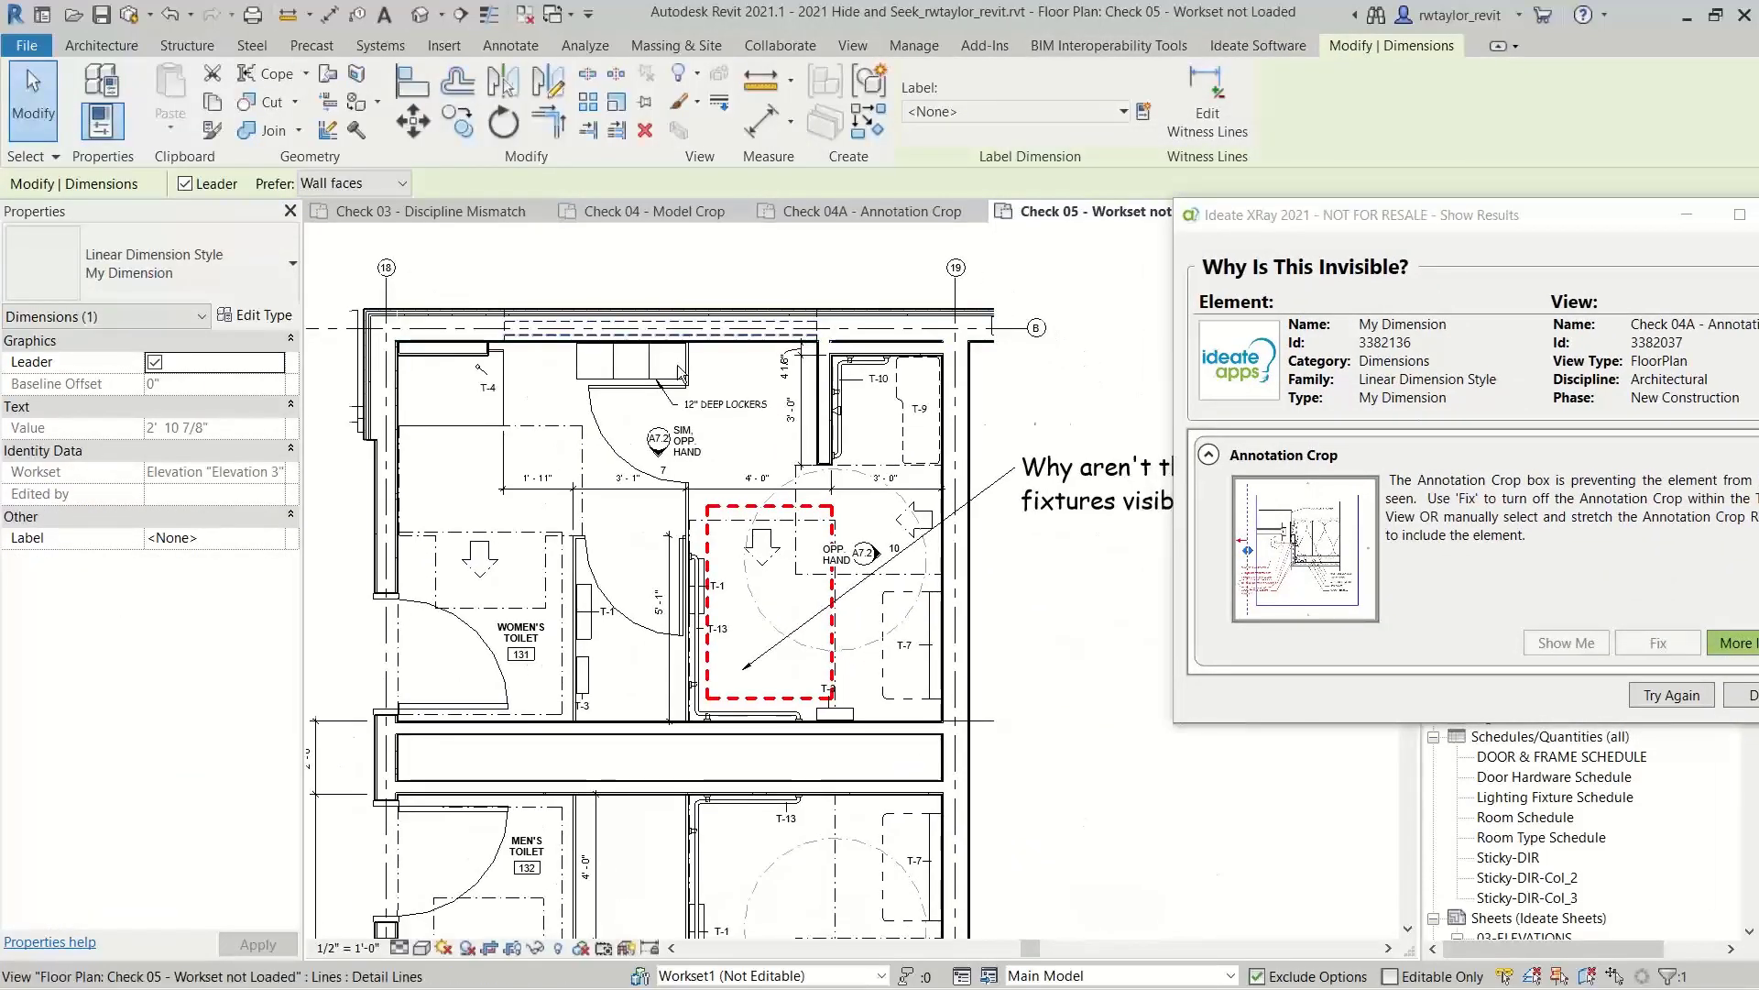
pyautogui.scroll(-3, 678, 371)
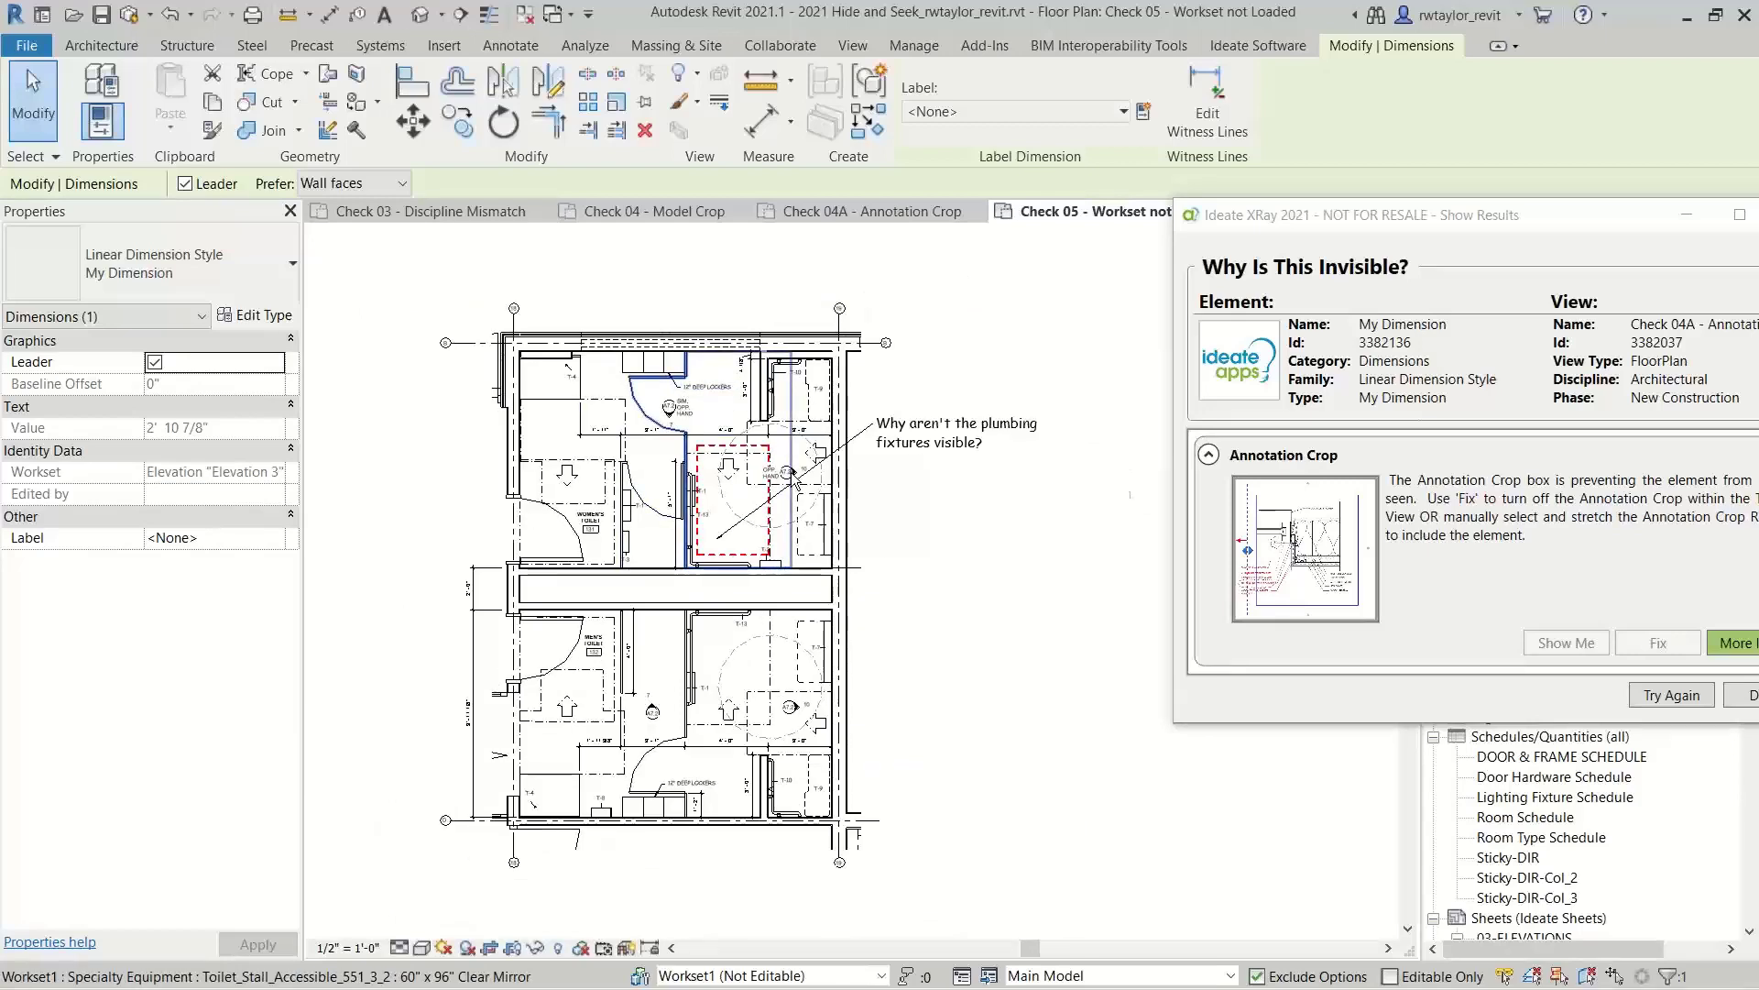
pyautogui.scroll(2, 795, 479)
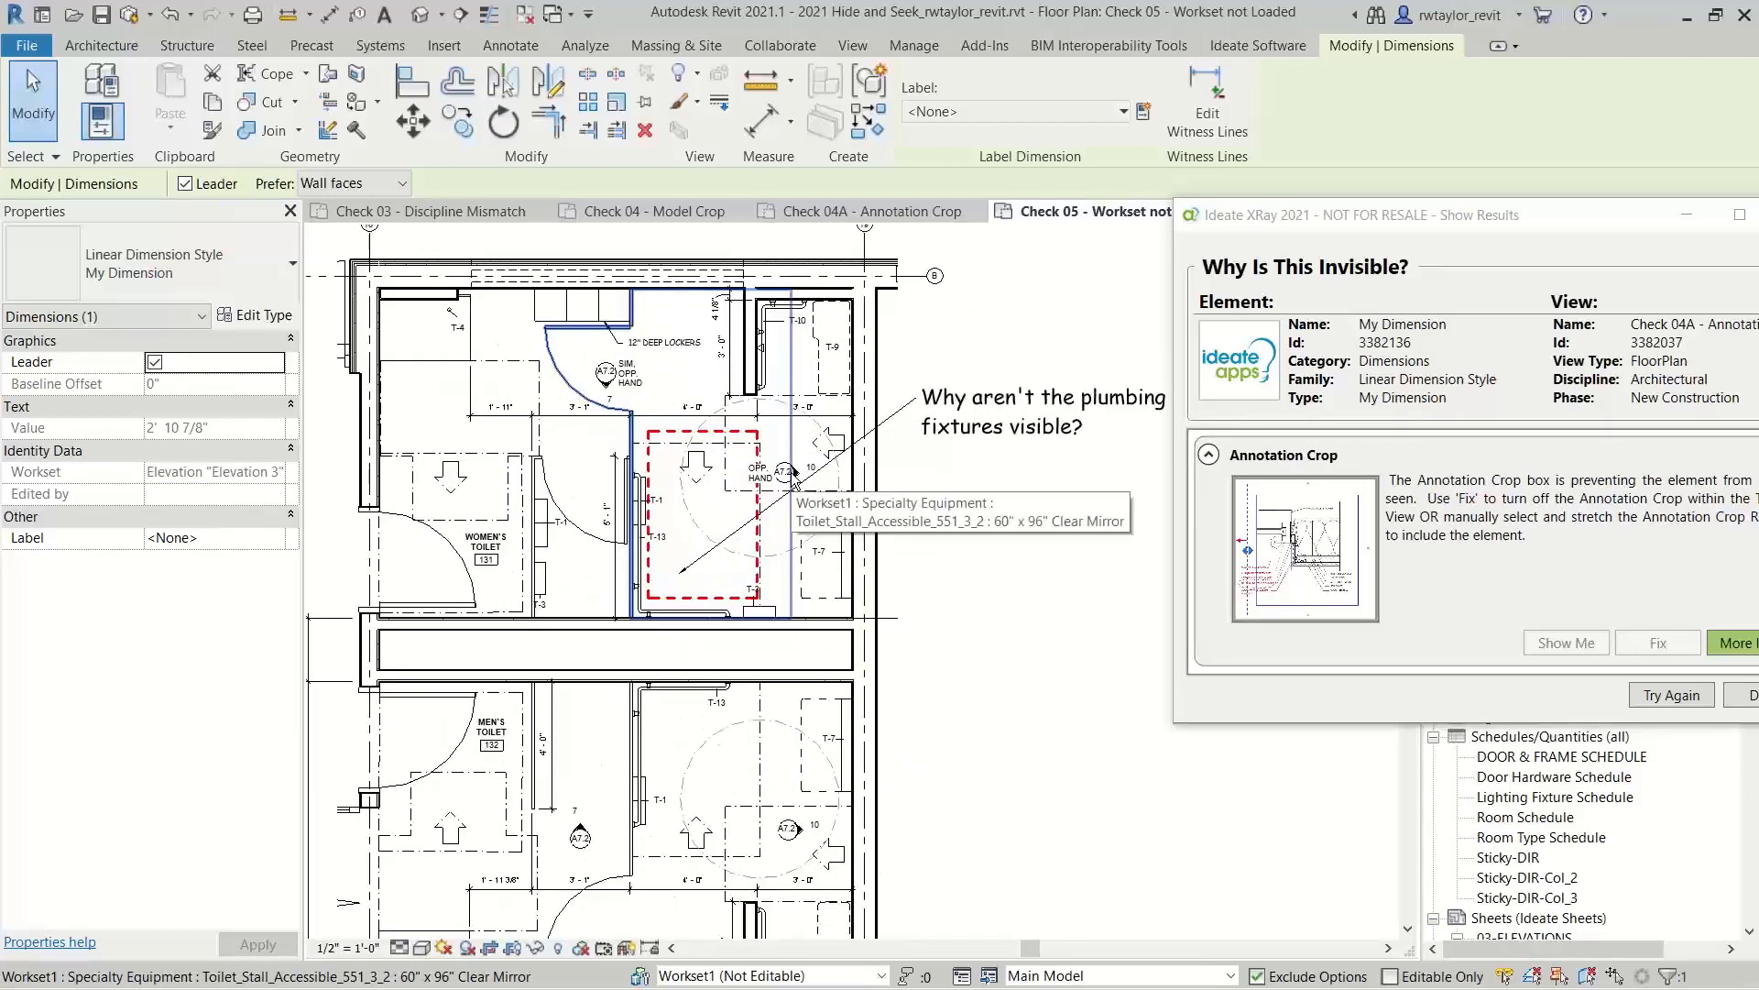
pyautogui.moveTo(1501, 224); pyautogui.dragTo(1355, 131)
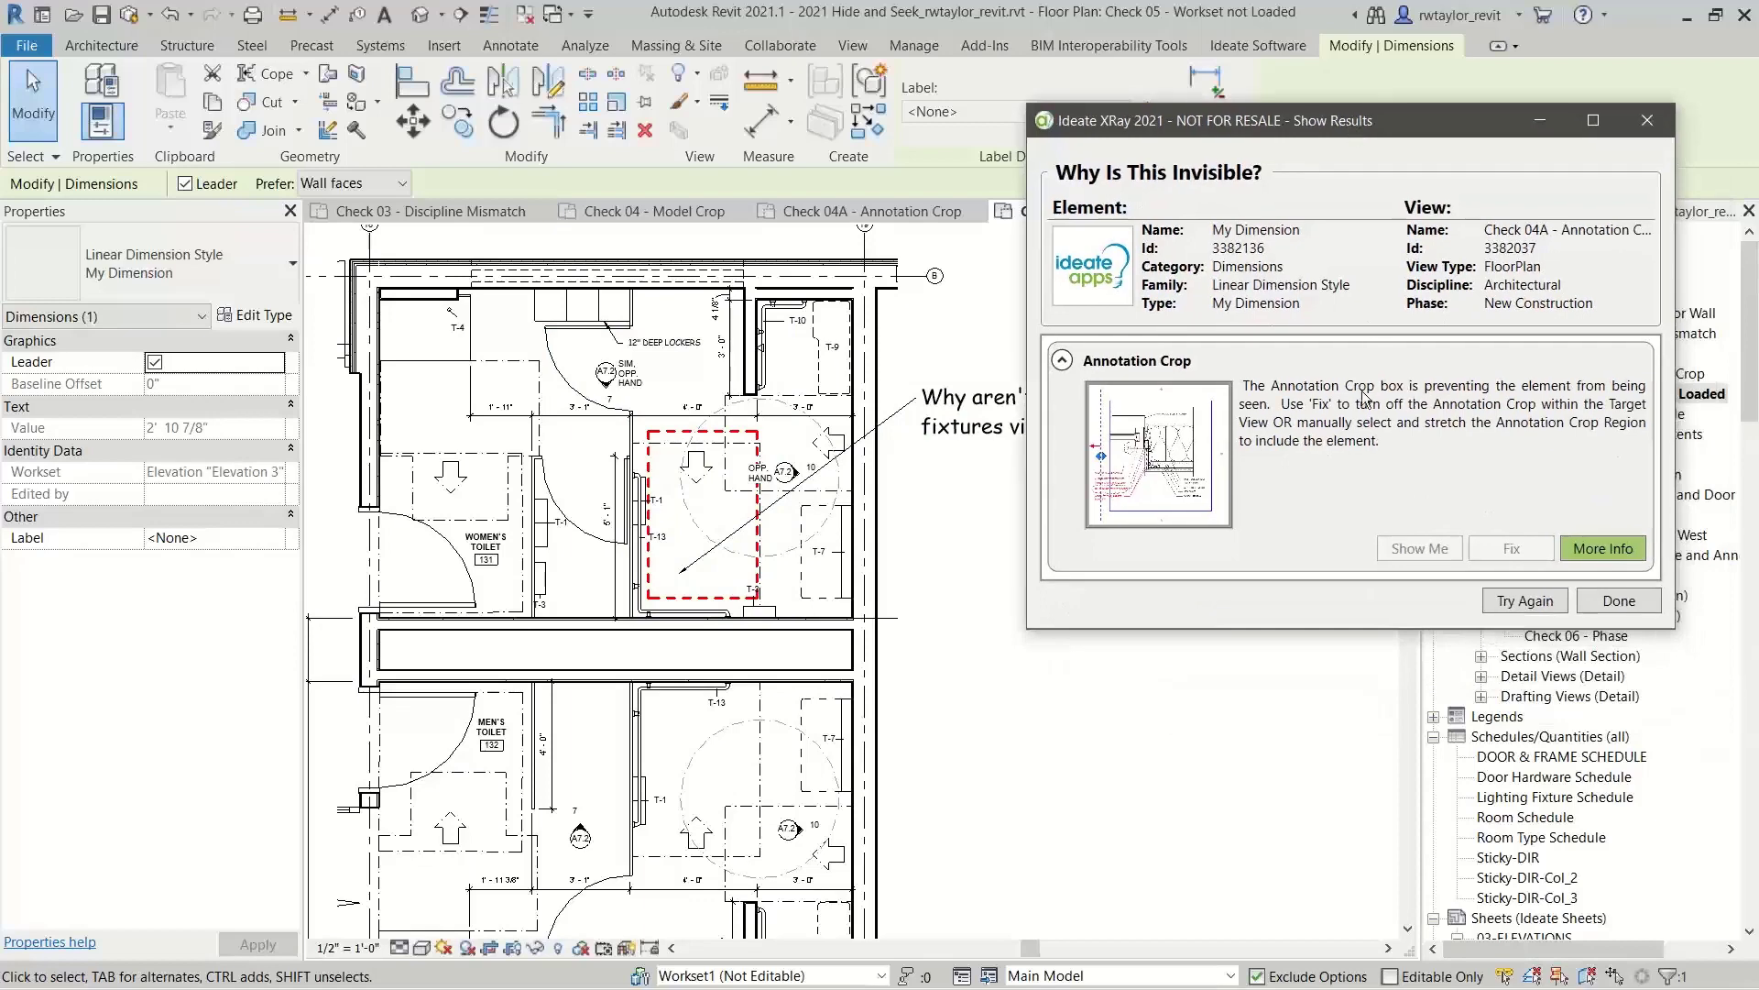
# Start a new Selection Wizard search for a 3D model element and box the red dashed plumbing fixture area in the Check 05 plan.
pyautogui.click(1520, 601)
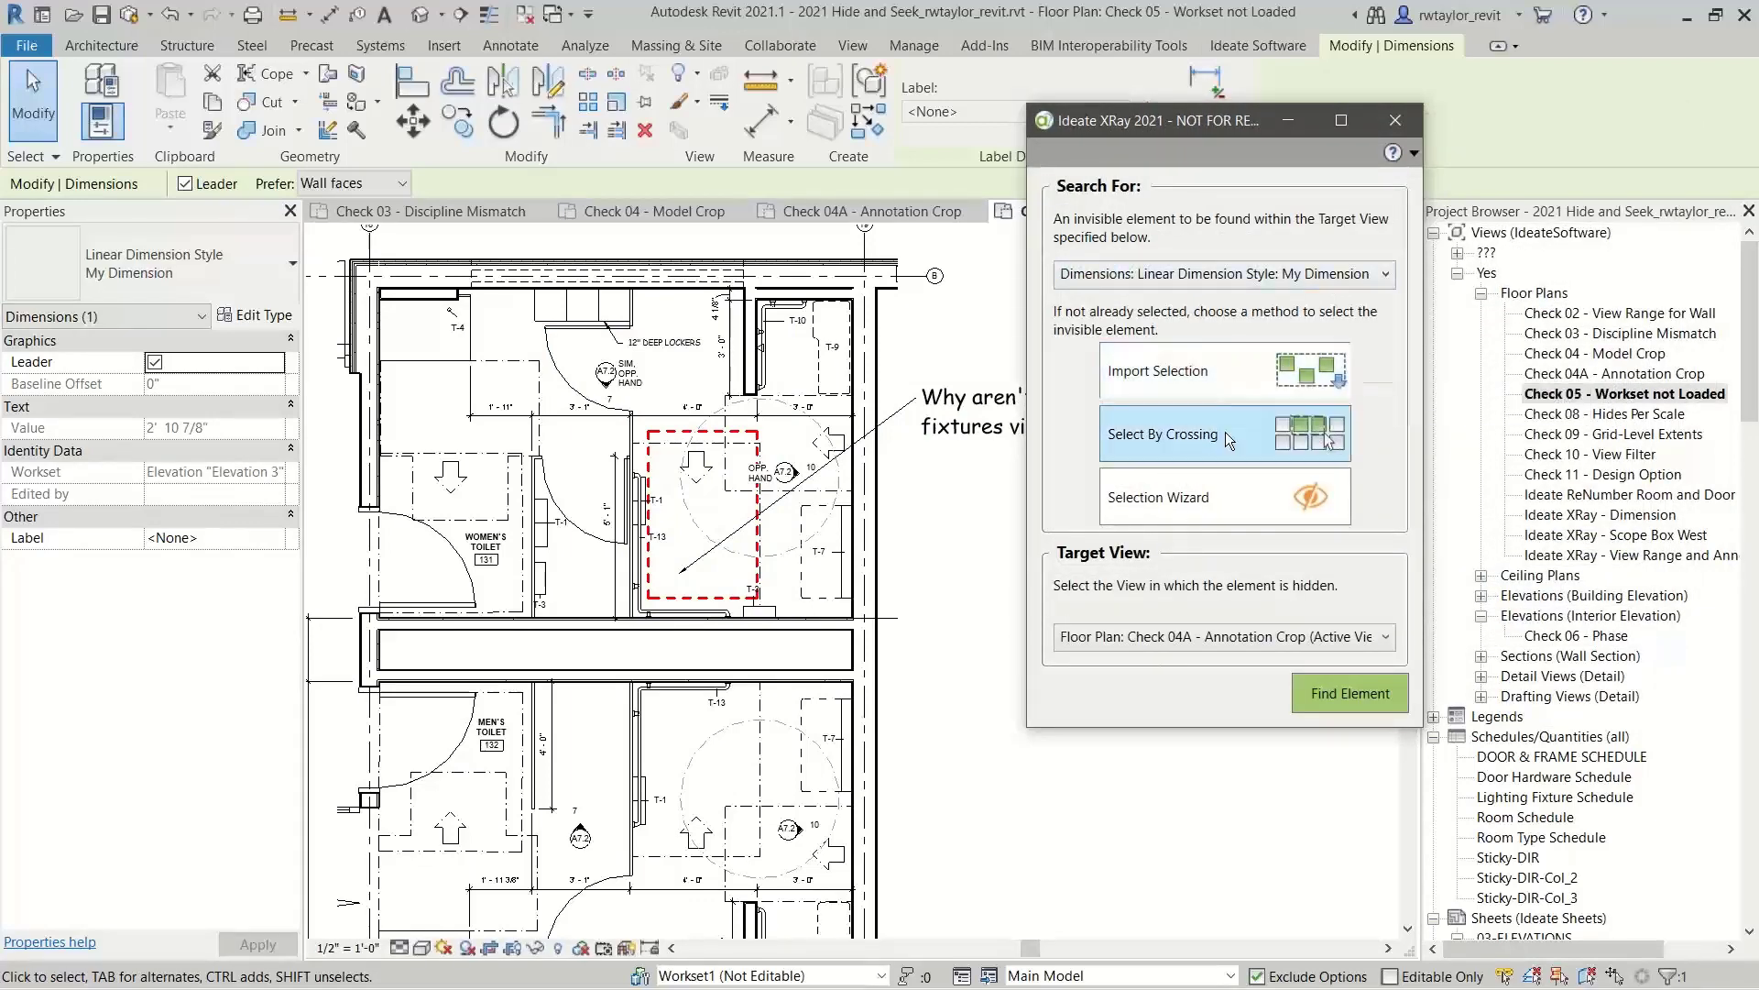
pyautogui.click(1151, 822)
pyautogui.click(1201, 495)
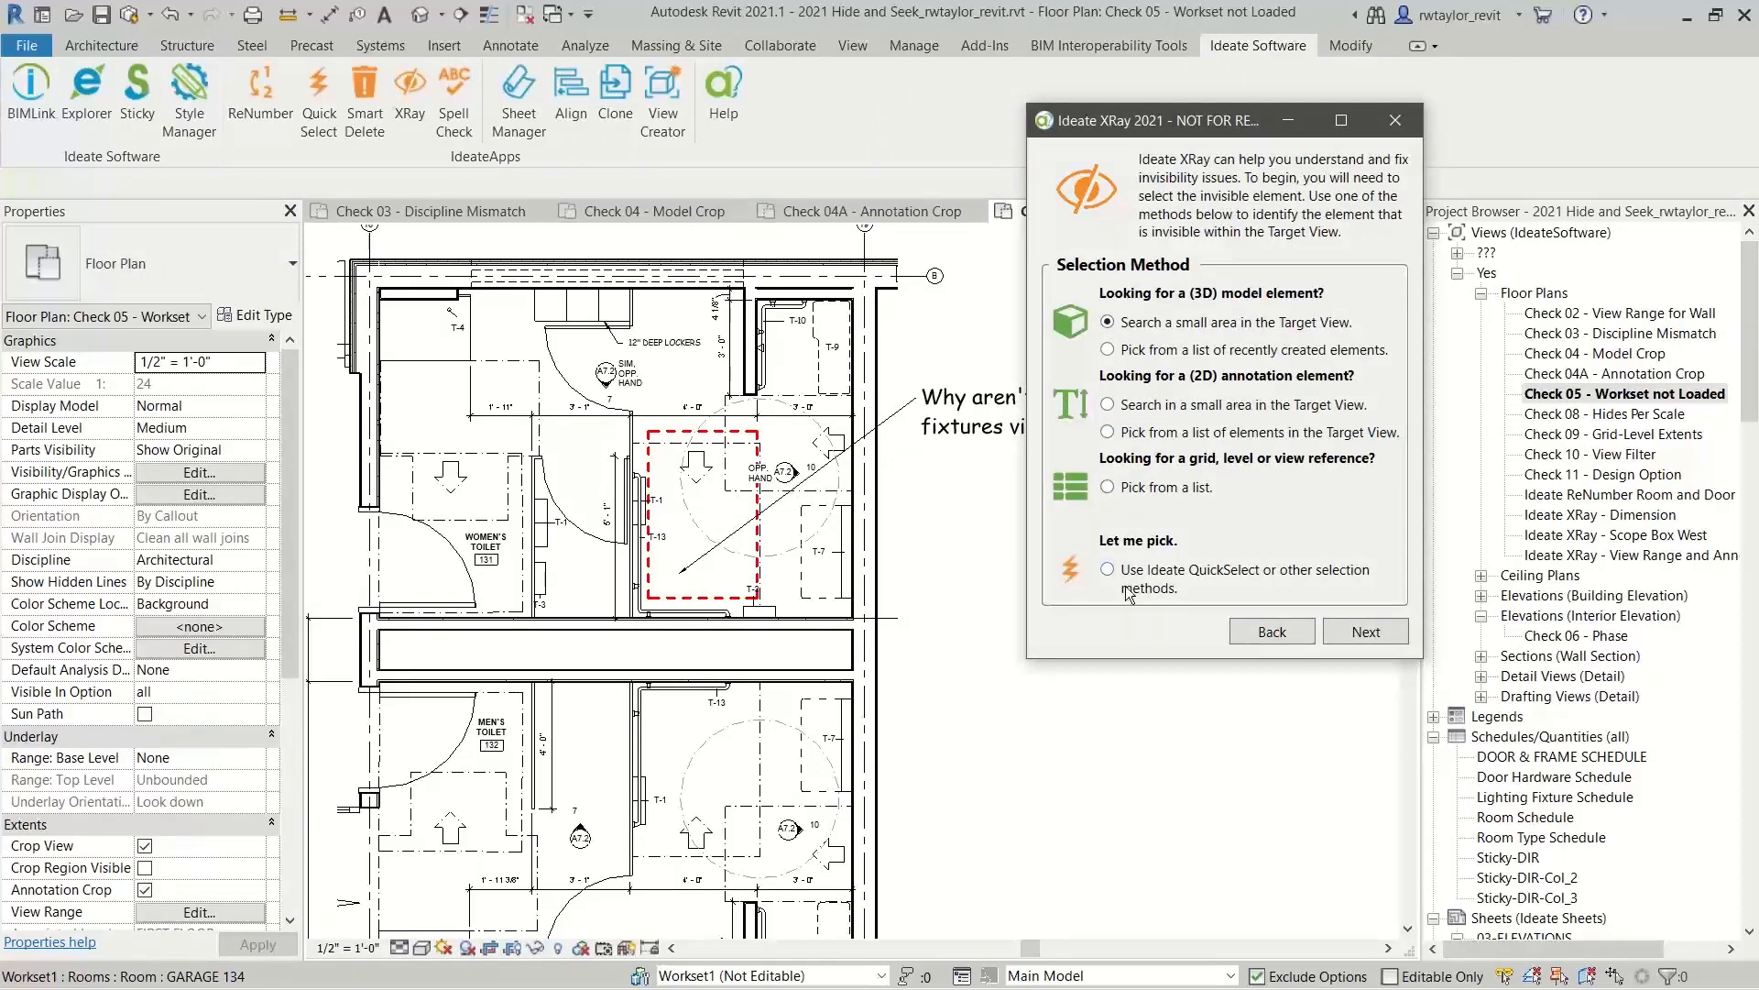
pyautogui.click(1353, 630)
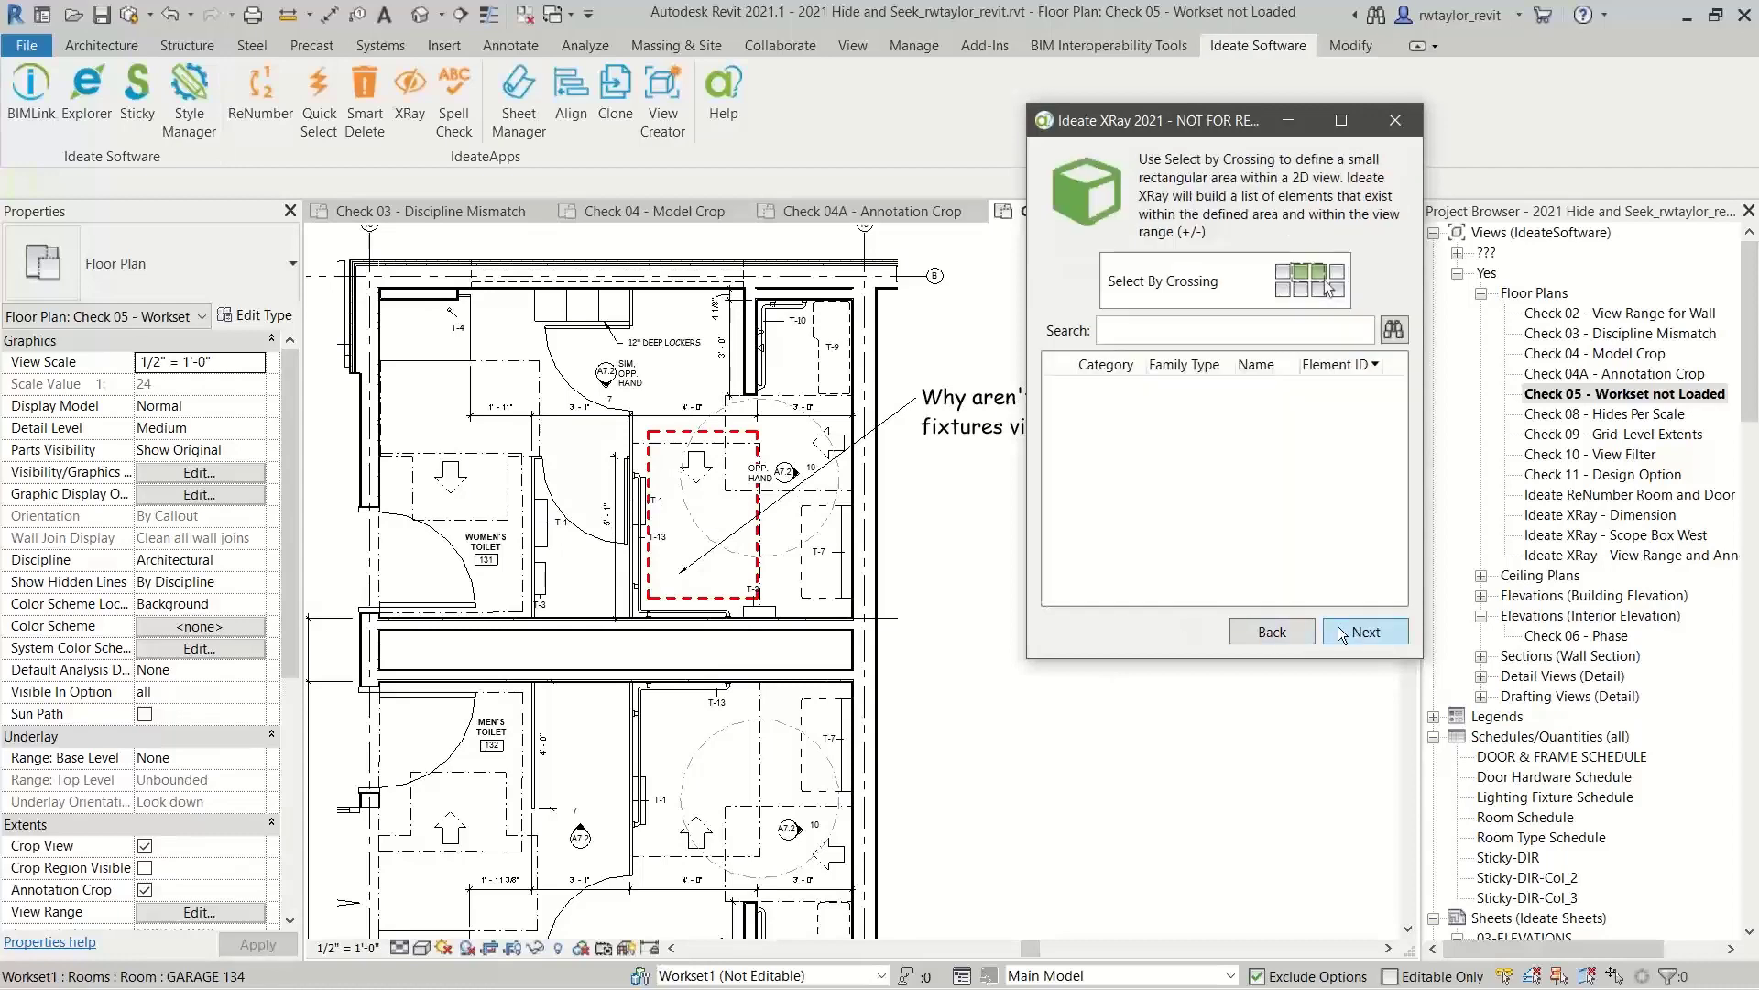
pyautogui.click(1191, 284)
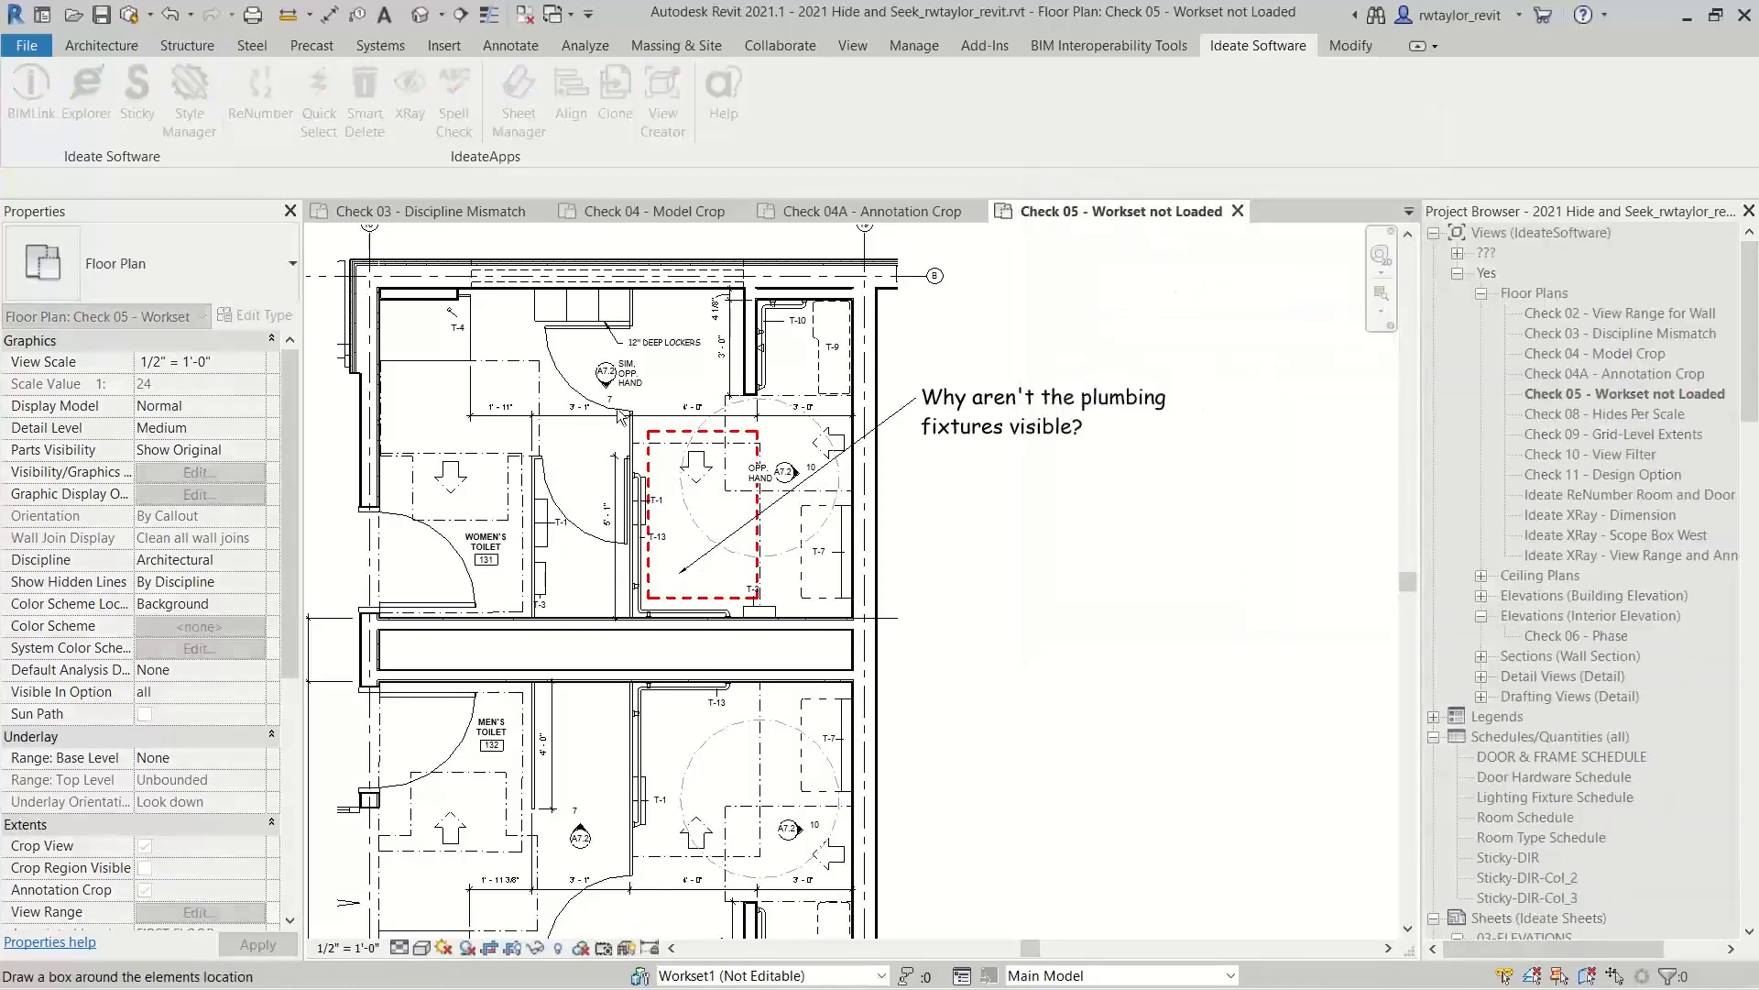
pyautogui.moveTo(648, 431); pyautogui.dragTo(772, 609)
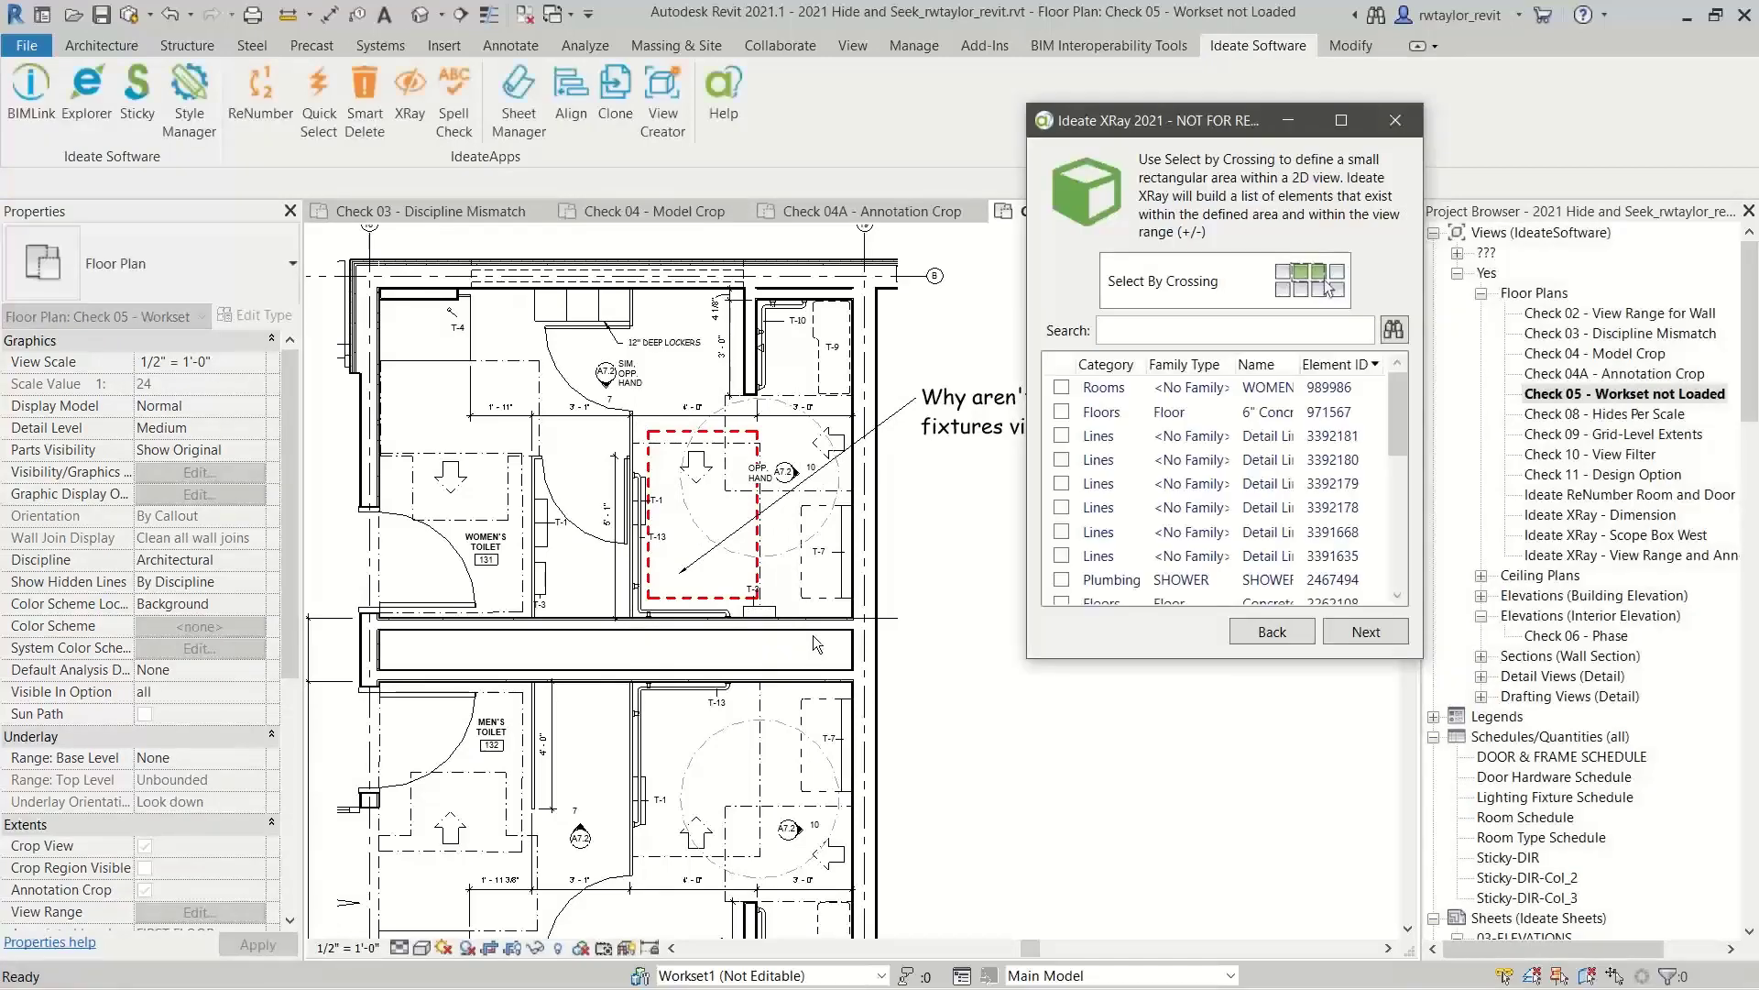
# Sort the found elements by category, enlarge the XRay window and mark the Plumbing toilet with element ID 1822979.
pyautogui.click(1106, 365)
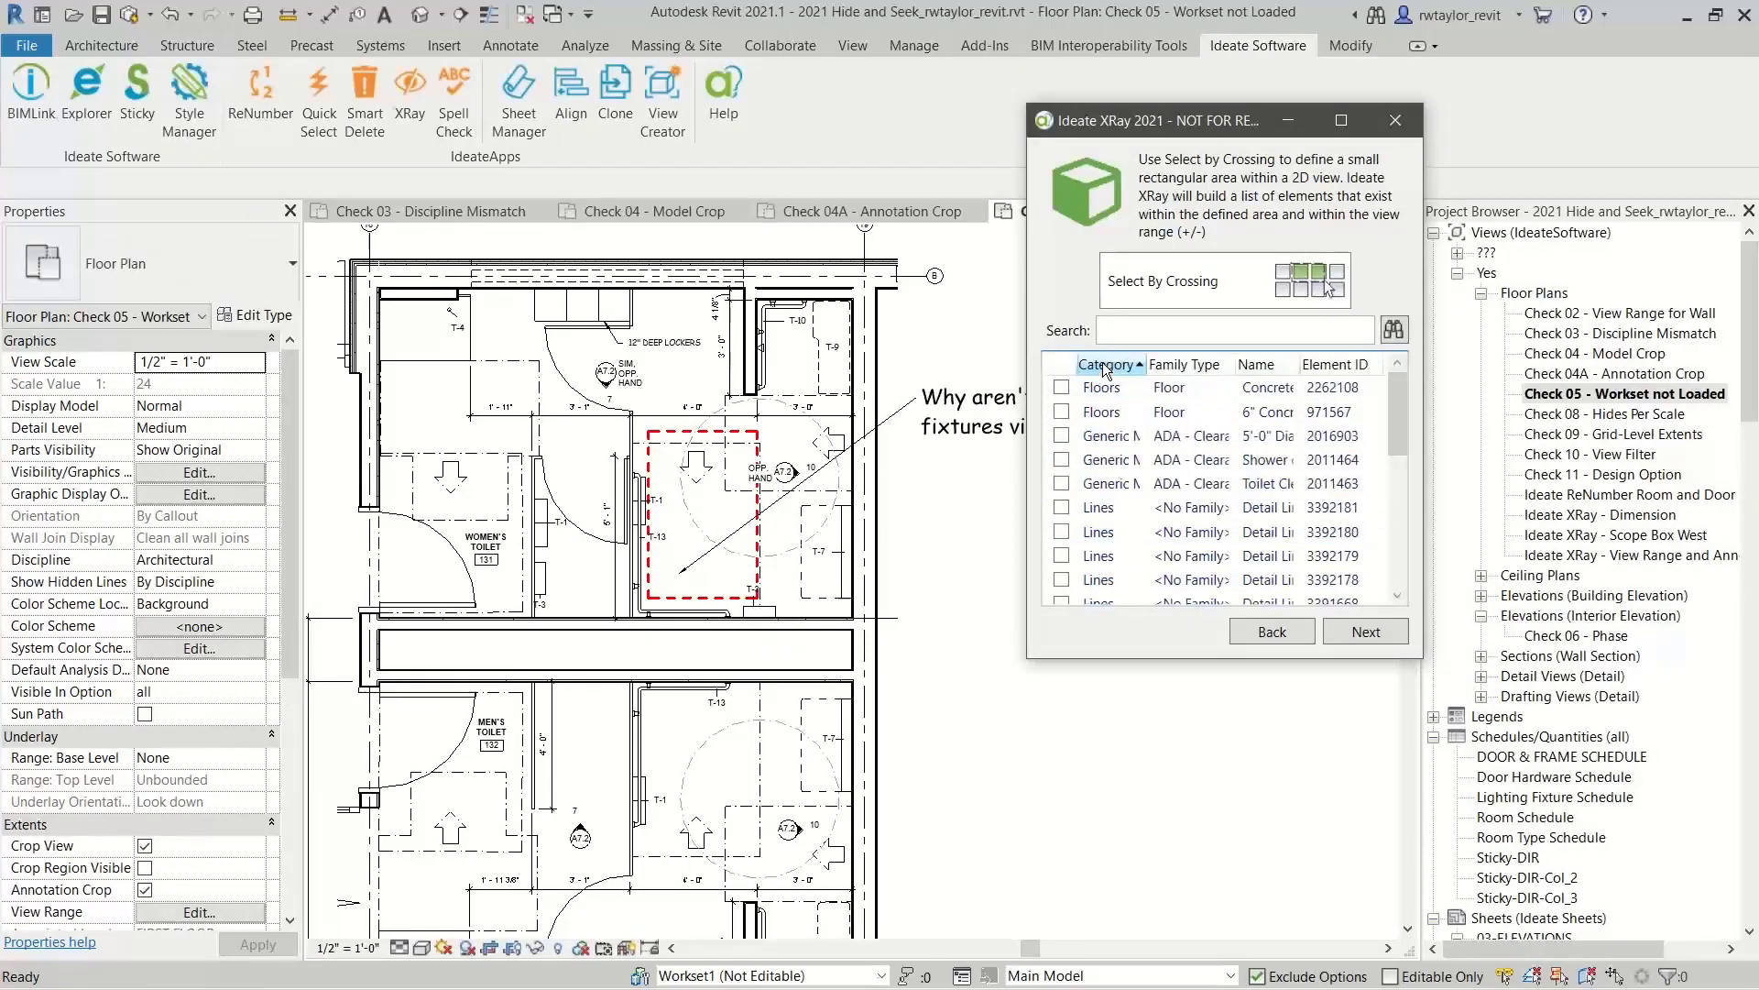
pyautogui.moveTo(1149, 659); pyautogui.dragTo(1149, 810)
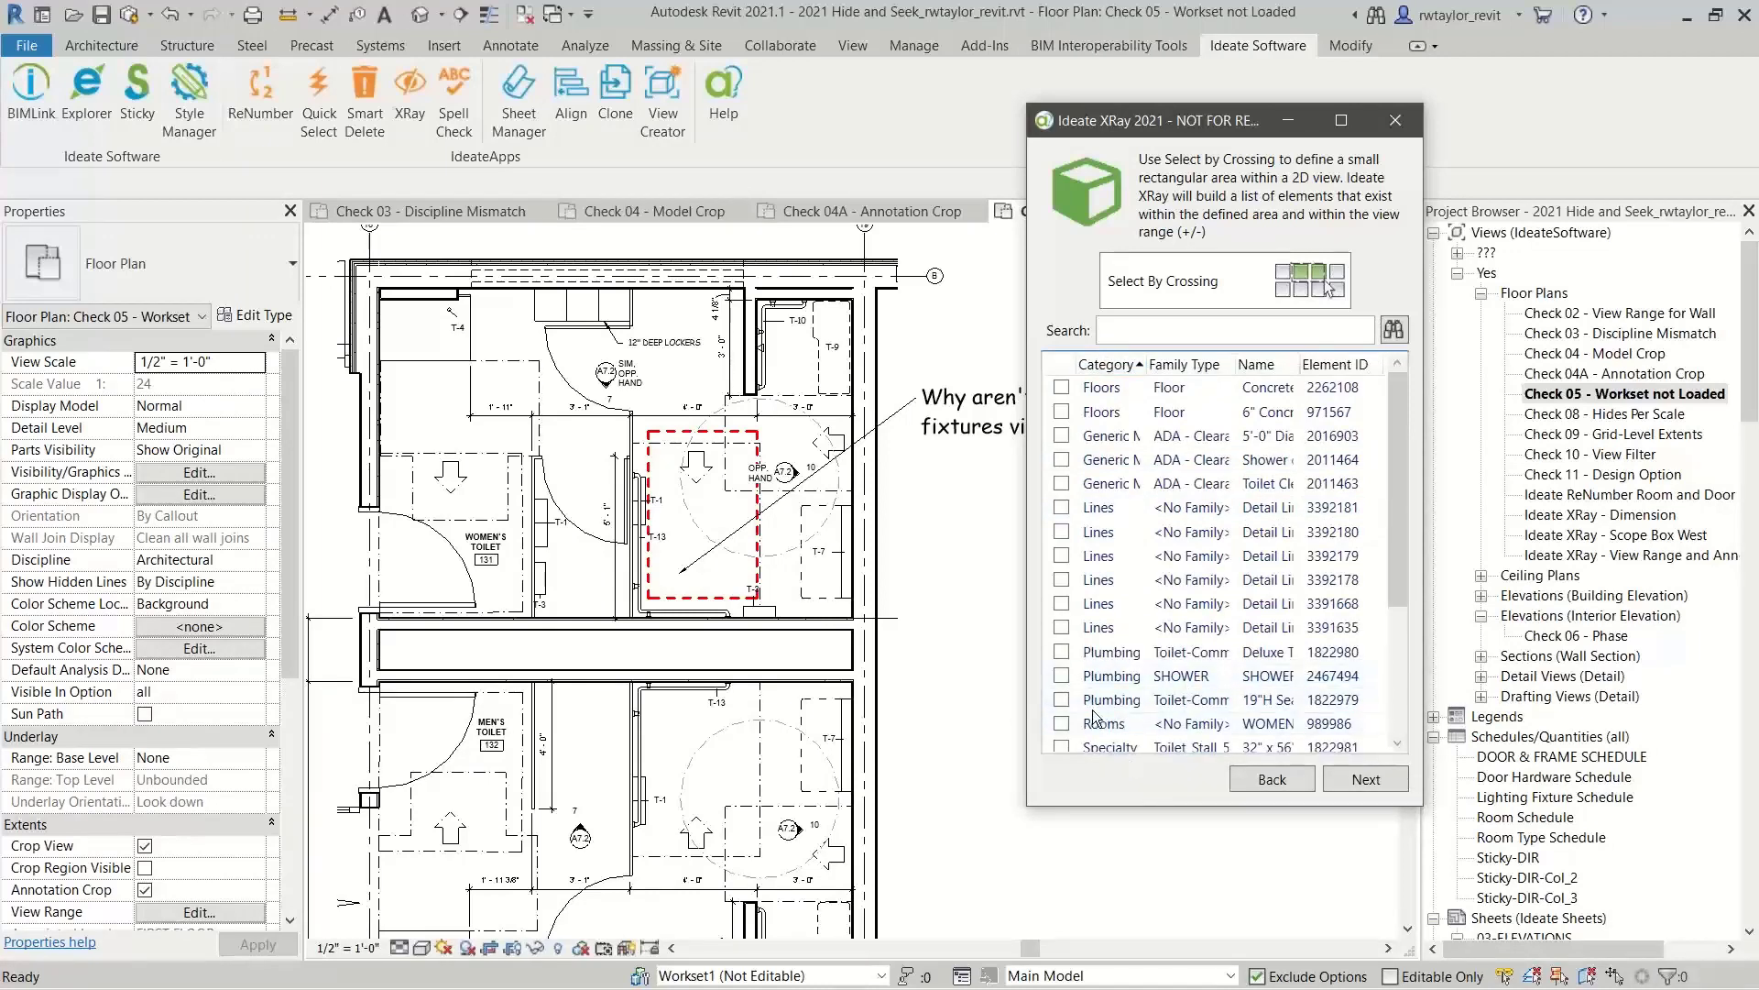
pyautogui.click(1061, 700)
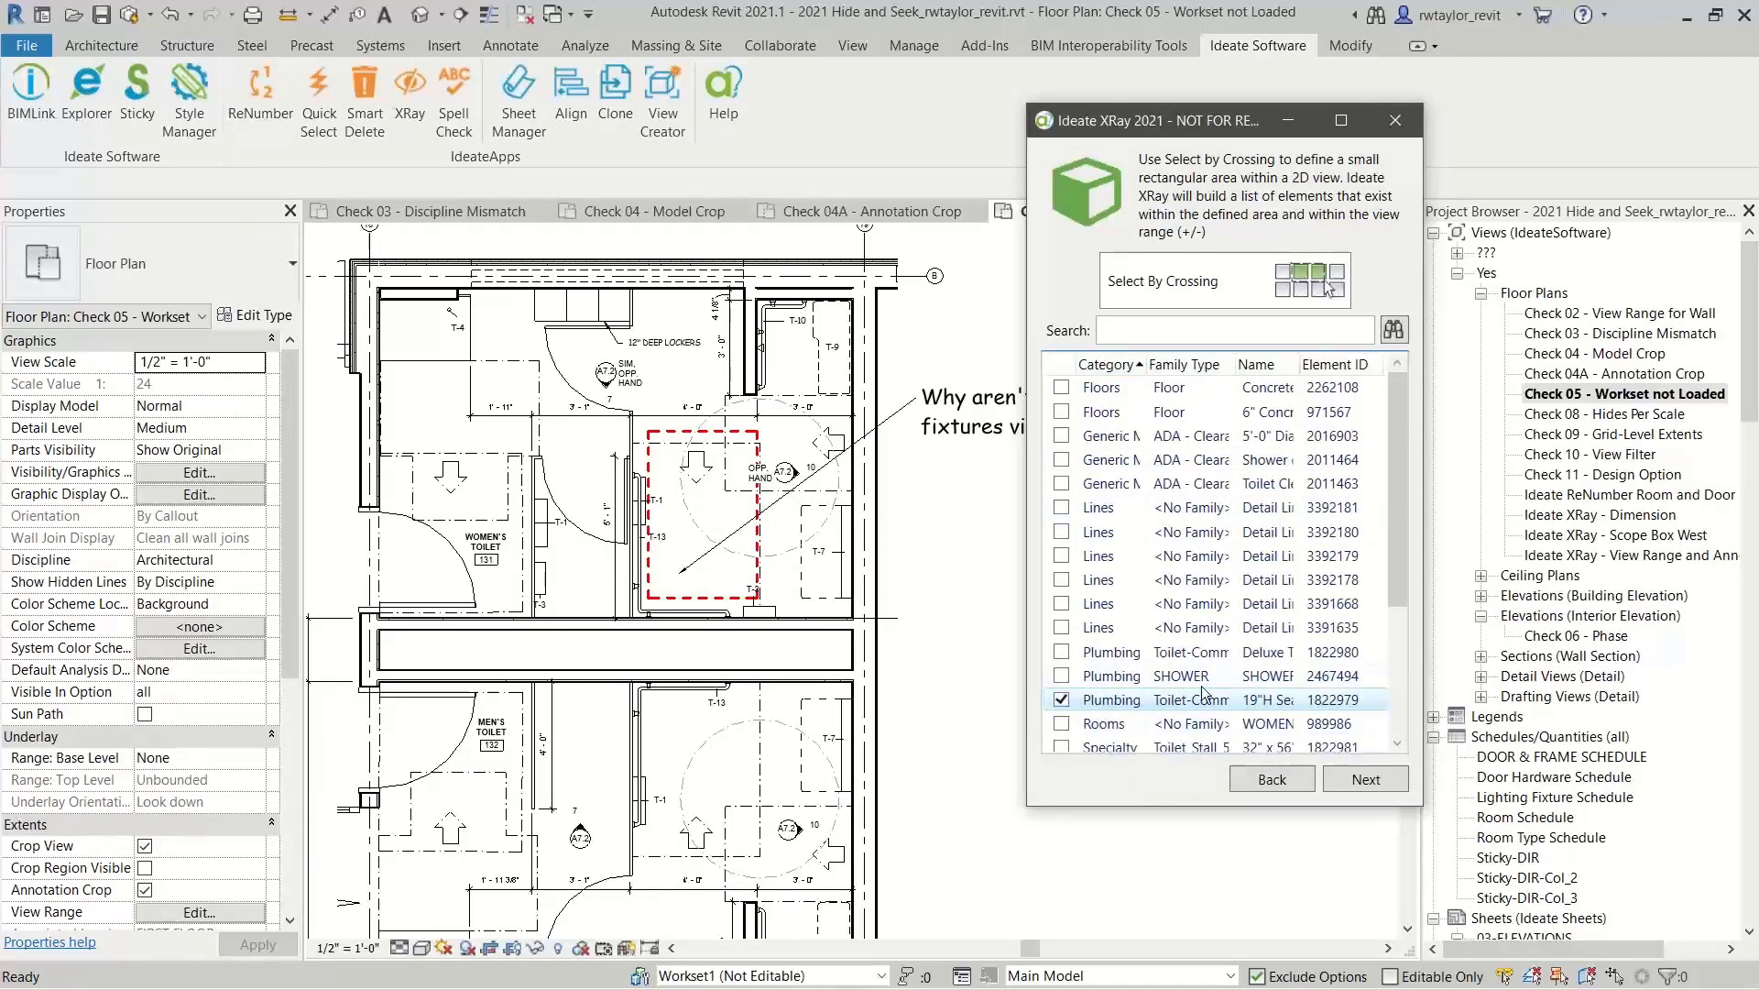
# Replace the marked toilet with the Plumbing toilet that has element ID 1822980 and accept it as the element to search for.
pyautogui.click(1061, 700)
pyautogui.click(1061, 651)
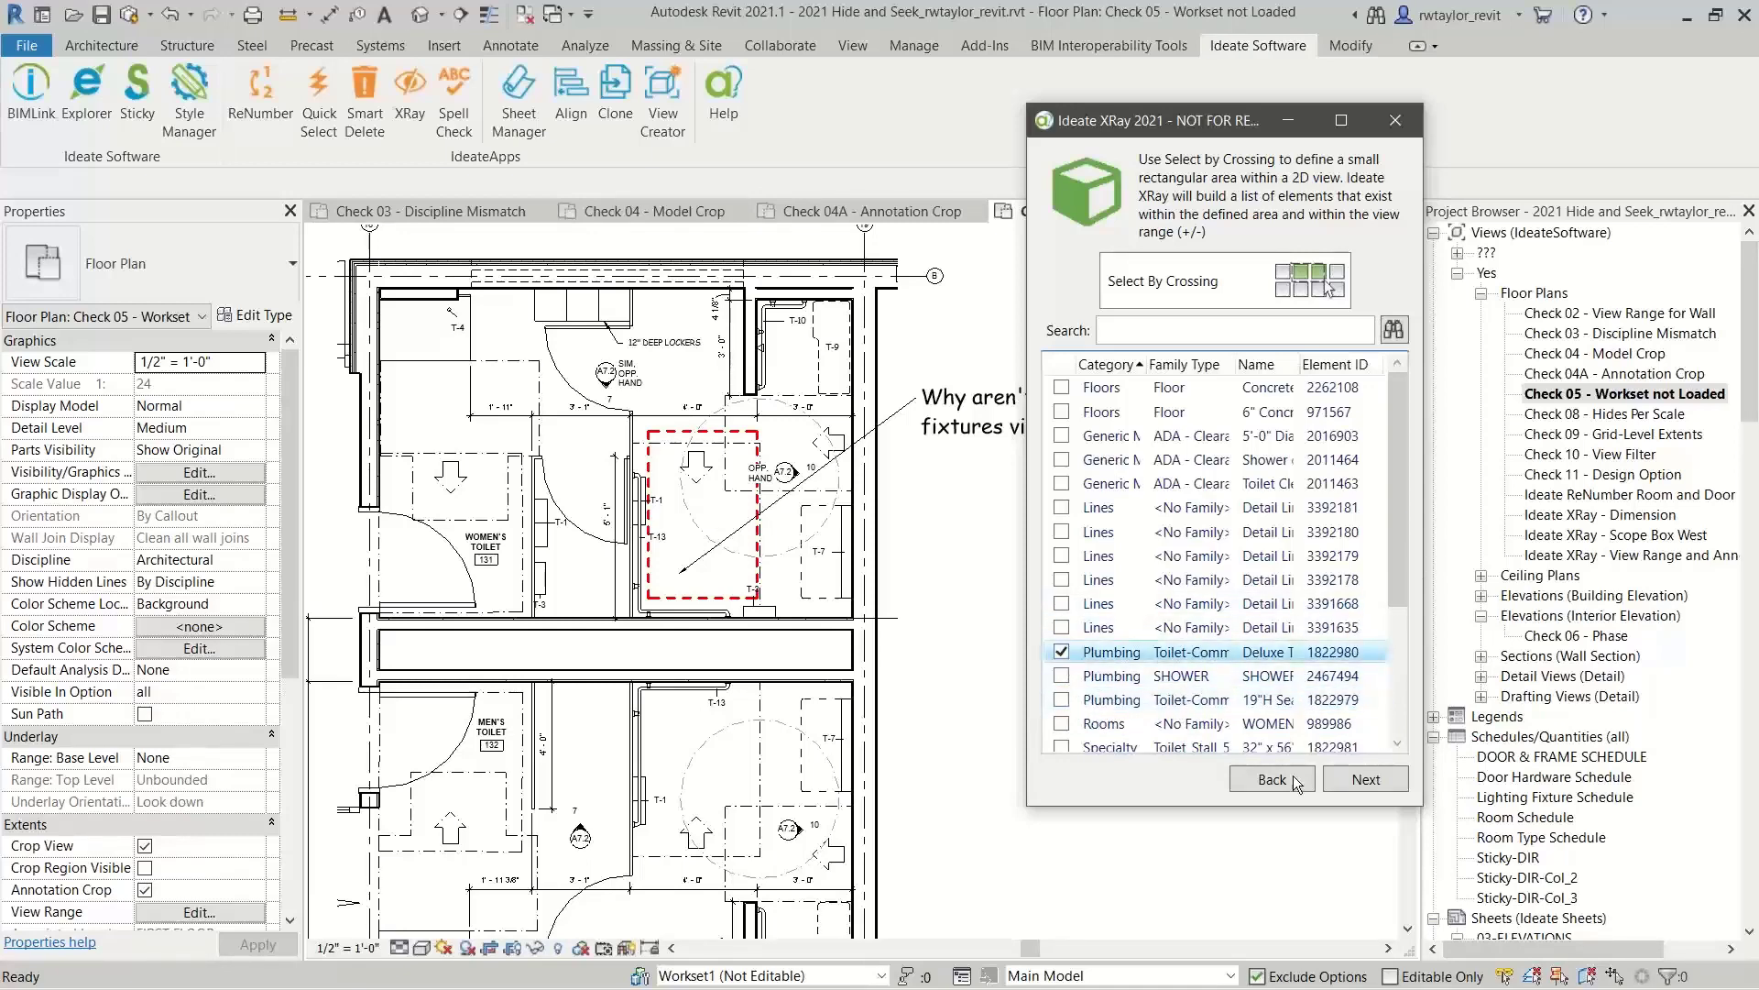
pyautogui.click(1356, 790)
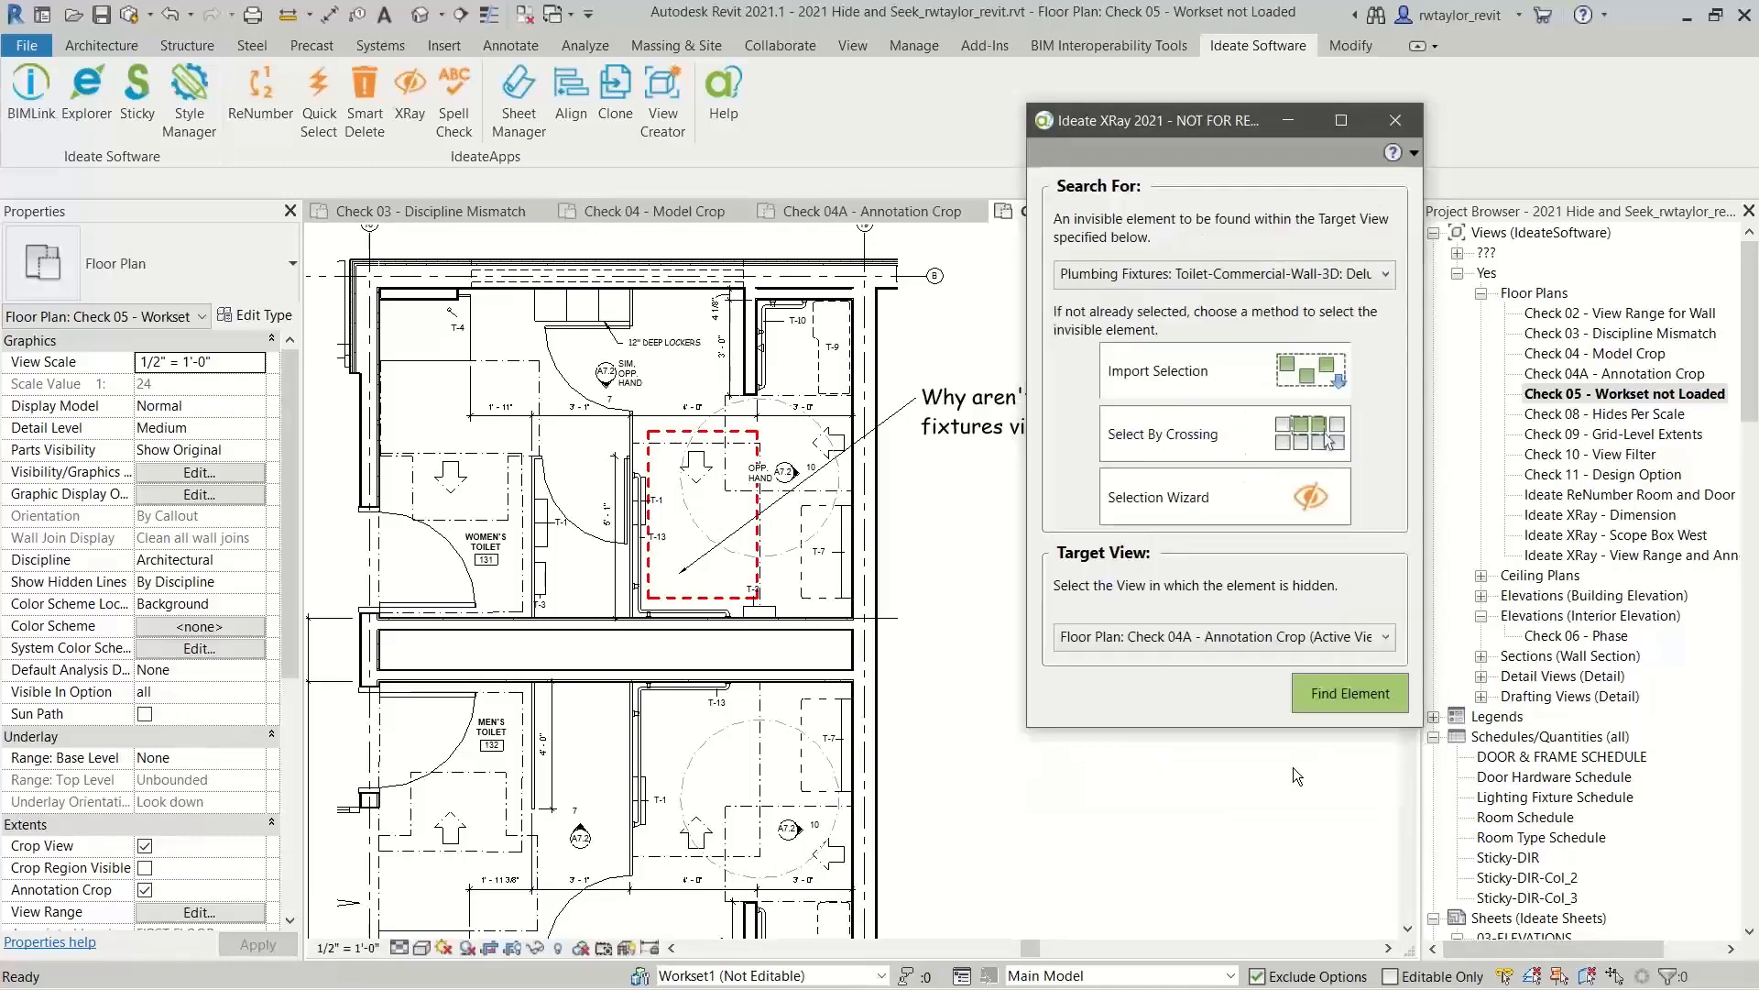
# Set the target view to Floor Plan: Check 05 - Workset not Loaded and find why the toilet is invisible there.
pyautogui.click(1137, 639)
pyautogui.click(1140, 779)
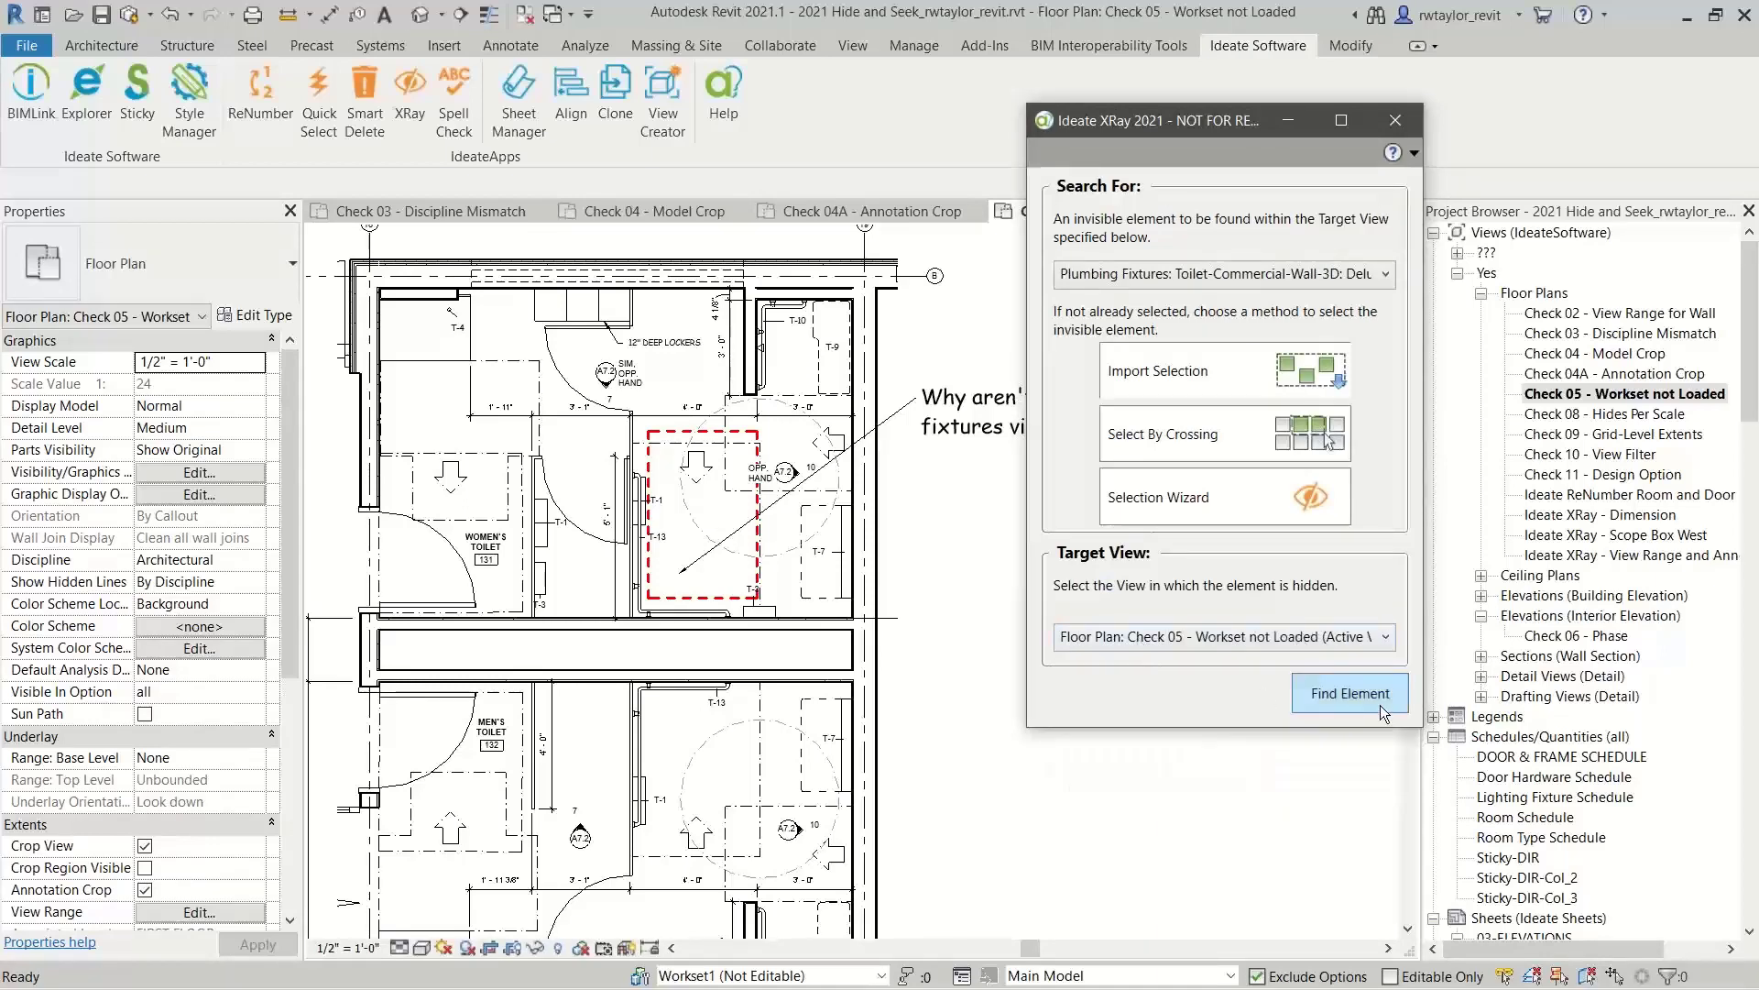
pyautogui.click(1338, 696)
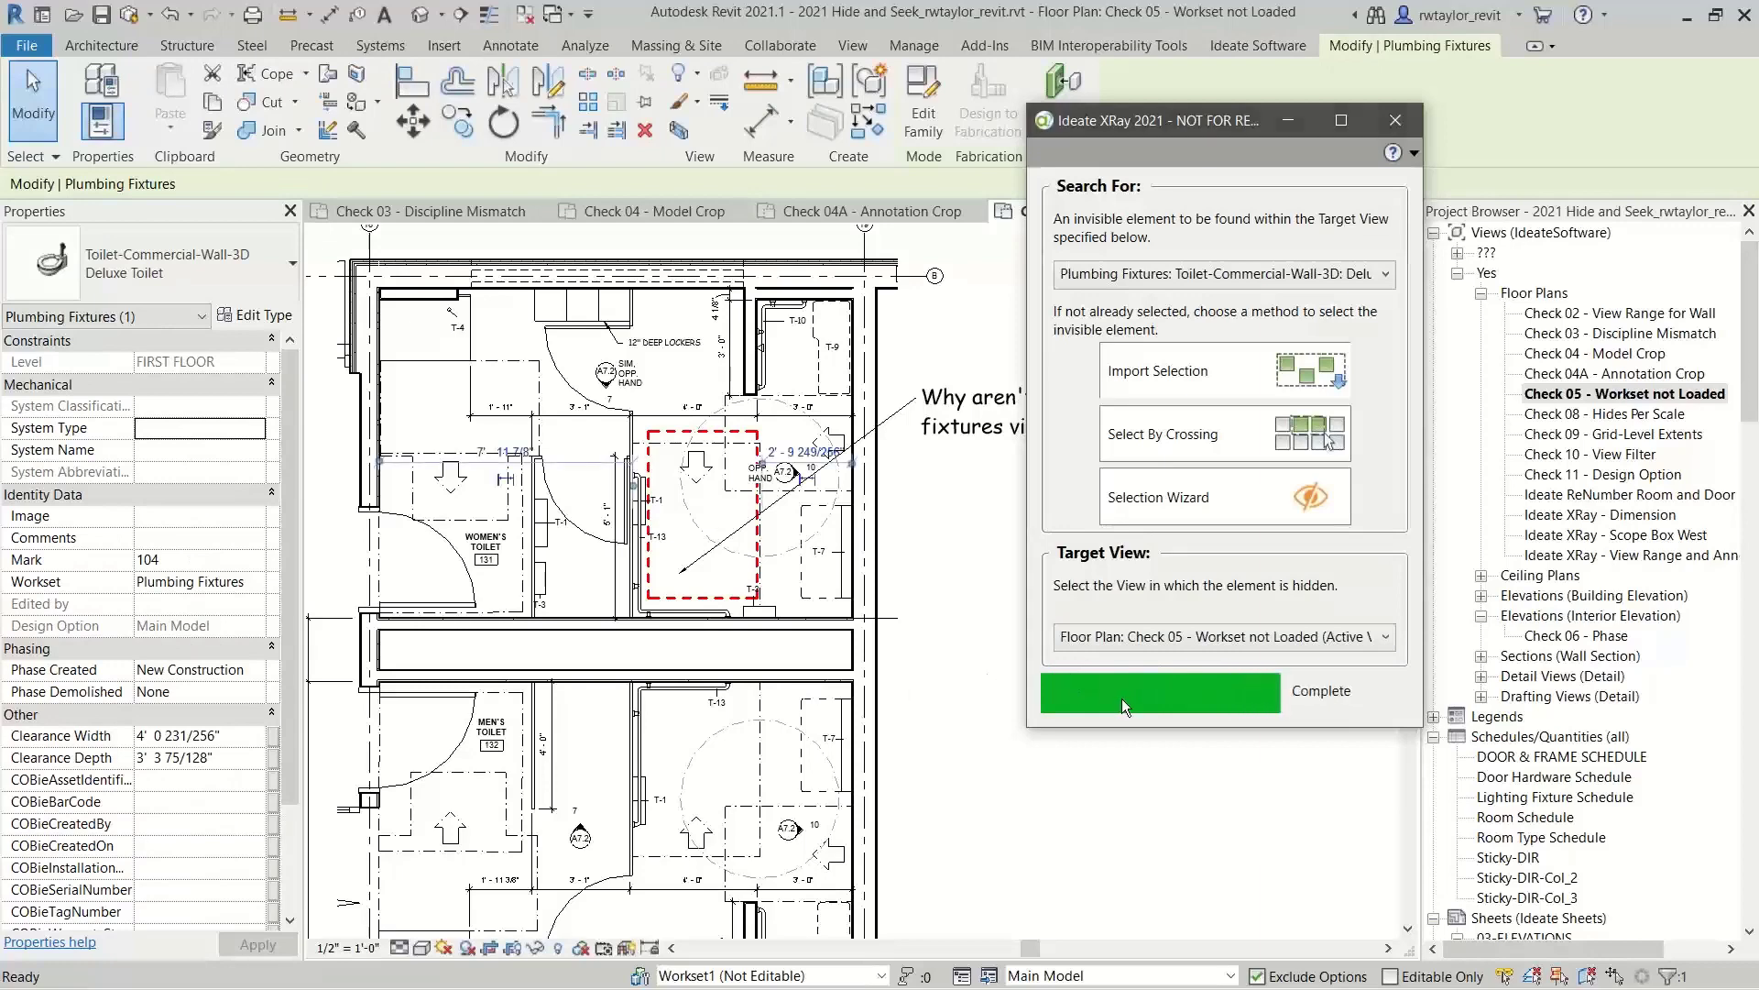
# Fix the Hidden By Element issue for the Deluxe Toilet using Fix only, with the full results window in sight.
pyautogui.moveTo(1378, 132); pyautogui.dragTo(1021, 29)
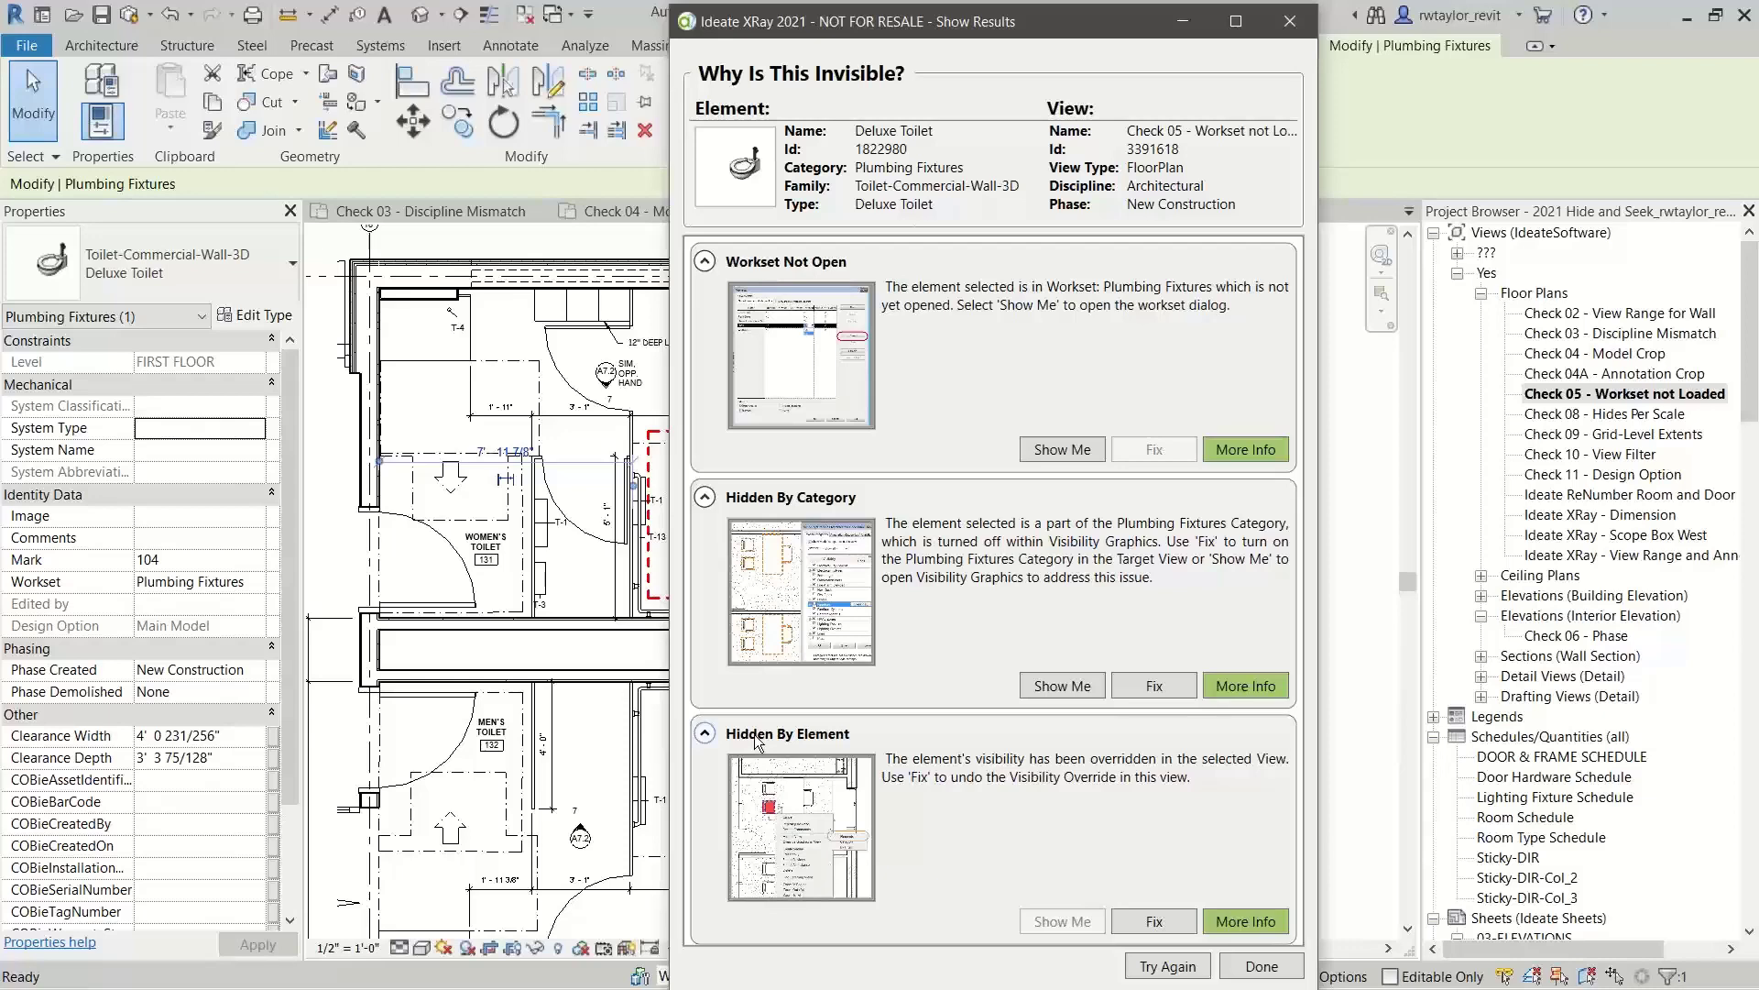
pyautogui.click(1155, 924)
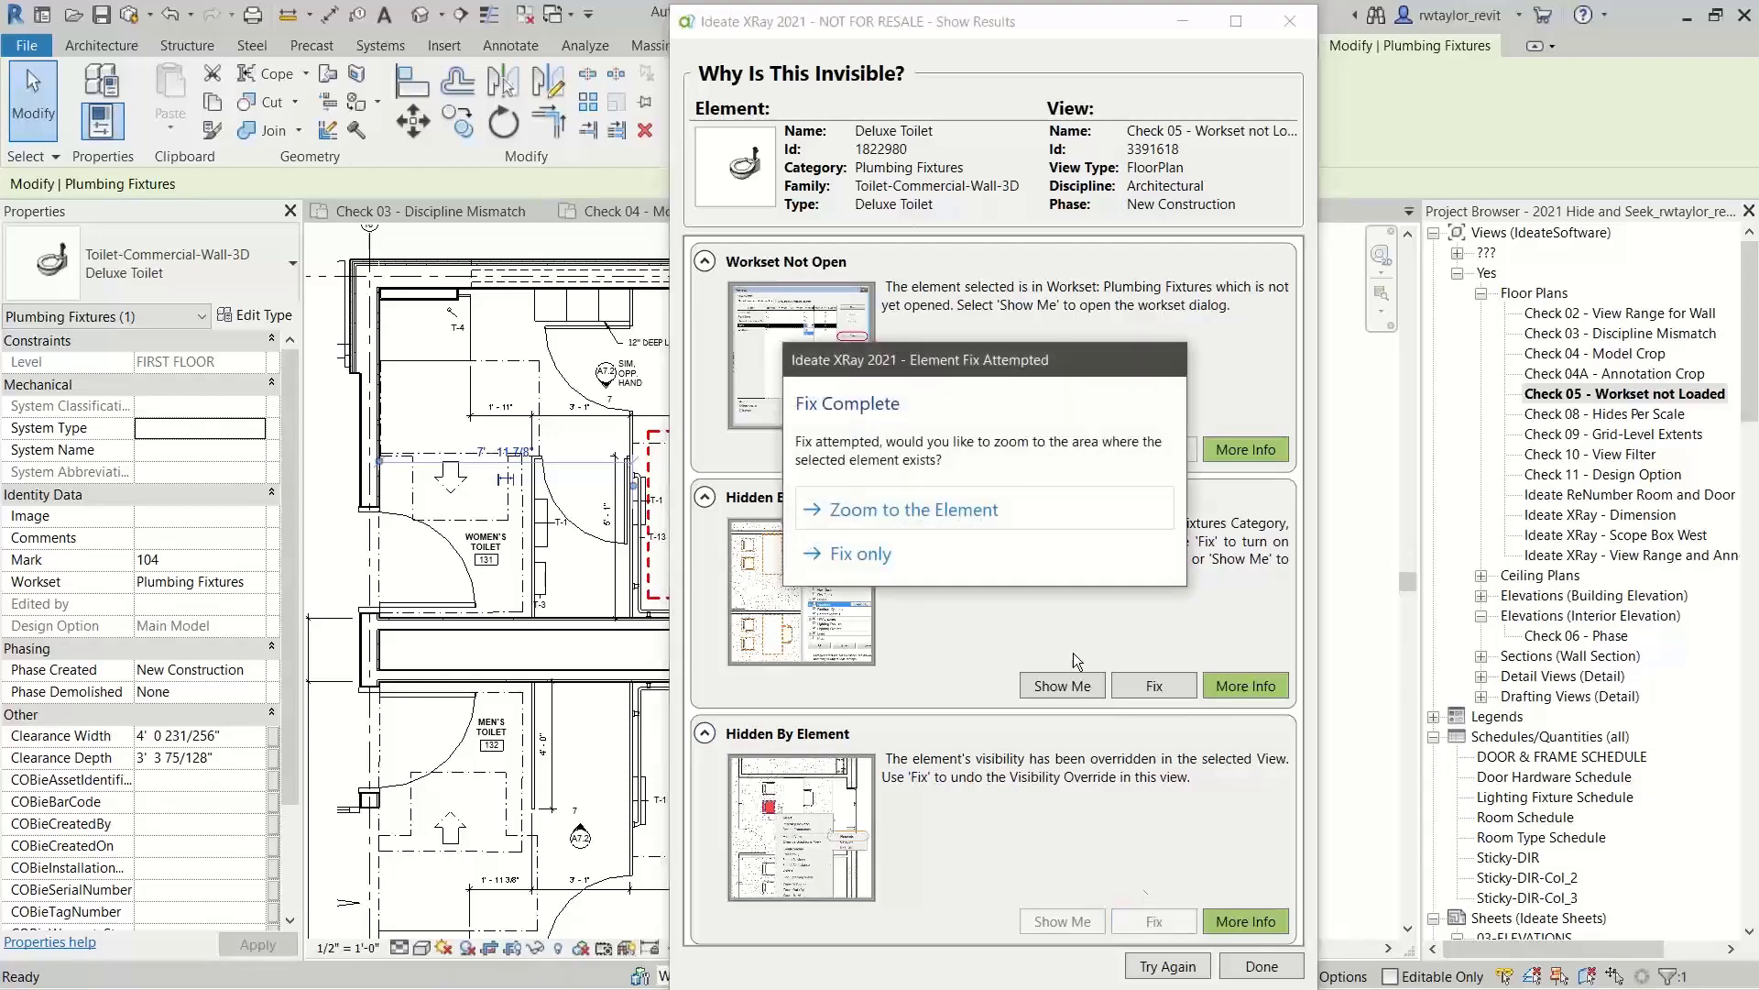
pyautogui.click(858, 556)
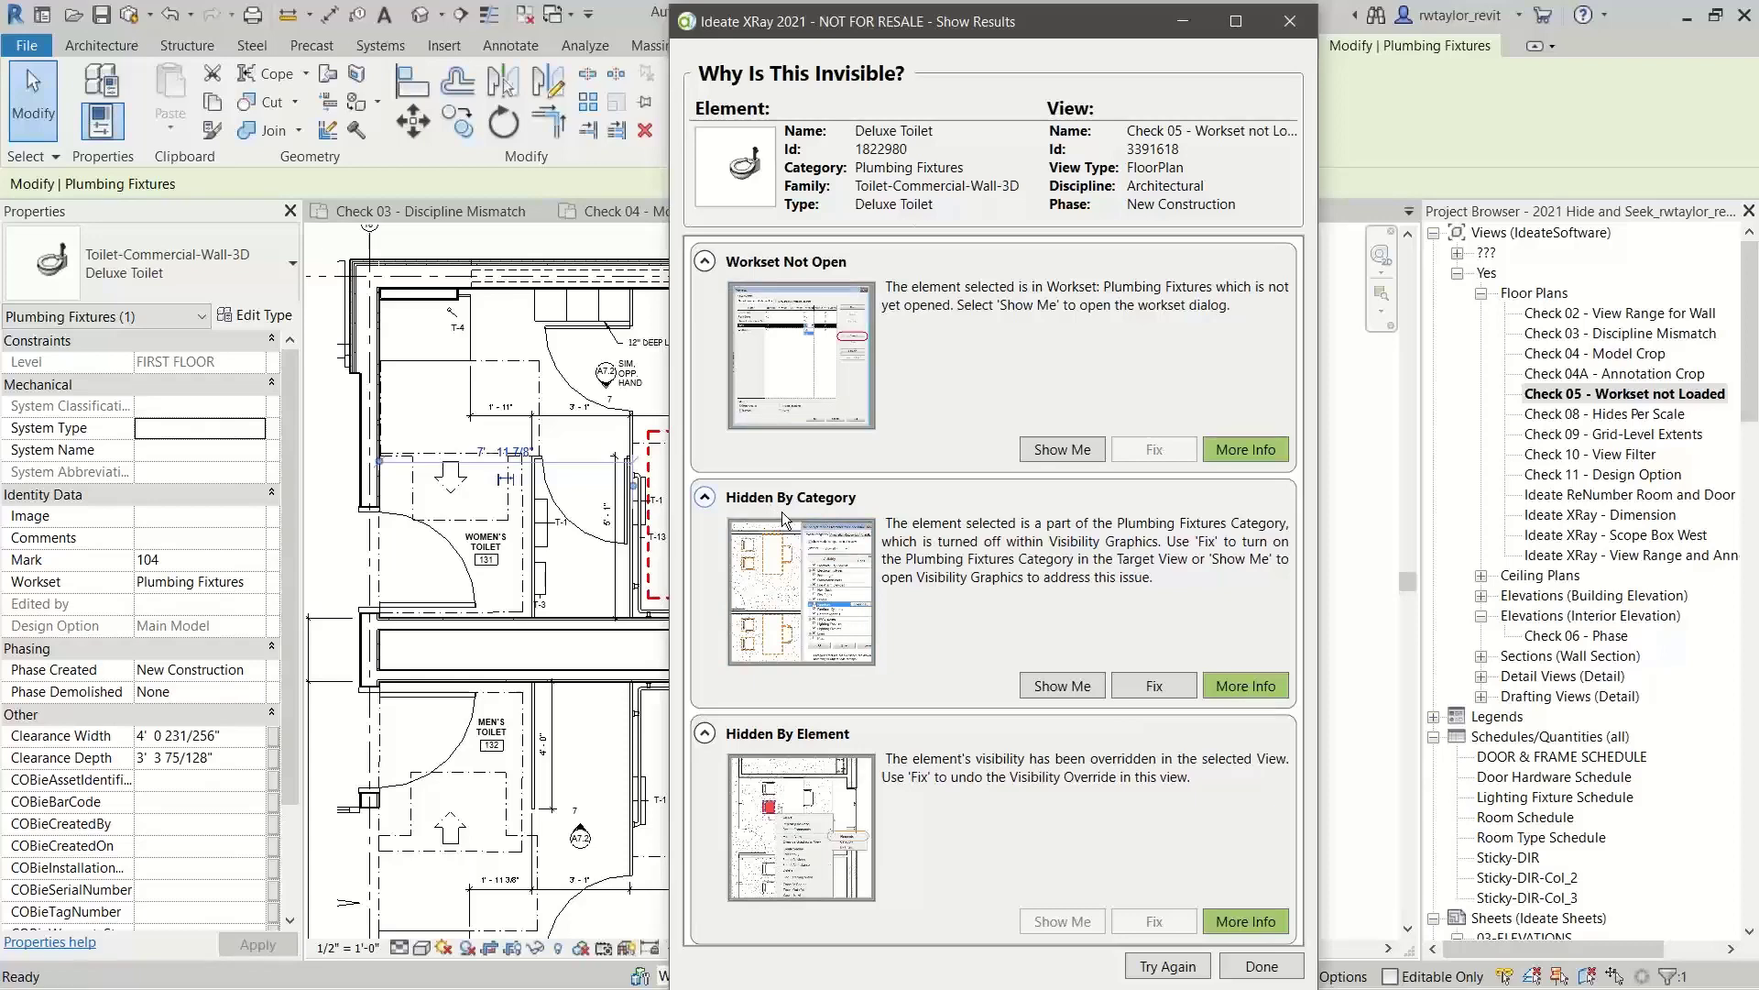
# Show the Hidden By Category issue and turn on the Plumbing Fixtures model category in the view's Visibility/Graphic Overrides.
pyautogui.click(1048, 691)
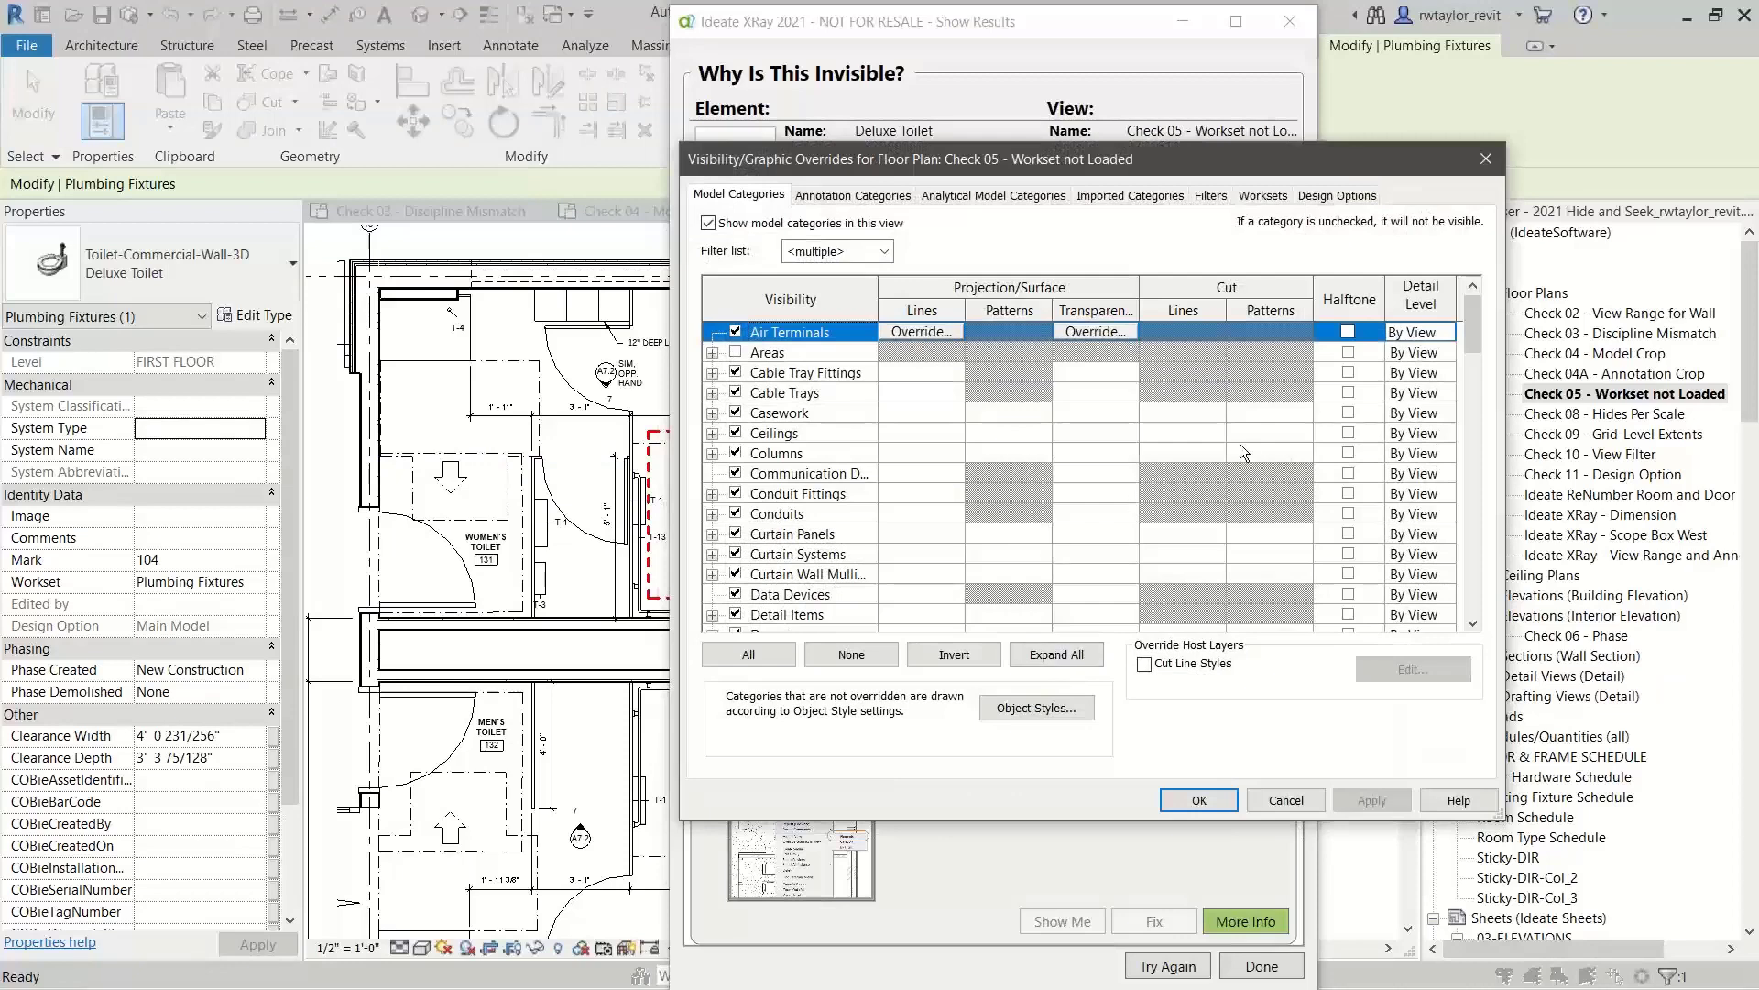
pyautogui.moveTo(1472, 317); pyautogui.dragTo(1481, 465)
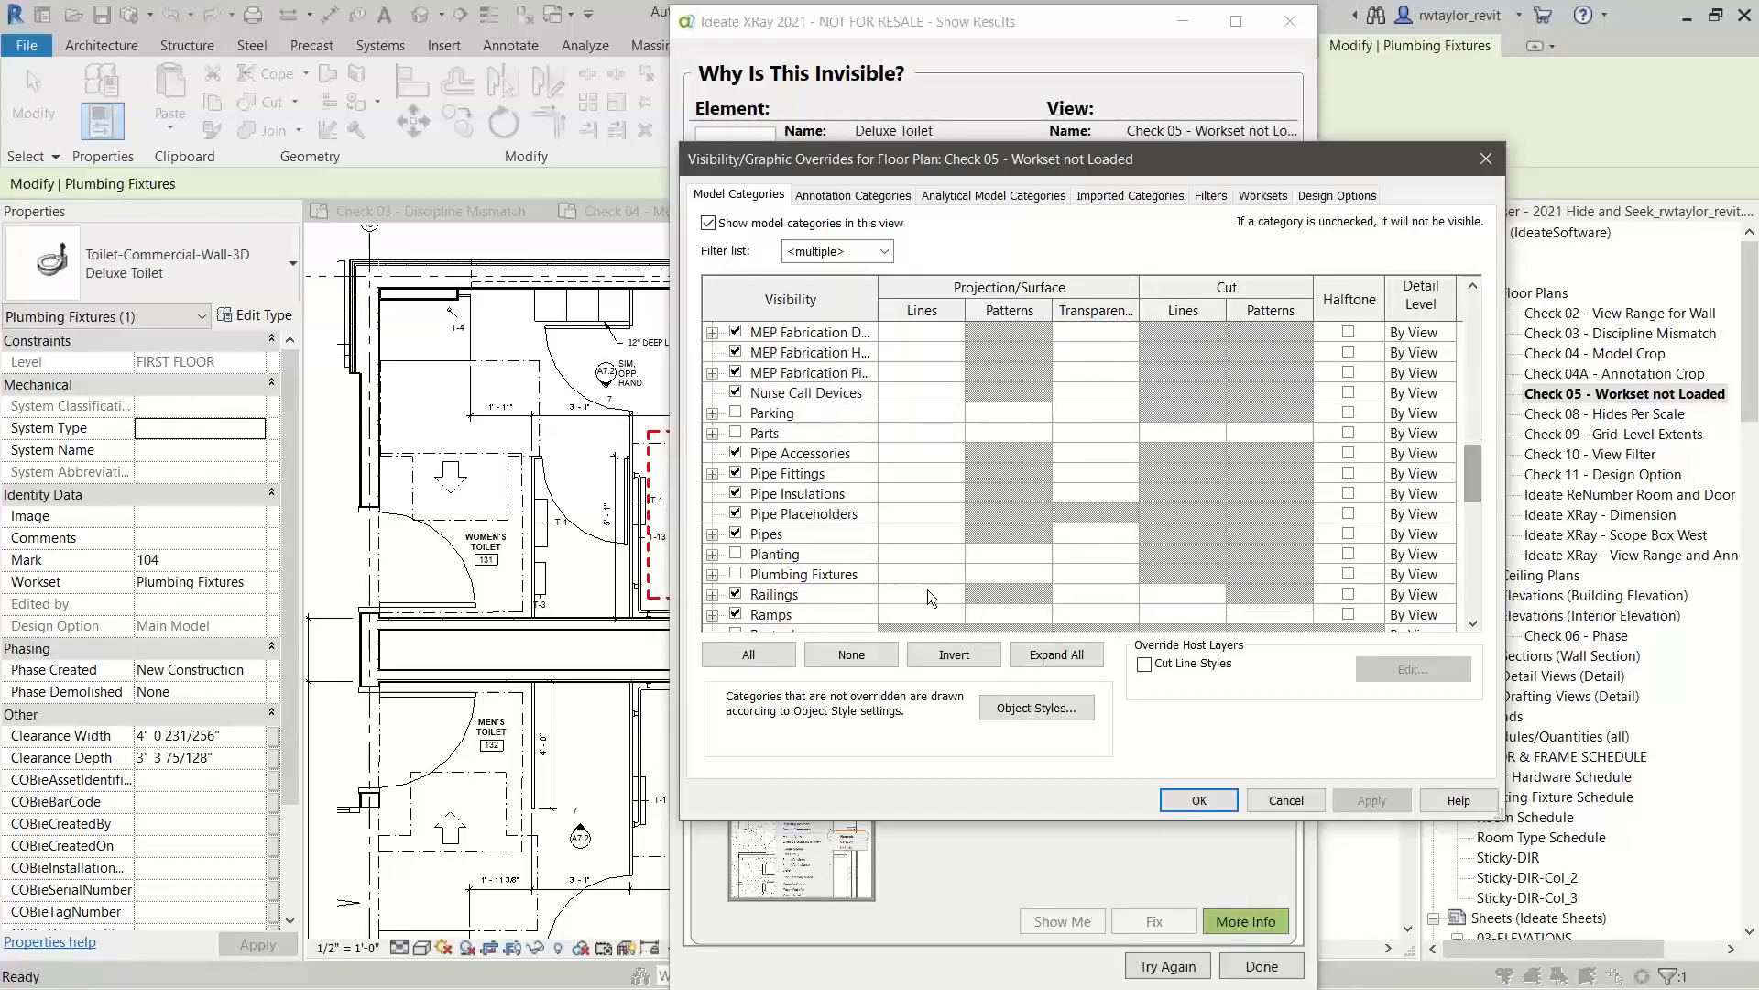
pyautogui.click(736, 574)
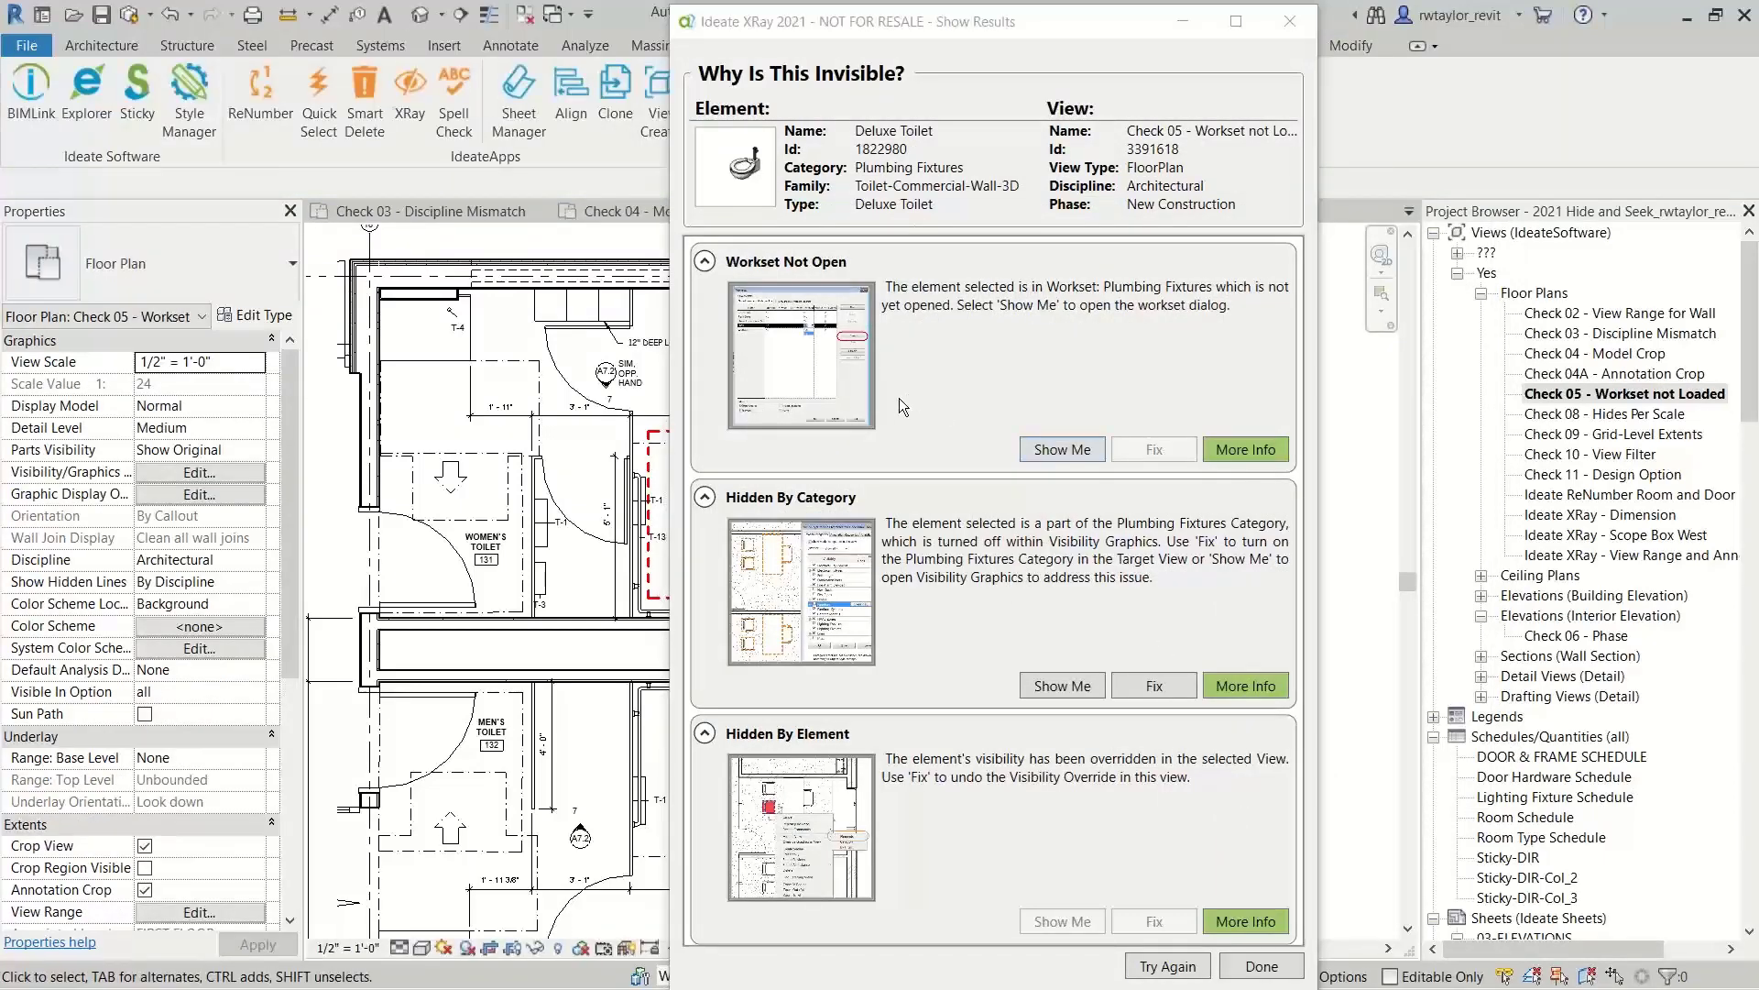
# Show the Workset Not Open issue, open the Plumbing Fixtures workset and move the results window clear of the restroom plan.
pyautogui.click(1053, 454)
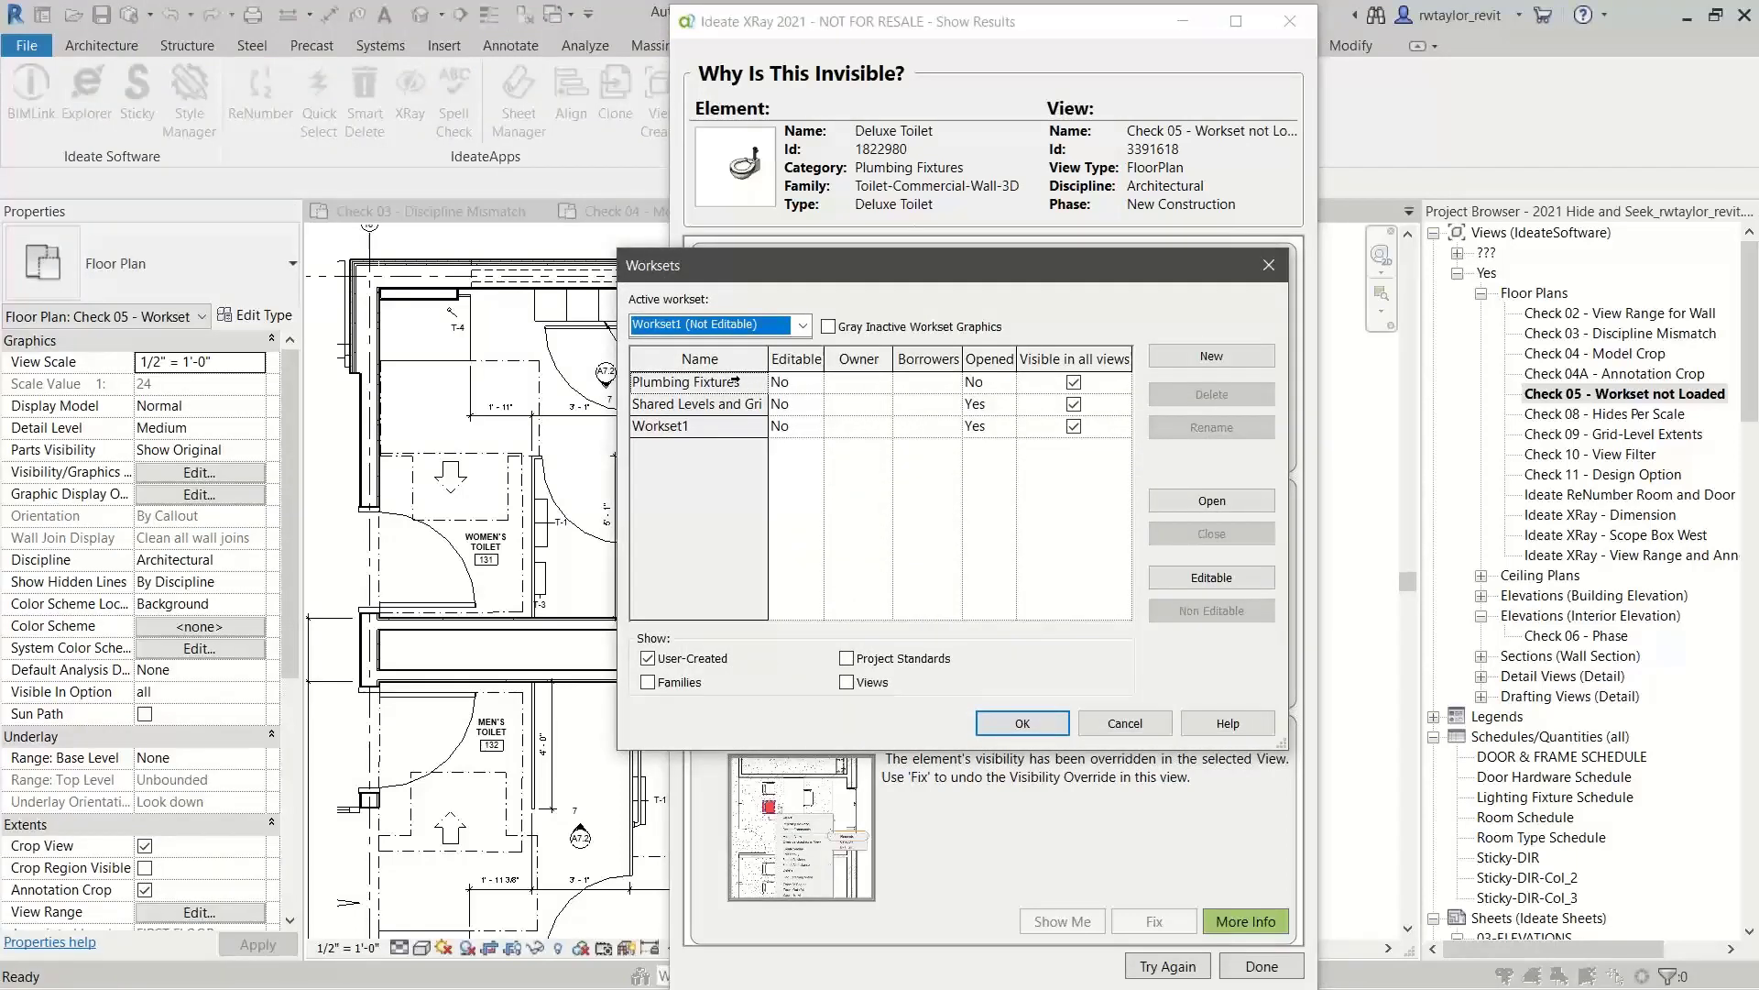
pyautogui.click(734, 382)
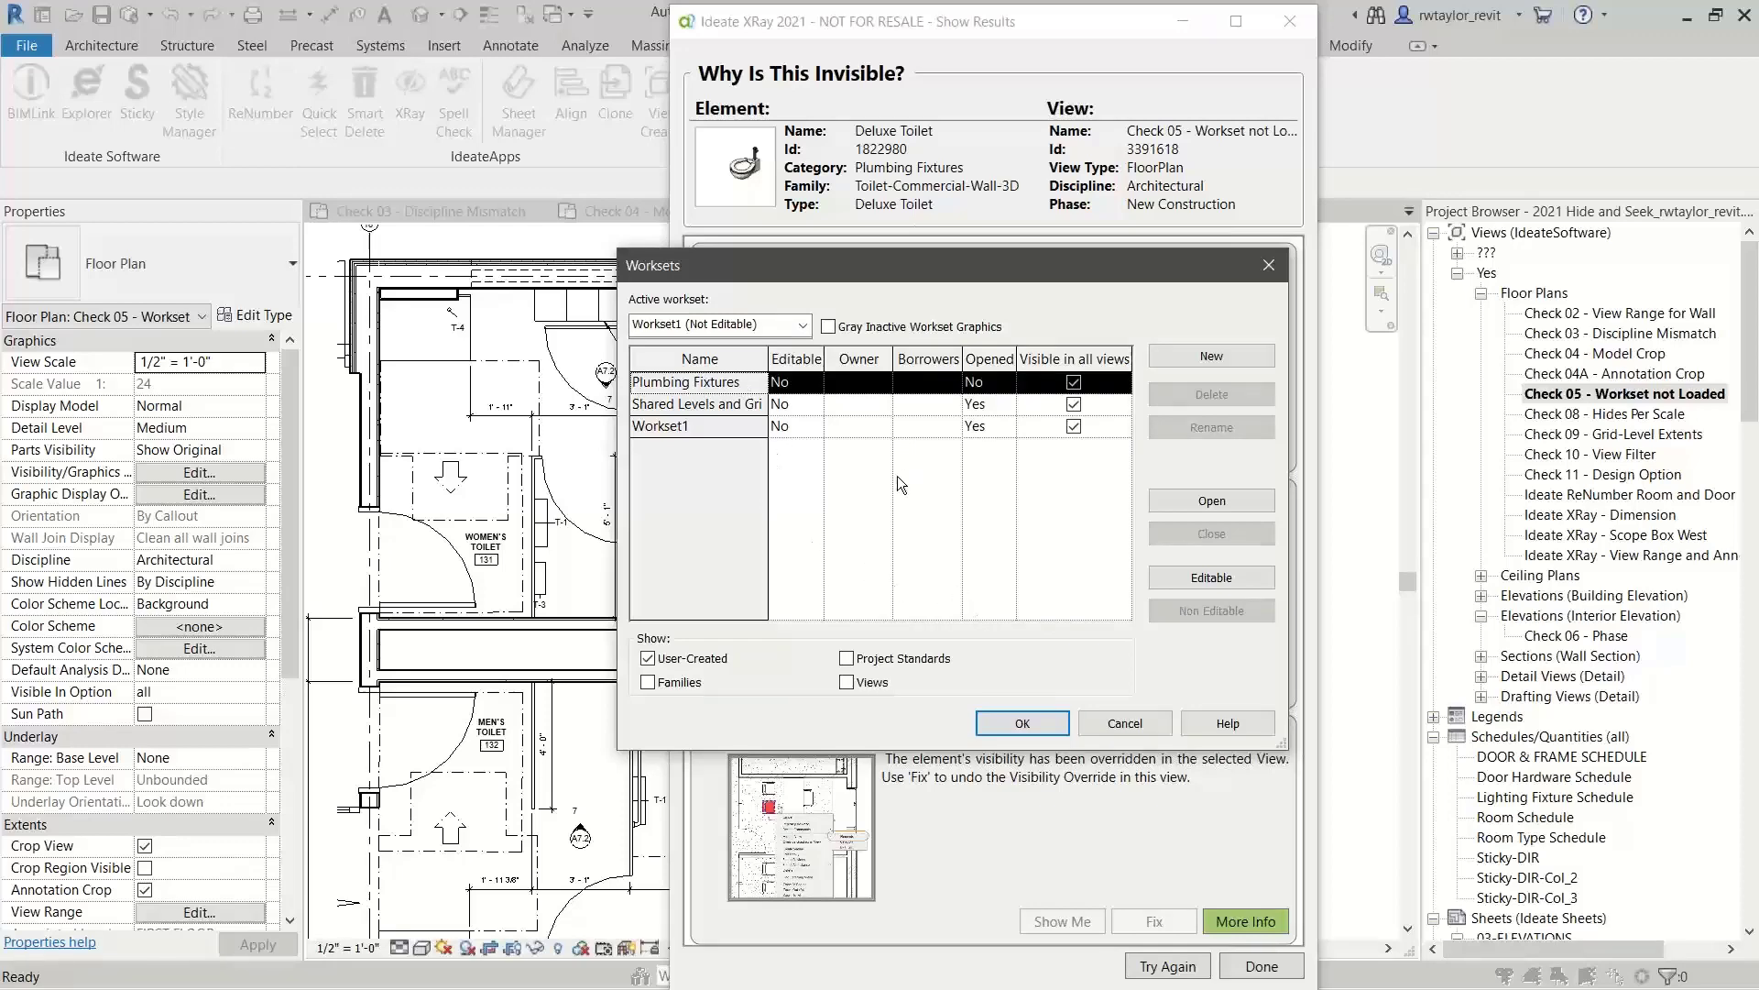
pyautogui.click(1184, 501)
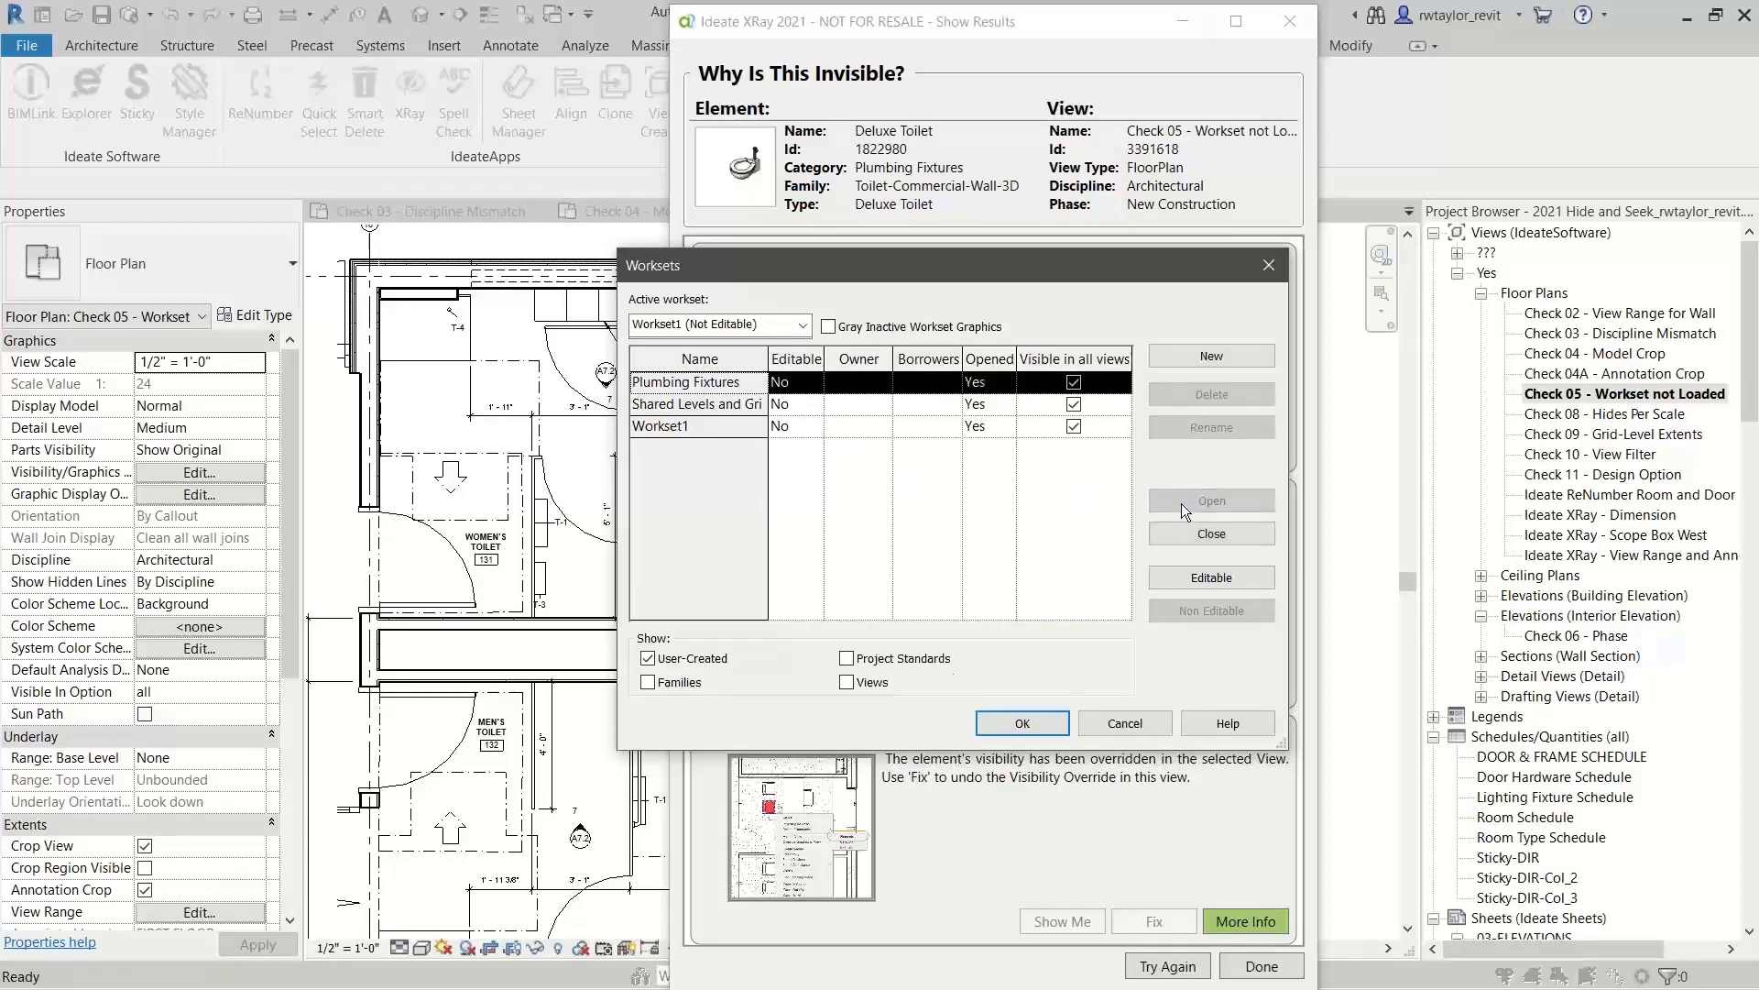
pyautogui.click(1022, 723)
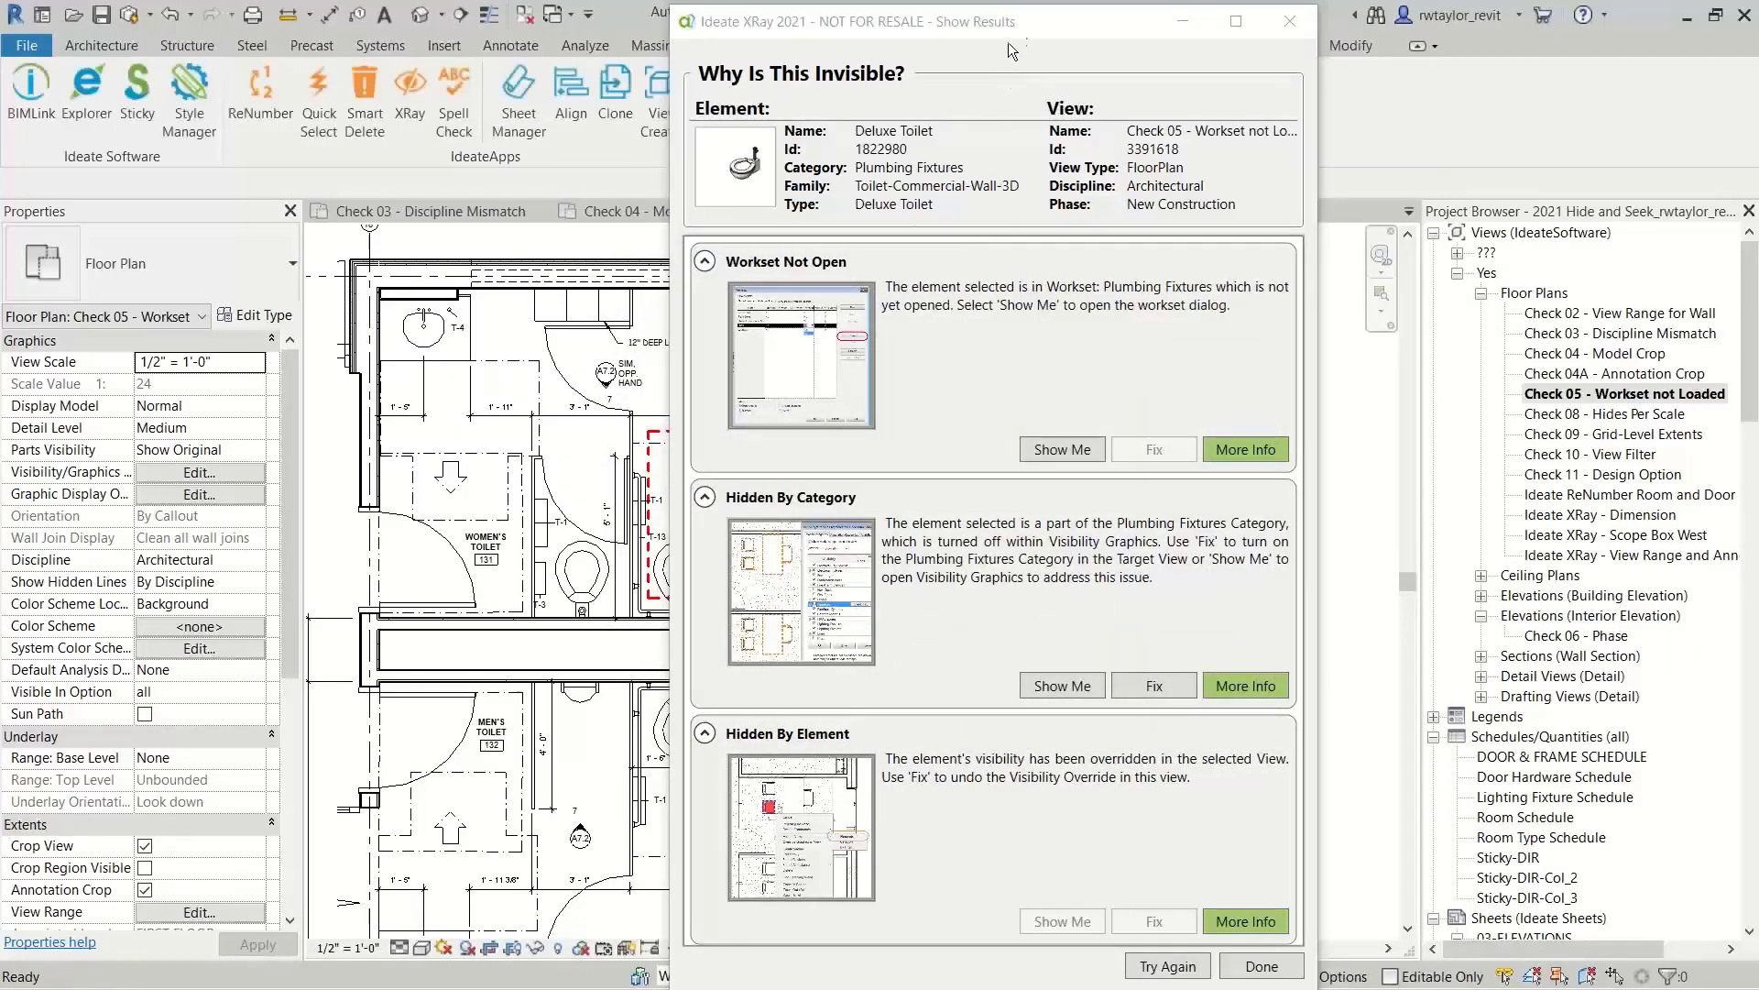
pyautogui.moveTo(1008, 23); pyautogui.dragTo(1284, 50)
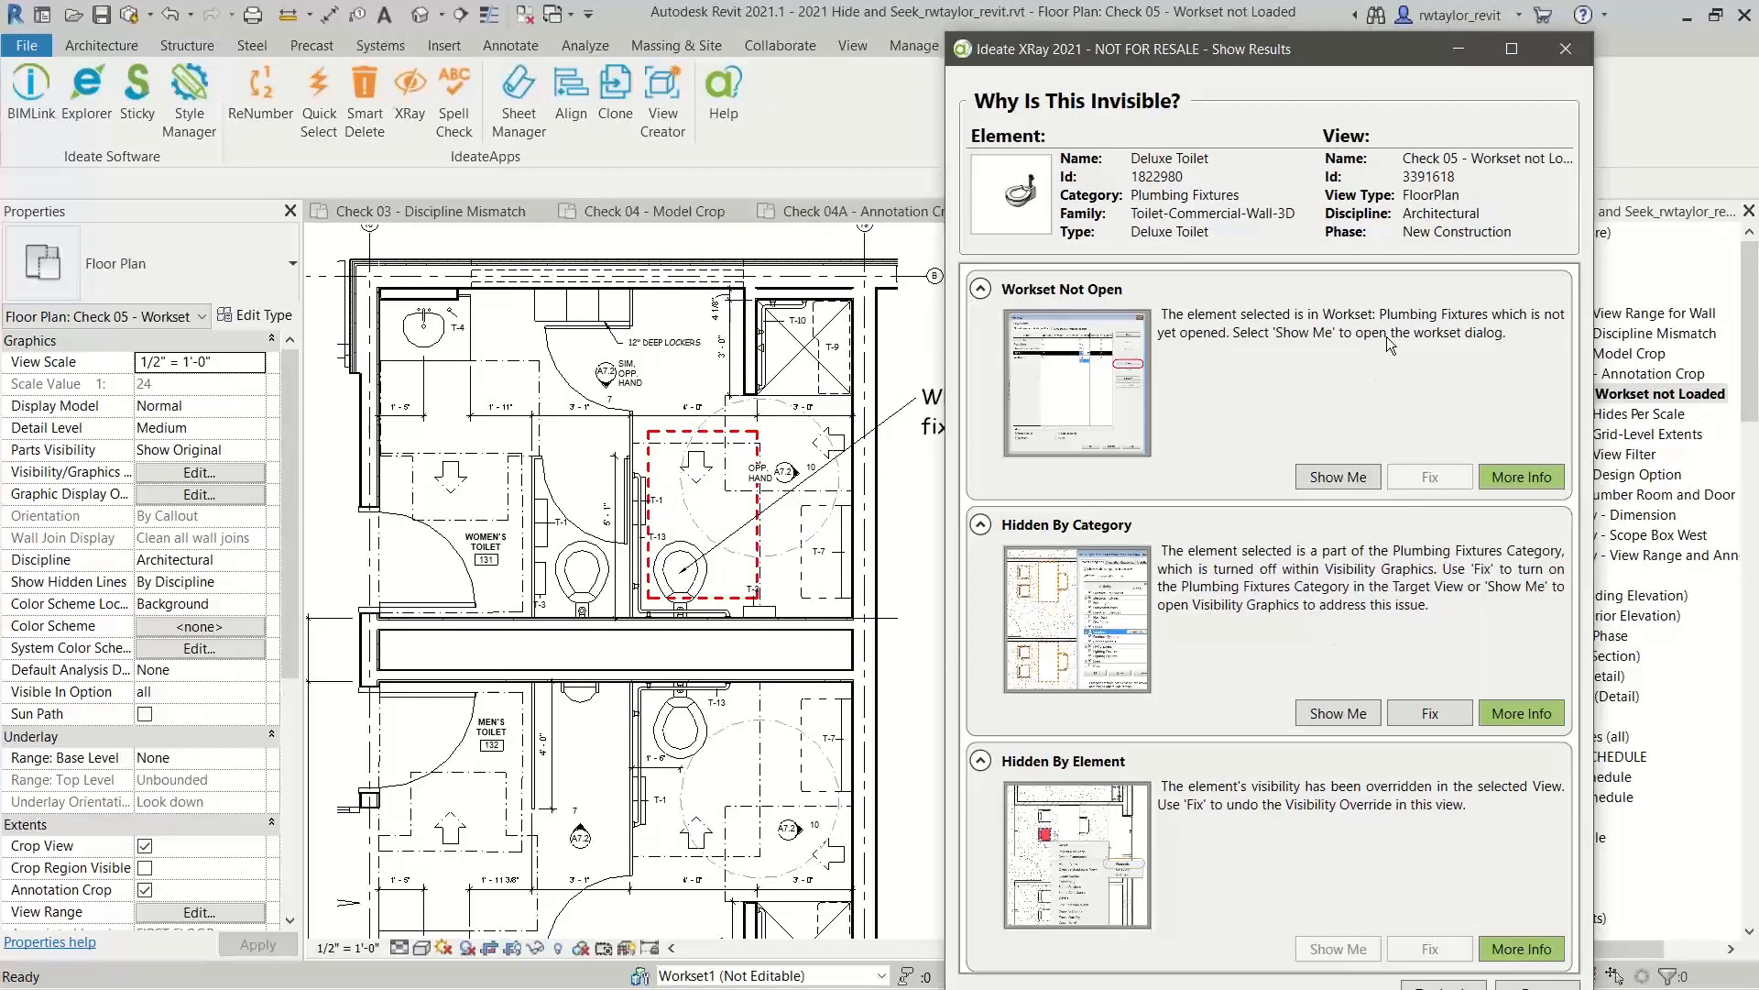
pyautogui.moveTo(1326, 53); pyautogui.dragTo(1200, 25)
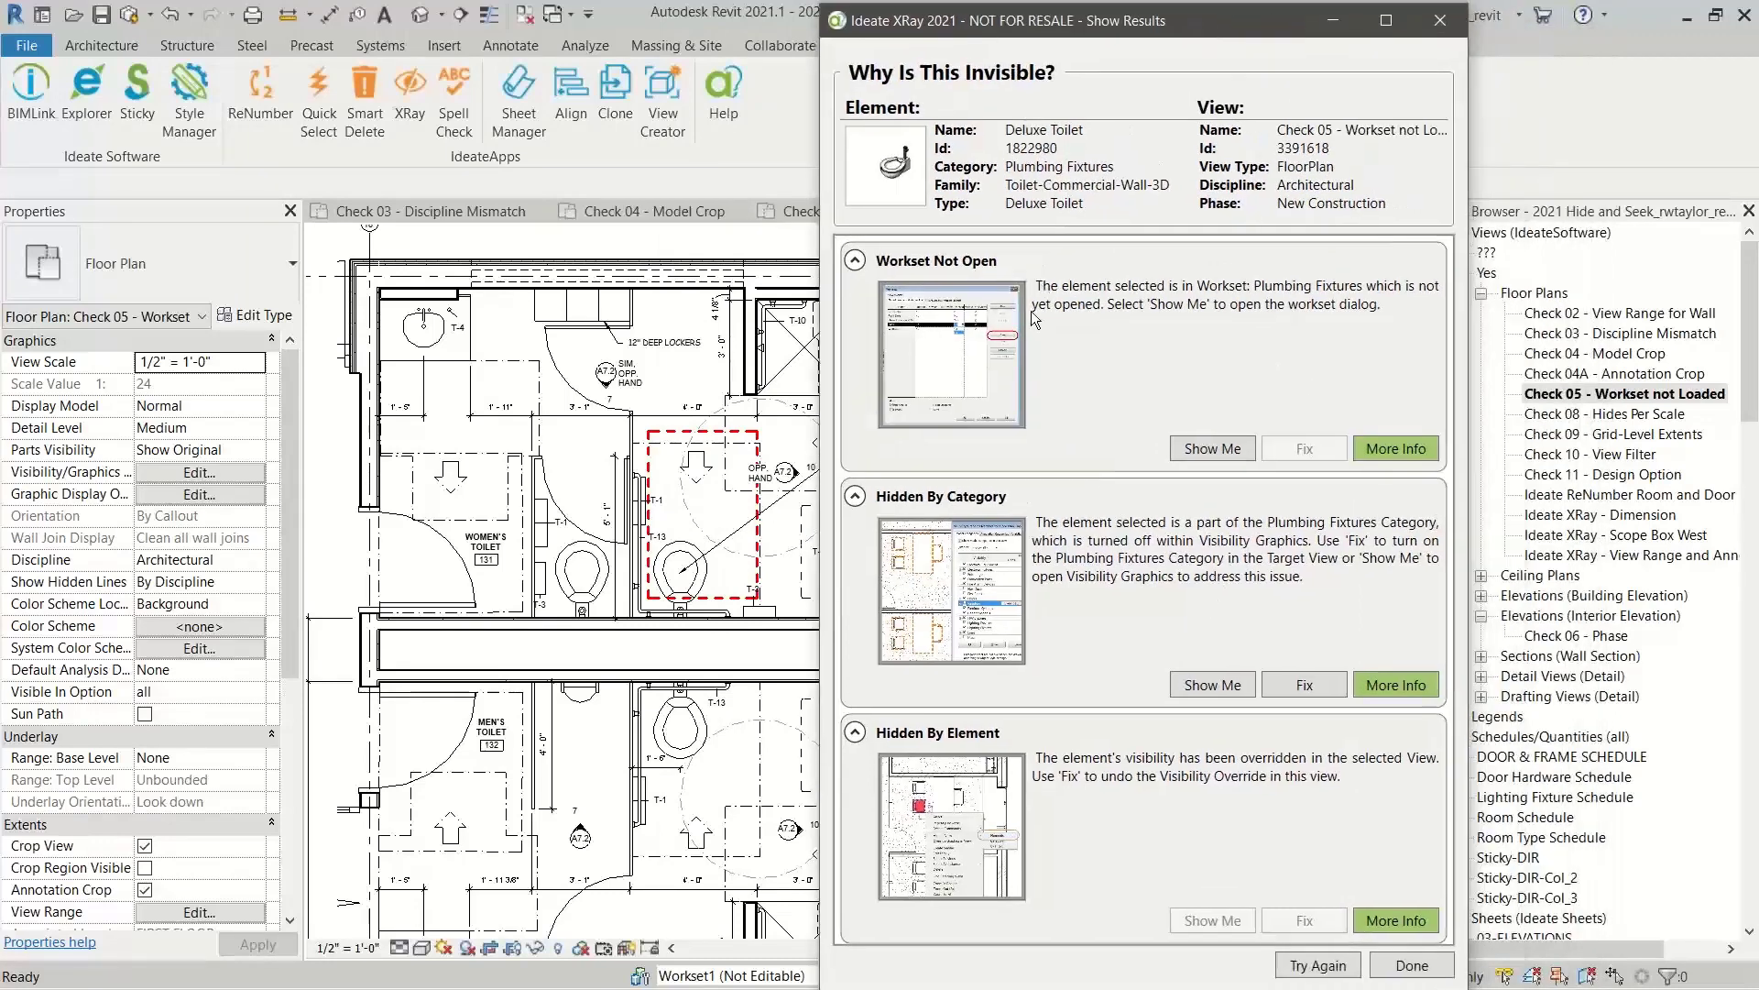
# Rerun the XRay search for the same toilet in Check 05 and read the help topic on unresolved custom families.
pyautogui.click(1316, 966)
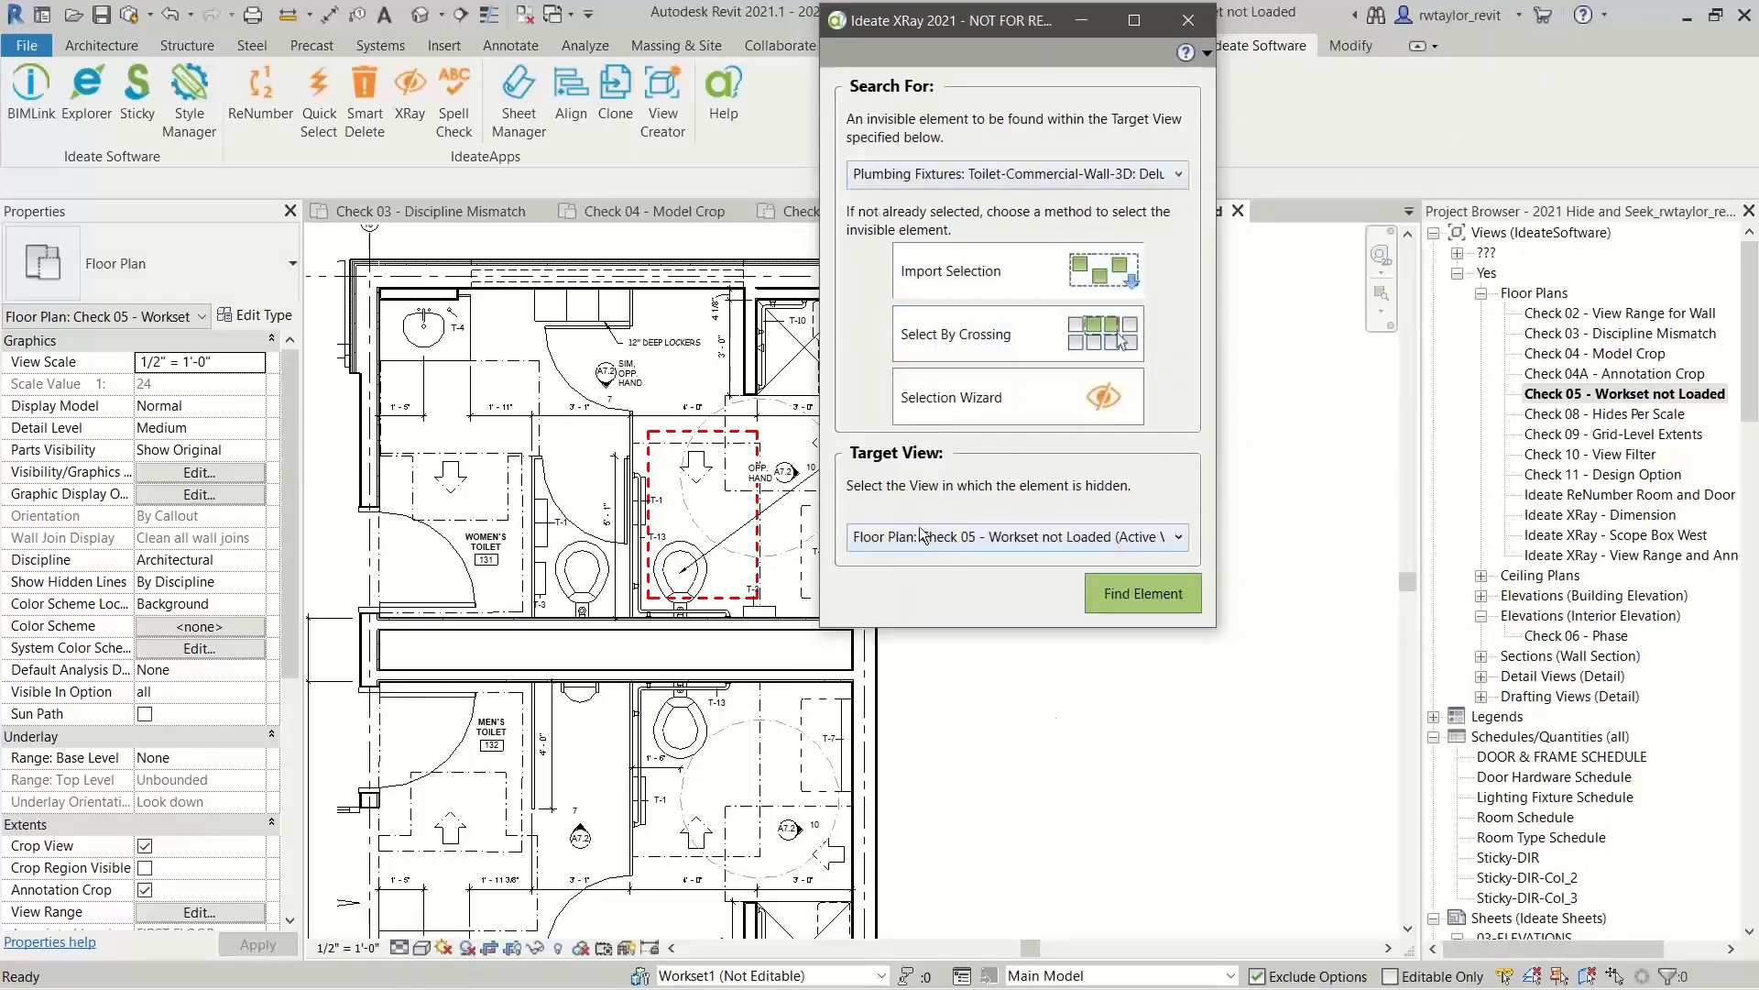
pyautogui.click(1150, 605)
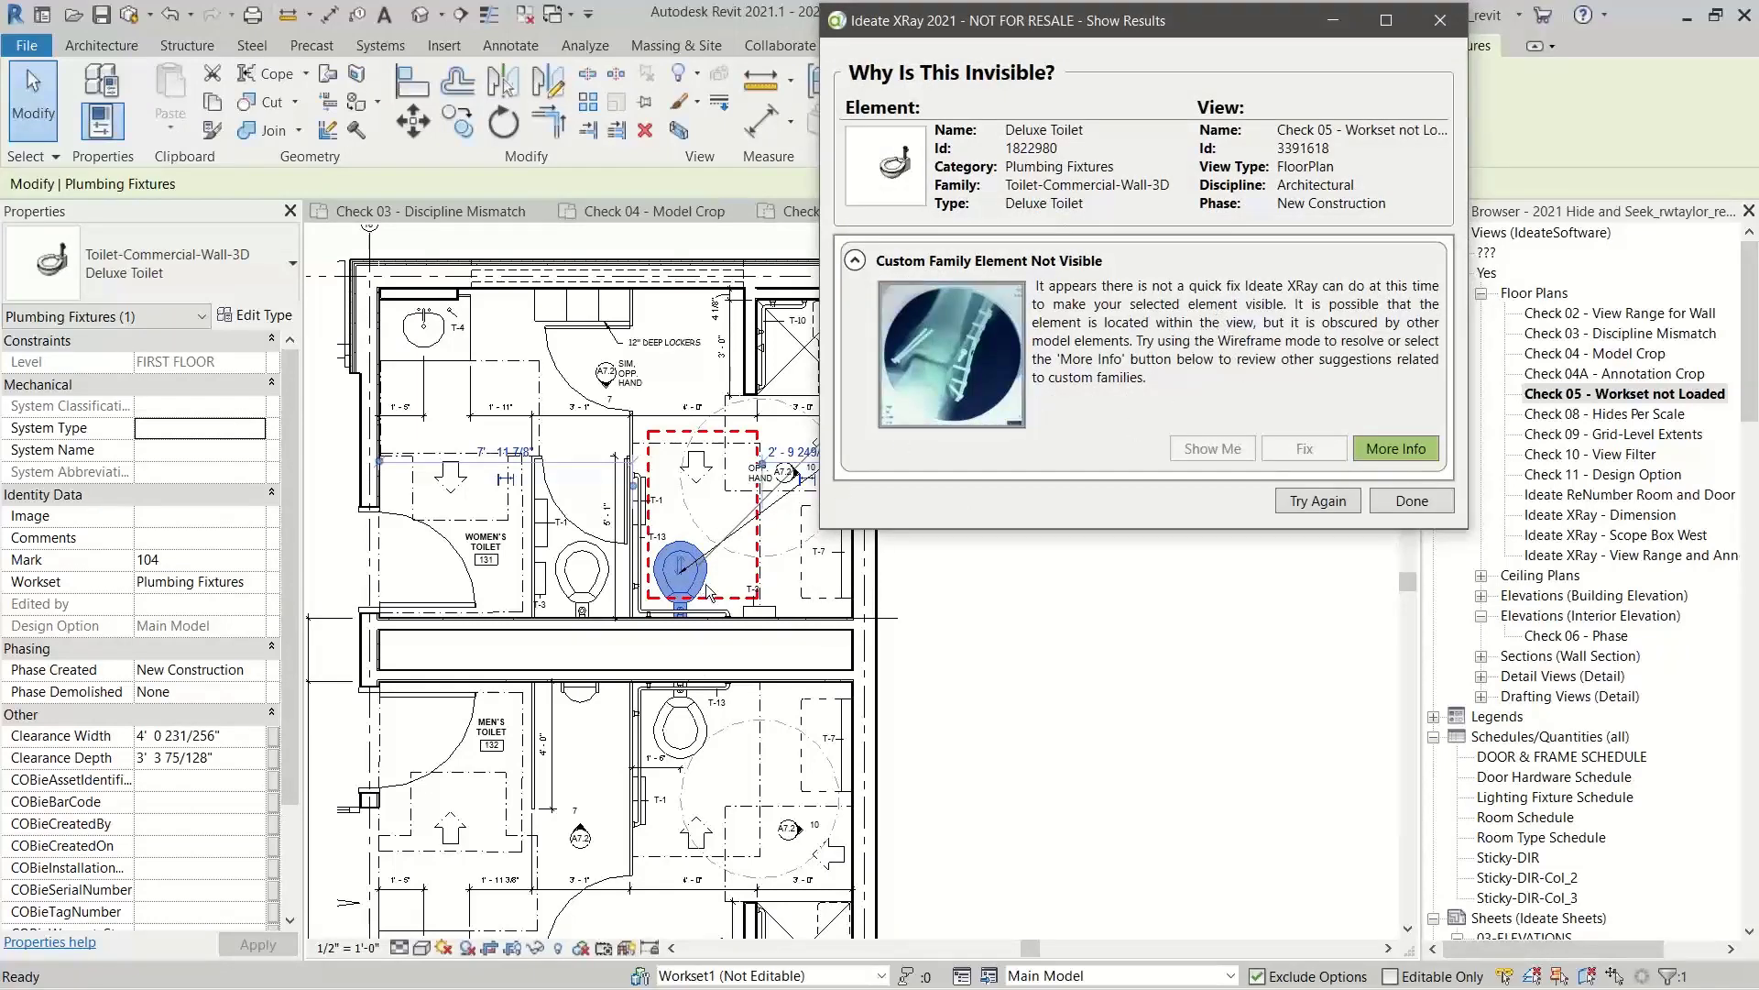
pyautogui.click(1385, 447)
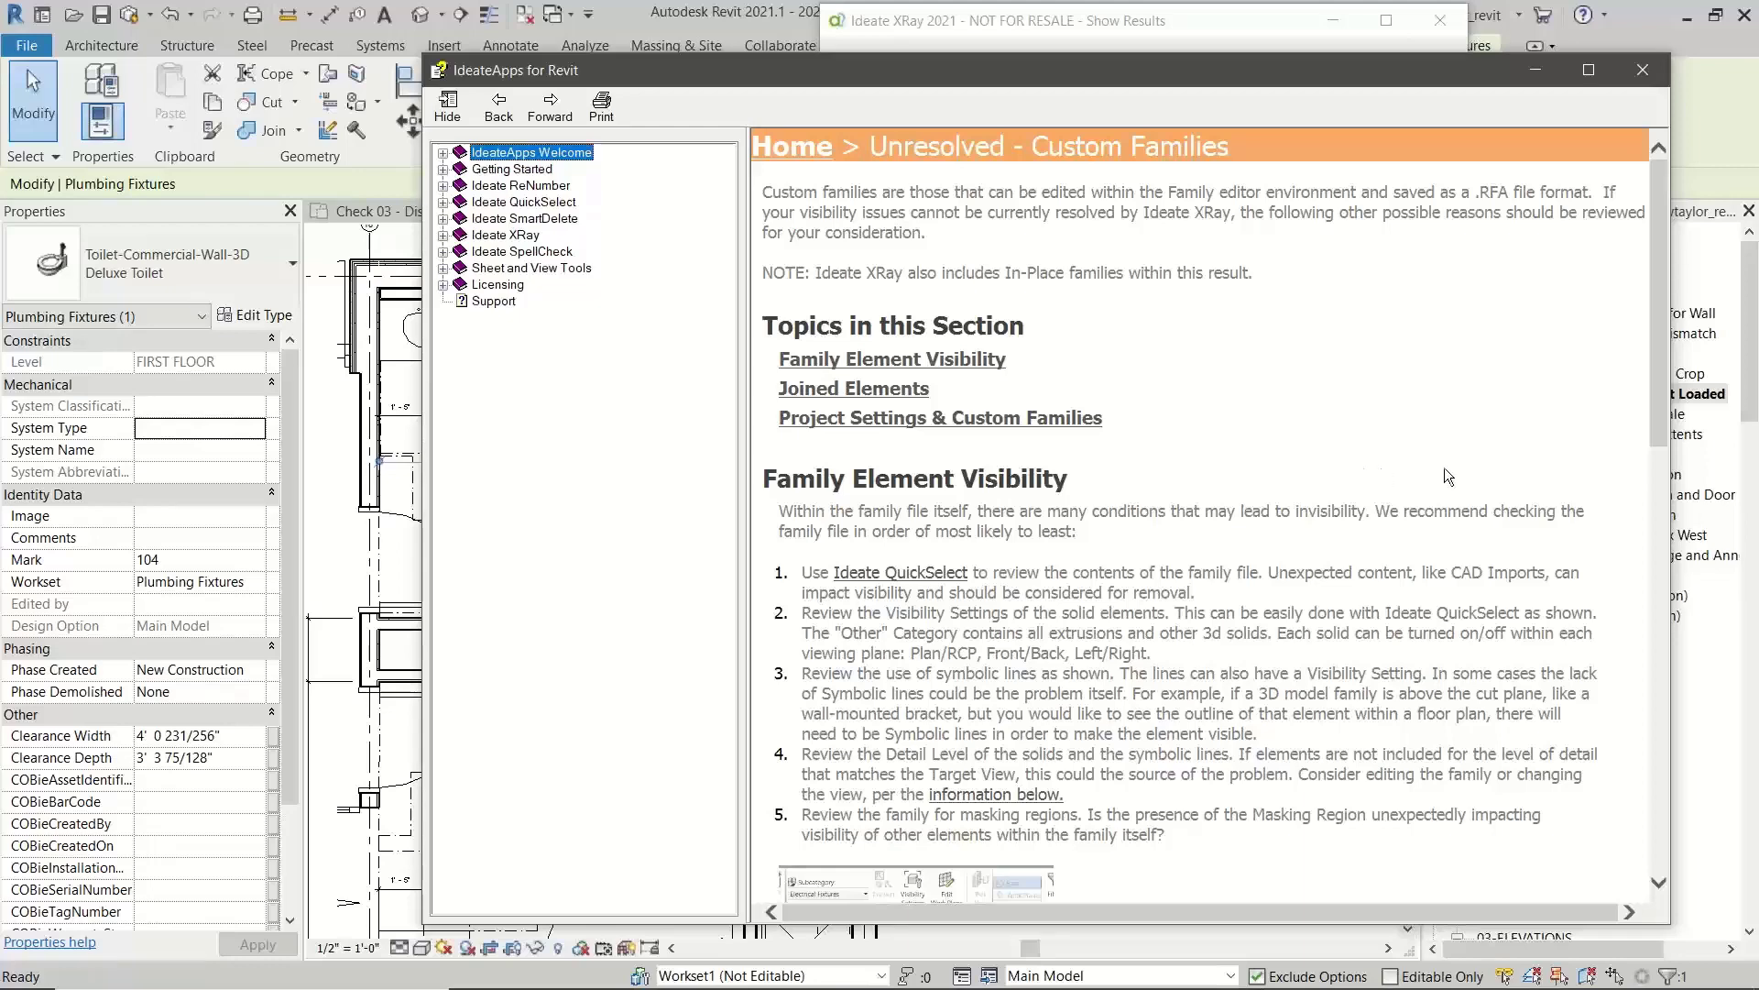
pyautogui.moveTo(1656, 408); pyautogui.dragTo(1624, 555)
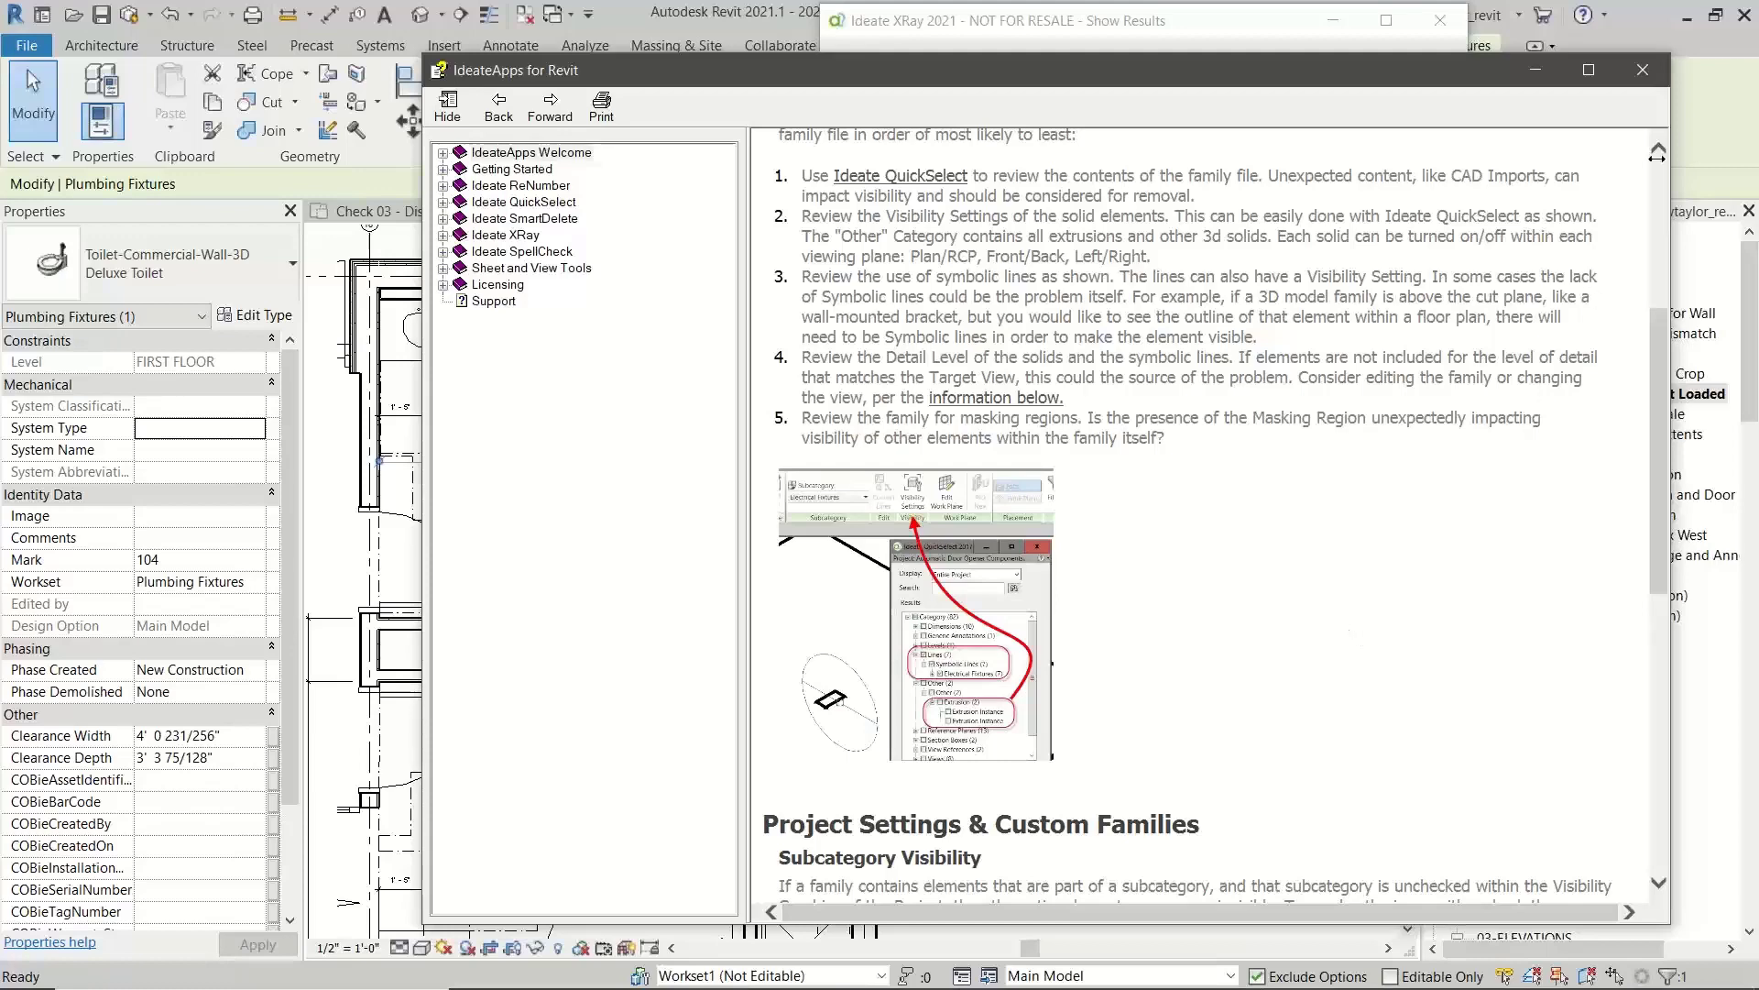
pyautogui.click(1642, 69)
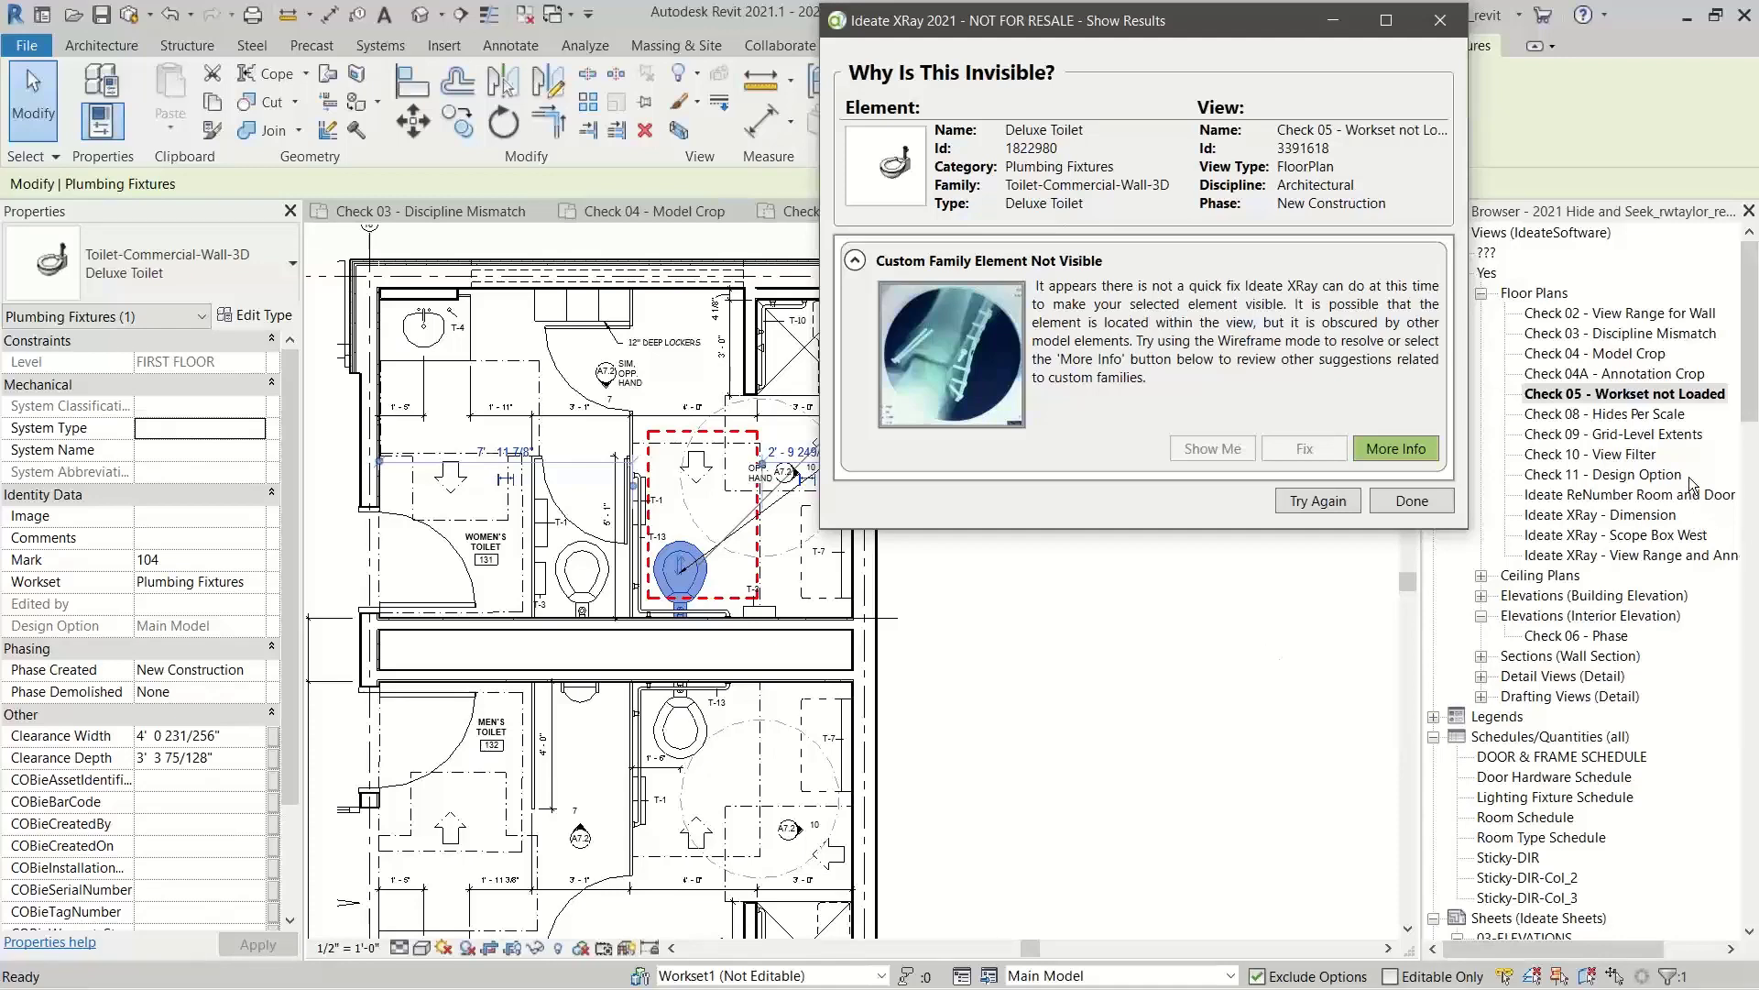
# Open the Check 09 - Grid-Level Extents floor plan, fit it to the window and inspect the area the missing Grid 5 note points to.
pyautogui.doubleClick(1649, 434)
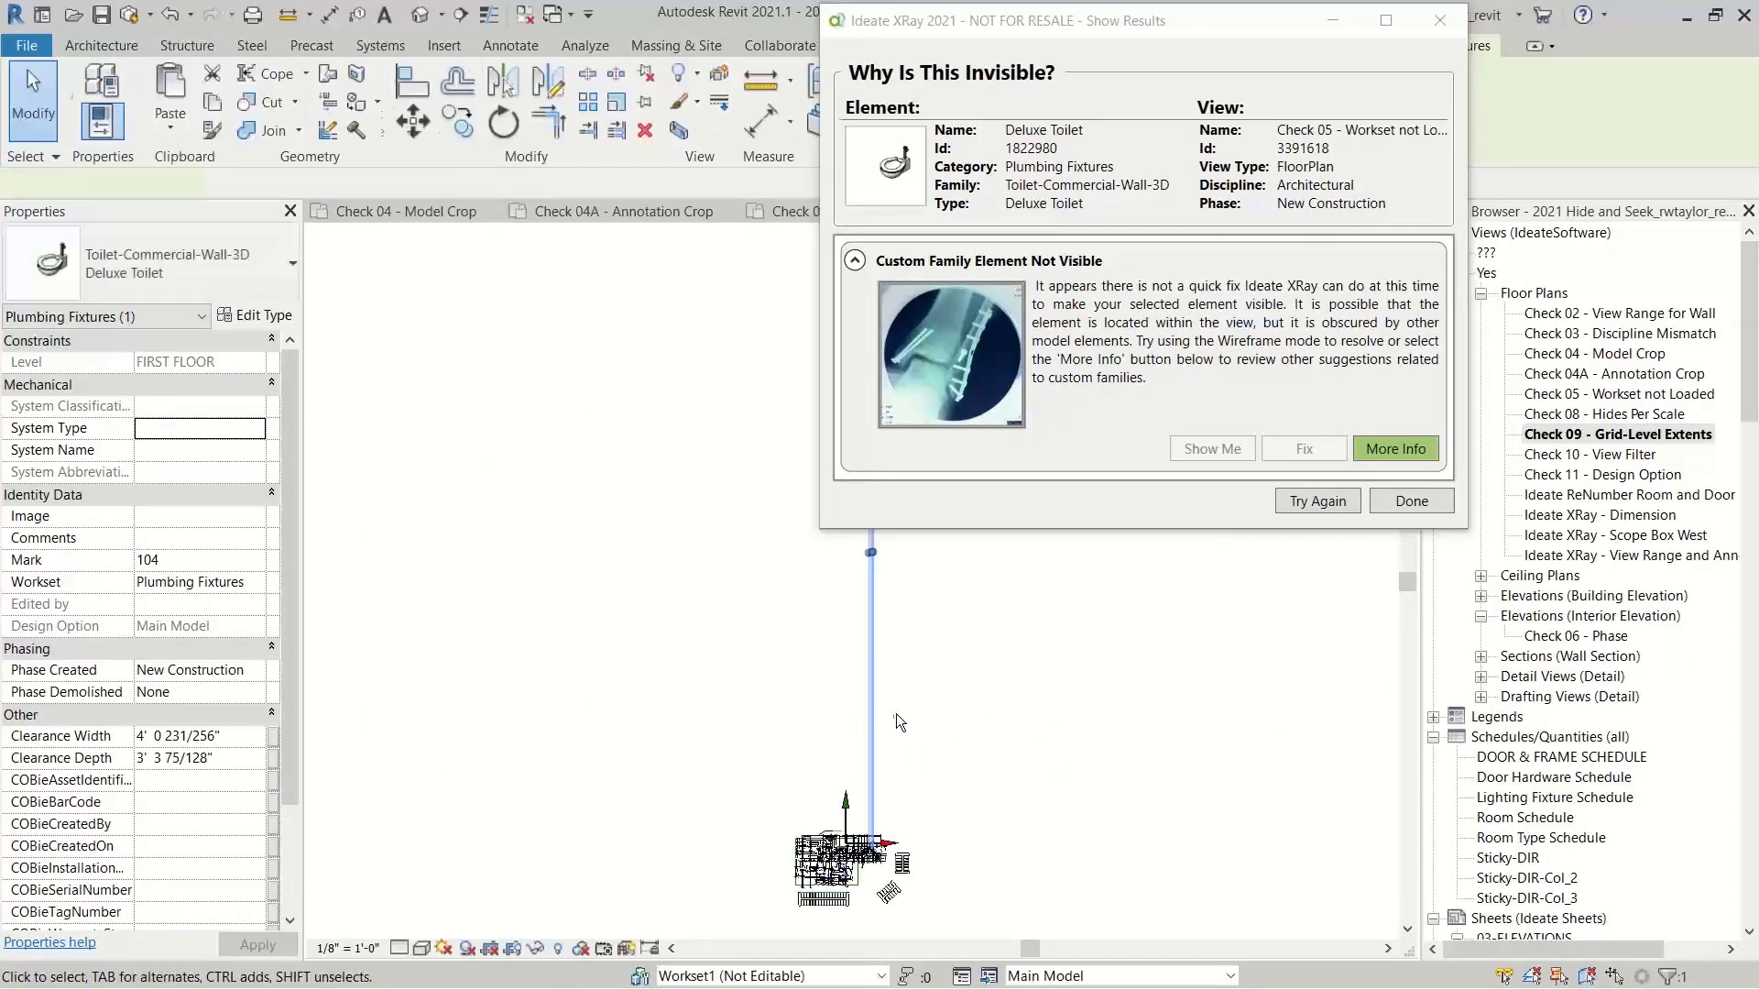
pyautogui.click(981, 722)
pyautogui.rightClick(1048, 739)
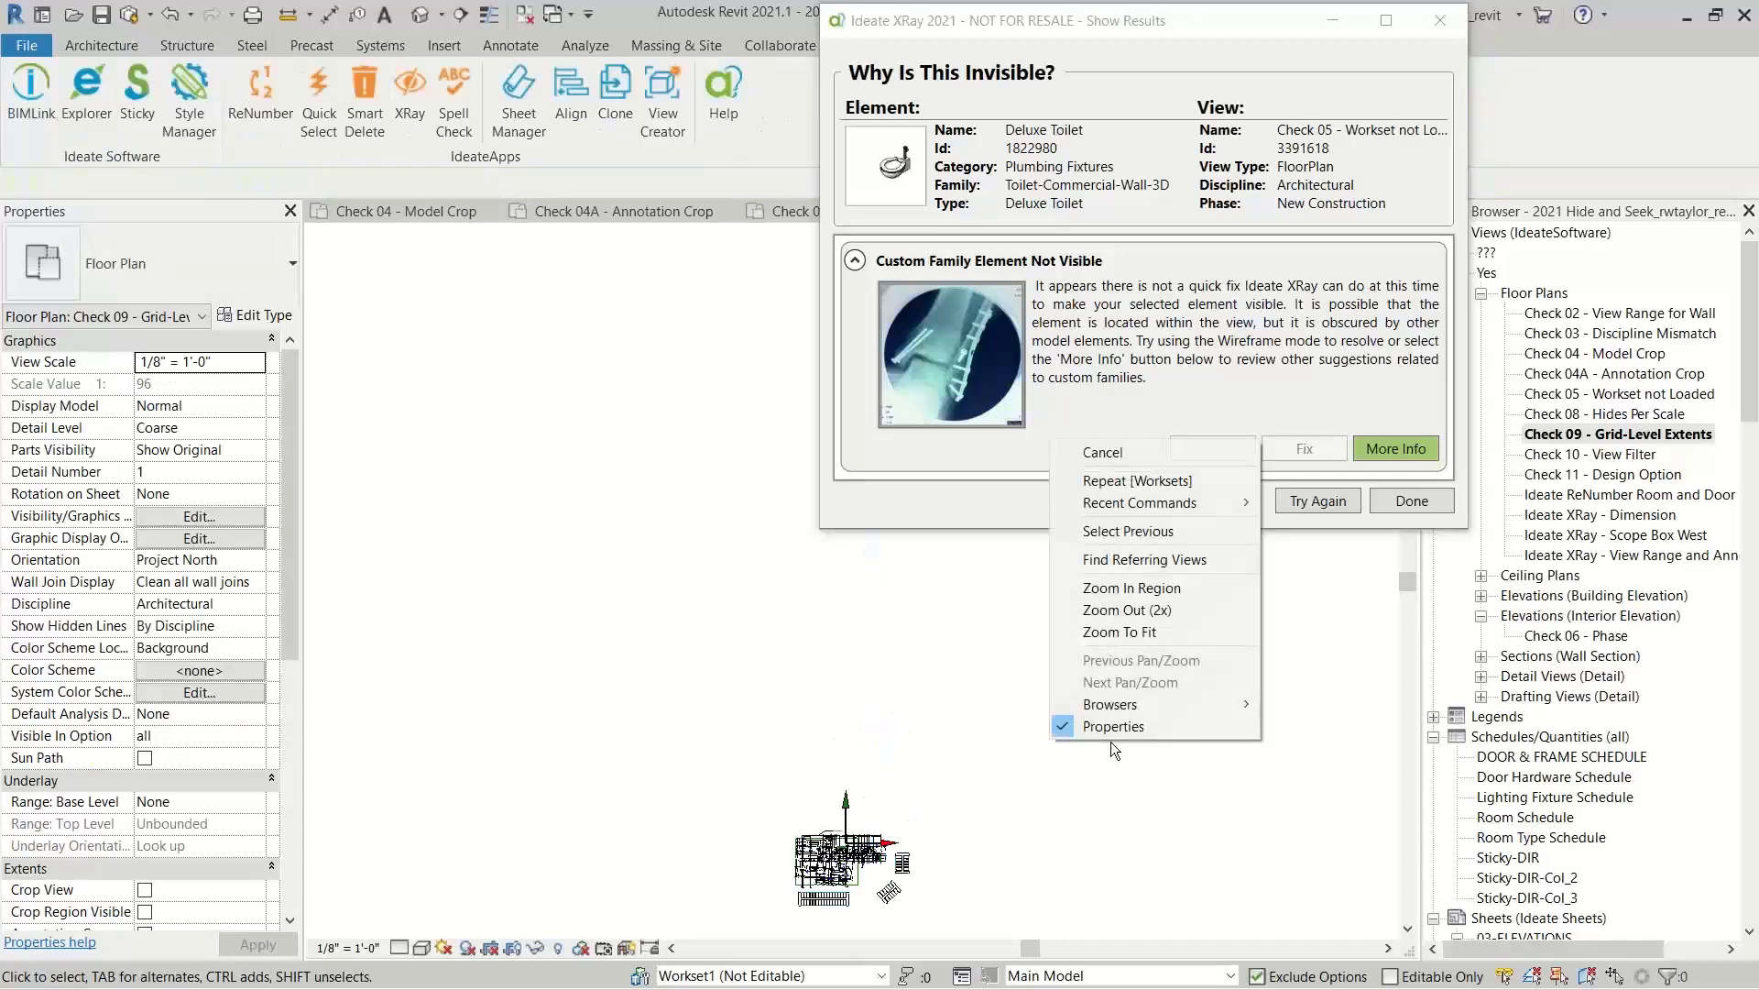
pyautogui.click(1117, 630)
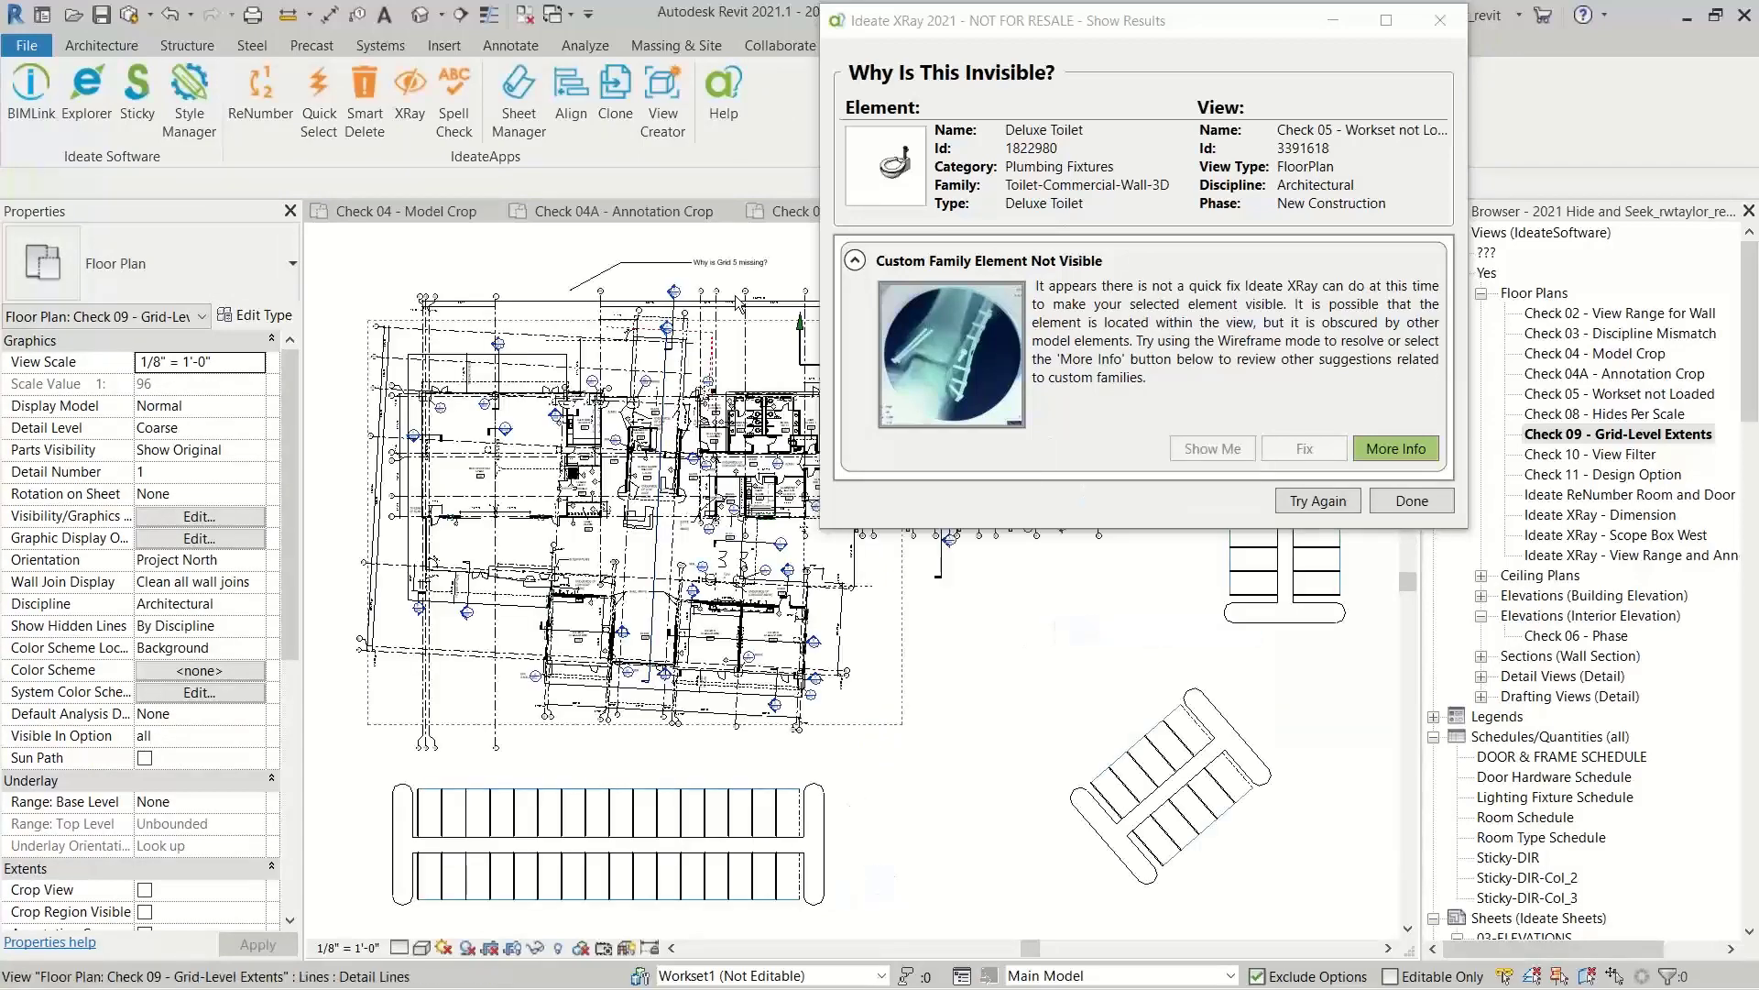
pyautogui.scroll(5, 529, 328)
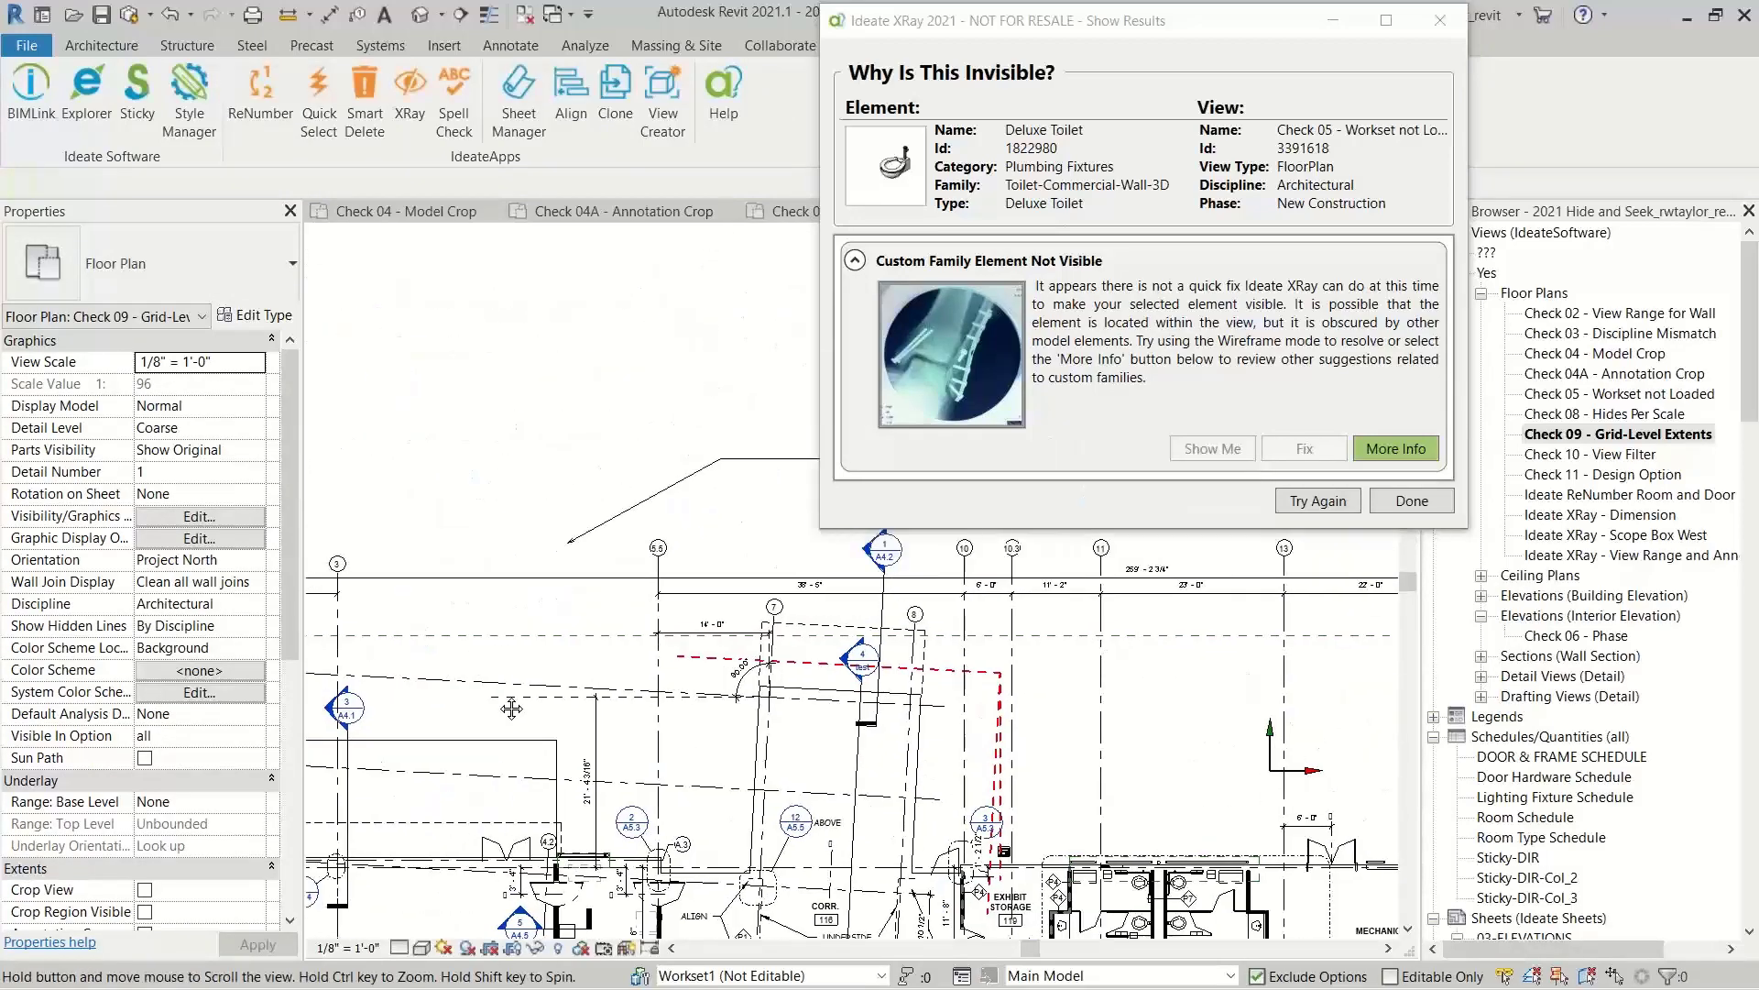
pyautogui.moveTo(482, 710); pyautogui.dragTo(620, 814, button='middle')
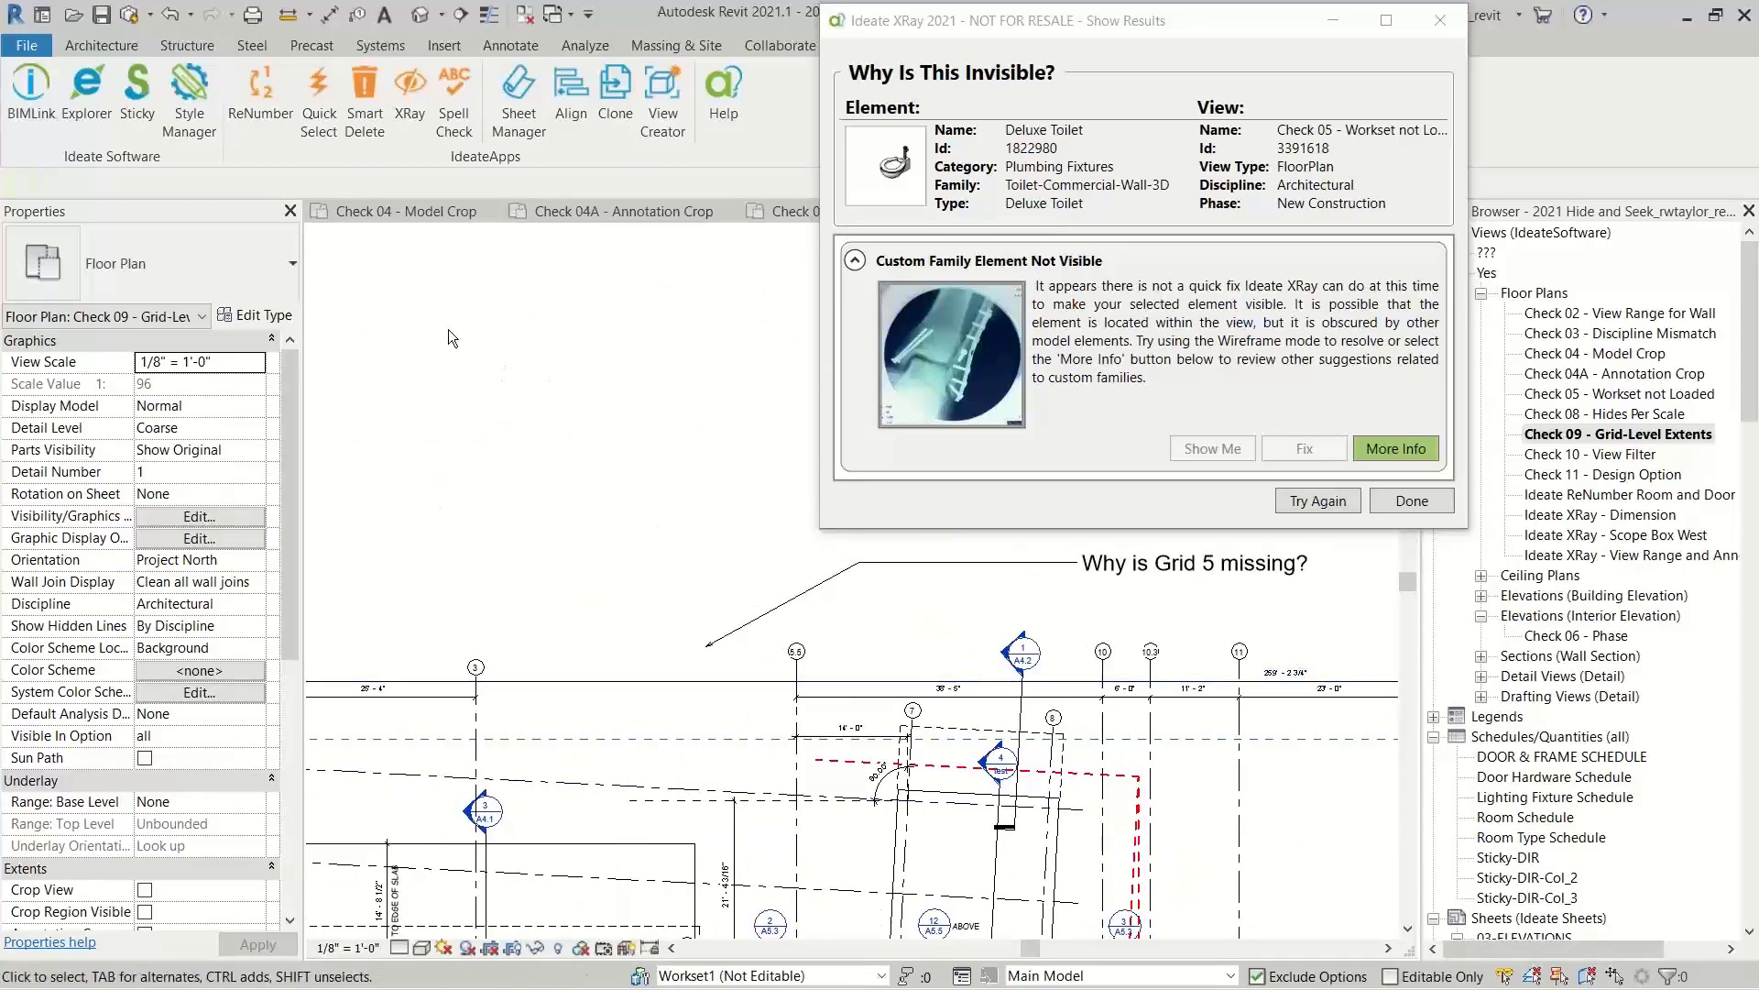
# Start a new Selection Wizard search that picks a grid, level or view reference from a list.
pyautogui.click(1310, 500)
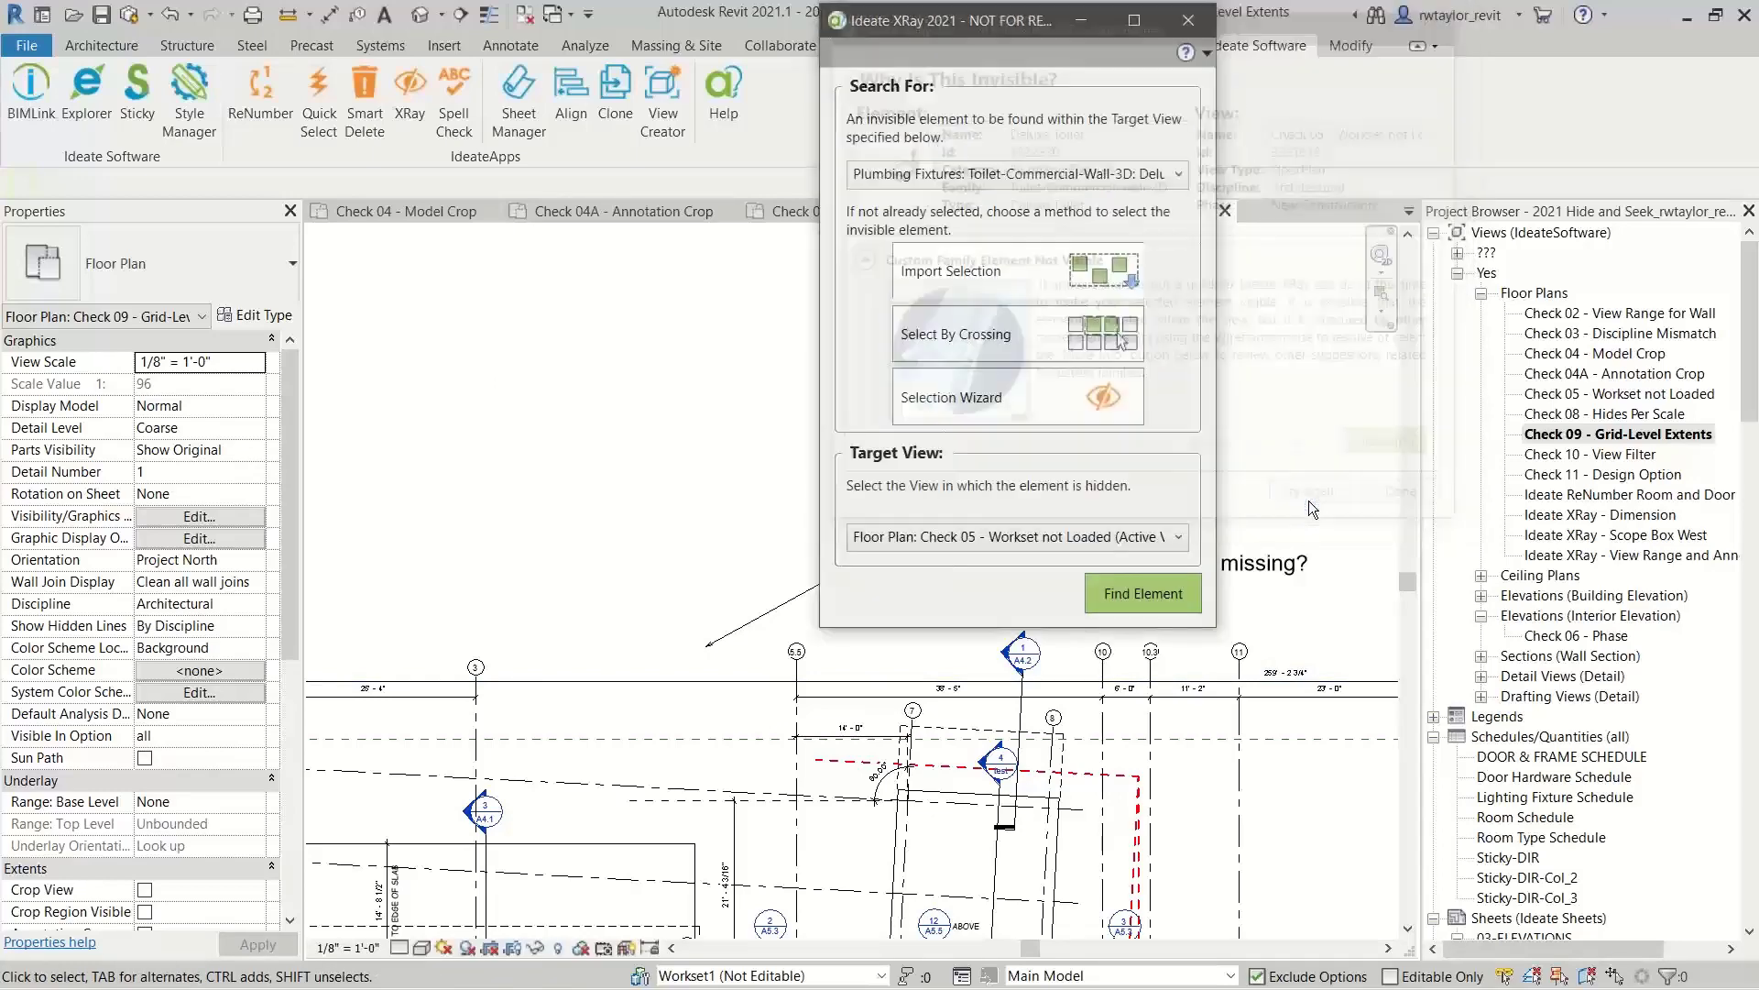
pyautogui.click(1060, 394)
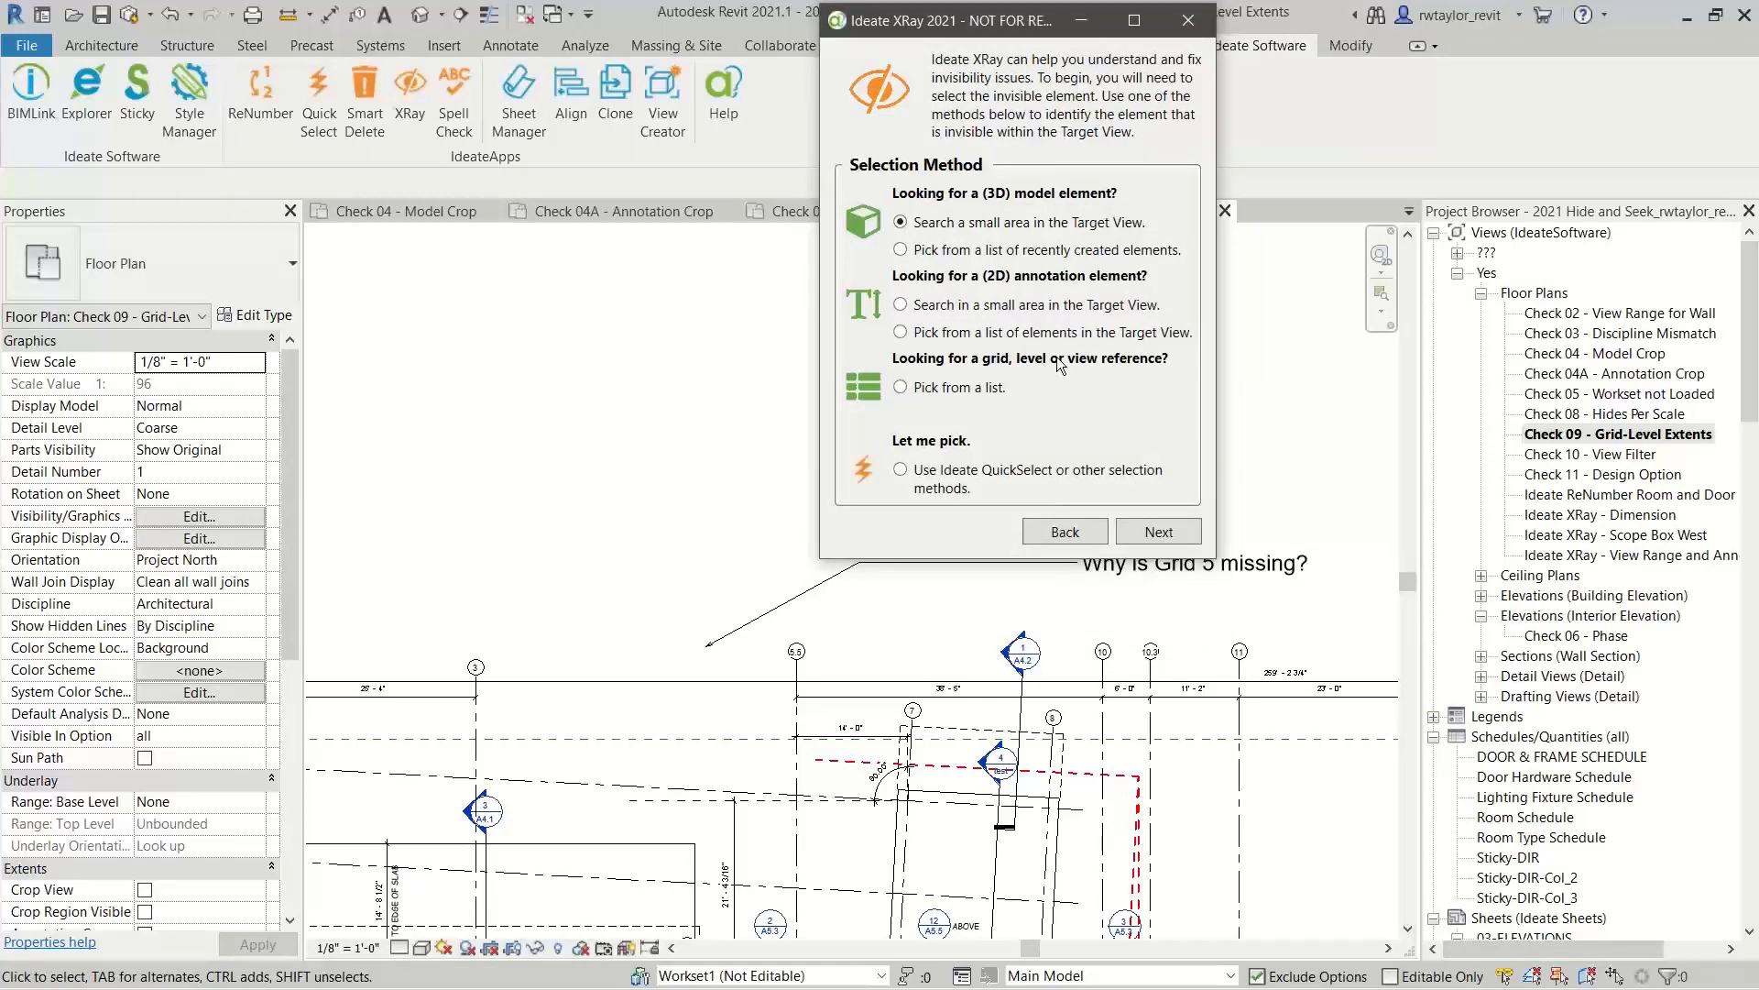
pyautogui.click(901, 387)
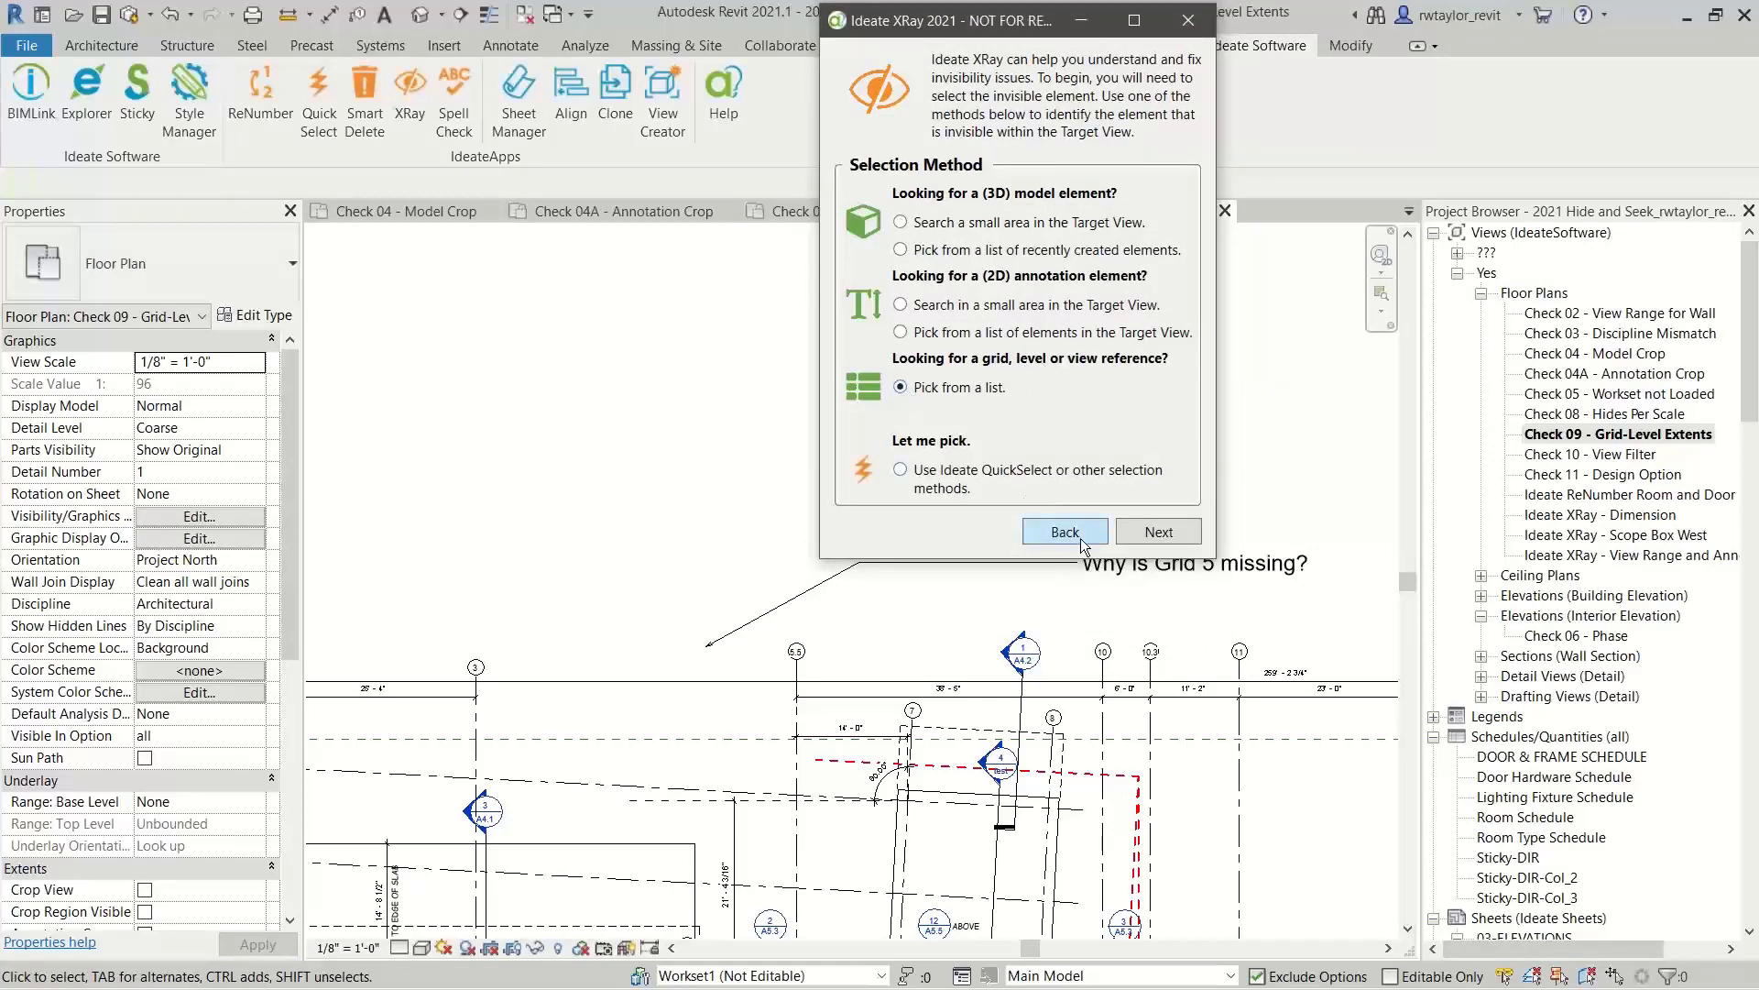
pyautogui.click(1158, 531)
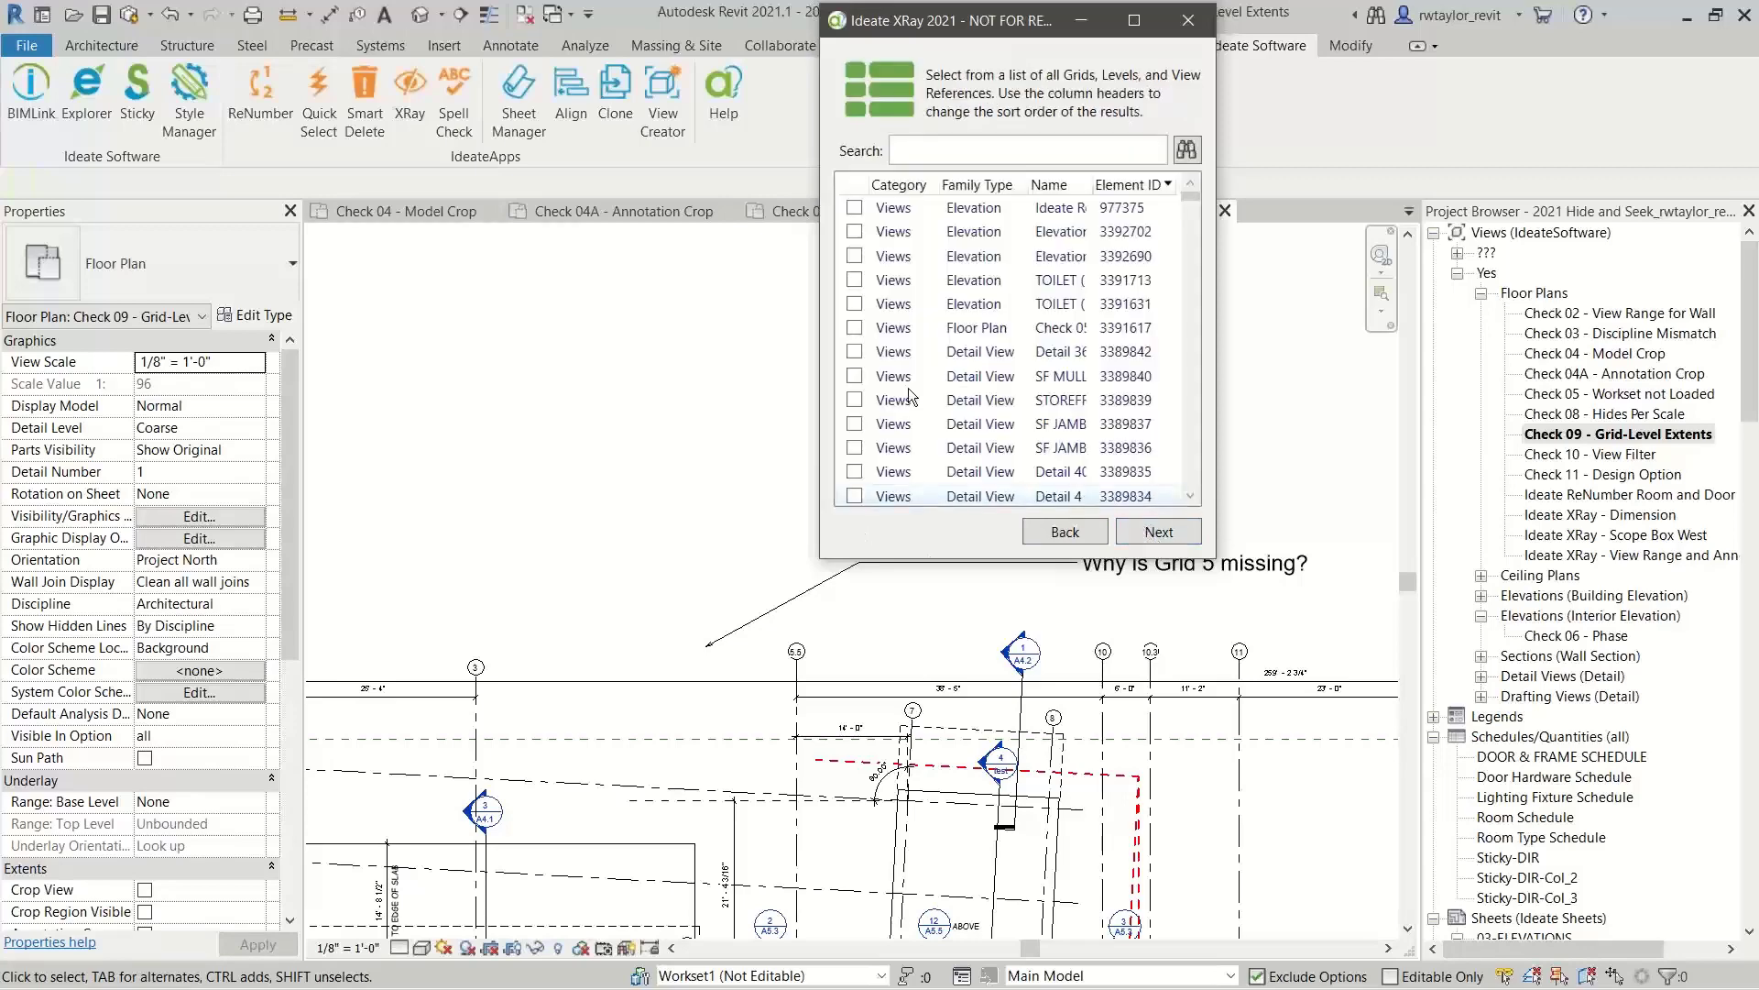
# Filter the reference list by "grid", mark Grid 5 and accept it as the element to search for.
pyautogui.write('grid')
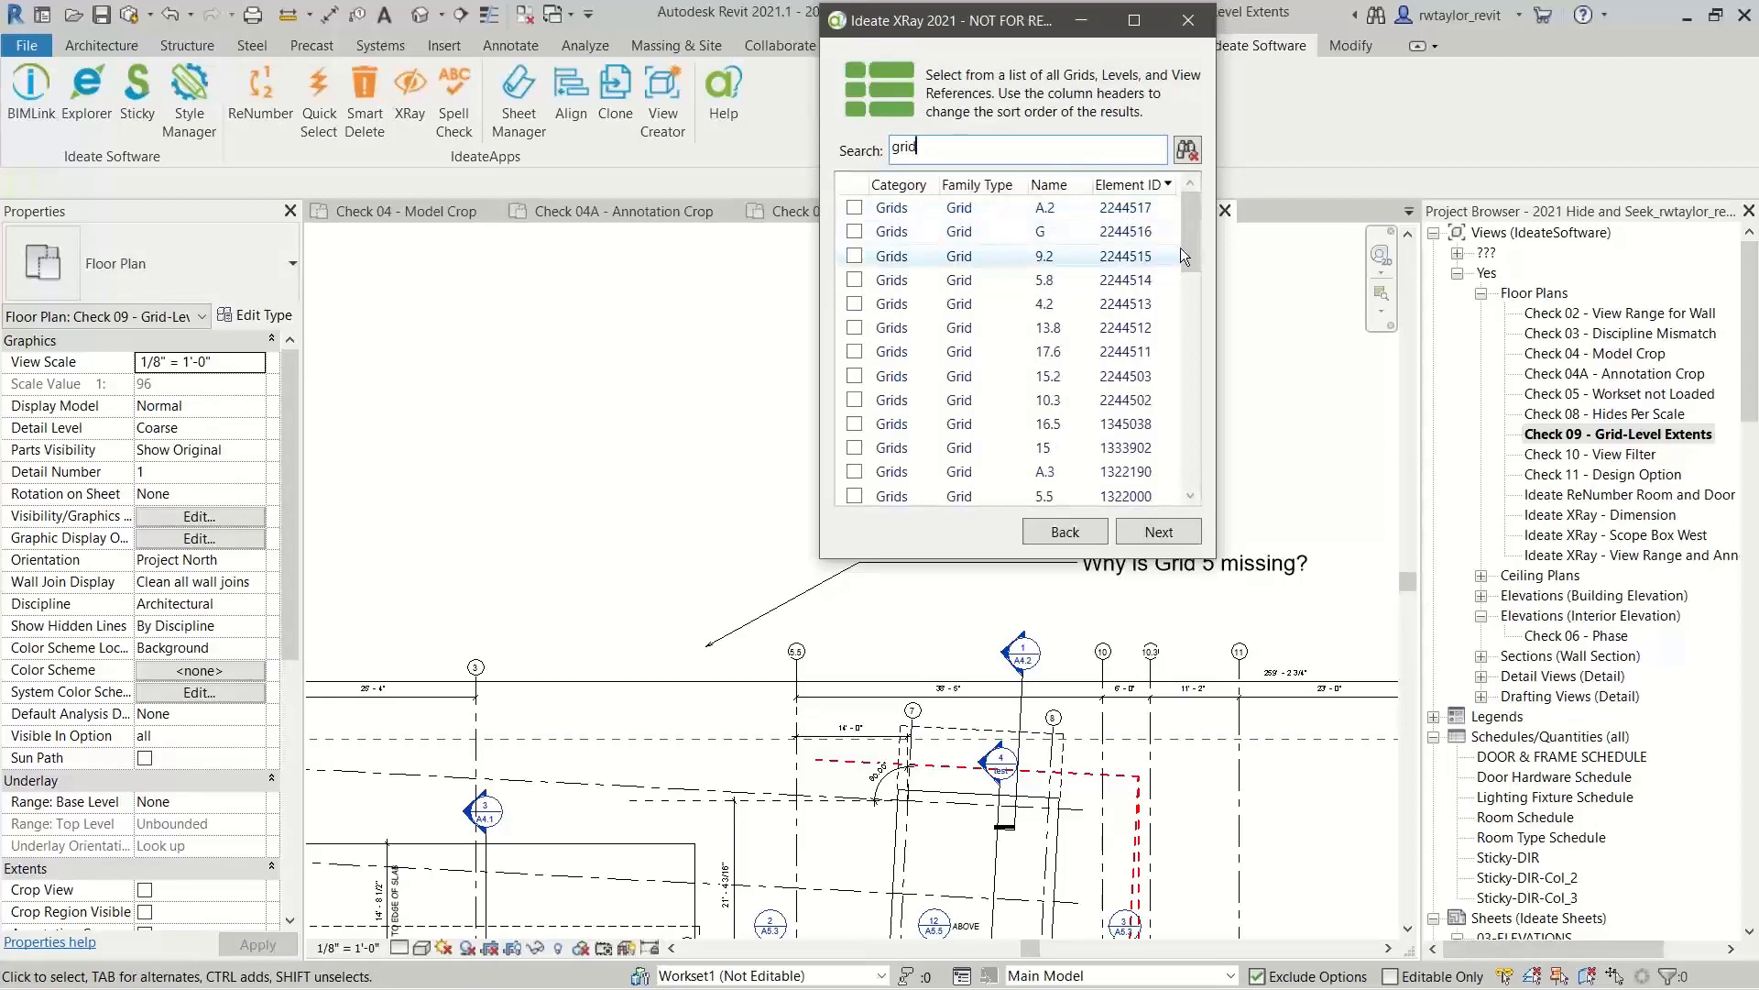
pyautogui.click(1180, 256)
pyautogui.moveTo(1195, 262); pyautogui.dragTo(1195, 313)
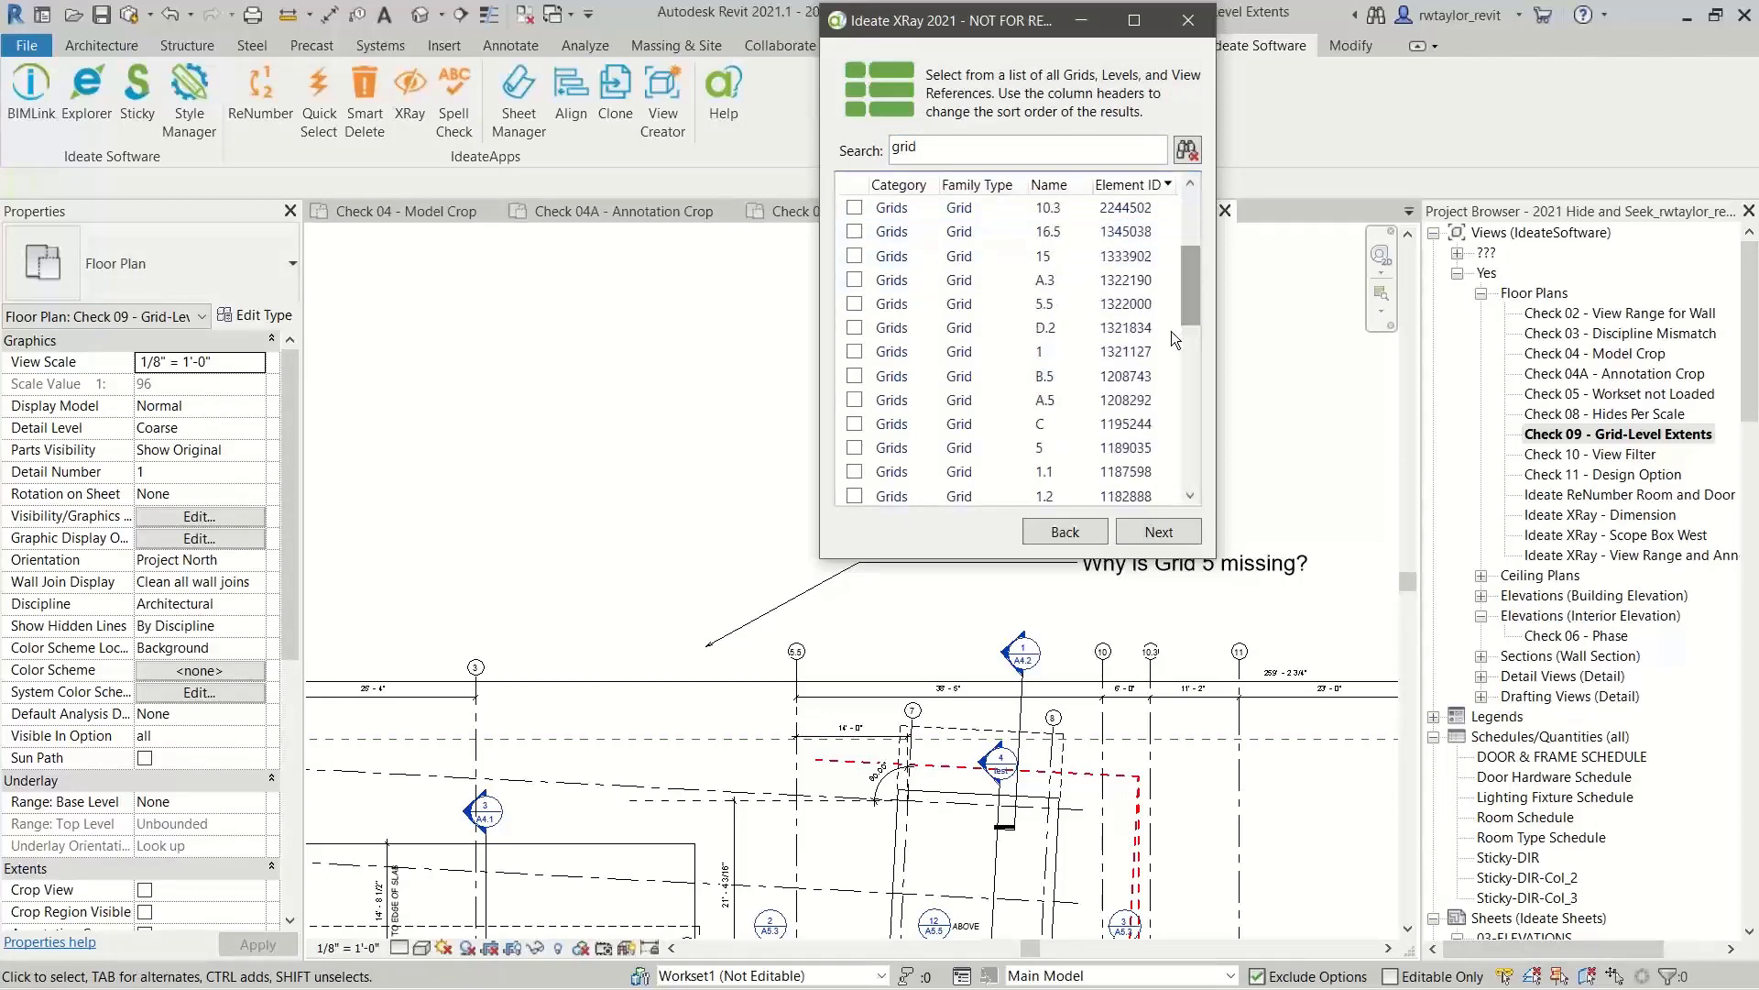
pyautogui.click(855, 448)
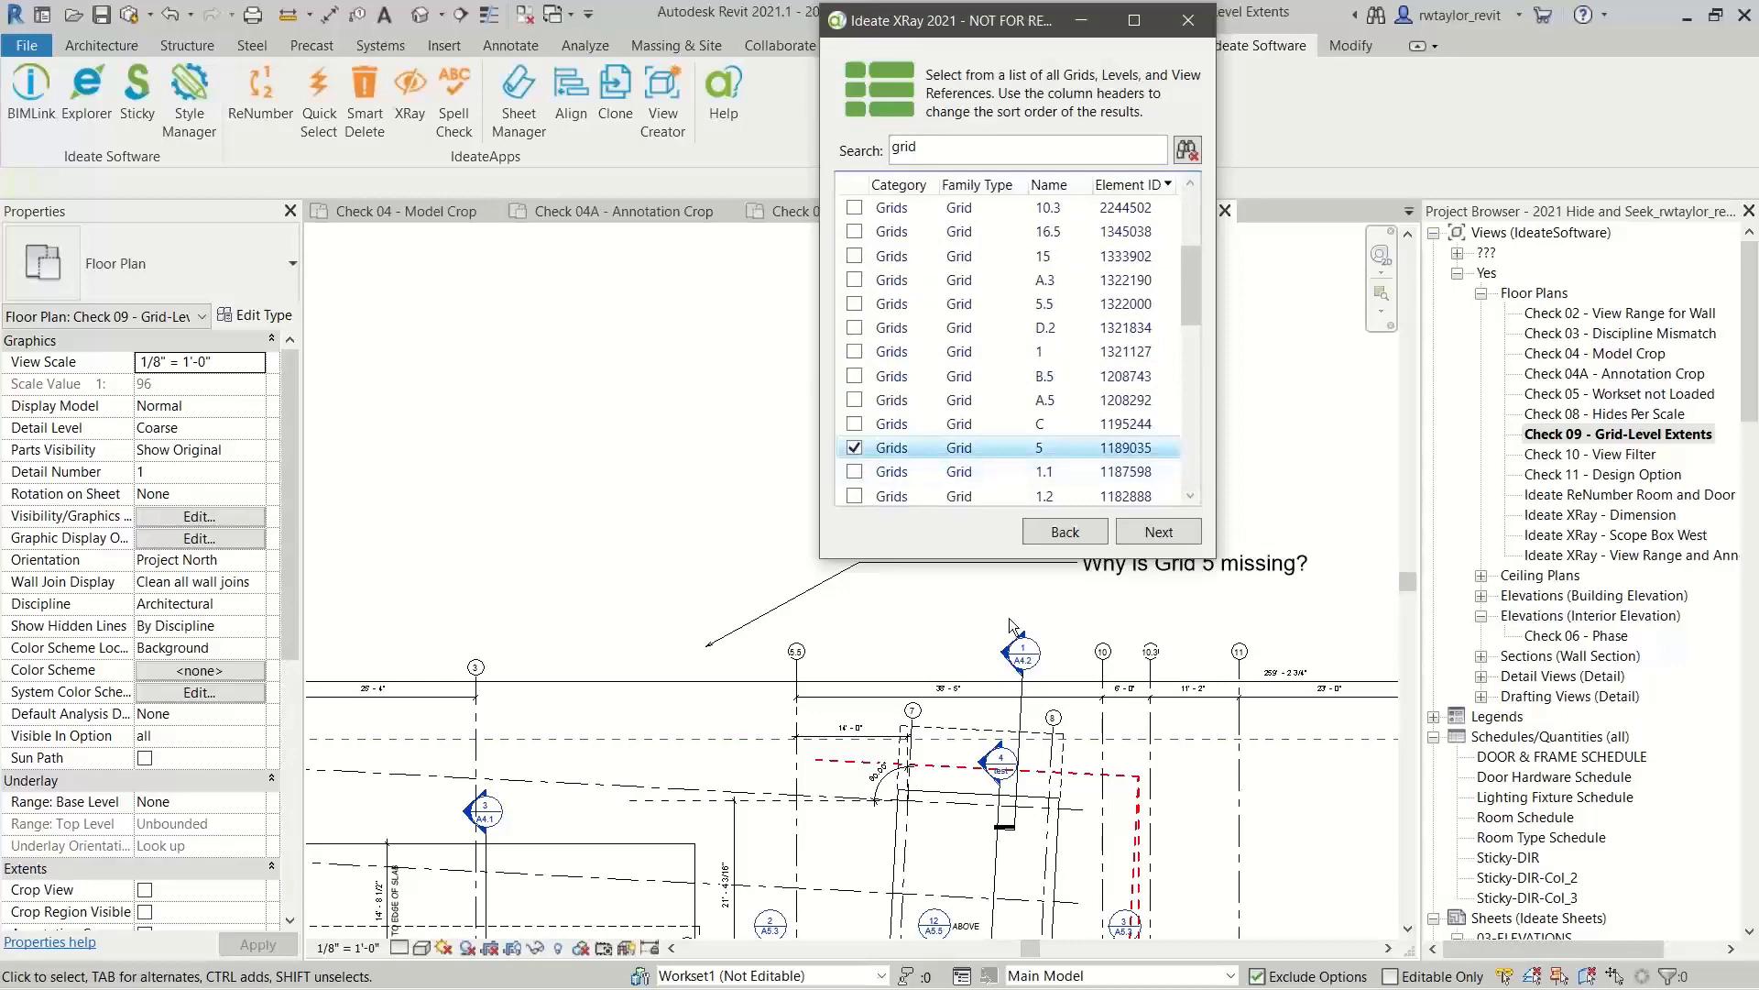
pyautogui.click(1158, 532)
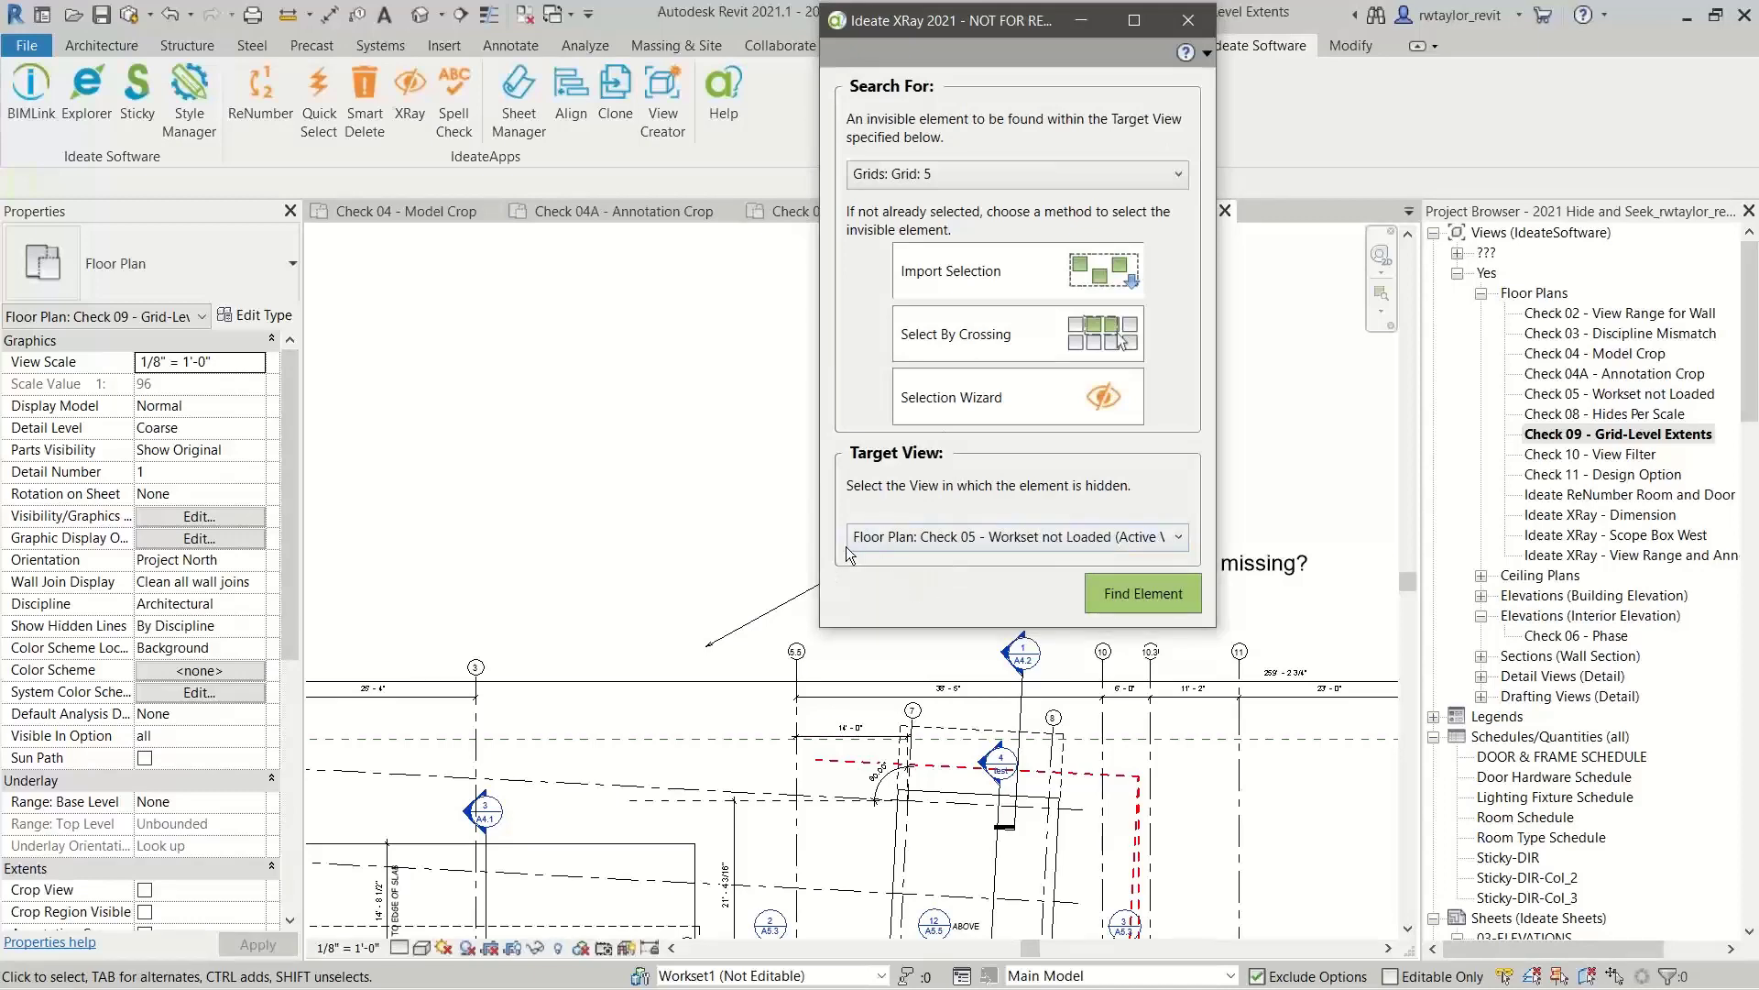
# Set Check 09 - Grid-Level Extents as the target view and run the XRay search for Grid 5.
pyautogui.click(964, 547)
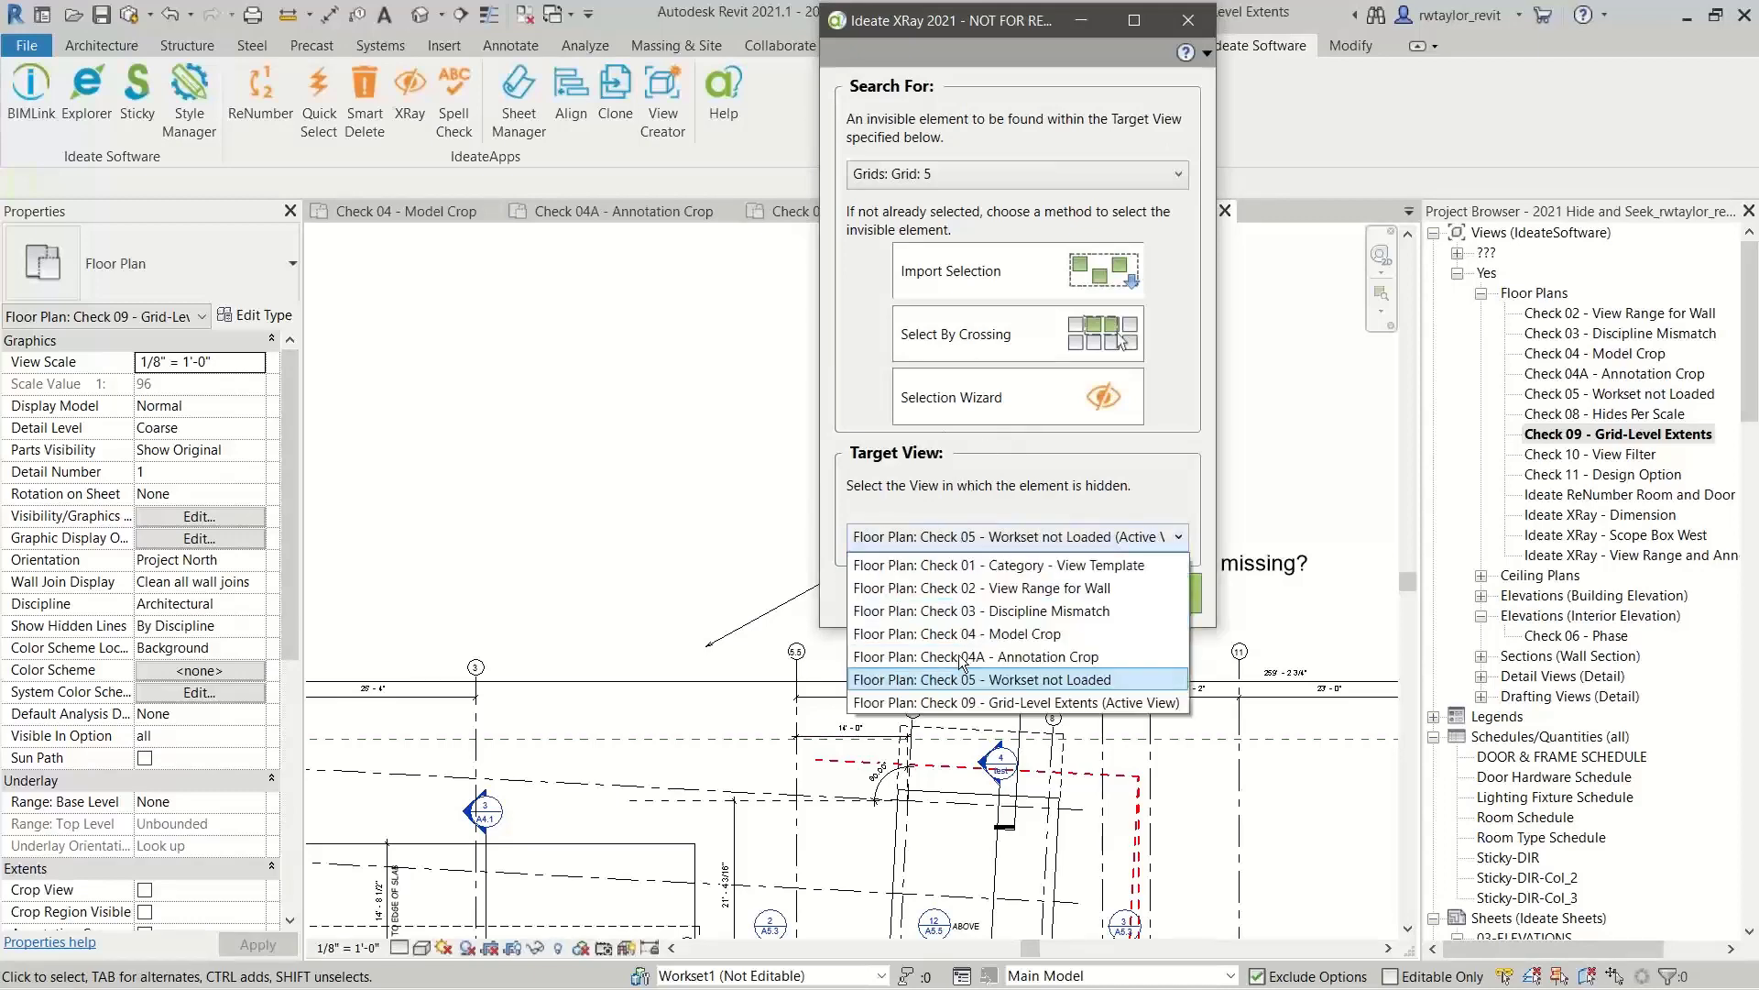
pyautogui.click(968, 702)
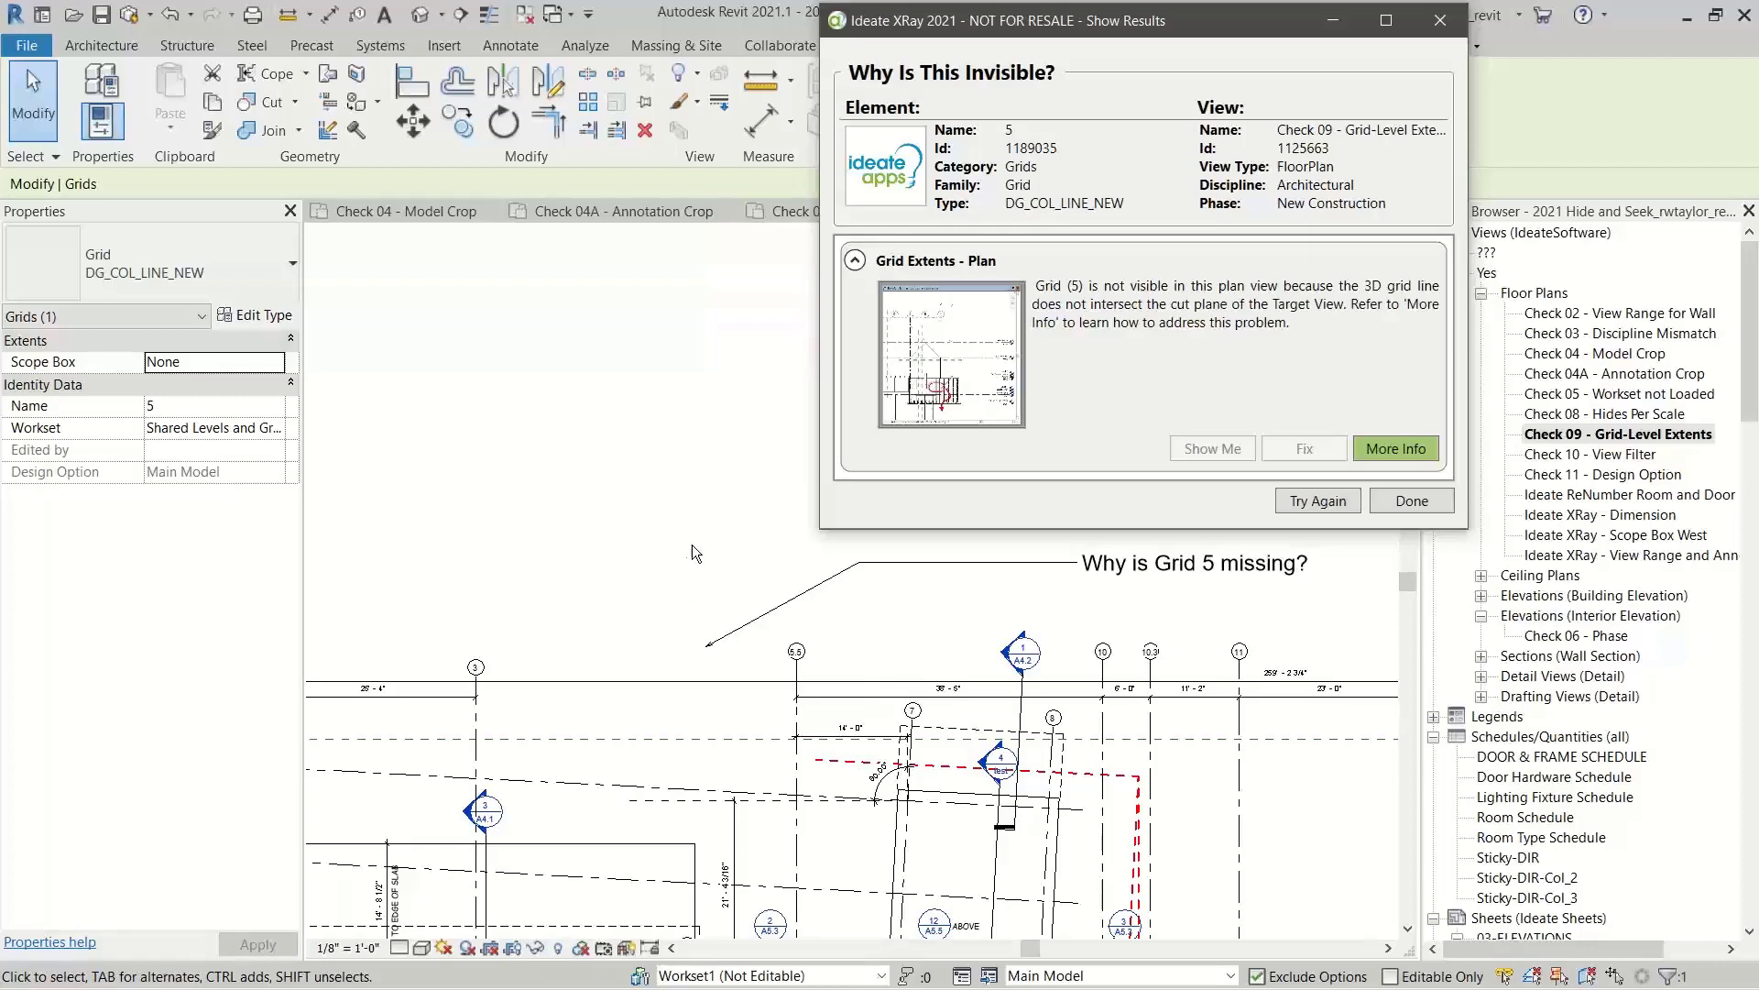
pyautogui.moveTo(1116, 33); pyautogui.dragTo(1186, 199)
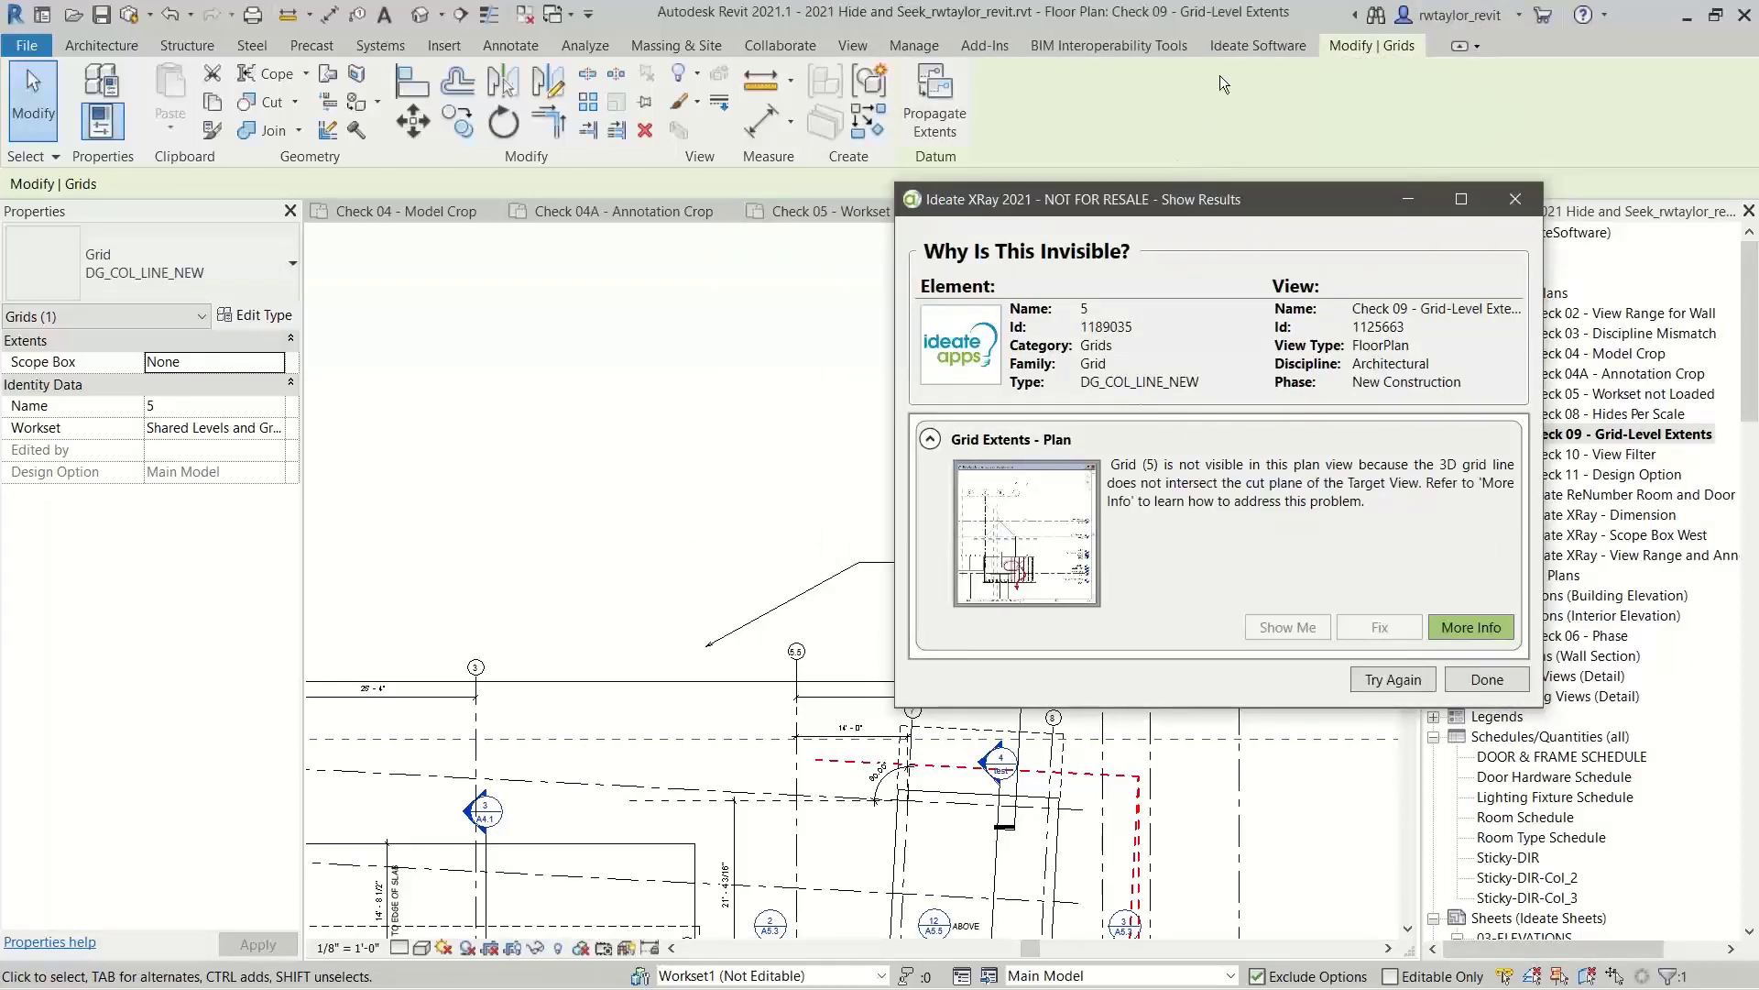
# Open Ideate QuickSelect on the current selection and expand the Grids category down to grid 5.
pyautogui.click(1239, 48)
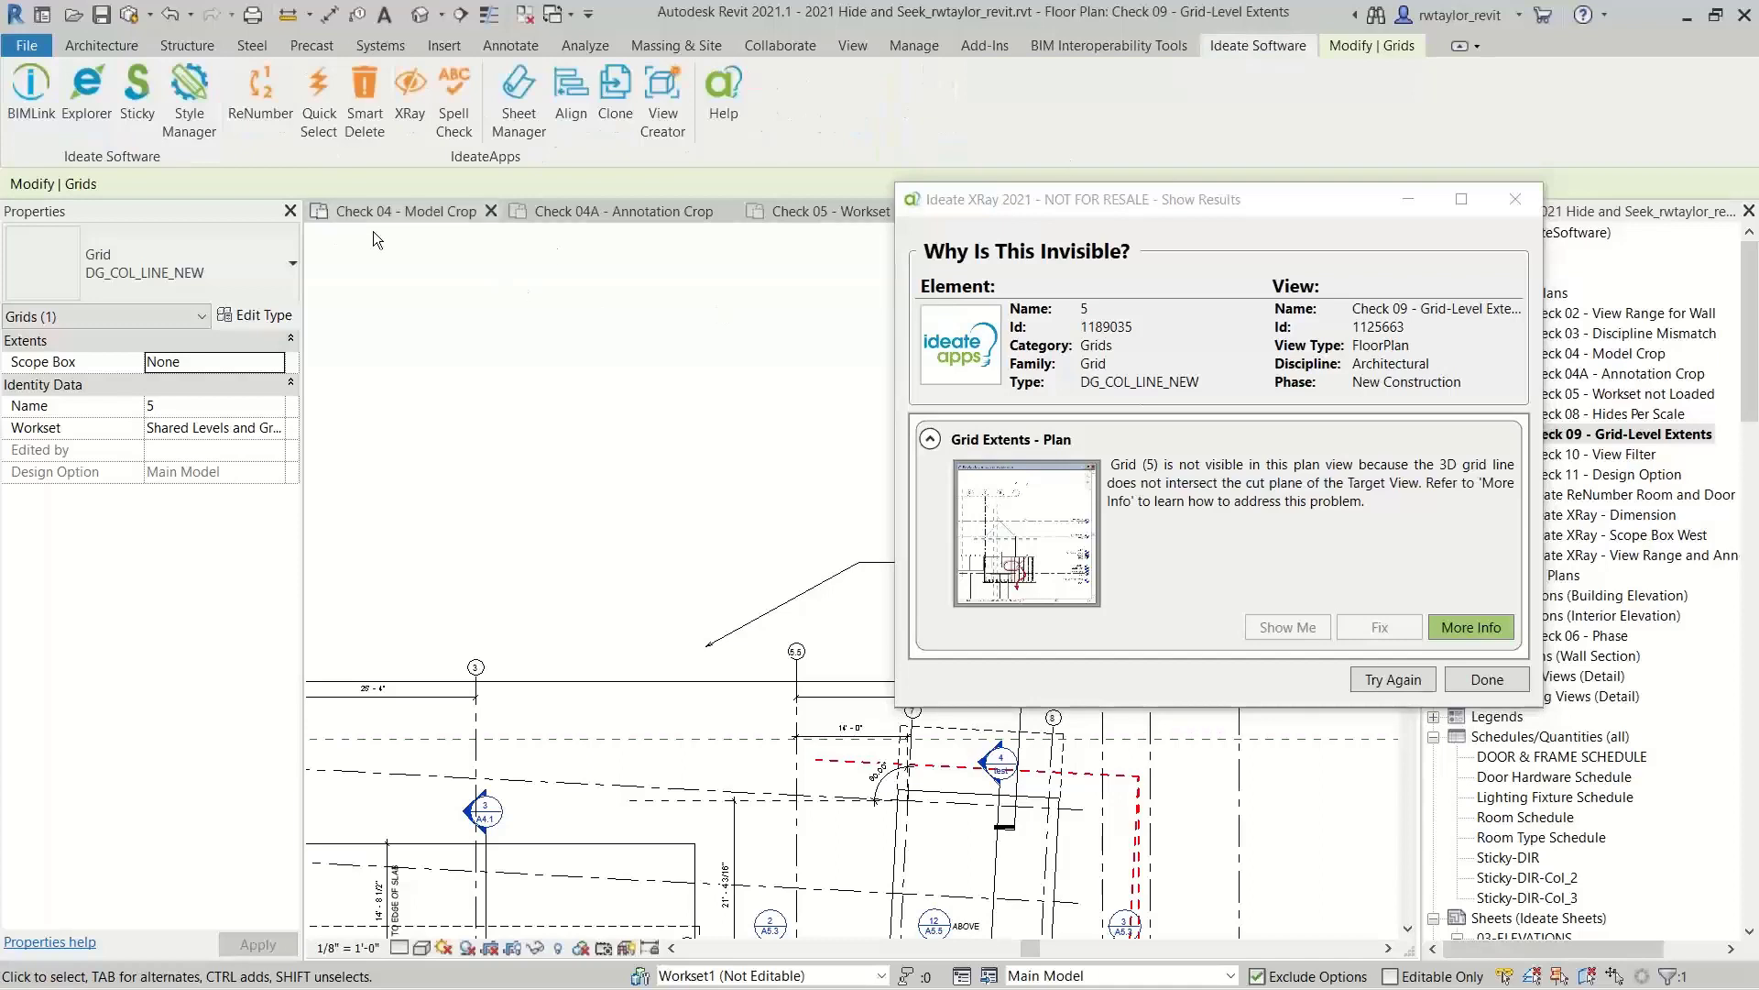
pyautogui.click(321, 119)
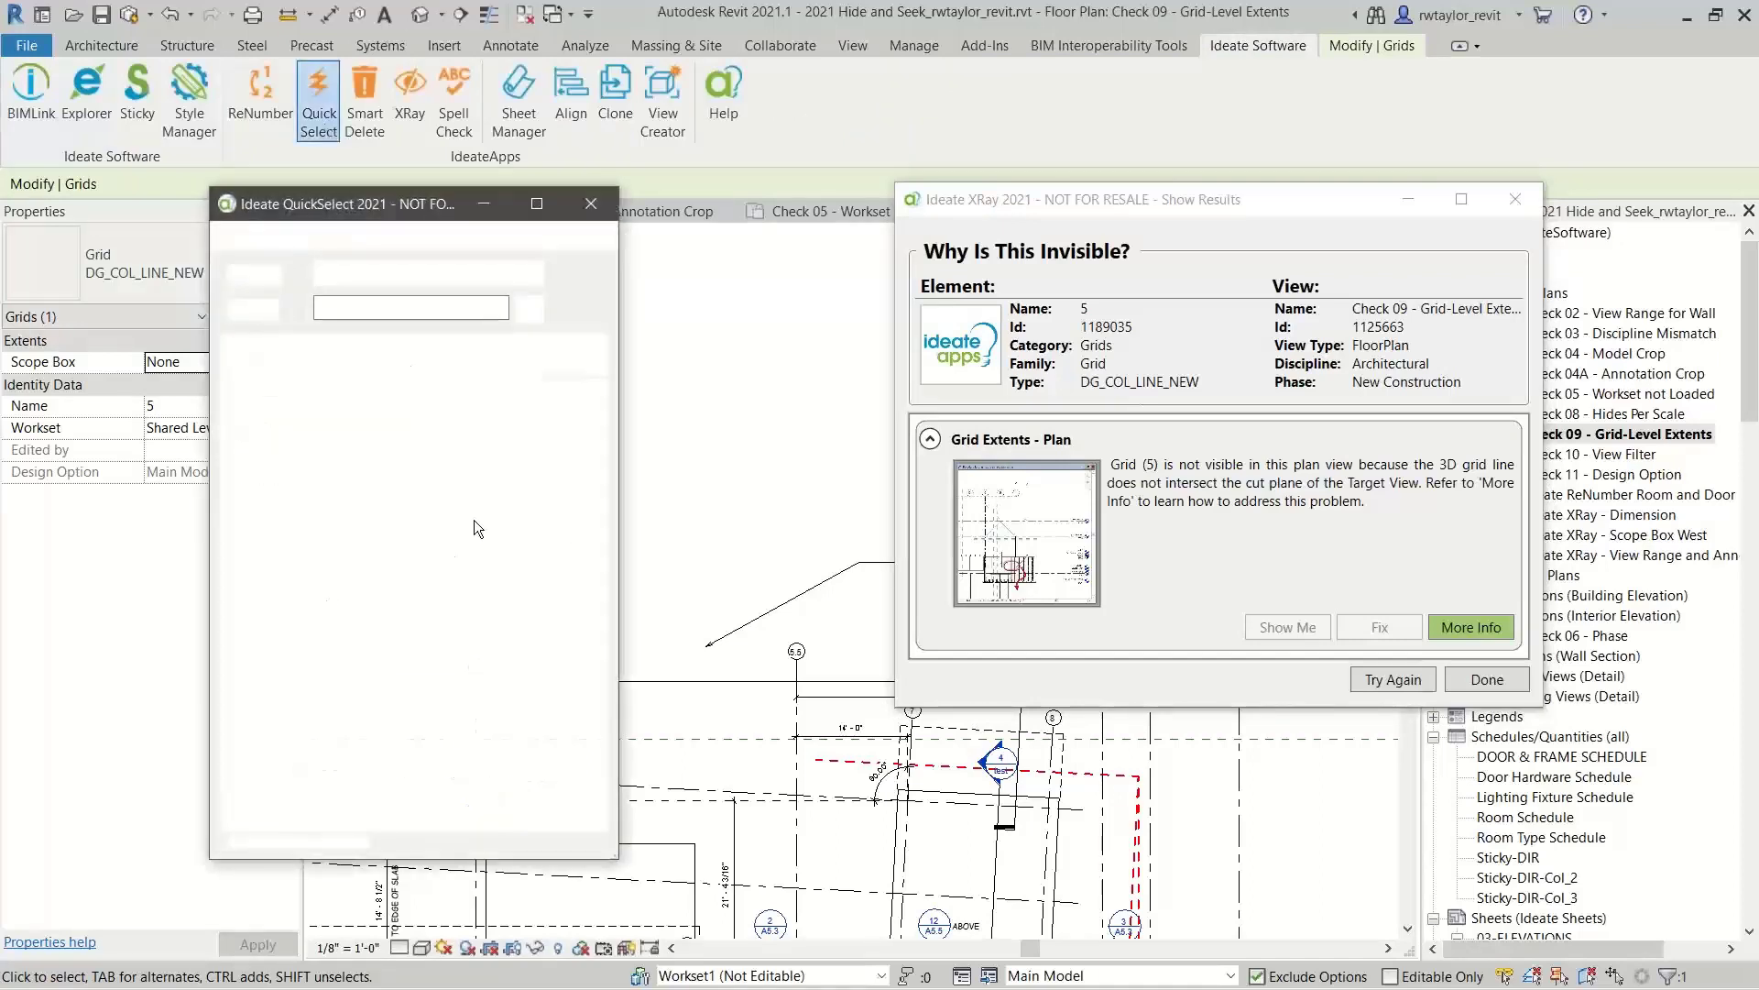
pyautogui.click(332, 311)
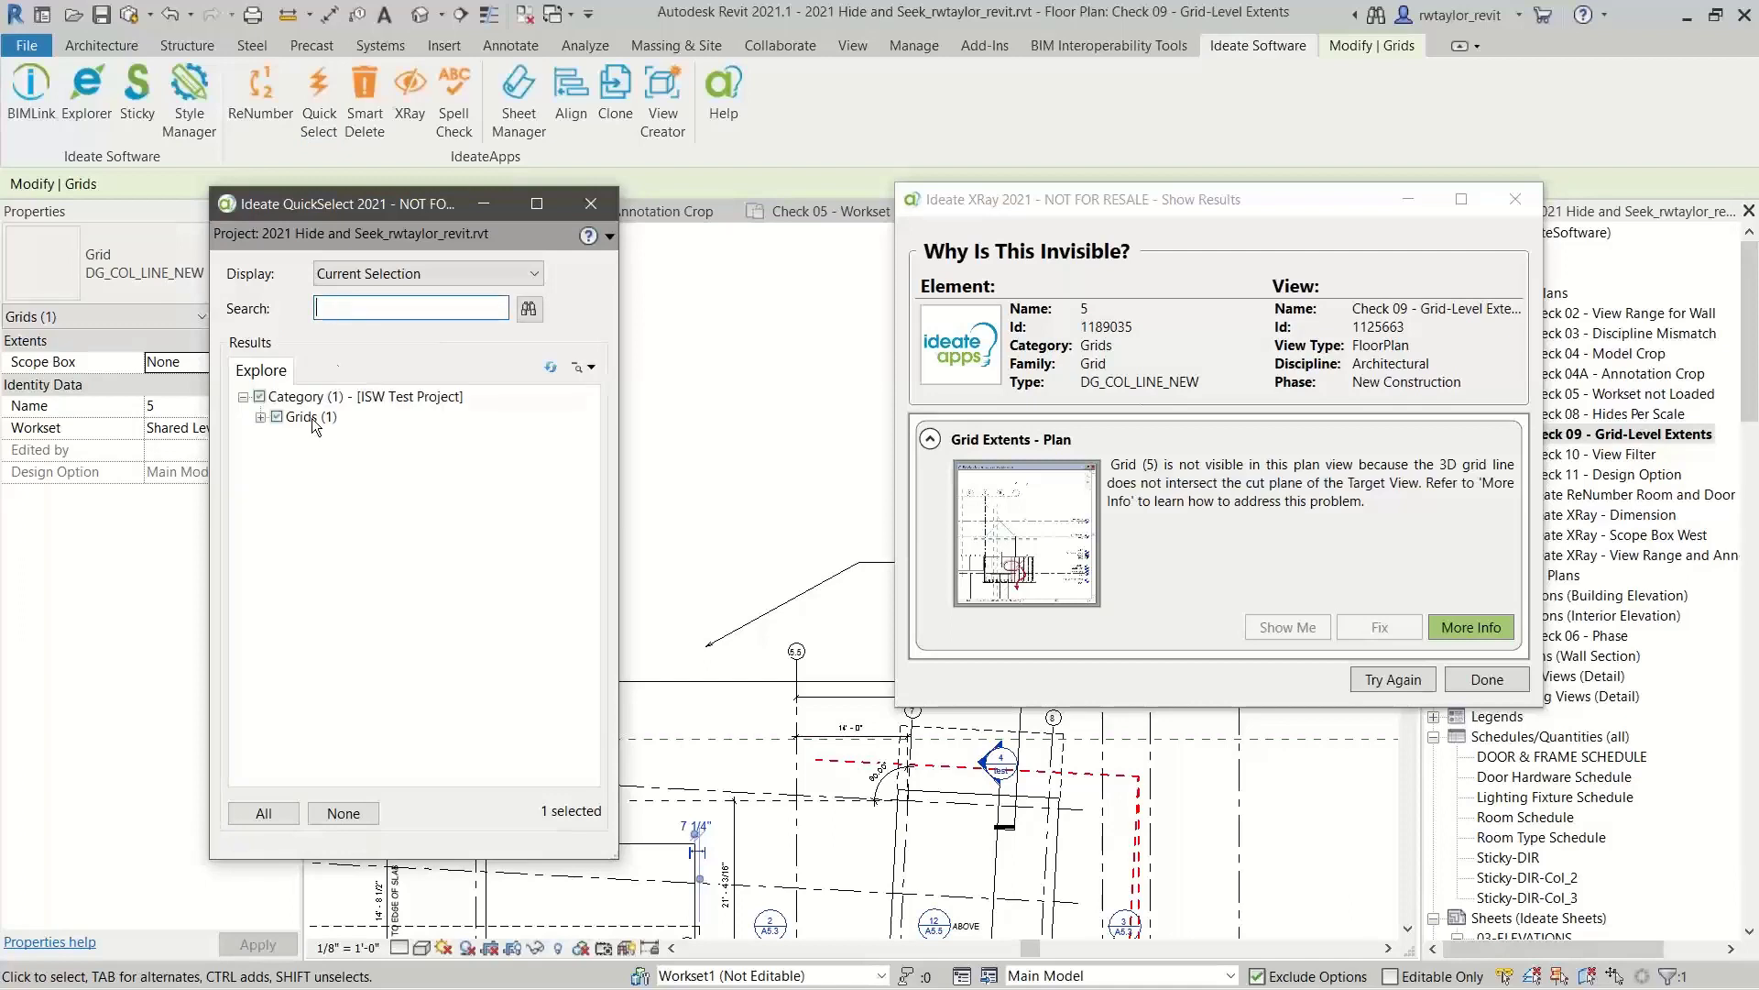
pyautogui.click(260, 417)
pyautogui.click(278, 438)
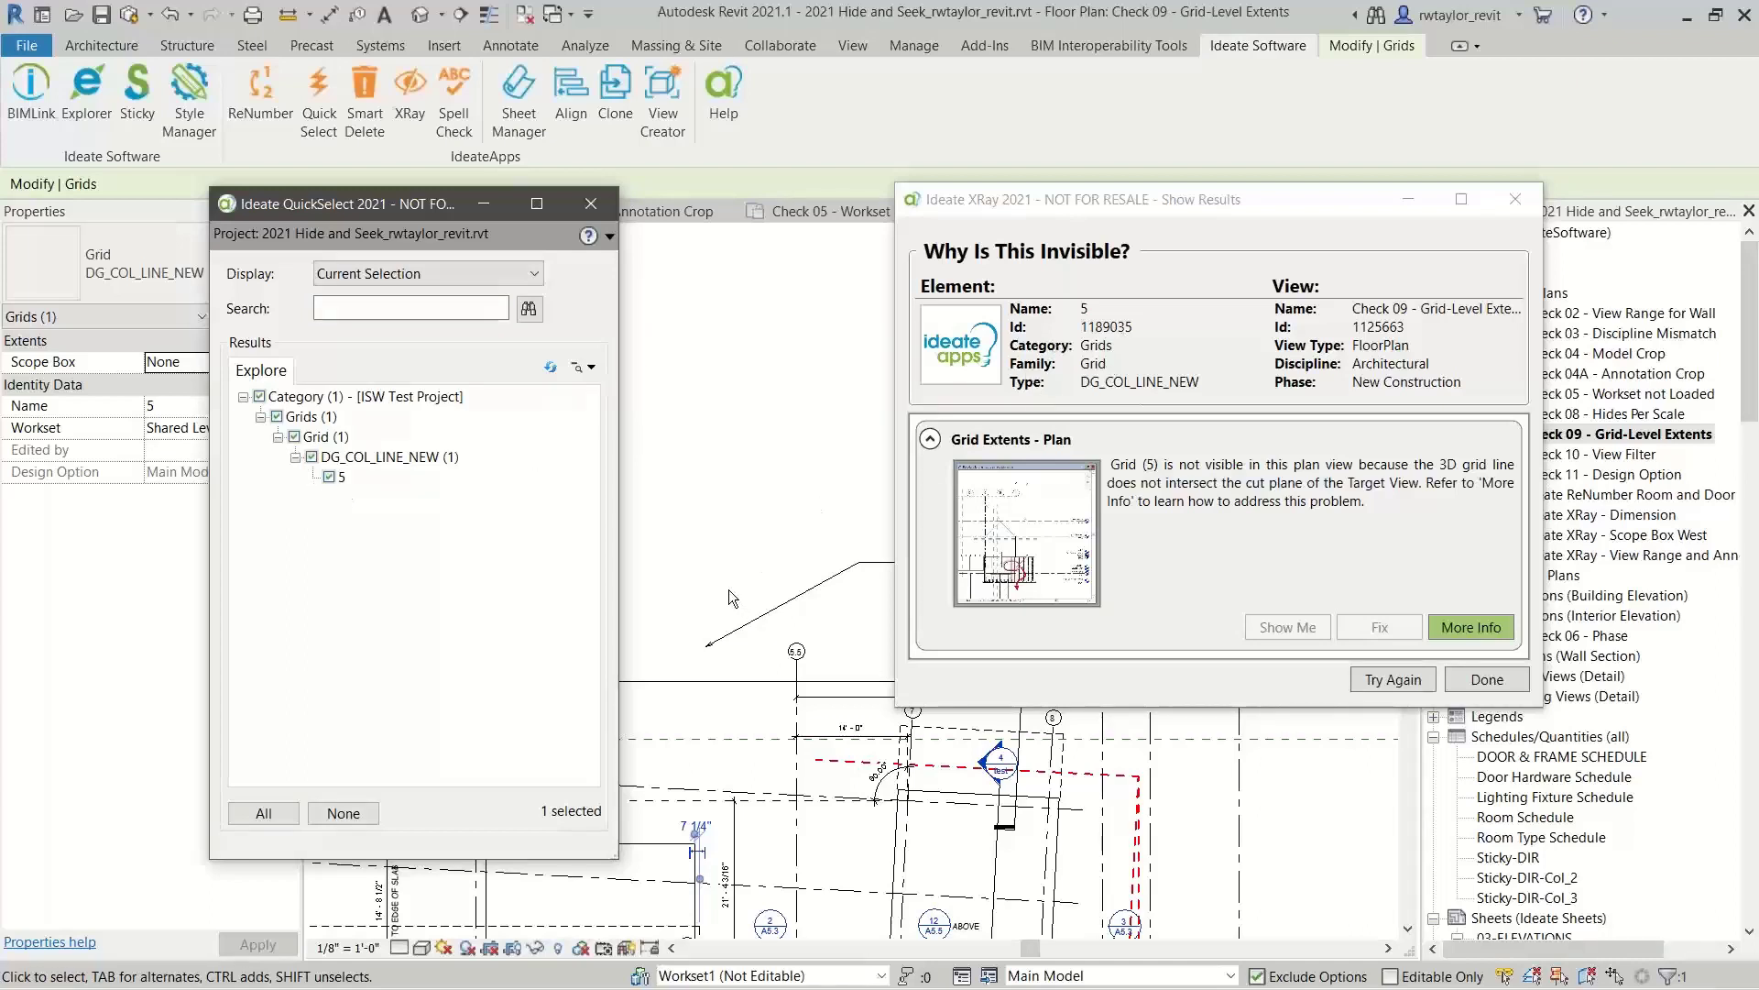
# Show grid 5 from the QuickSelect results in a suitable view, allowing closed views to be searched, and clear the elevation of overlapping windows.
pyautogui.click(341, 476)
pyautogui.doubleClick(341, 476)
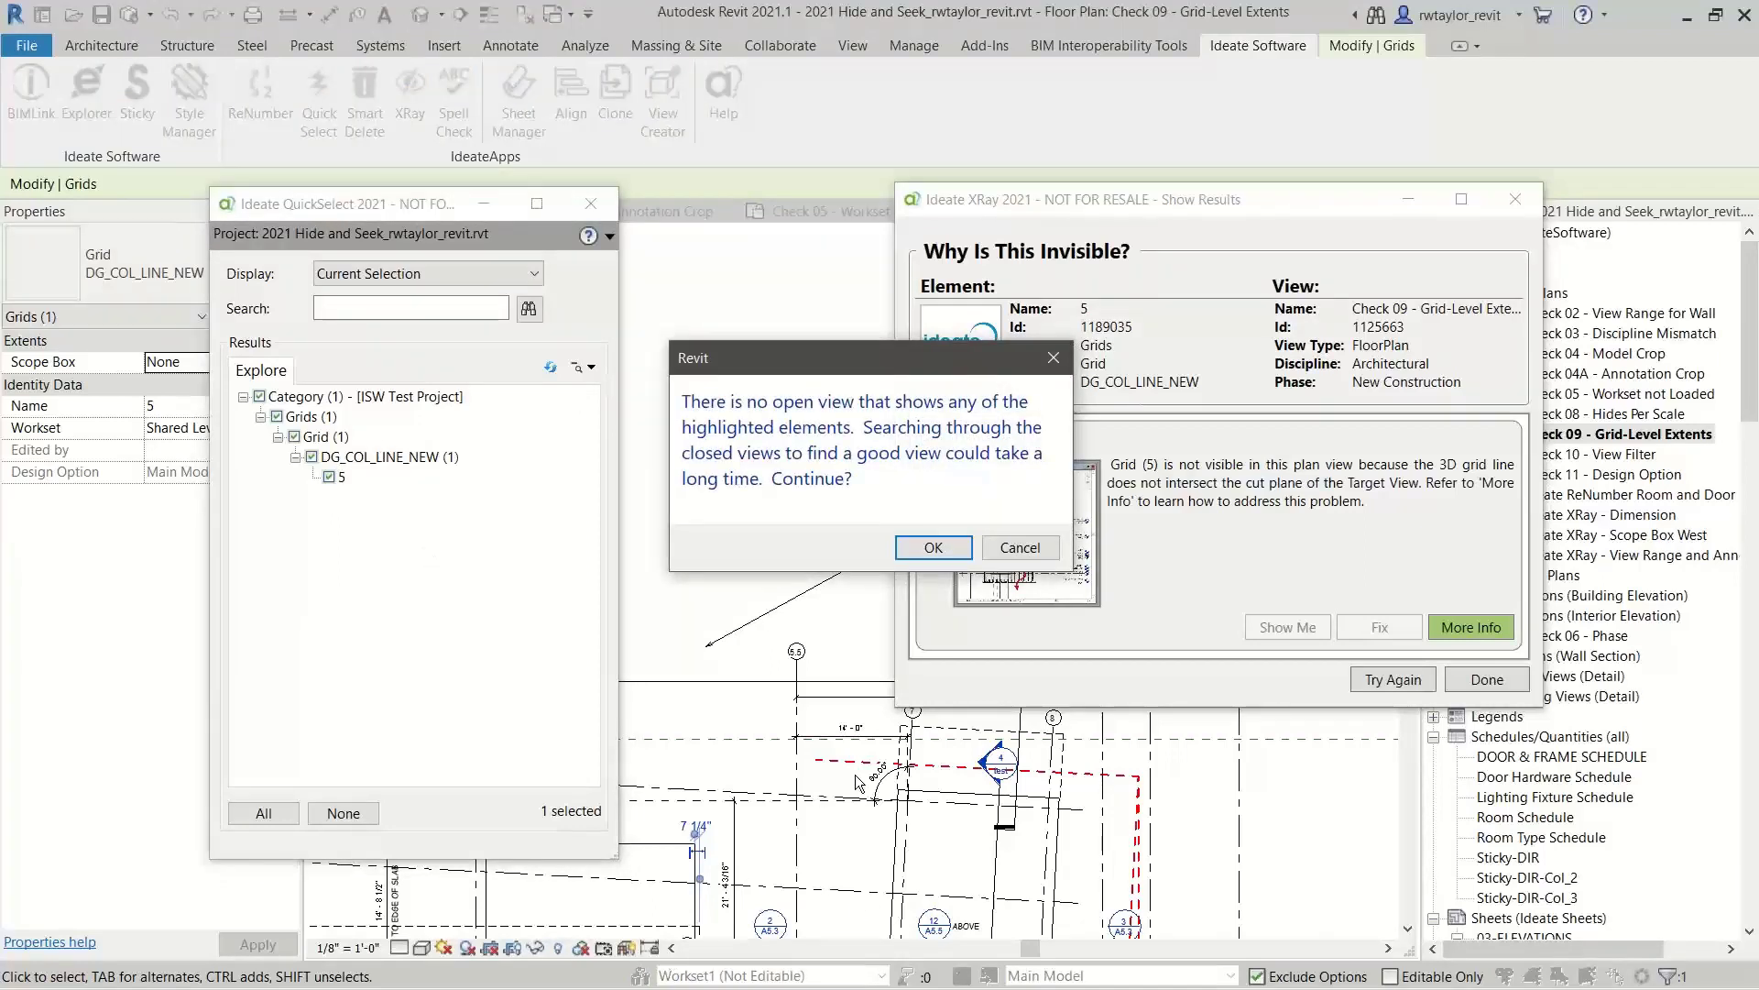
pyautogui.click(949, 548)
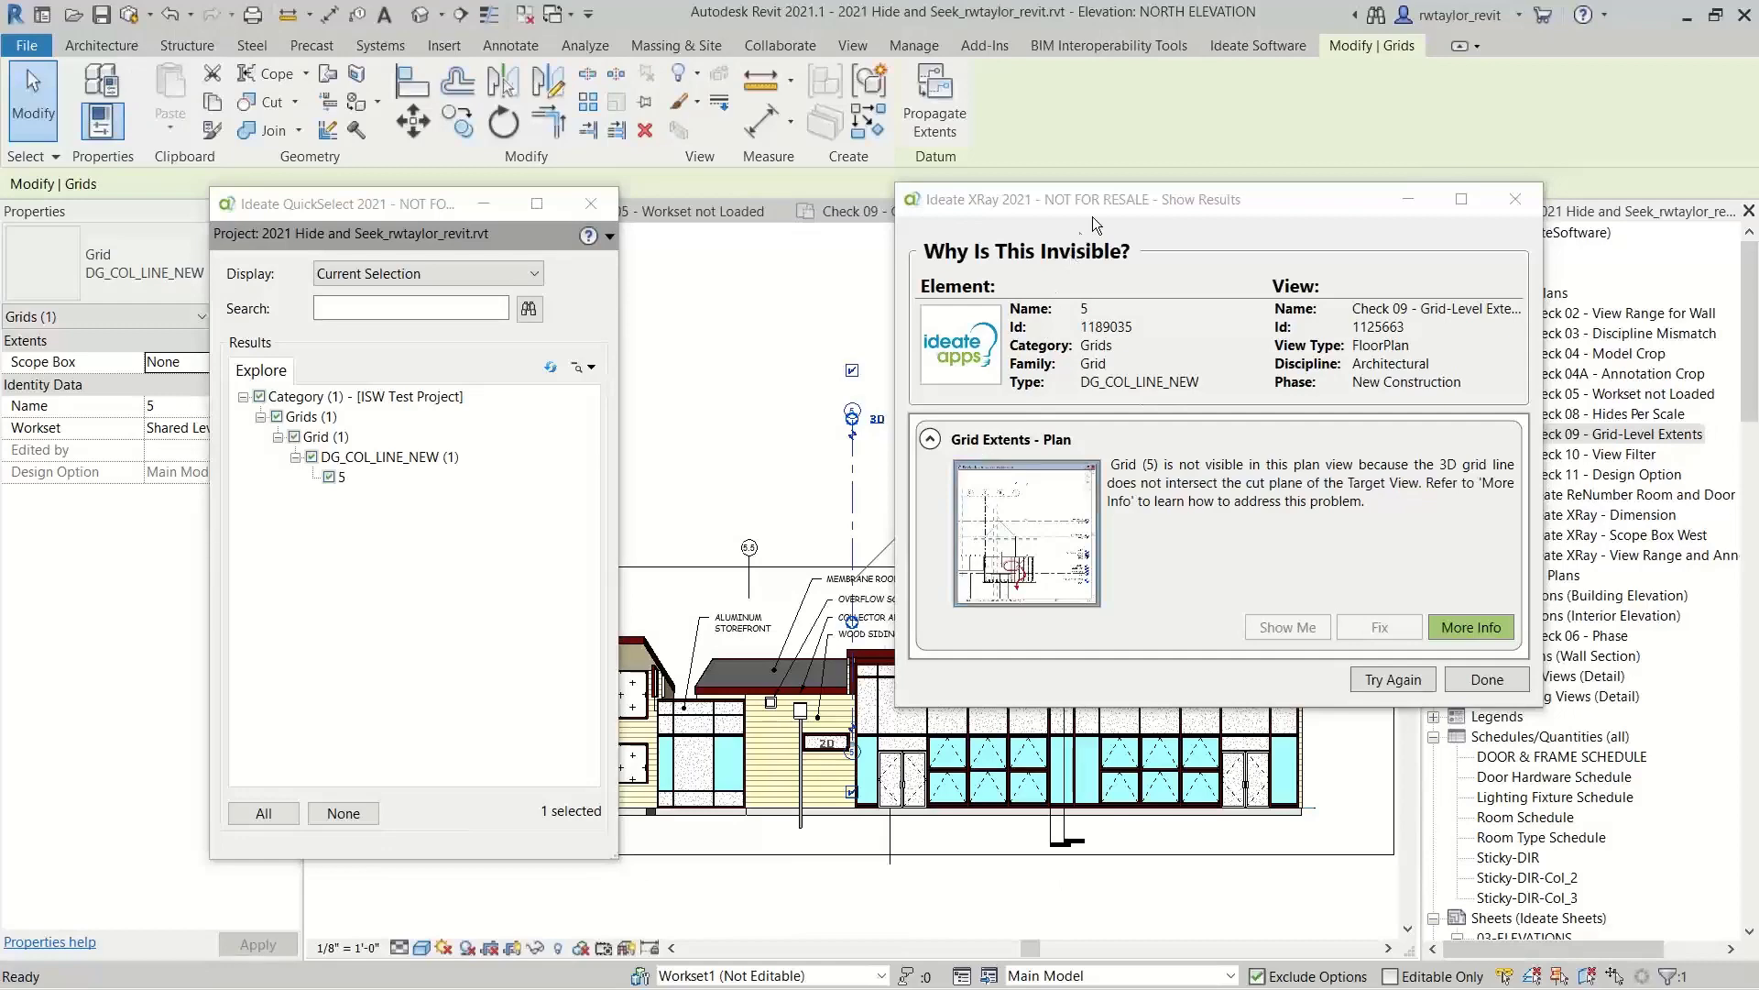
pyautogui.moveTo(1104, 211); pyautogui.dragTo(1292, 311)
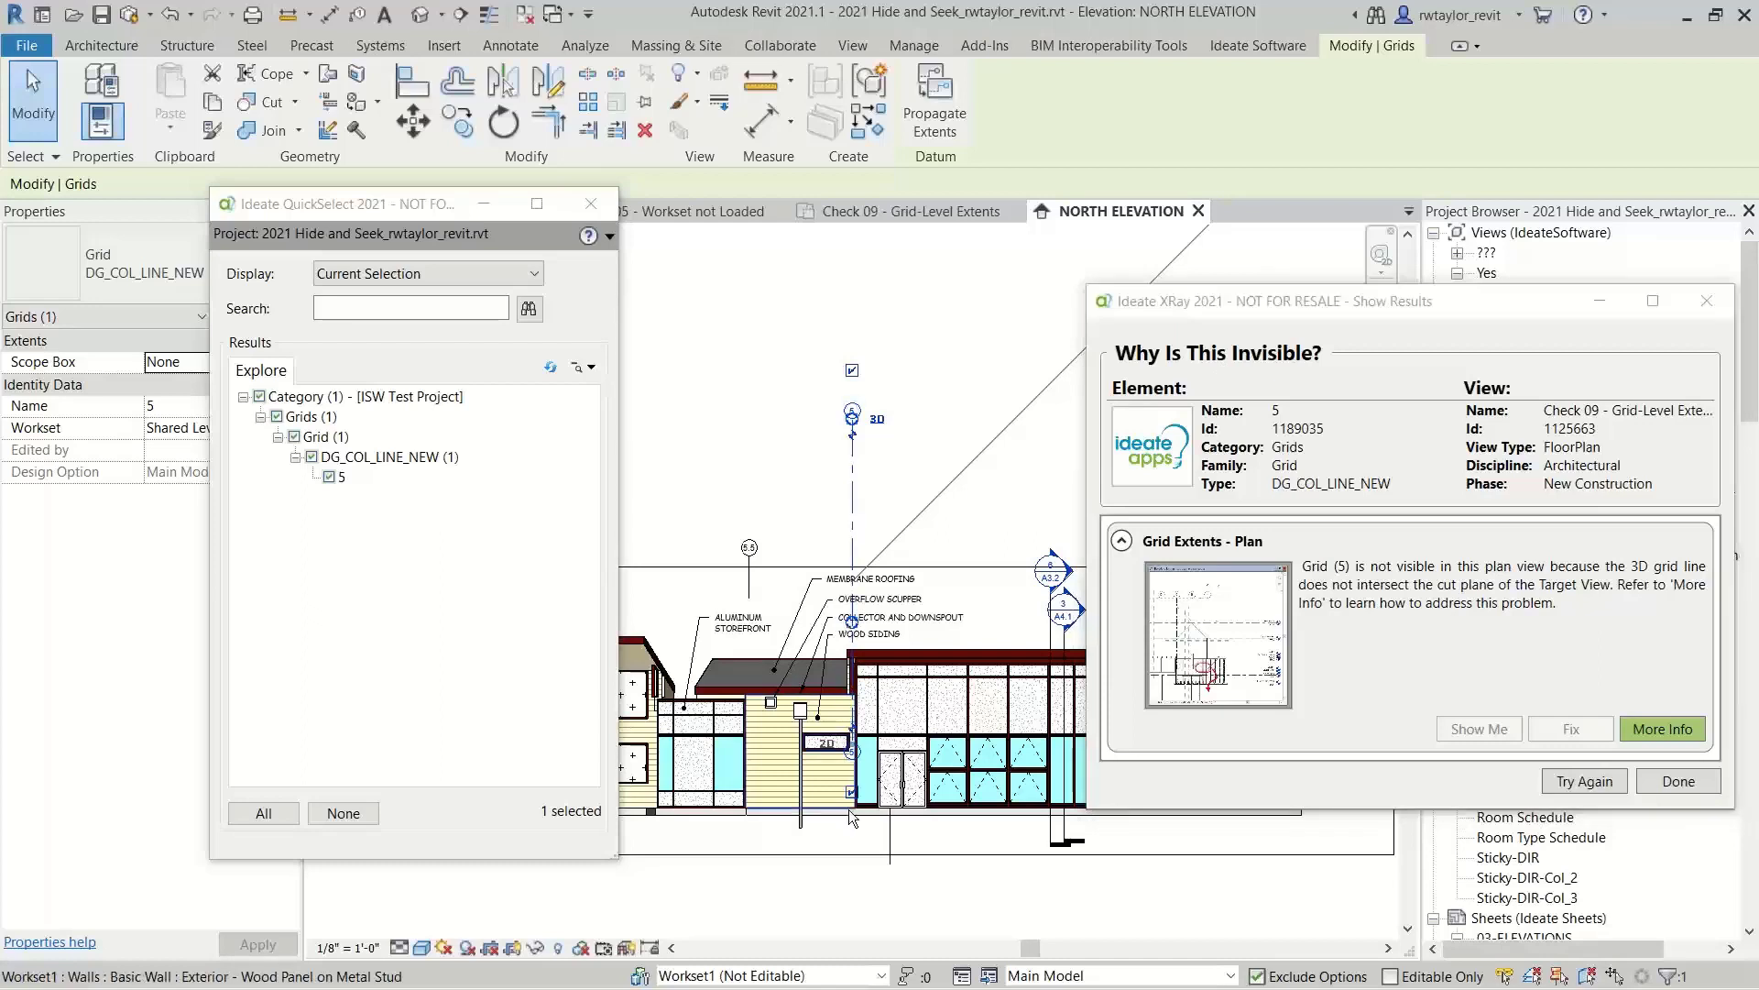
pyautogui.click(855, 752)
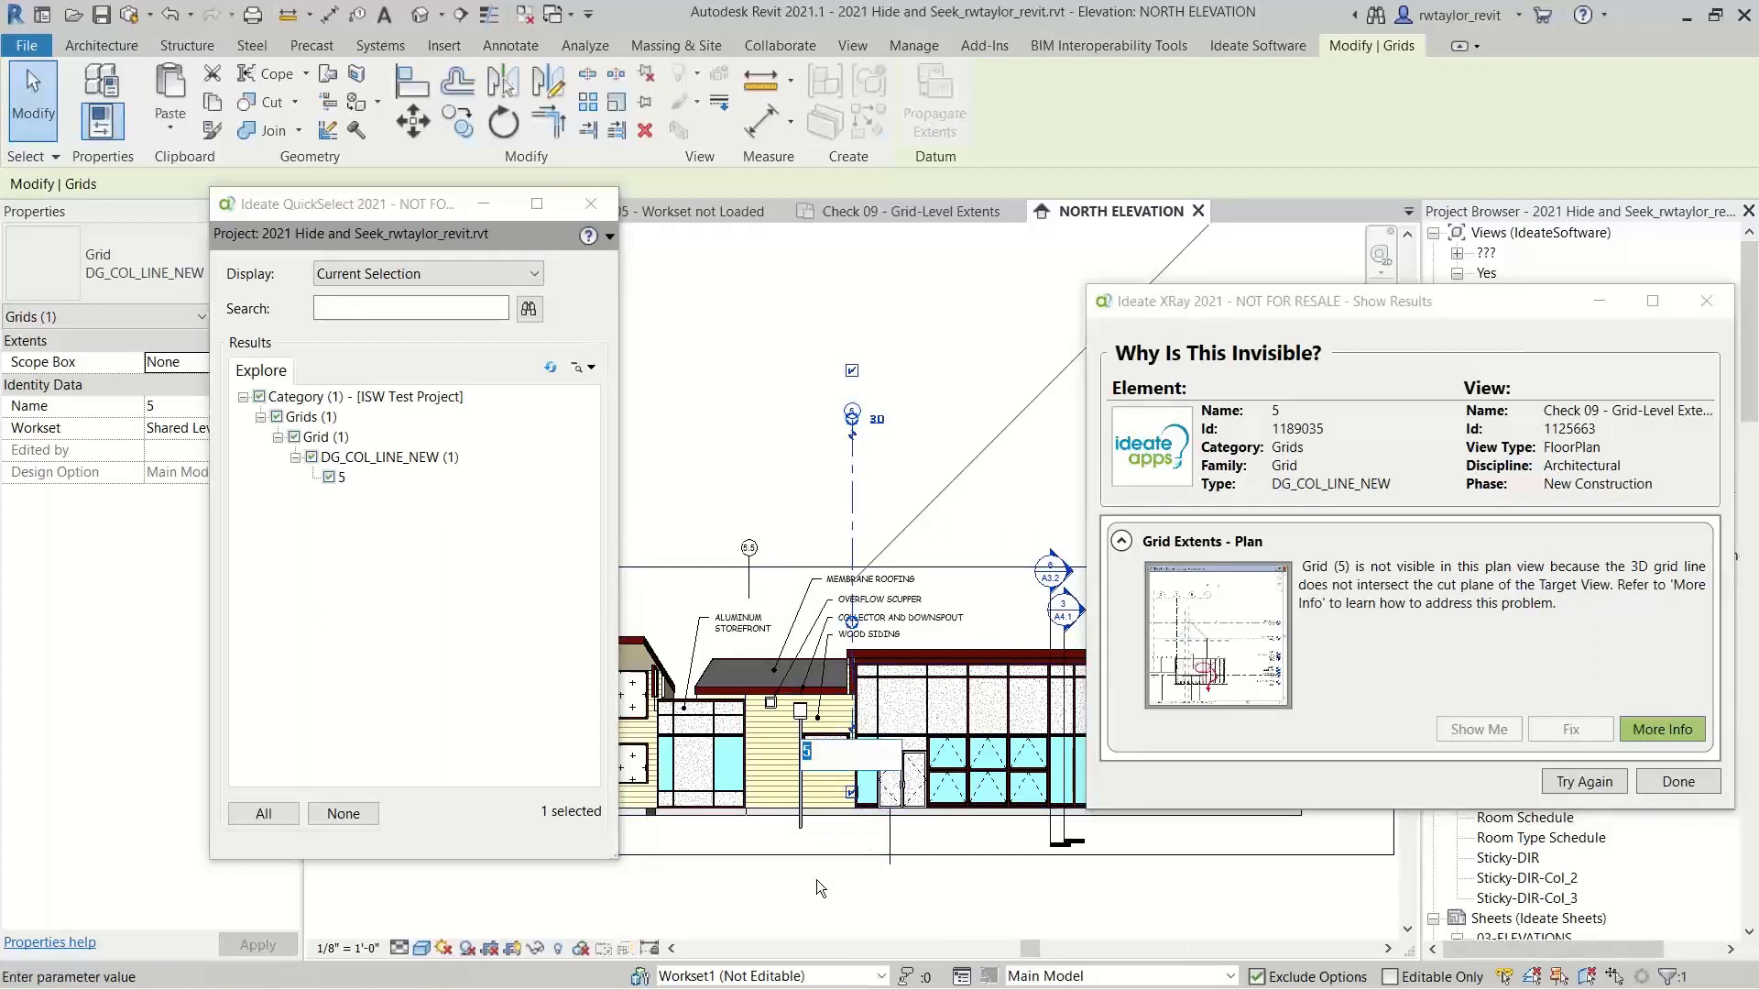
pyautogui.press('Escape')
pyautogui.press('Escape')
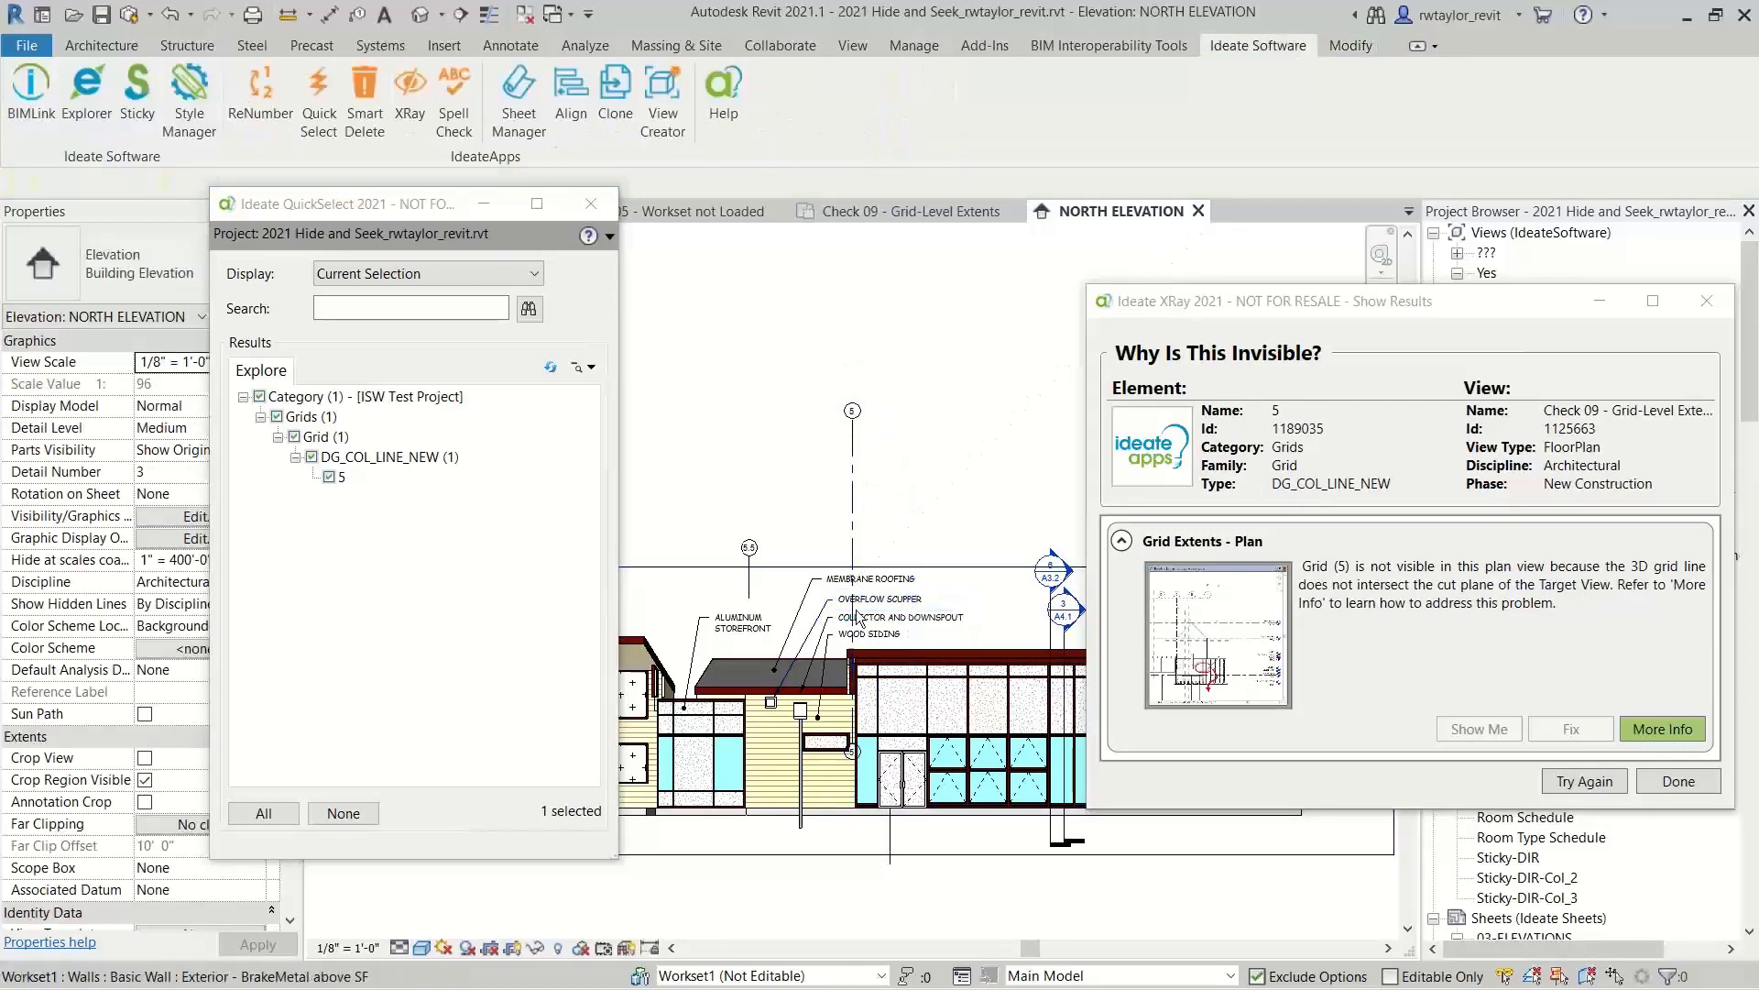
# Extend the lower end of grid 5 in the North Elevation down past the base of the building.
pyautogui.click(855, 530)
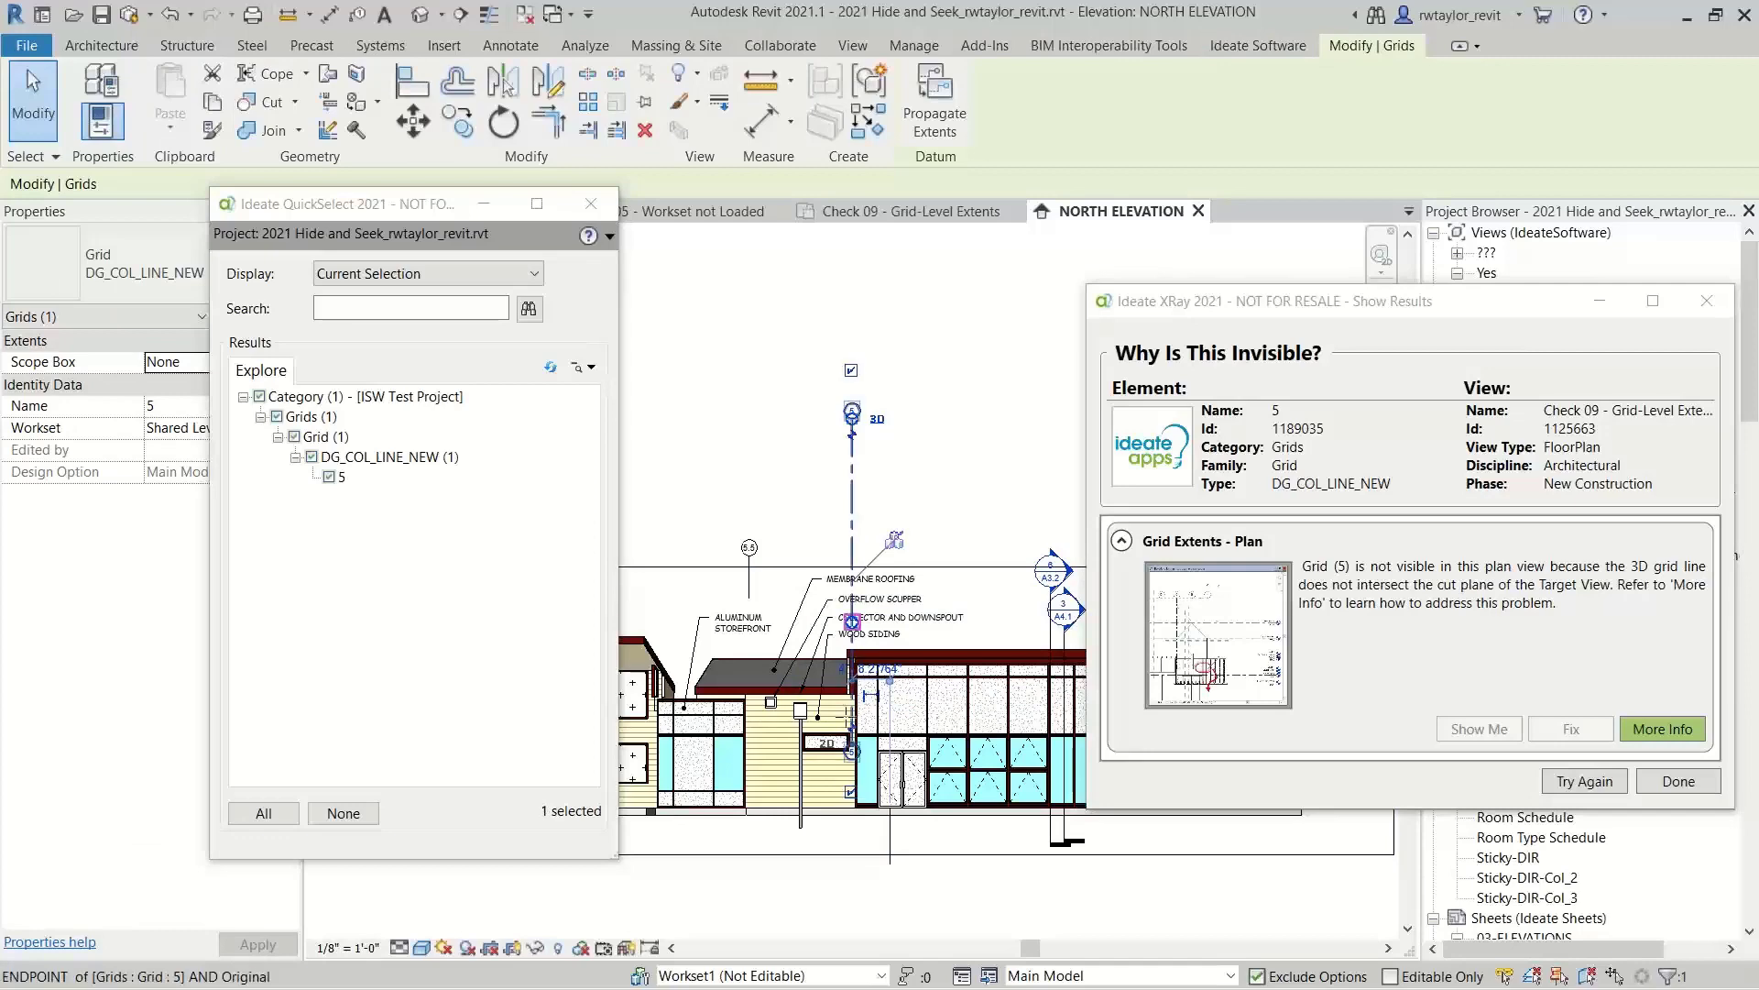
pyautogui.moveTo(852, 621); pyautogui.dragTo(911, 919)
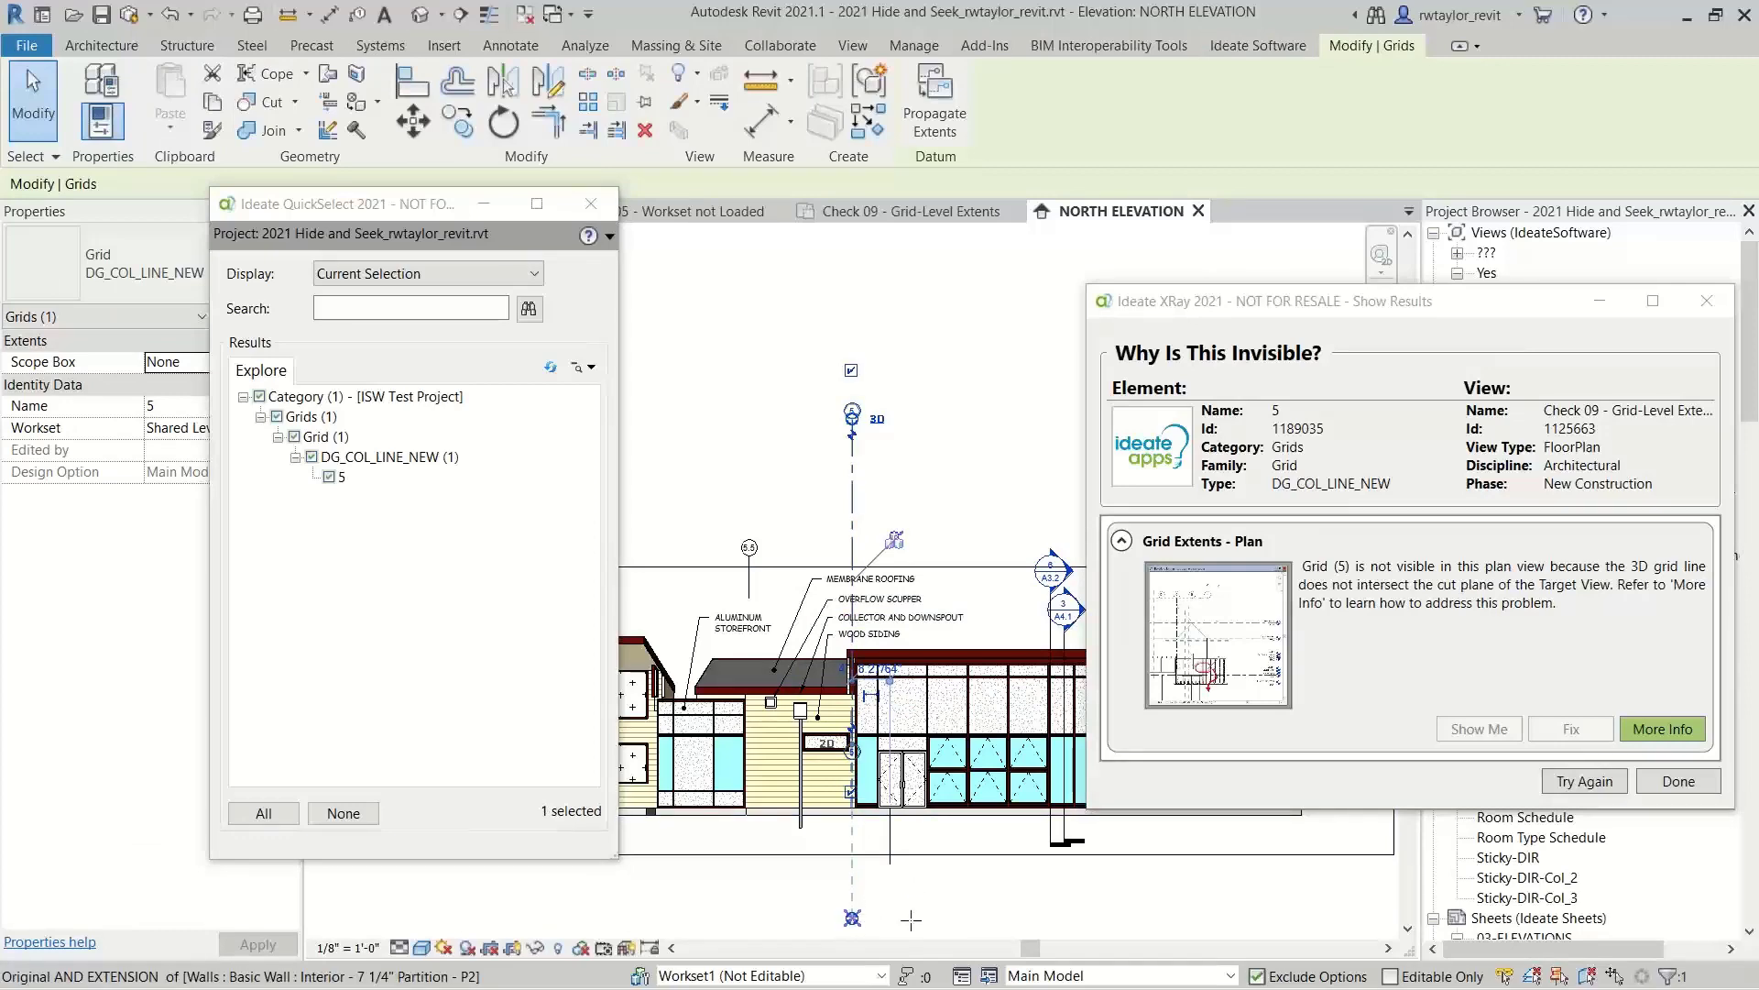
pyautogui.press('Escape')
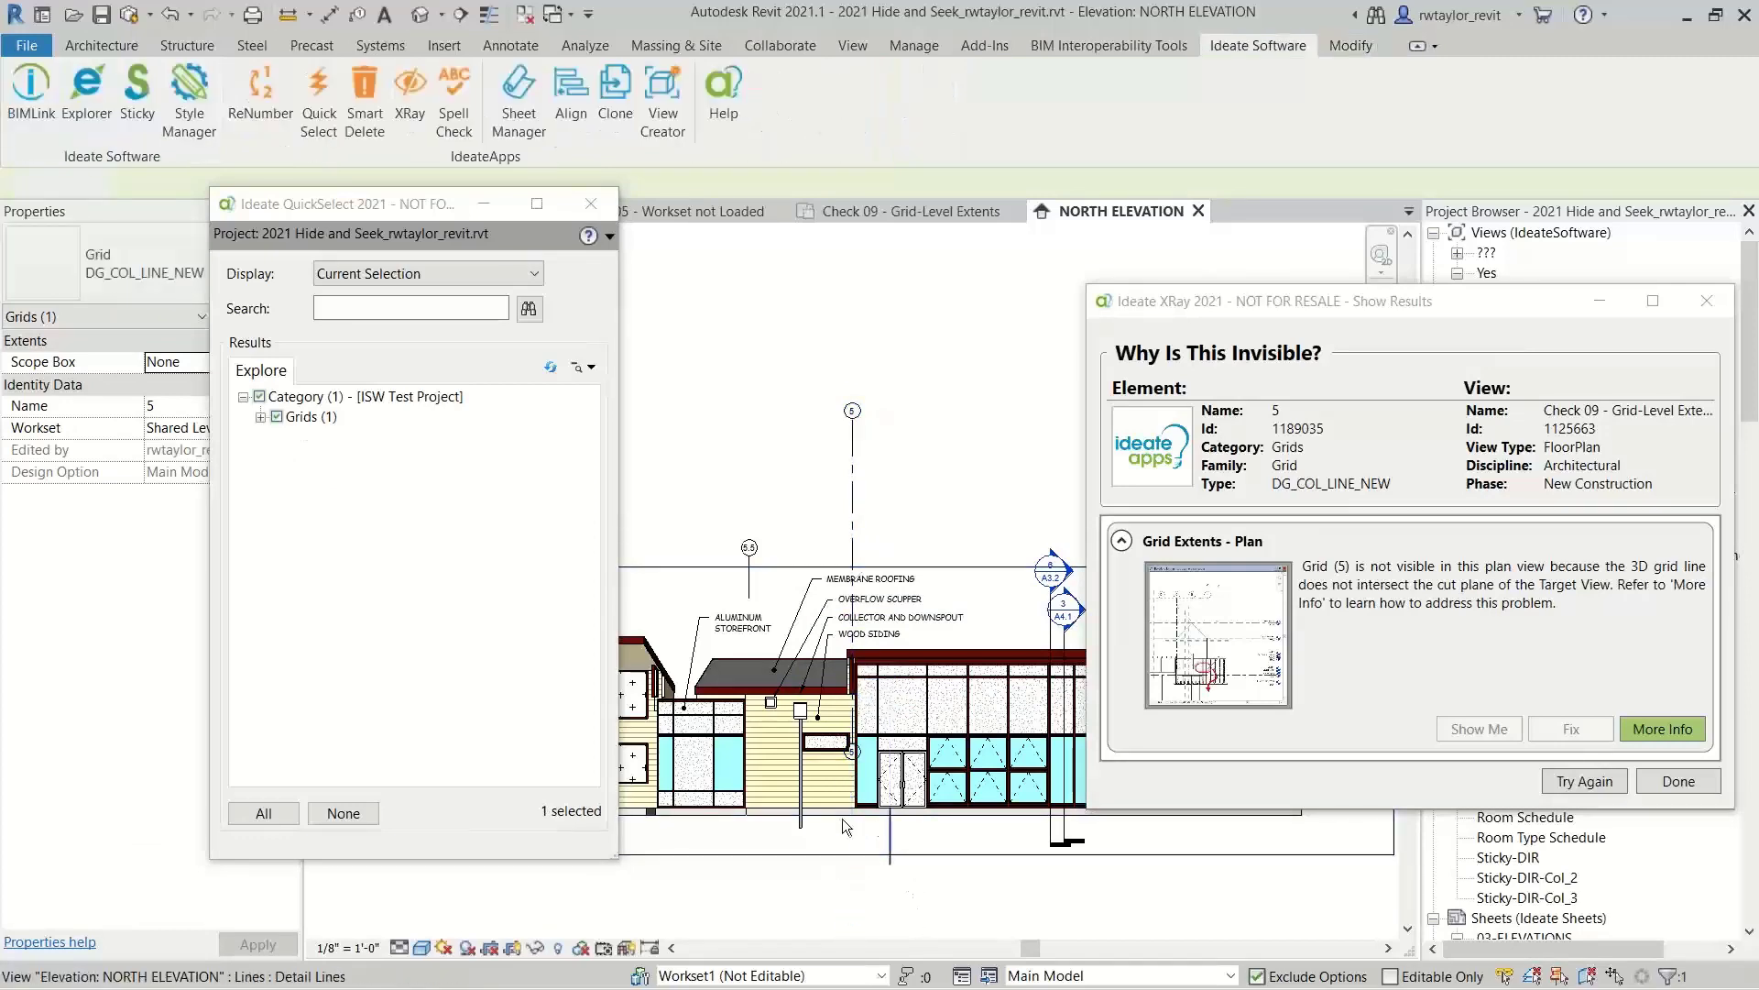
pyautogui.press('Escape')
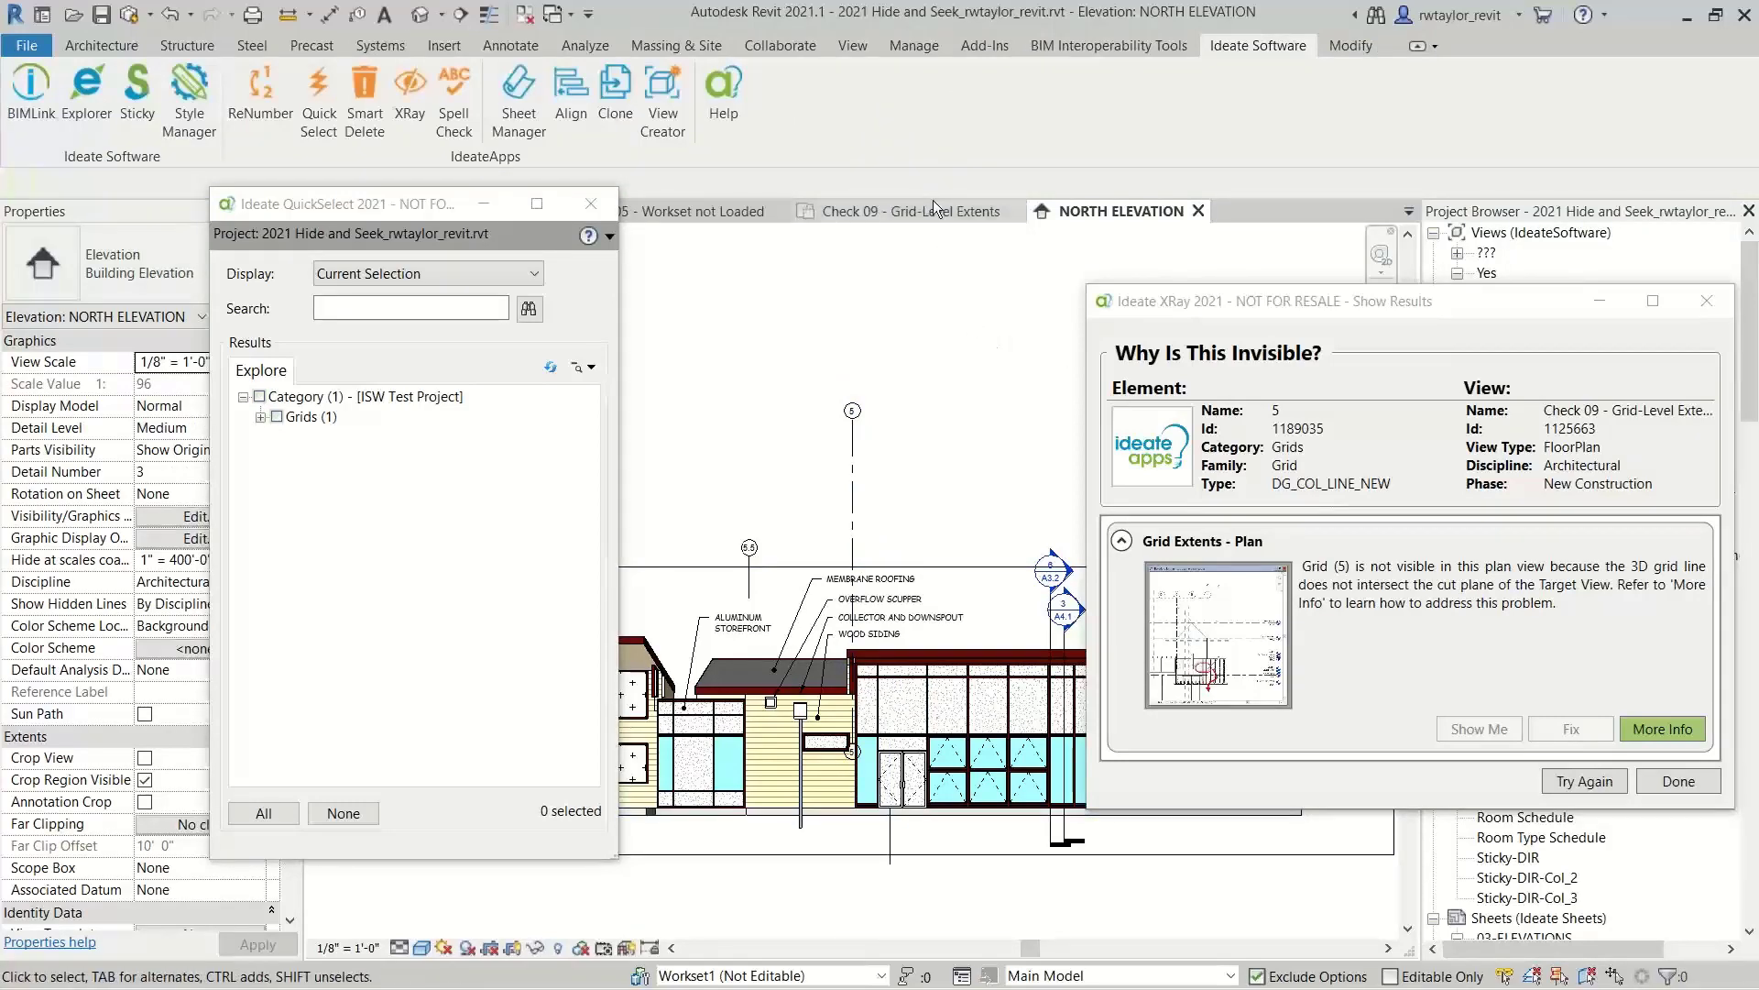
# Return to the Check 09 - Grid-Level Extents floor plan, inspect the Grid 5 bubble and close QuickSelect.
pyautogui.click(931, 207)
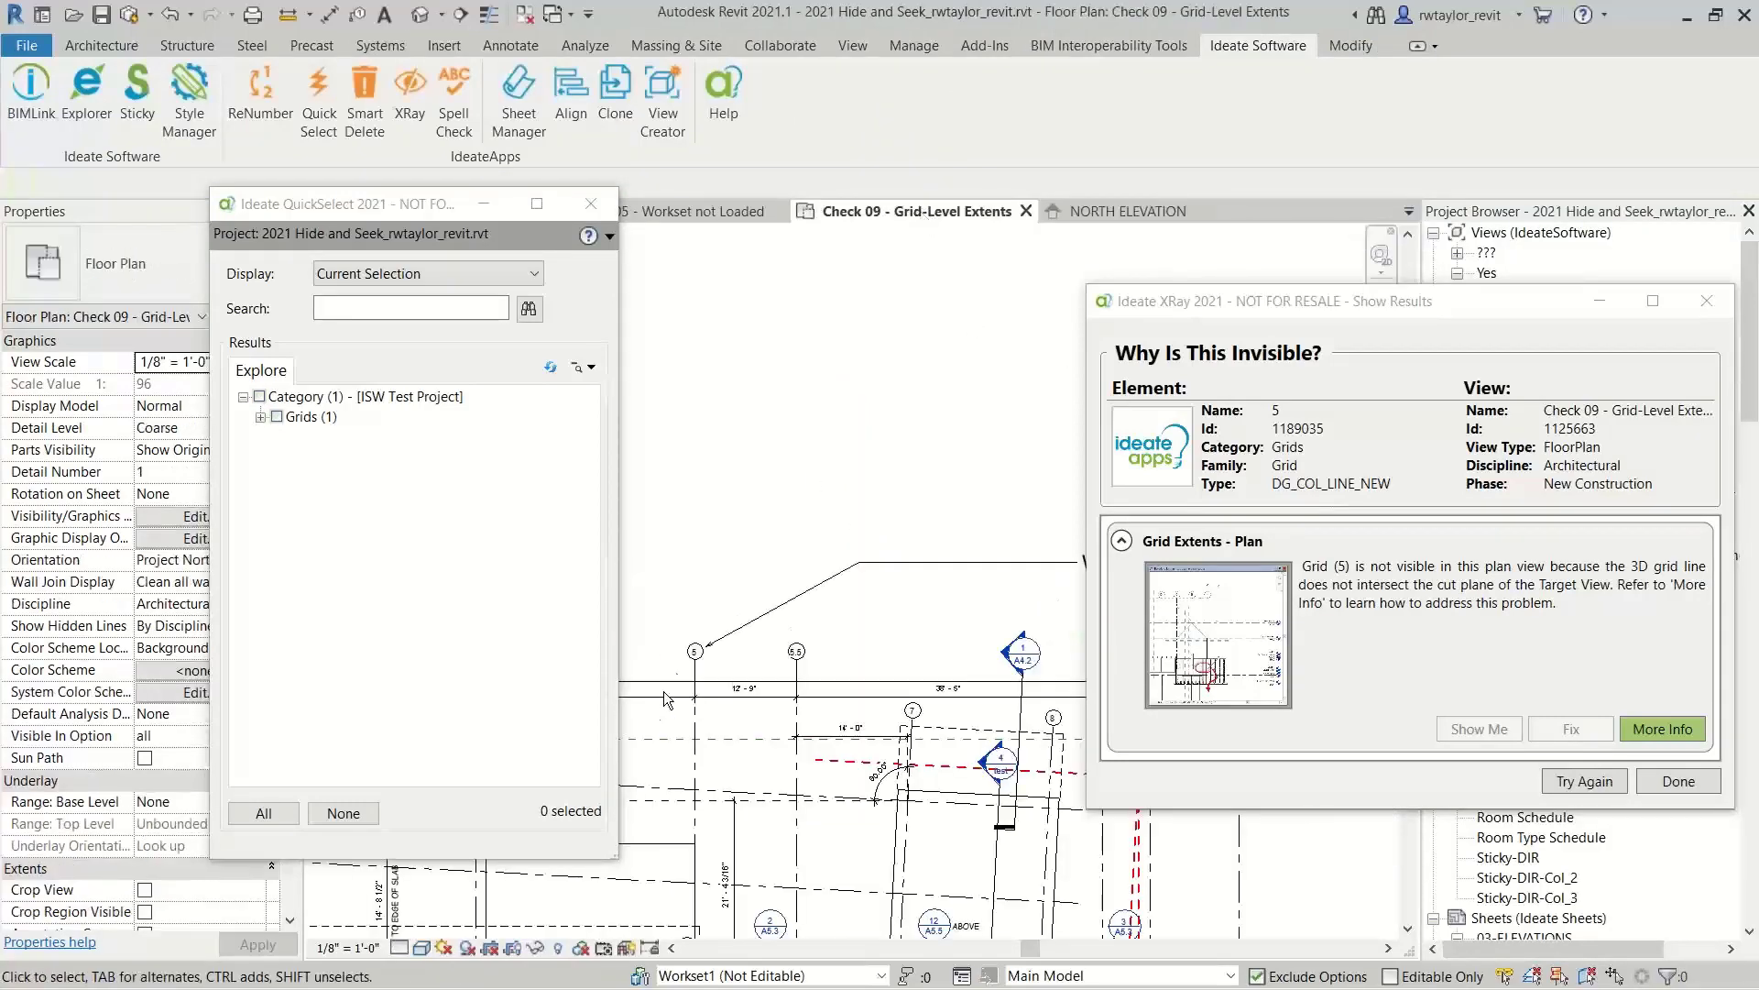
pyautogui.scroll(5, 679, 652)
pyautogui.moveTo(743, 652); pyautogui.dragTo(810, 414, button='middle')
pyautogui.scroll(1, 810, 414)
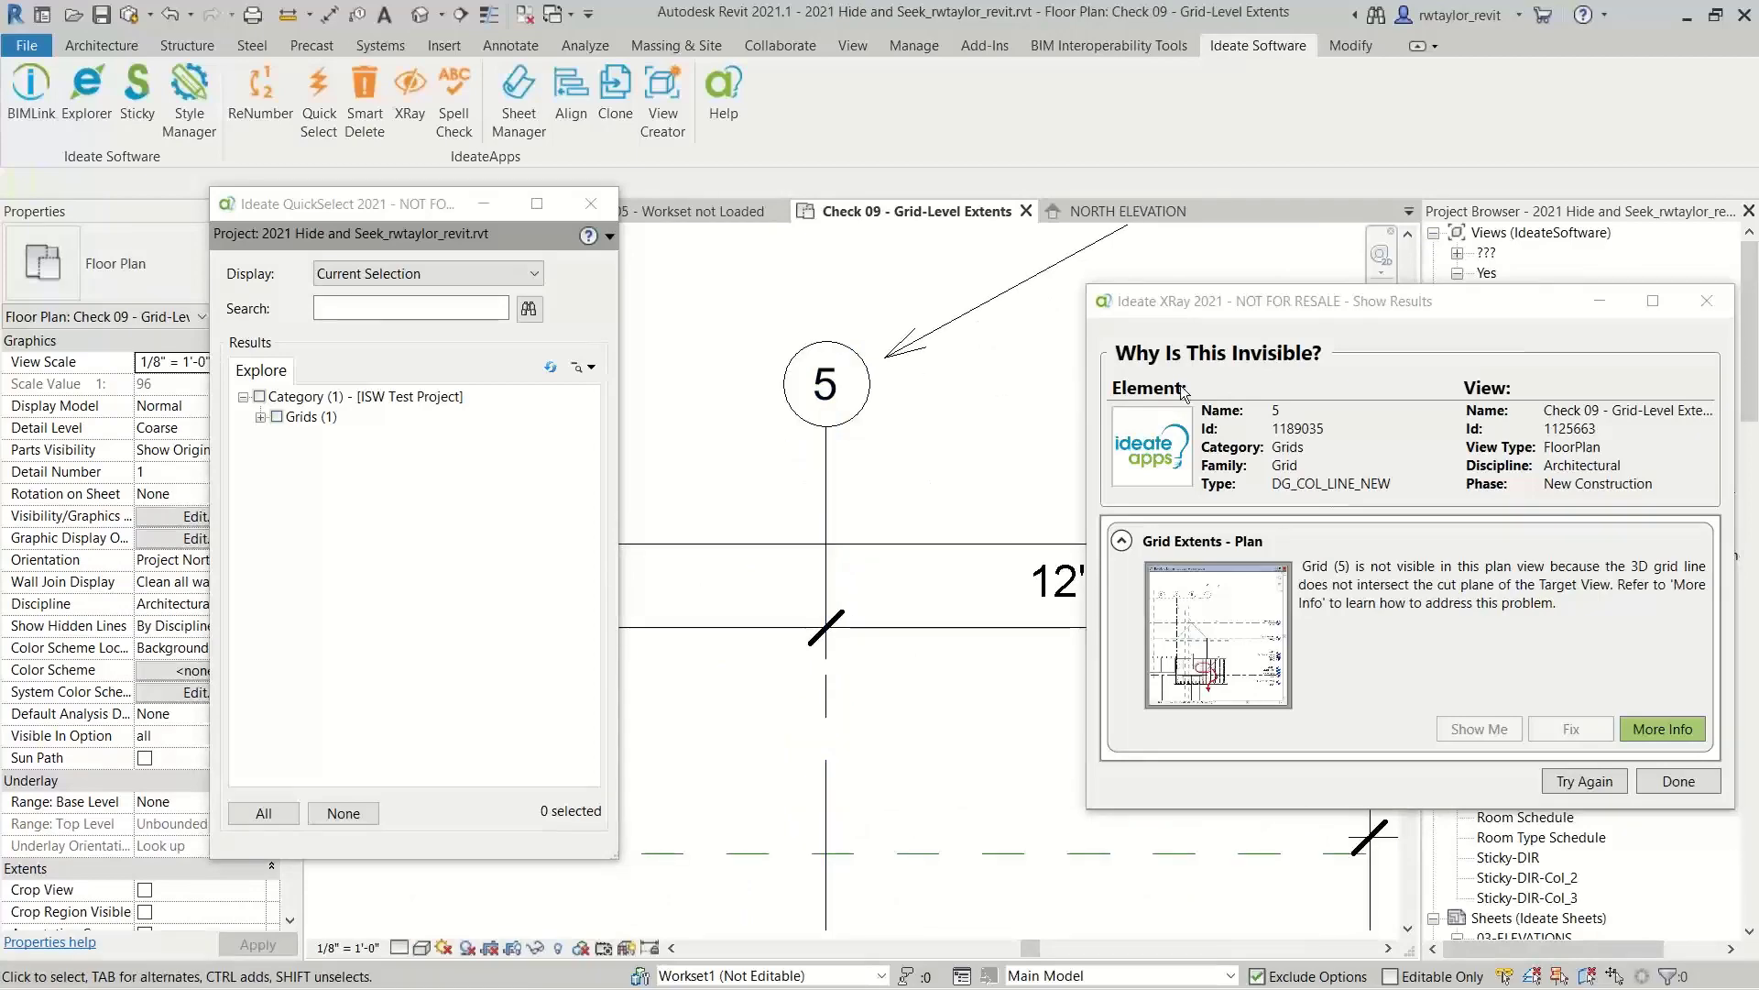
pyautogui.moveTo(1291, 301); pyautogui.dragTo(834, 205)
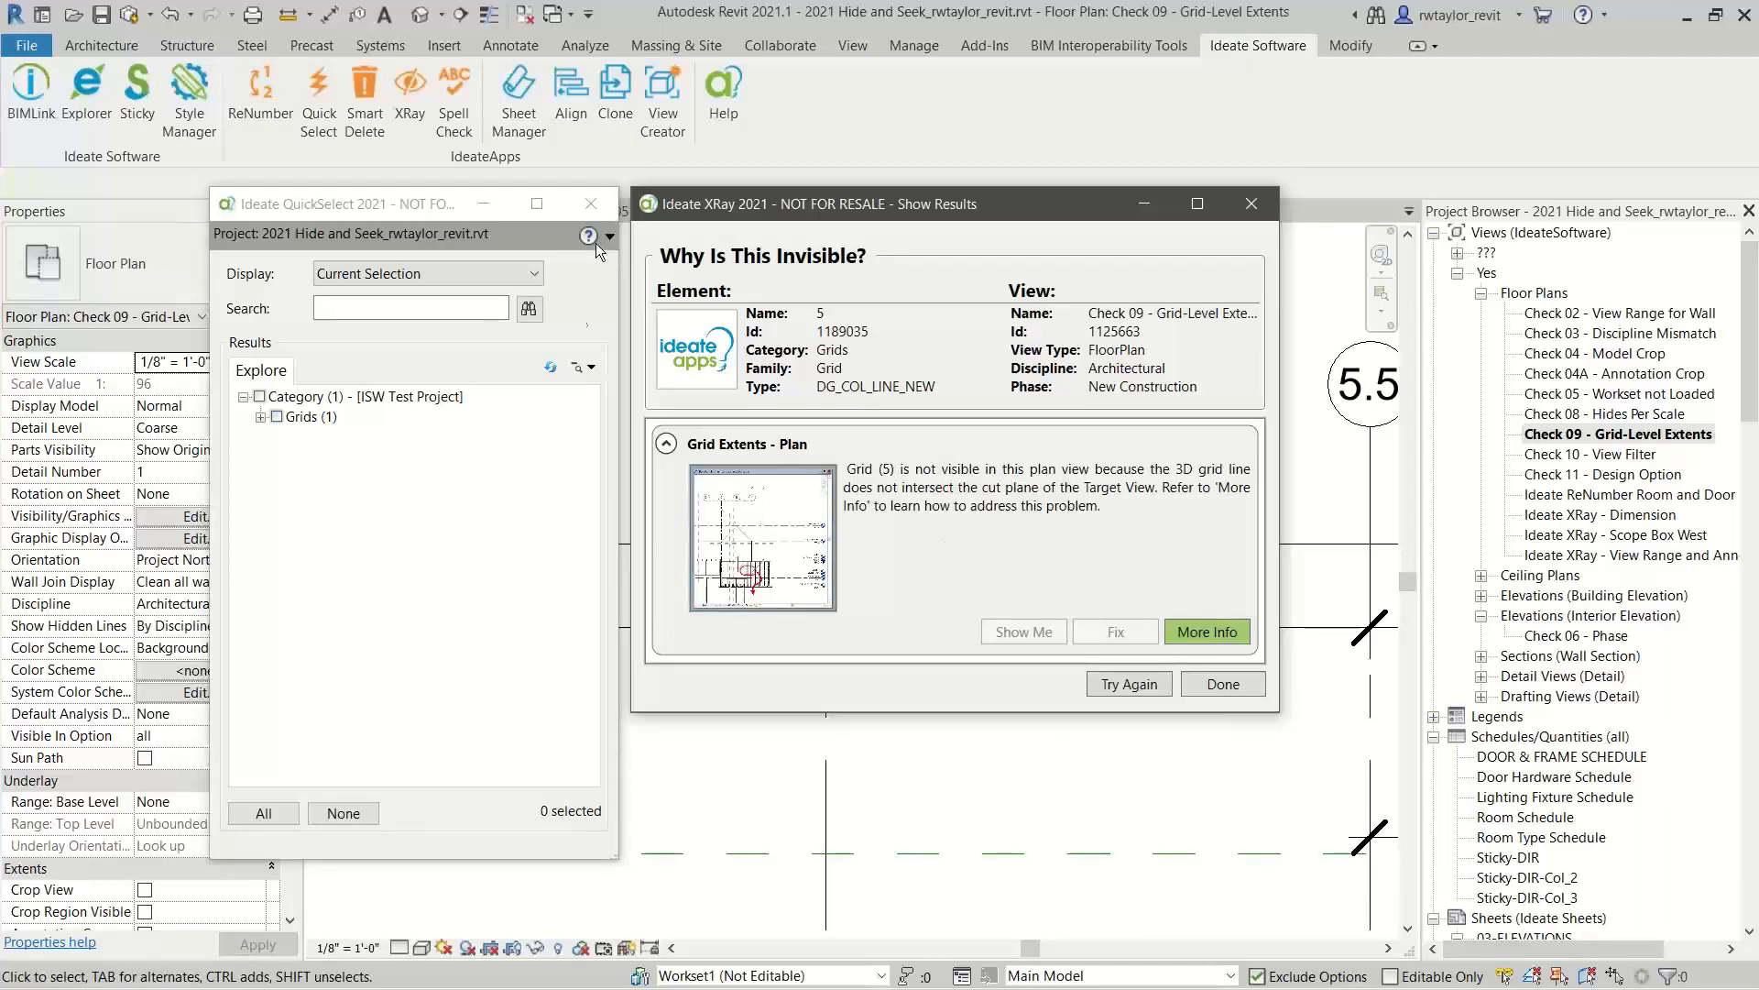
pyautogui.click(591, 204)
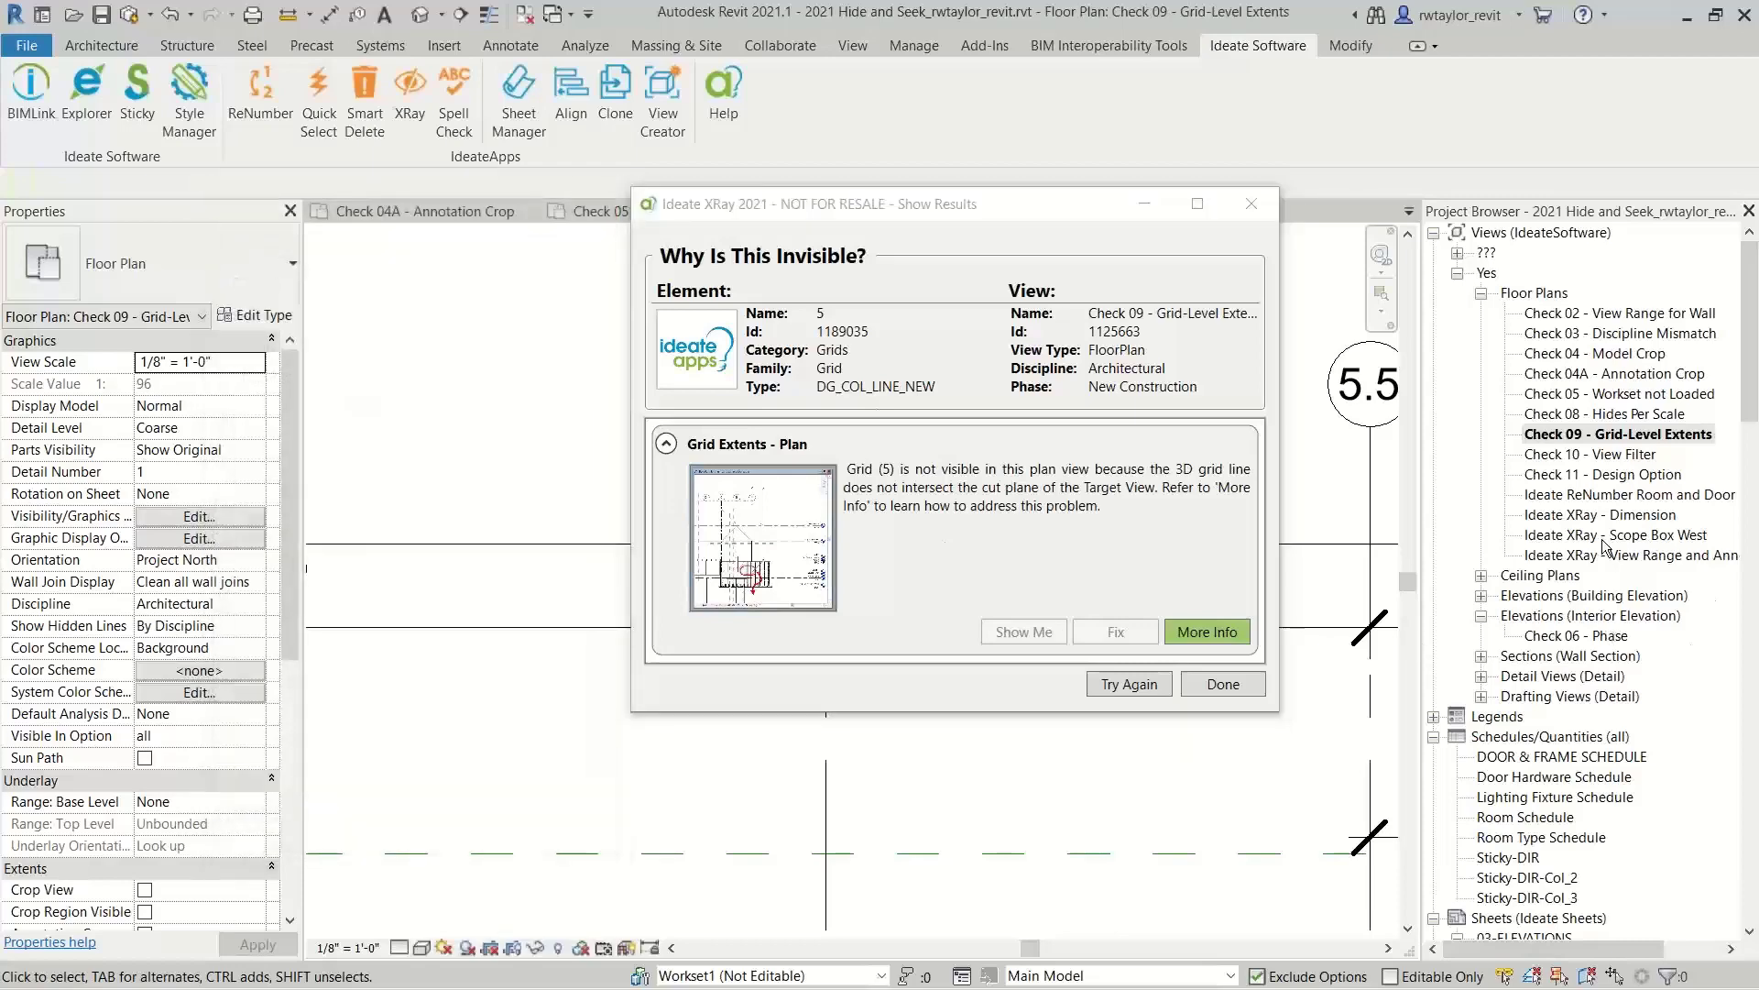
# Open the Check 10 - View Filter floor plan, fit it to the window and inspect the area the interior wall note points to.
pyautogui.click(1595, 455)
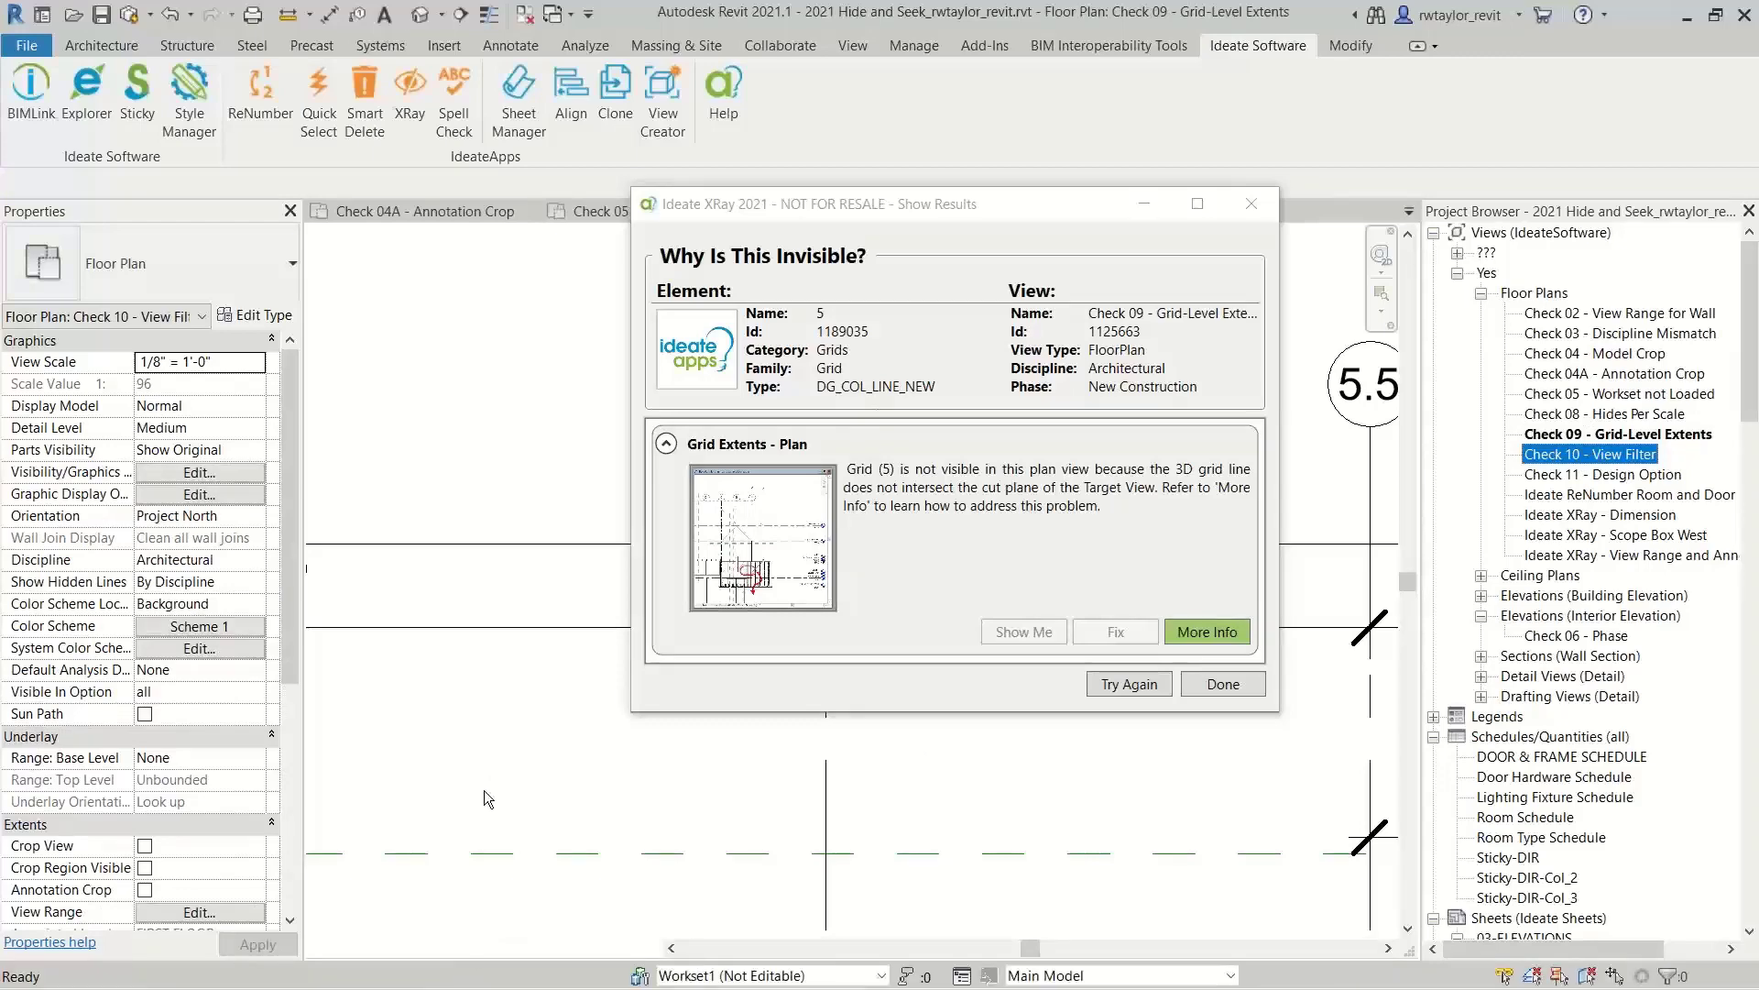
pyautogui.rightClick(466, 716)
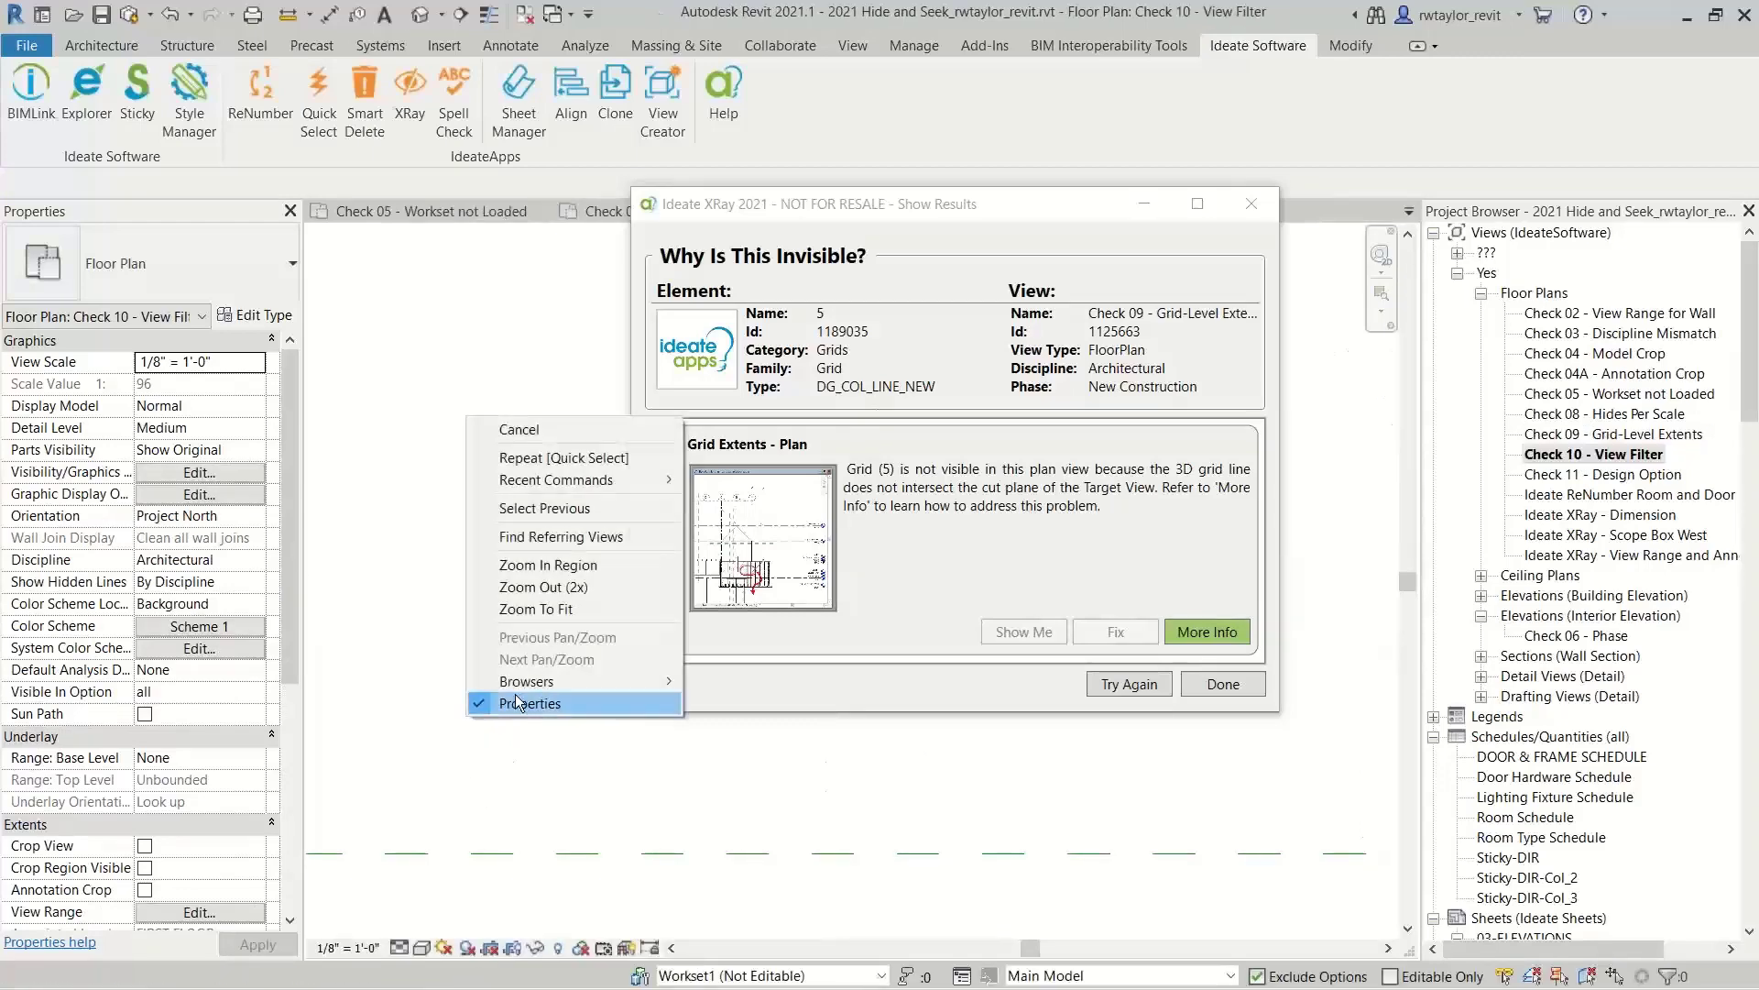
pyautogui.click(532, 608)
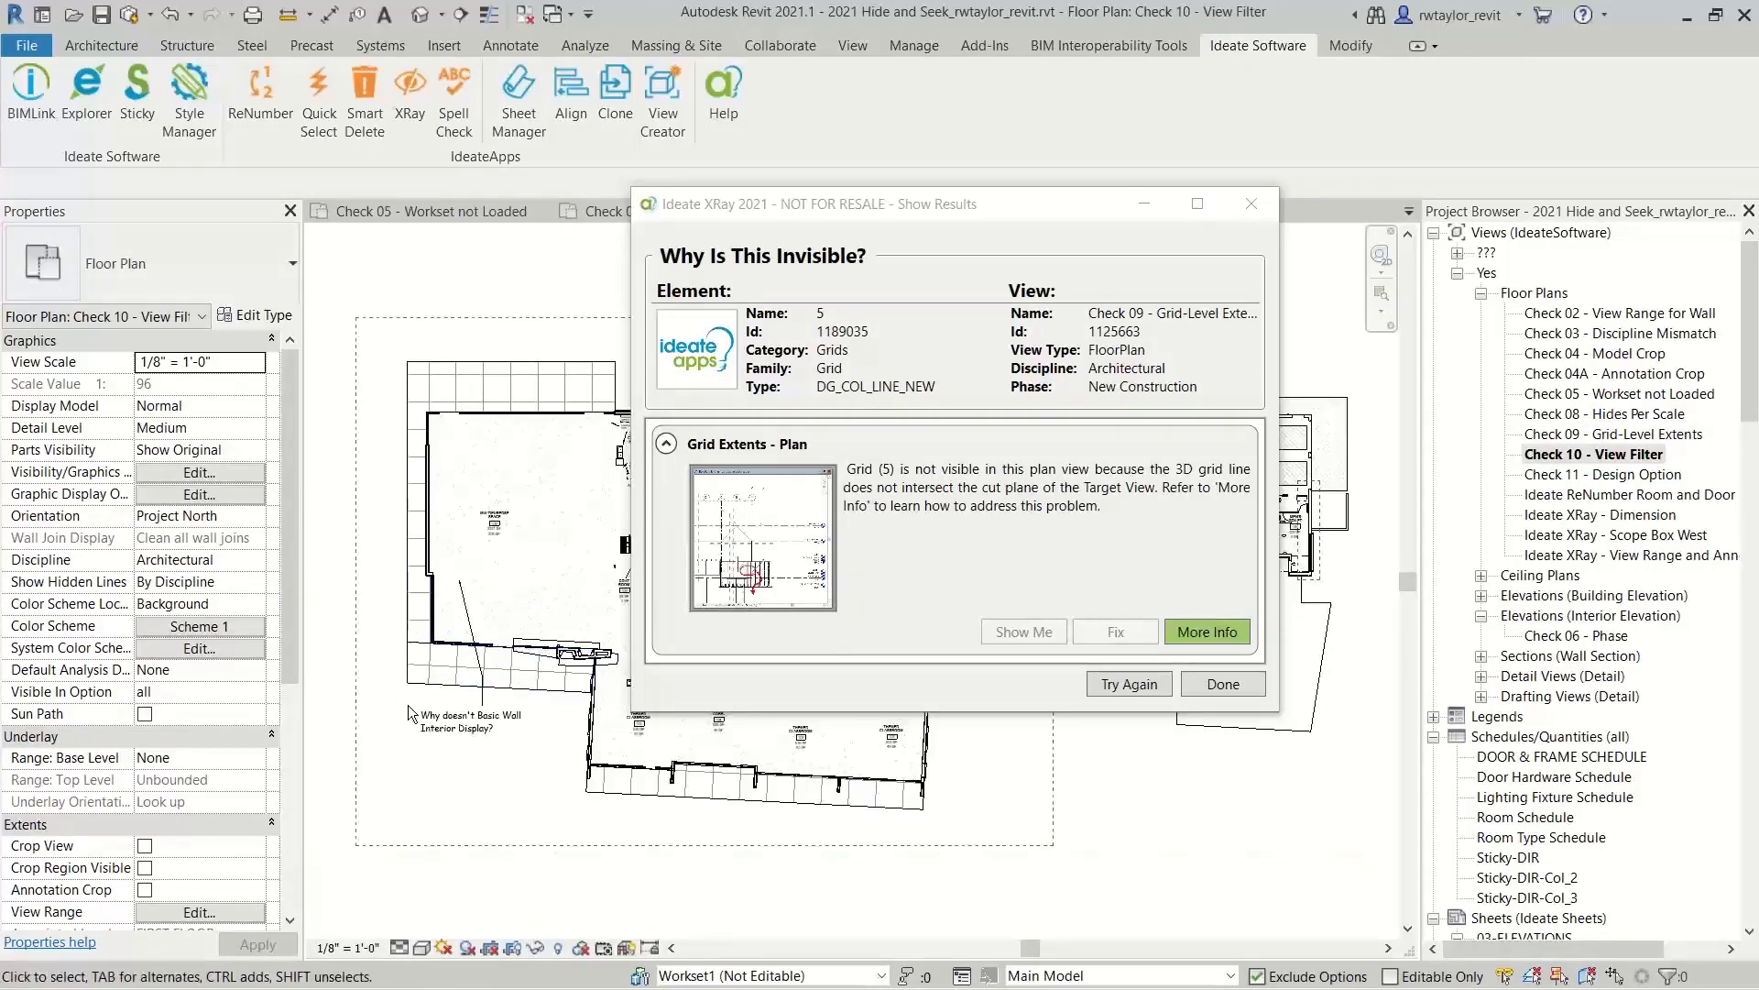
pyautogui.scroll(6, 413, 715)
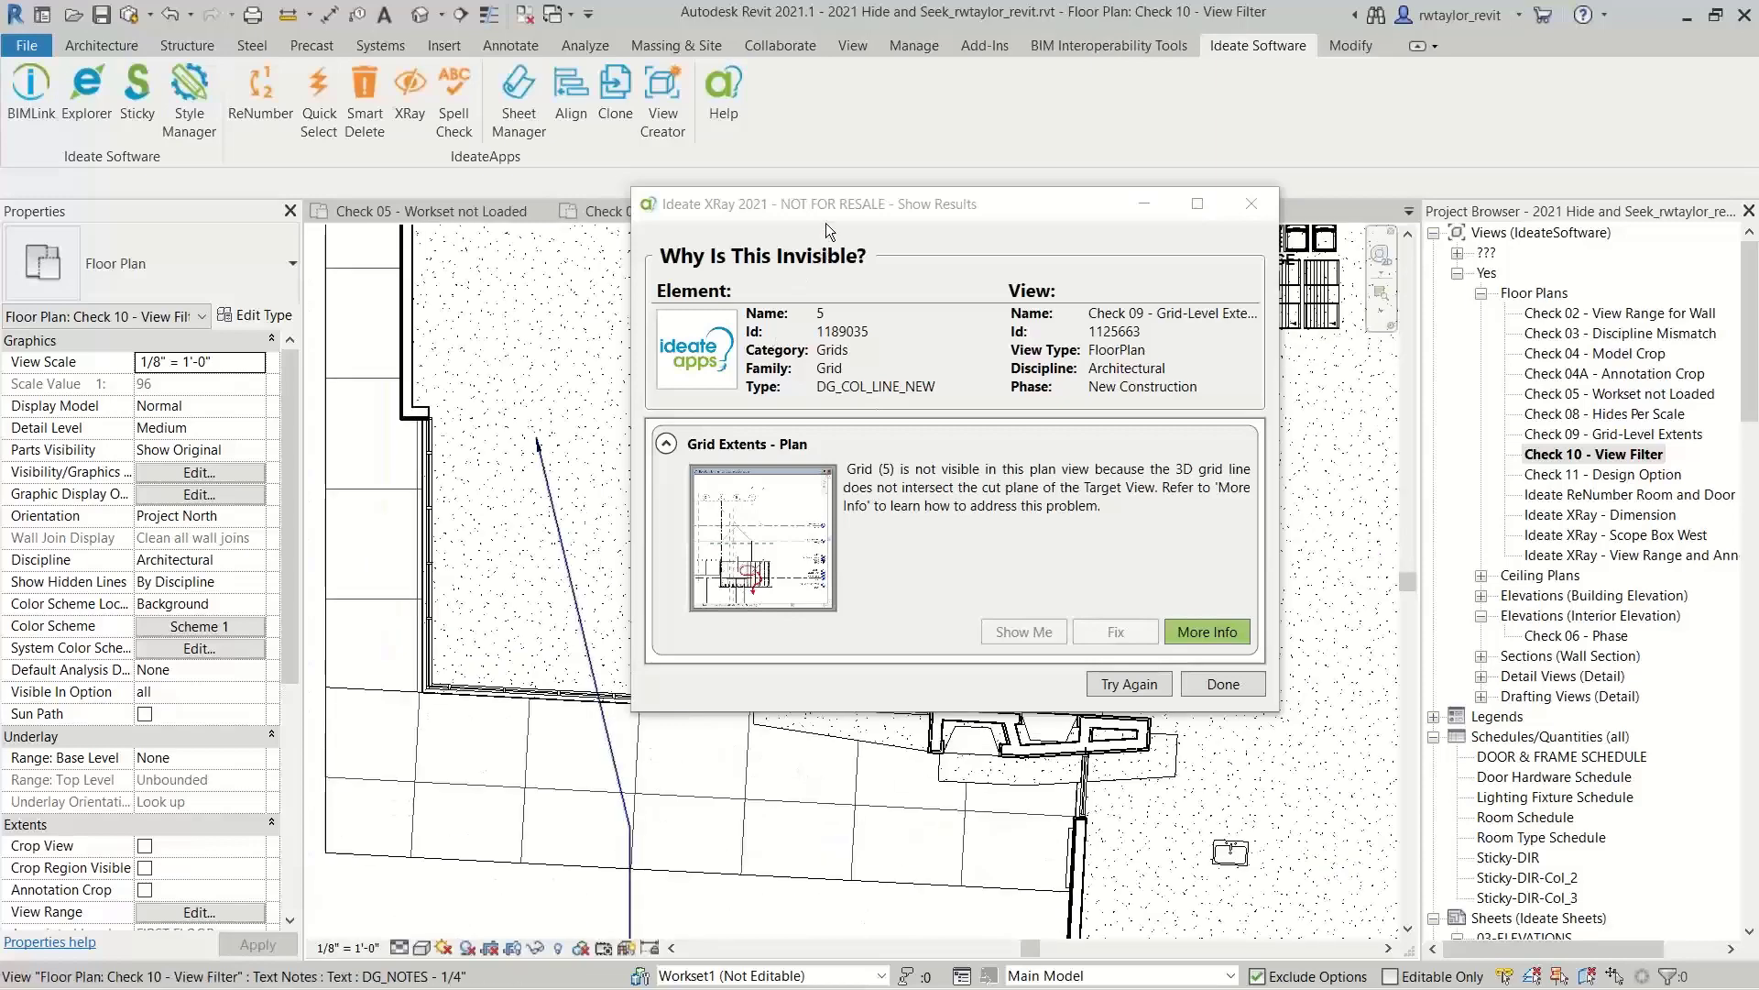
pyautogui.moveTo(827, 223); pyautogui.dragTo(1105, 454)
pyautogui.scroll(2, 525, 454)
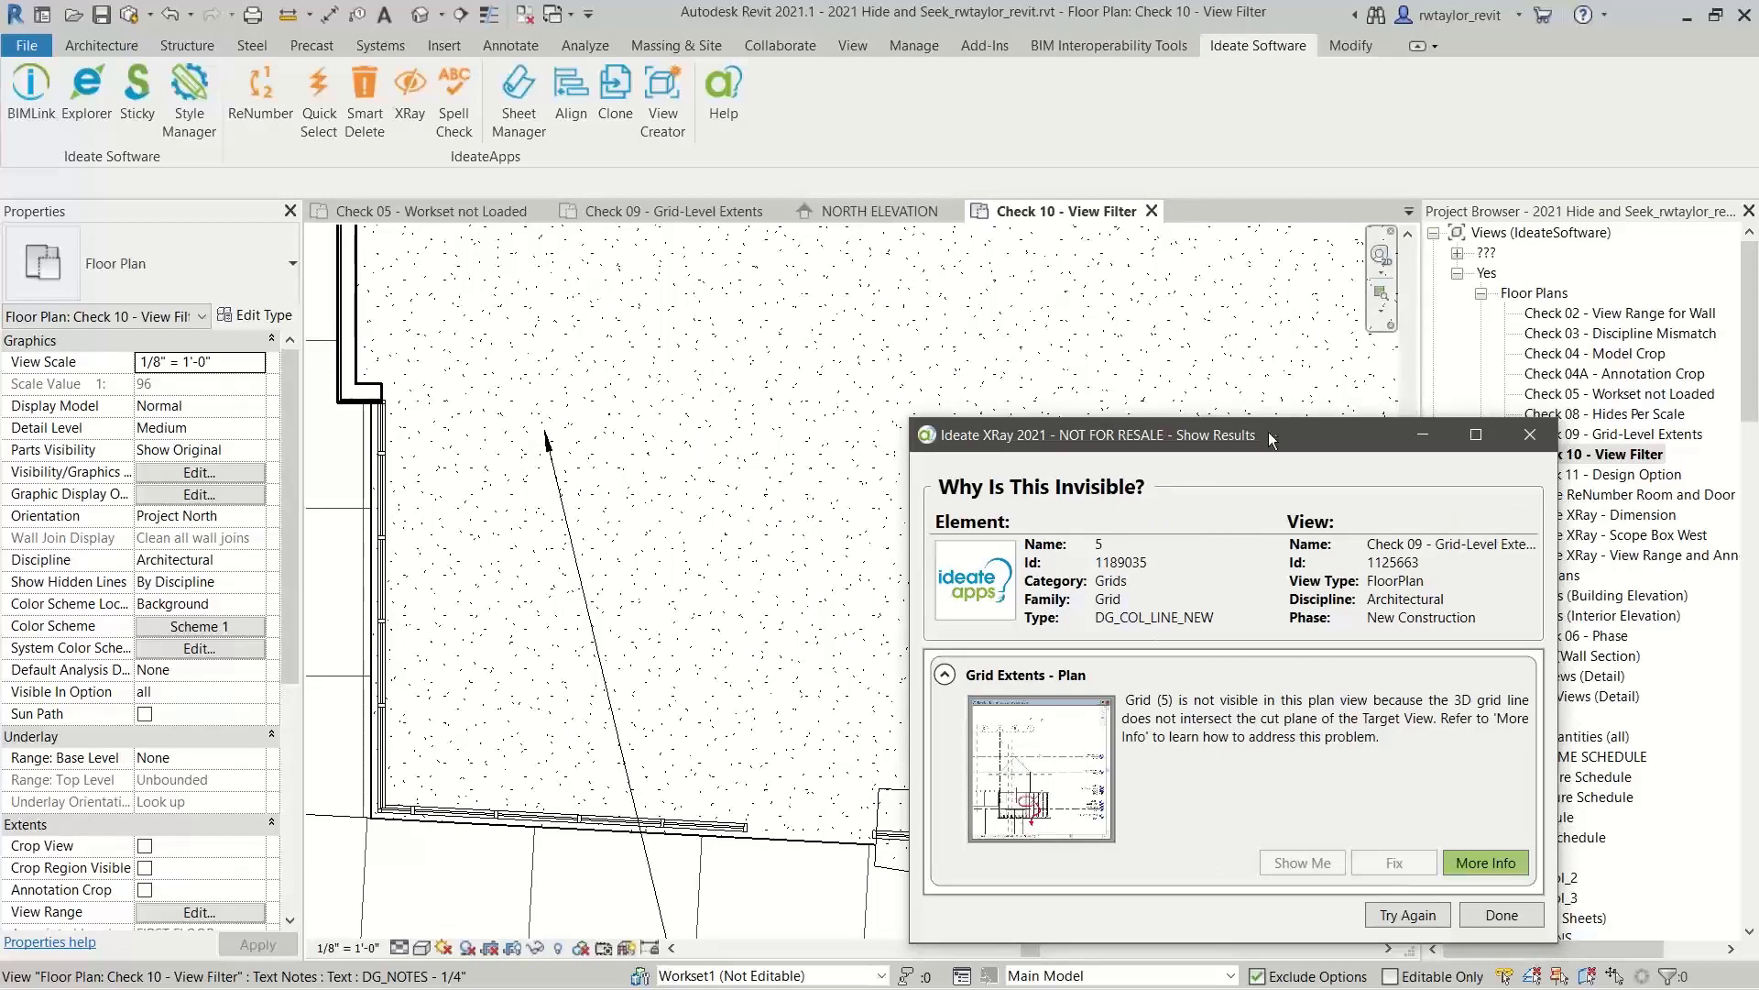
pyautogui.moveTo(1269, 432); pyautogui.dragTo(1213, 215)
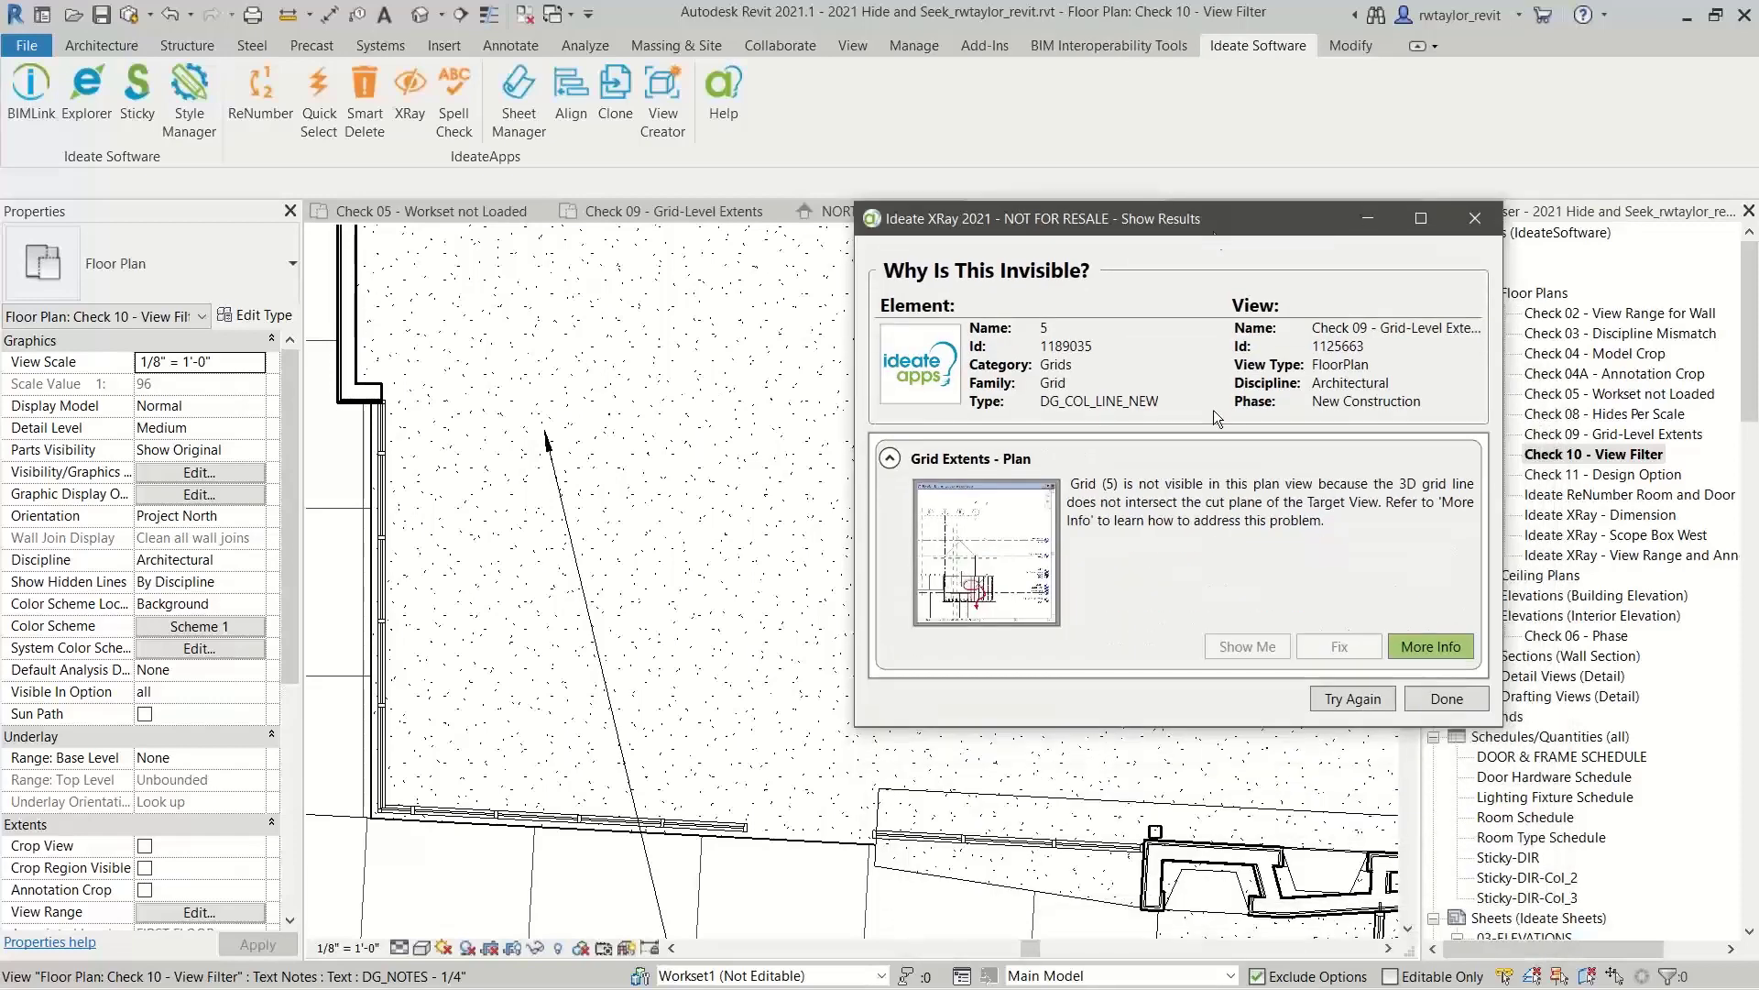
# Start a new Selection Wizard search for a 3D model element within a small area of the target view.
pyautogui.click(1352, 698)
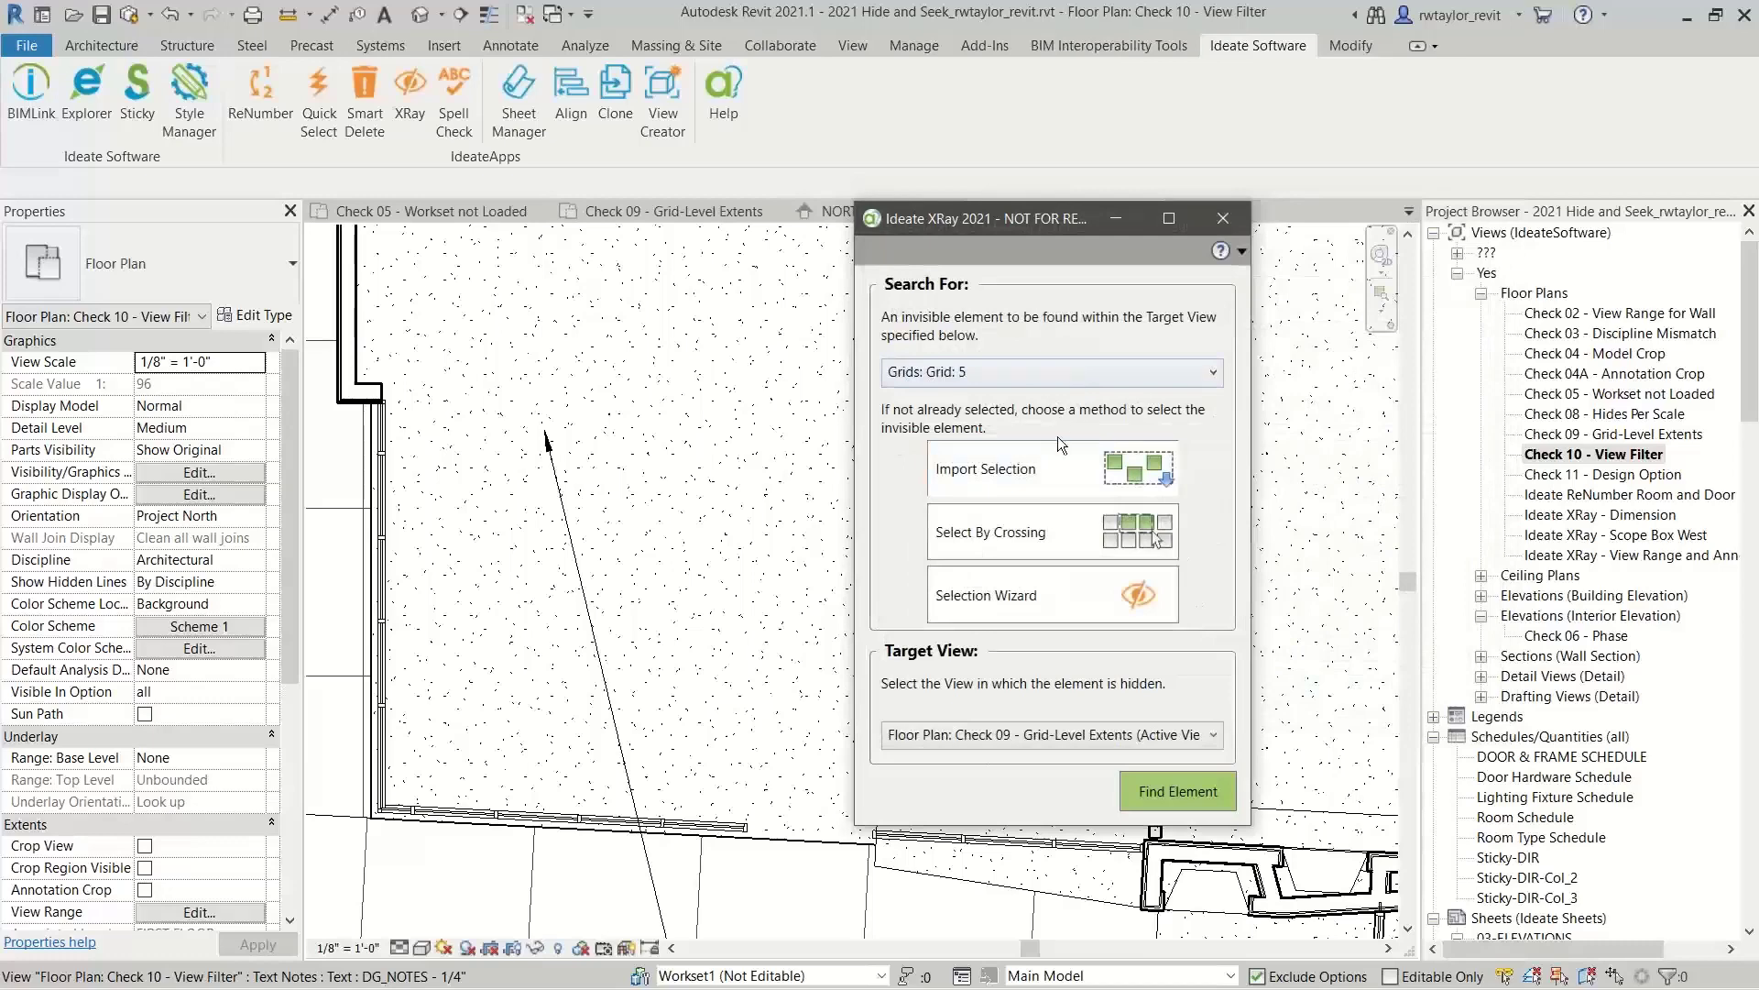
pyautogui.click(1033, 594)
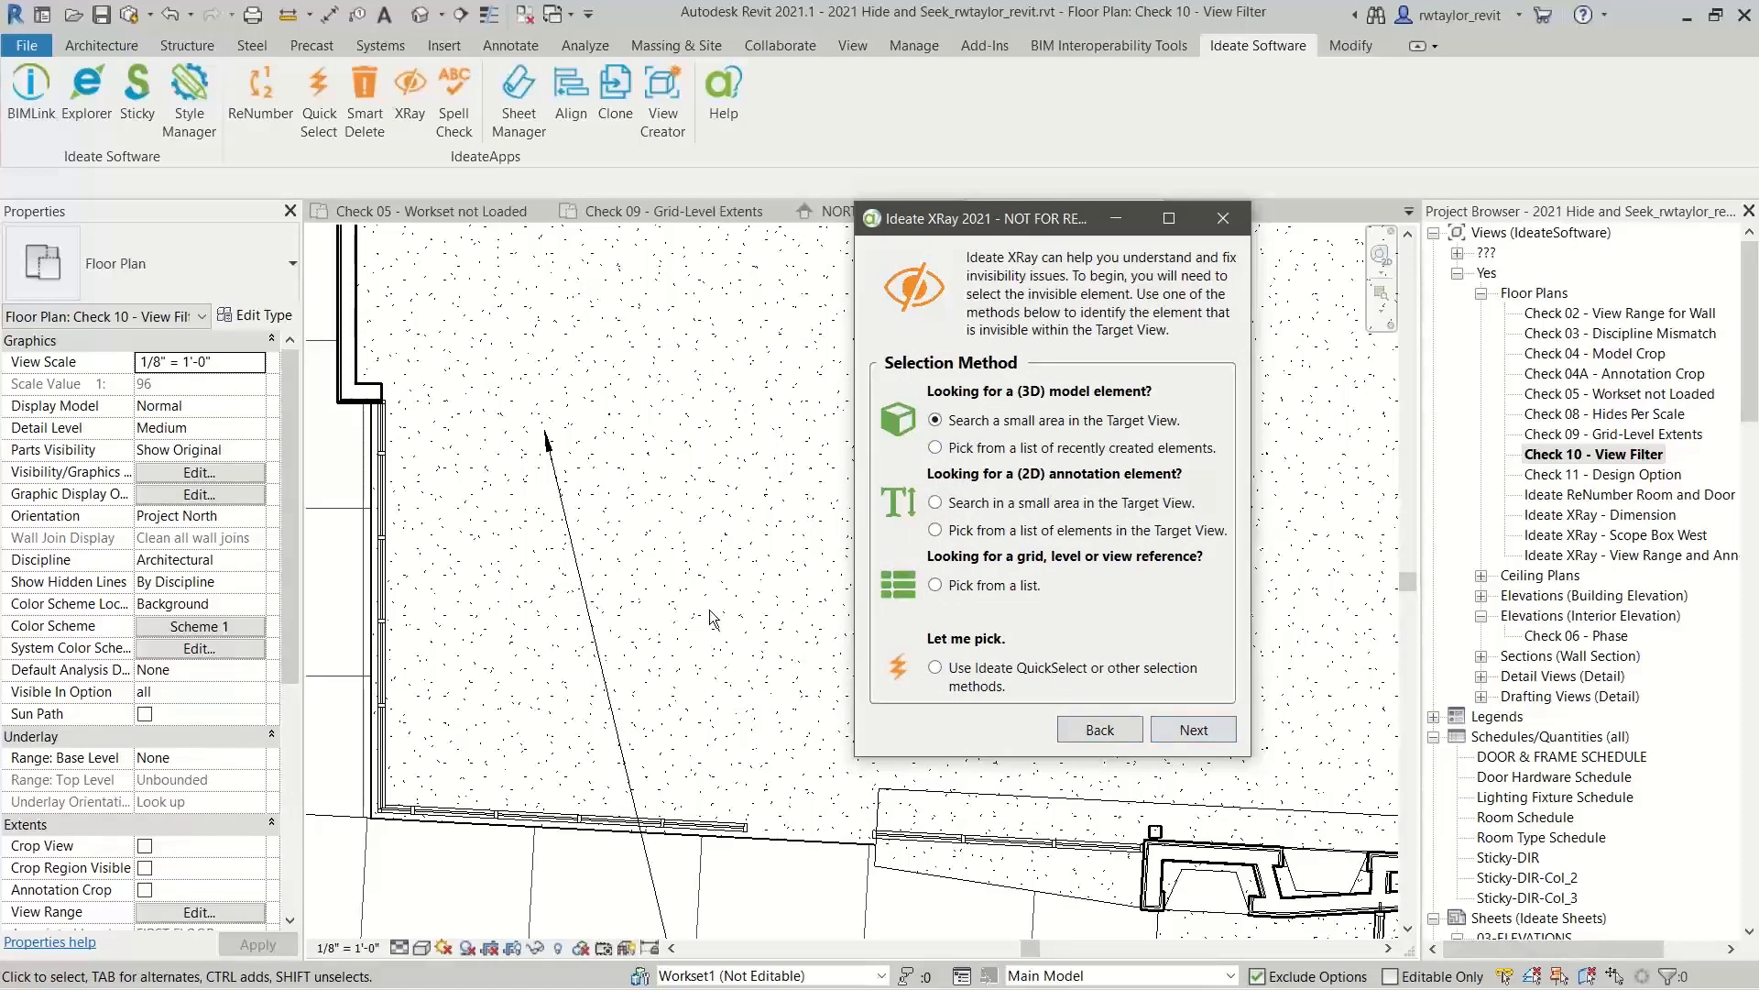
pyautogui.click(653, 462)
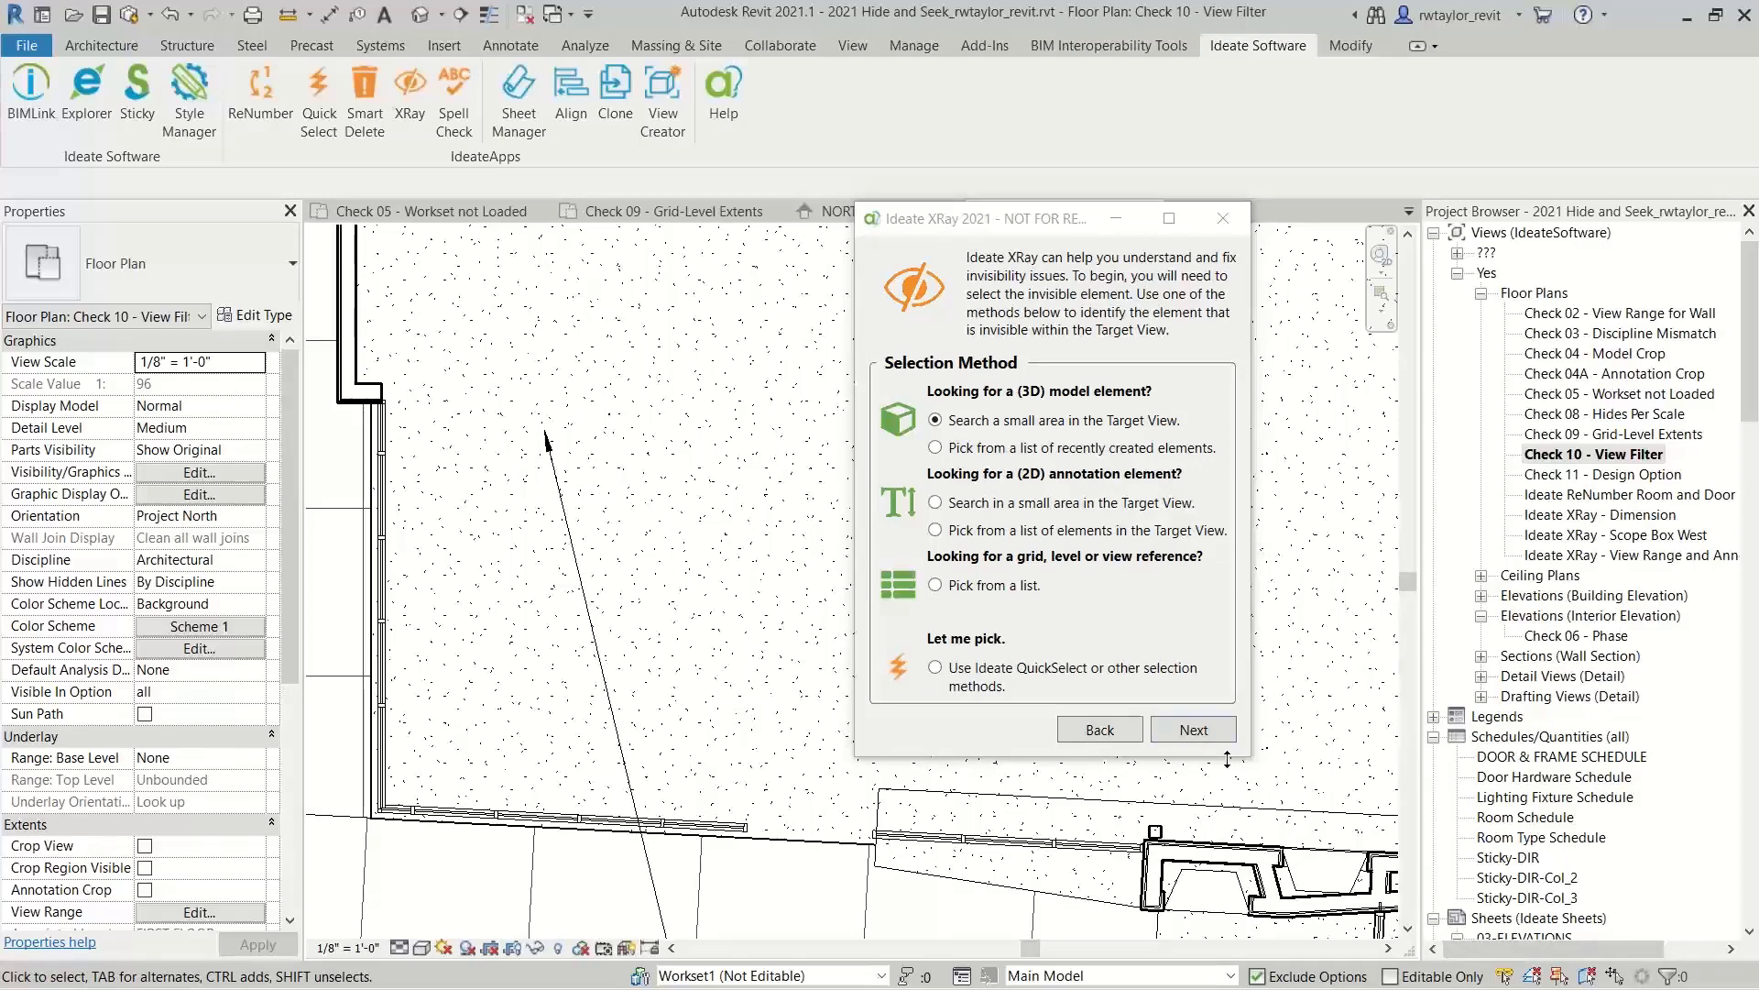
pyautogui.click(1173, 727)
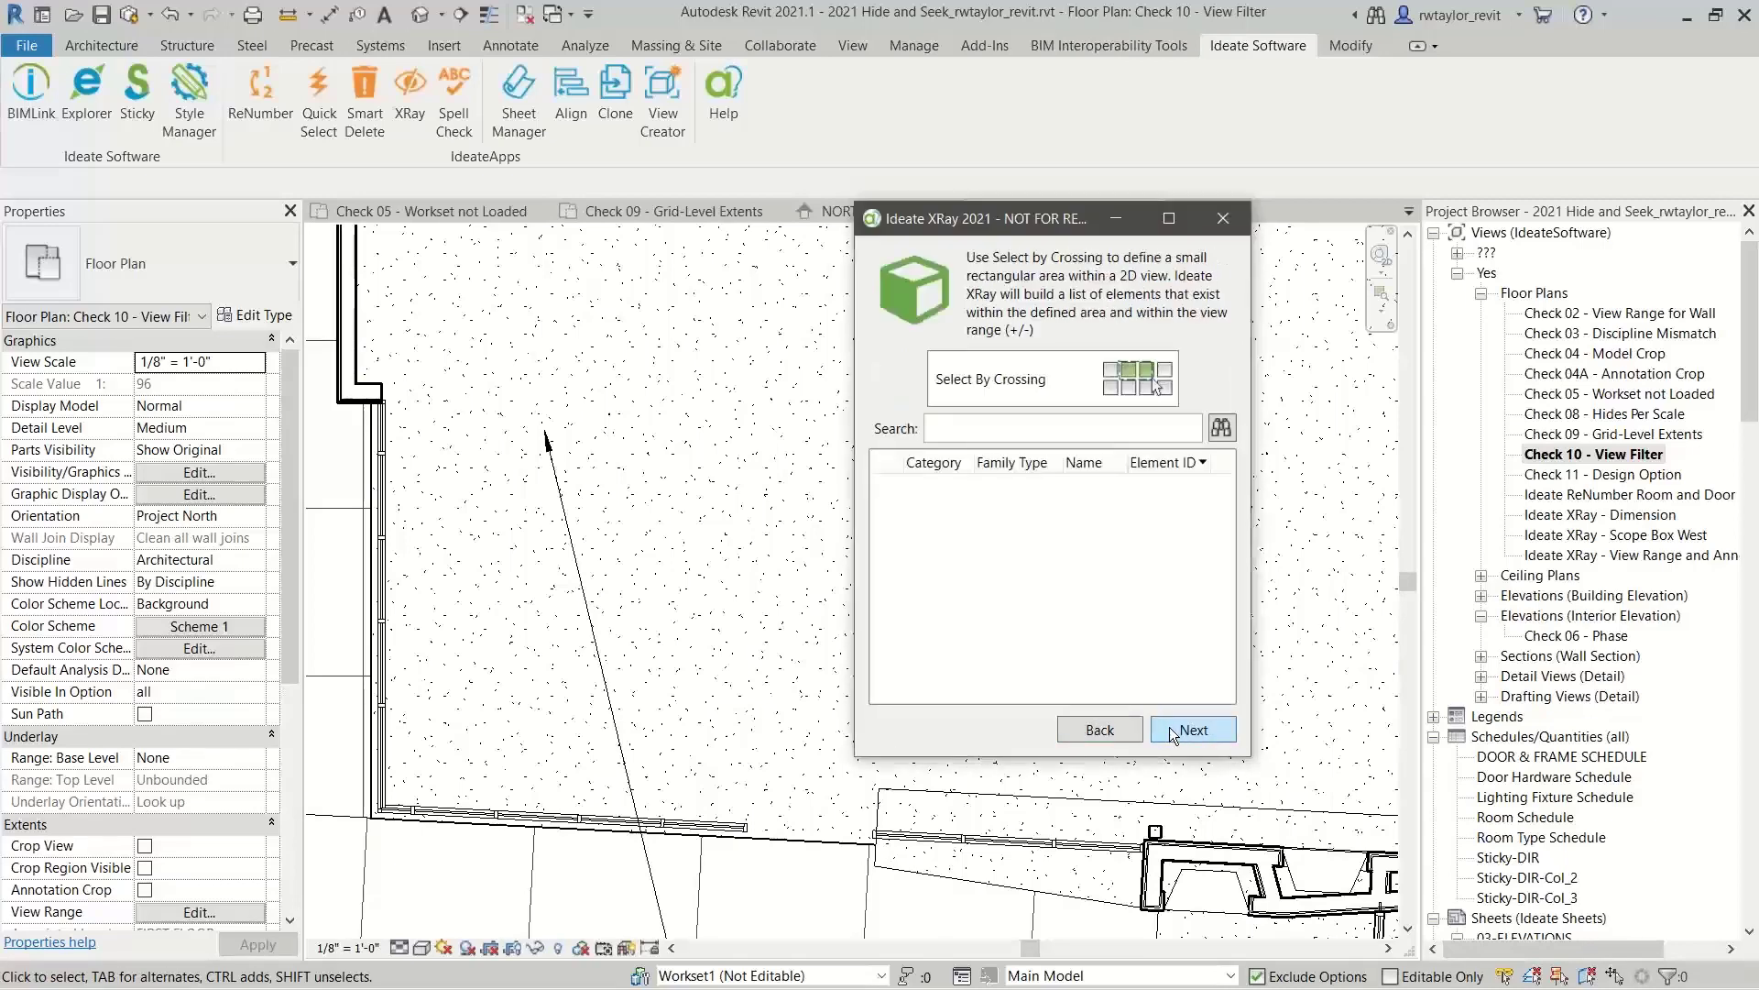
# Collect elements by crossing near the note's arrowhead, sort them by category, mark the interior Basic Wall and accept it as the search element.
pyautogui.click(1030, 386)
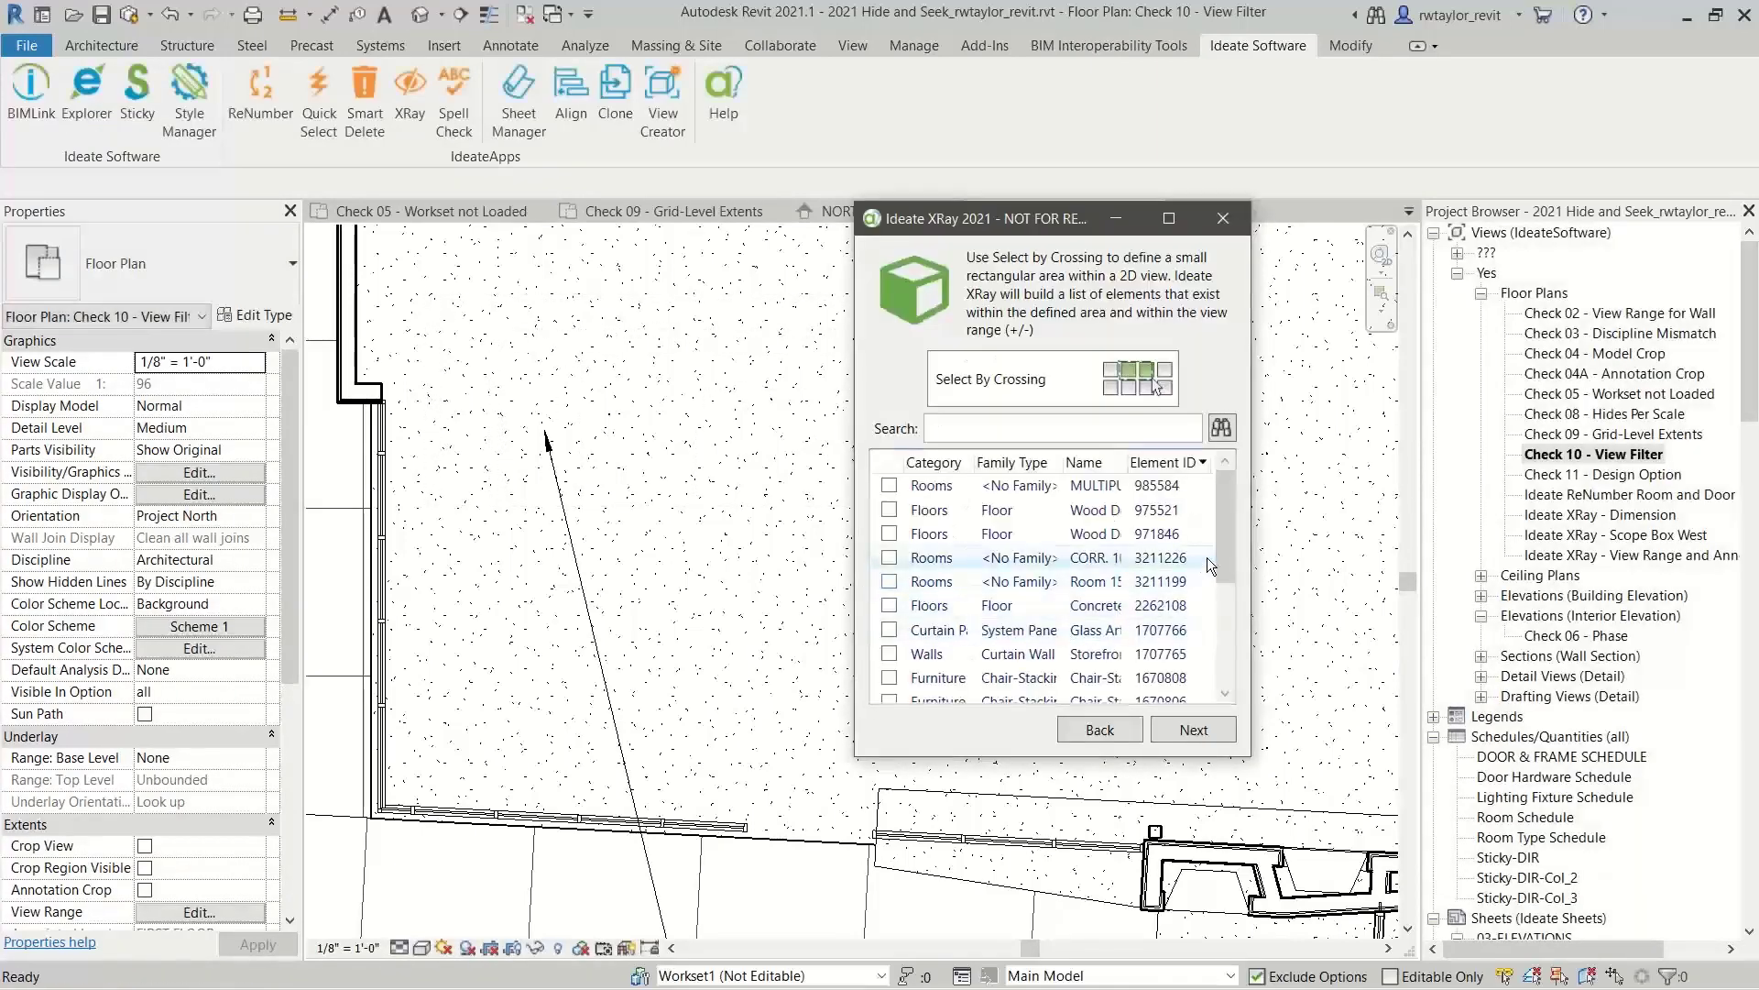
pyautogui.click(944, 454)
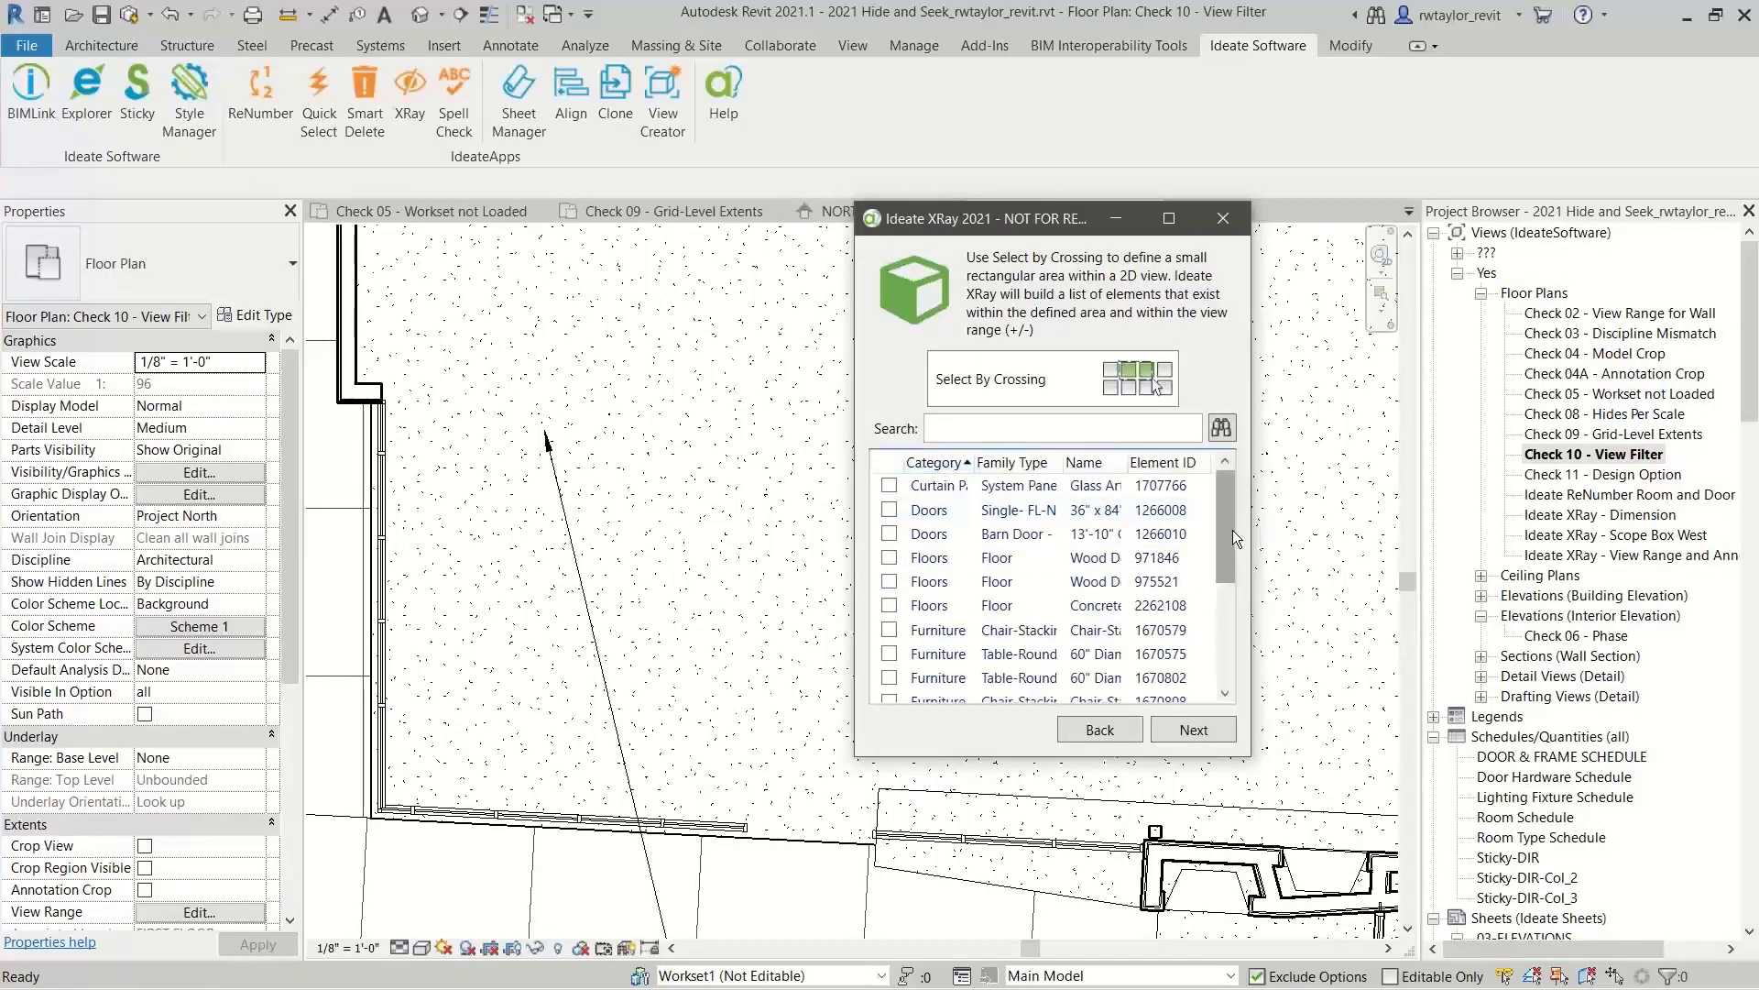
pyautogui.moveTo(1230, 569); pyautogui.dragTo(1230, 653)
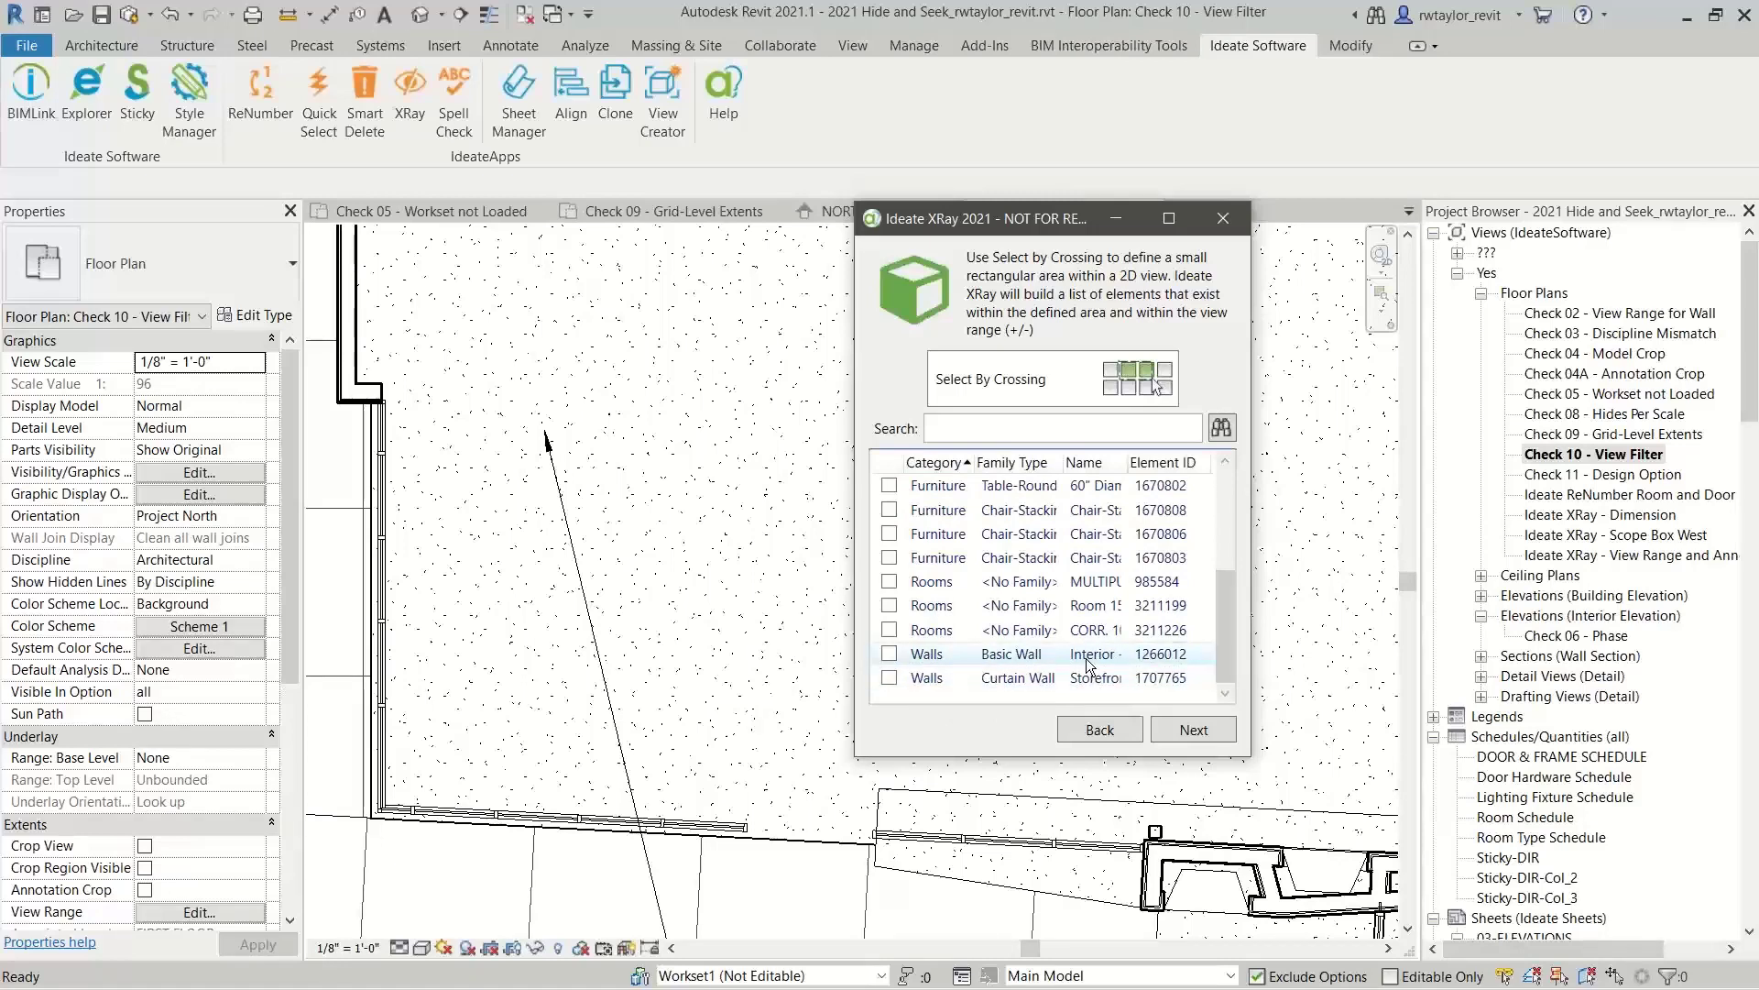
pyautogui.click(890, 654)
pyautogui.click(1182, 730)
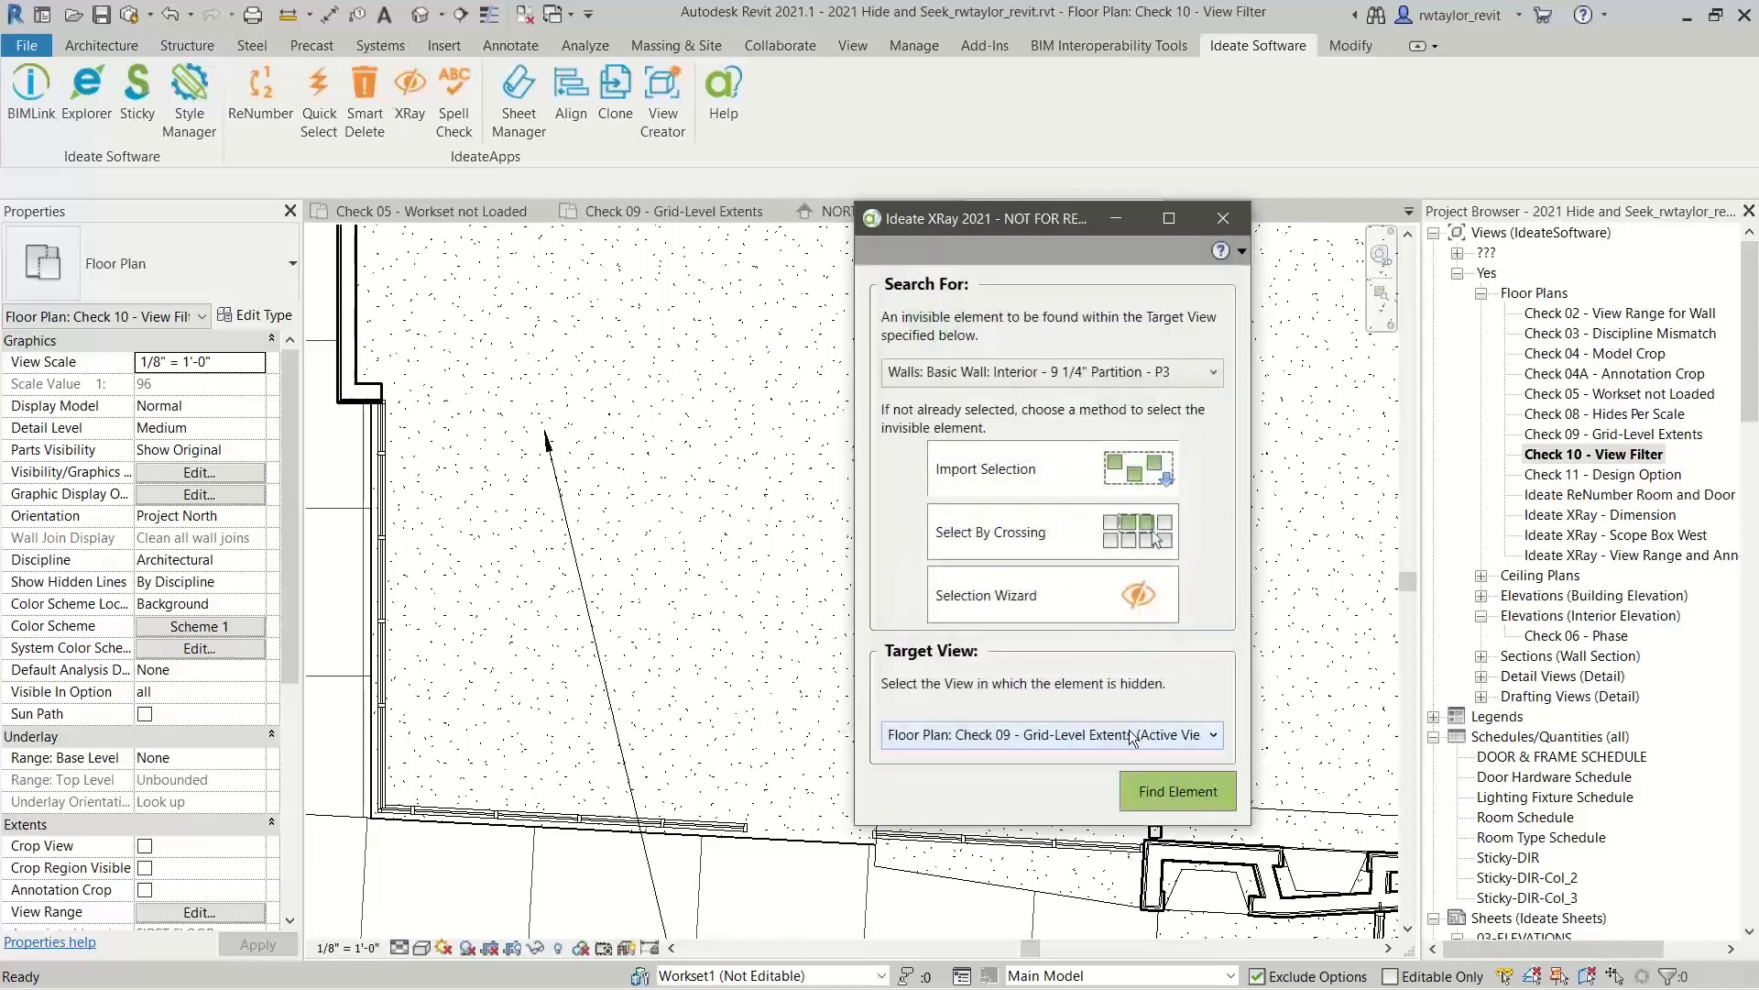
# Set the XRay target view to Floor Plan: Check 10 - View Filter and find the interior partition wall in it.
pyautogui.click(1022, 734)
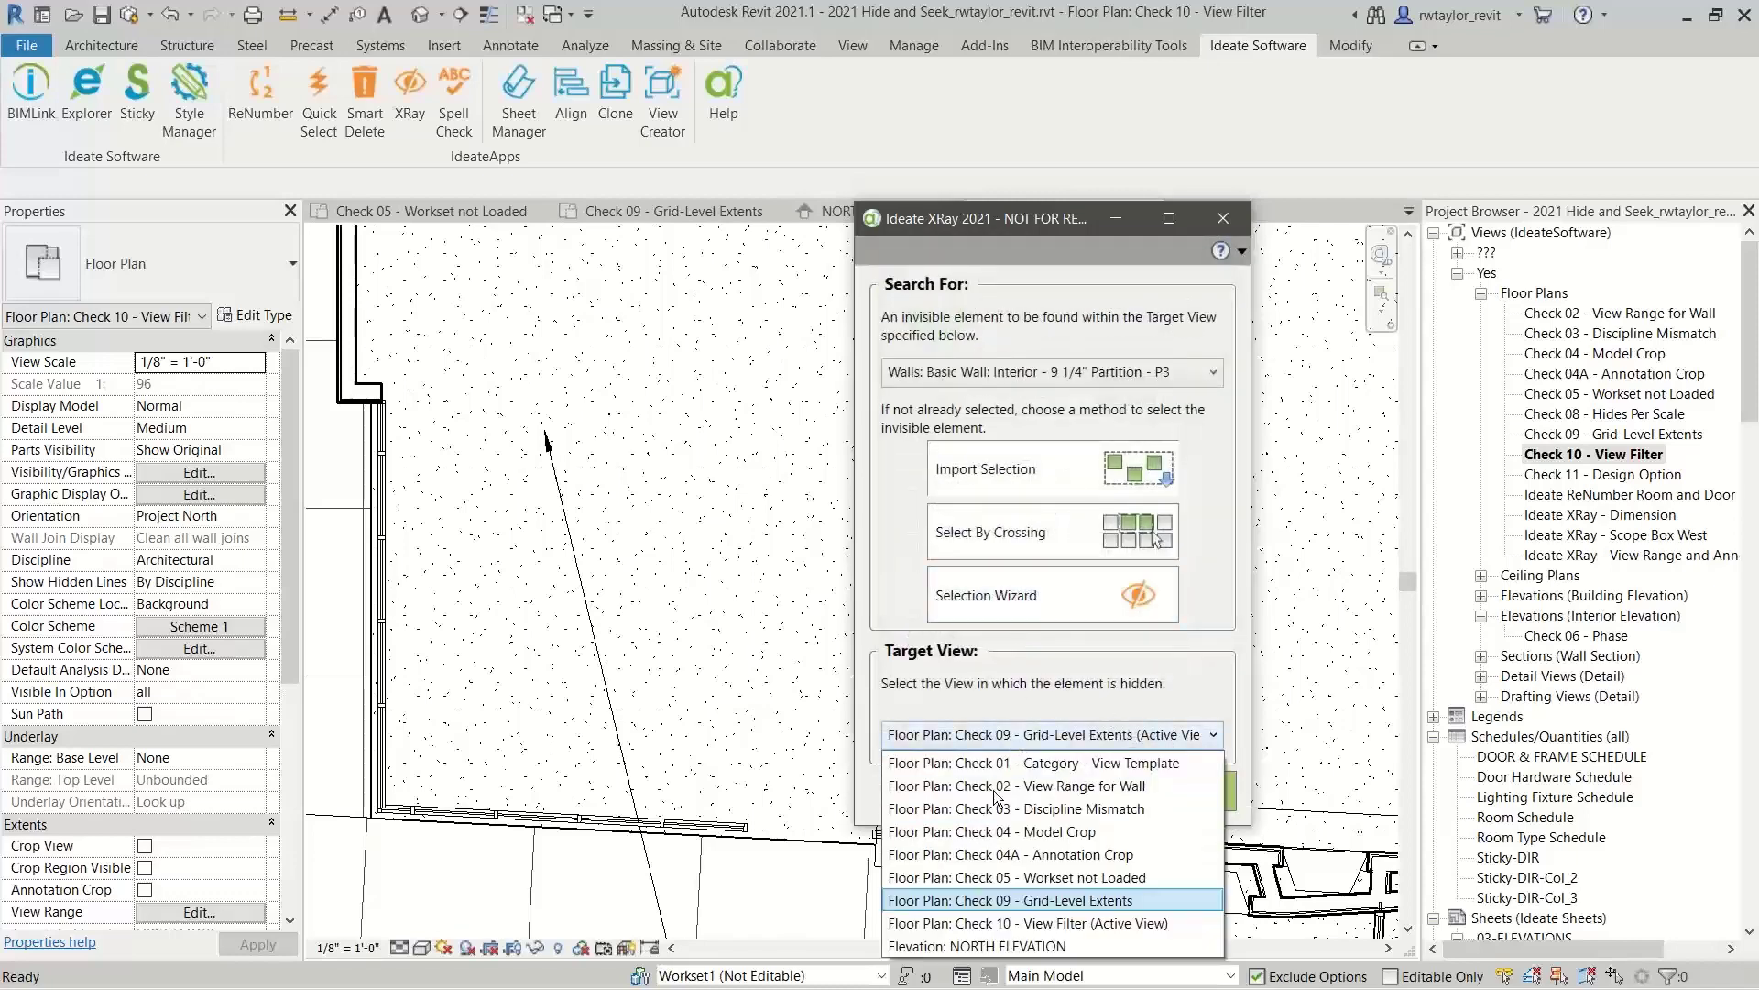
pyautogui.click(1008, 923)
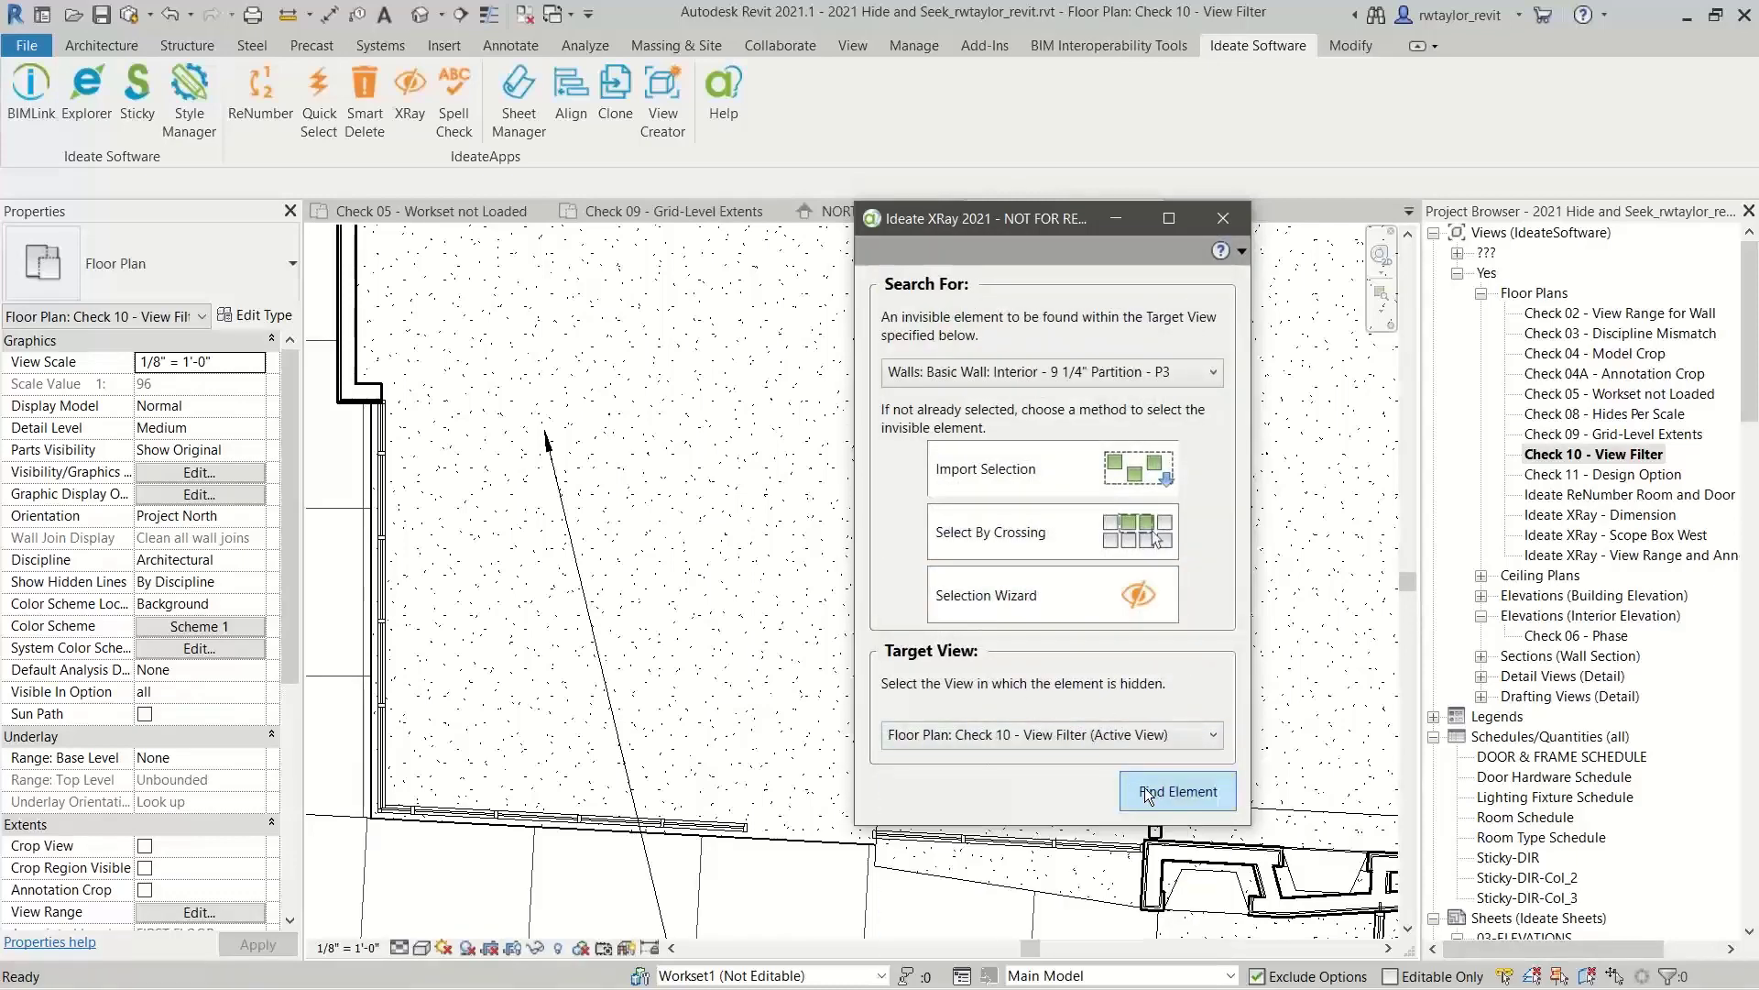
pyautogui.click(1157, 789)
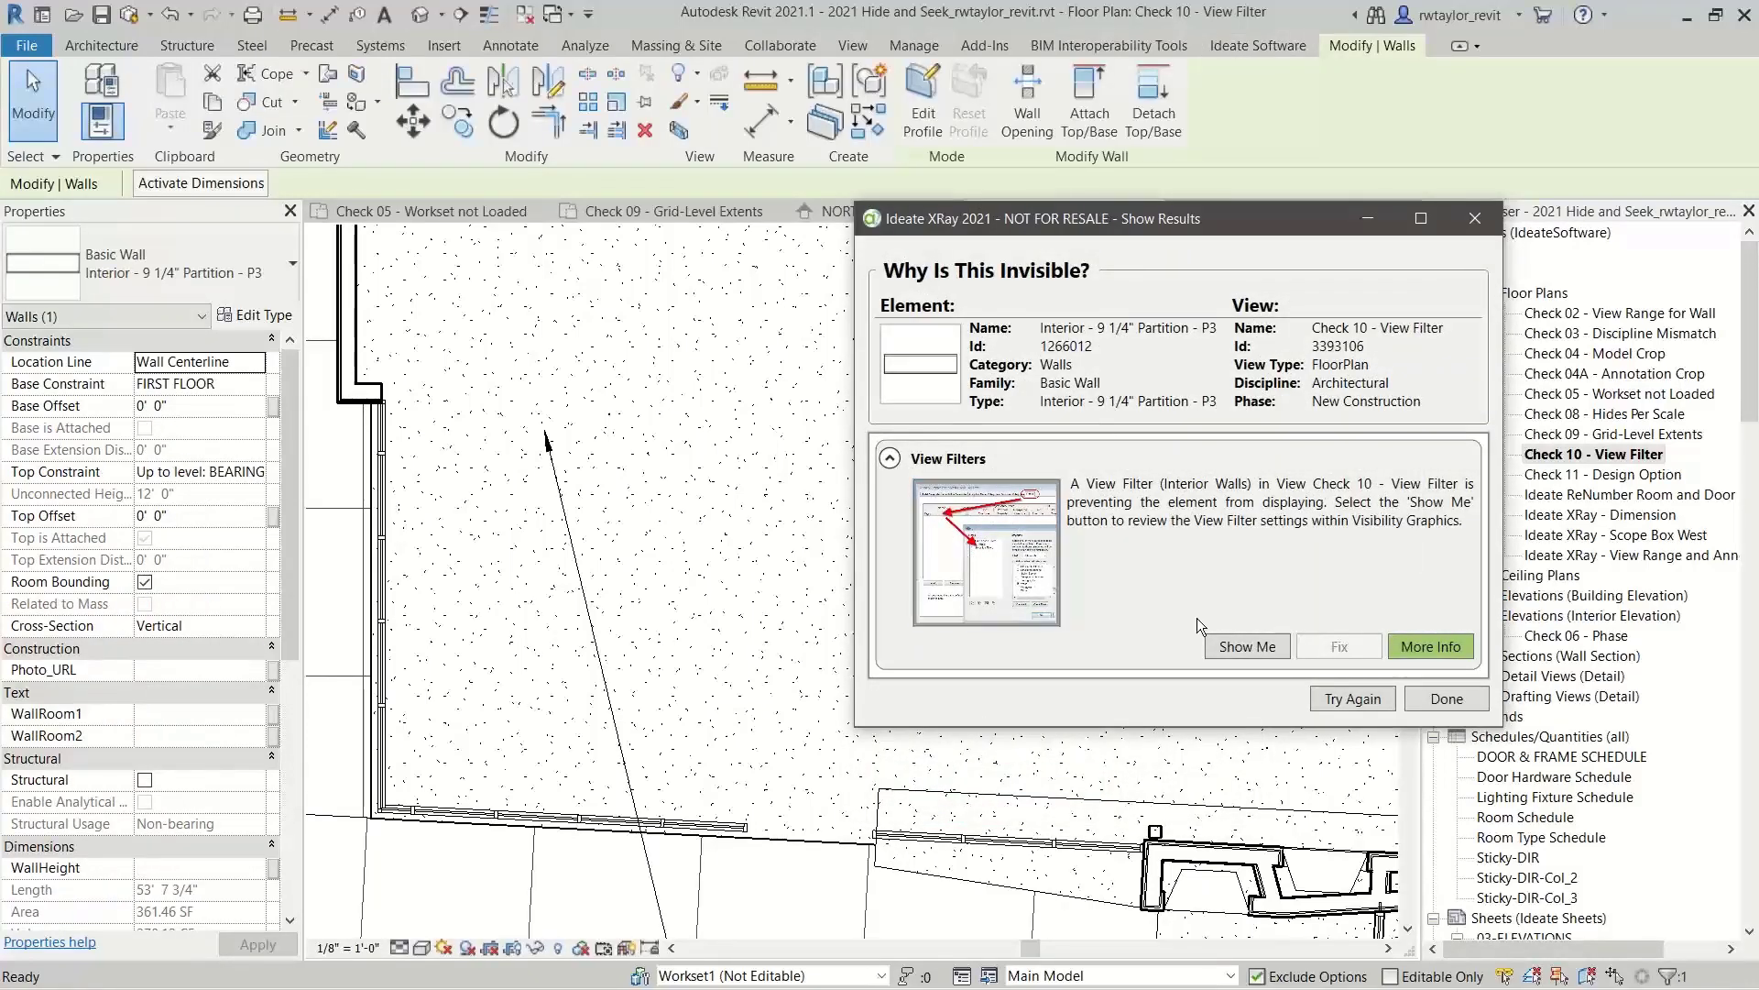
# Open the view filter settings from the XRay result, disable the Interior Walls filter, apply the change and finish the XRay session.
pyautogui.click(1267, 643)
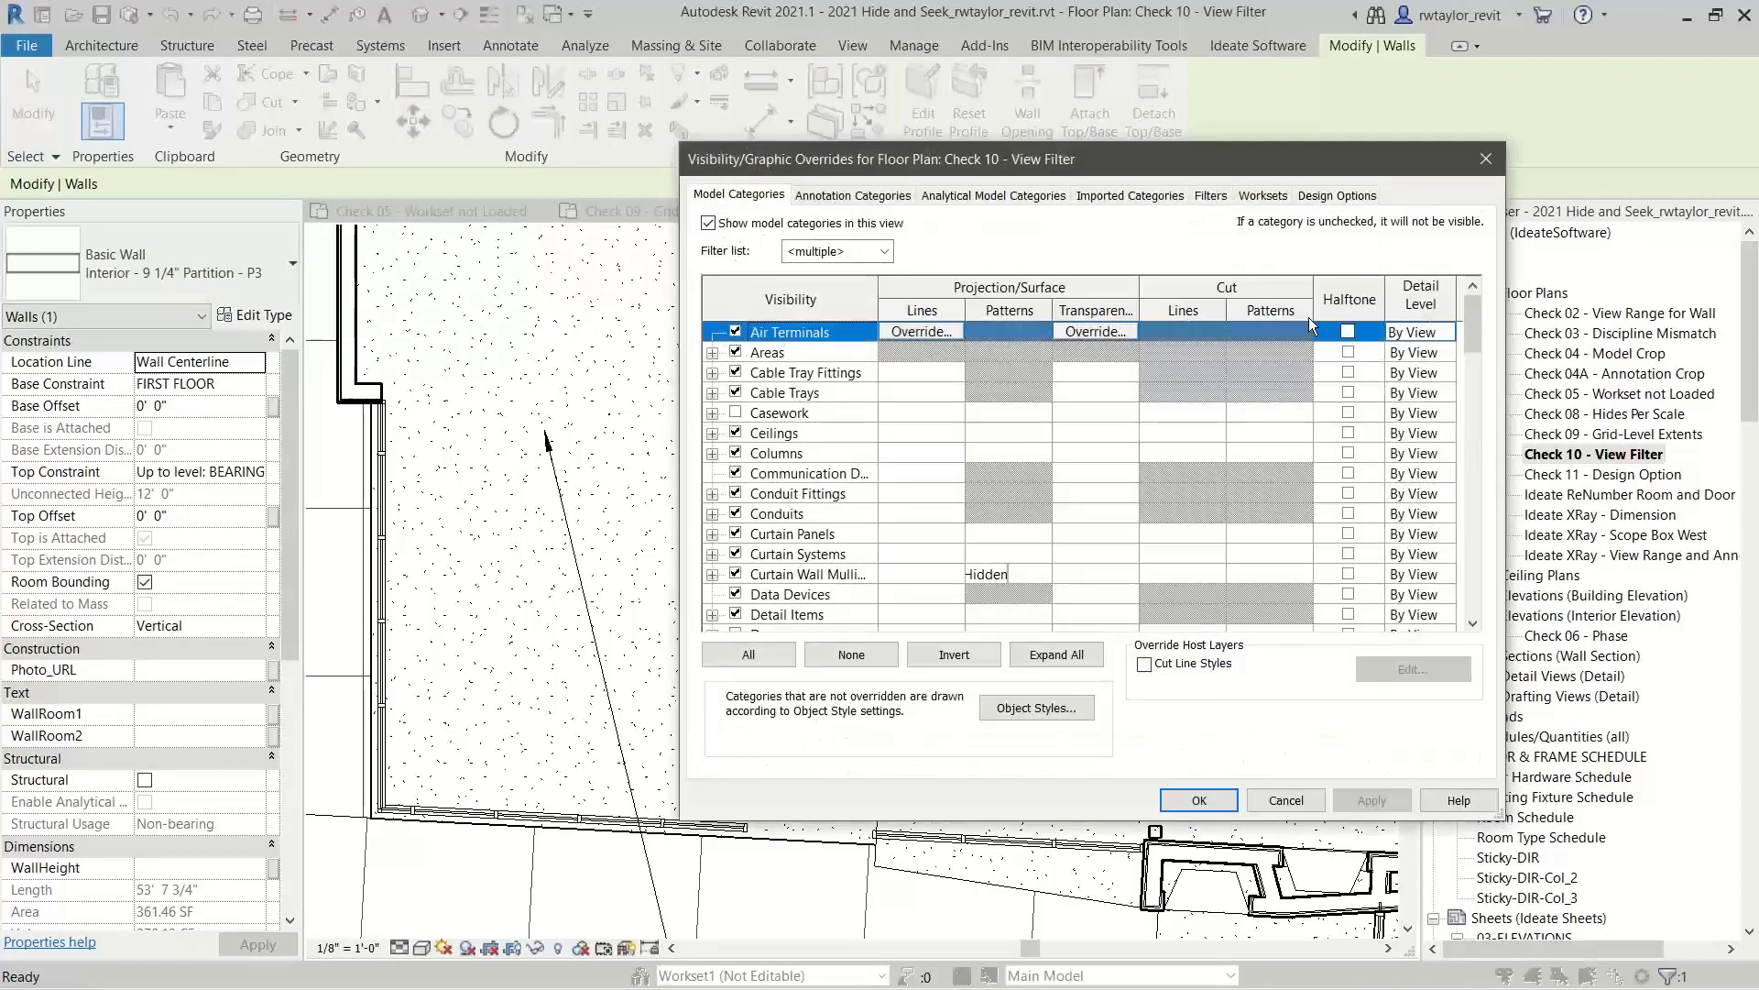
pyautogui.click(1210, 195)
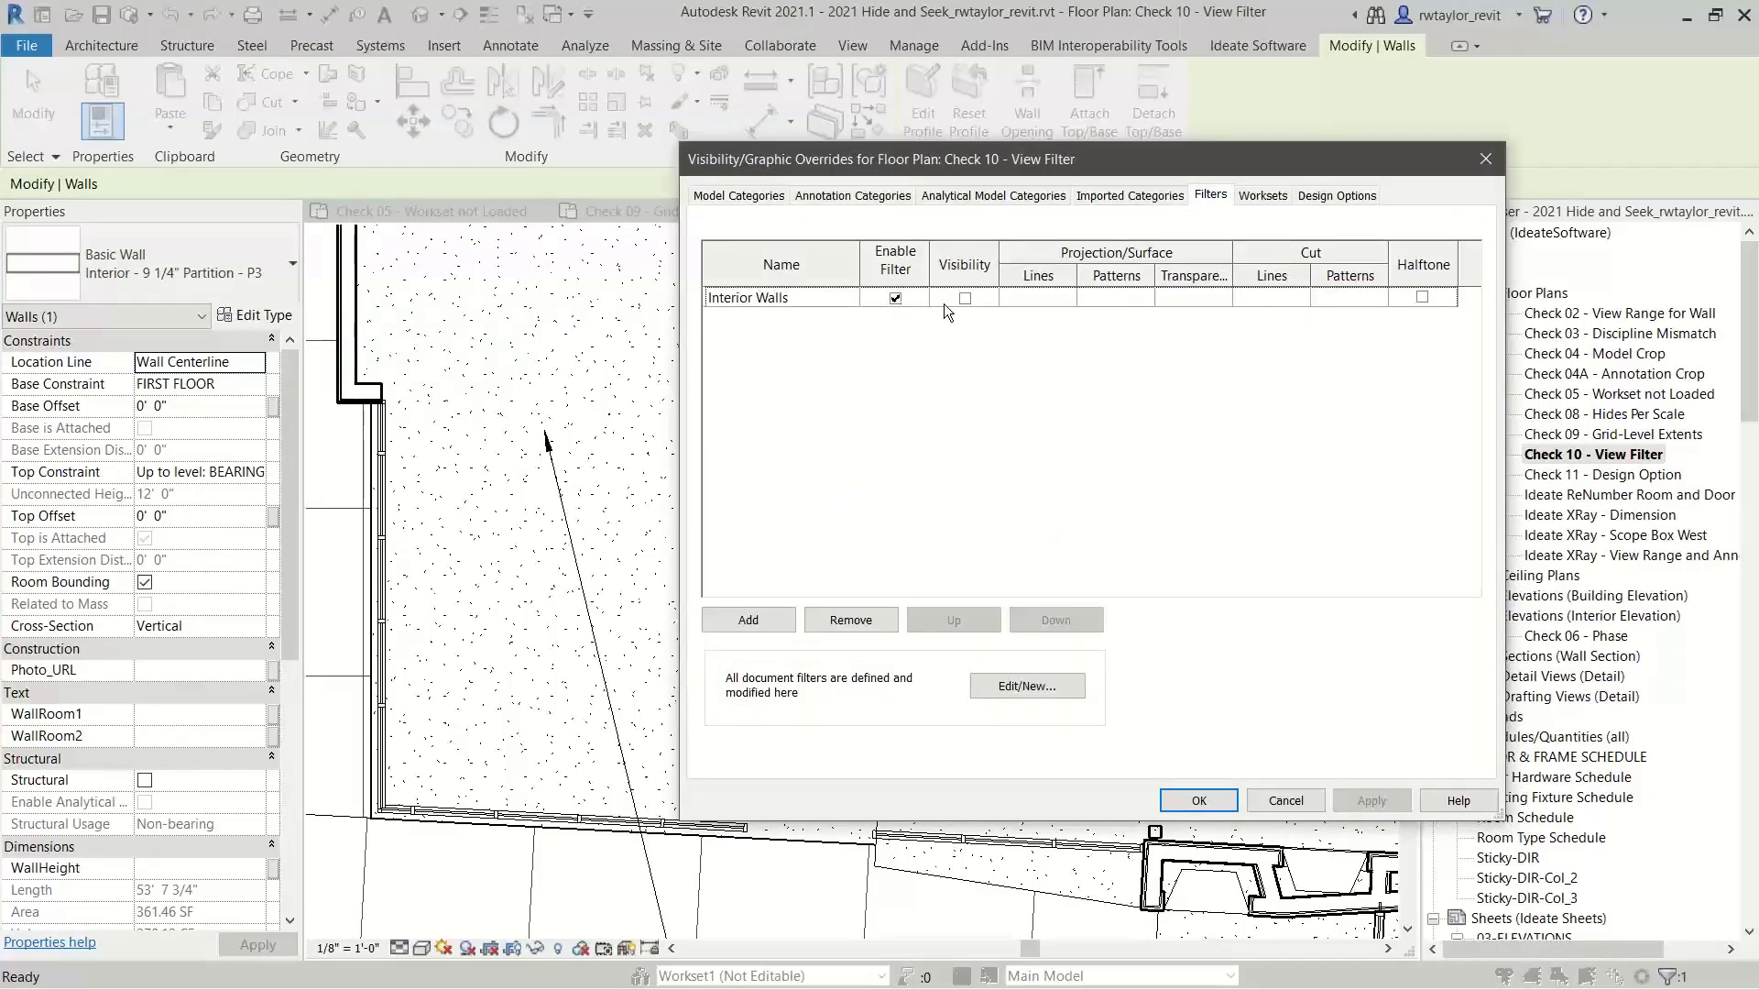
pyautogui.click(895, 297)
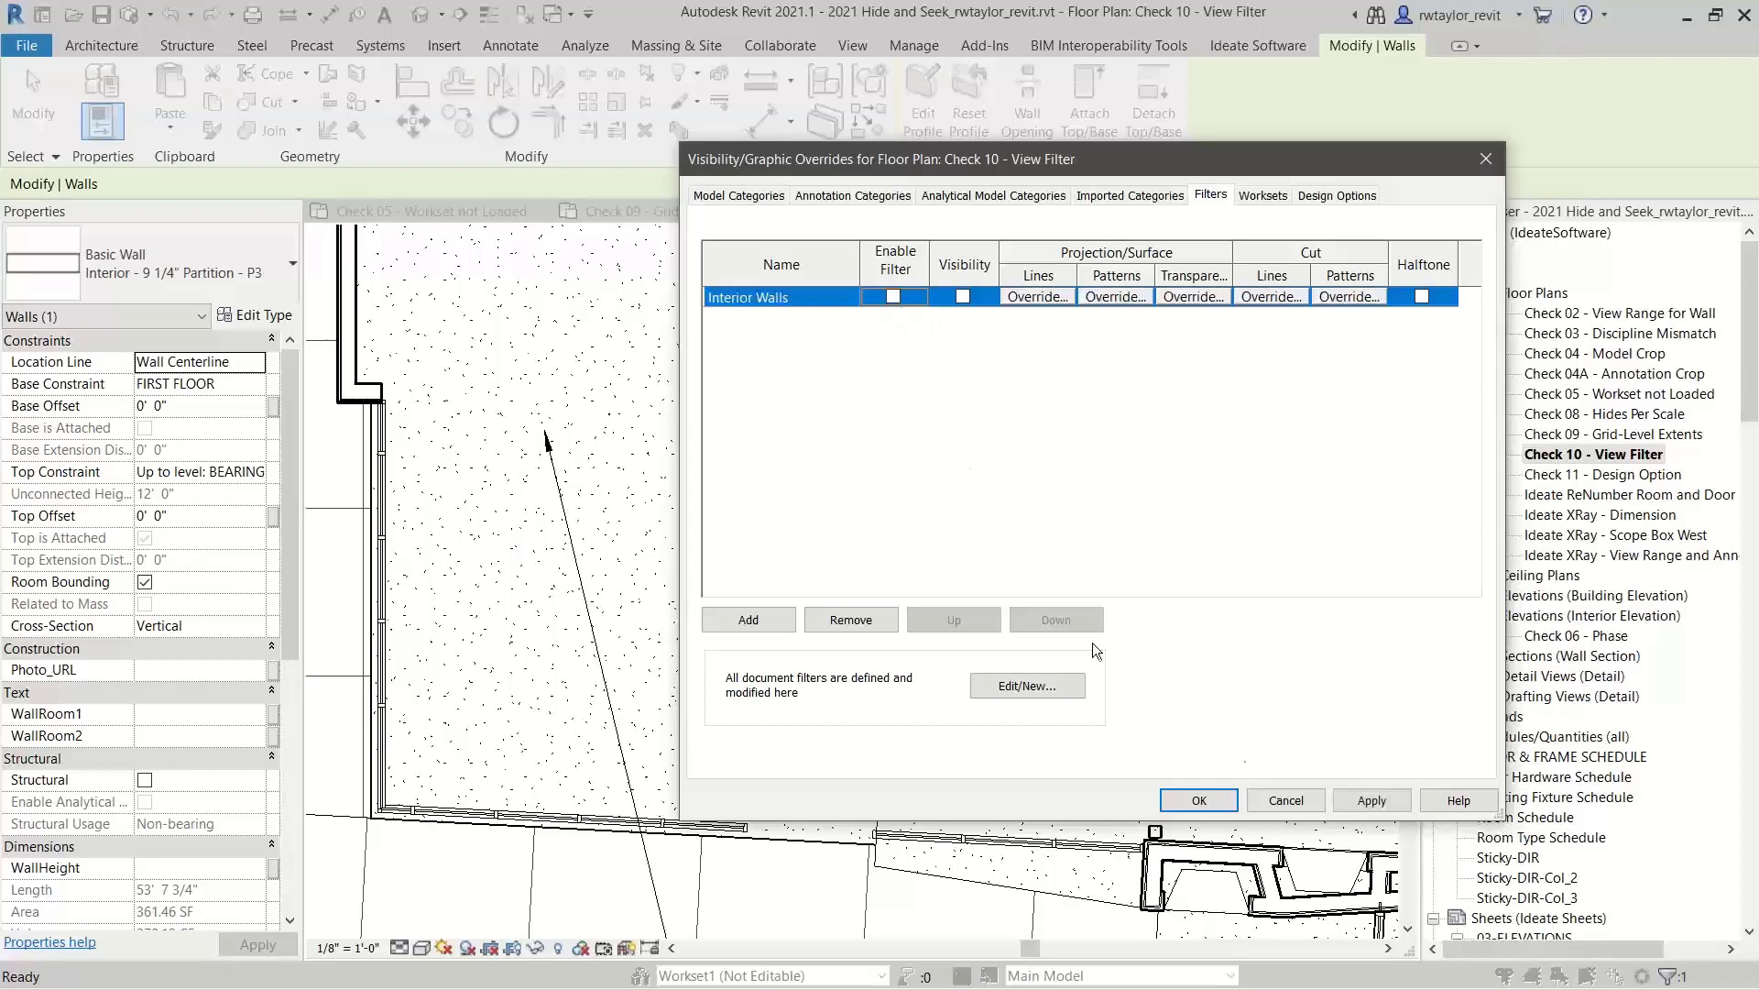
pyautogui.click(1372, 800)
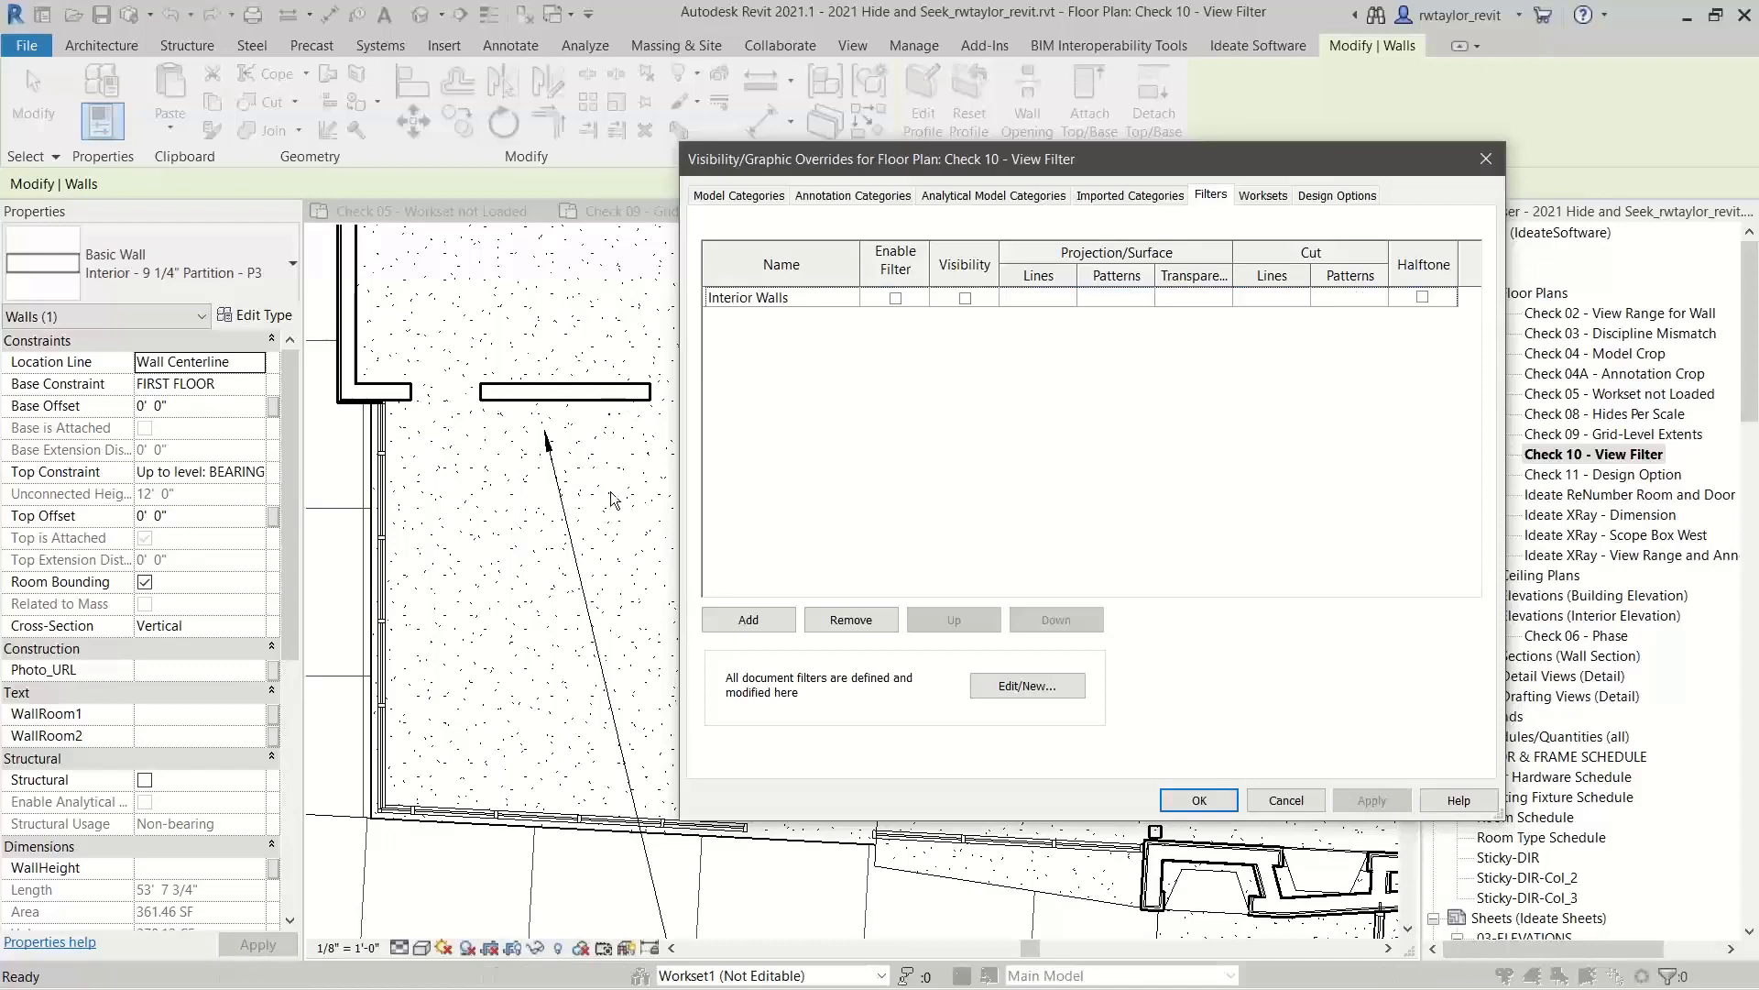
pyautogui.click(1184, 801)
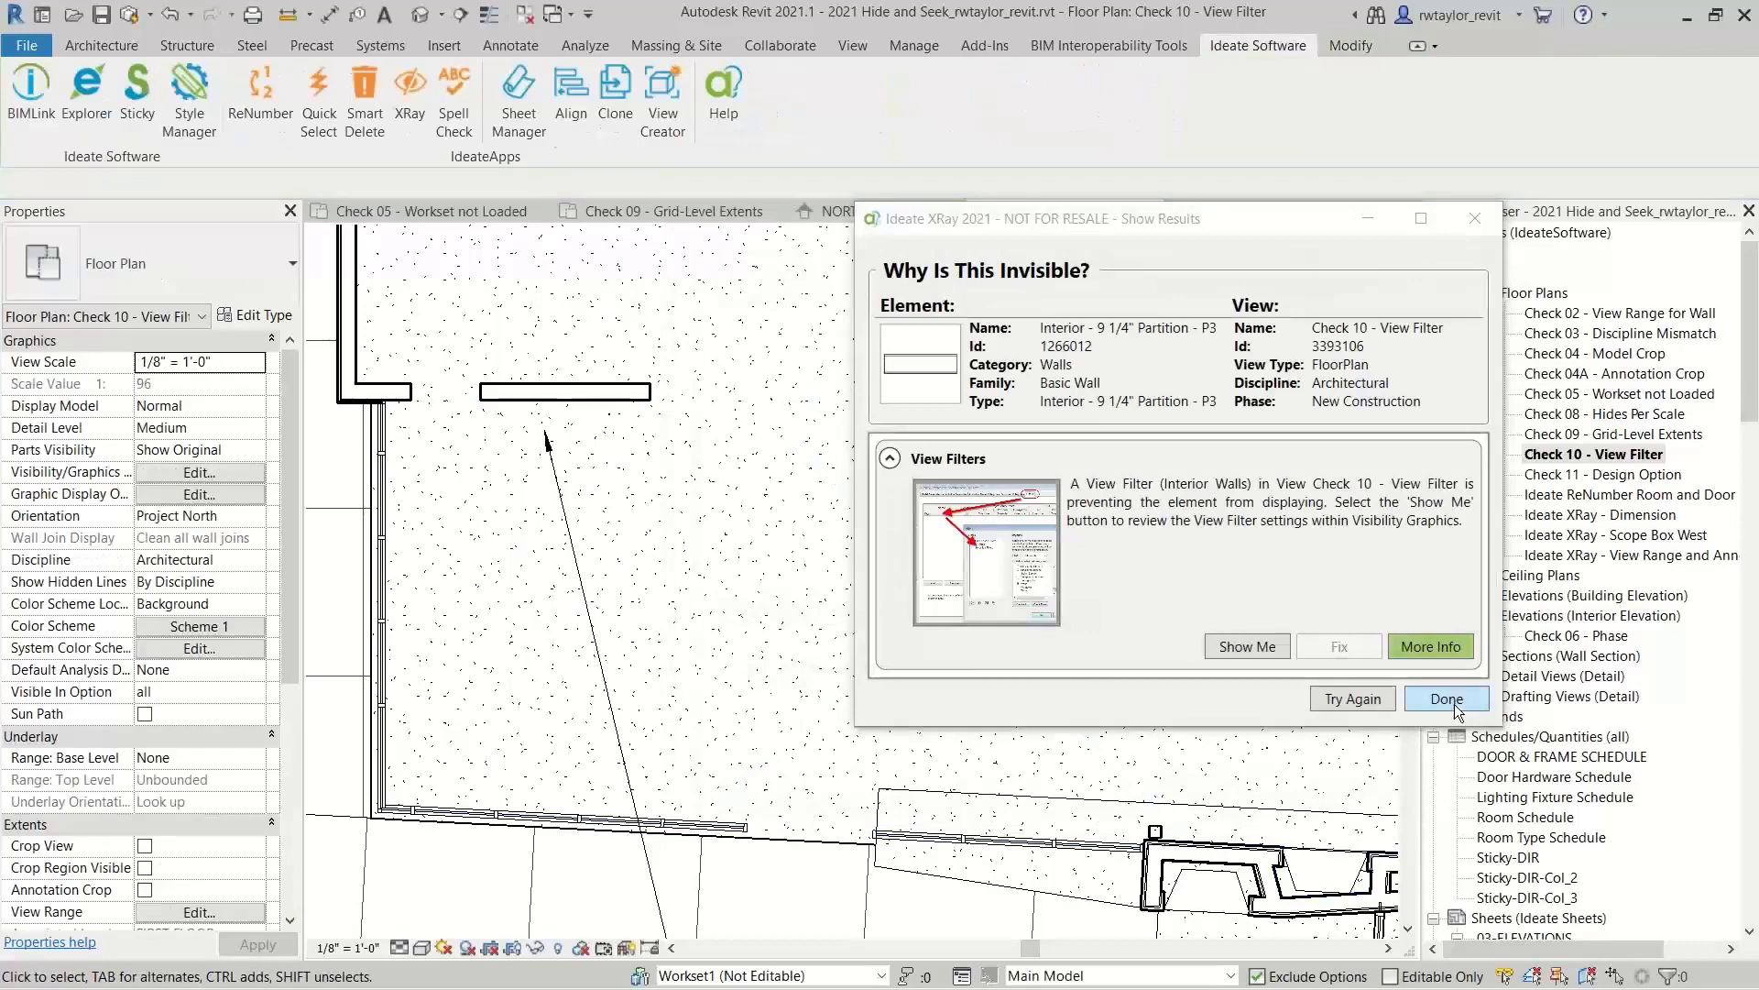
pyautogui.click(1447, 700)
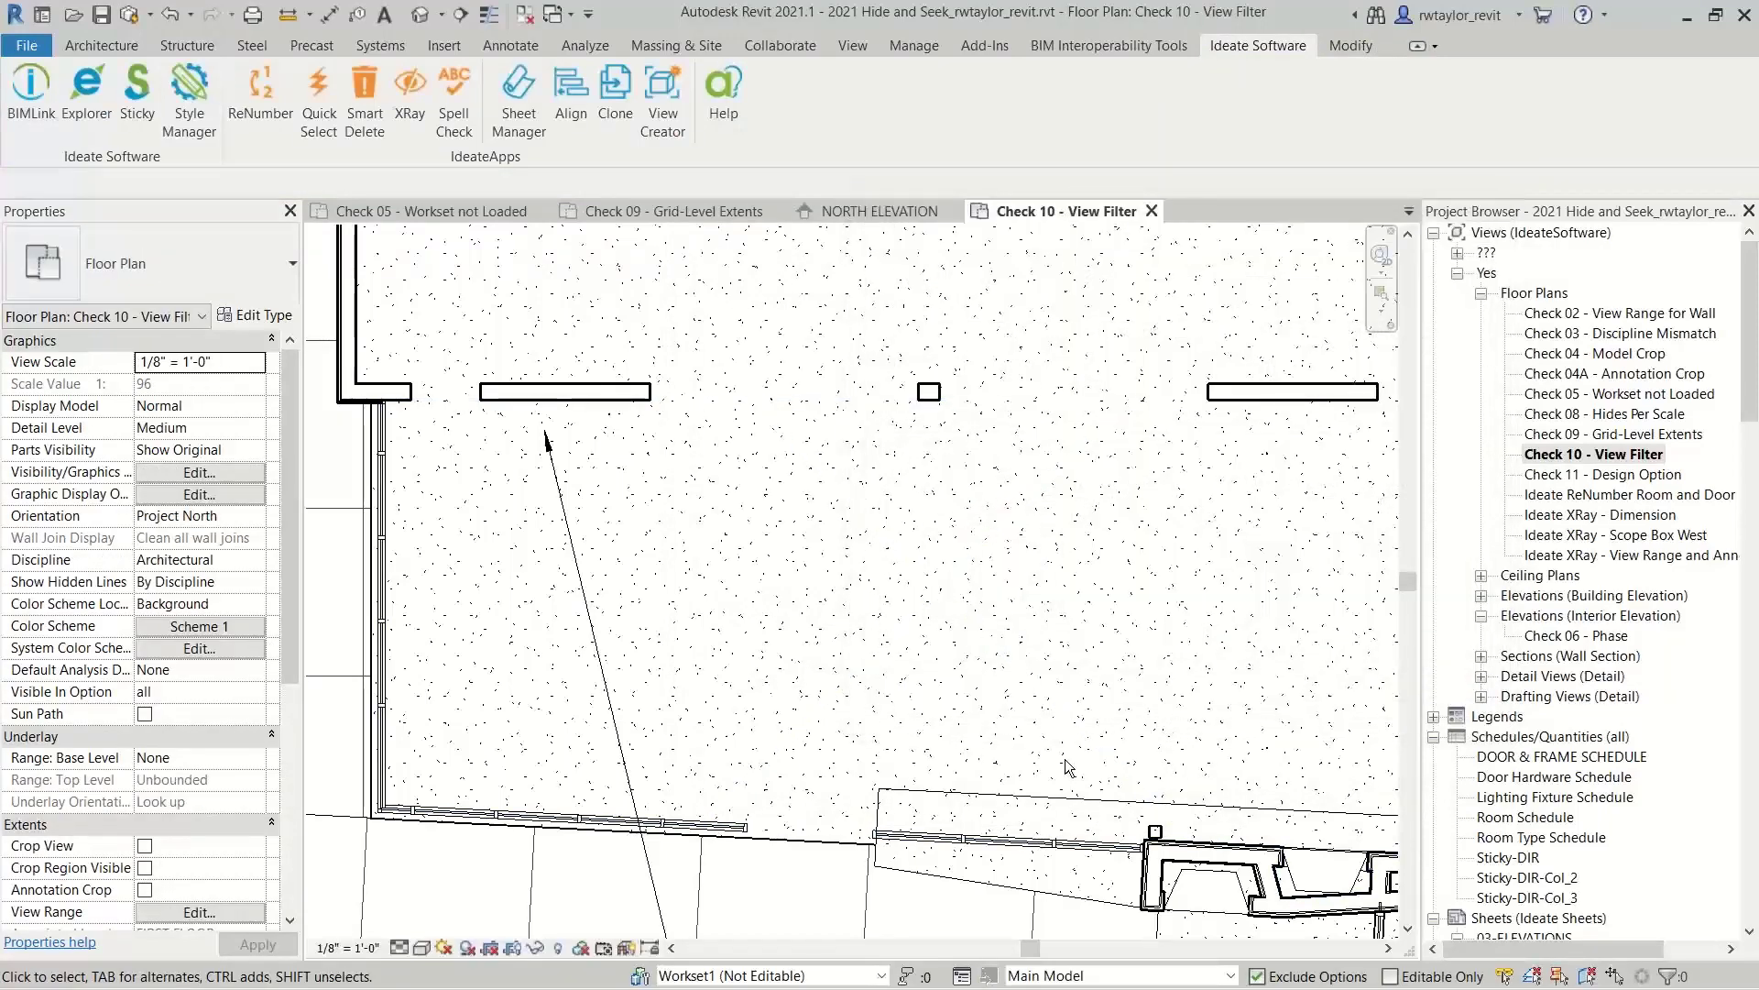
# Fit the Check 10 floor plan to the window and examine the walls around the storage rooms and Women's Toilet 121.
pyautogui.rightClick(814, 622)
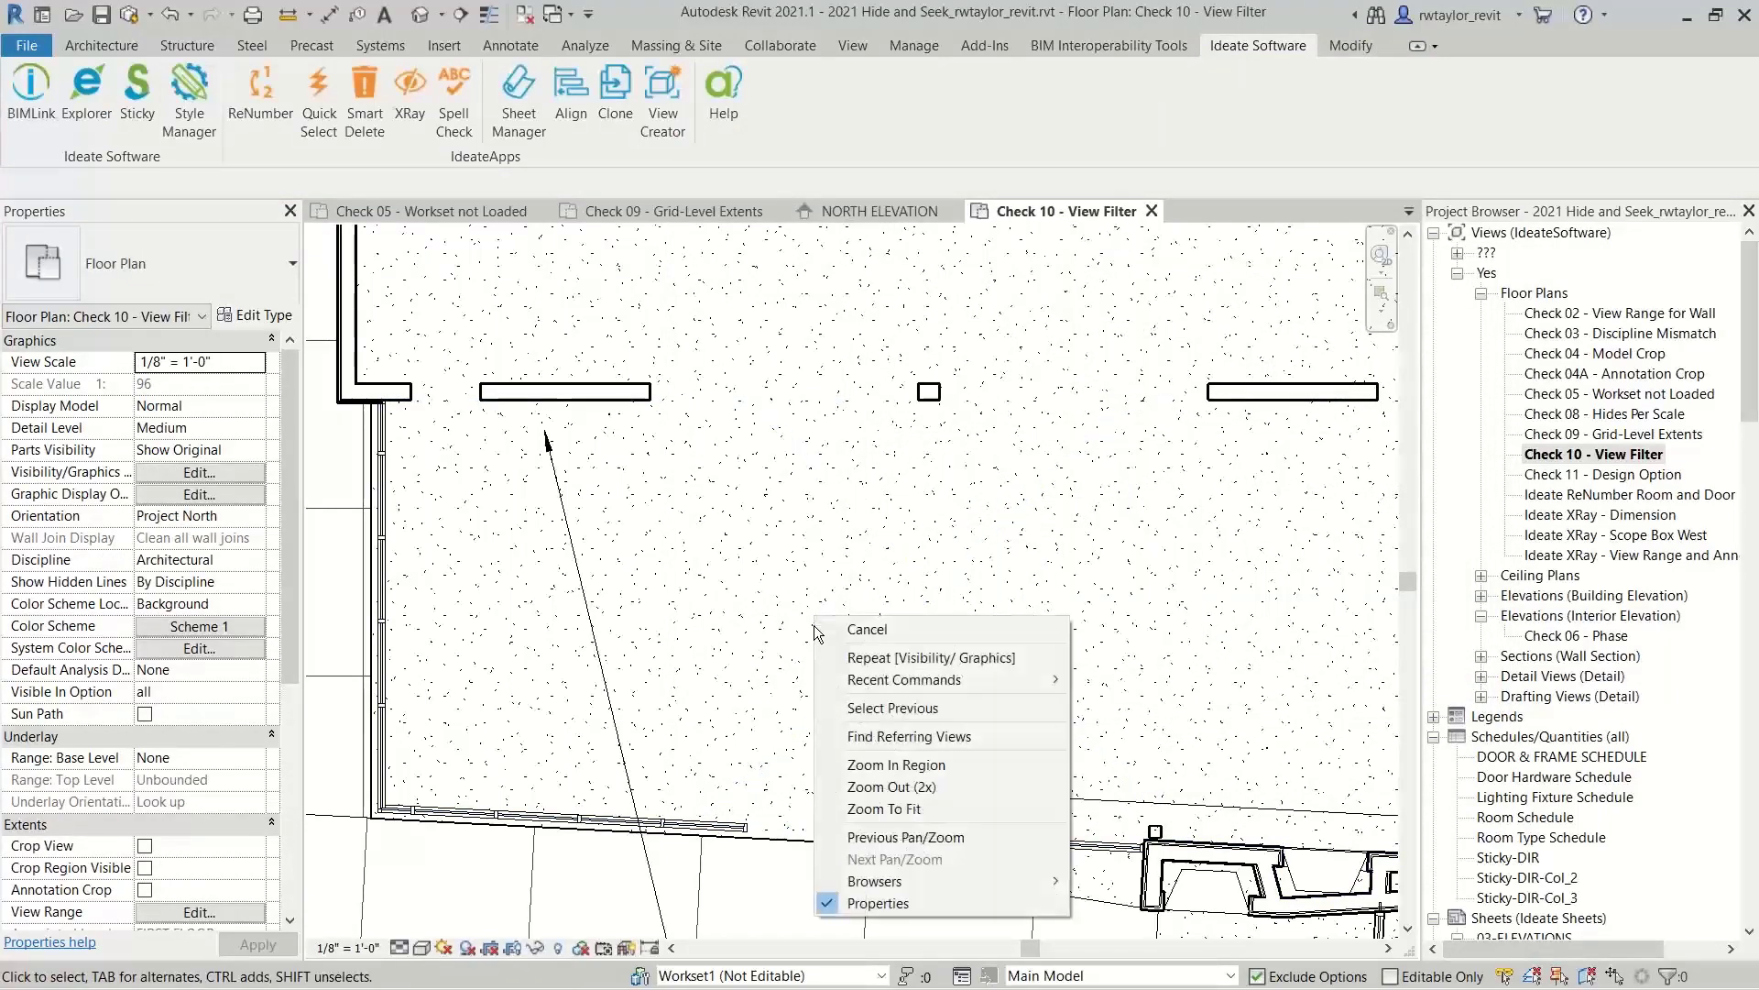
pyautogui.click(924, 810)
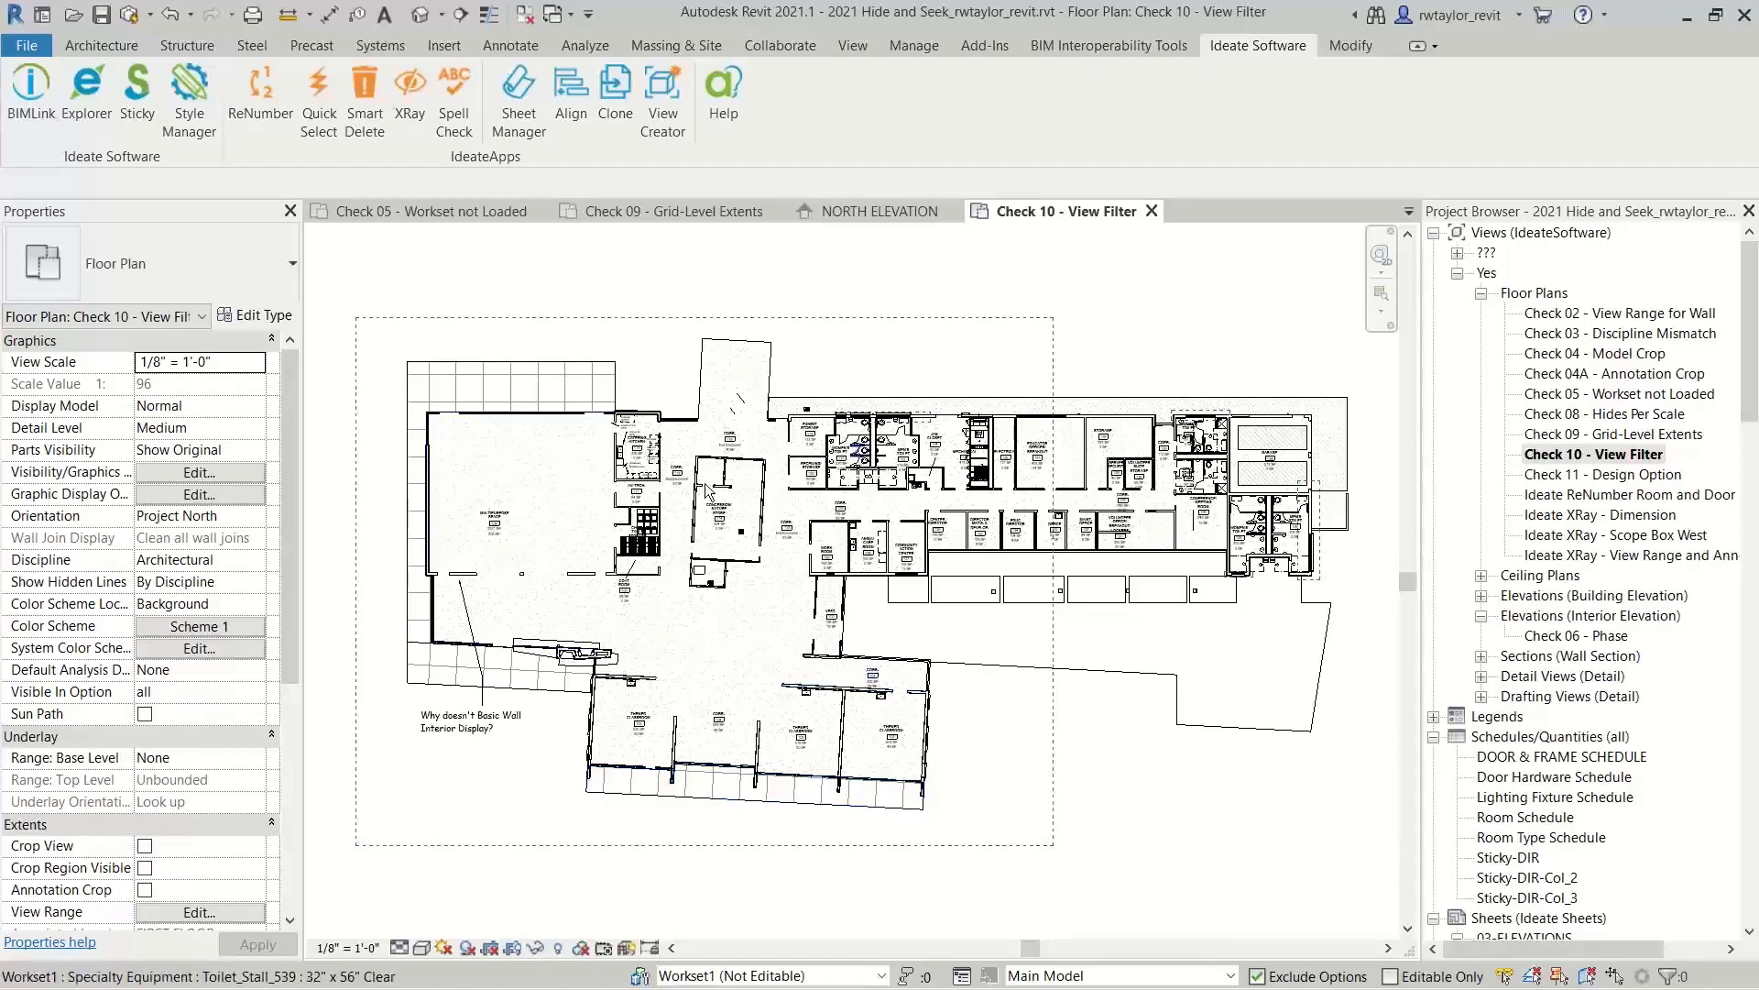
pyautogui.scroll(2, 768, 472)
pyautogui.scroll(3, 774, 458)
pyautogui.scroll(1, 786, 407)
pyautogui.scroll(-1, 825, 458)
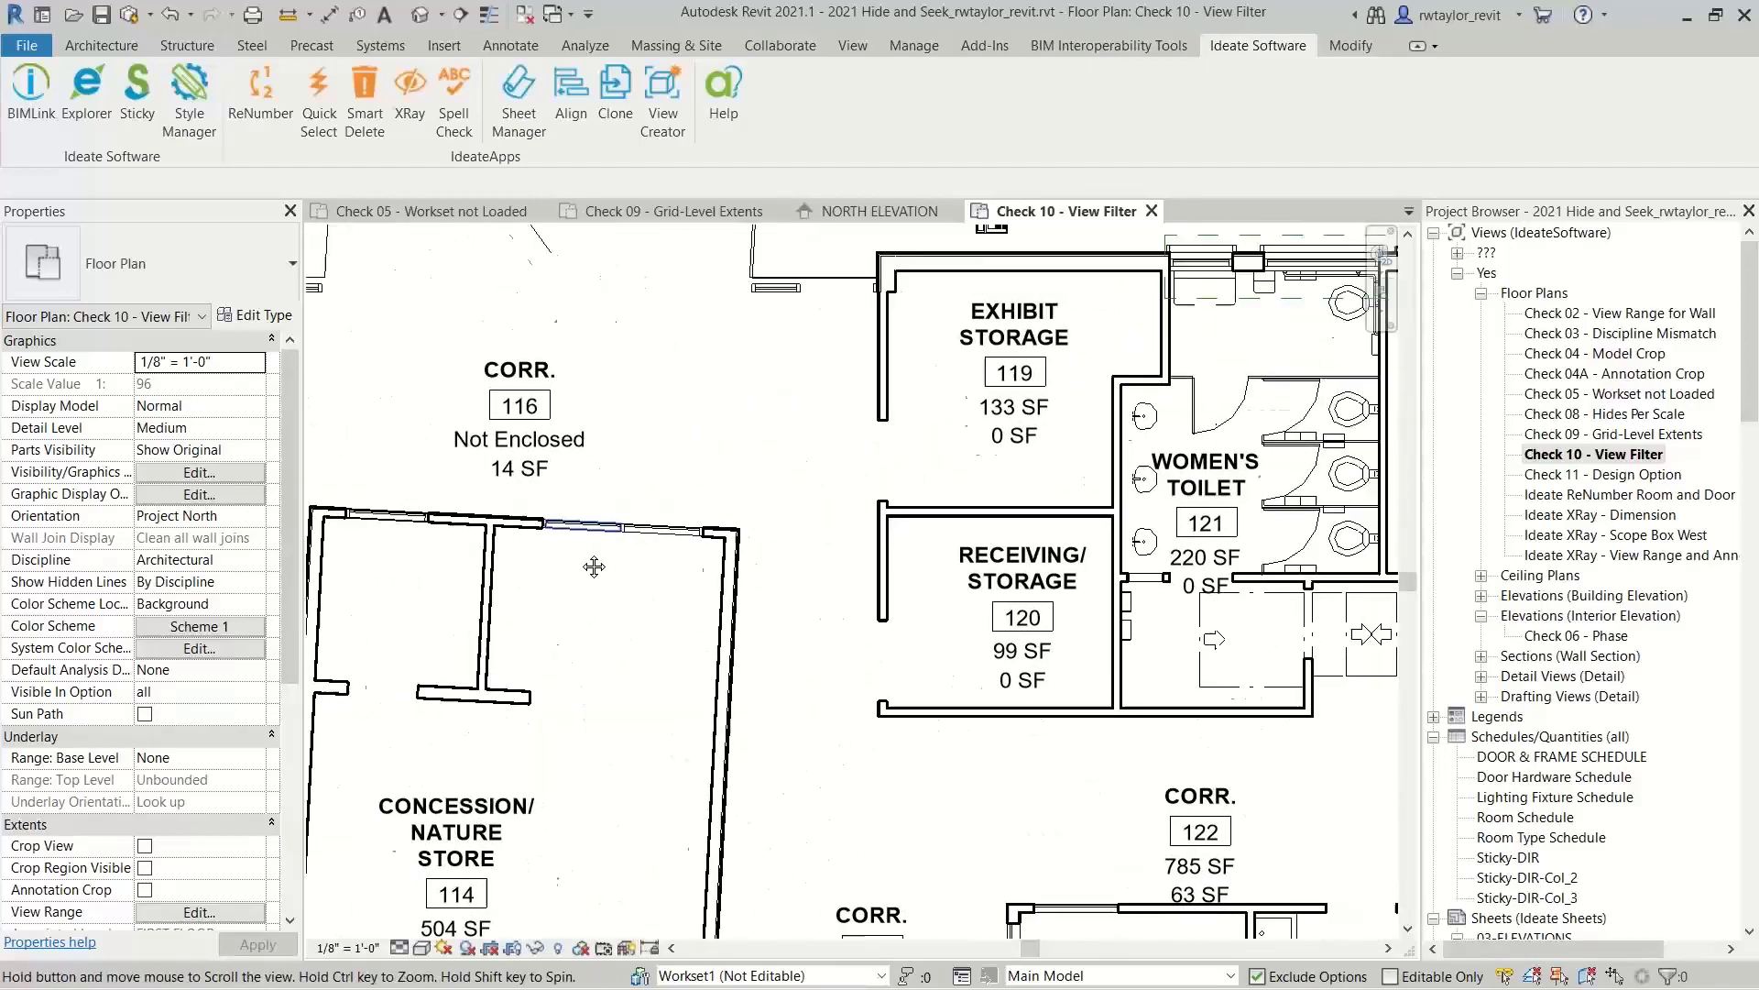
pyautogui.scroll(-2, 978, 582)
pyautogui.scroll(3, 898, 556)
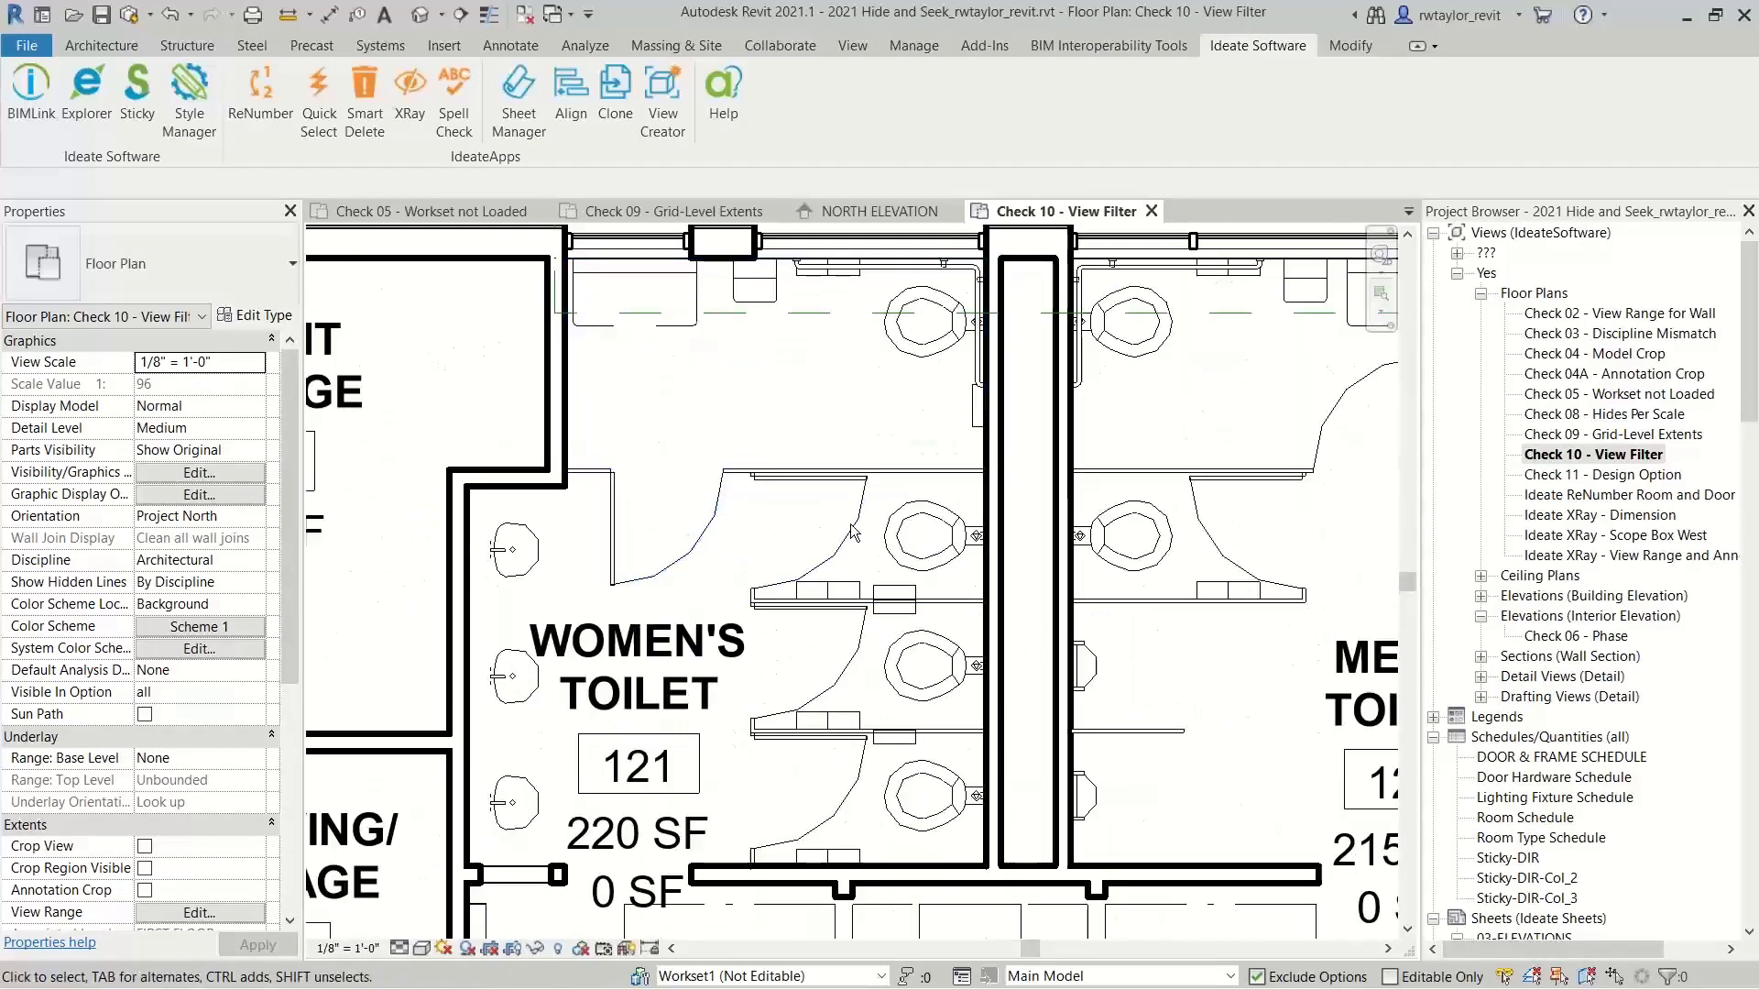
# Select the second toilet fixture from the top in Women's Toilet 121, look over the neighbouring rooms and clear the selection.
pyautogui.click(896, 544)
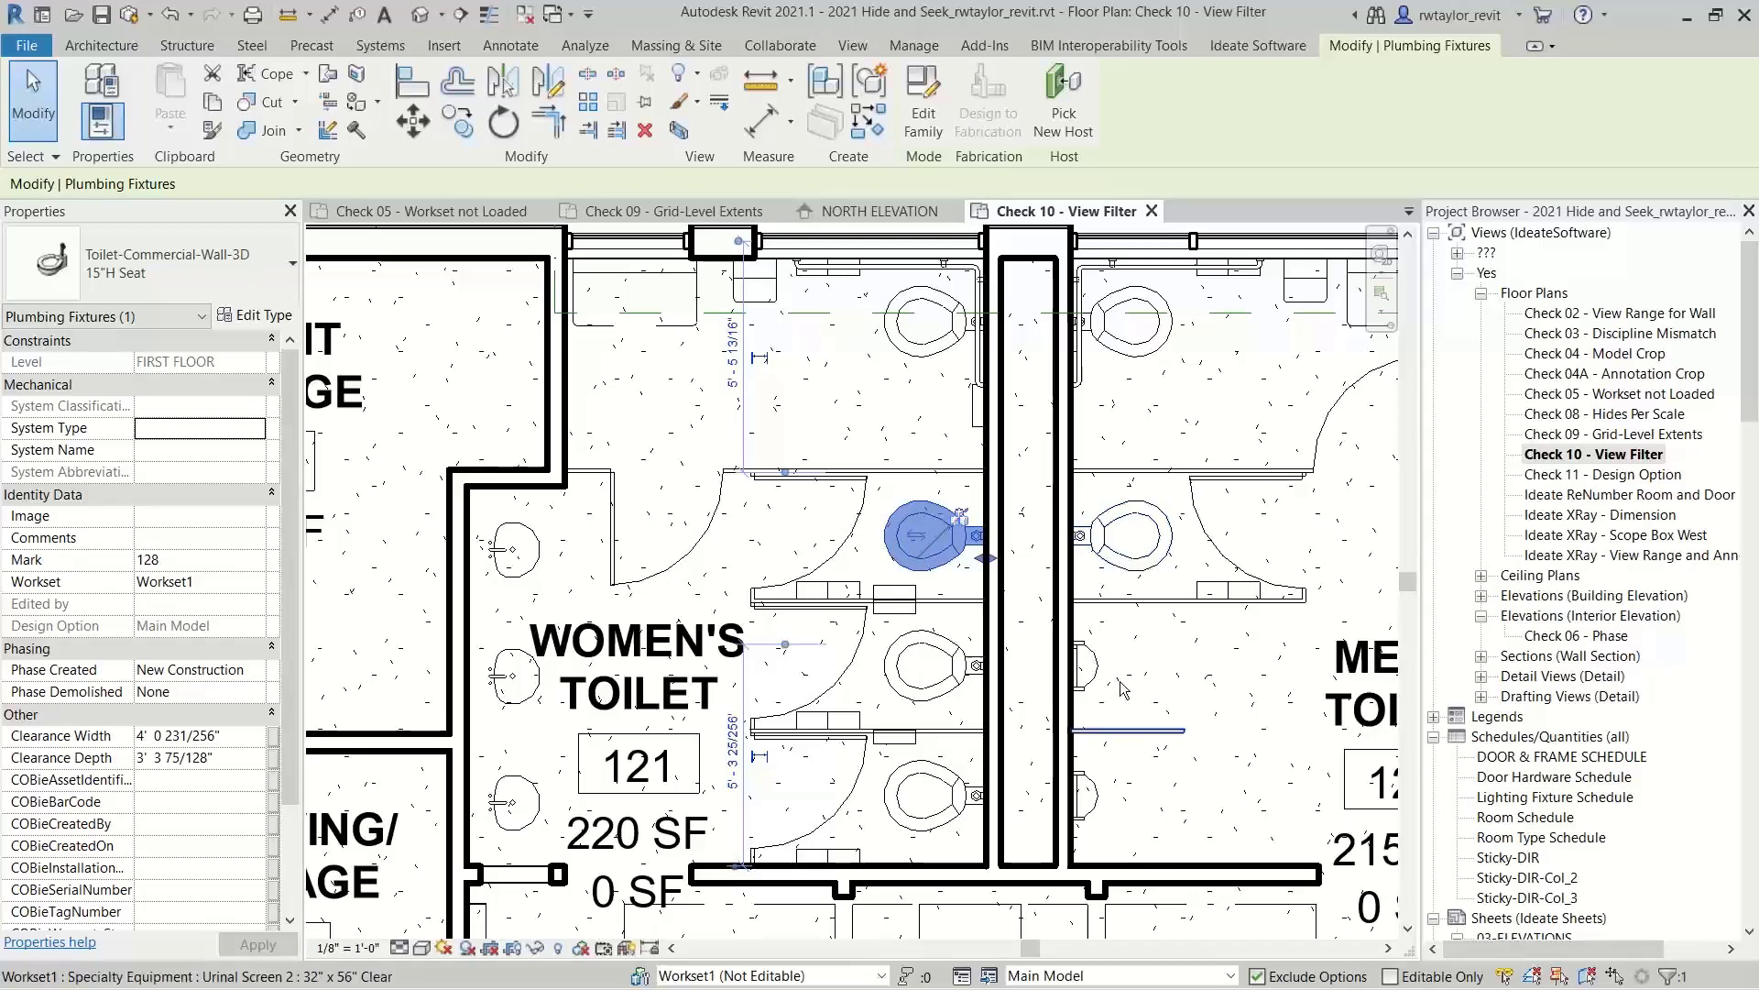
pyautogui.scroll(-1, 1106, 717)
pyautogui.scroll(-1, 1106, 718)
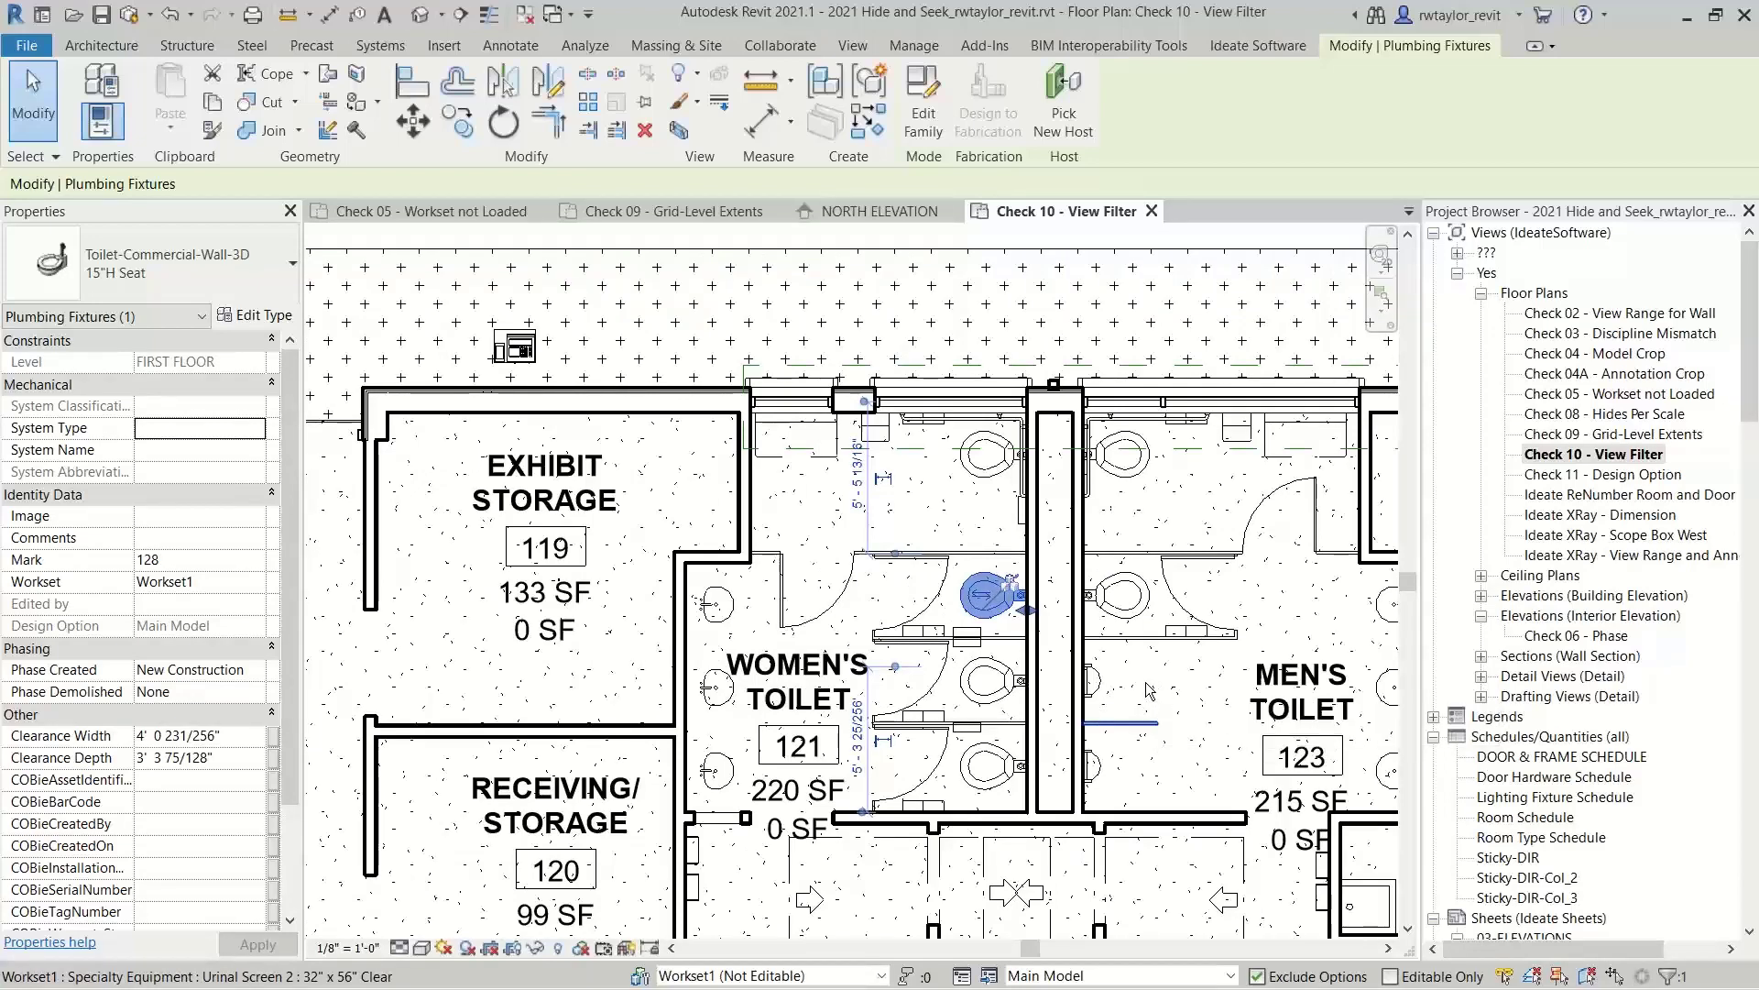
pyautogui.scroll(-1, 1156, 692)
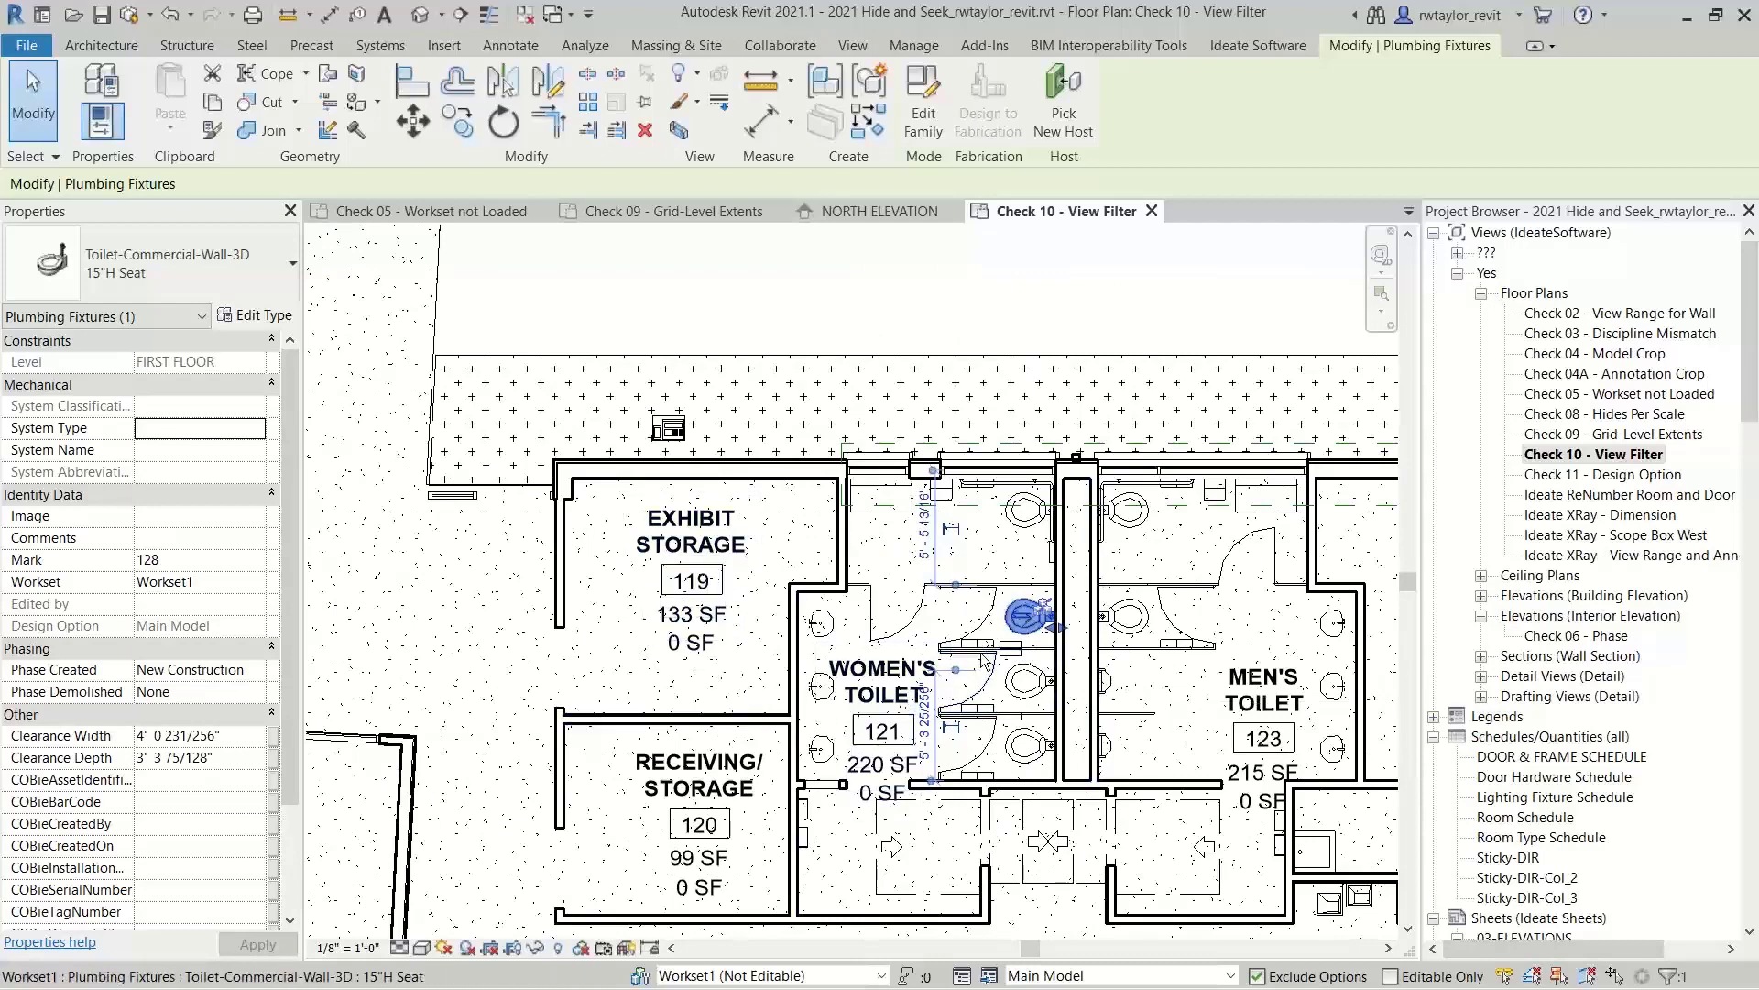
pyautogui.click(1122, 332)
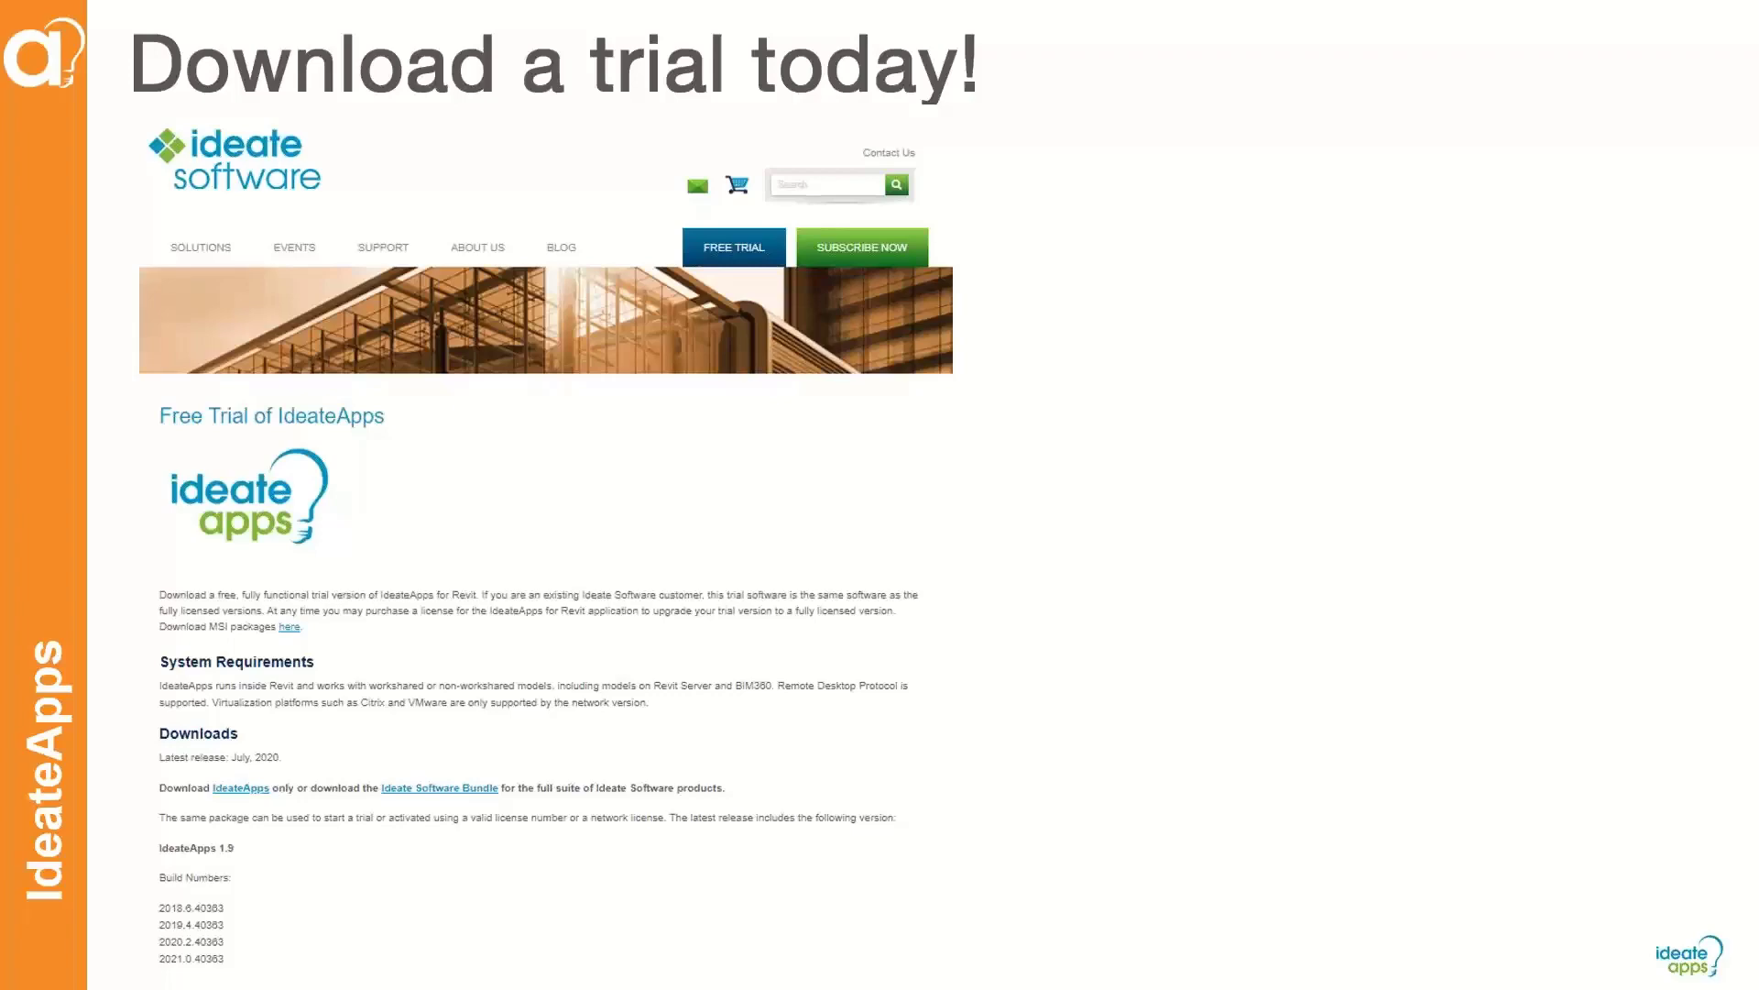
# Switch to the Chrome browser and search the web for "ideate quickselect vs ideate explorer".
pyautogui.hotkey('alt', 'Tab')
pyautogui.hotkey('alt', 'Tab')
pyautogui.hotkey('alt', 'Tab')
pyautogui.hotkey('alt', 'Tab')
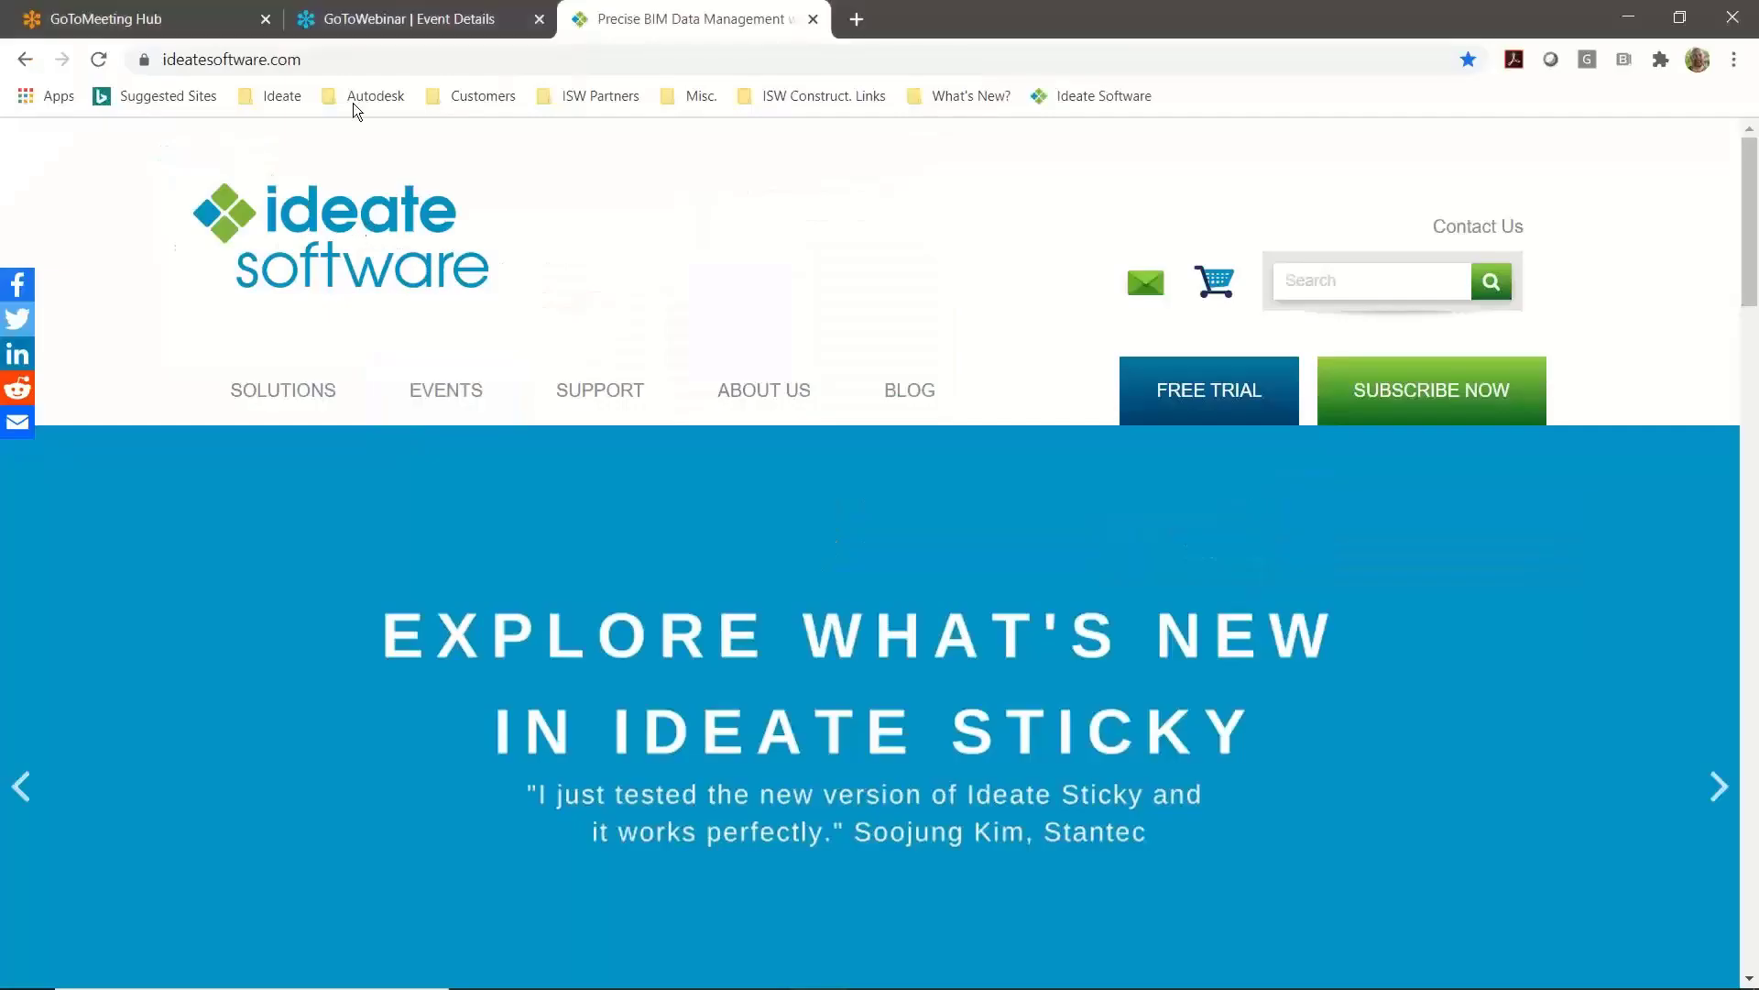
pyautogui.click(389, 51)
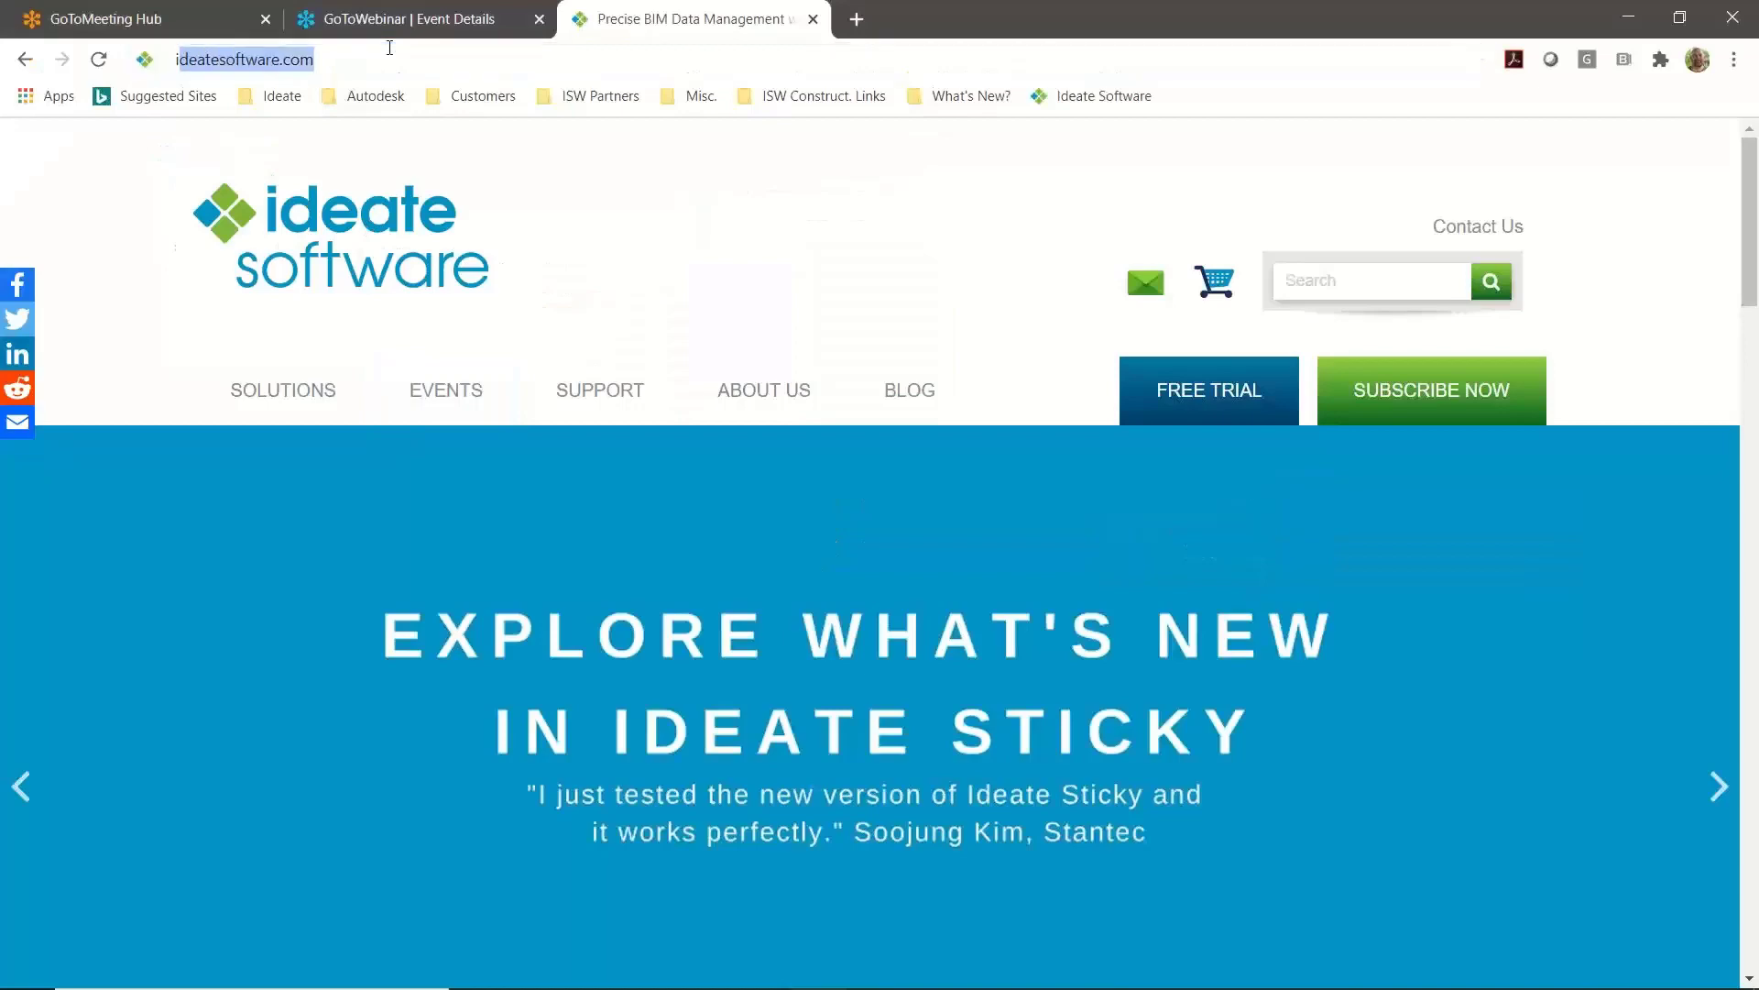
pyautogui.write('ideate quick')
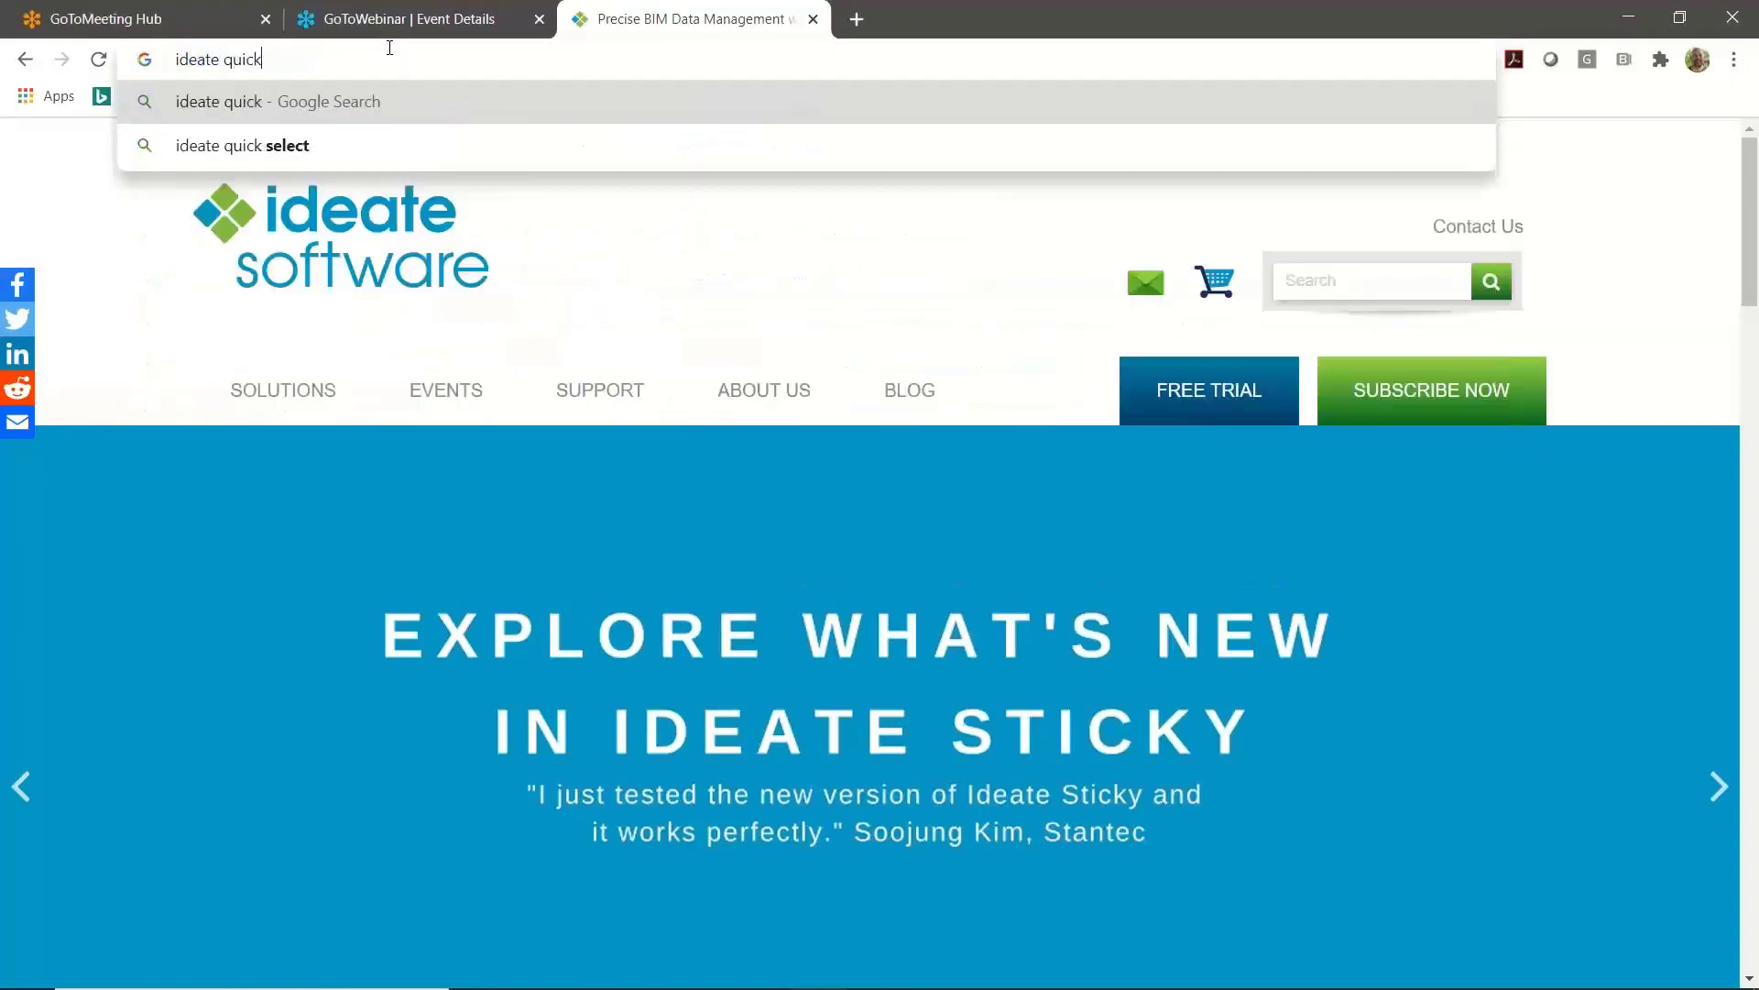
pyautogui.write('sel')
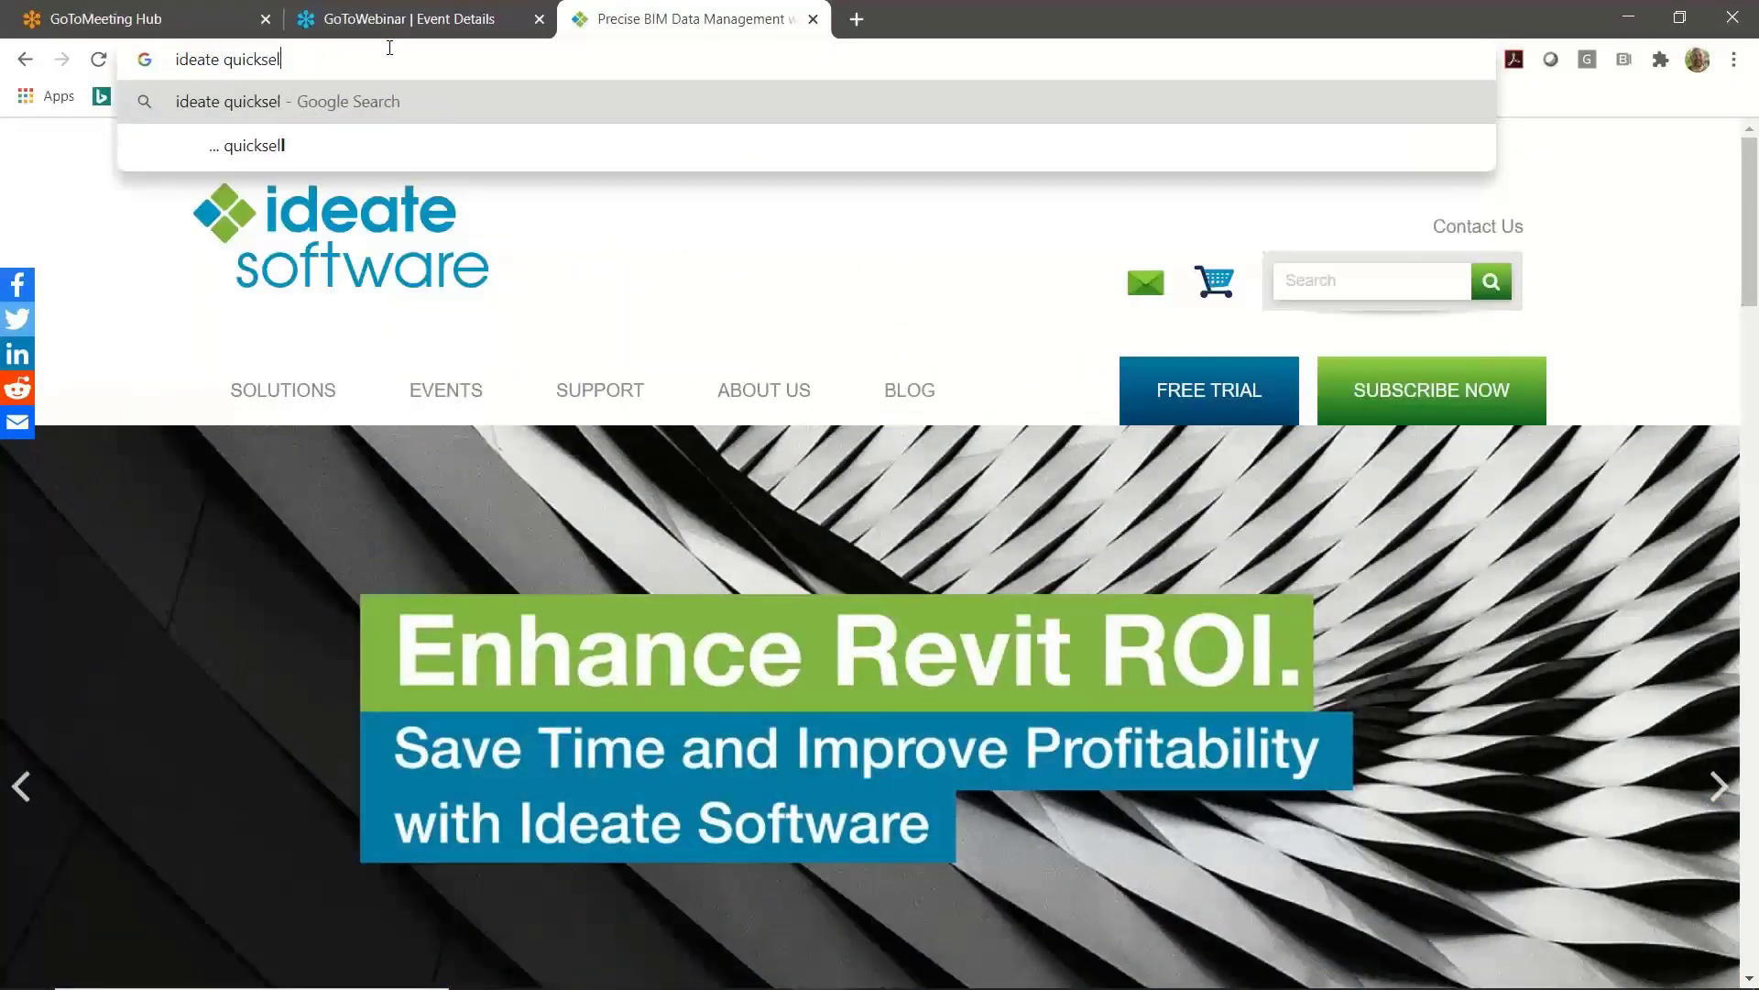
pyautogui.write('ect v')
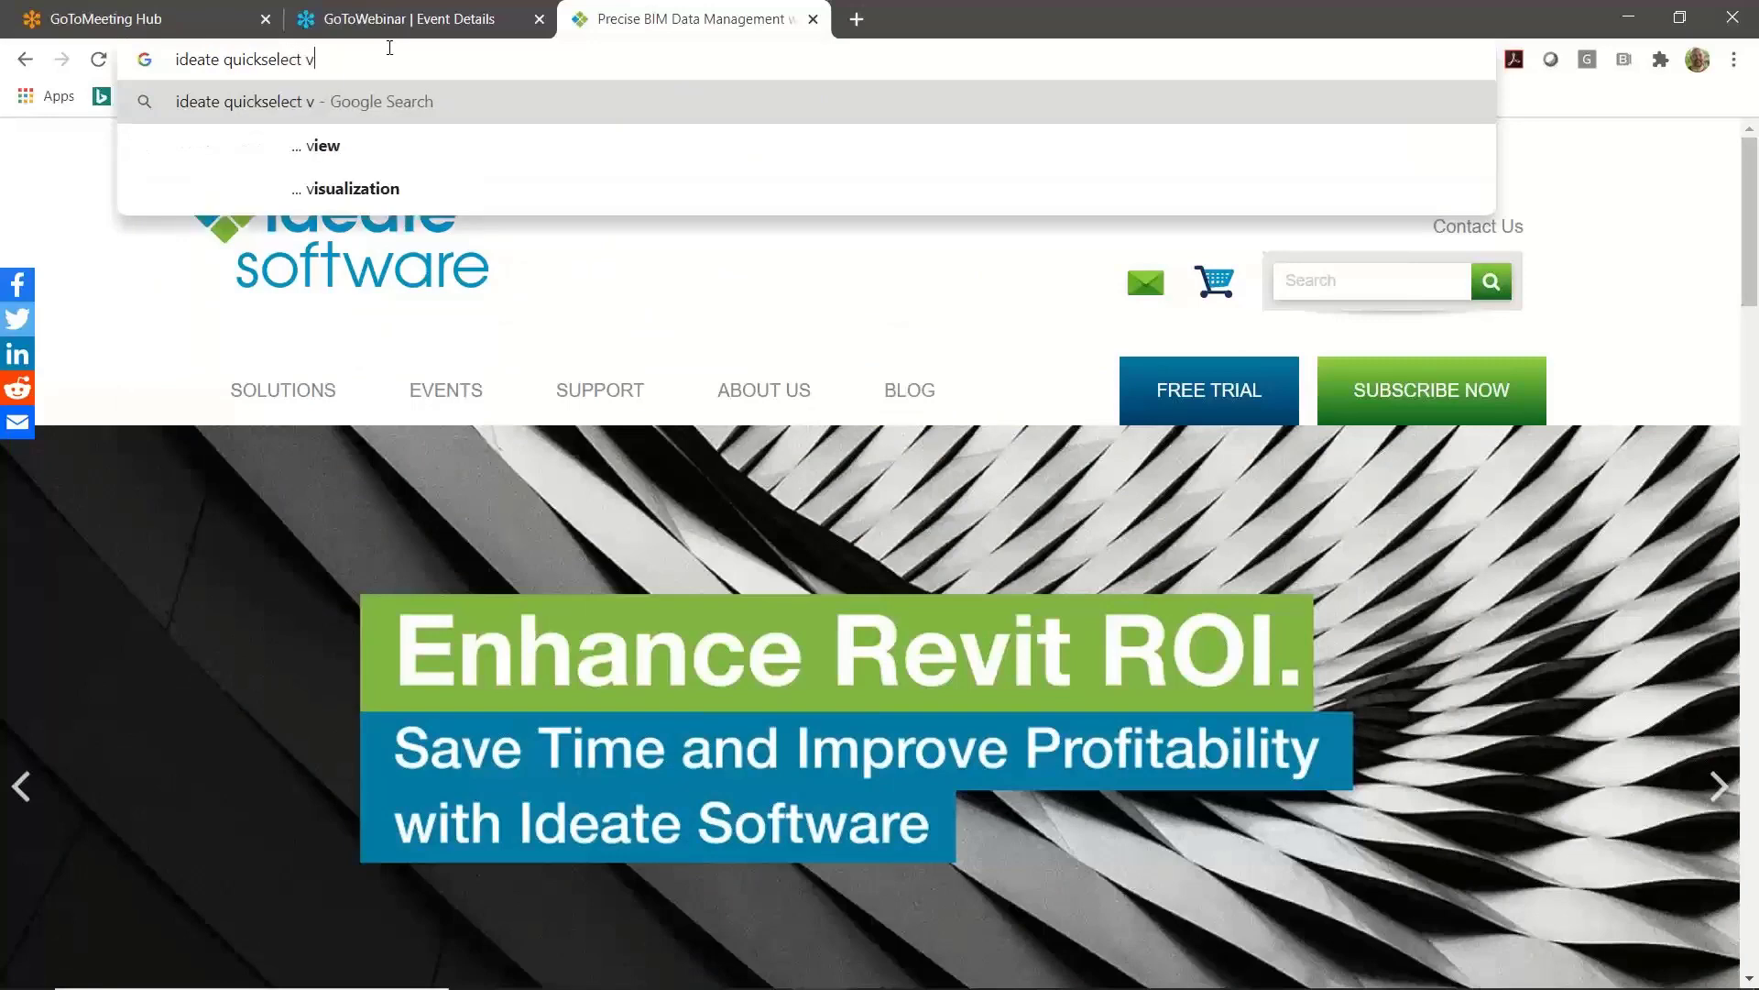
pyautogui.write('s ideate ')
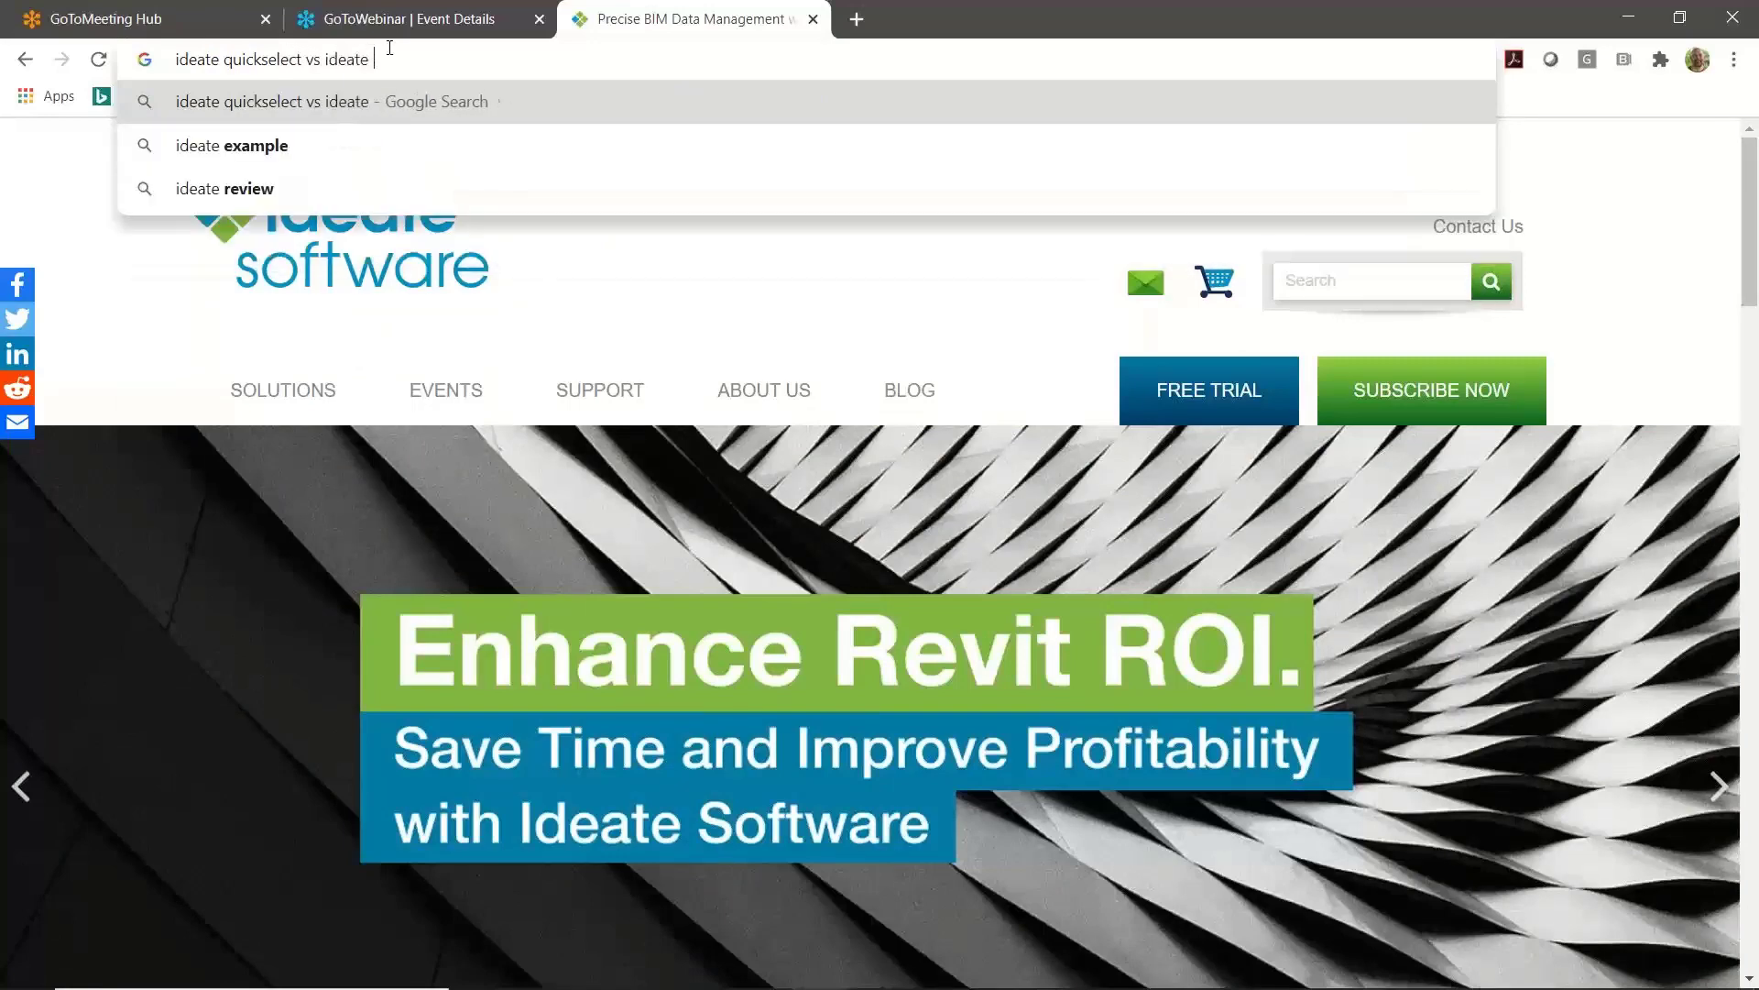
pyautogui.write('explorer')
pyautogui.press('Return')
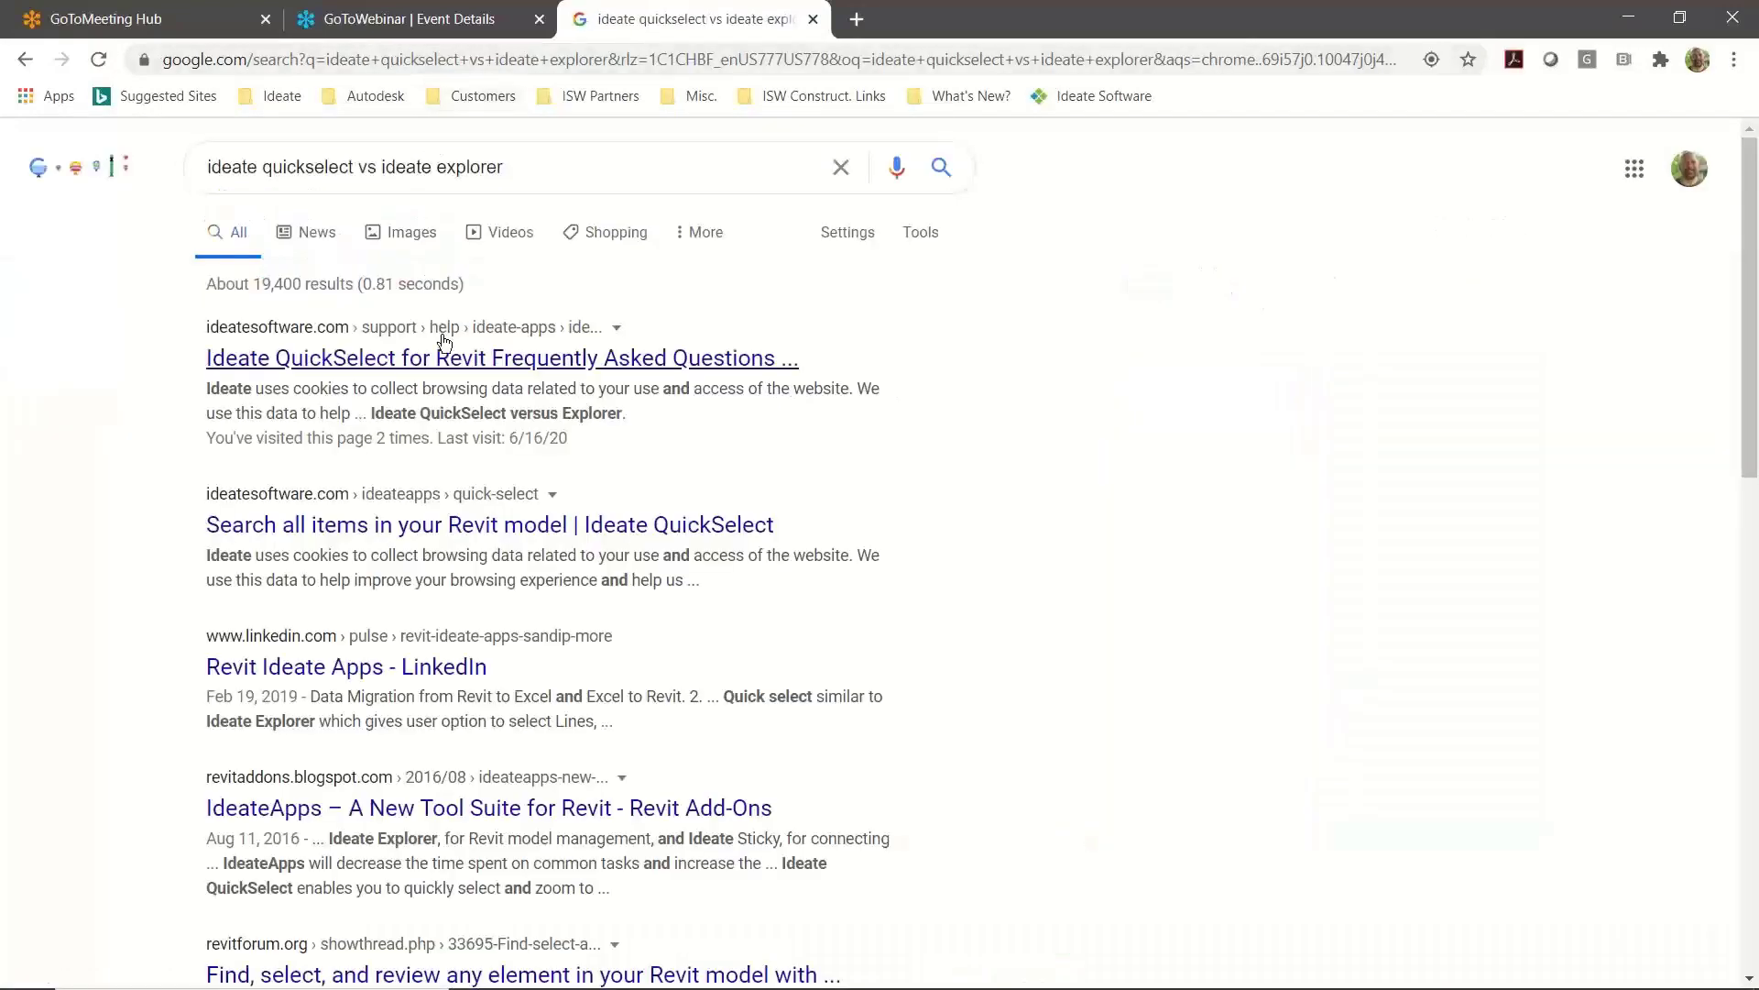
# Open the Ideate QuickSelect for Revit FAQ page from the results and review its QuickSelect versus Explorer comparison table.
pyautogui.click(453, 358)
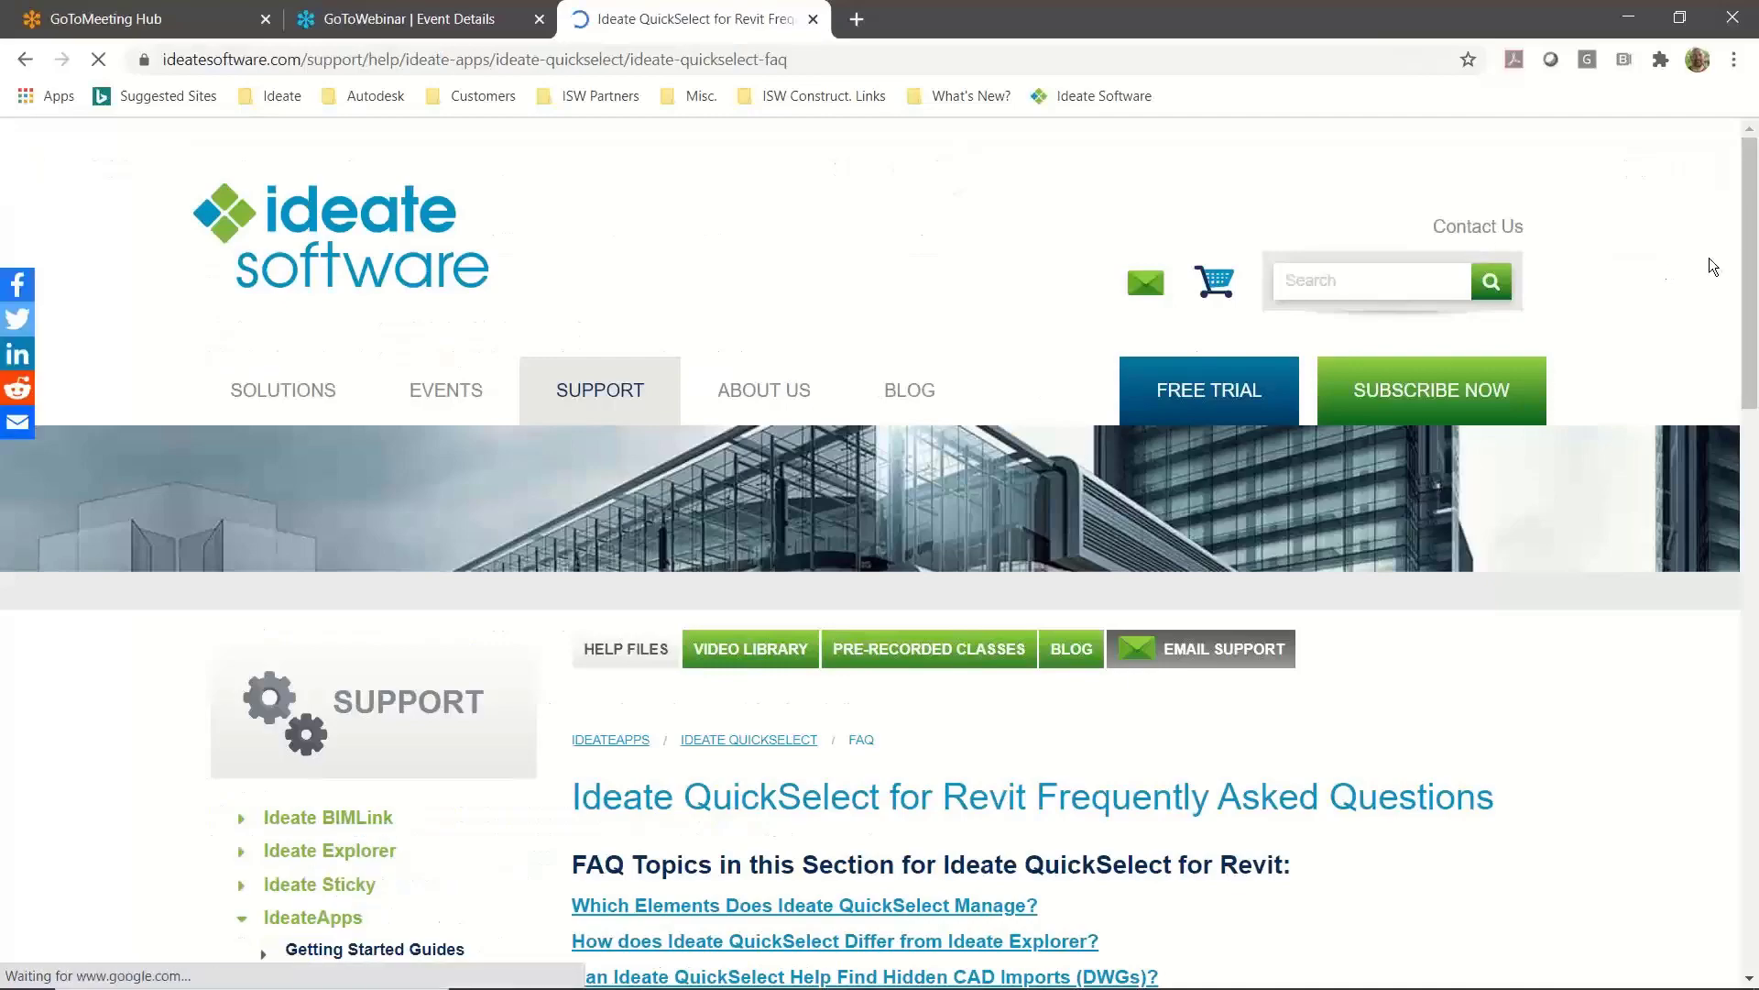
pyautogui.scroll(-3, 1739, 383)
pyautogui.scroll(-10, 1738, 383)
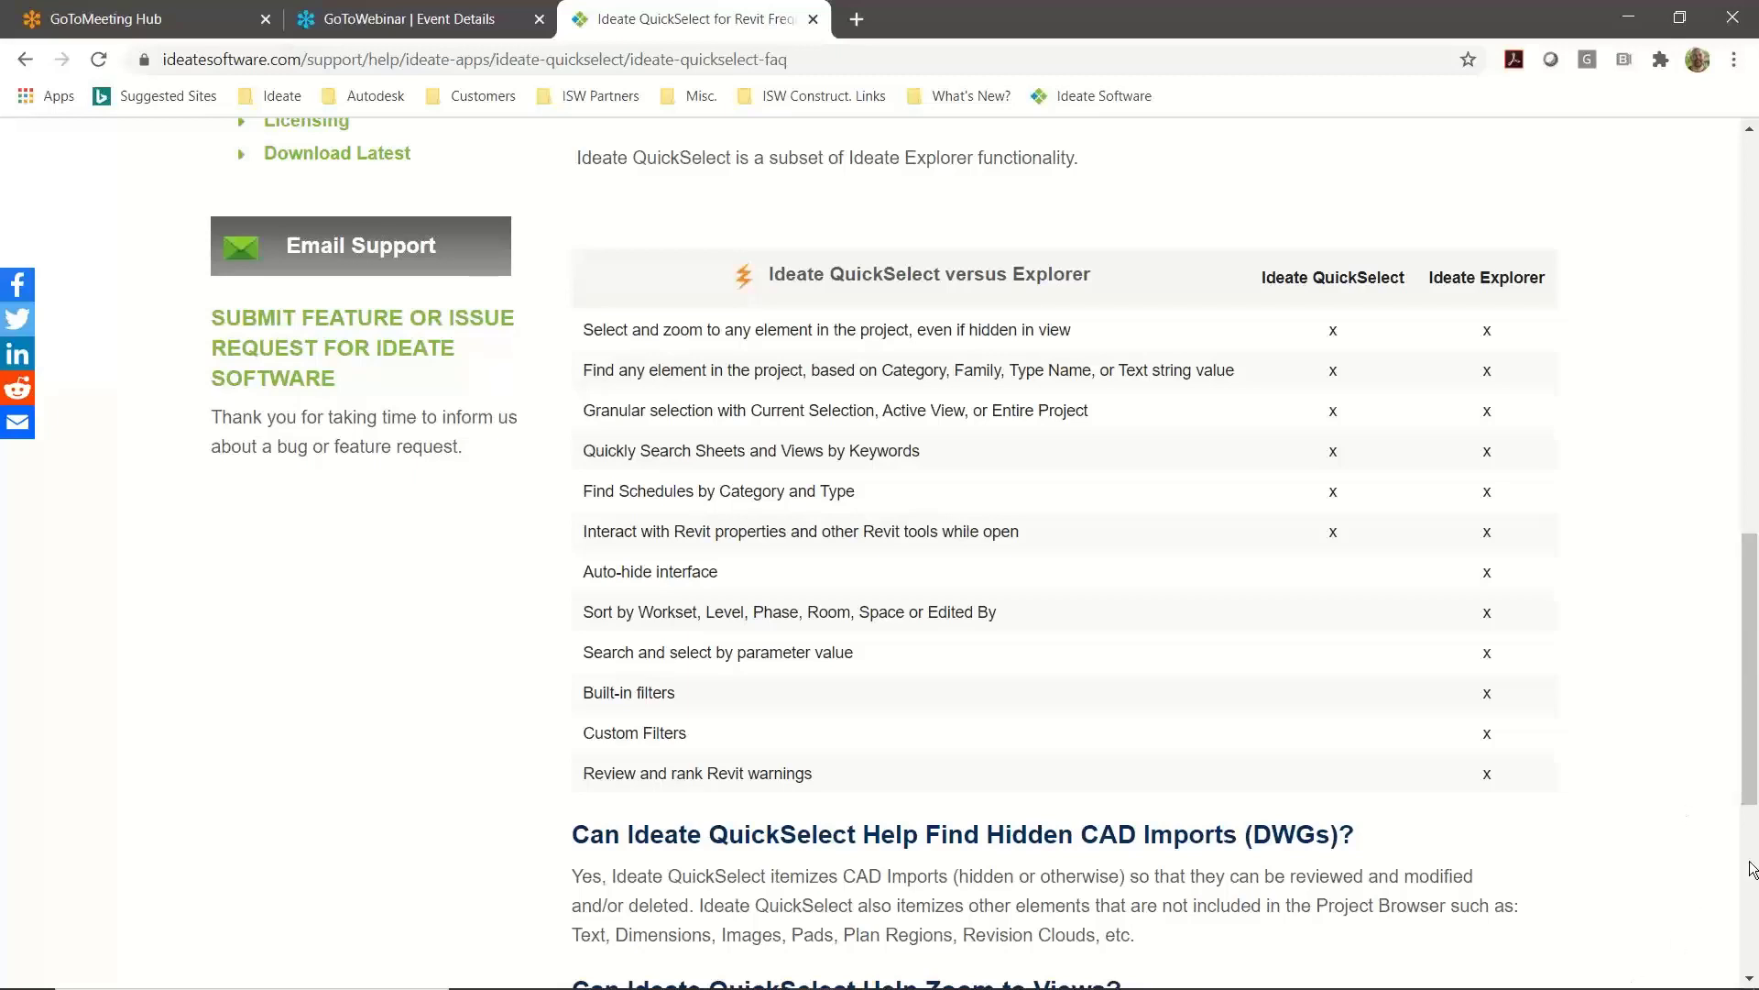
pyautogui.scroll(-2, 1618, 658)
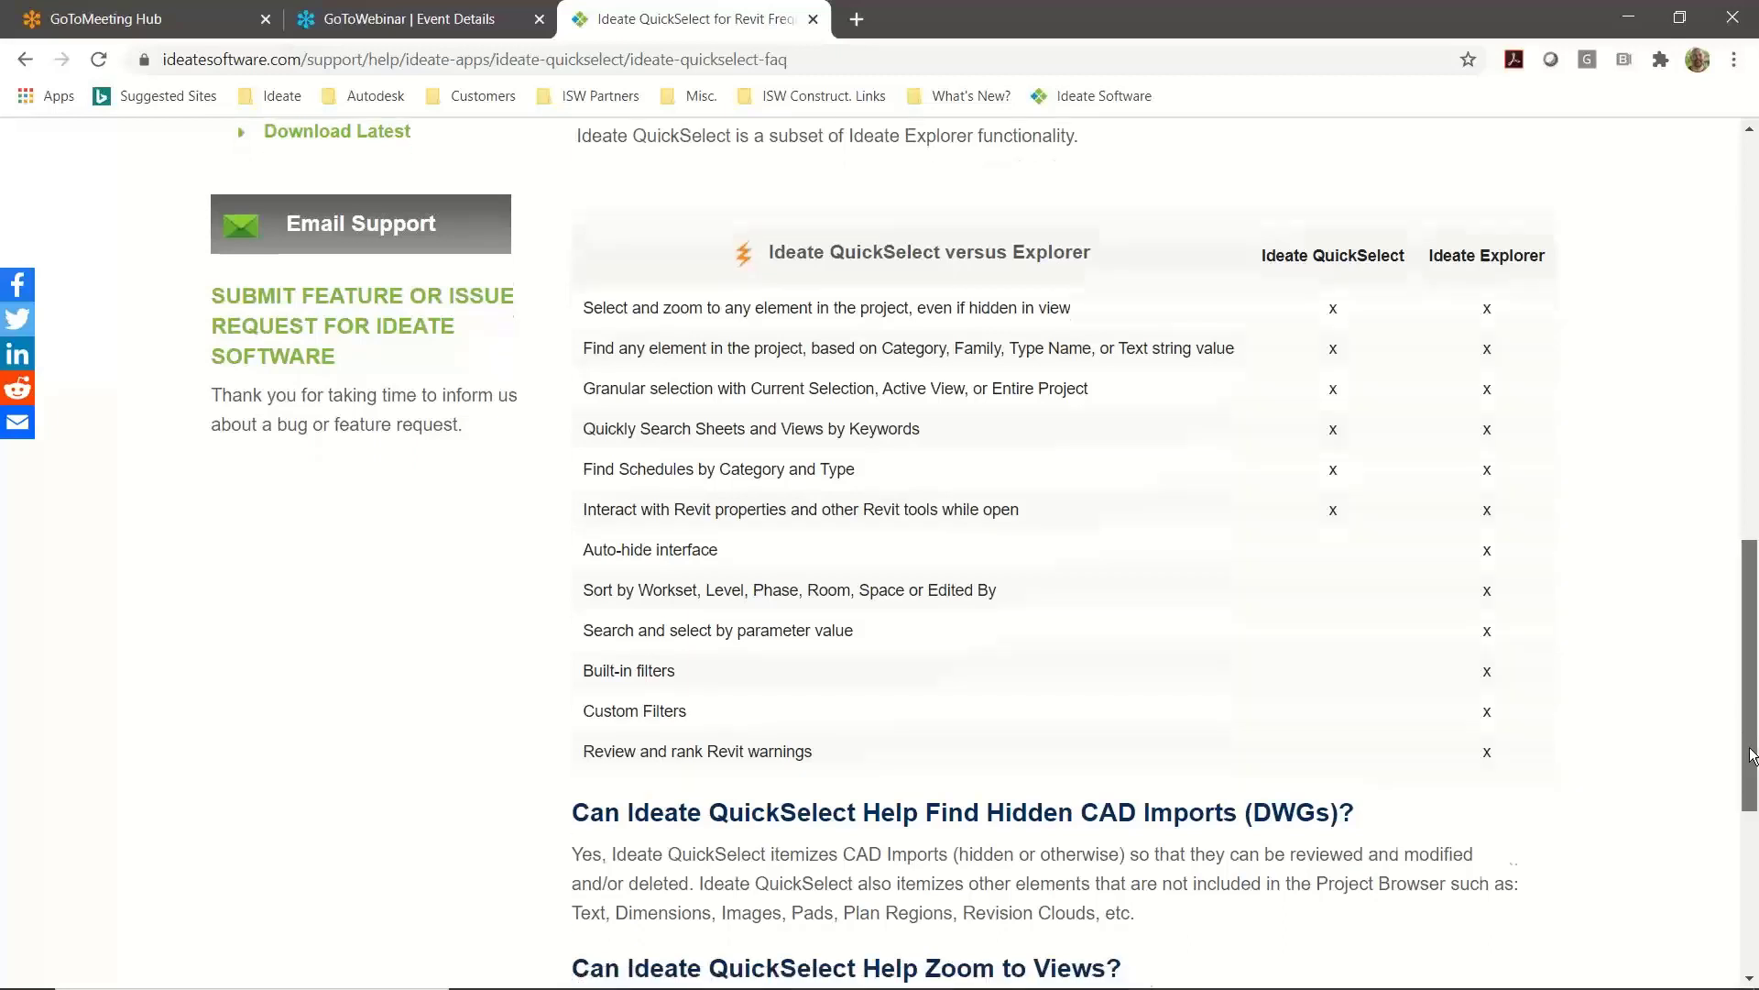